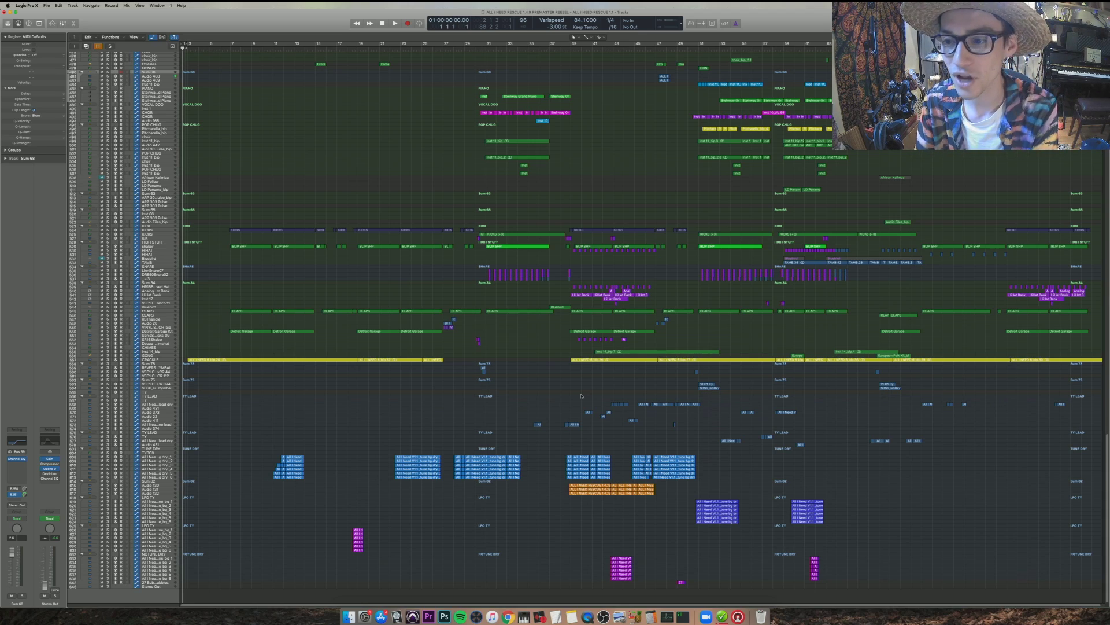
- Survey the session's vocal, bass, synth, piano and drum tracks across the whole arrangement
scroll(581, 396, up, 15)
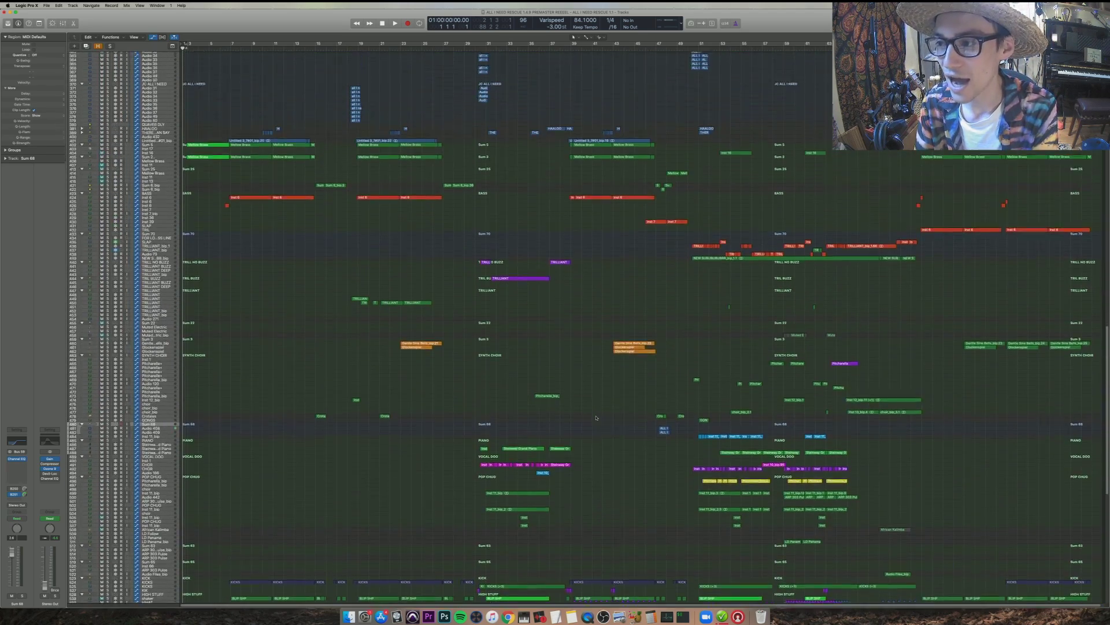
scroll(598, 415, up, 2)
scroll(597, 417, up, 19)
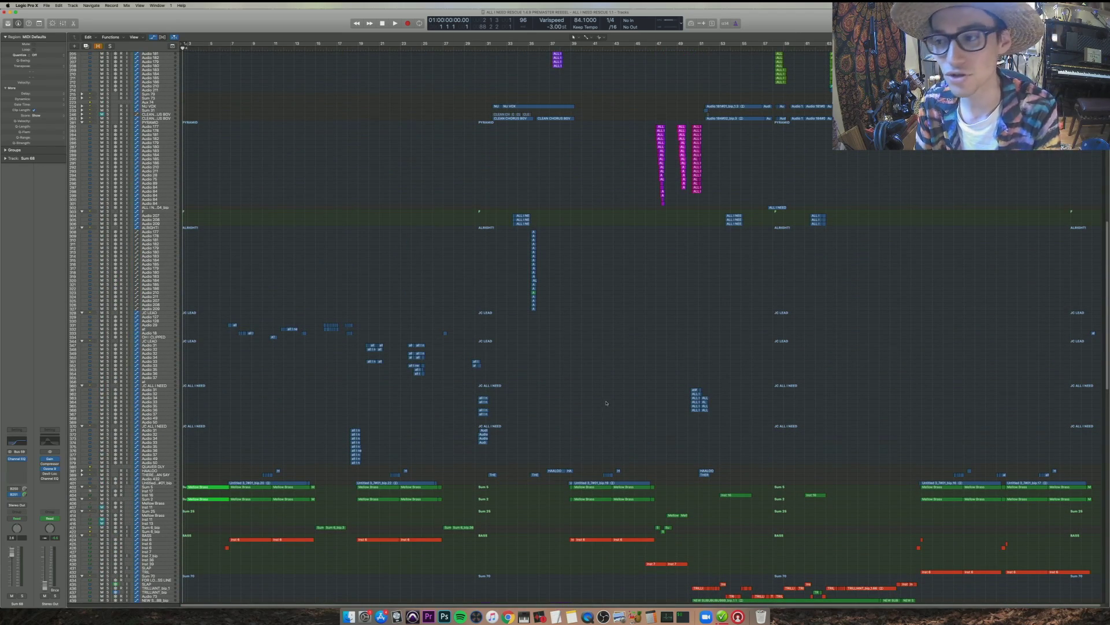
scroll(606, 403, down, 20)
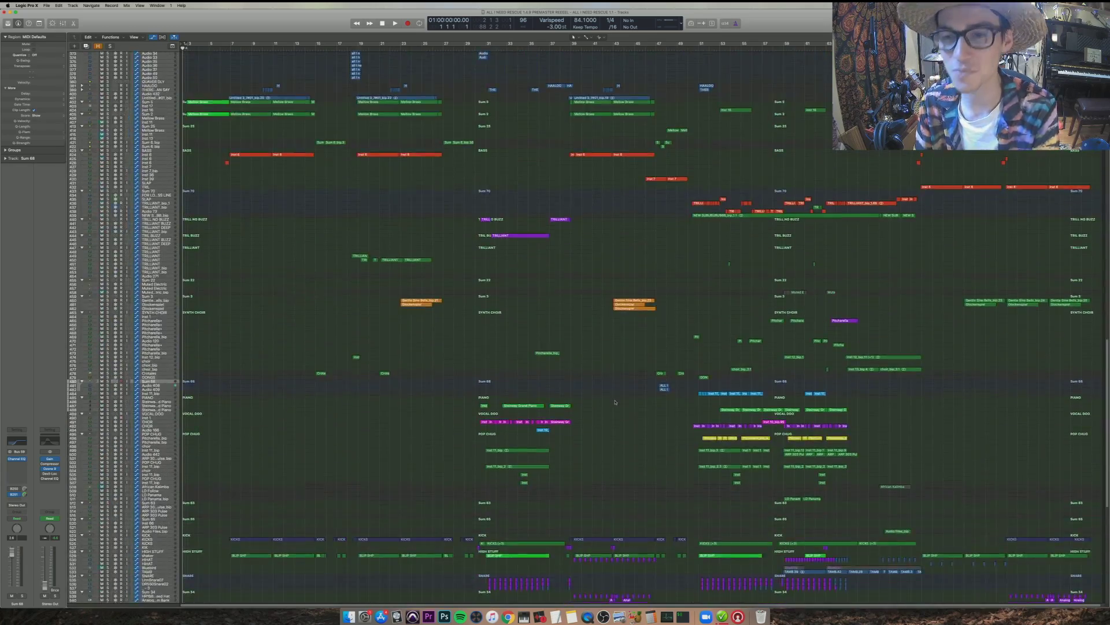
scroll(615, 402, down, 6)
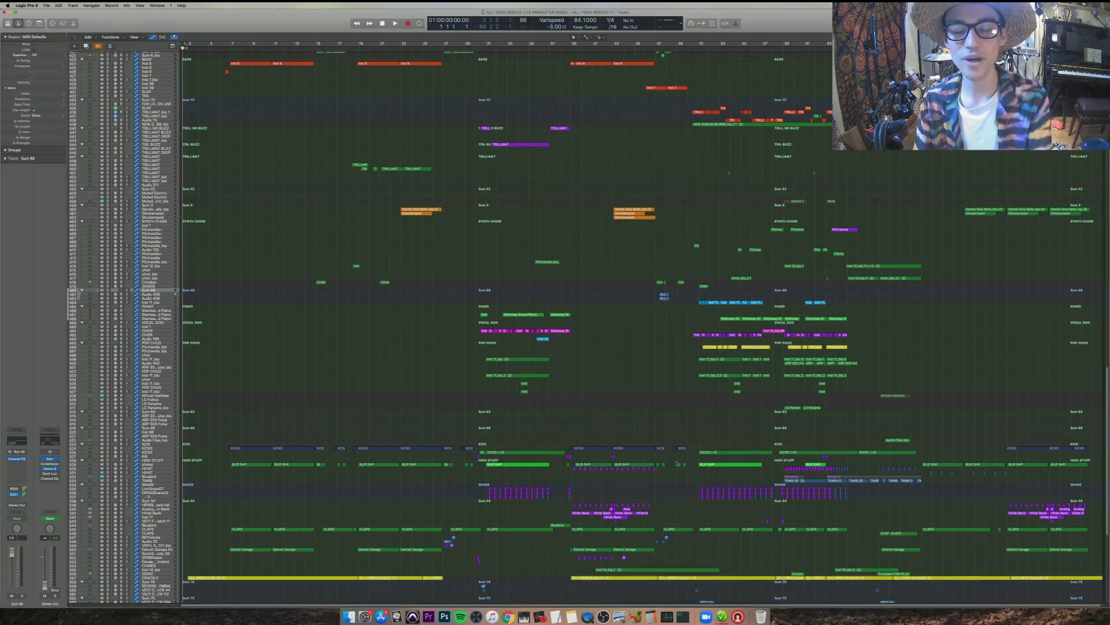
- Switch to Finder and select all I need_.mp3 in the AINDEMOS folder on the Desktop
click(349, 616)
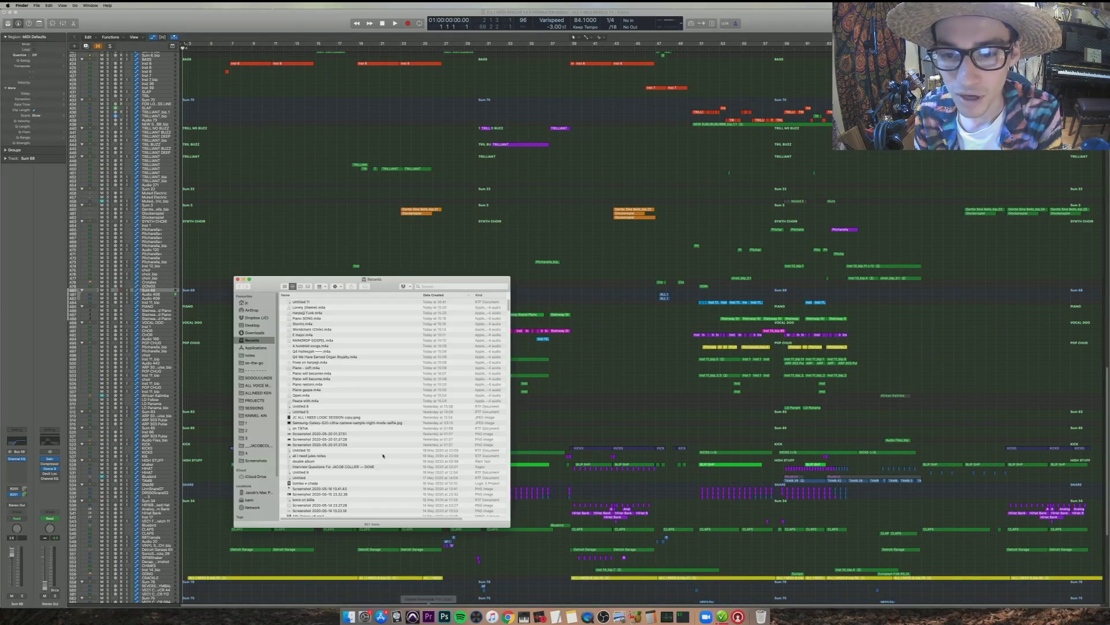
click(260, 327)
drag(262, 280, 343, 336)
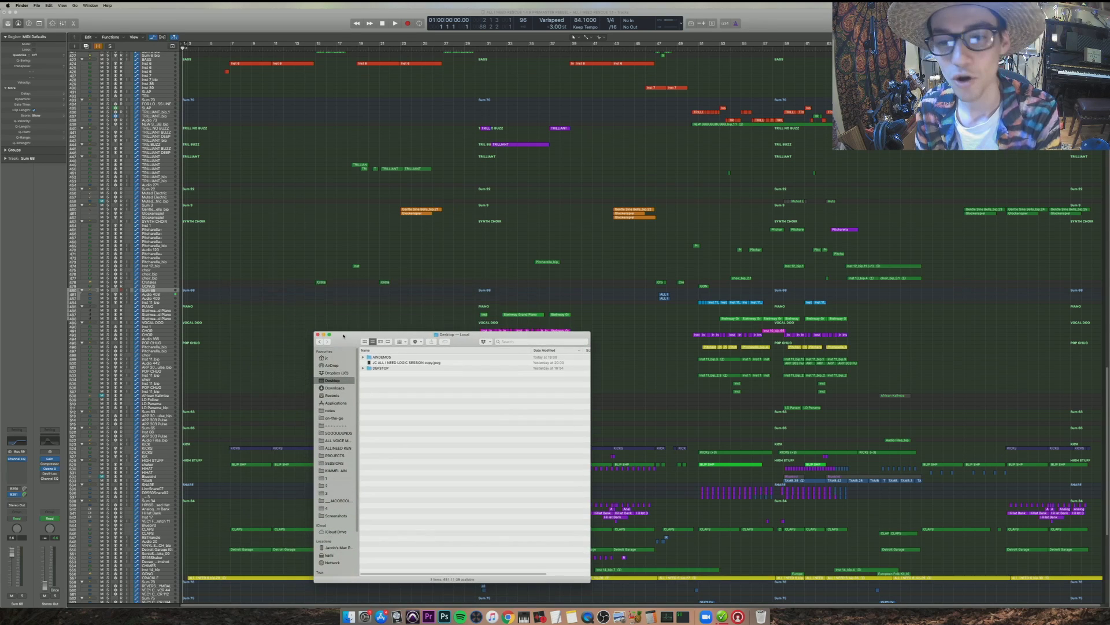
click(363, 358)
click(417, 363)
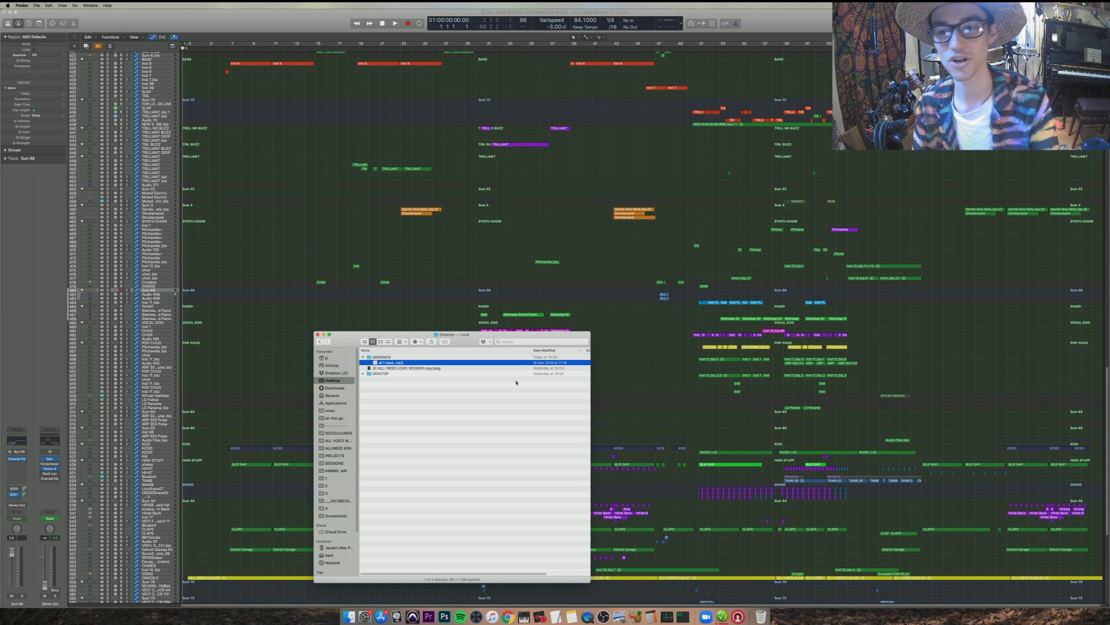
- Play a preview of all I need_.mp3, skipping ahead through its later sections, and close the preview and the file window
key(space)
drag(829, 417, 519, 457)
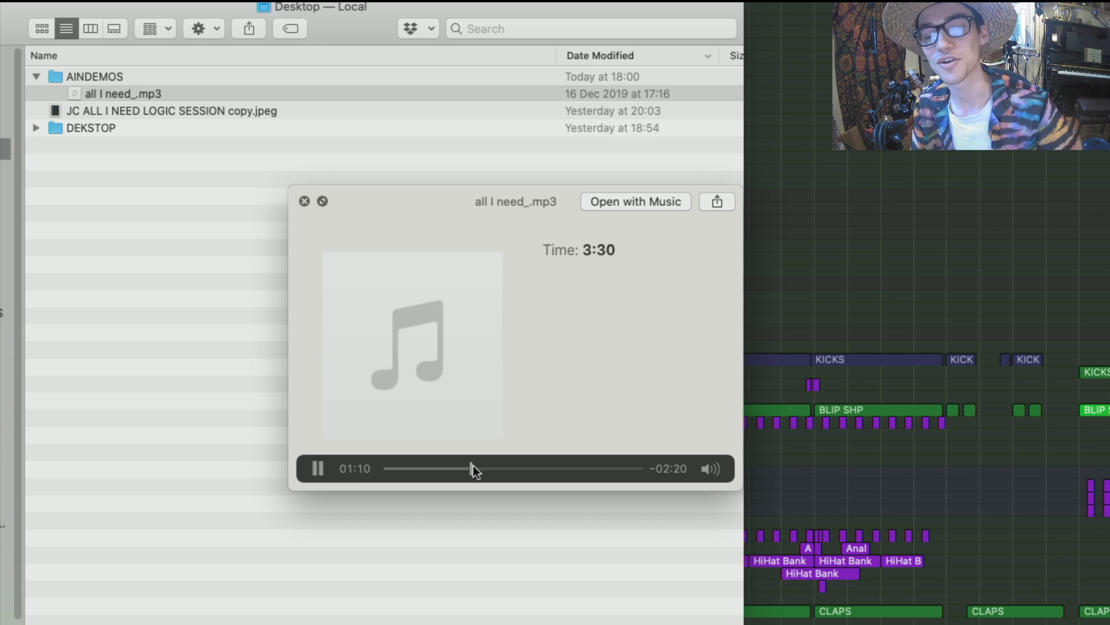
drag(473, 465, 519, 470)
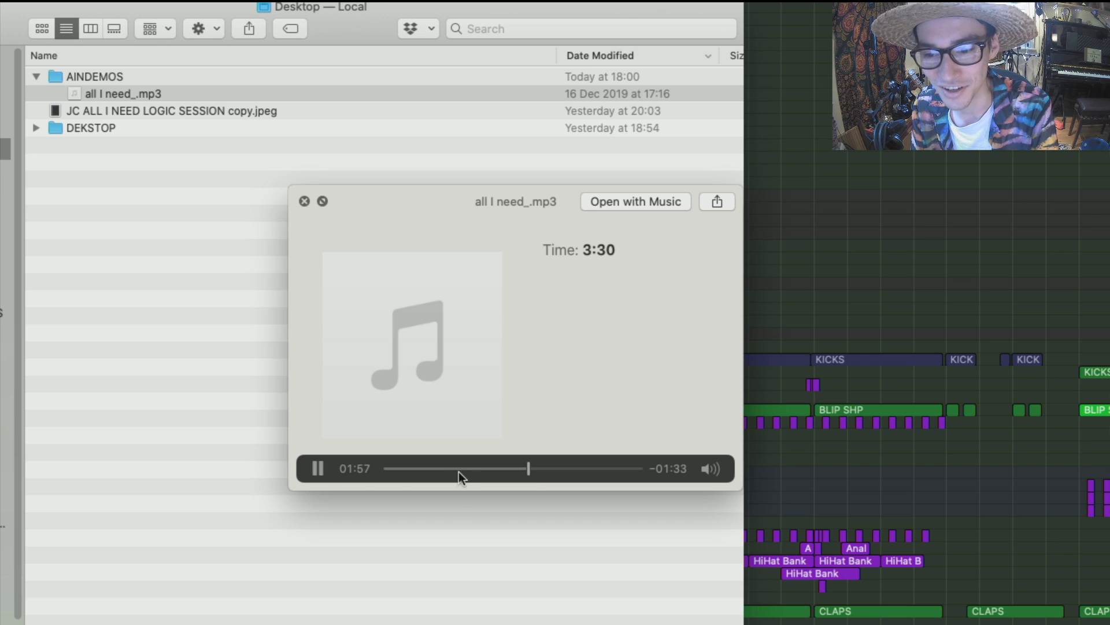
click(550, 468)
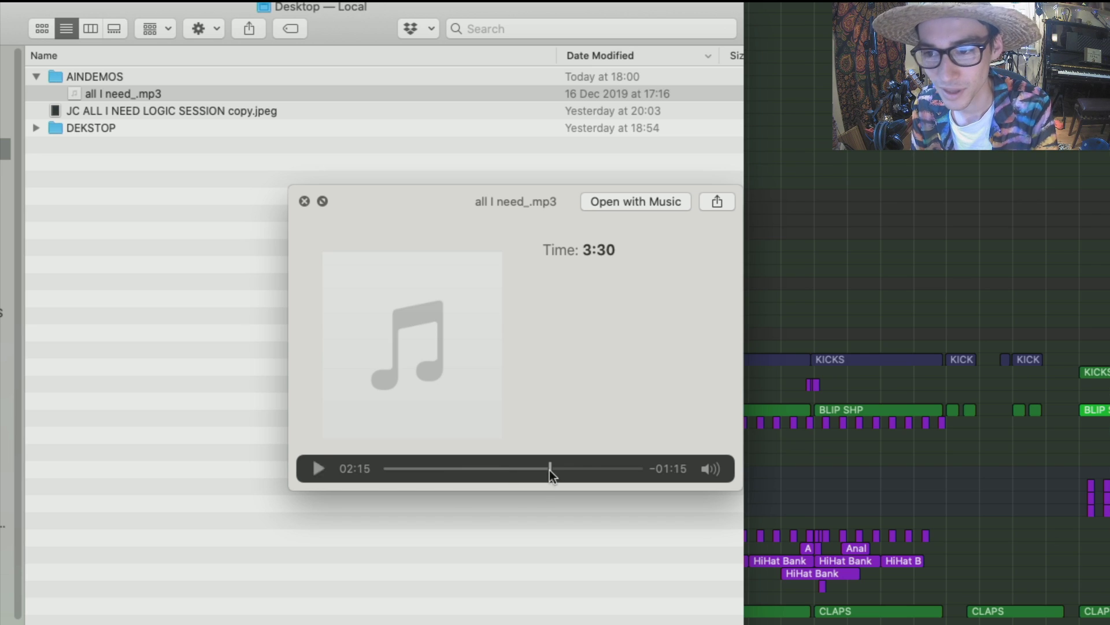
click(589, 469)
key(space)
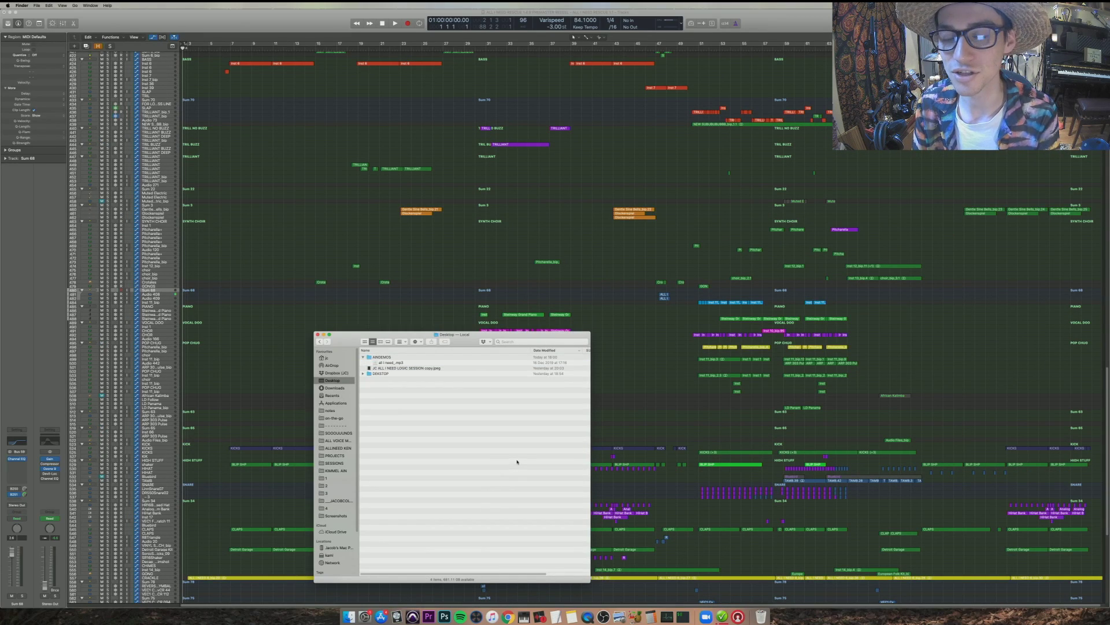
key(super+w)
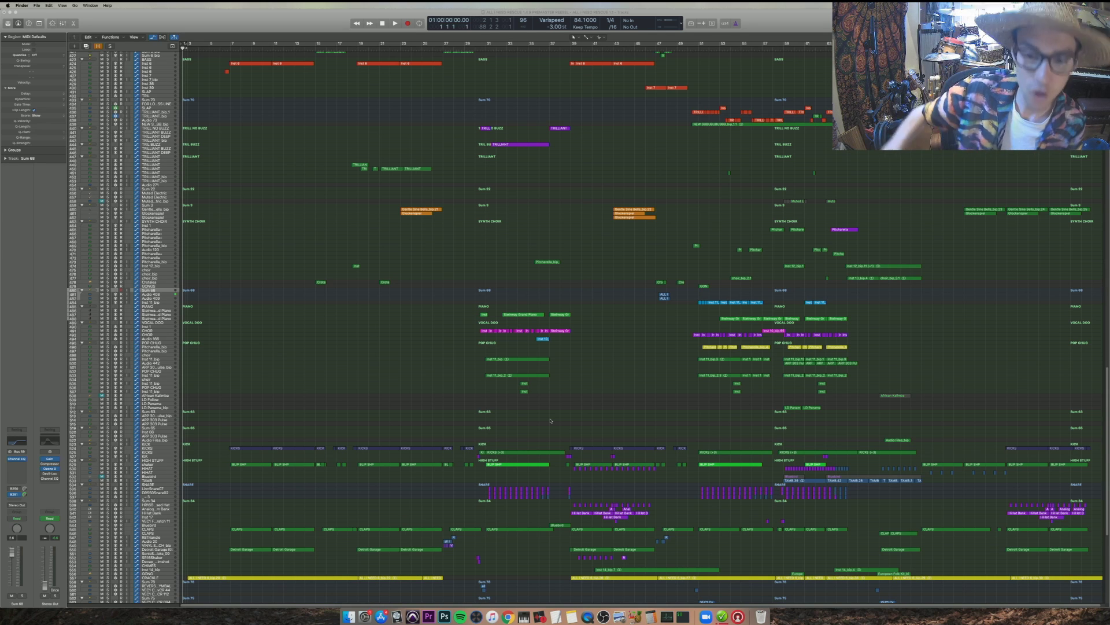
- Return to Logic Pro and look through the arrangement up to the lead and backing vocal tracks
click(658, 353)
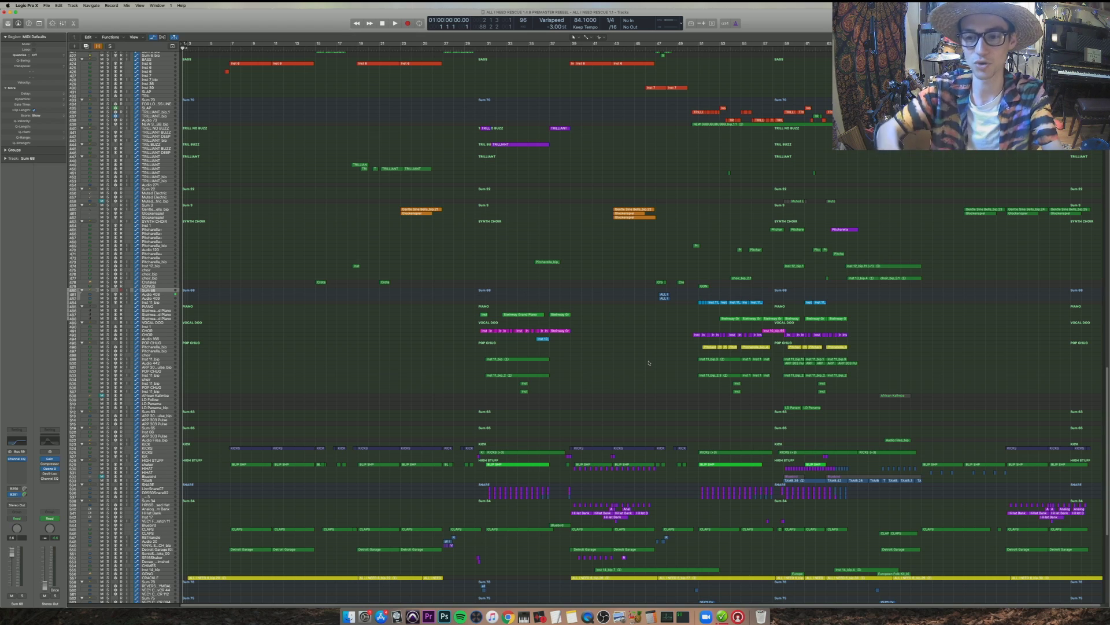
scroll(638, 384, up, 10)
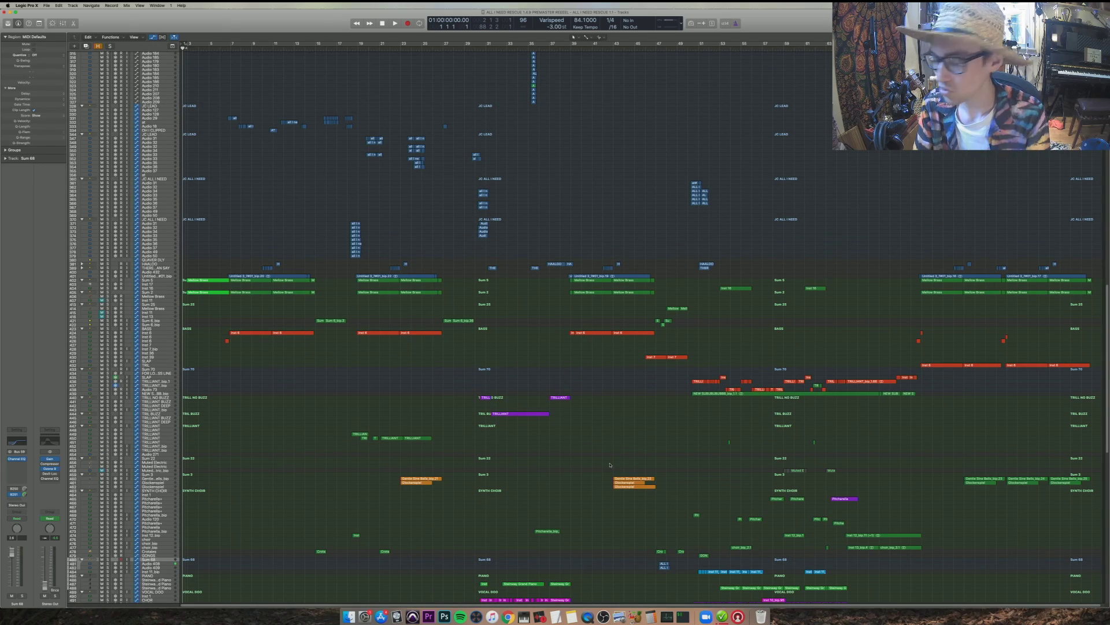
scroll(610, 468, down, 5)
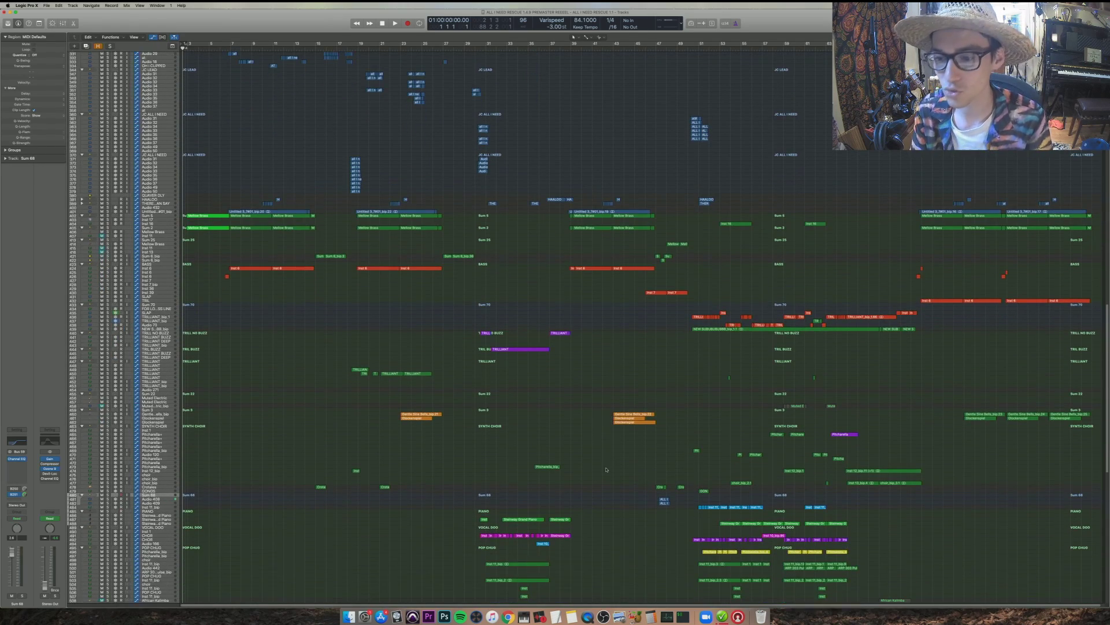
scroll(606, 474, down, 10)
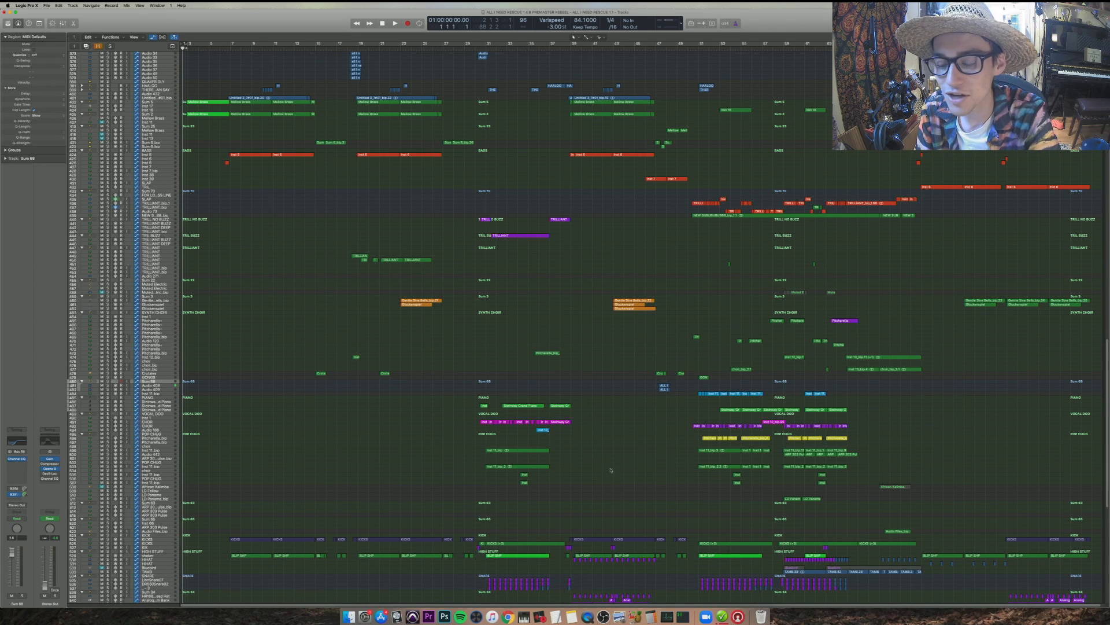
scroll(612, 467, up, 20)
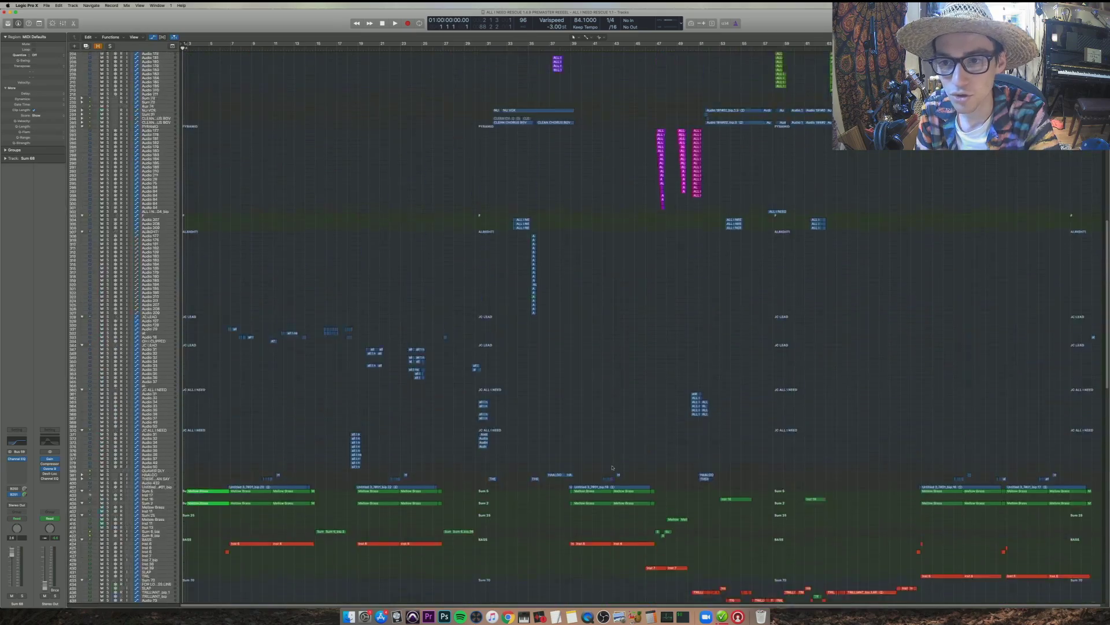
scroll(612, 470, up, 20)
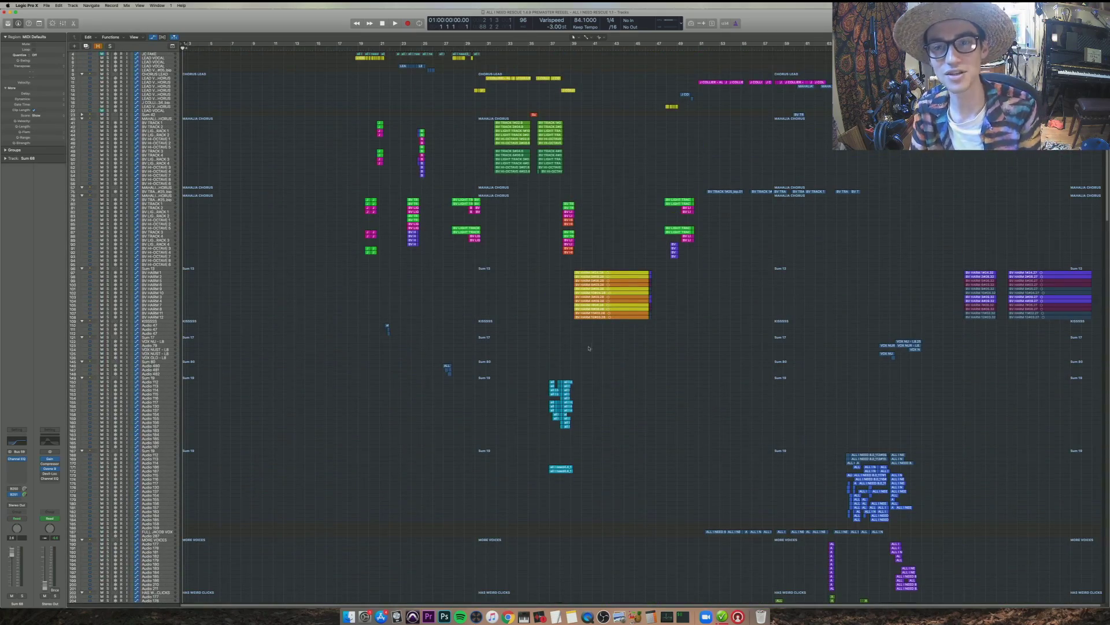
- Play the song from about bar 30, examine the piano, pop and drum regions around the playhead, and stop playback
click(489, 112)
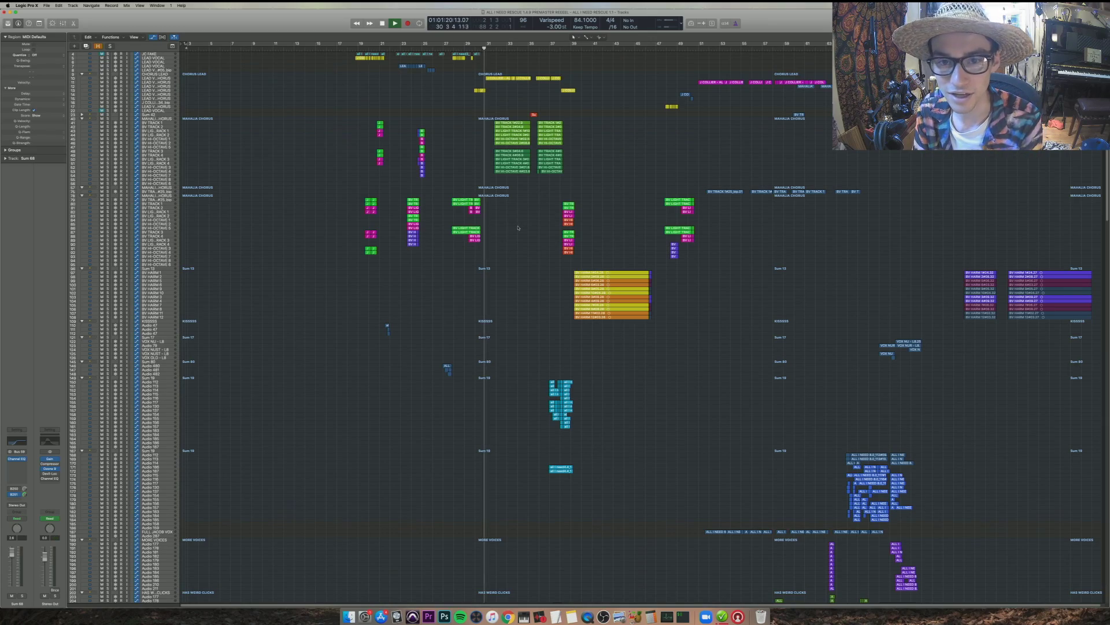
key(space)
scroll(519, 233, down, 20)
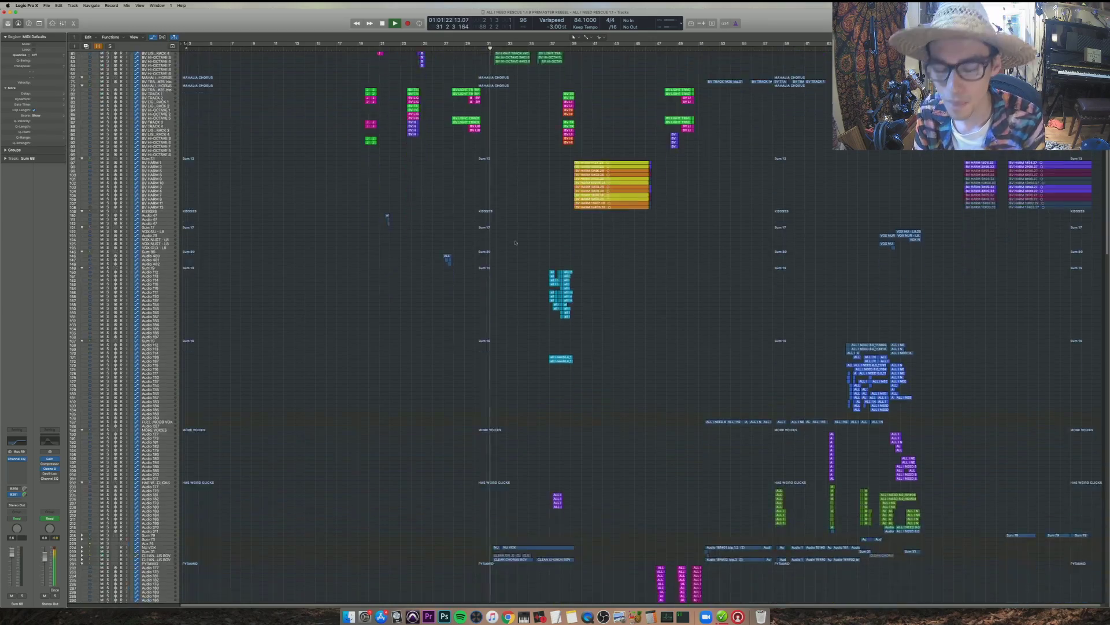
scroll(509, 273, down, 8)
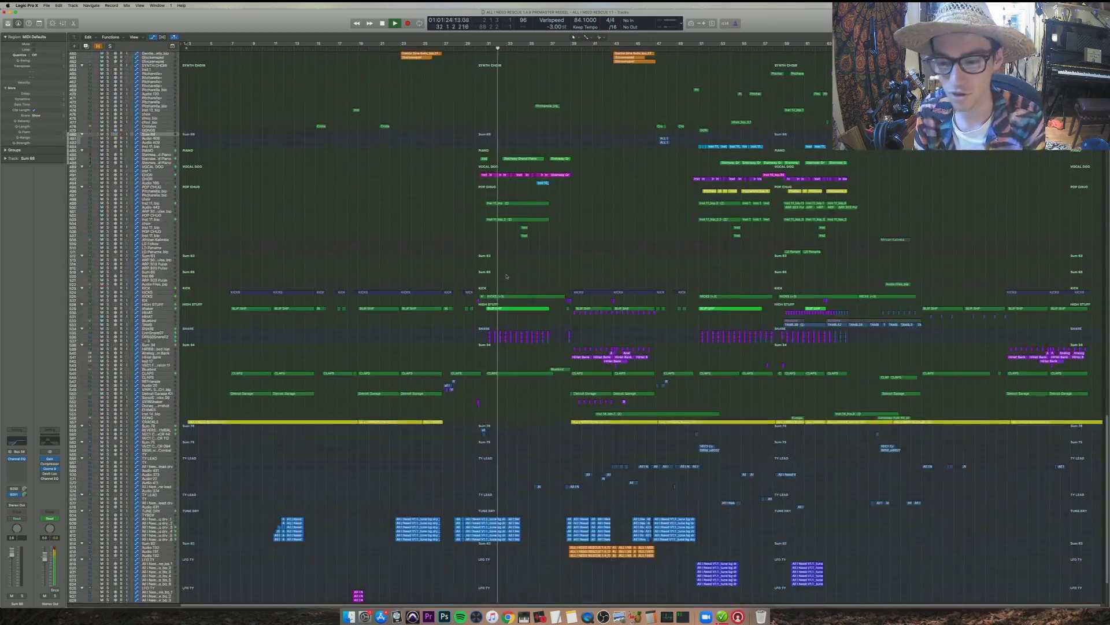
key(super+Right)
key(super+Right)
key(super+Right)
scroll(552, 296, right, 3)
scroll(552, 296, right, 3)
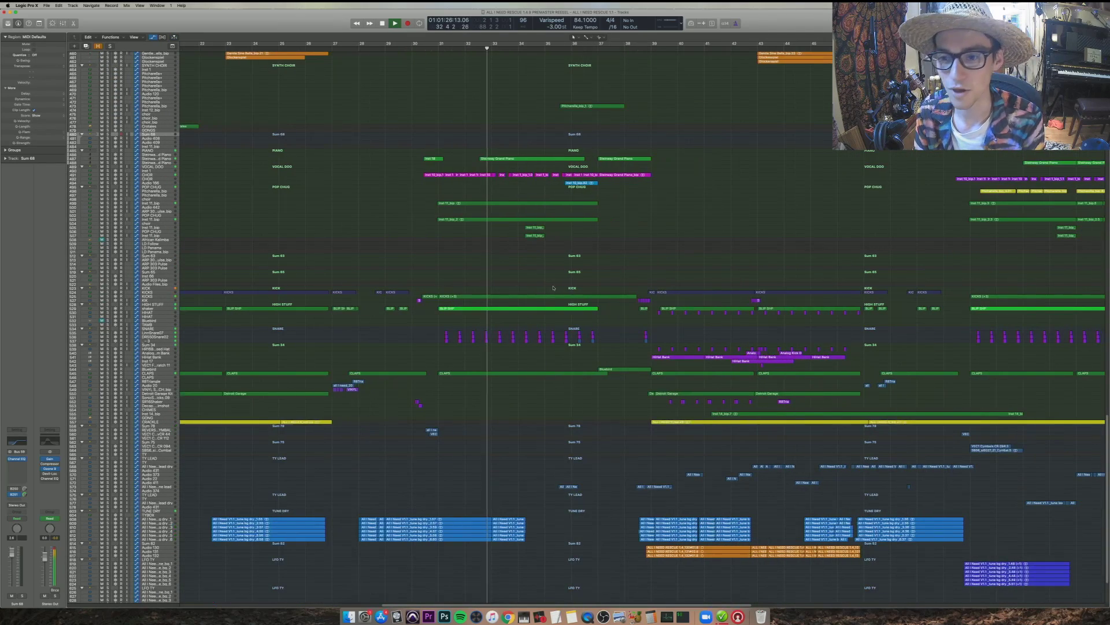
key(space)
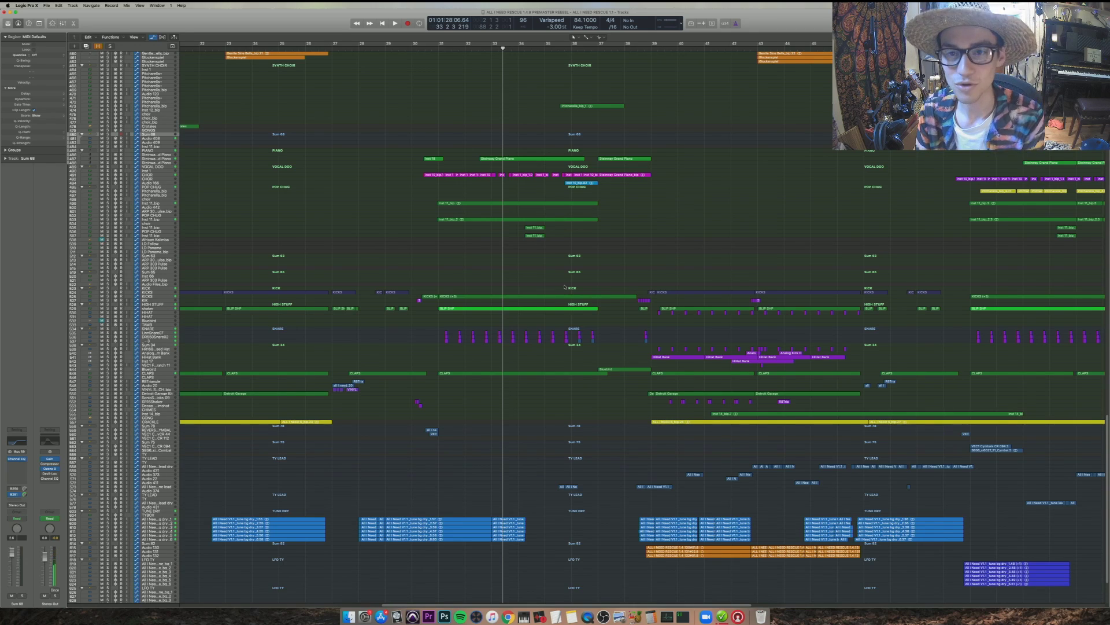
- Return the playhead to the beginning of the song and look over the full arrangement
key(Return)
key(super+Left)
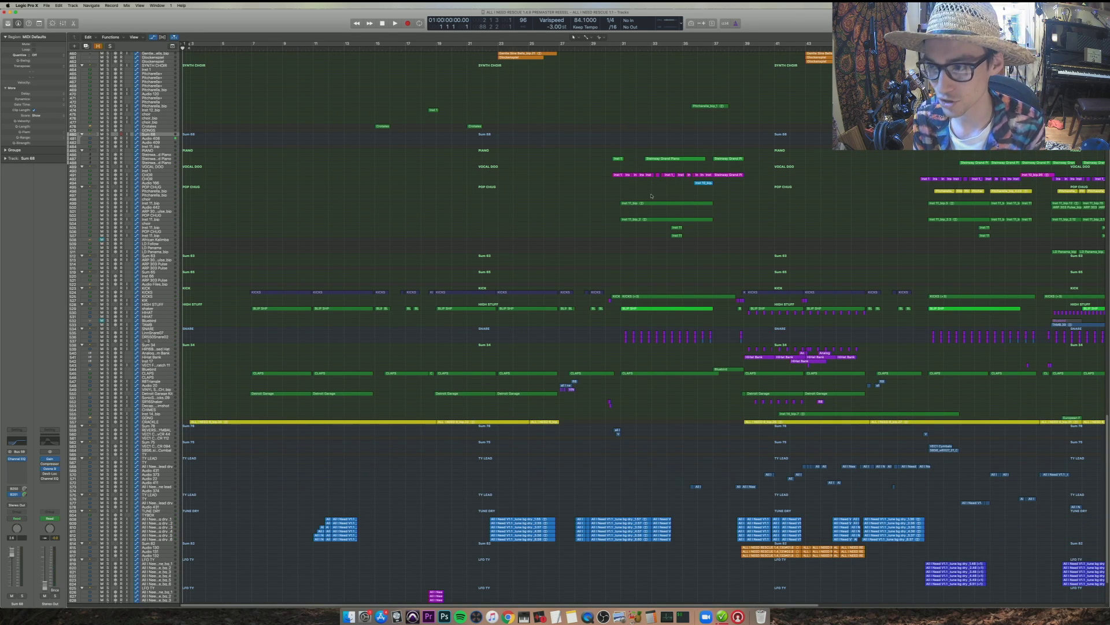
key(super+Left)
scroll(689, 307, down, 3)
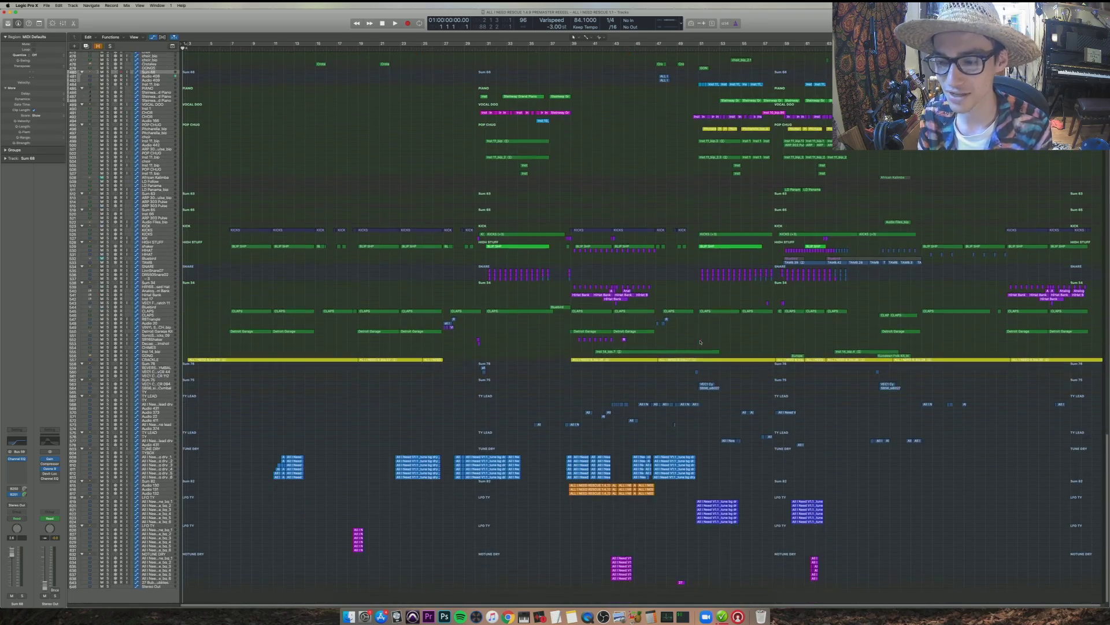
scroll(711, 324, up, 20)
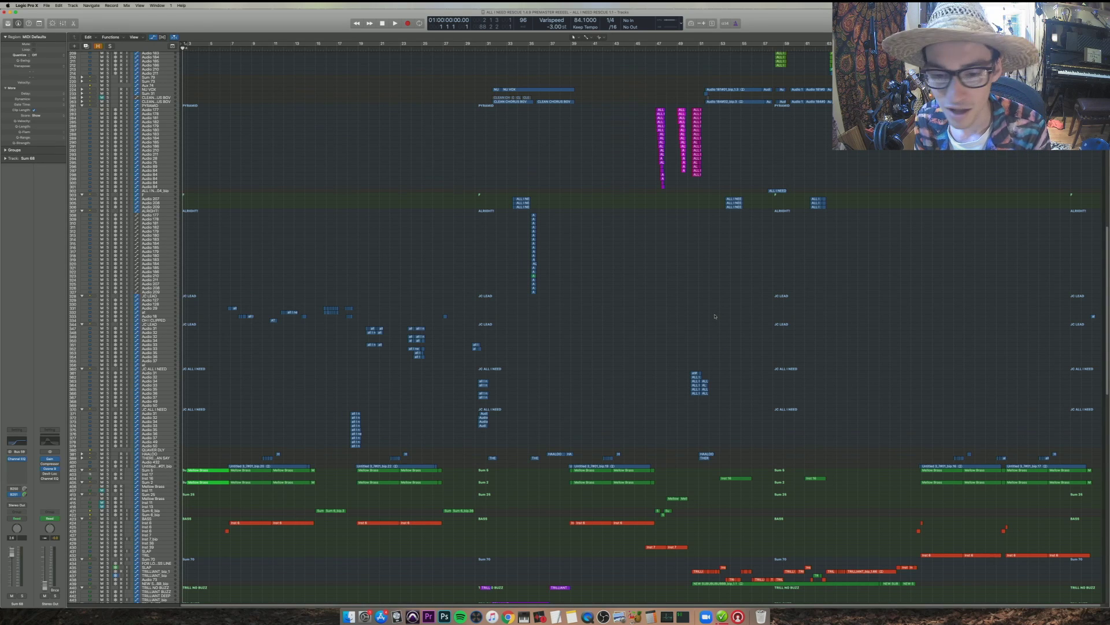
- Select the two opening Mellow Brass regions, solo them and start playing the selection
key(super+Right)
key(super+Right)
key(super+Right)
key(super+Right)
key(super+Right)
key(super+Right)
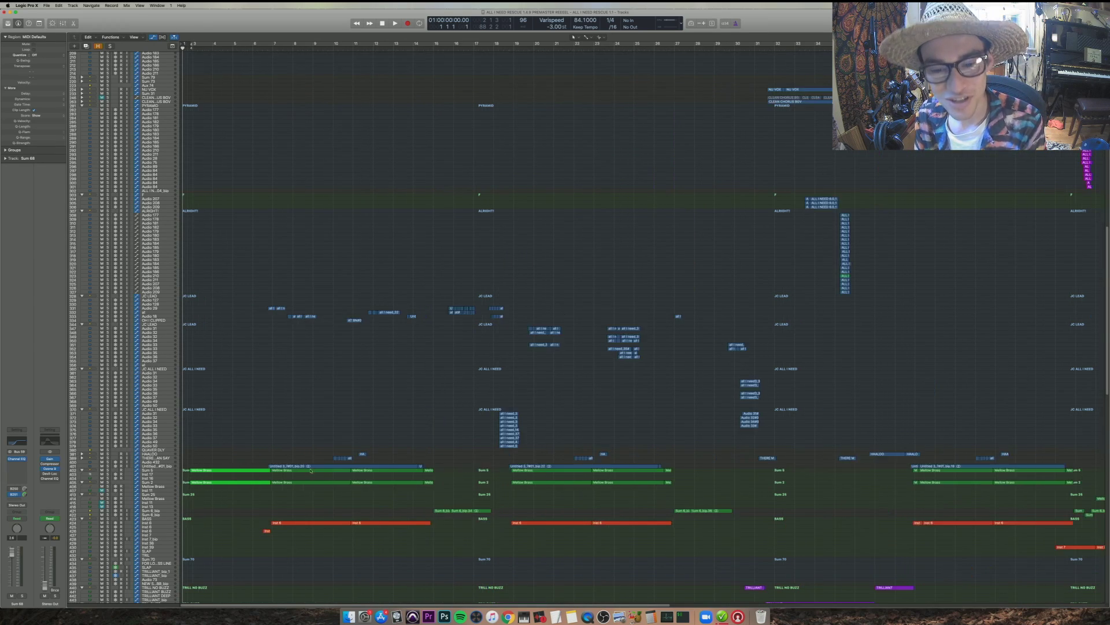
drag(273, 525, 297, 404)
key(super+Down)
key(super+Down)
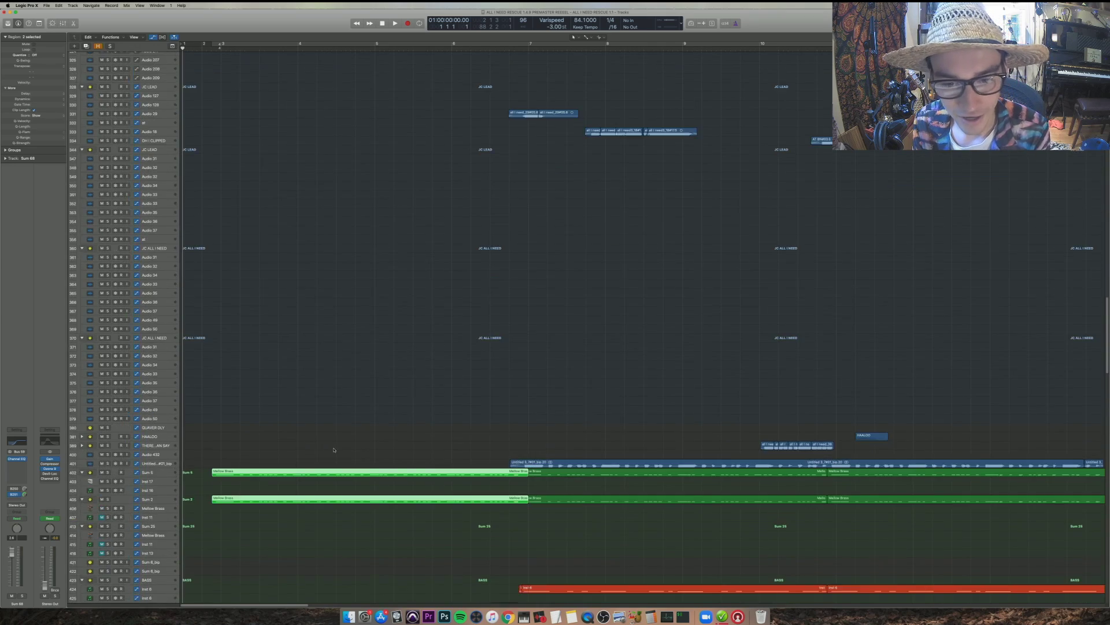
scroll(336, 448, down, 5)
key(ctrl+s)
key(shift+space)
key(super+Down)
key(super+Down)
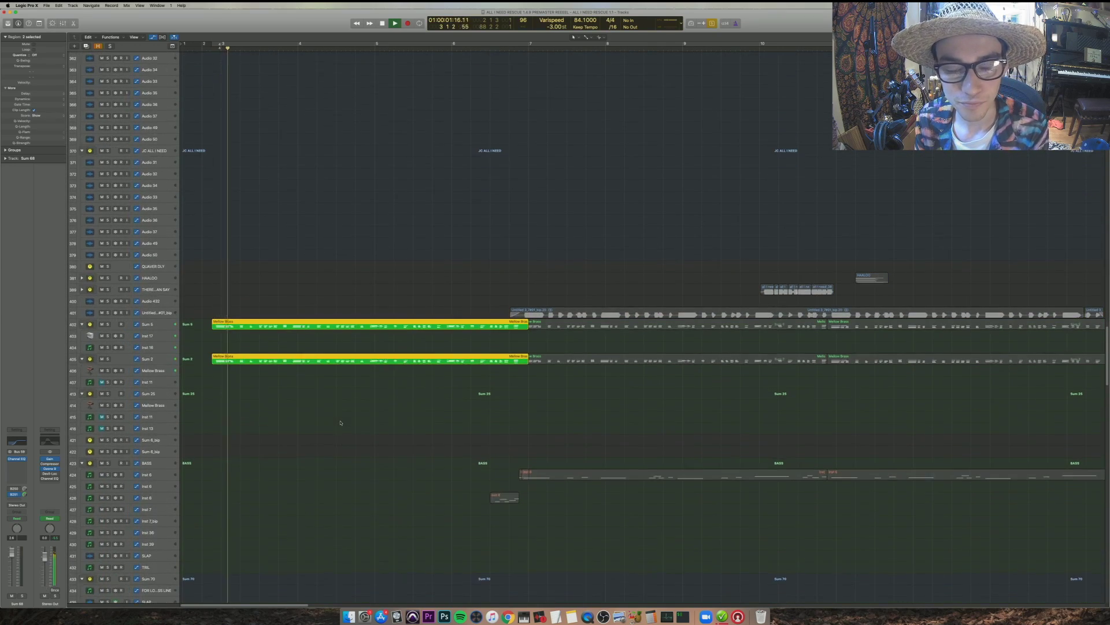
- Enlarge the tracks around the soloed Mellow Brass regions while listening, check the volume automation briefly, and stop playback
scroll(343, 422, down, 5)
key(super+Right)
key(super+Right)
key(super+Right)
key(super+Right)
key(super+Down)
key(super+Down)
key(super+Down)
key(super+Left)
key(super+Left)
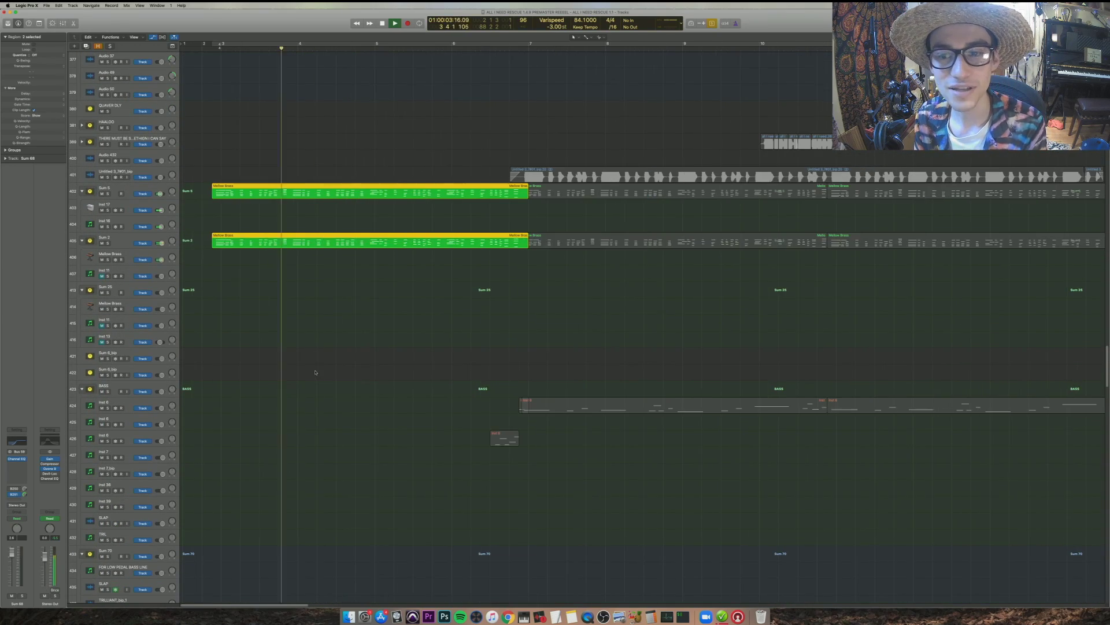
key(super+Down)
key(super+Down)
key(a)
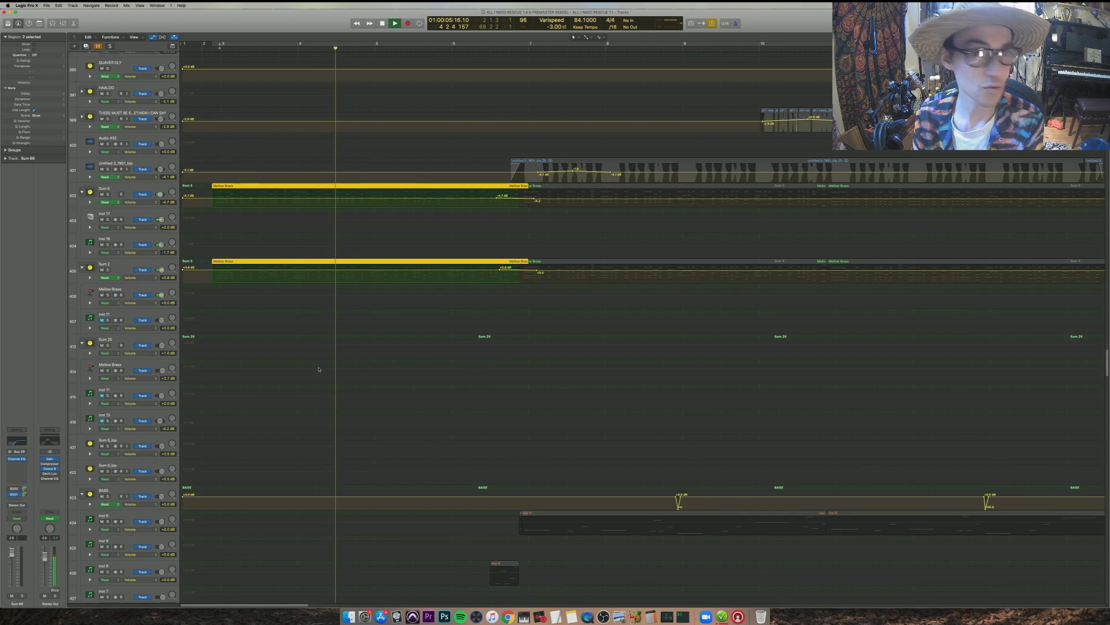
key(a)
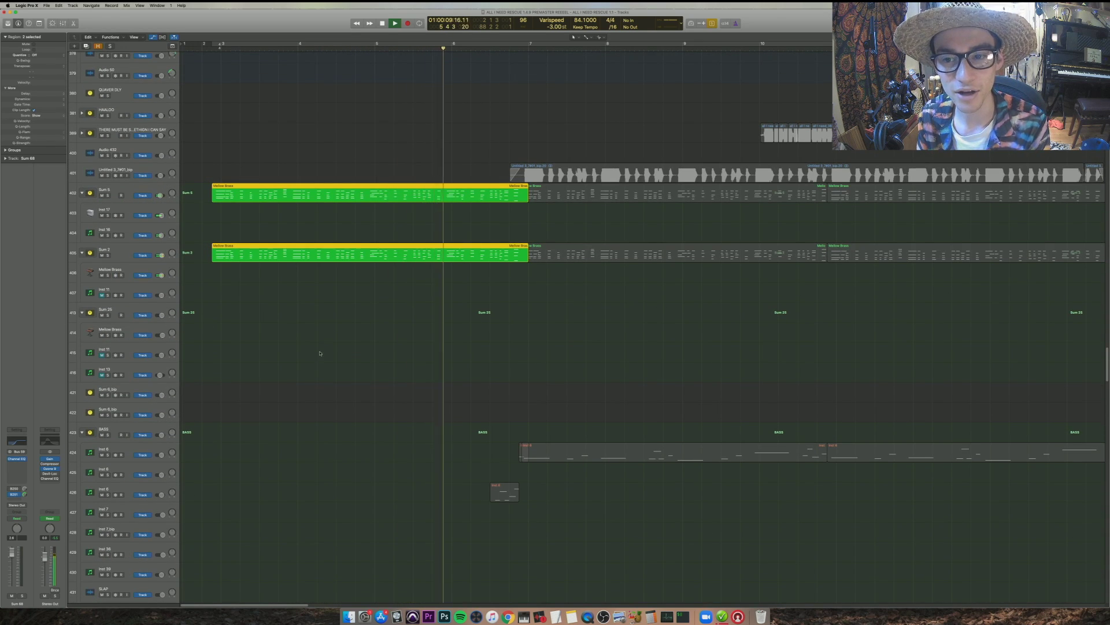
key(space)
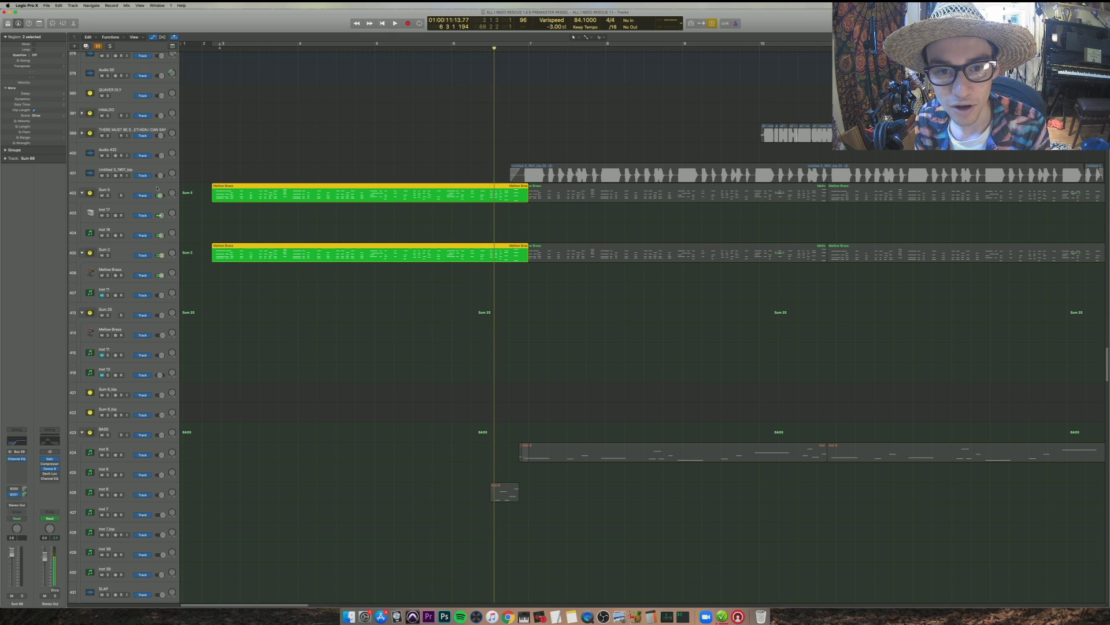
- Select the Inst 17 track and open its Vintage Mellotron instrument
click(194, 206)
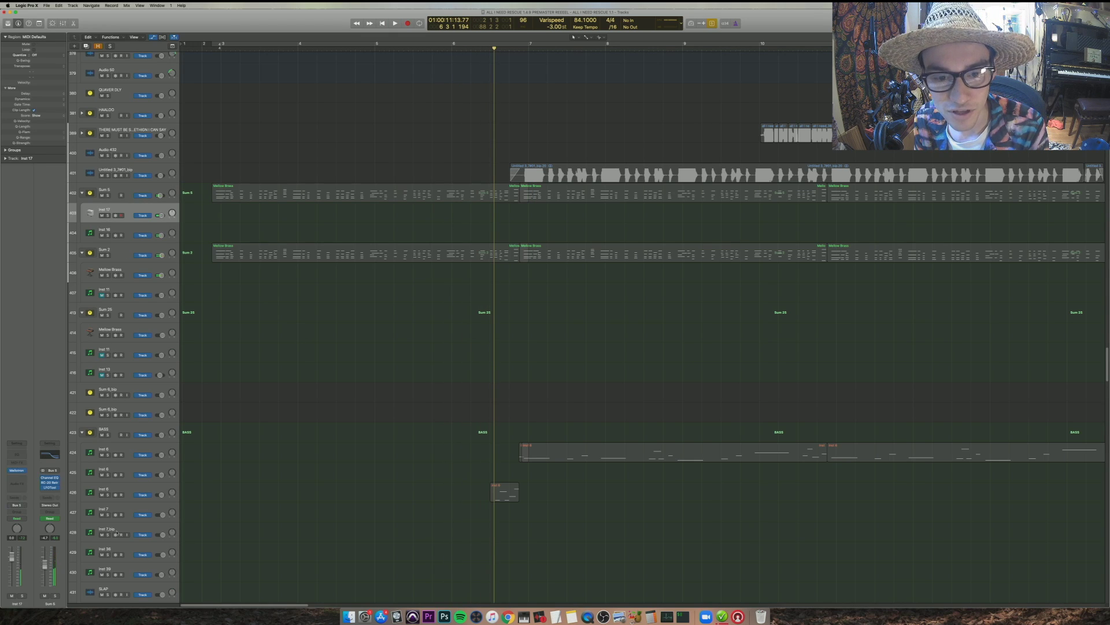
click(18, 471)
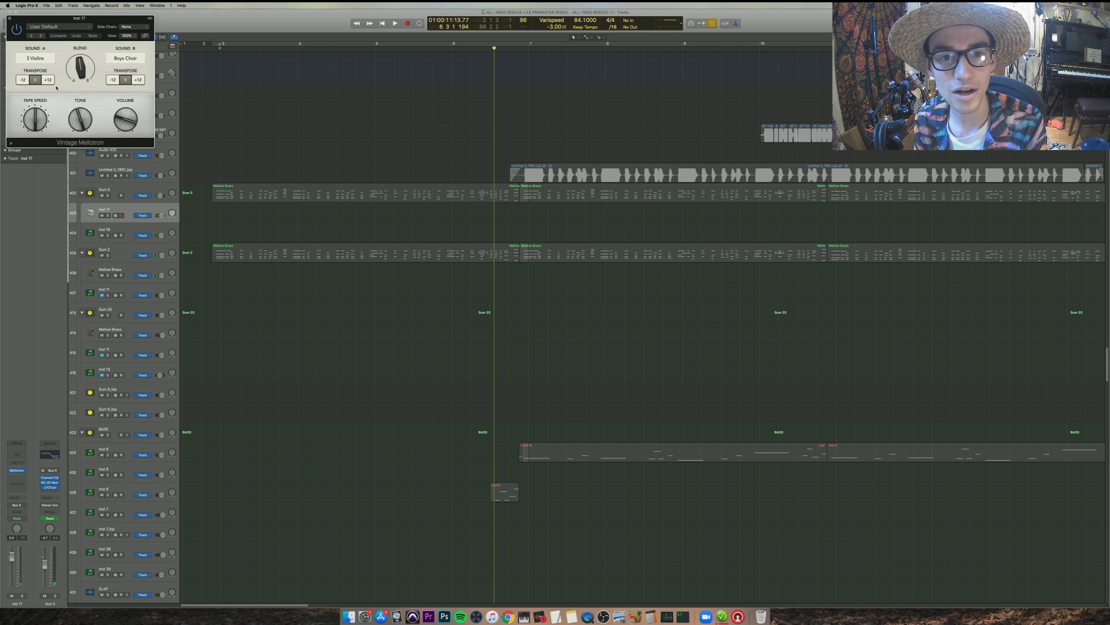
- Place the Vintage Mellotron window over the arrangement, then open Inst 16's Omnisphere instrument with the Toy Piano - Classic patch beside it
drag(30, 23, 340, 314)
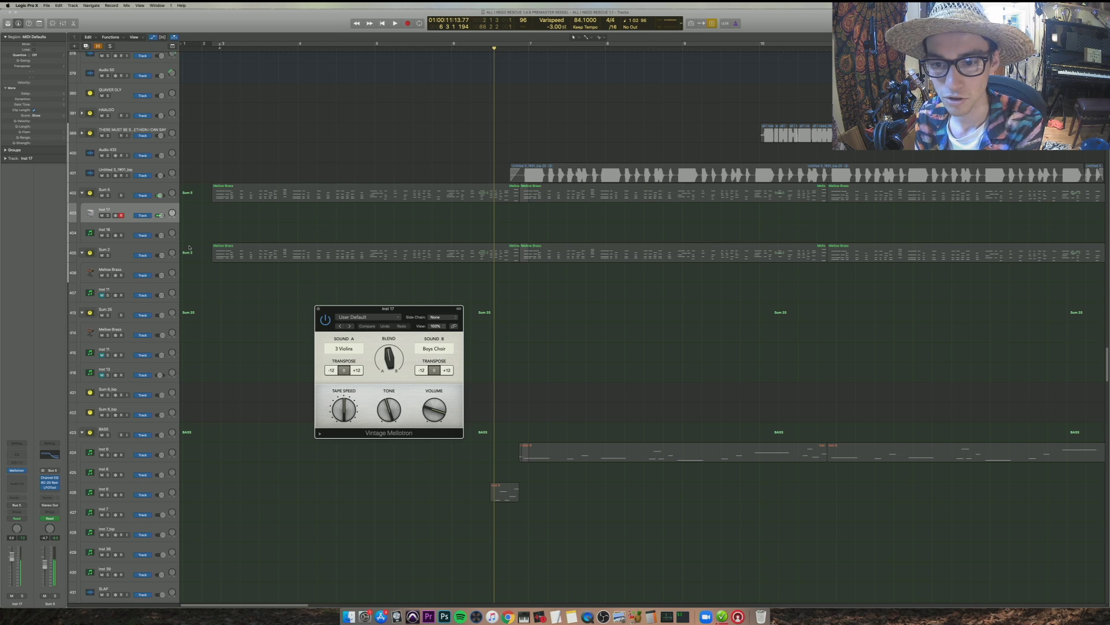
click(124, 232)
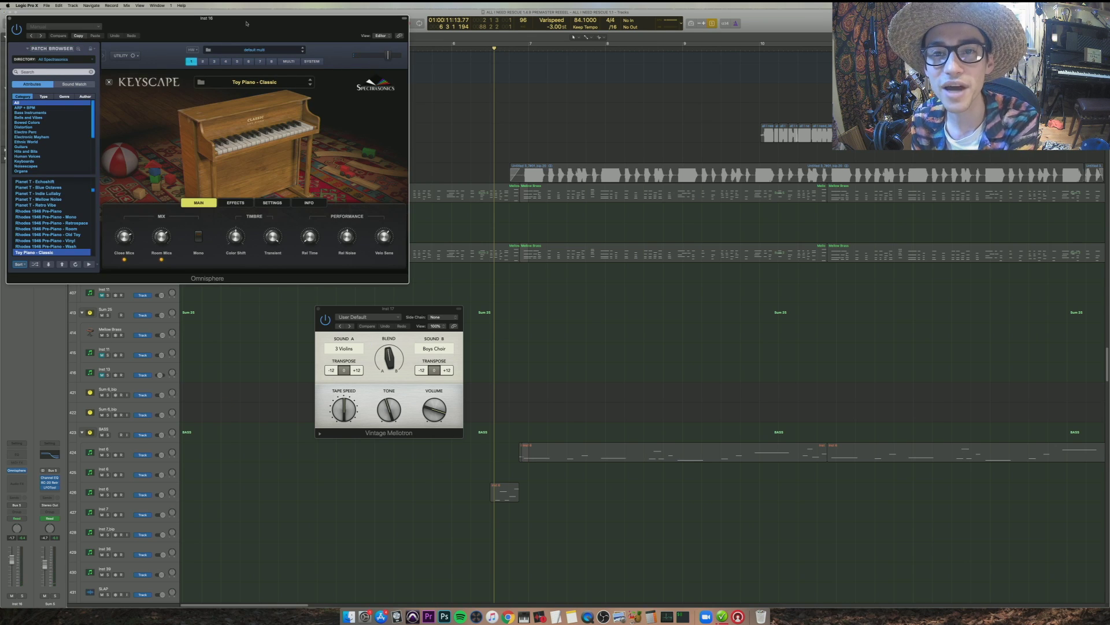
drag(246, 24, 513, 256)
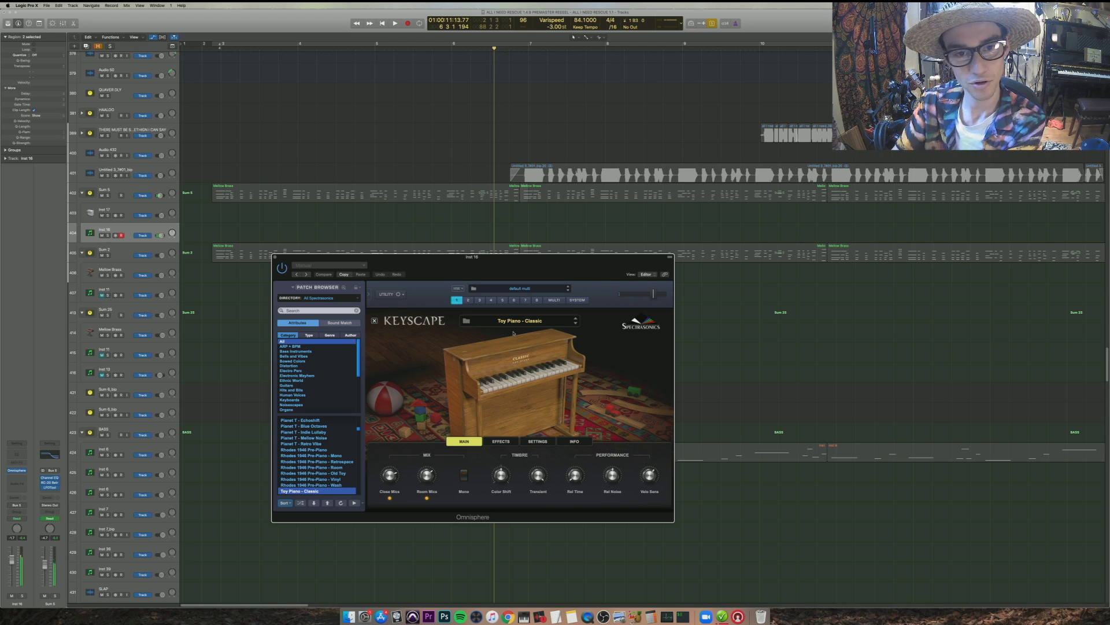
- Select the summing stack that holds Inst 17 and Inst 16 and listen to its soloed Mellow Brass regions
click(157, 193)
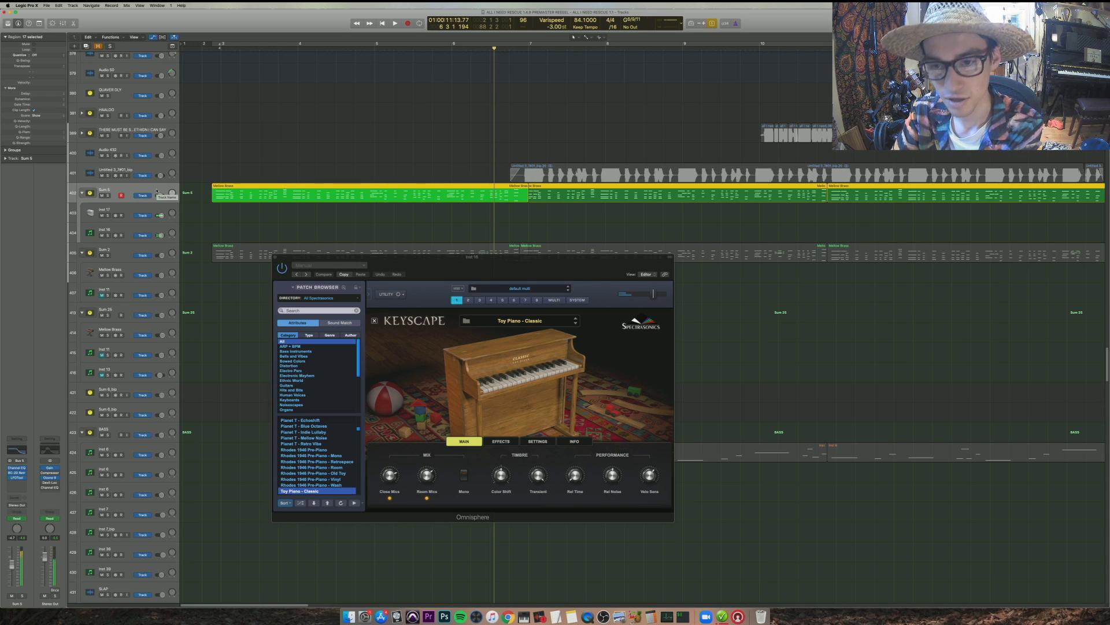
key(shift+space)
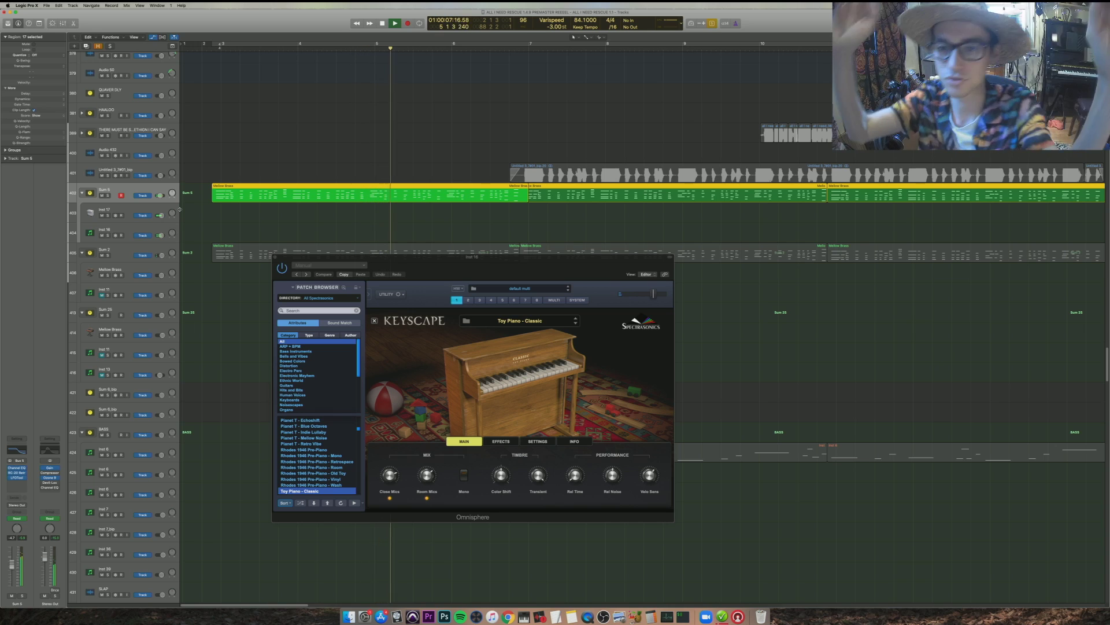
key(space)
- Select the first Mellow Brass region on the Sum 2 stack and play it briefly in solo
scroll(259, 231, down, 5)
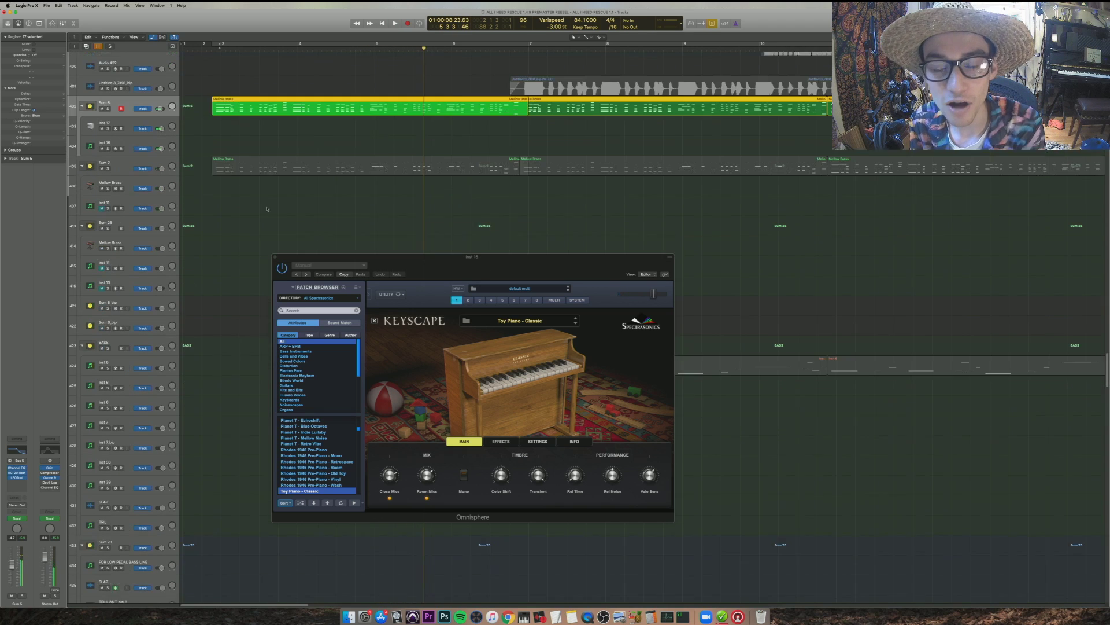
drag(258, 230, 276, 131)
key(space)
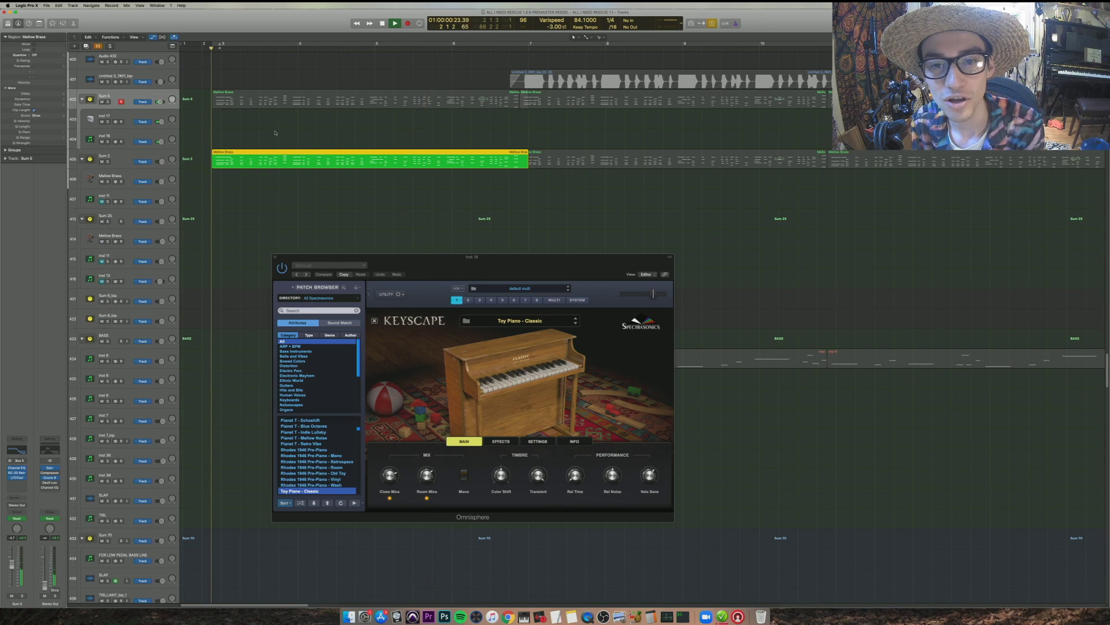
key(space)
- Open the Mellow Brass track's Retro Synth to examine its settings, then close the Retro Synth and Omnisphere windows
click(139, 182)
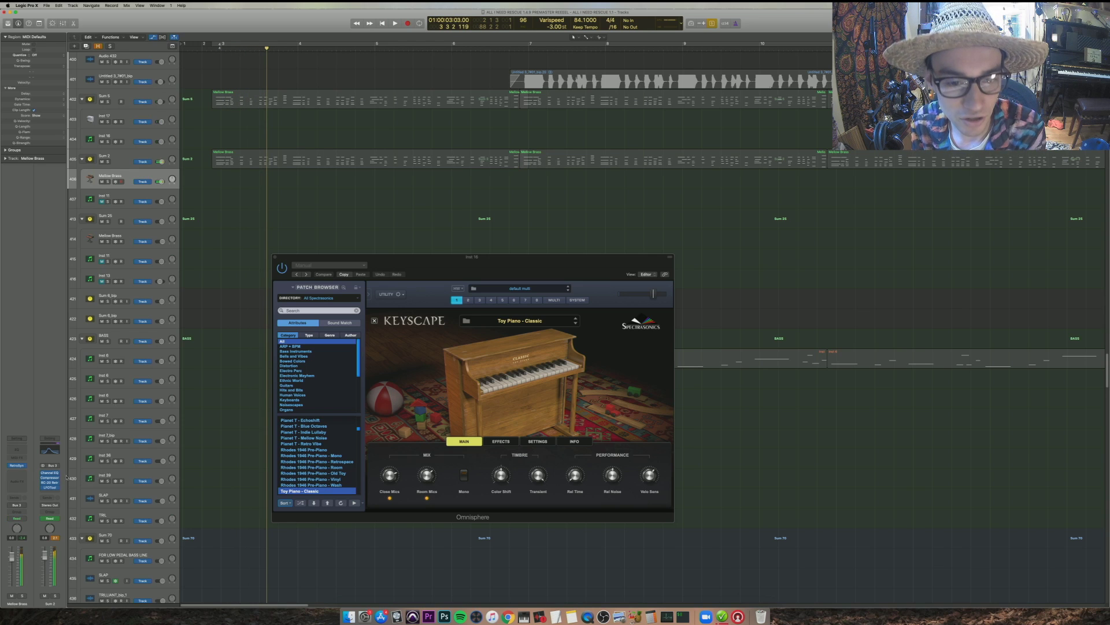
drag(217, 28, 493, 305)
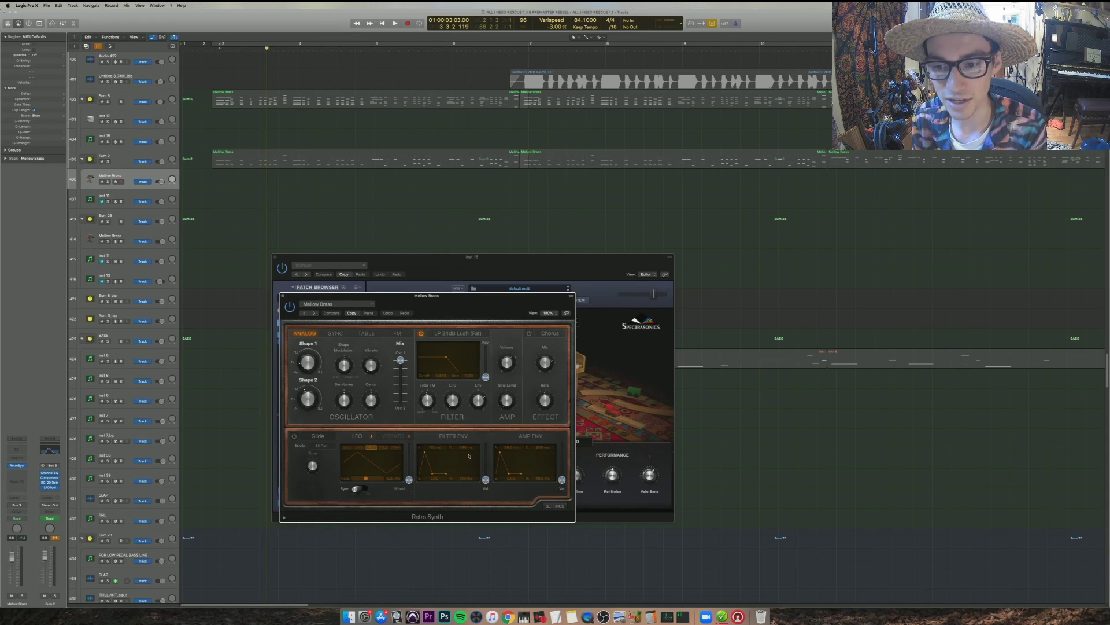
click(282, 296)
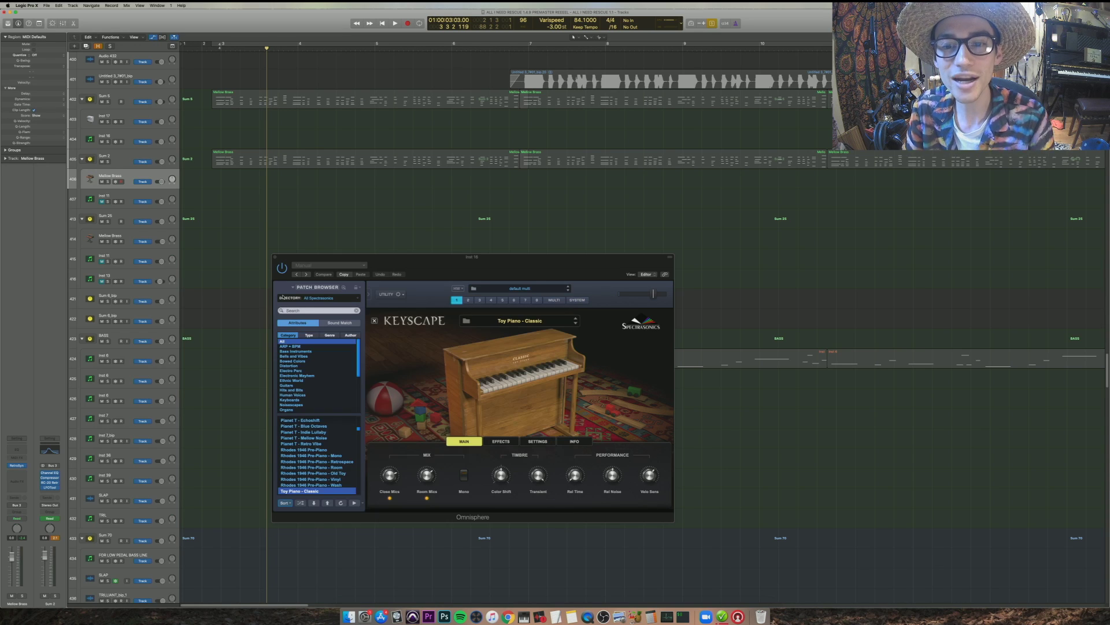
click(276, 257)
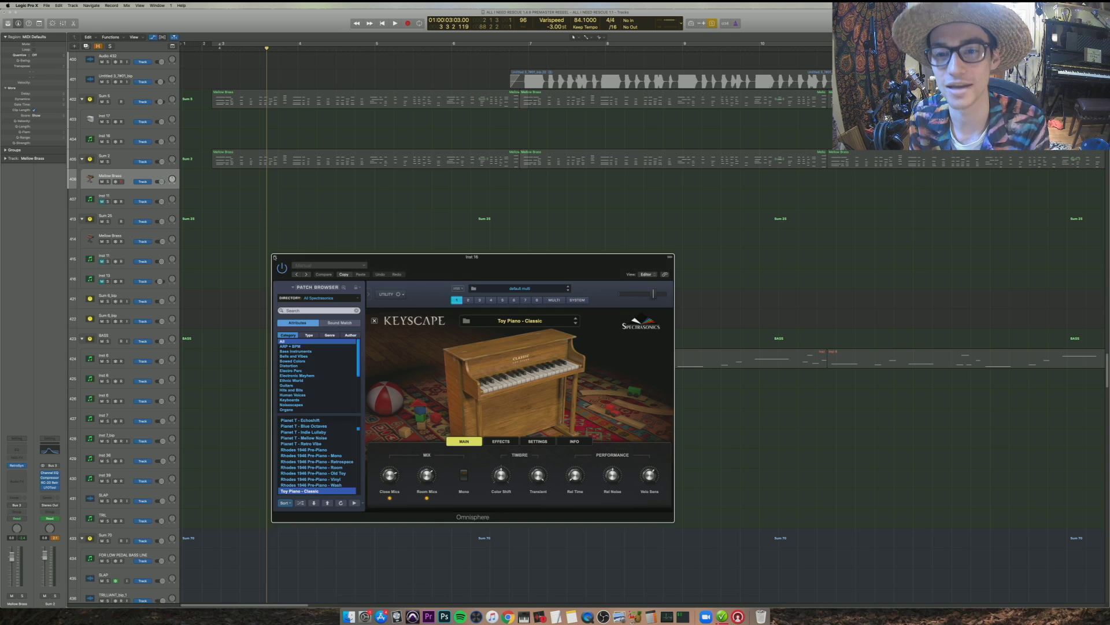
- Select the opening Mellow Brass regions on both stacks, listen to them together in solo, and stop playback
drag(367, 190, 257, 51)
key(shift+space)
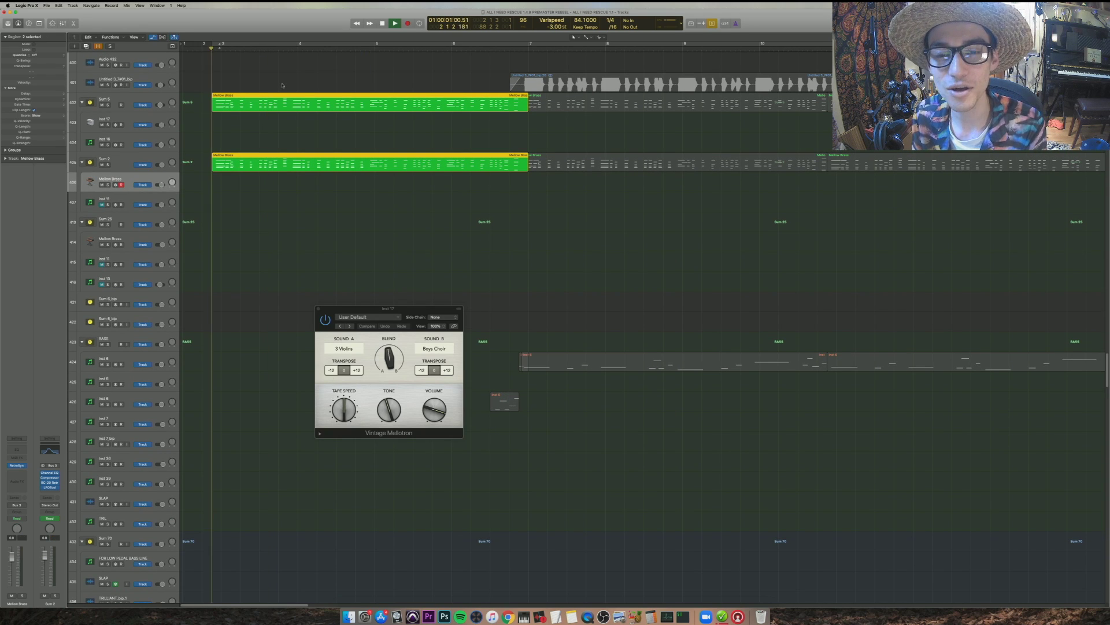
key(super+Down)
key(super+Left)
key(super+Left)
key(super+Left)
key(super+Up)
key(super+Right)
key(super+Right)
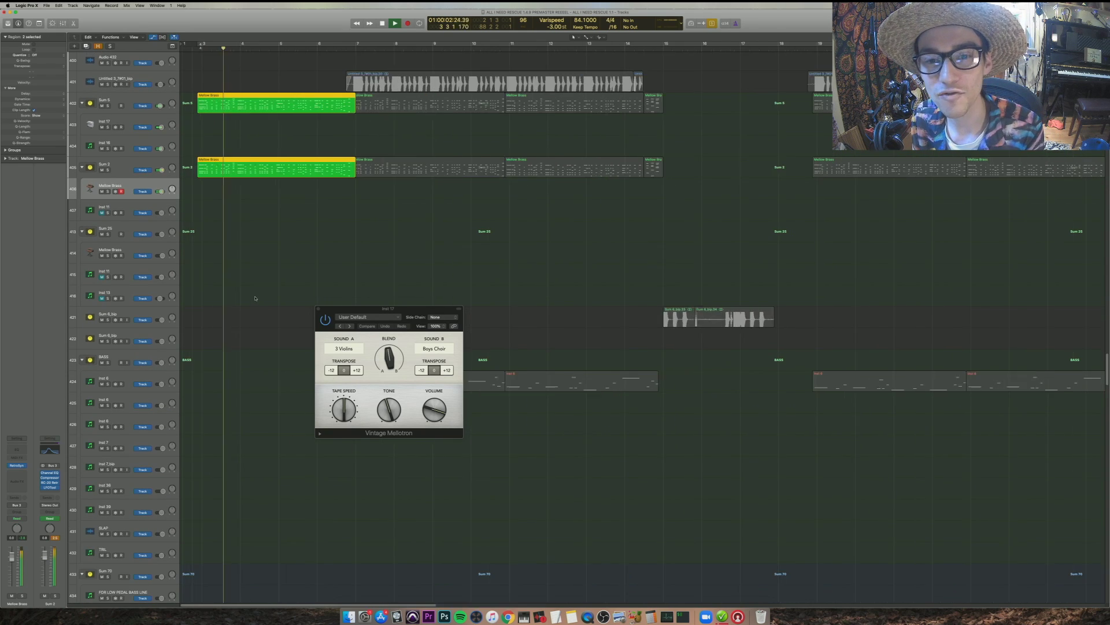
key(space)
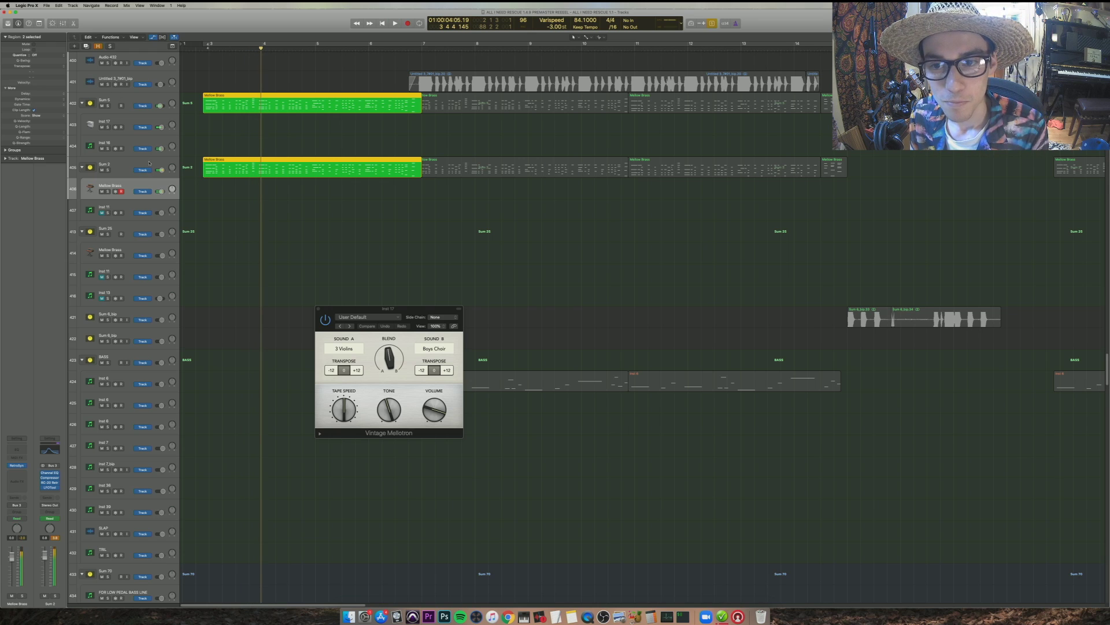
- Turn solo off, open the Channel EQ on the Sum 2 track, and close the Vintage Mellotron window covering it
key(ctrl+s)
click(148, 162)
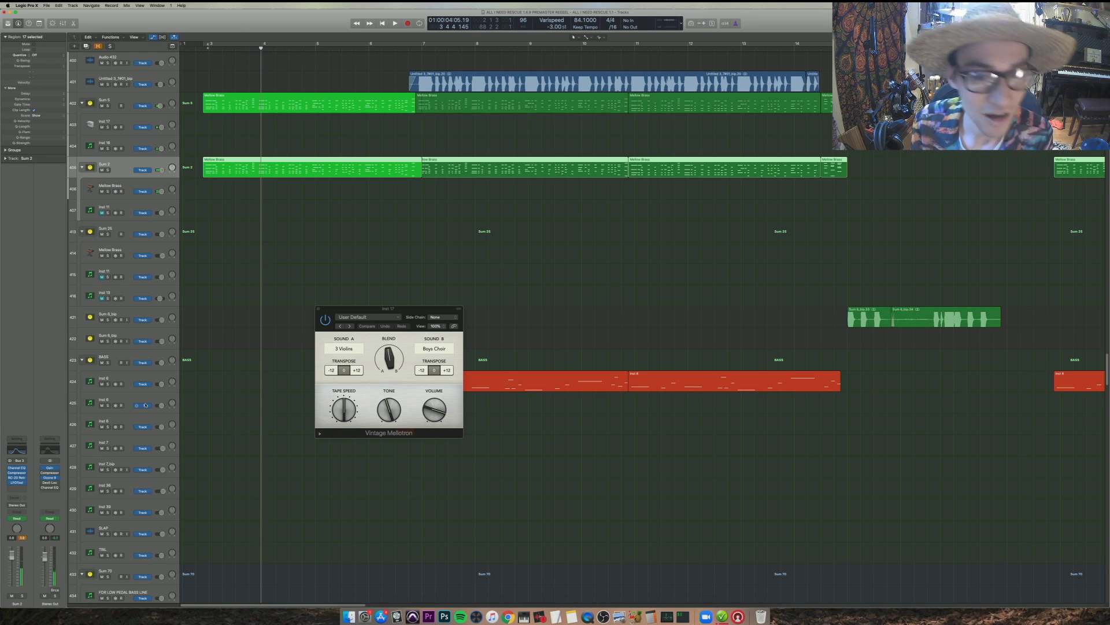
click(16, 451)
drag(239, 25, 515, 220)
click(407, 390)
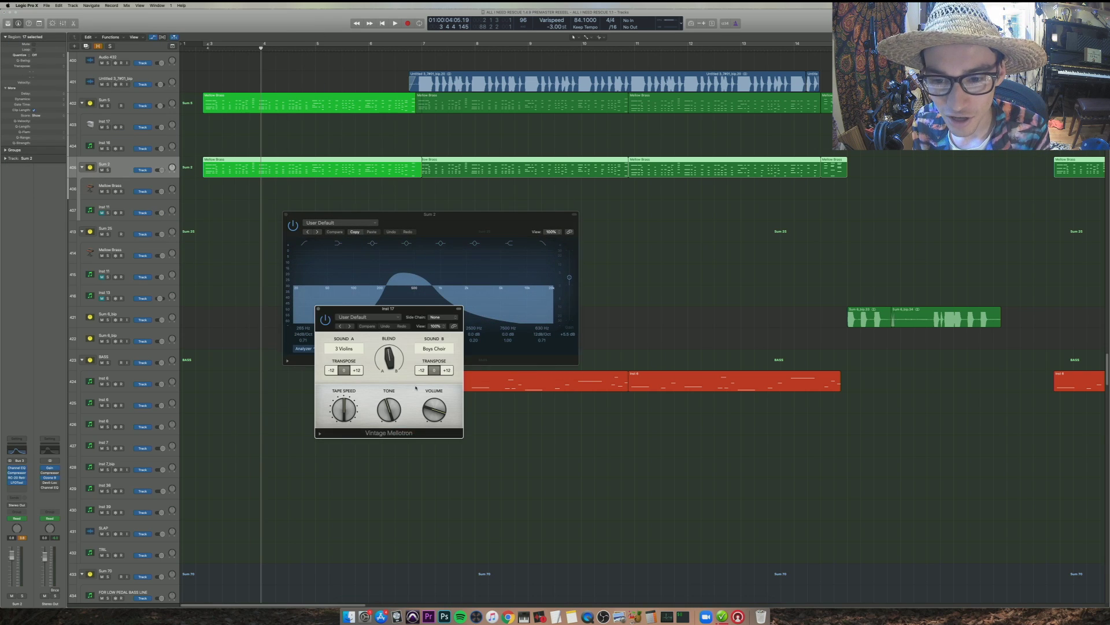
click(318, 308)
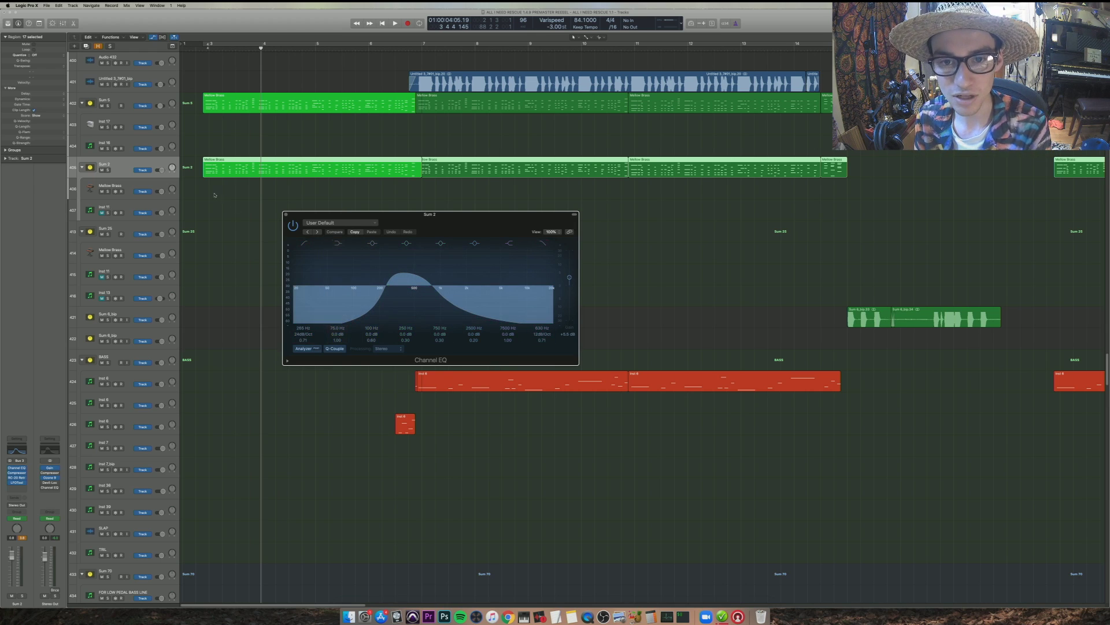
- Solo the first Mellow Brass region on Sum 2 and compare its sound with the Channel EQ bypassed and enabled
click(217, 204)
click(227, 162)
key(ctrl+s)
key(space)
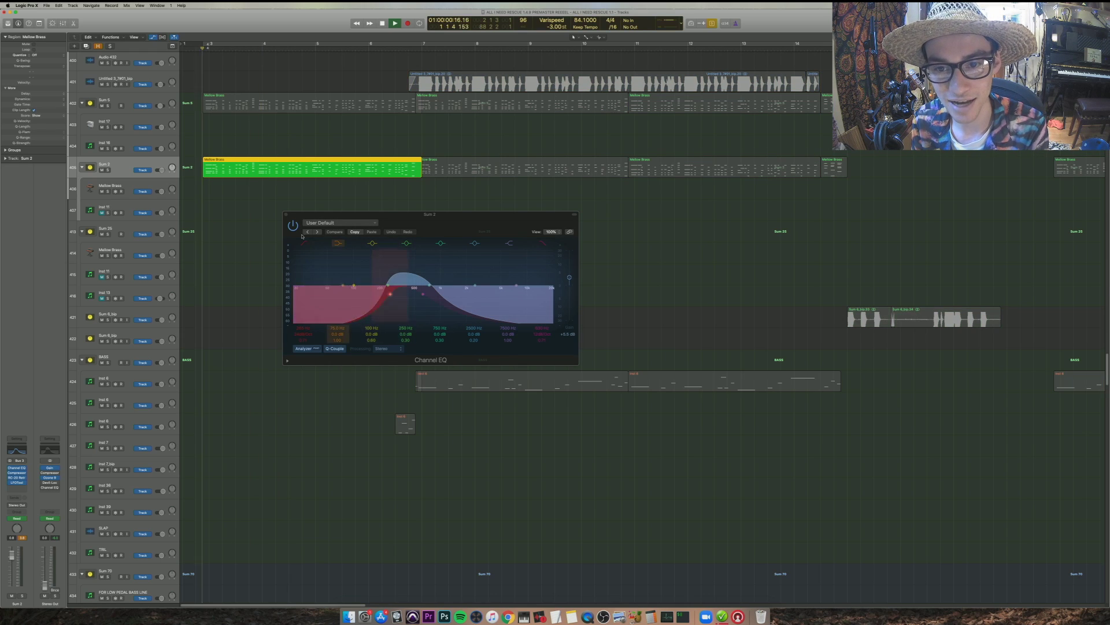
click(294, 226)
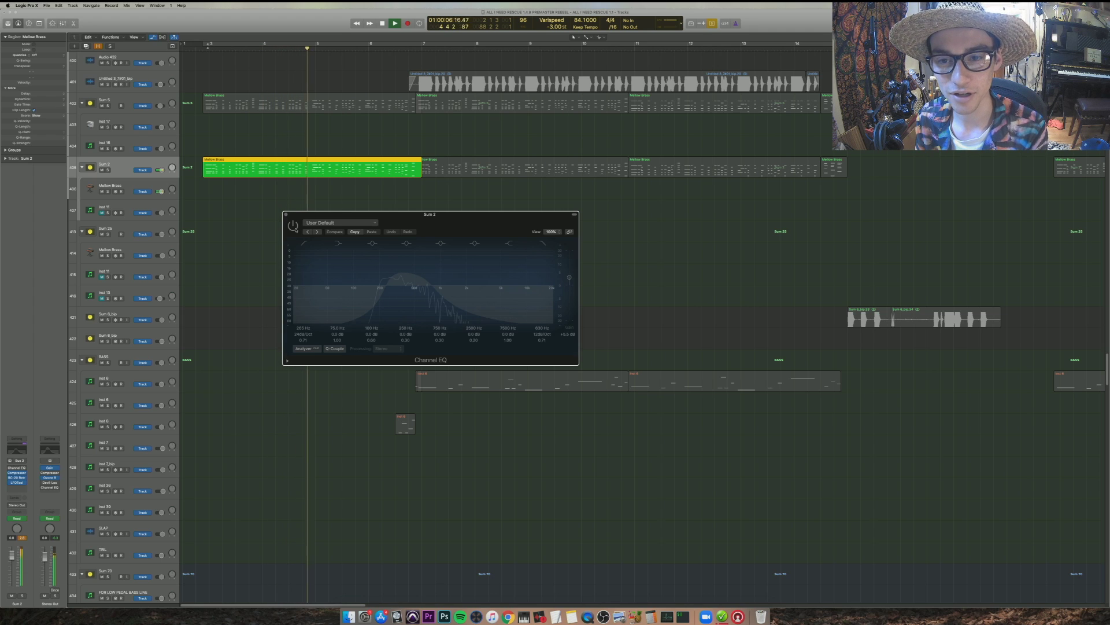
click(294, 226)
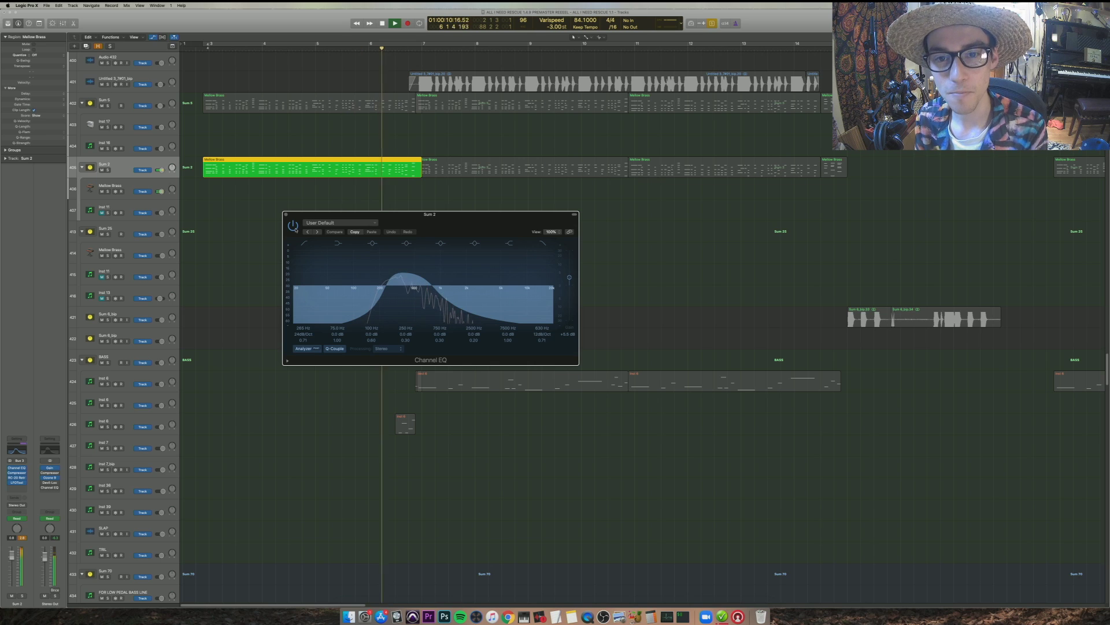
key(space)
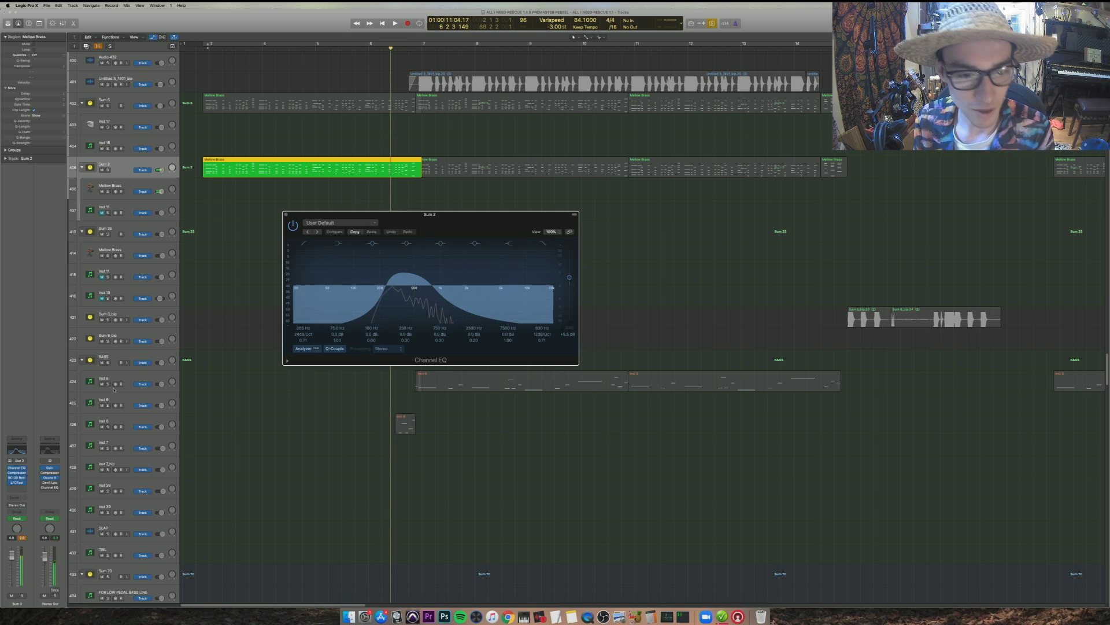
- Open RC-20 Retro Color on Sum 2 and use its bypass to compare the effect while the soloed region plays
click(17, 478)
drag(160, 26, 491, 368)
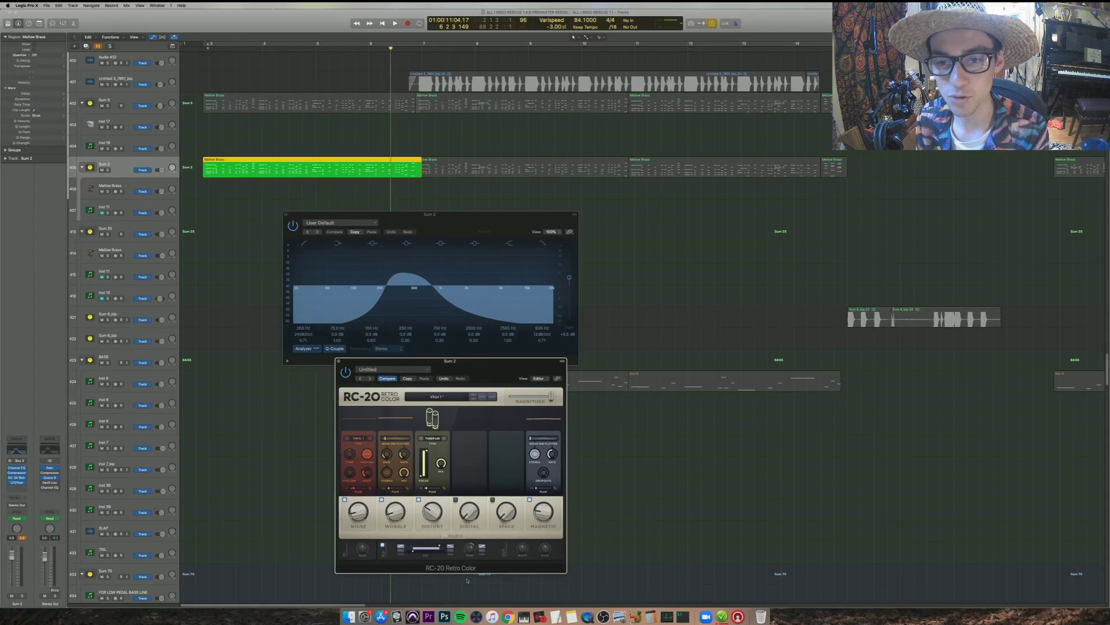
key(shift+Return)
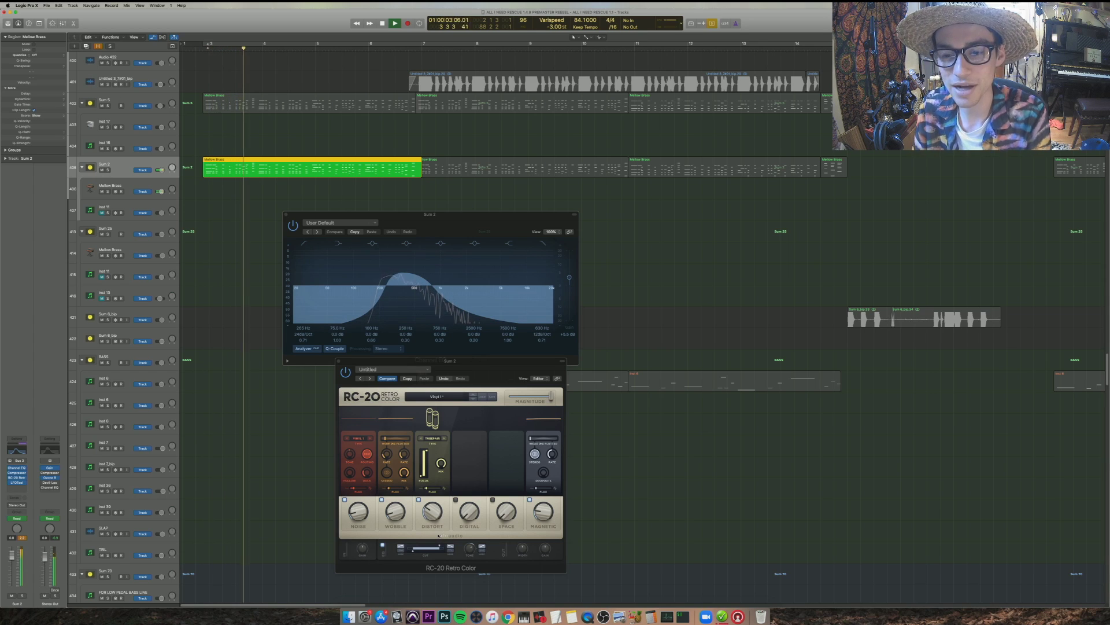
click(345, 373)
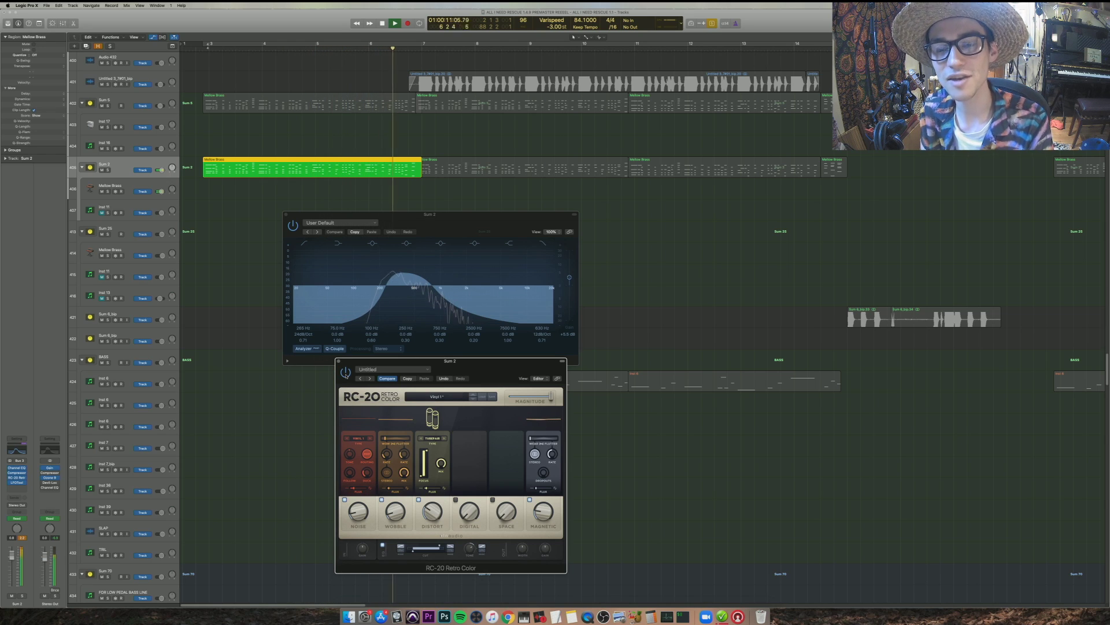
key(space)
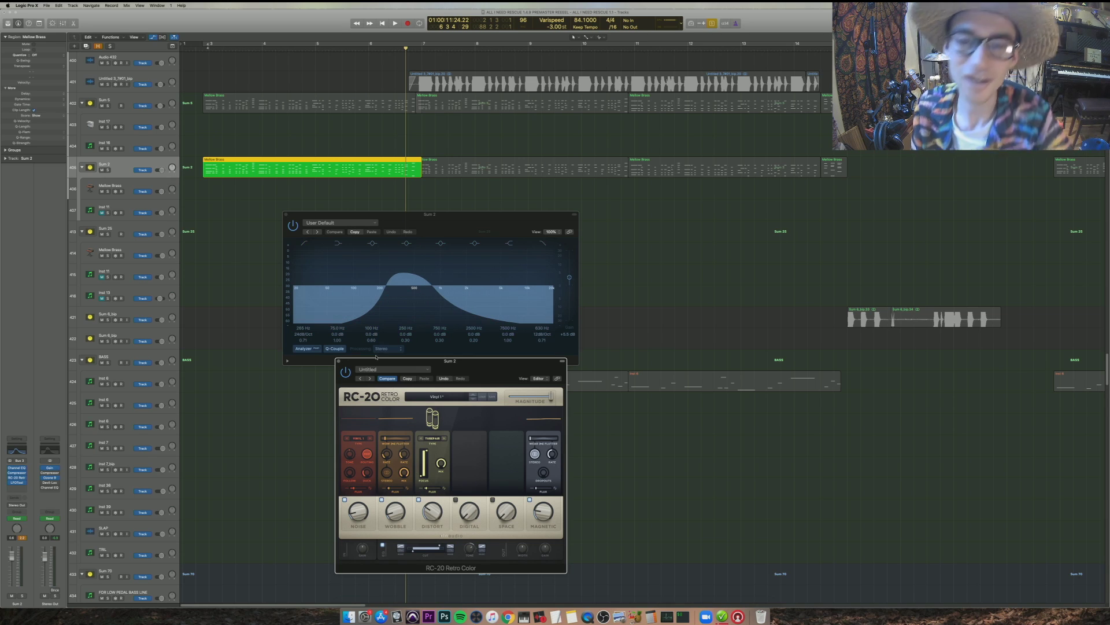
- Close the RC-20 Retro Color and Channel EQ windows and open LFOTool on the Sum 2 track to examine its curve
click(338, 361)
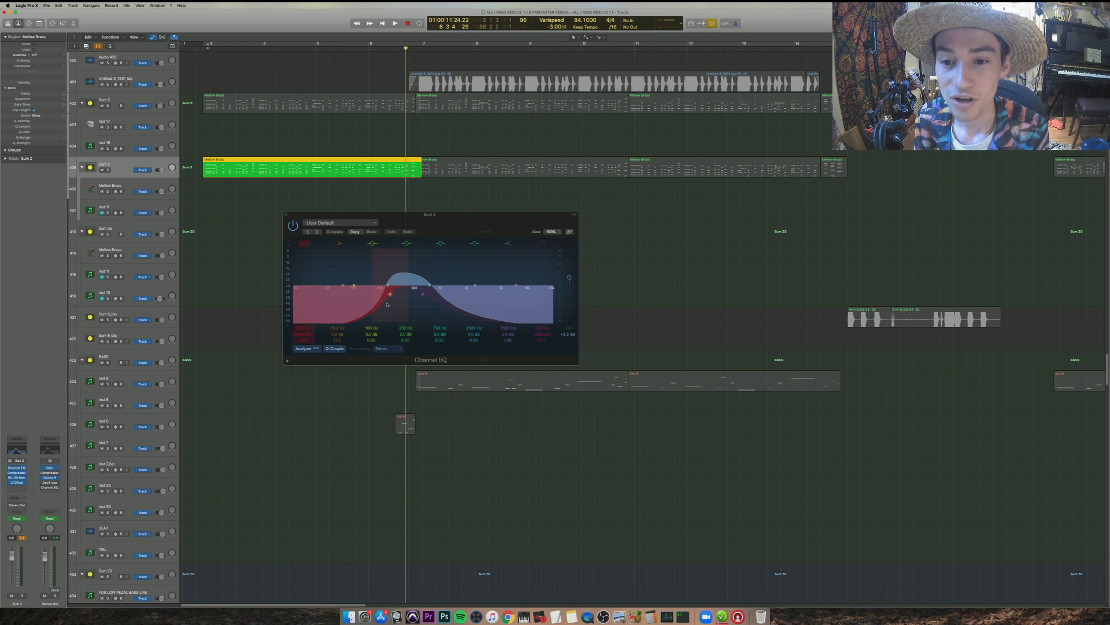
click(286, 215)
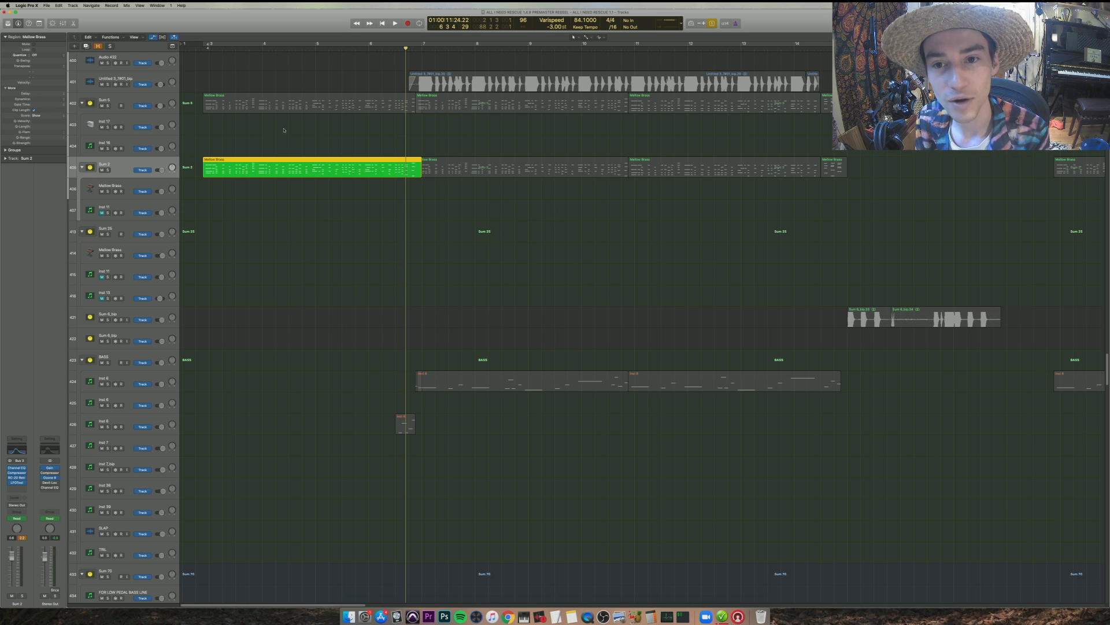
drag(284, 130, 280, 95)
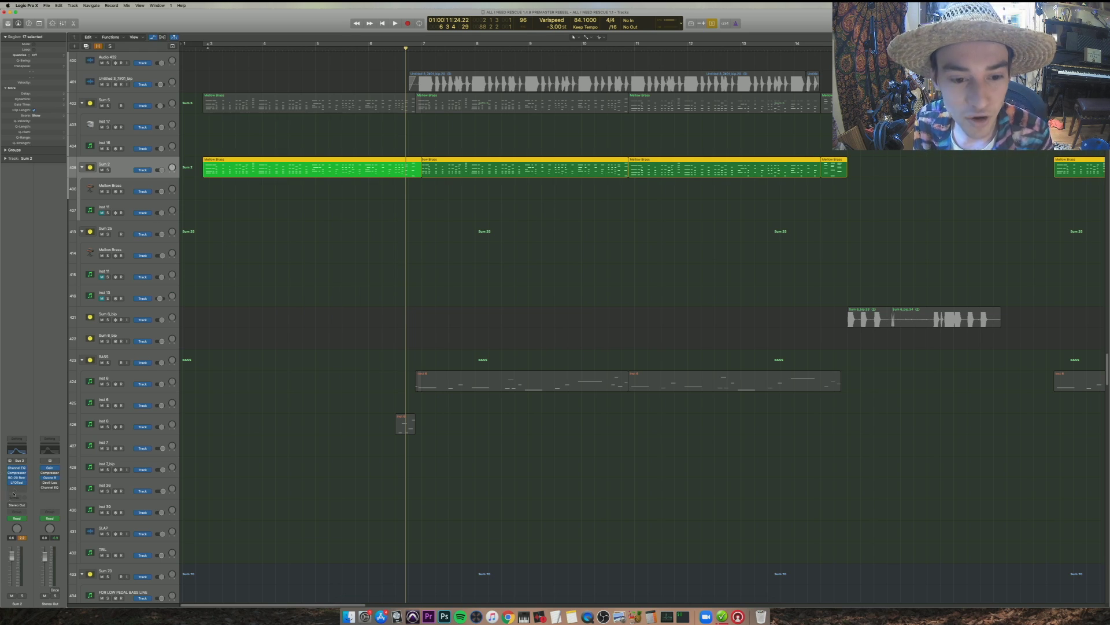
click(17, 483)
drag(137, 20, 487, 279)
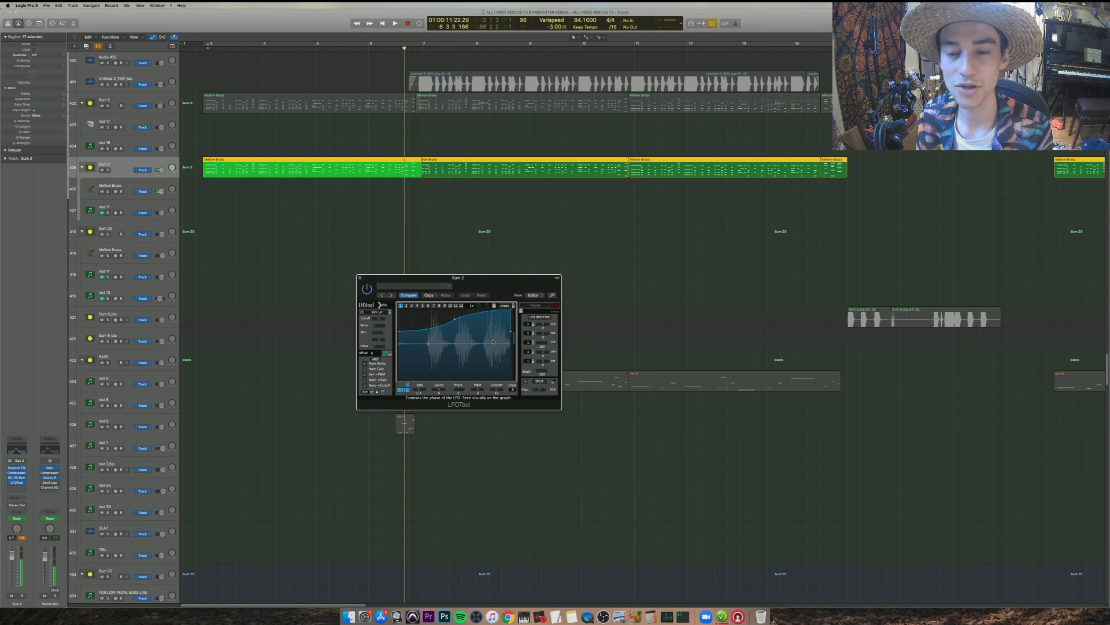
- Turn solo off, move the LFOTool window aside, and look over the arrangement from the brass stacks up to the vocal tracks
scroll(560, 165, down, 10)
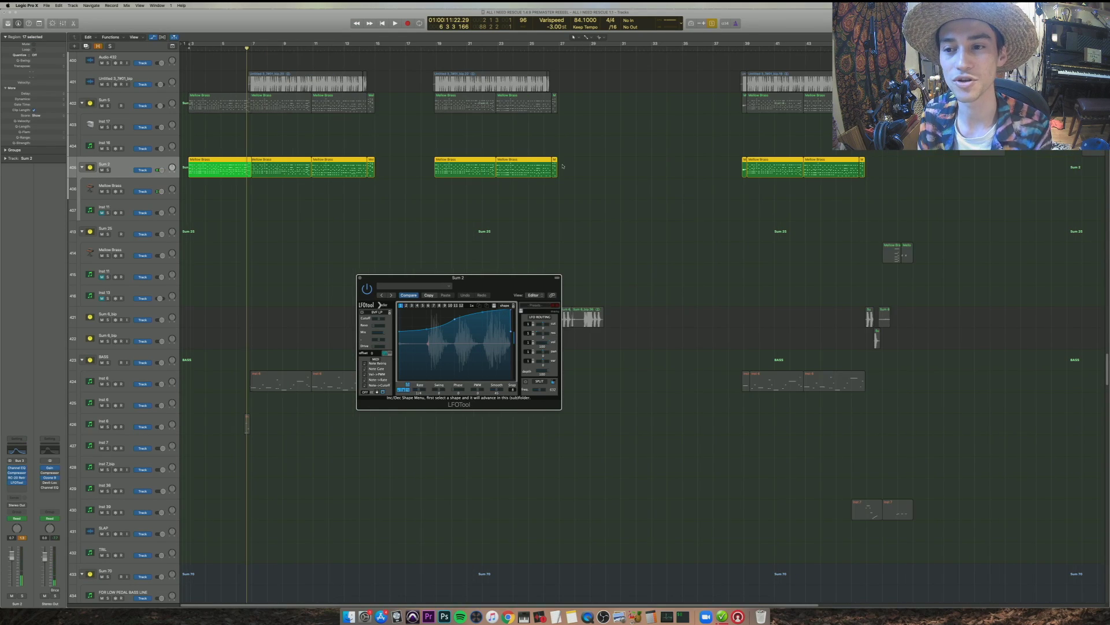
scroll(609, 273, up, 2)
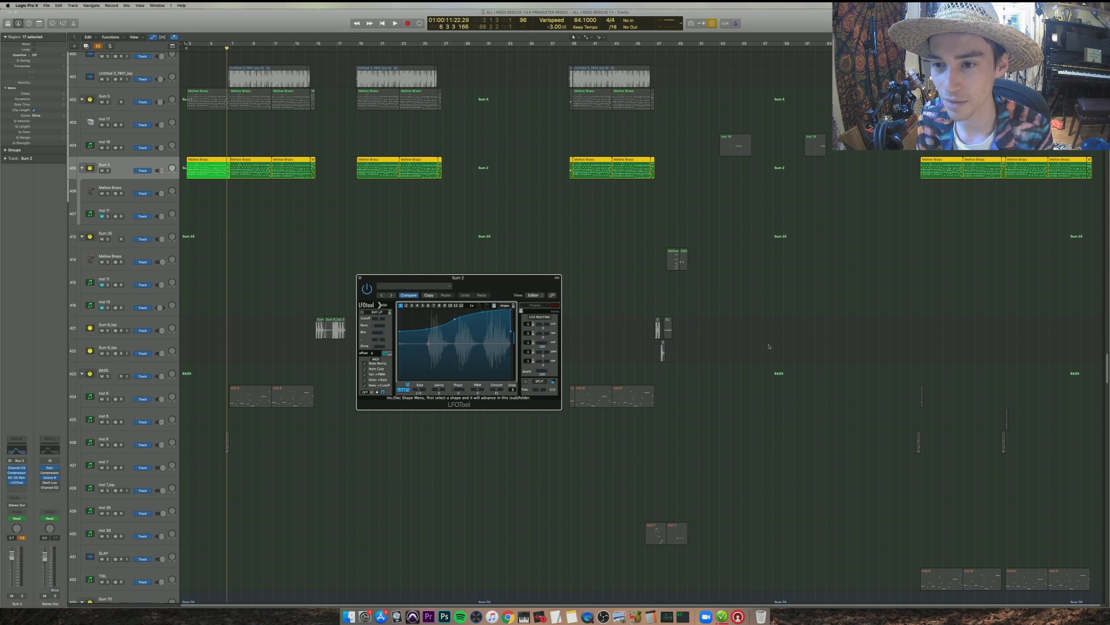
scroll(769, 346, down, 2)
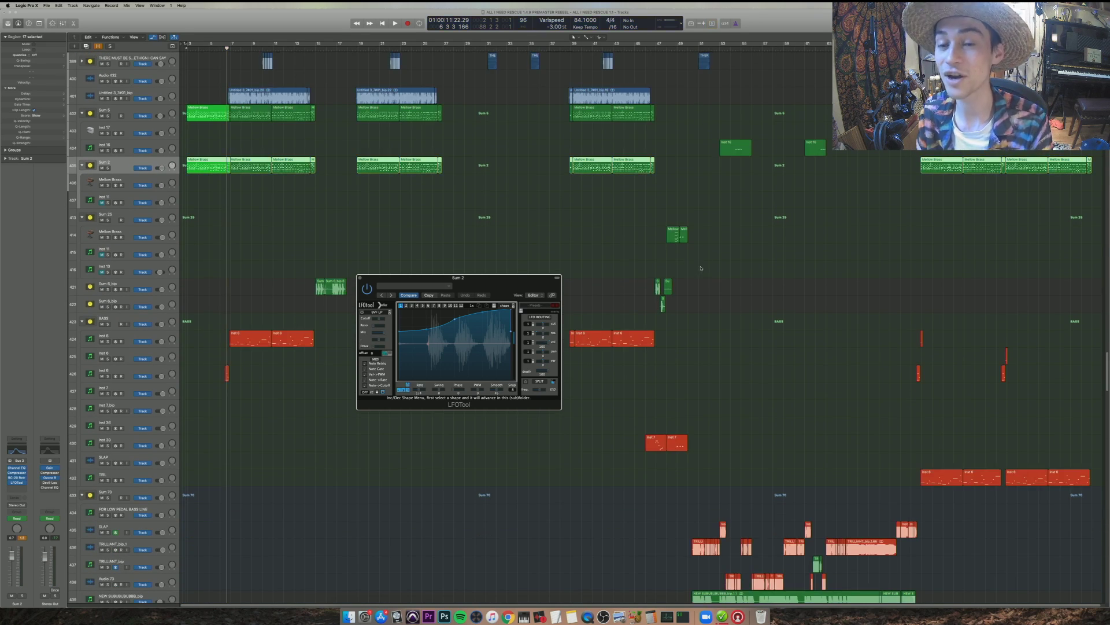
scroll(642, 233, up, 10)
drag(508, 282, 893, 228)
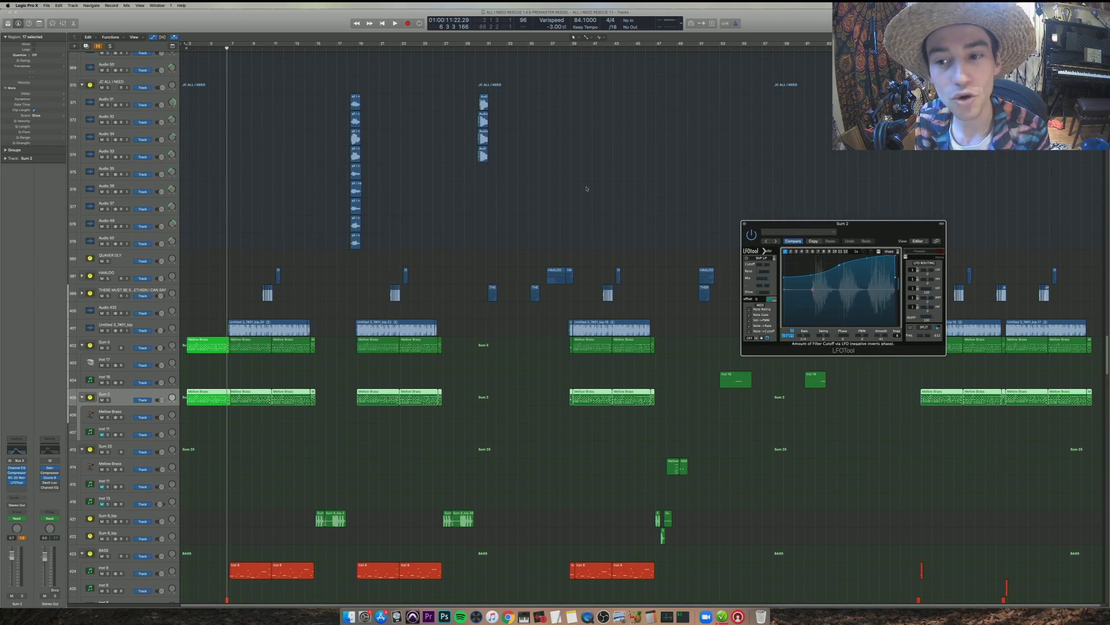
scroll(572, 193, up, 15)
scroll(573, 193, down, 6)
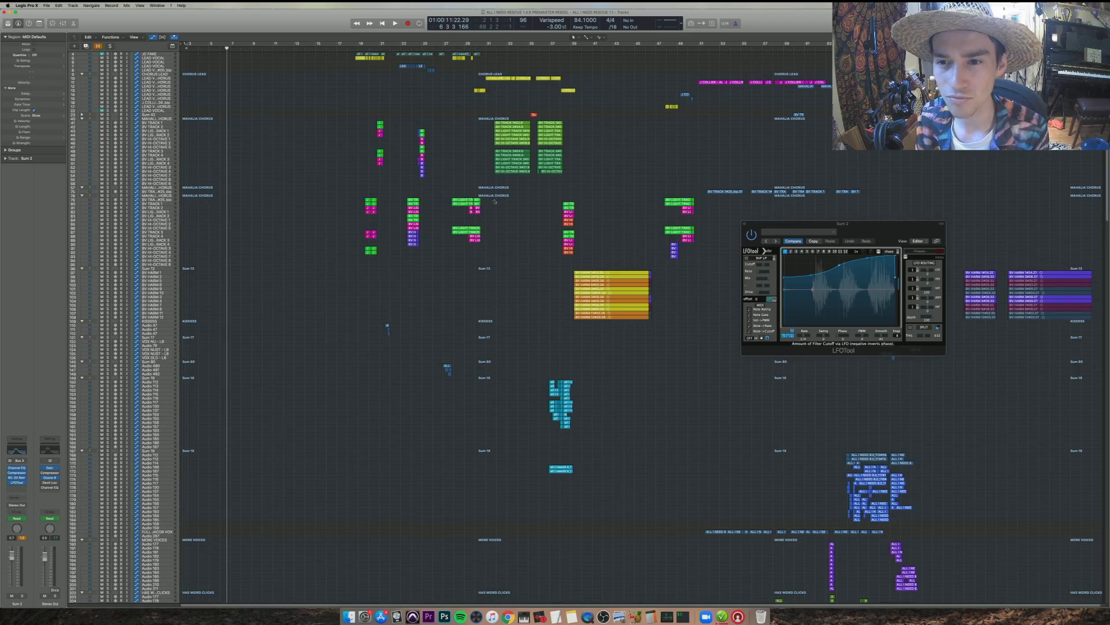
- Play the full mix around bar 32 and look over the drum, vocal doo and POP CHUG tracks
shift+click(494, 202)
key(space)
scroll(520, 243, up, 6)
scroll(550, 268, down, 20)
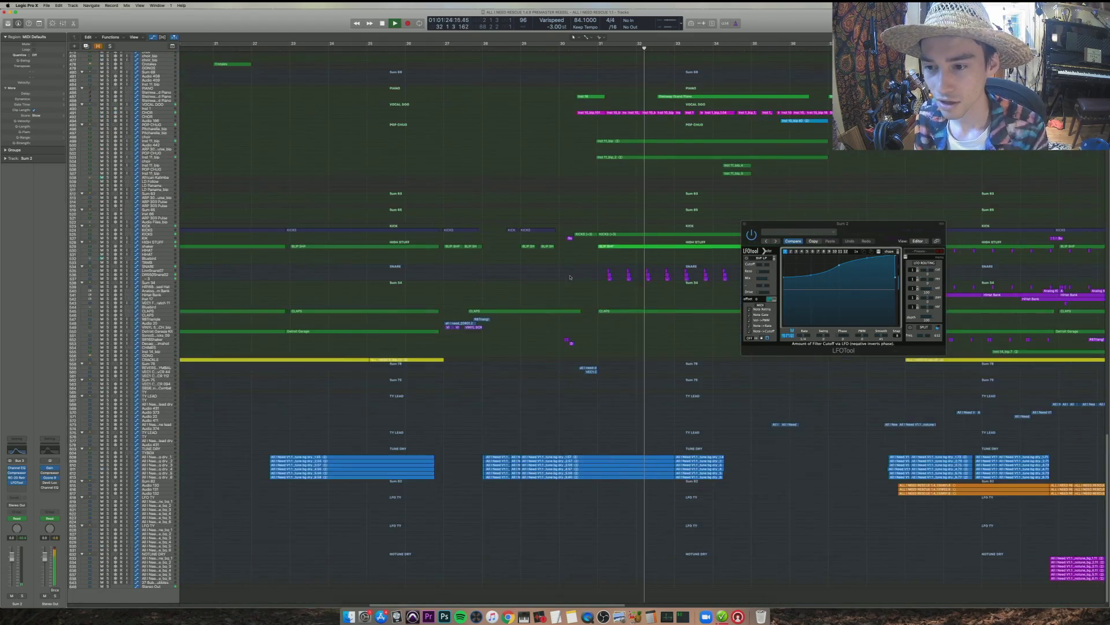
scroll(570, 277, right, 4)
scroll(432, 321, up, 6)
key(space)
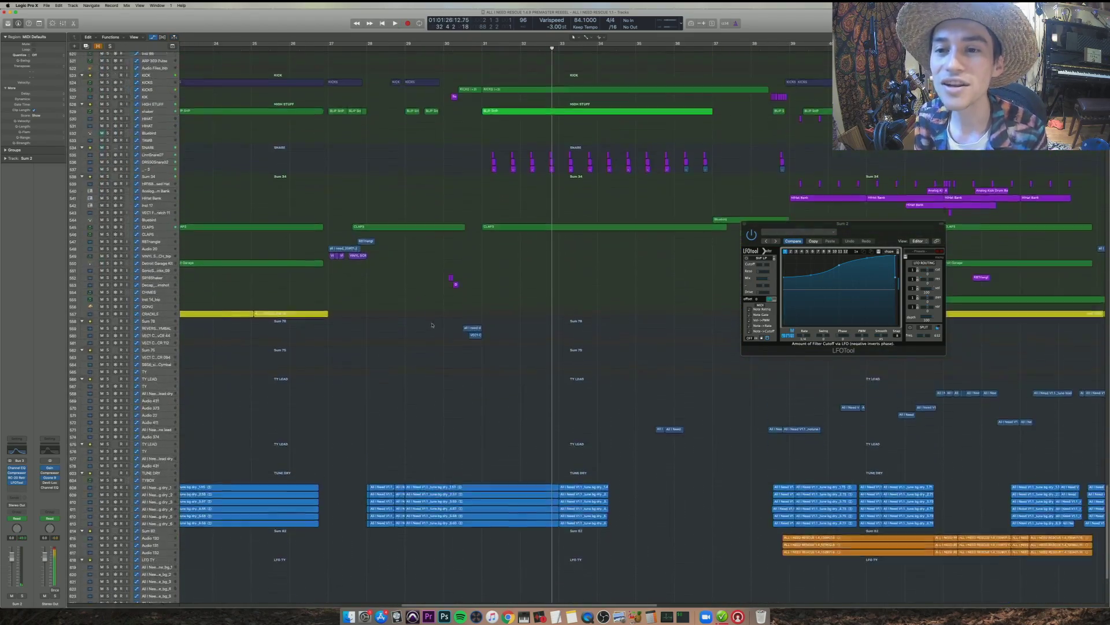
scroll(433, 329, up, 10)
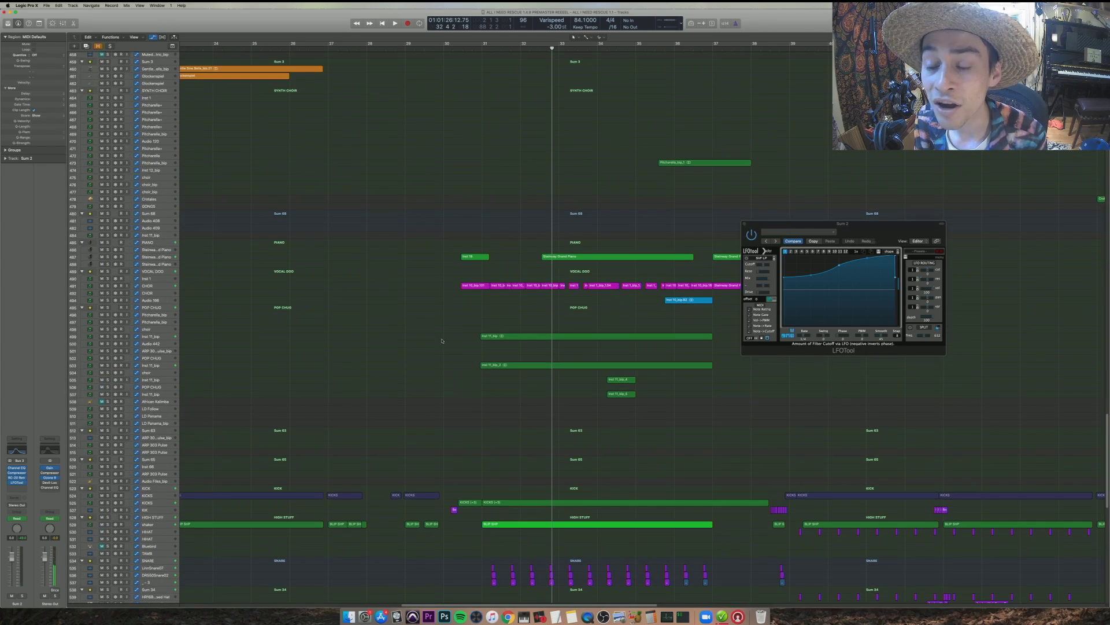
- Solo the Inst 11_bip regions in the POP CHUG stack and play them together and separately
drag(467, 309, 649, 285)
drag(421, 341, 578, 316)
key(ctrl+s)
key(shift+space)
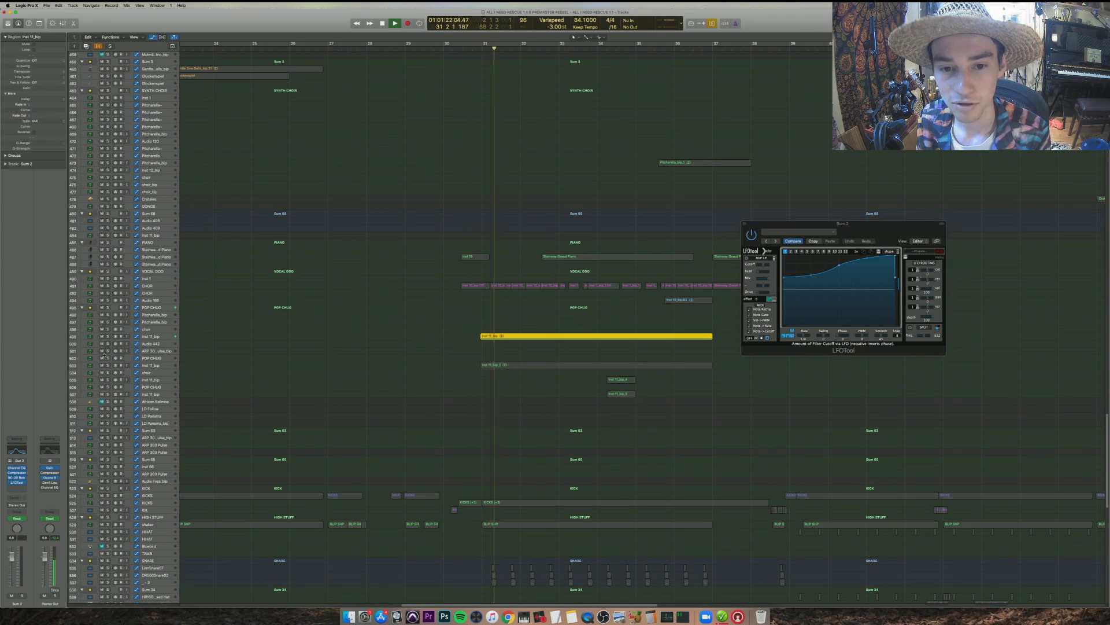
shift+click(512, 366)
key(shift+space)
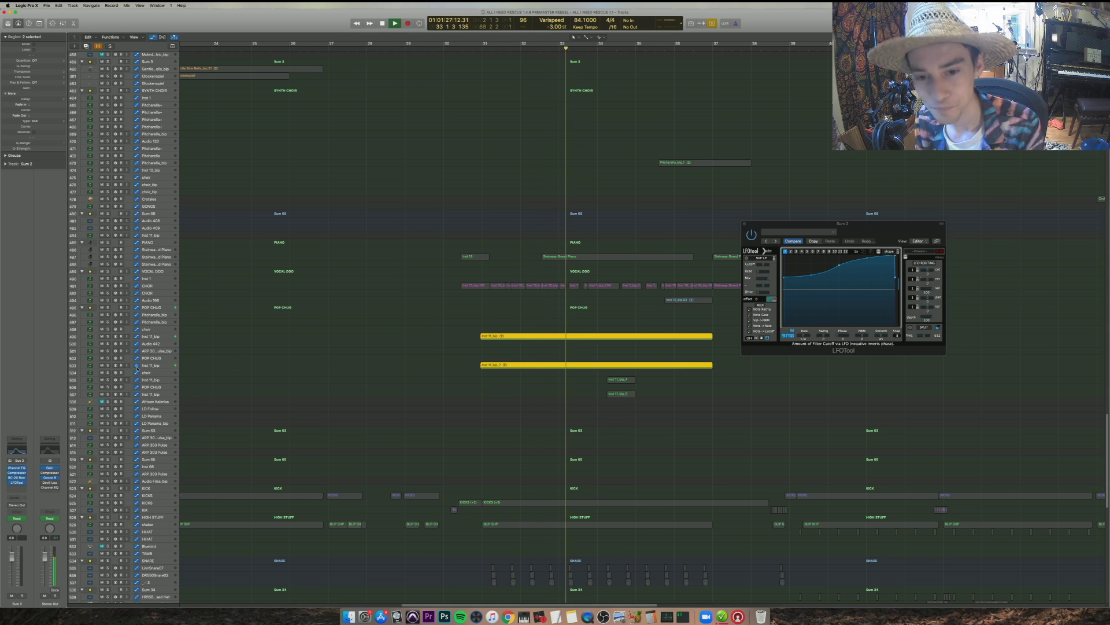
click(512, 367)
key(shift+space)
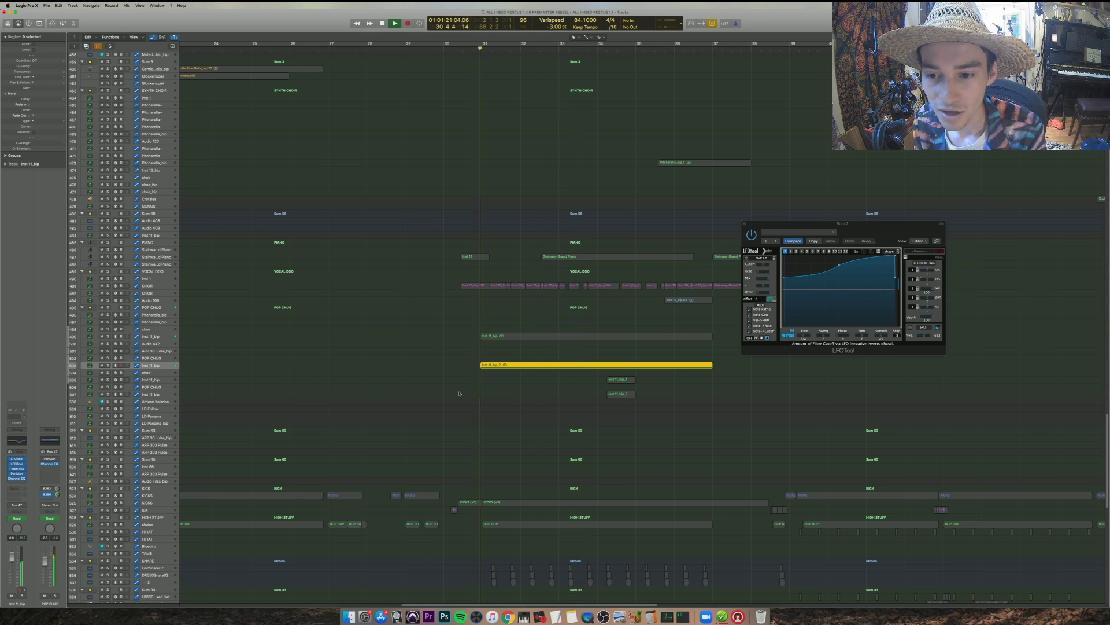
key(space)
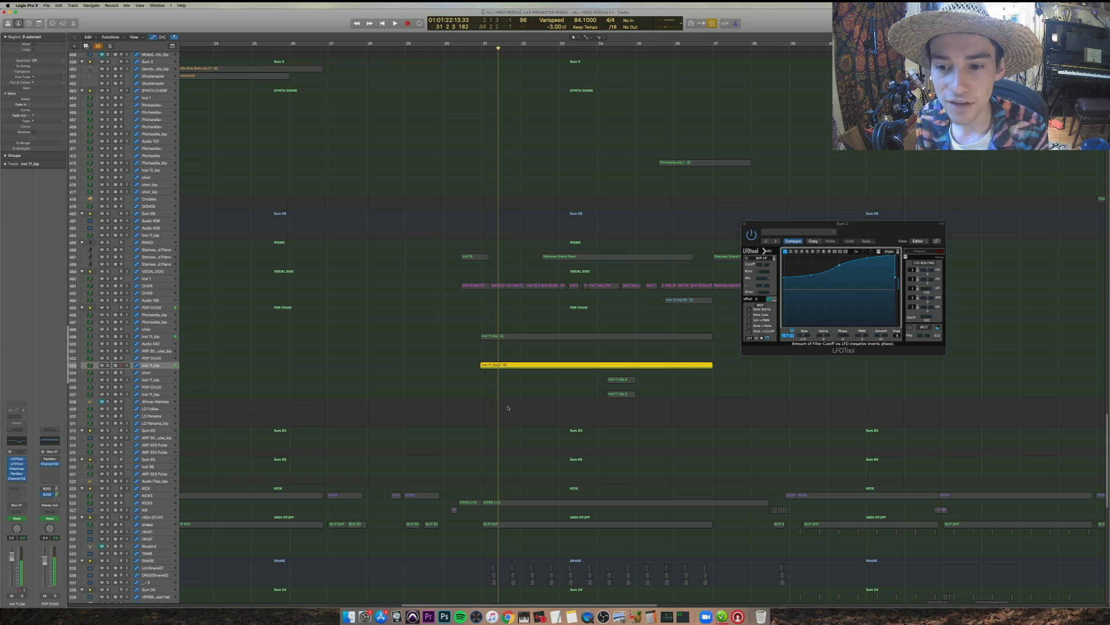
- Open Omnisphere on the POP CHUG track to examine its Prince Combo Comp Brite patch, and close it again
click(170, 358)
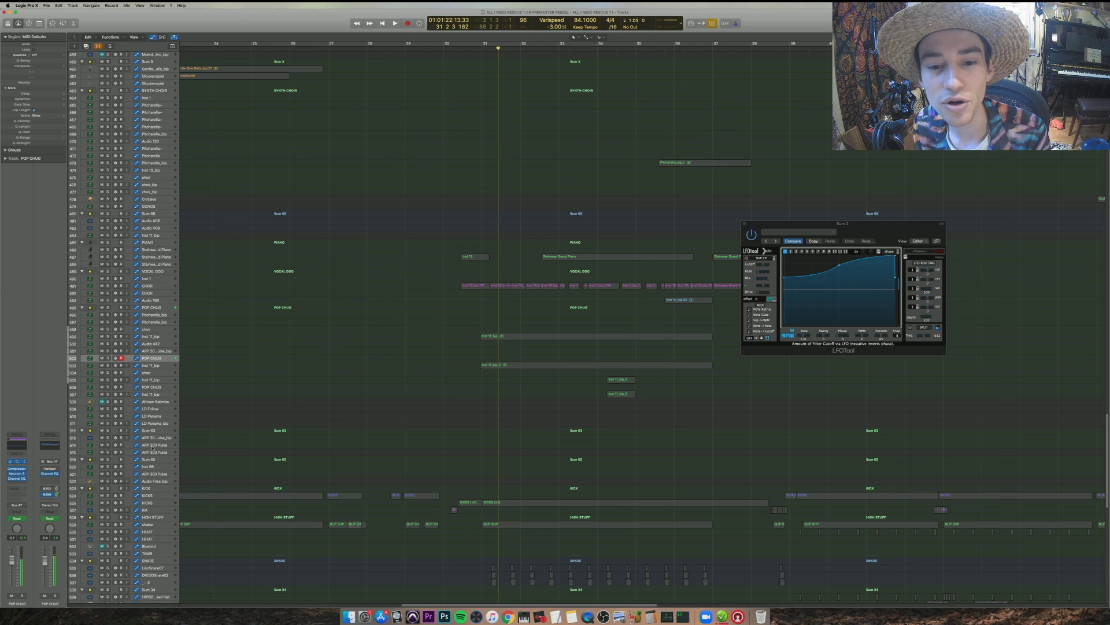
click(137, 358)
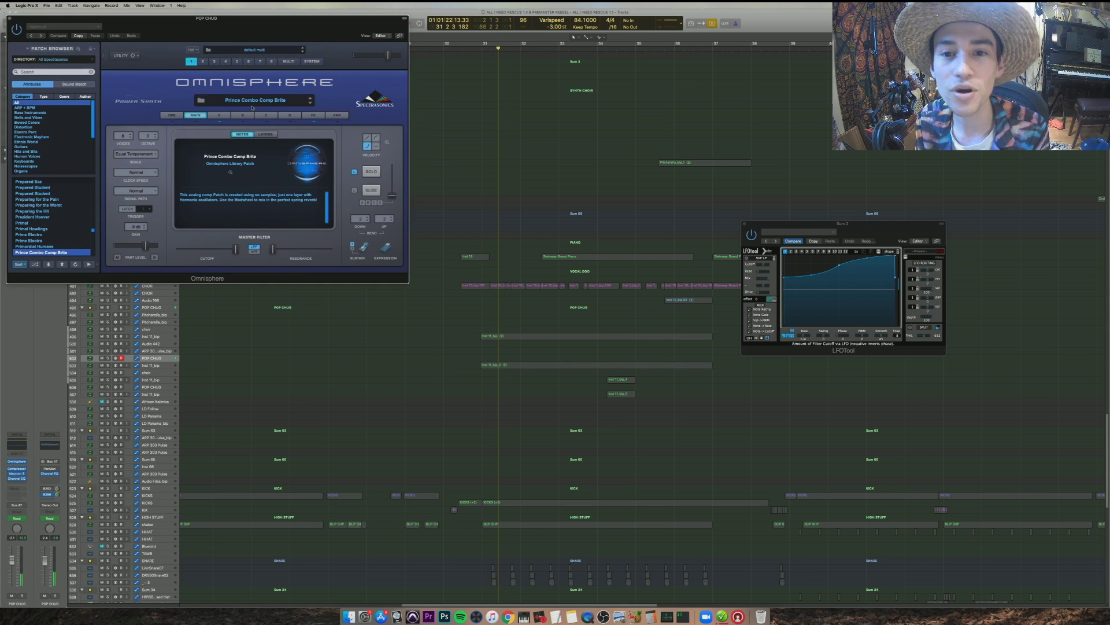
click(9, 19)
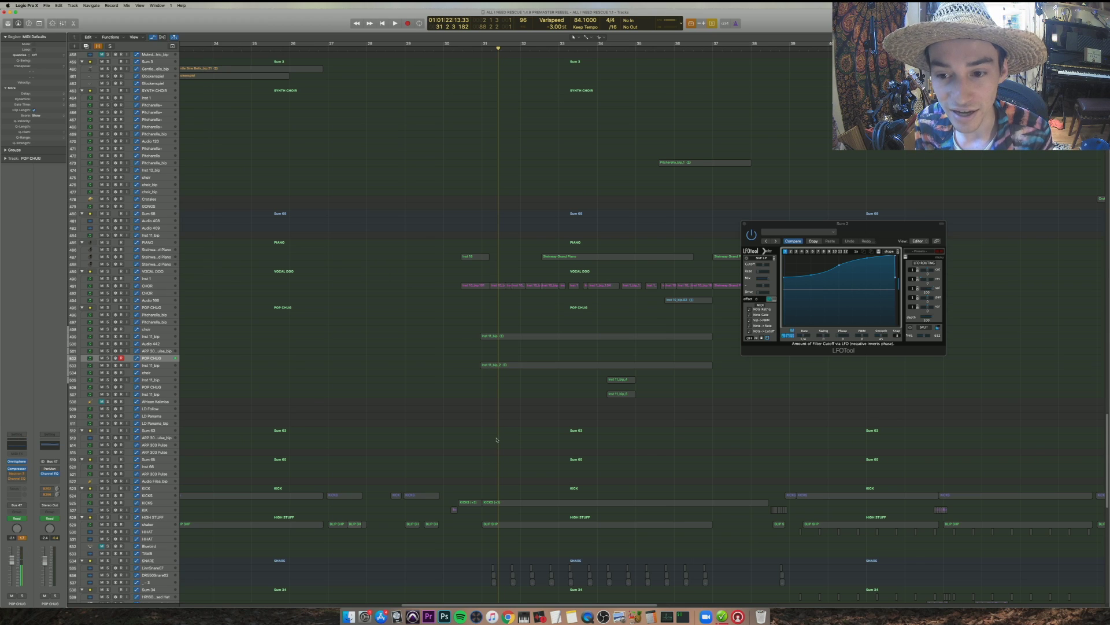
- Select the Inst 11_bip_2 region and play it soloed from its start
click(509, 364)
key(shift+Return)
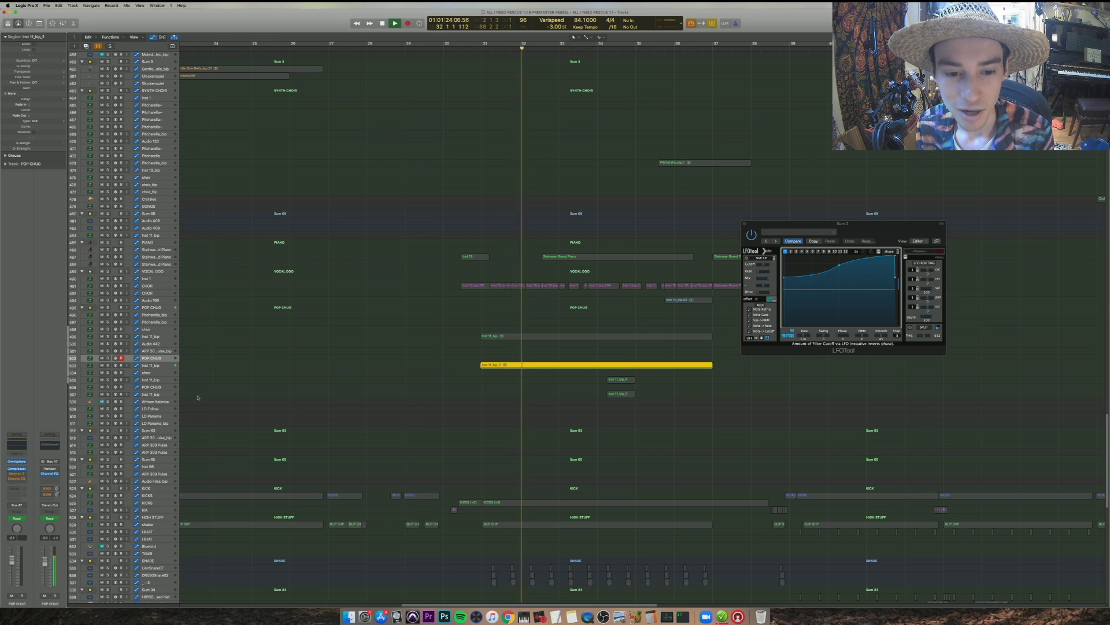
key(space)
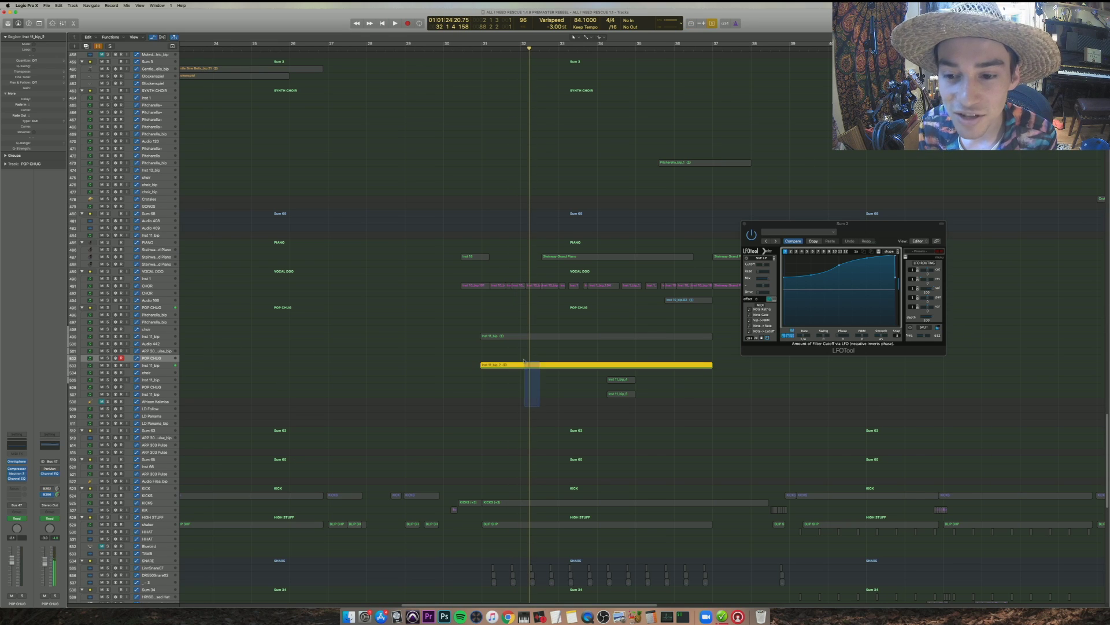
- Open both LFOTool instances on the lower Inst 11_bip track and arrange their windows to compare the two curves
click(142, 365)
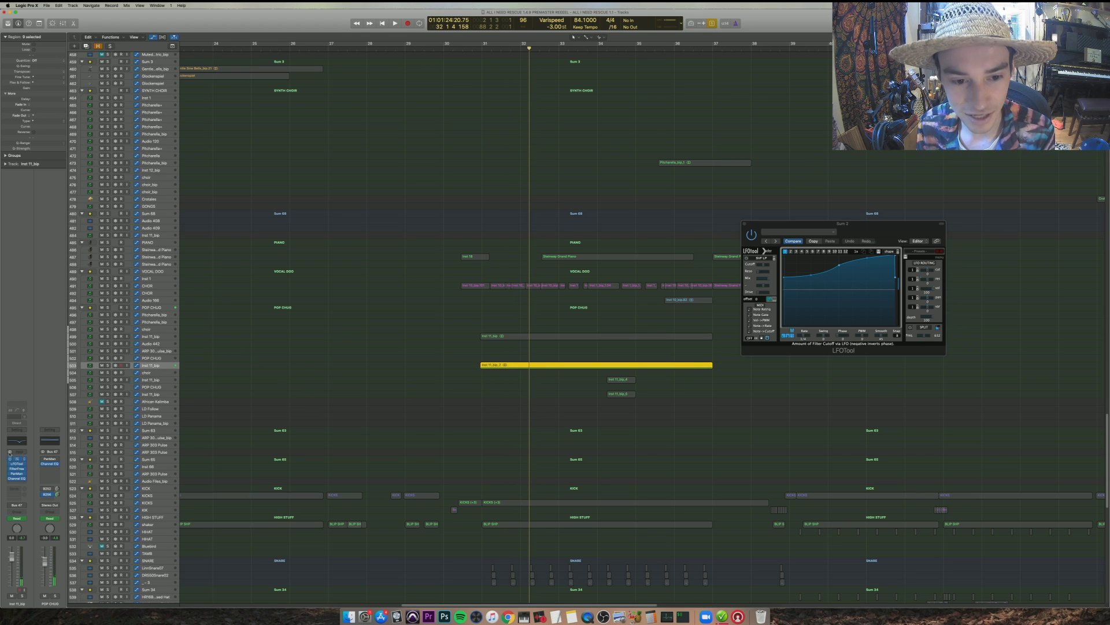
click(16, 459)
drag(84, 19, 356, 208)
click(17, 463)
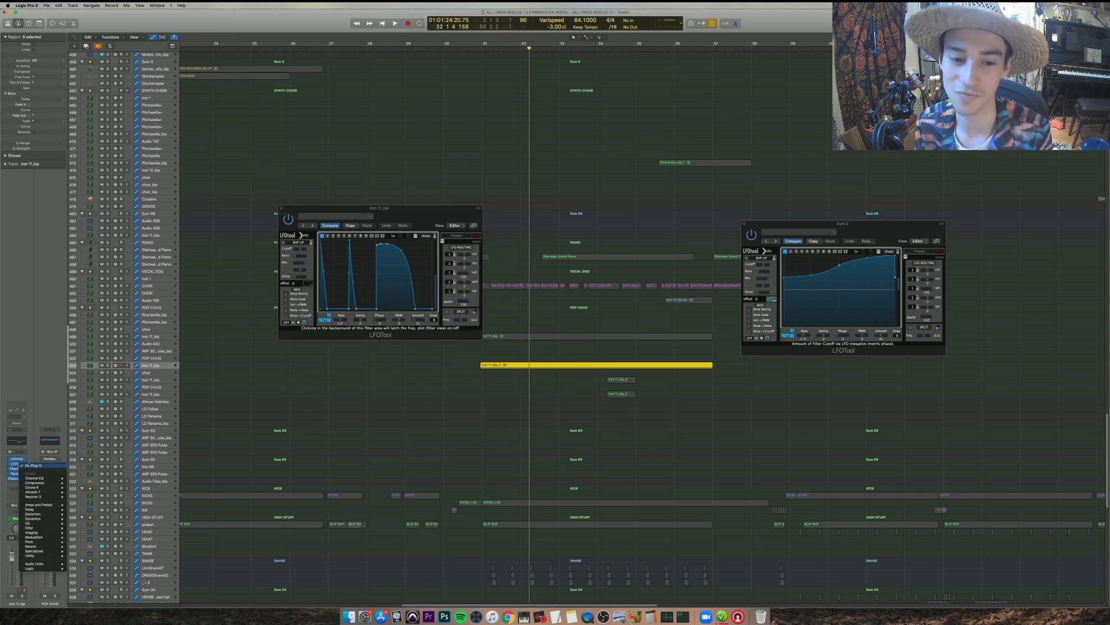
click(31, 376)
click(25, 464)
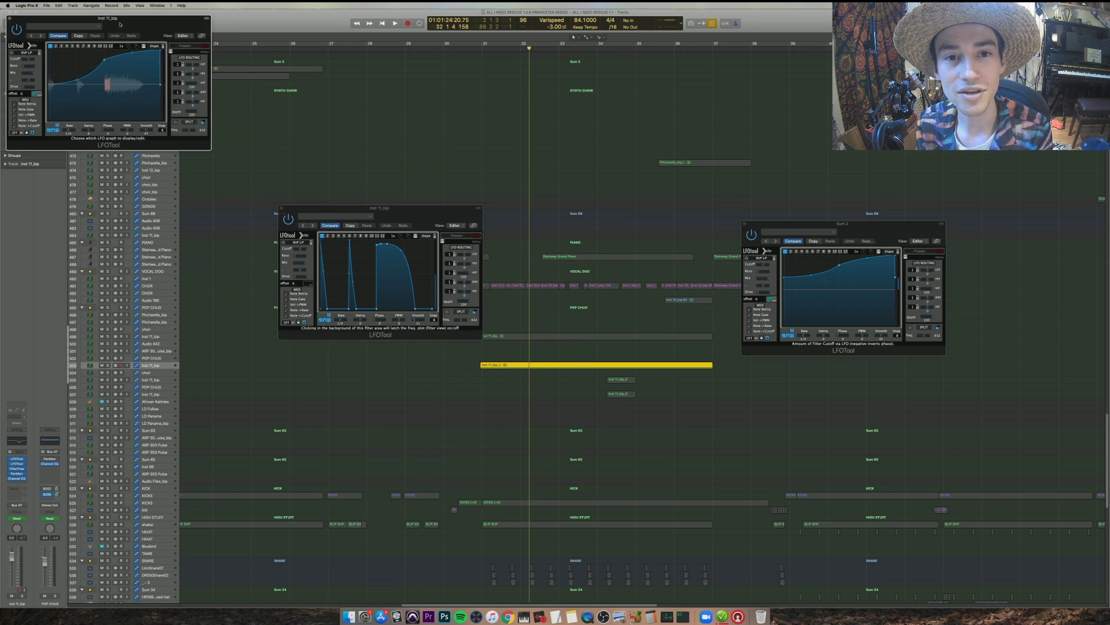
drag(120, 25, 384, 350)
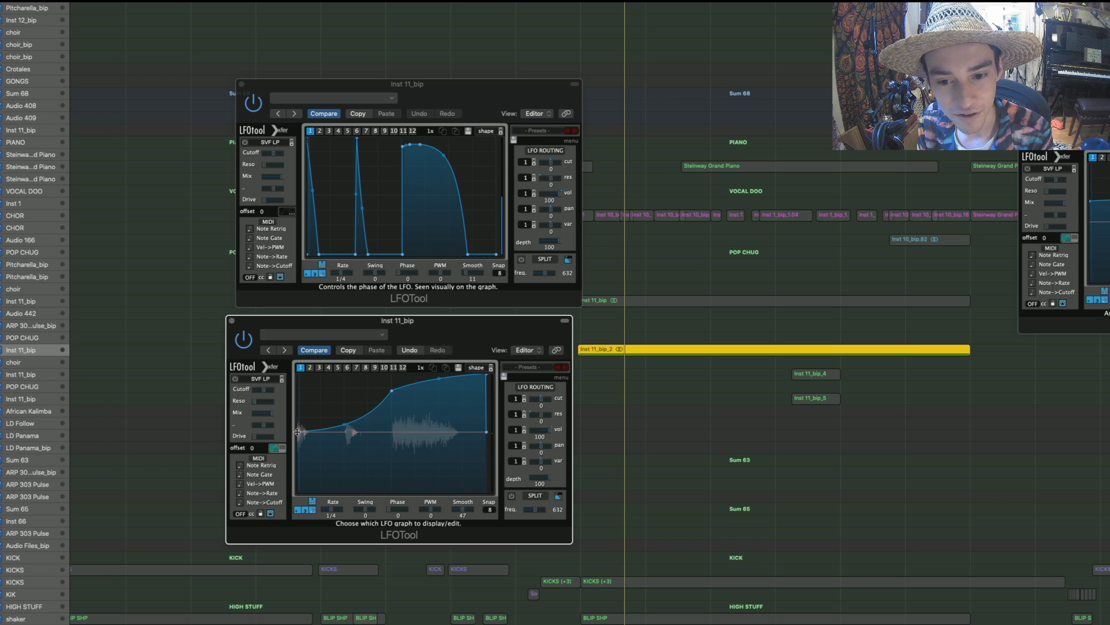
- Select both long Inst 11_bip regions, turn solo off, and close the two Inst 11_bip LFOTool windows
drag(681, 373, 680, 271)
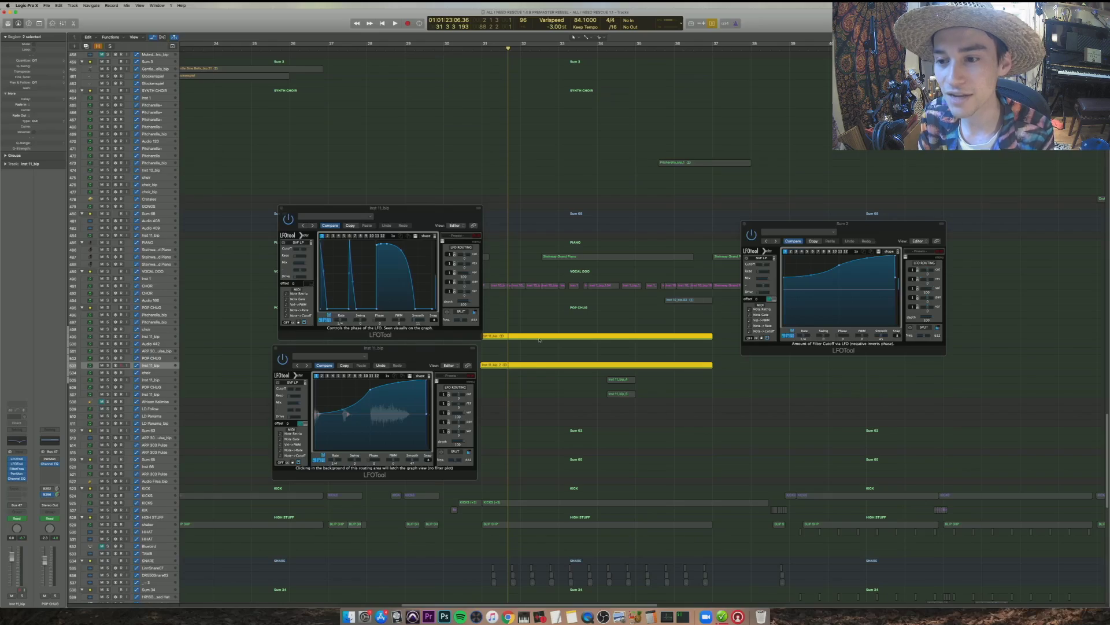
drag(449, 223, 436, 214)
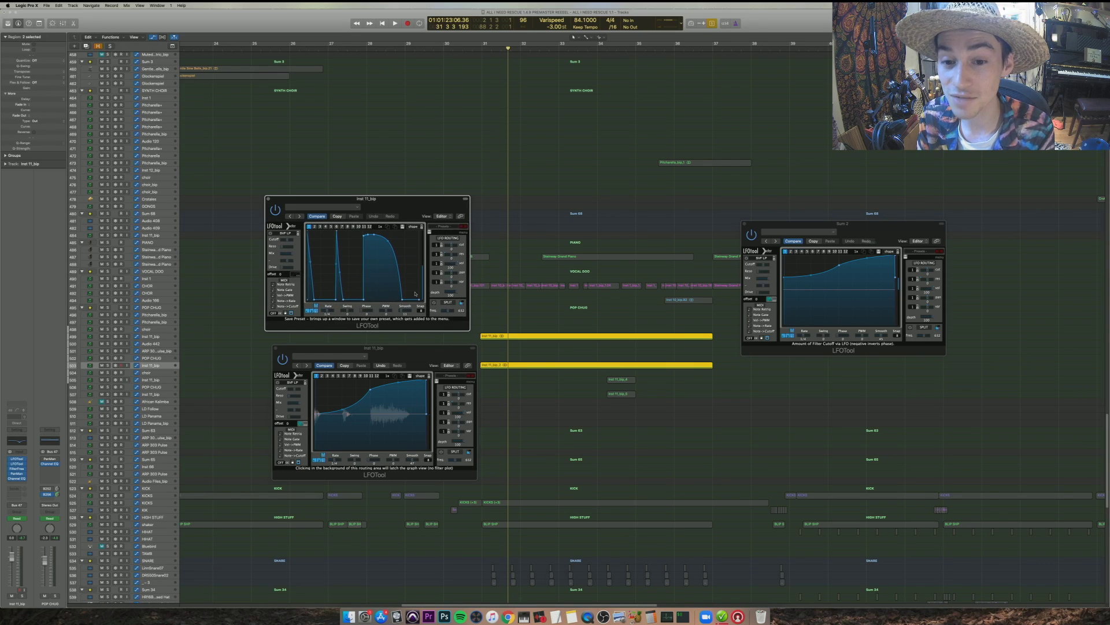
click(488, 327)
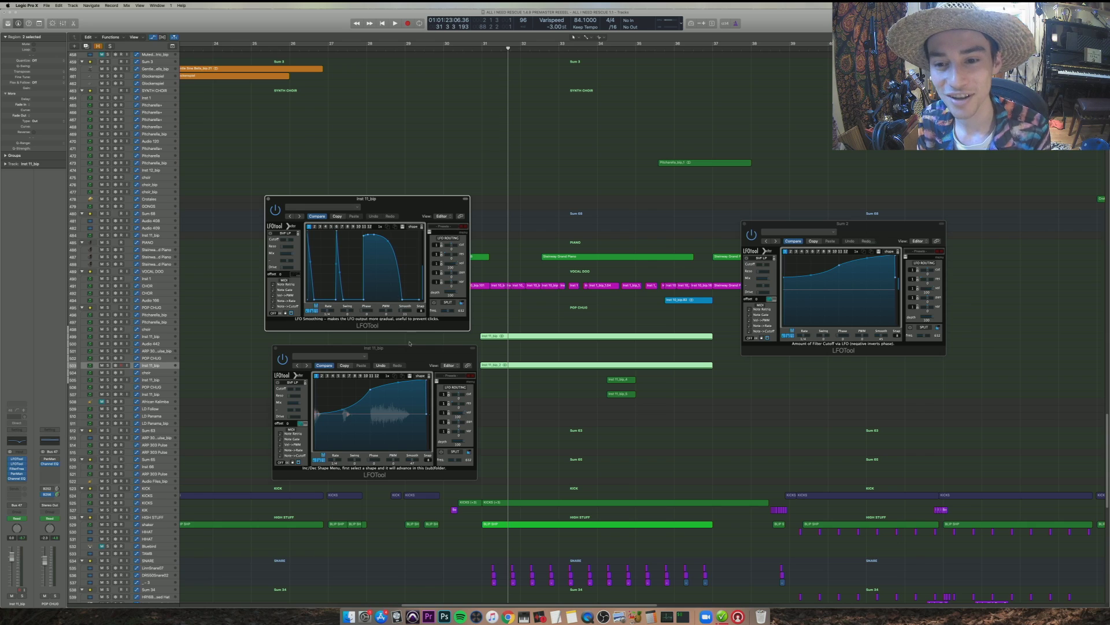
key(super+w)
key(super+w)
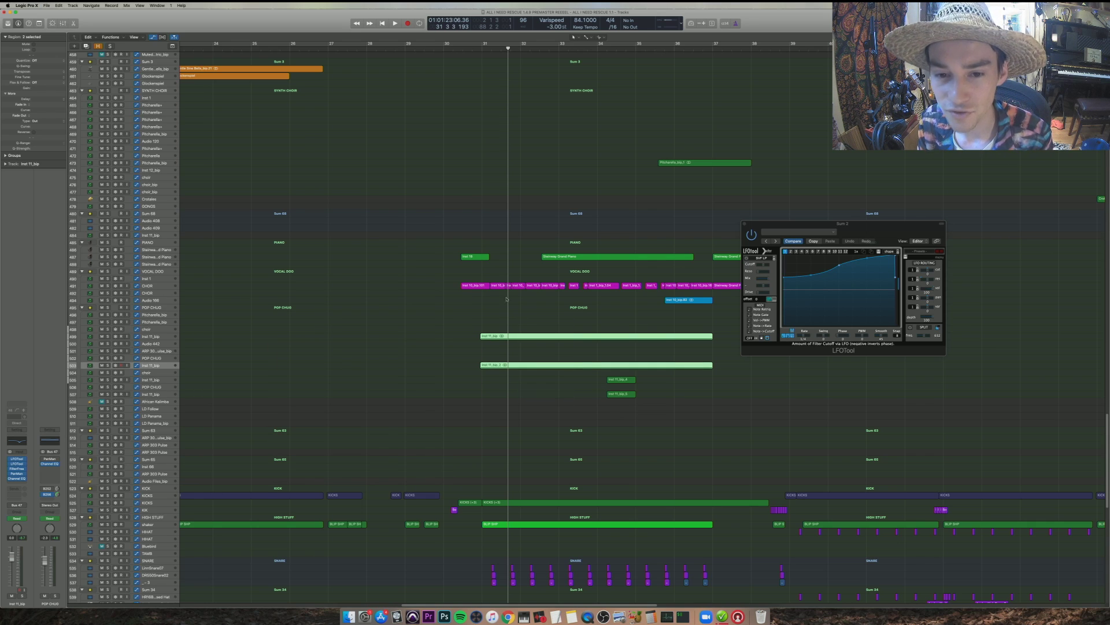
- Solo the pink CHOR regions in the VOCAL DOO stack and play them from their start
drag(474, 304, 610, 285)
key(ctrl+s)
key(comma)
key(space)
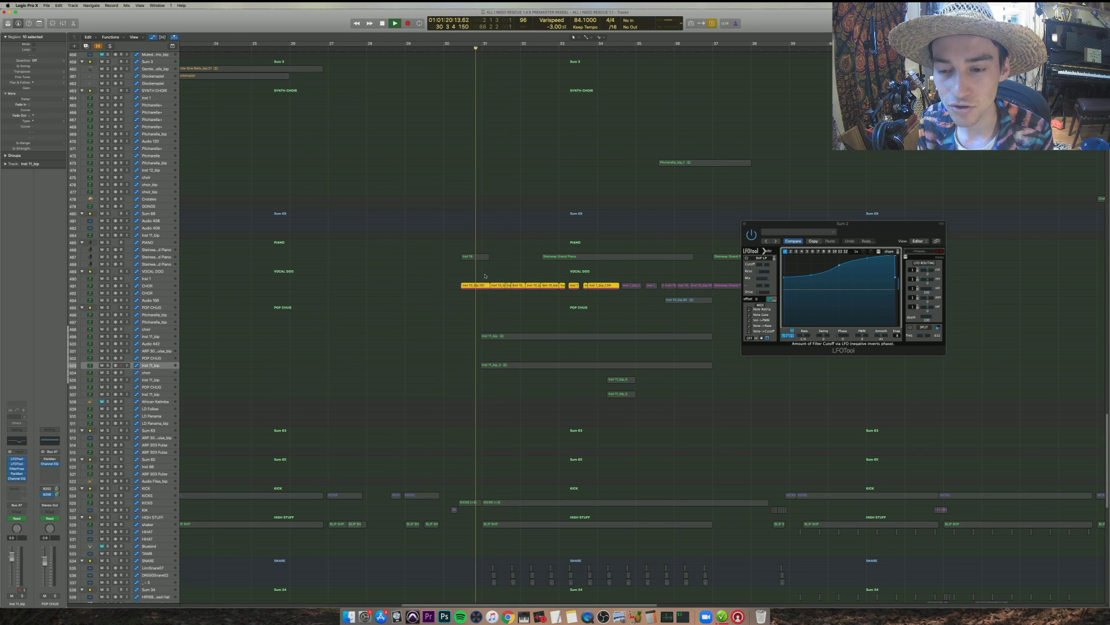
key(super+Down)
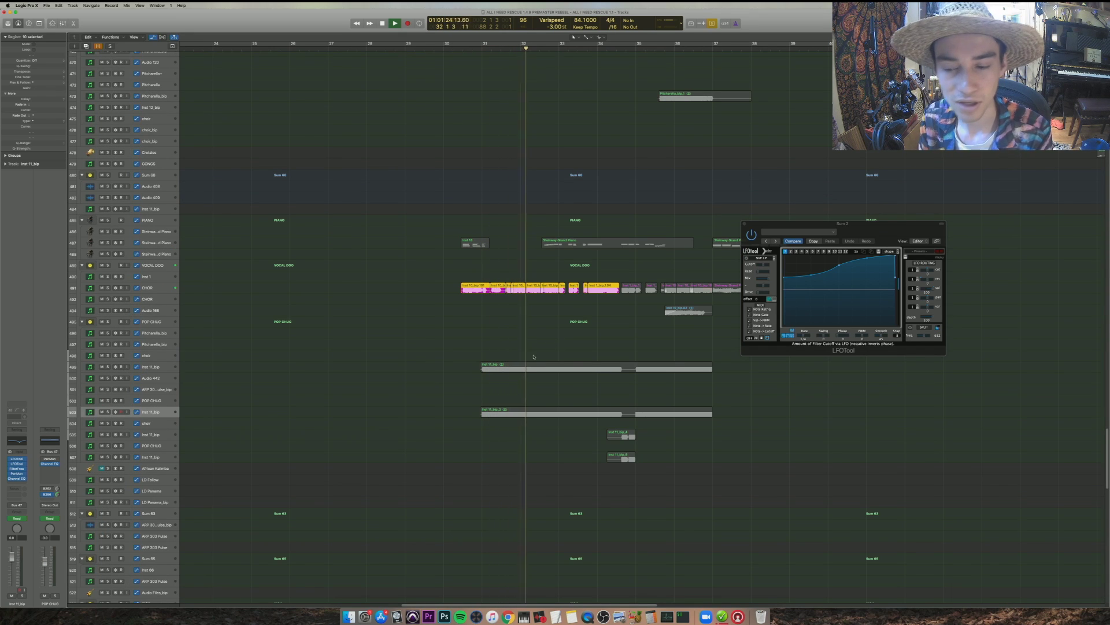
- Open LFOTool on the CHOR track and move its window aside to examine the volume curve
click(131, 288)
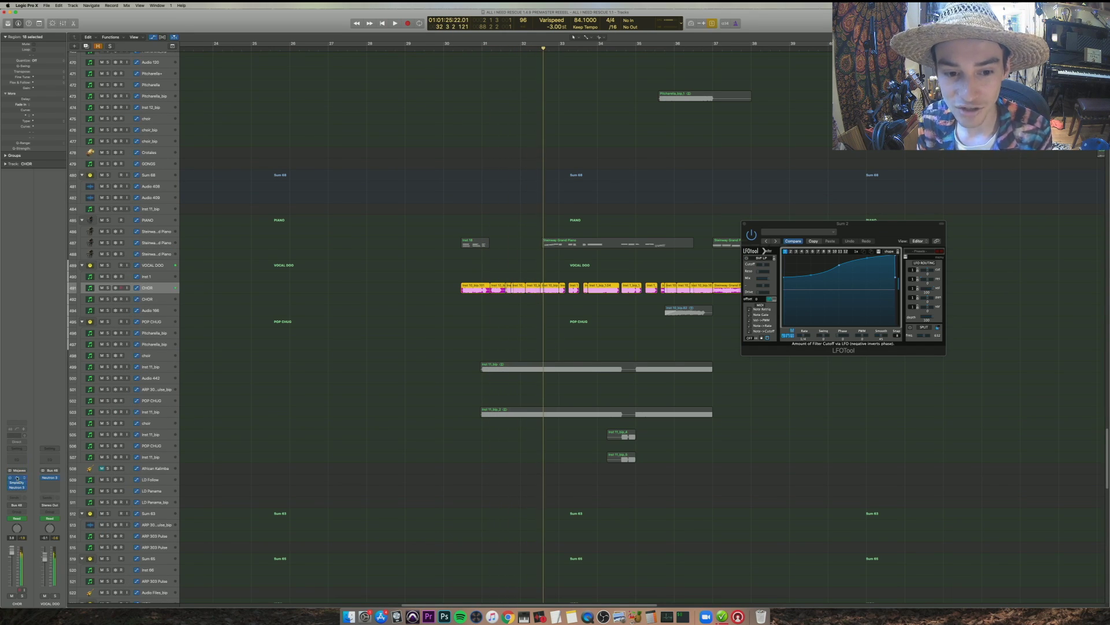
click(17, 478)
drag(108, 18, 454, 368)
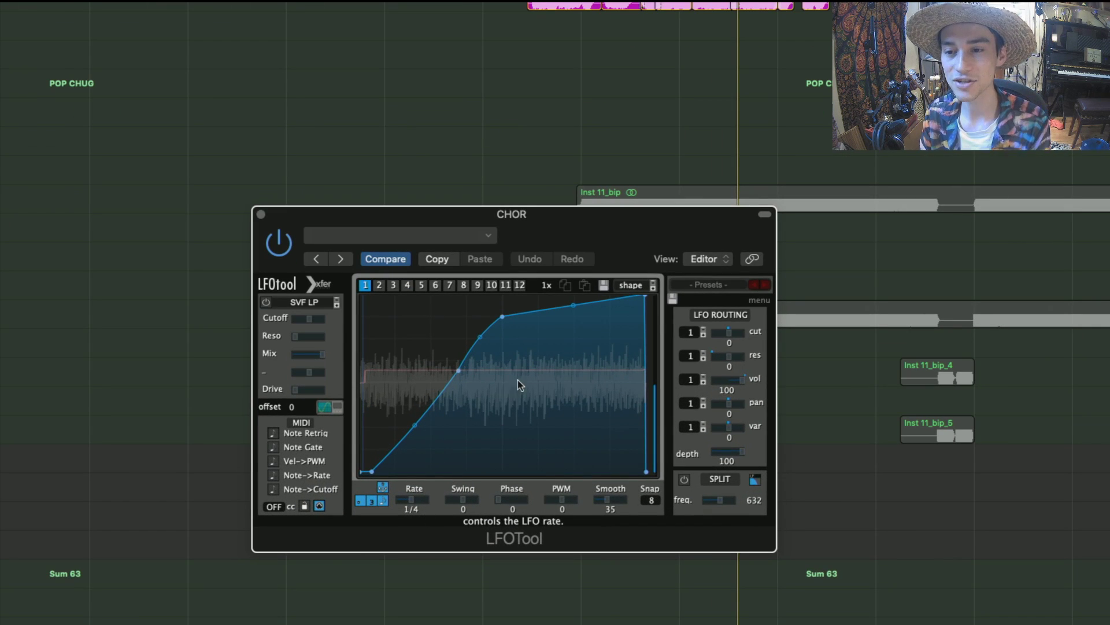
key(shift+space)
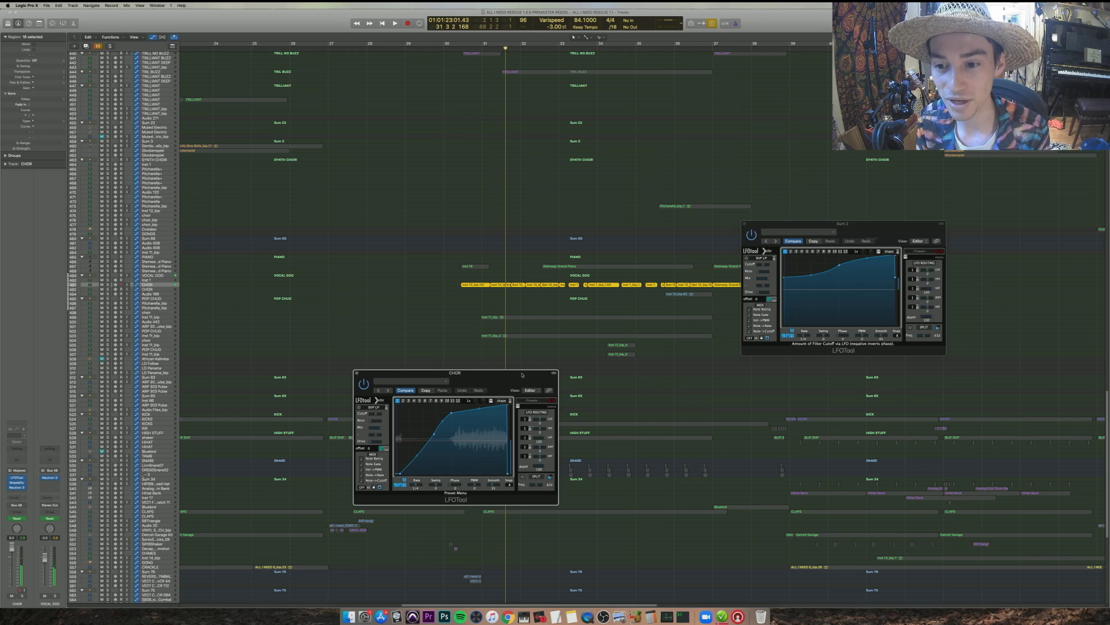
drag(522, 375, 341, 297)
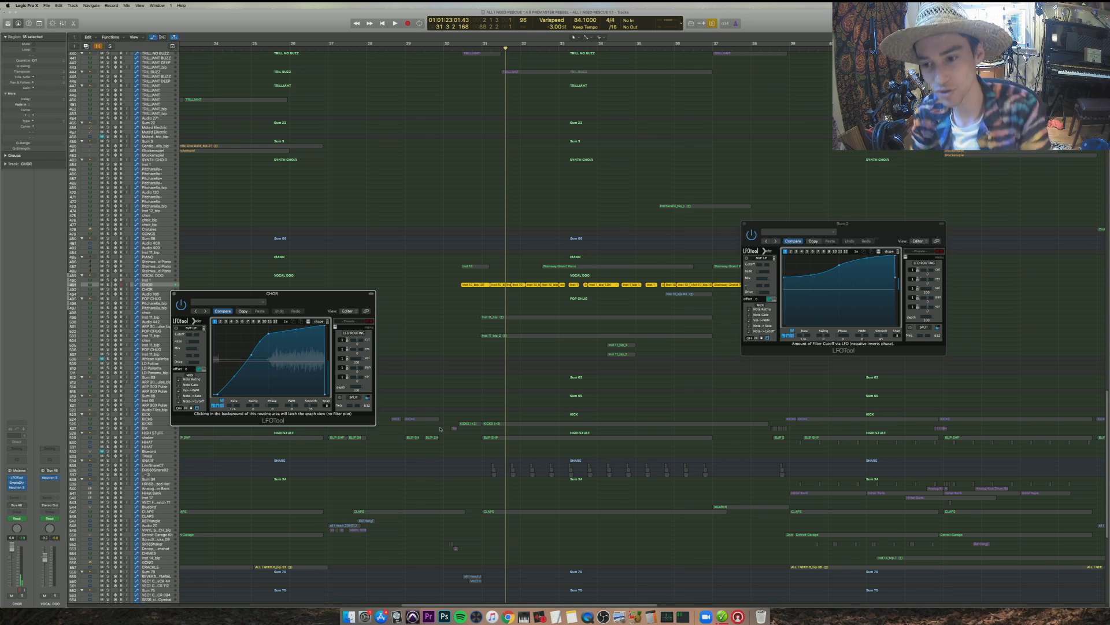
- Add the long KICKS region to the soloed CHOR regions and play them together
scroll(498, 405, down, 10)
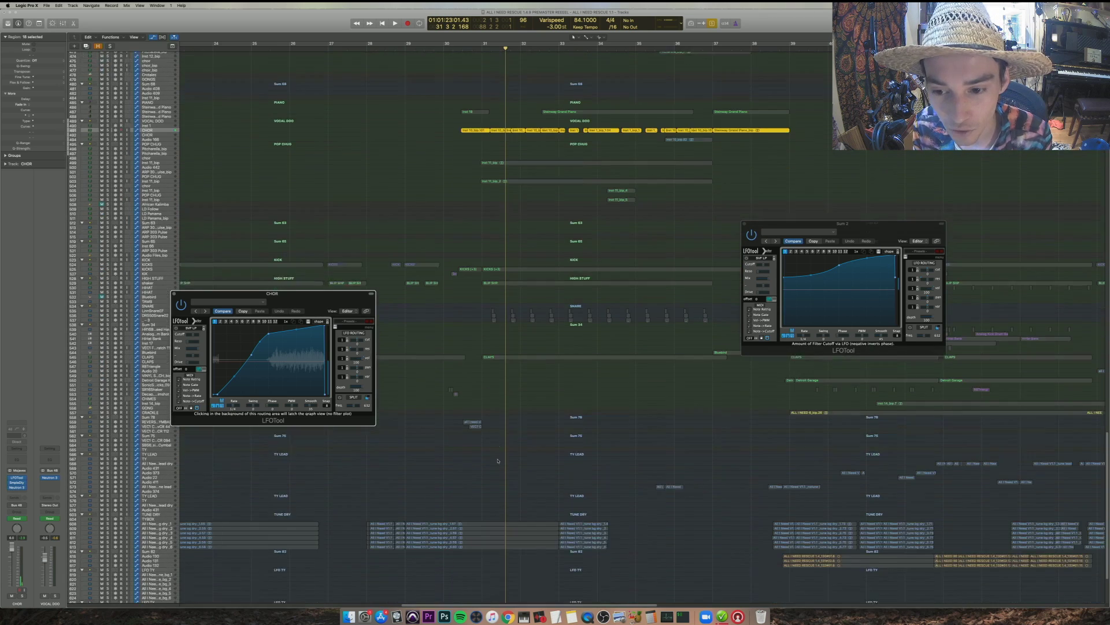
shift+click(506, 238)
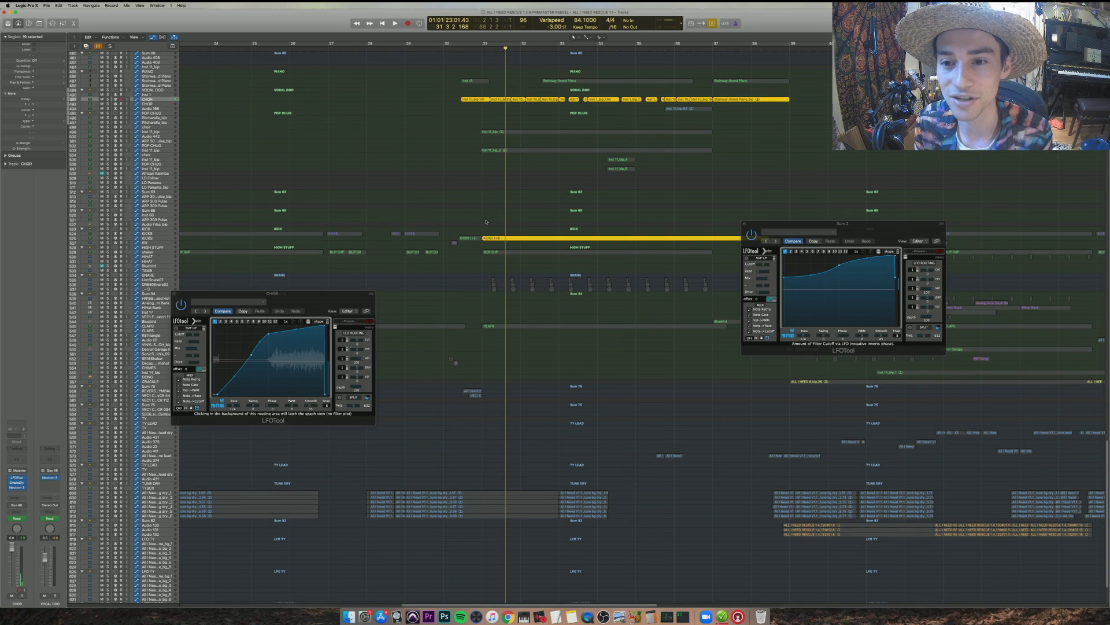
key(shift+space)
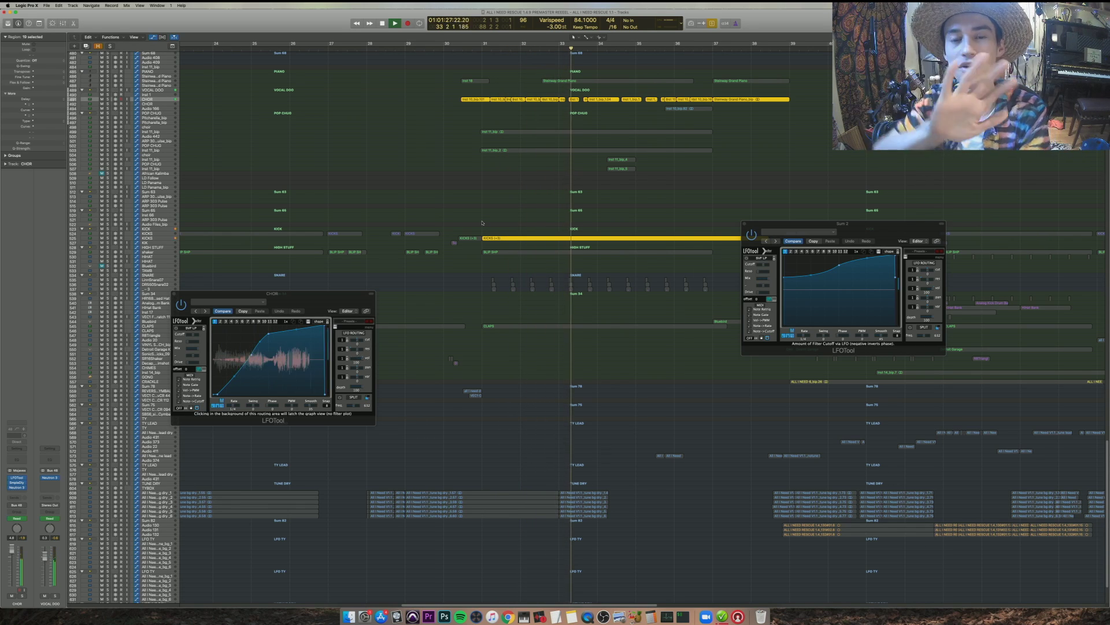
- Turn solo off and play the full arrangement from about bar 31 to hear the parts in context
key(ctrl+s)
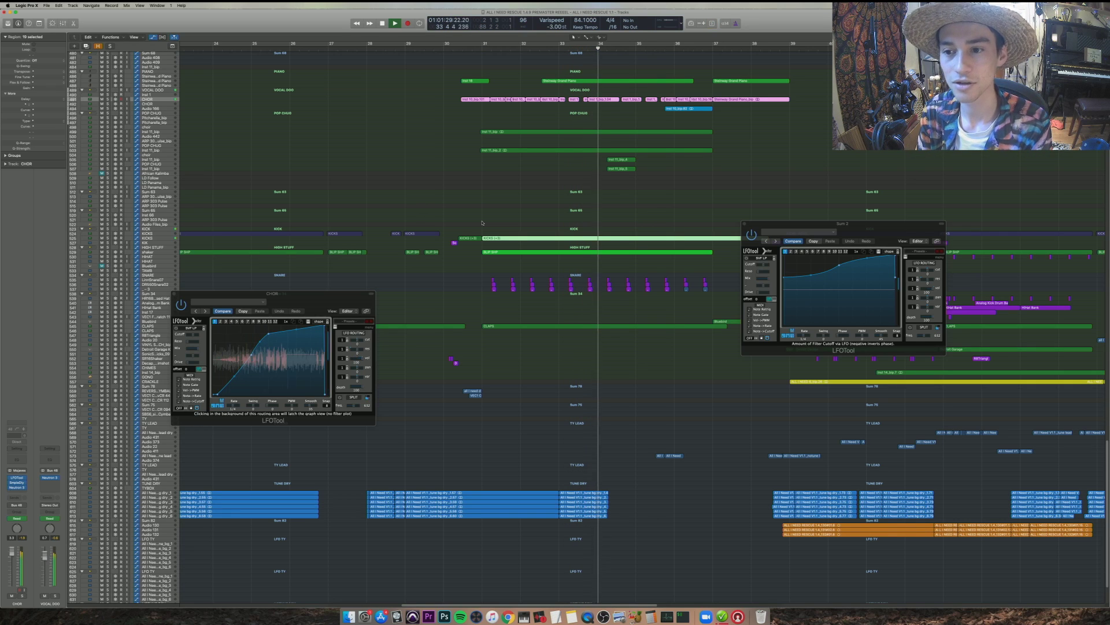
click(482, 223)
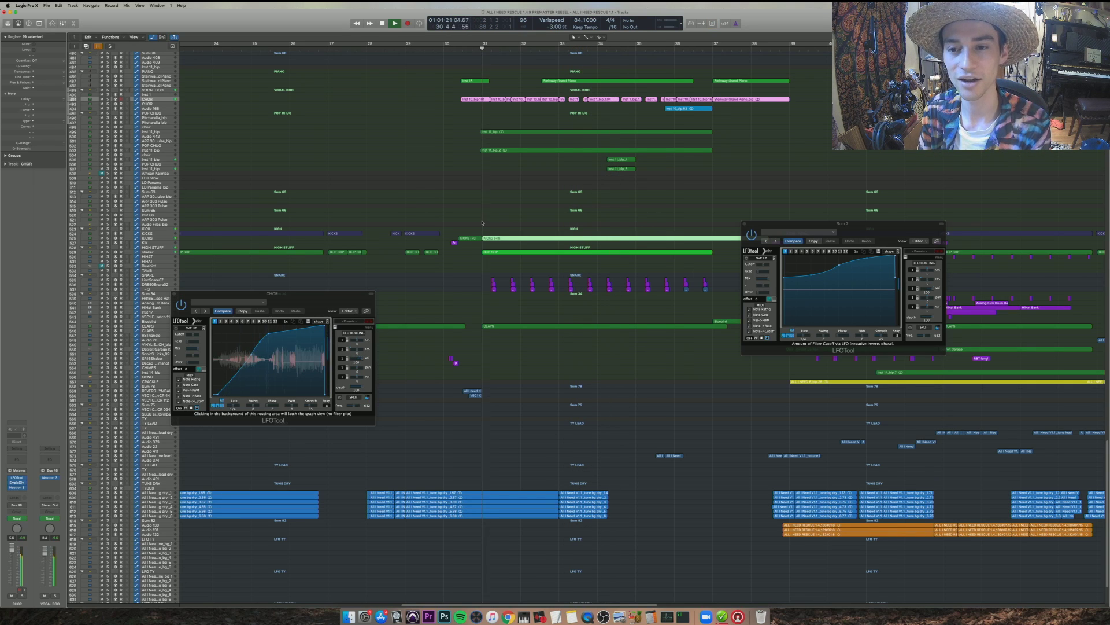
scroll(521, 324, up, 5)
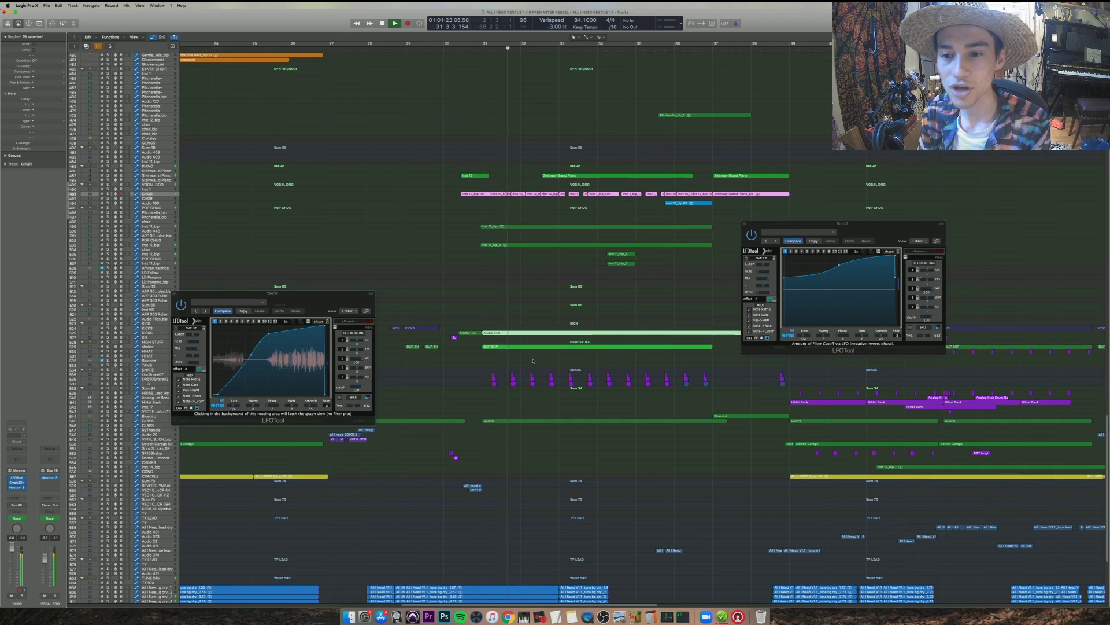
key(space)
scroll(533, 362, down, 2)
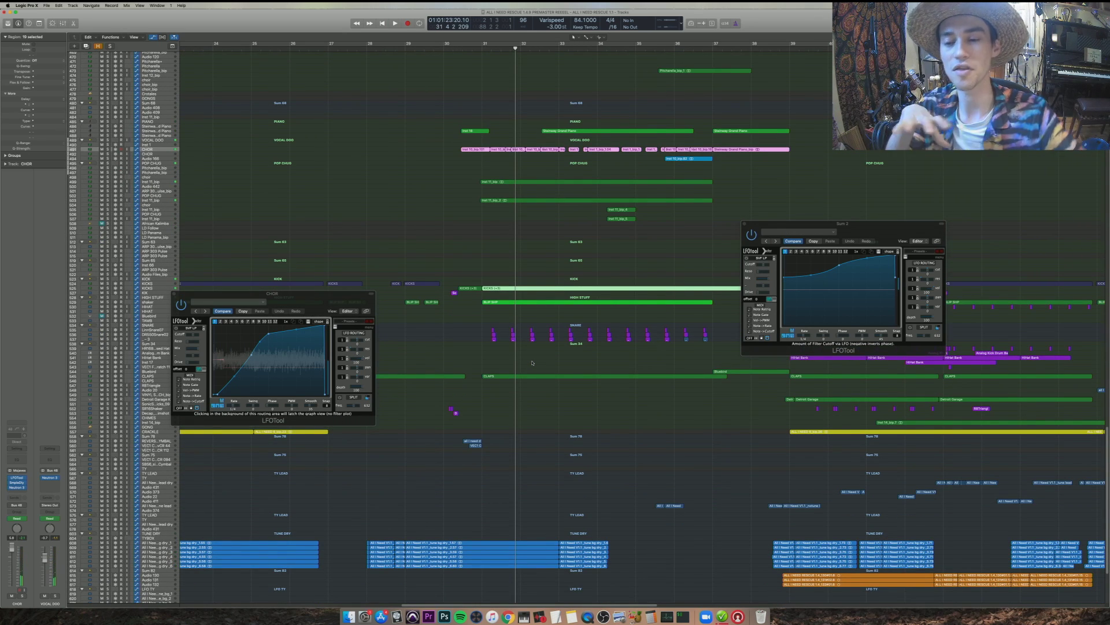
- Place the CHOR LFOTool window below the Sum 2 one to compare their curves, and select the row of SNARE regions
drag(323, 300, 781, 416)
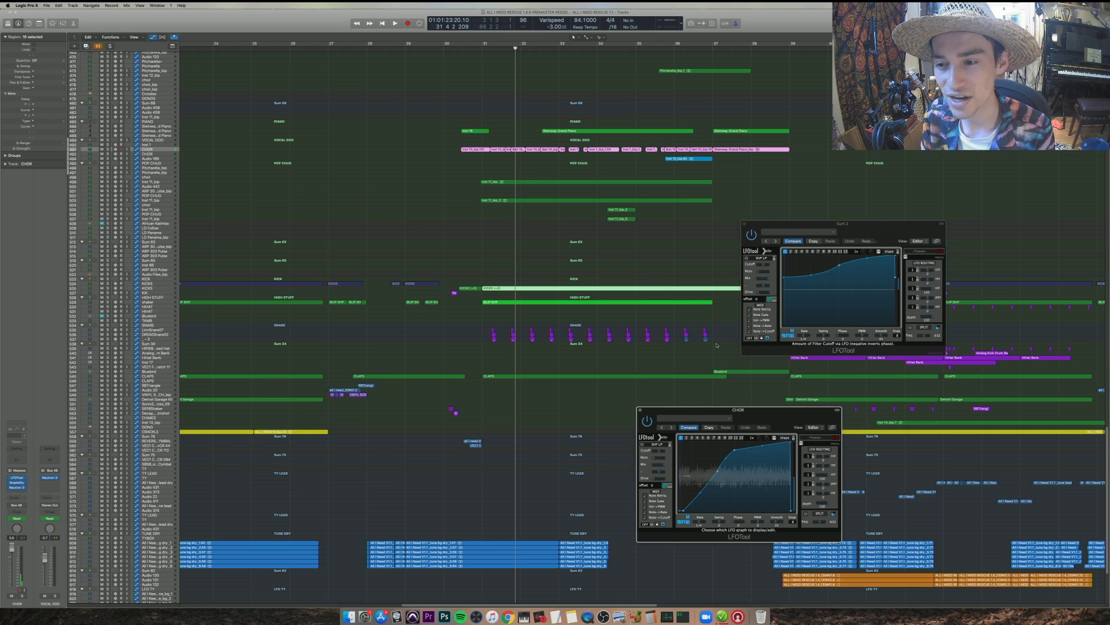
drag(717, 346, 463, 316)
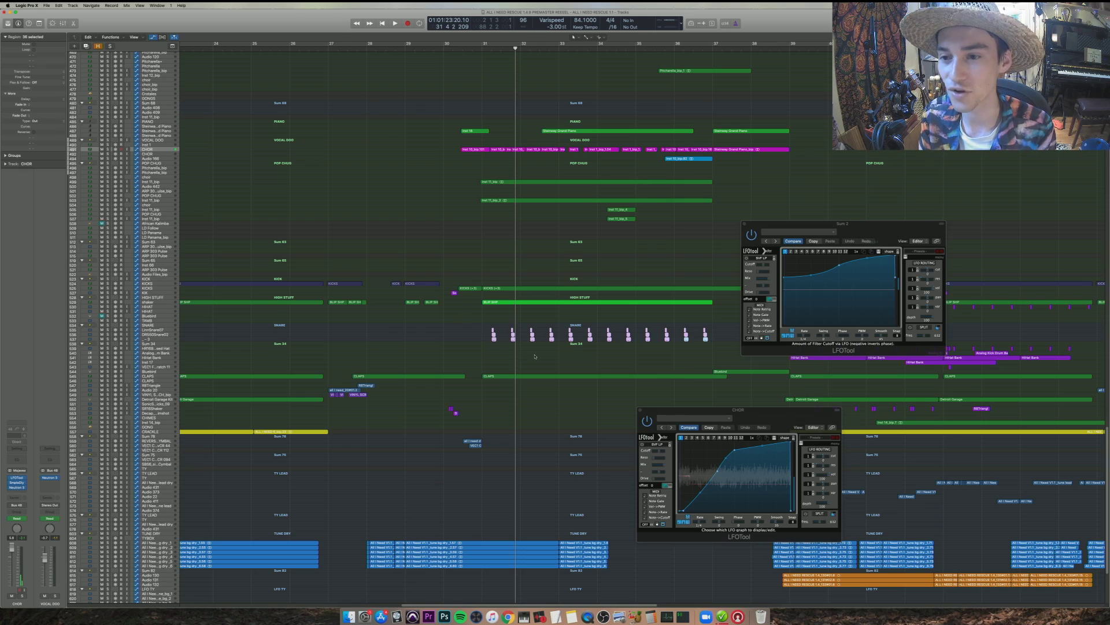
- Select the long Steinway Grand Piano region and look through the bass, vocal and drum stacks for the remaining parts of this section
scroll(535, 359, up, 3)
scroll(536, 365, down, 2)
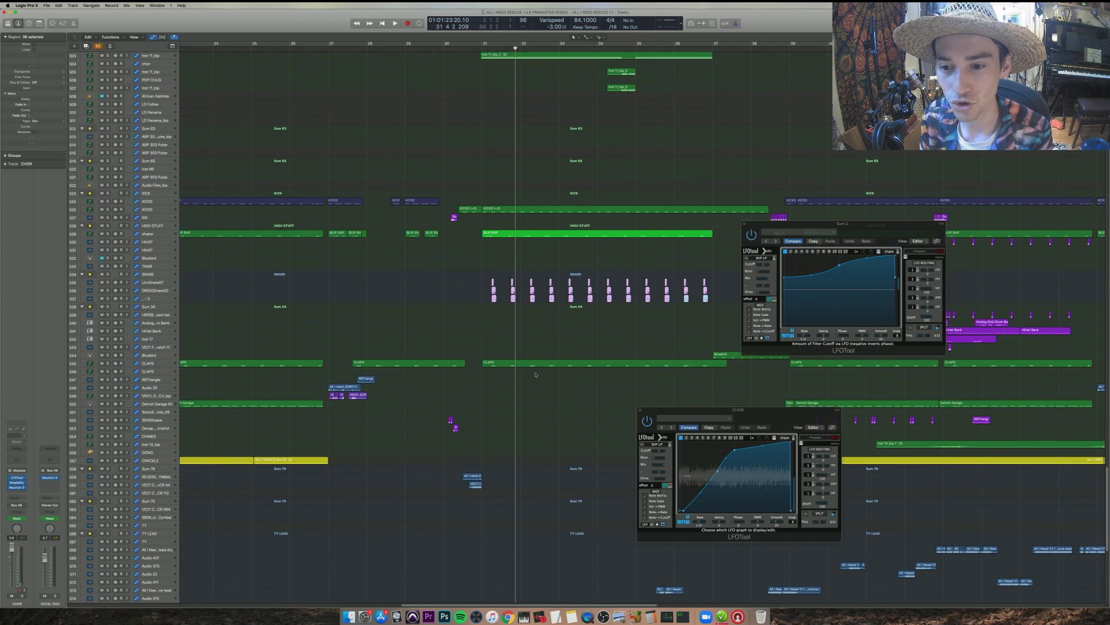
scroll(534, 375, up, 10)
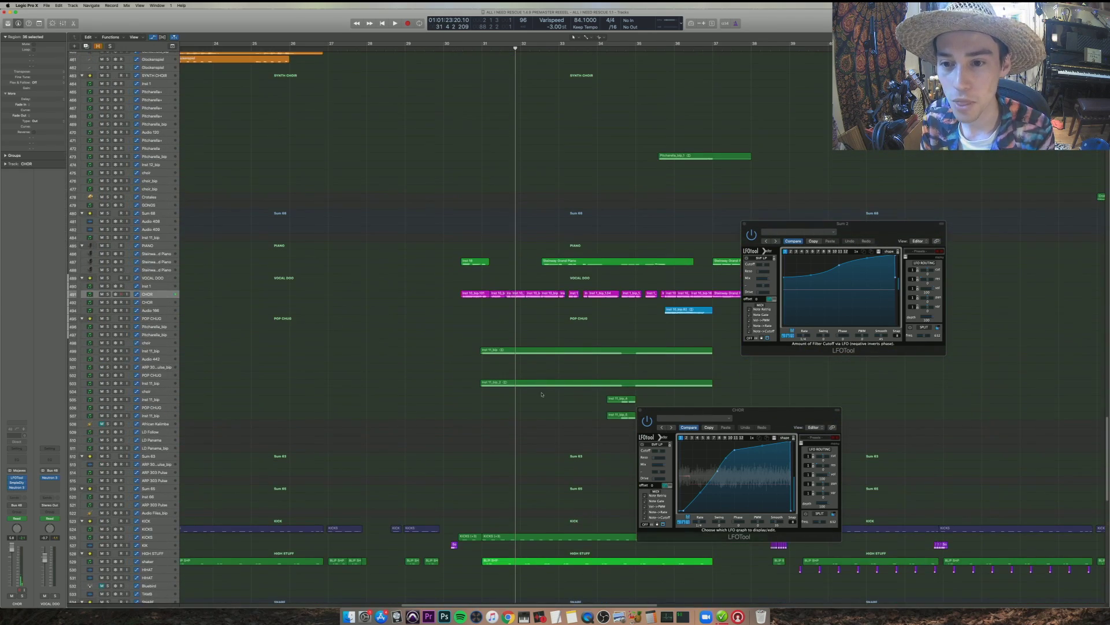
click(547, 262)
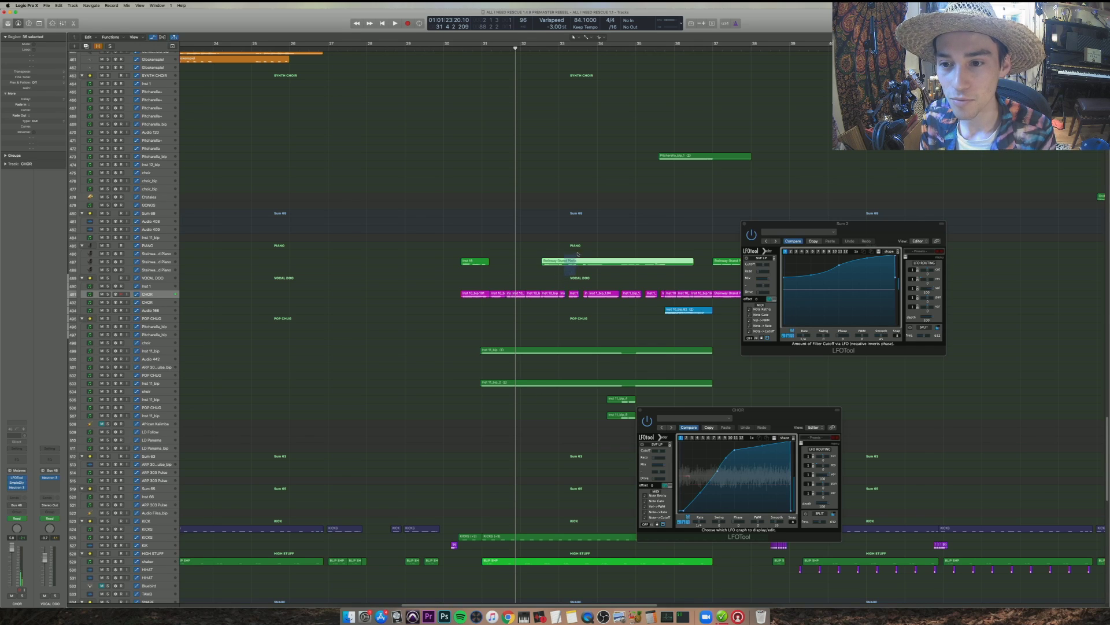
scroll(542, 405, down, 10)
scroll(542, 406, down, 10)
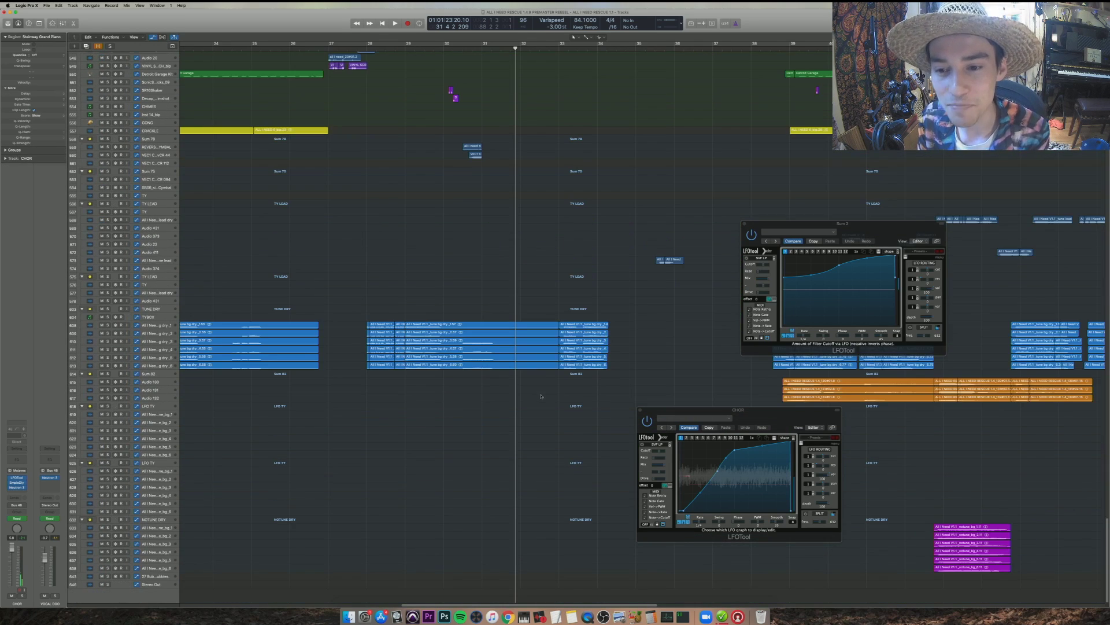
scroll(540, 398, up, 15)
scroll(537, 384, up, 10)
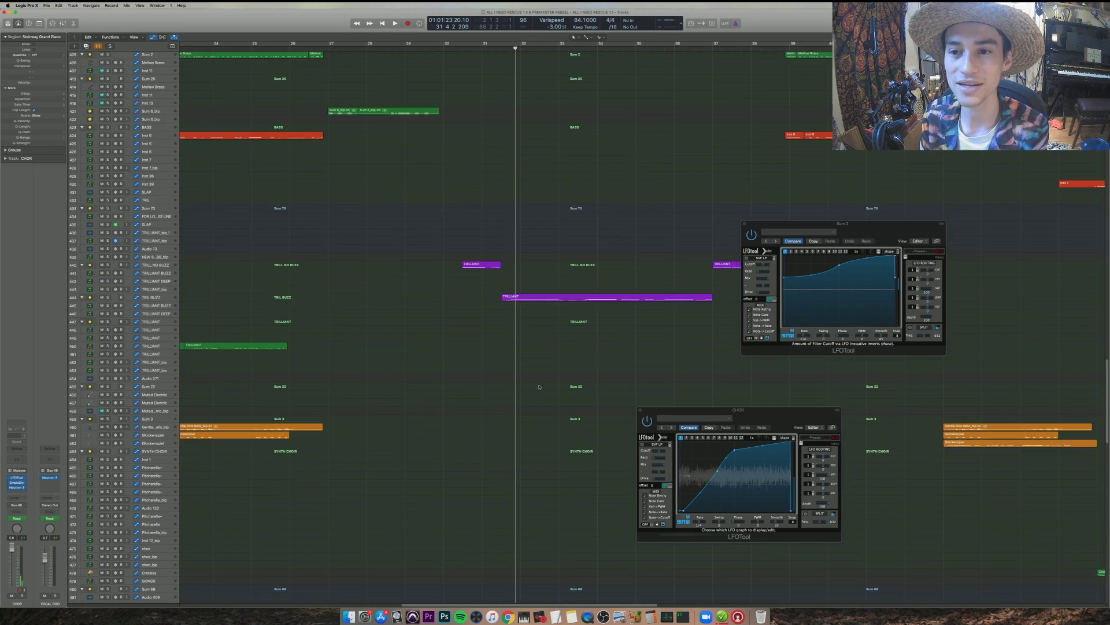
scroll(537, 384, down, 10)
scroll(541, 389, up, 5)
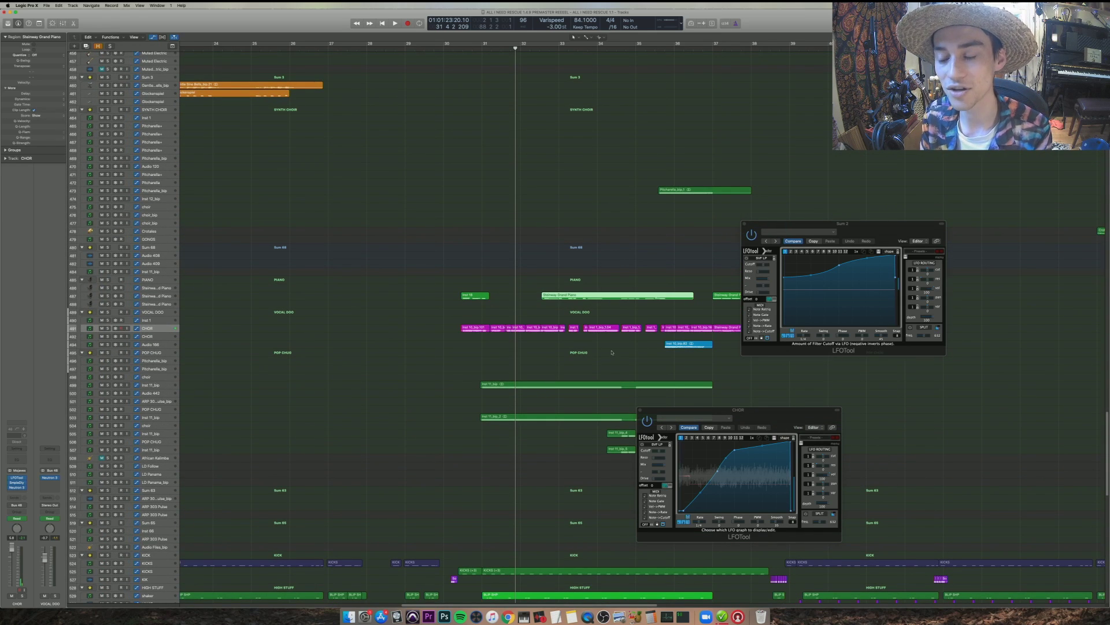
- Close both LFOTool windows and return the playhead to bar 31
click(744, 224)
click(640, 410)
scroll(513, 359, down, 7)
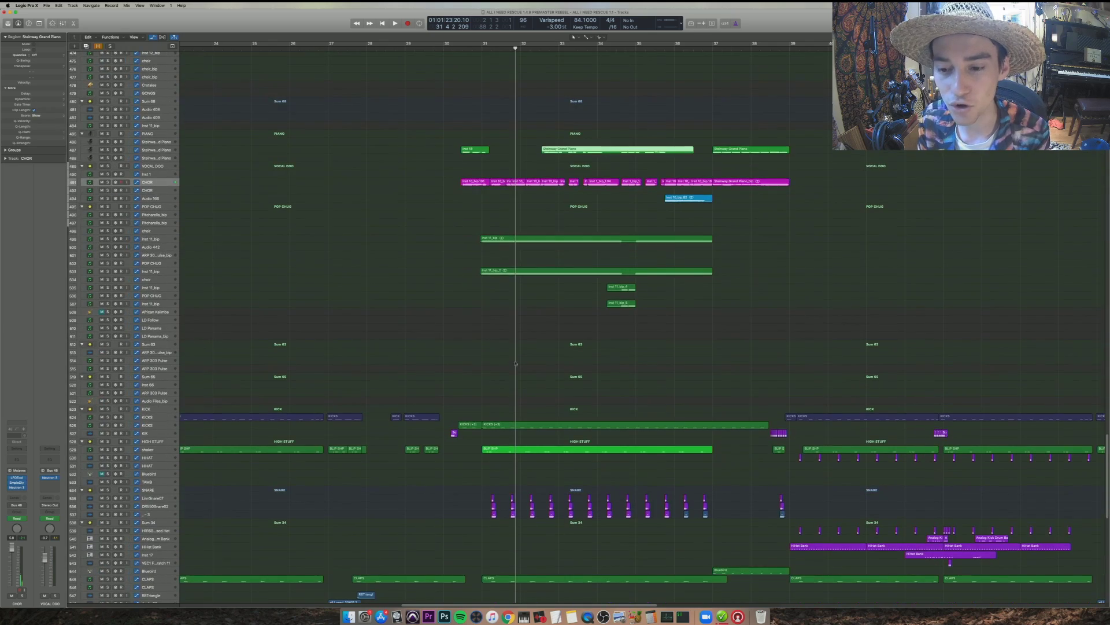
key(comma)
- Solo the long purple TRILLIANT region in the TRIL BUZZ stack and play it
scroll(513, 359, down, 11)
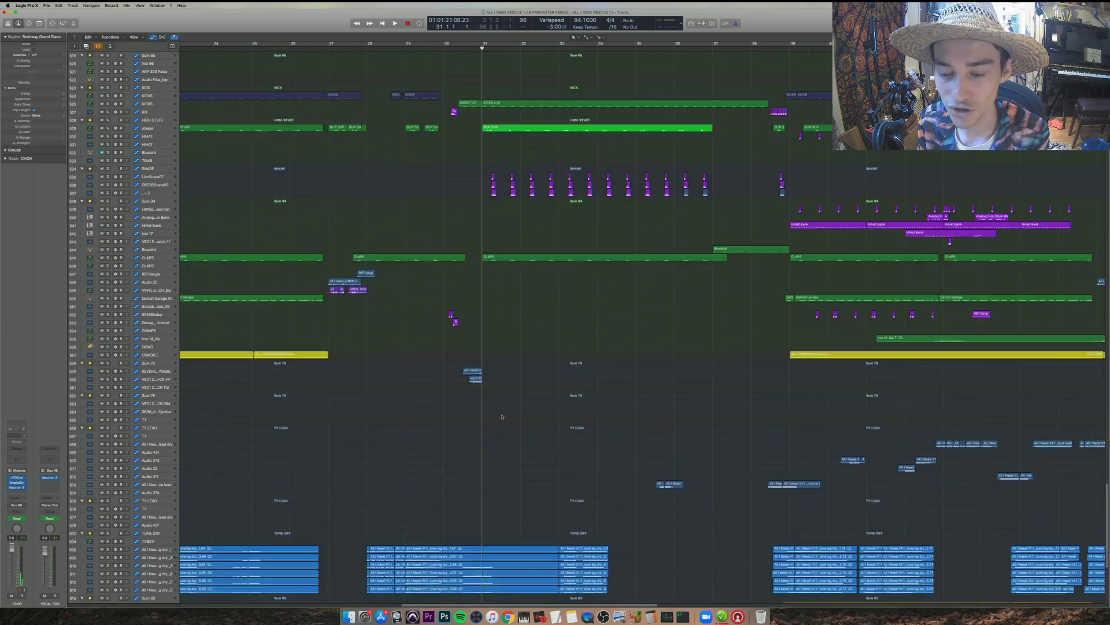
scroll(504, 414, up, 13)
scroll(503, 414, up, 15)
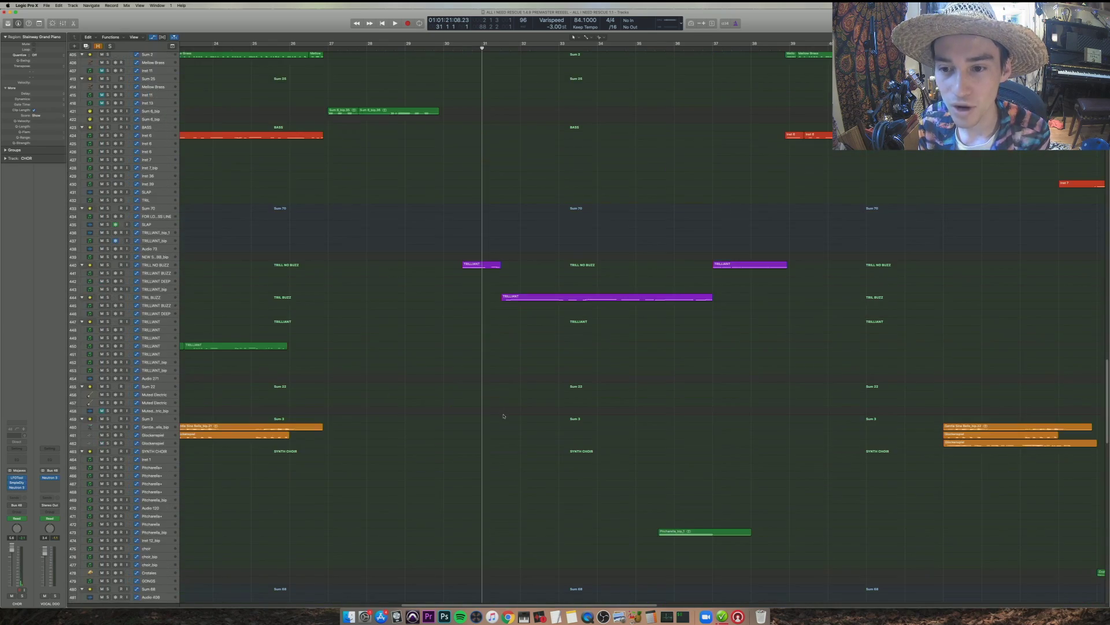
click(148, 133)
click(523, 297)
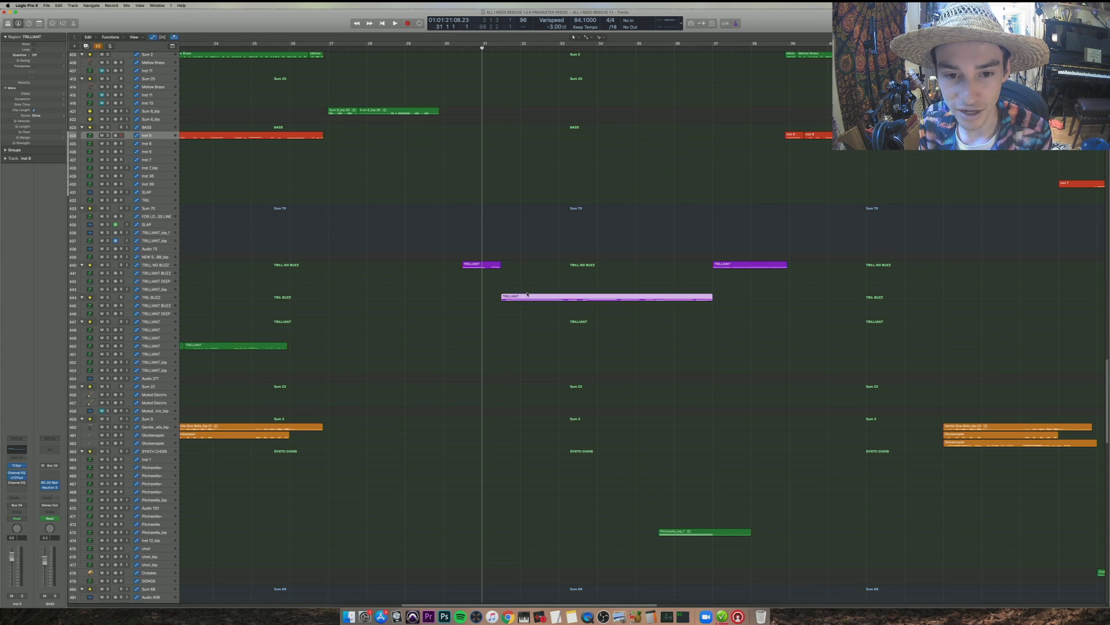
key(ctrl+s)
key(space)
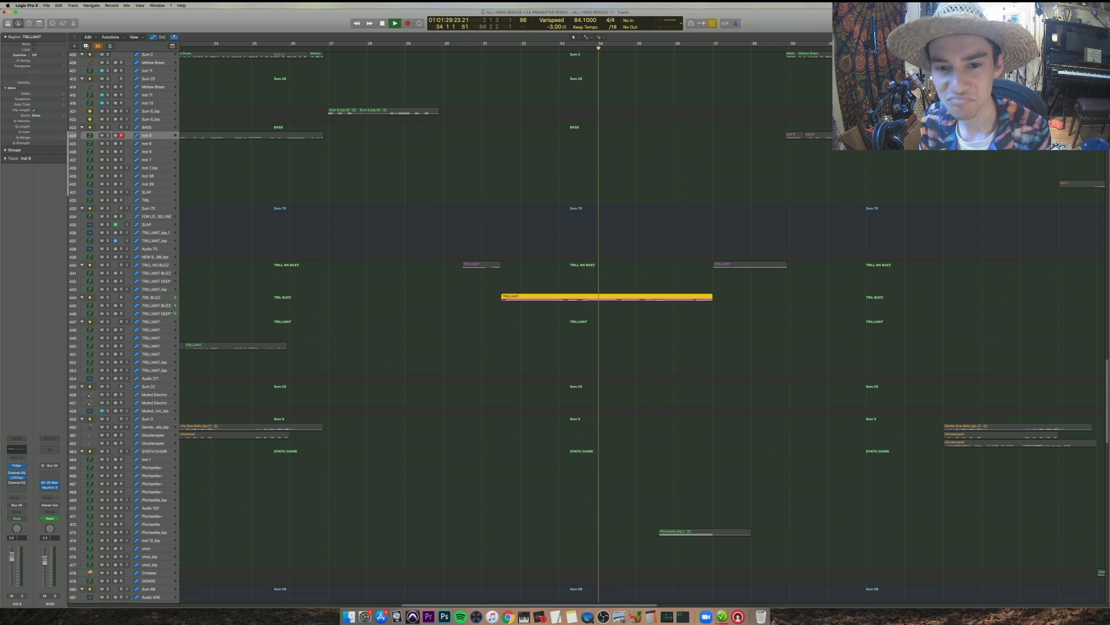
- Replay the TRILLIANT region with LFOTool open on the TRIL BUZZ stack to examine its volume curve
click(160, 298)
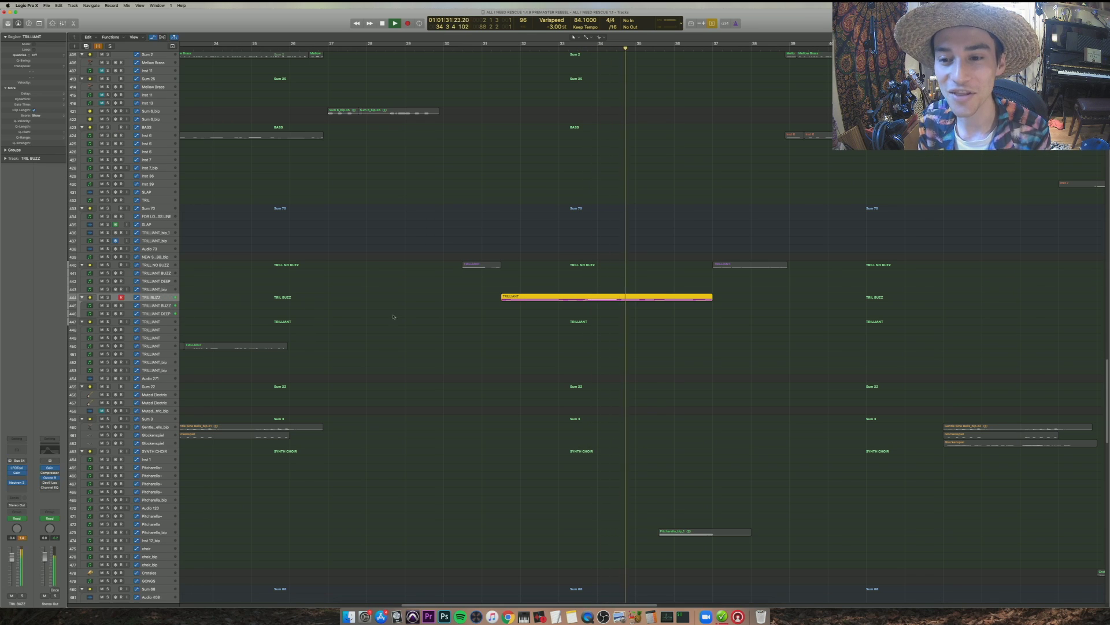
key(space)
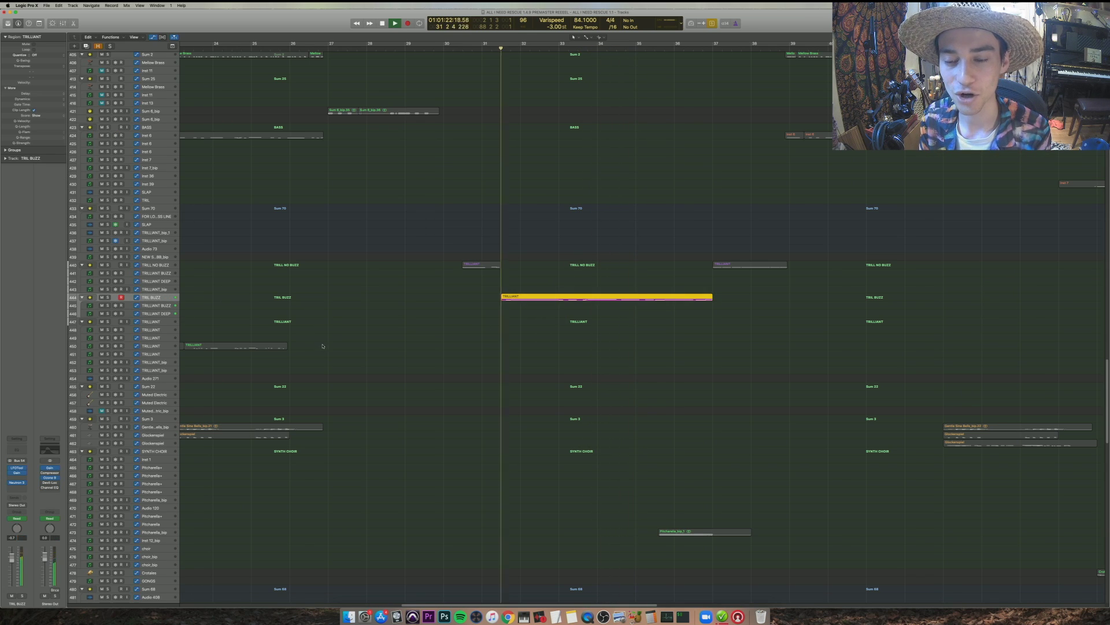
click(16, 468)
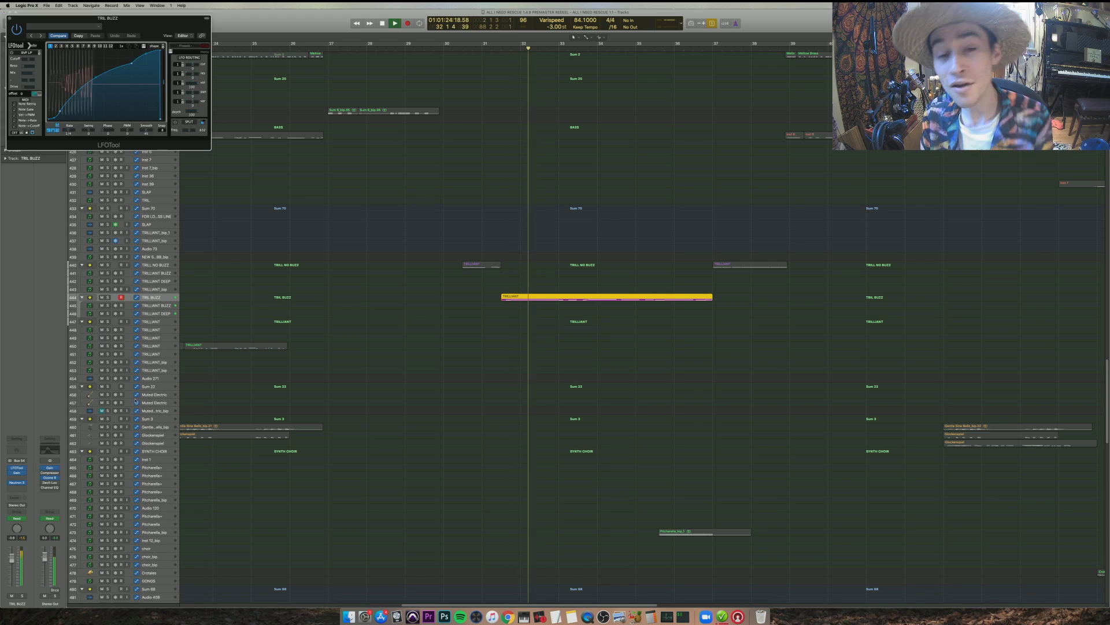
drag(108, 18, 448, 355)
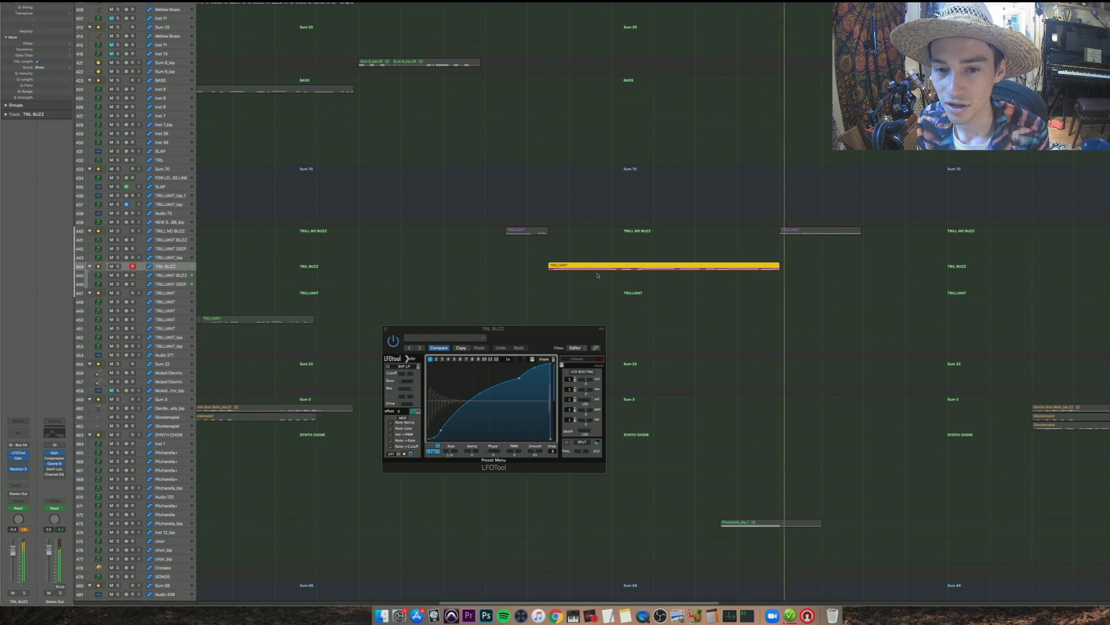
- Add the long KICKS region to the soloed TRILLIANT region, play them together and move the LFOTool window clear of the regions
scroll(597, 275, down, 1)
scroll(621, 520, down, 4)
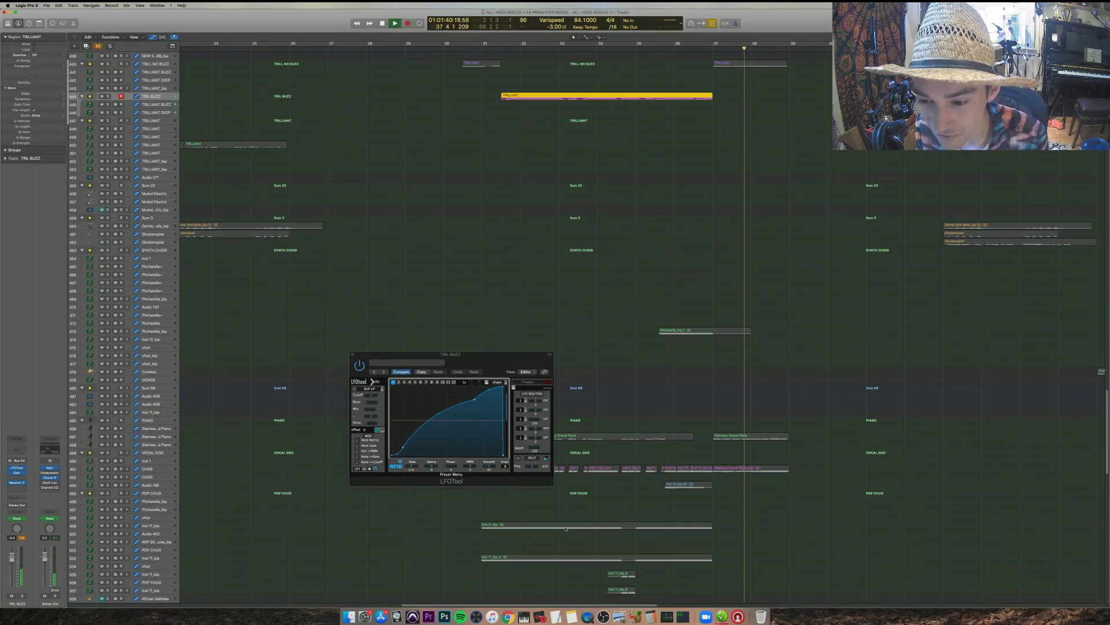
drag(451, 353, 269, 277)
scroll(520, 405, down, 8)
drag(532, 441, 537, 461)
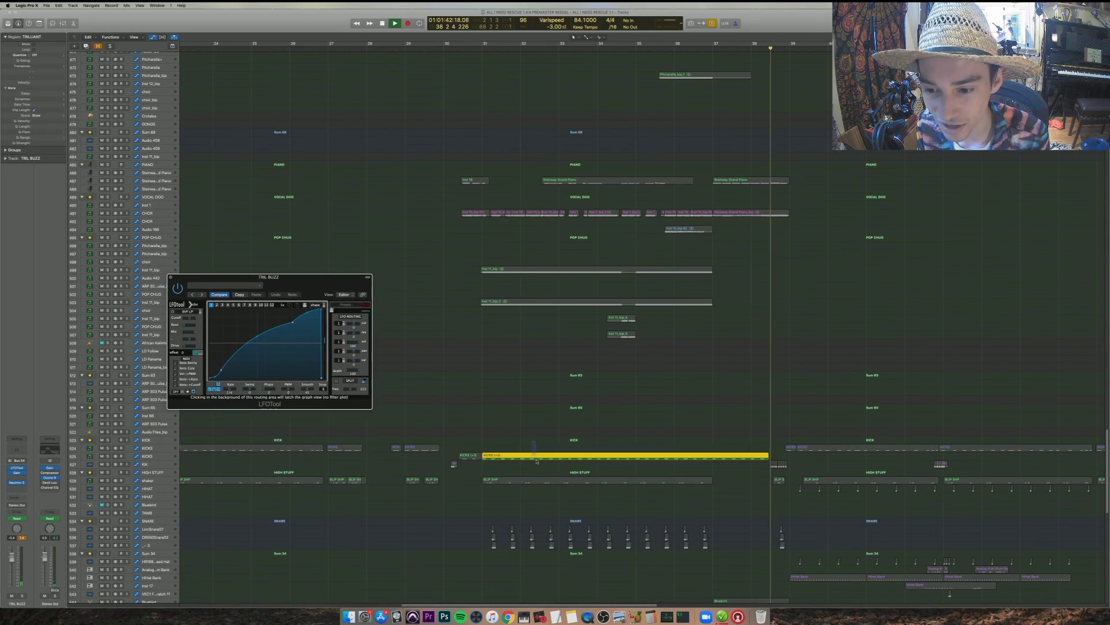
scroll(538, 433, up, 8)
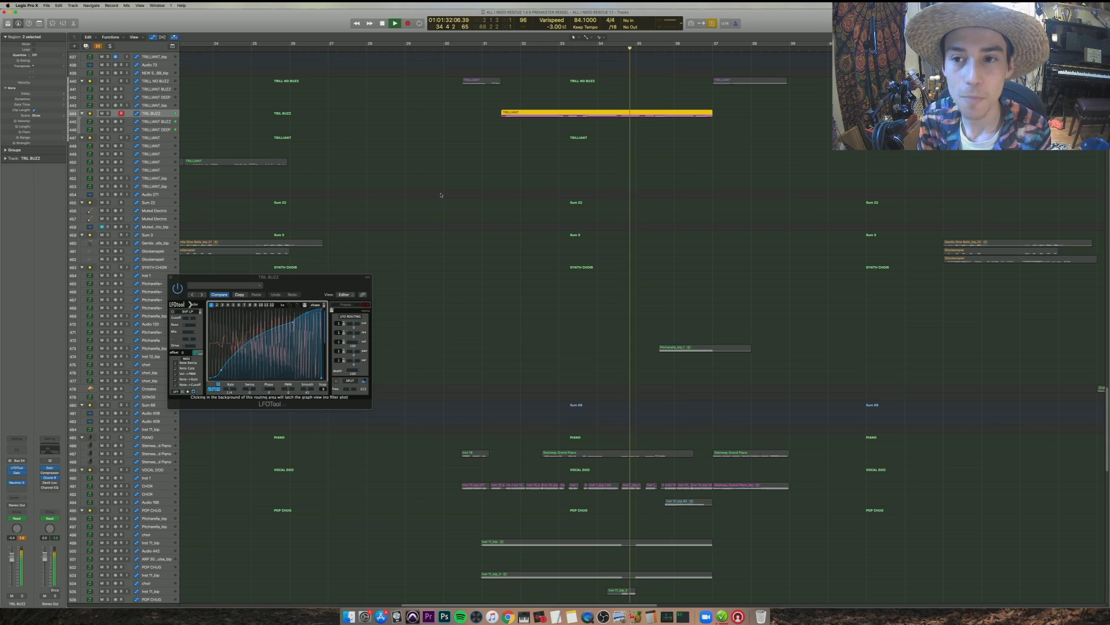
- Open Neutron 3 on the TRIL BUZZ stack, examine its EQ during playback and move its window aside
key(space)
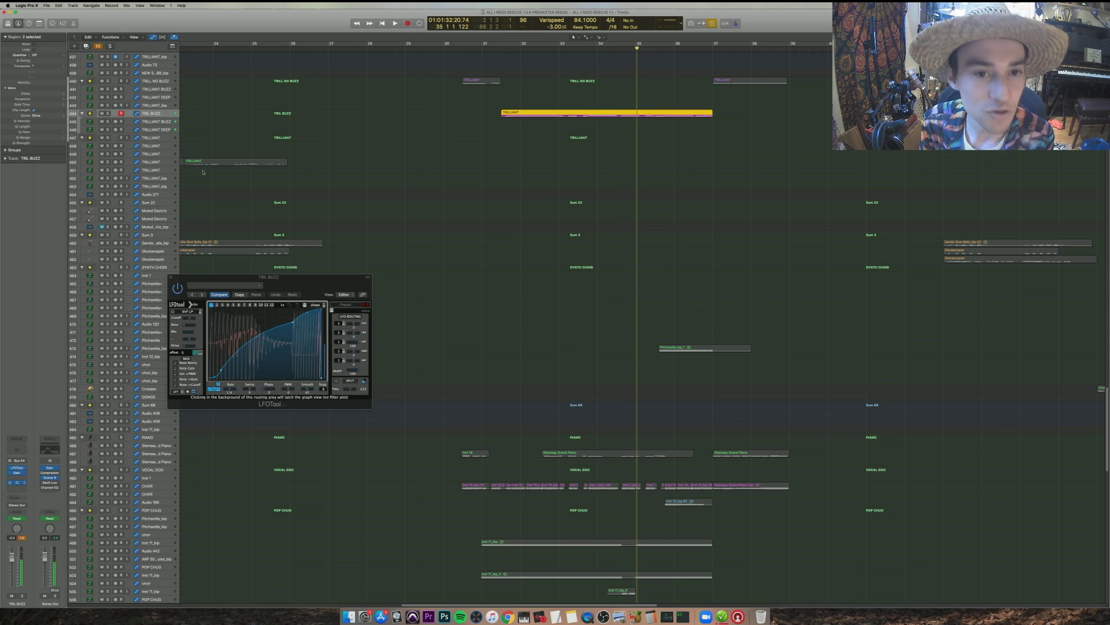
drag(134, 28, 512, 245)
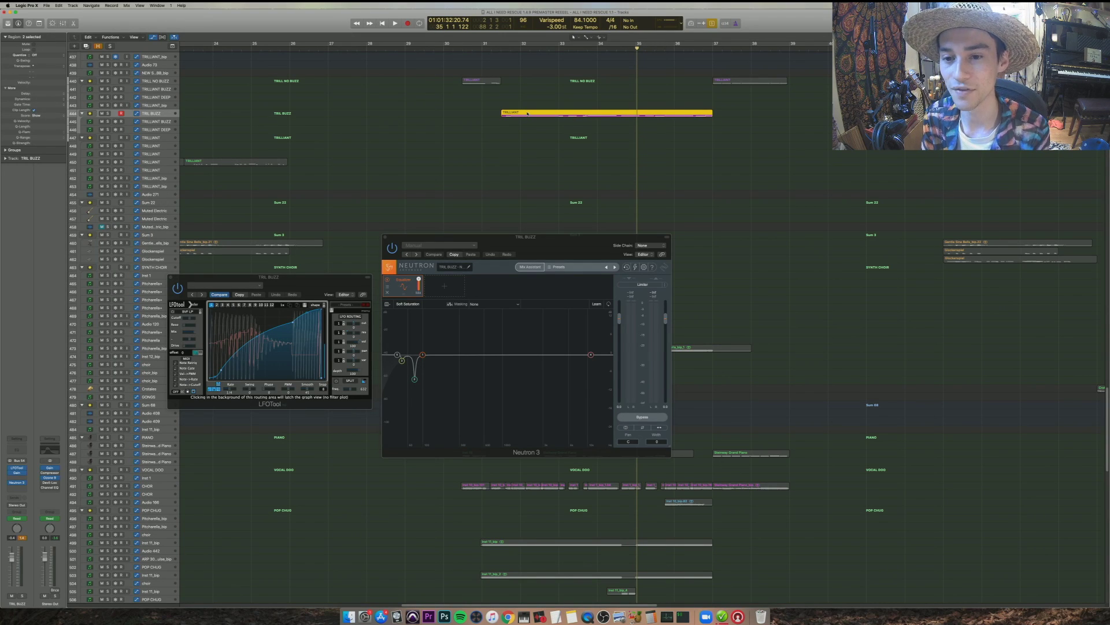
key(space)
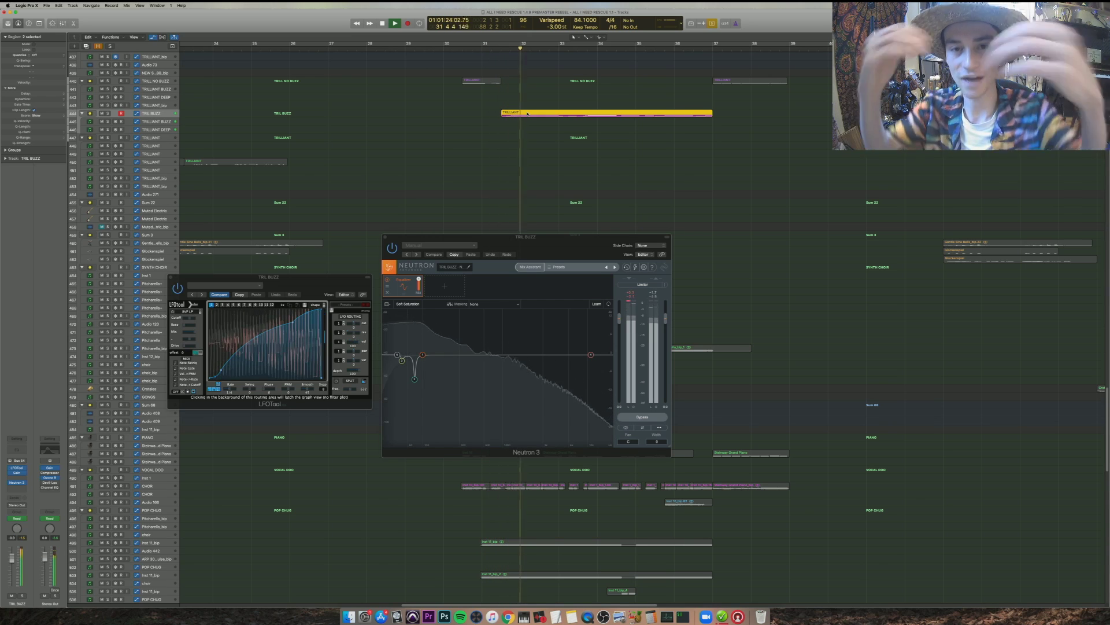
key(space)
drag(525, 237, 808, 336)
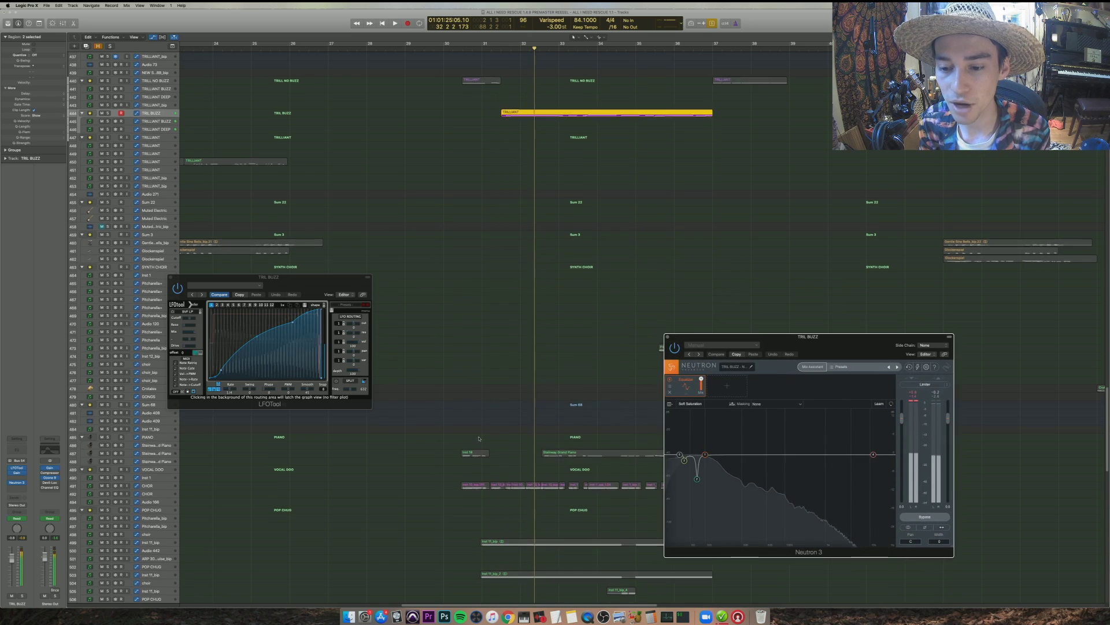
- Inspect the Neutron 3 modules on the KICKS track, including the gate, and close both Neutron windows
scroll(478, 439, down, 10)
scroll(478, 439, down, 1)
click(153, 388)
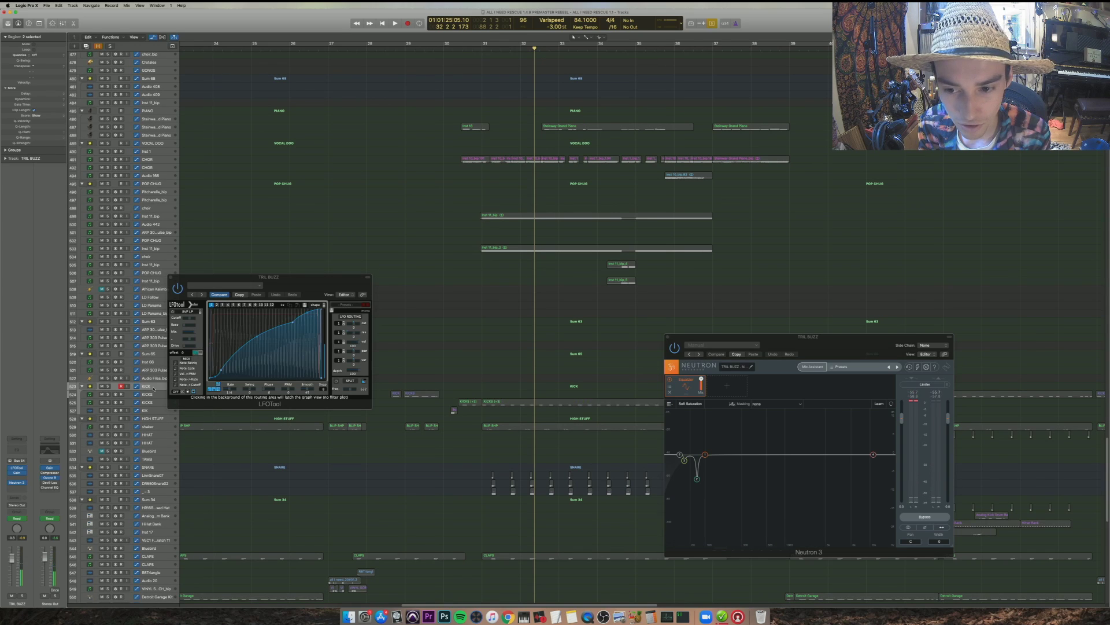
click(152, 402)
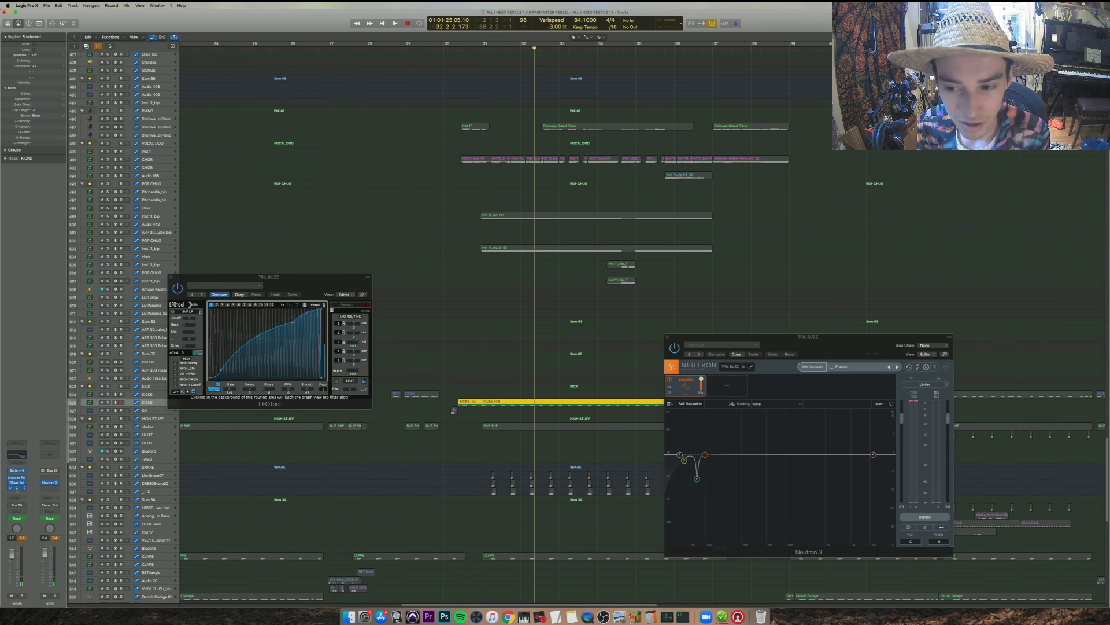
click(17, 487)
click(34, 68)
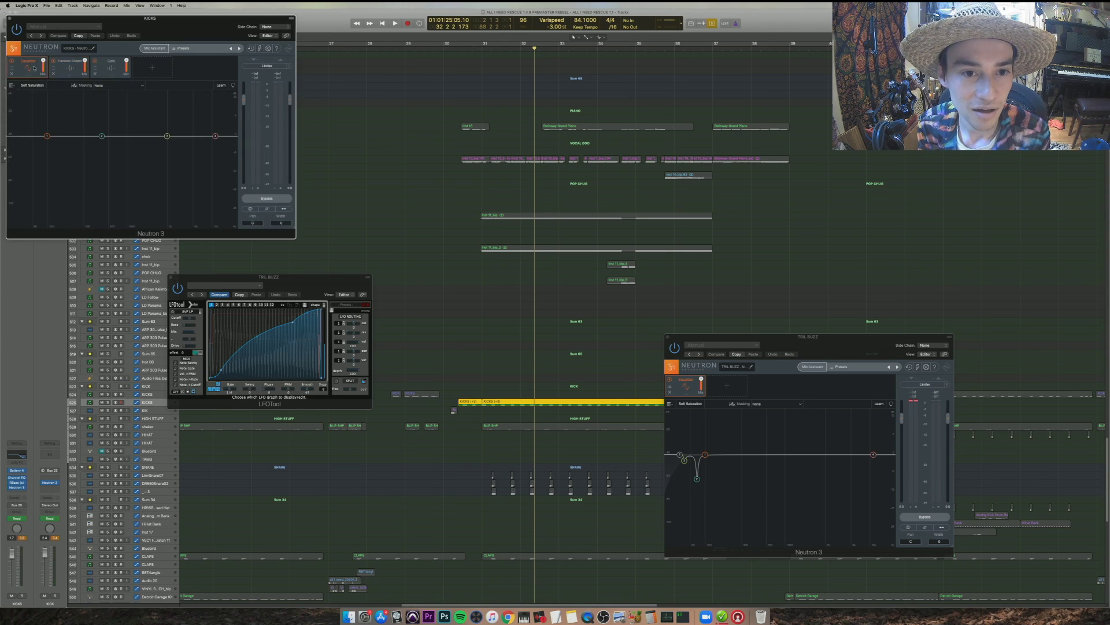
click(95, 62)
drag(85, 23, 327, 317)
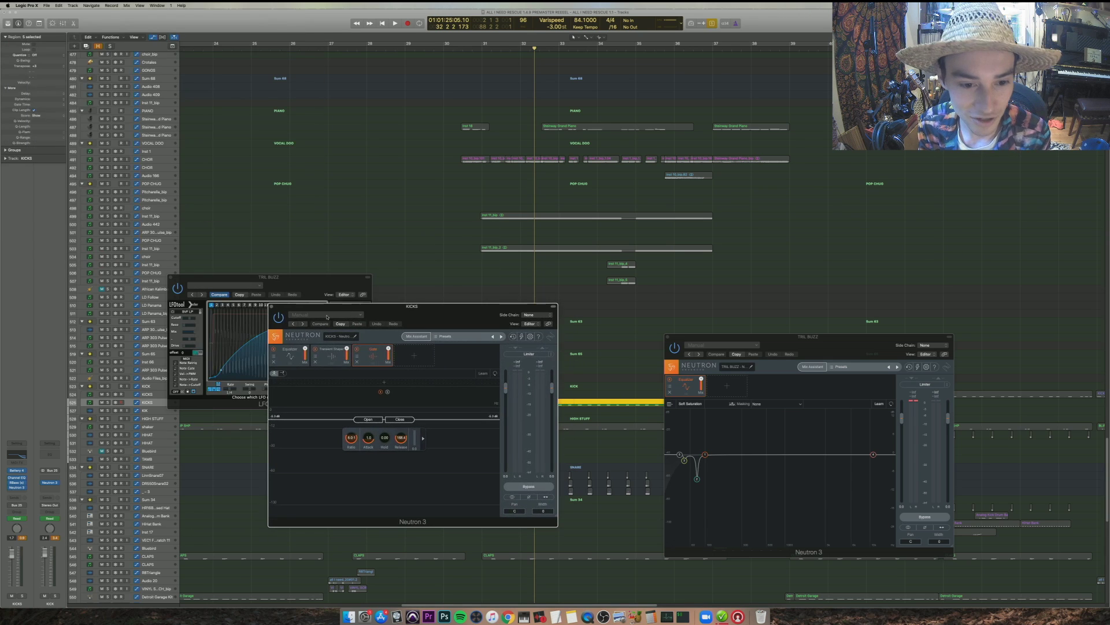
click(271, 306)
click(667, 336)
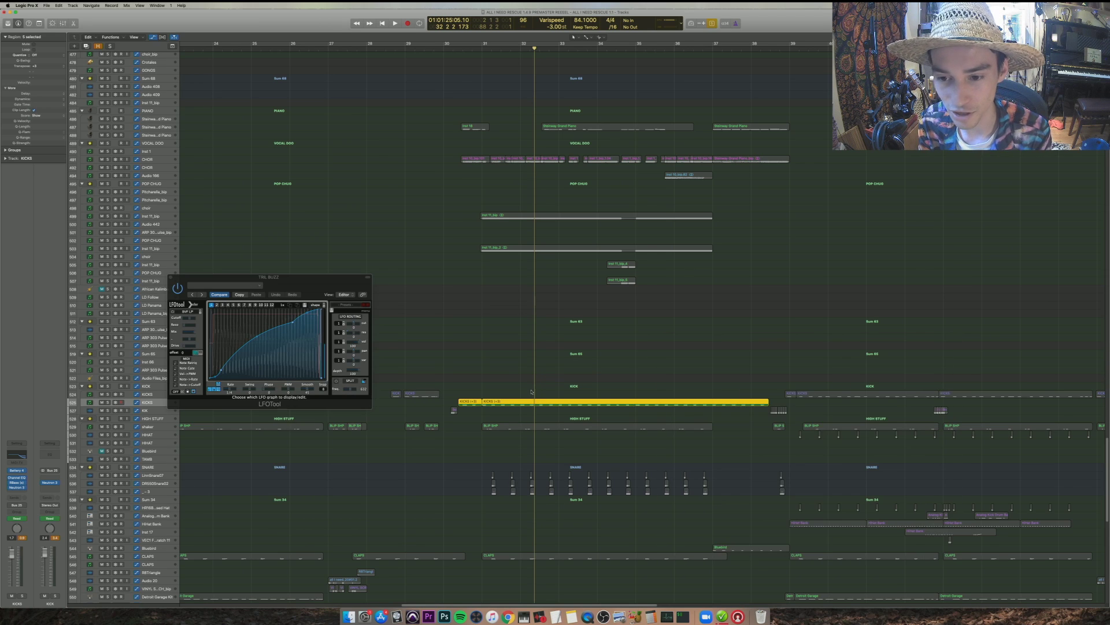
- Play the soloed KICKS regions and add the VOCAL DOO and POP CHUG regions to the playback
key(space)
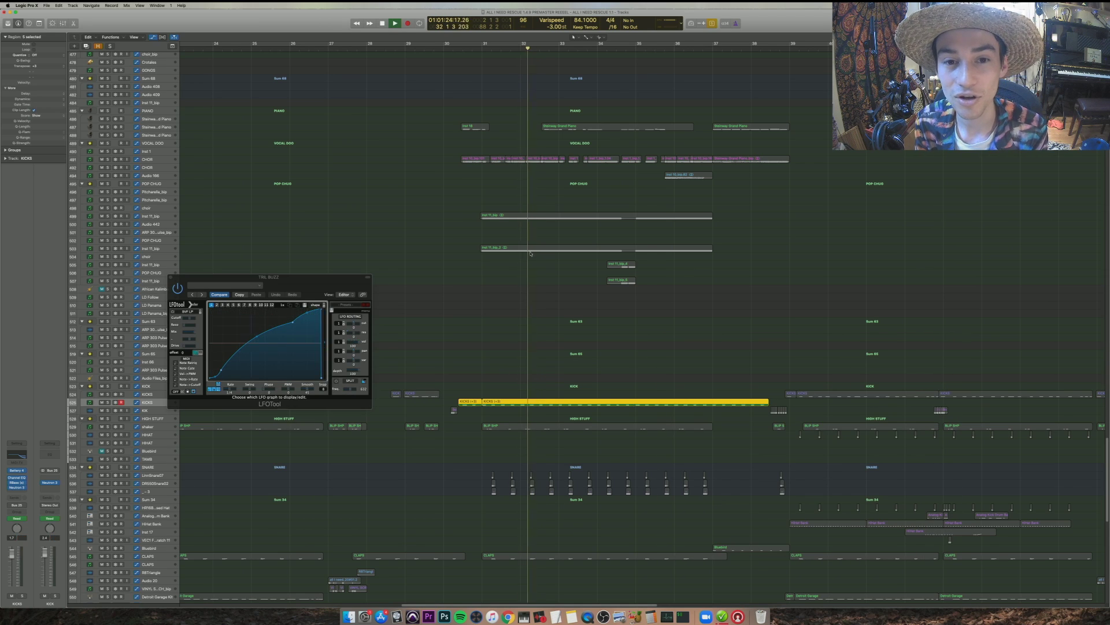
drag(495, 156, 754, 292)
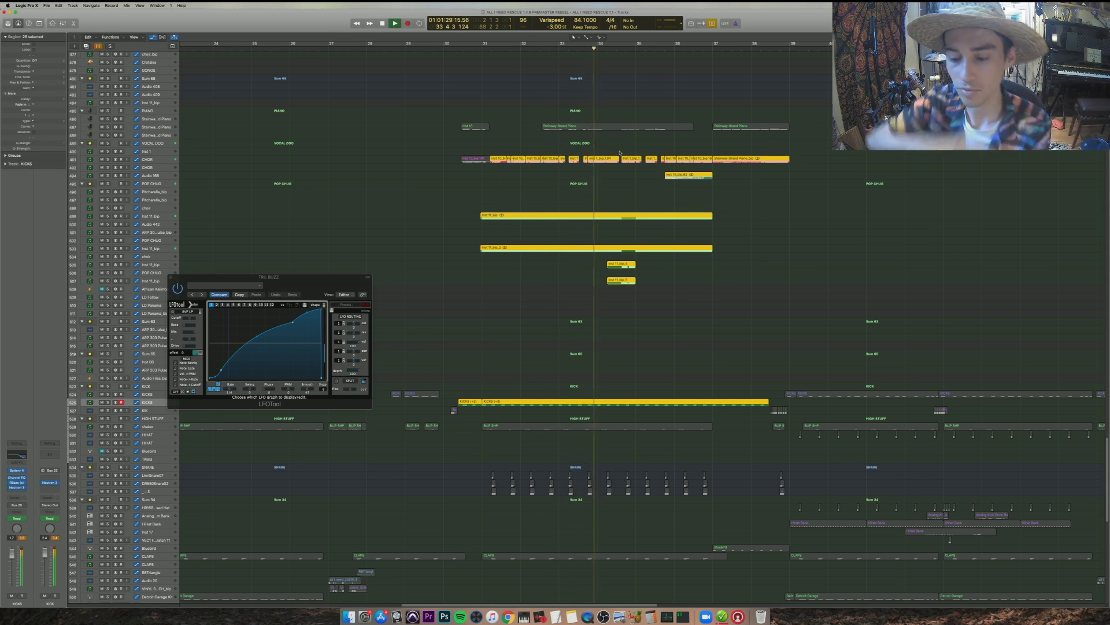
key(space)
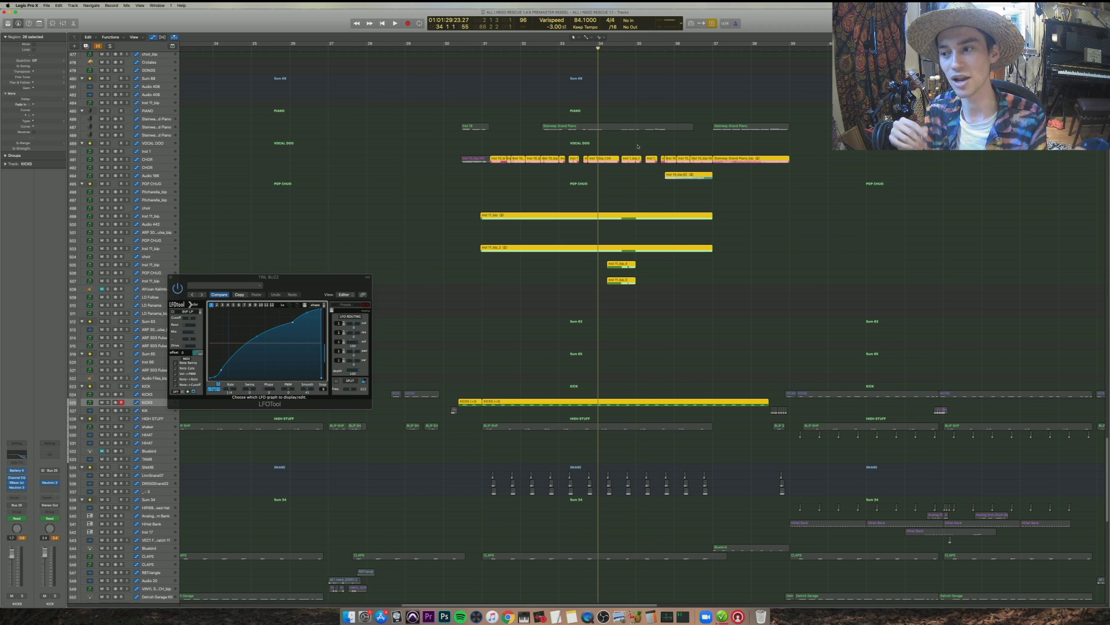
- Play the long Steinway Grand Piano region on its own and enlarge the track height to show its notes
click(559, 145)
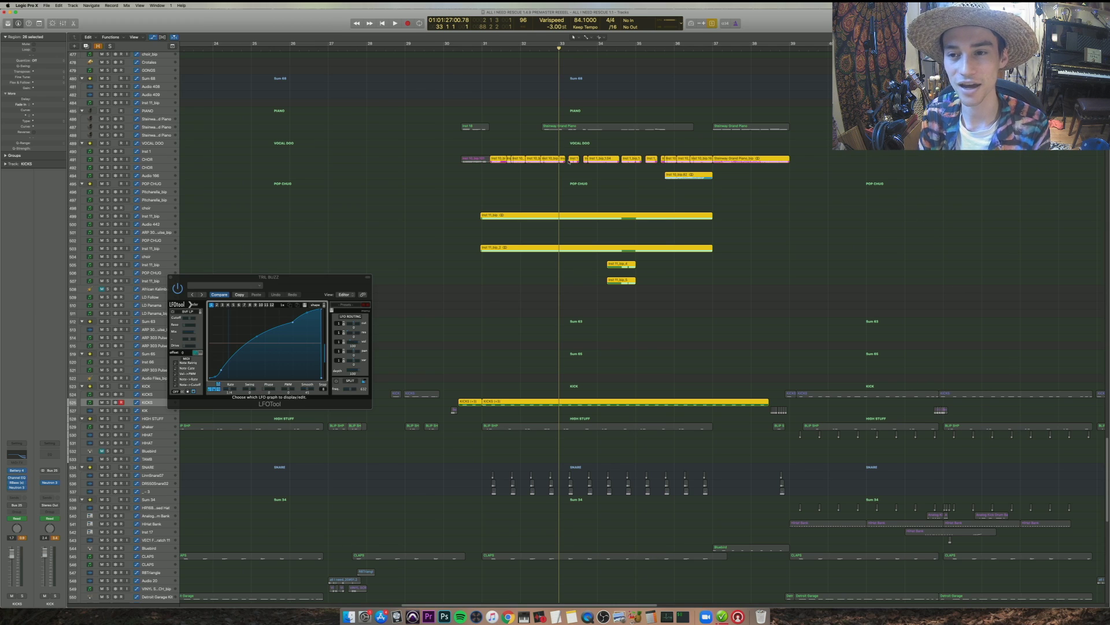
click(578, 127)
key(super+Down)
key(super+Down)
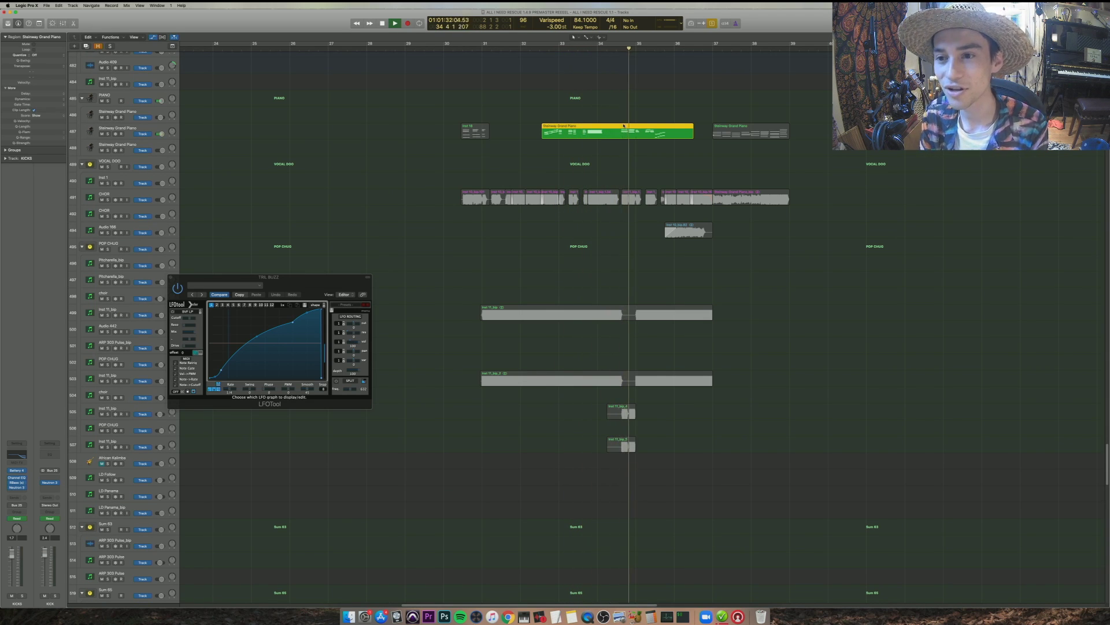
- Turn solo off and play the full arrangement around bar 33 to hear the piano in context
key(space)
key(ctrl+s)
key(shift+space)
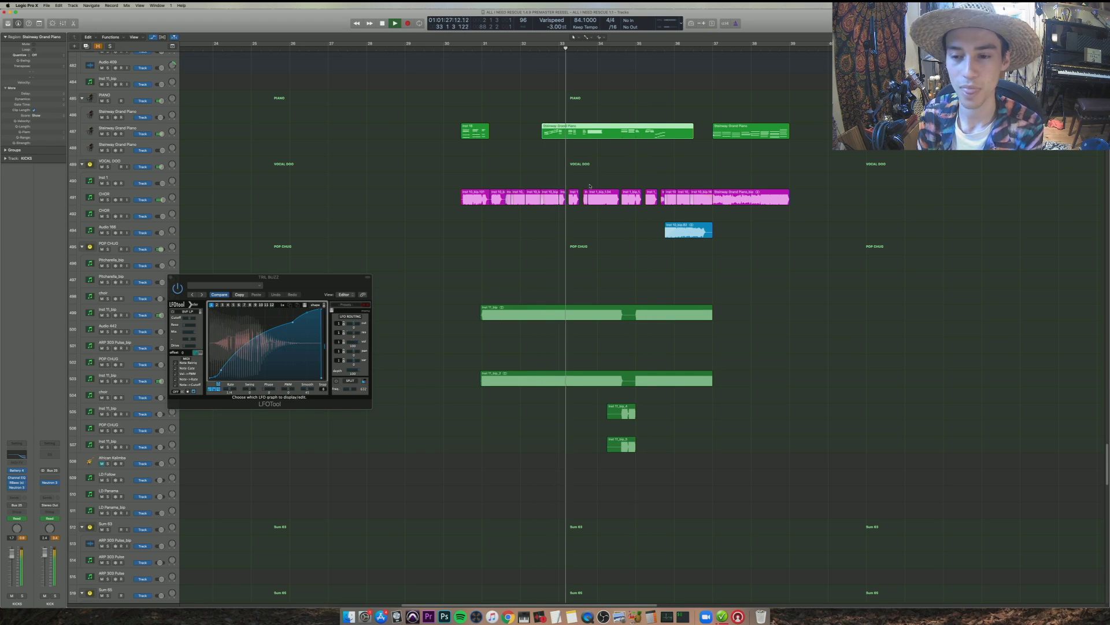
- Solo the long green shaker region in the HIGH STUFF stack at bar 31 and play it alone
scroll(584, 381, down, 10)
click(549, 305)
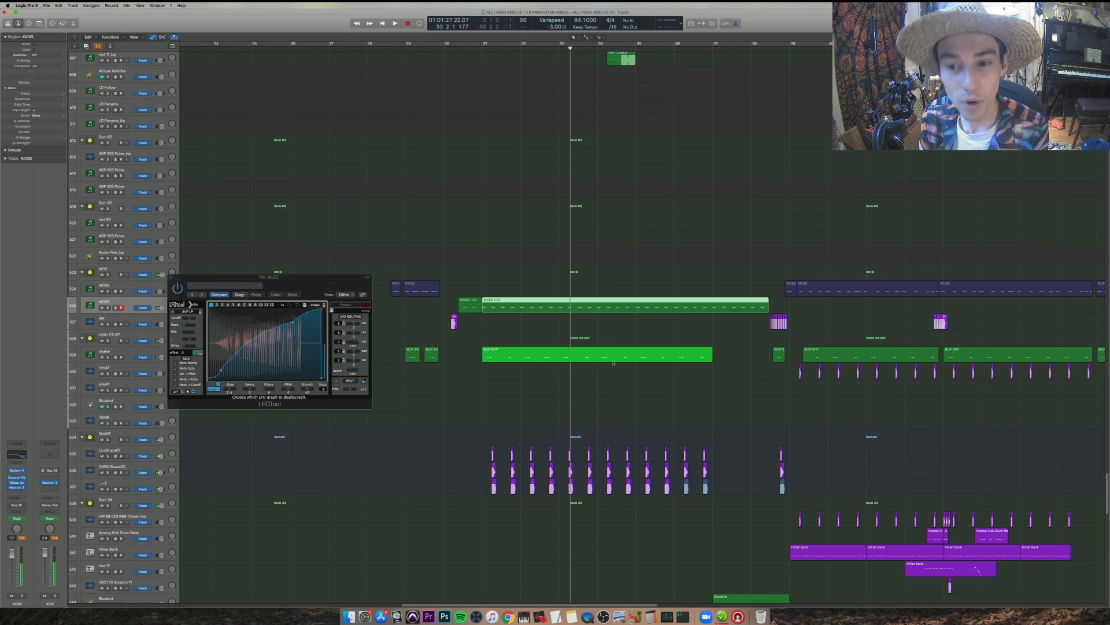
click(592, 353)
key(ctrl+s)
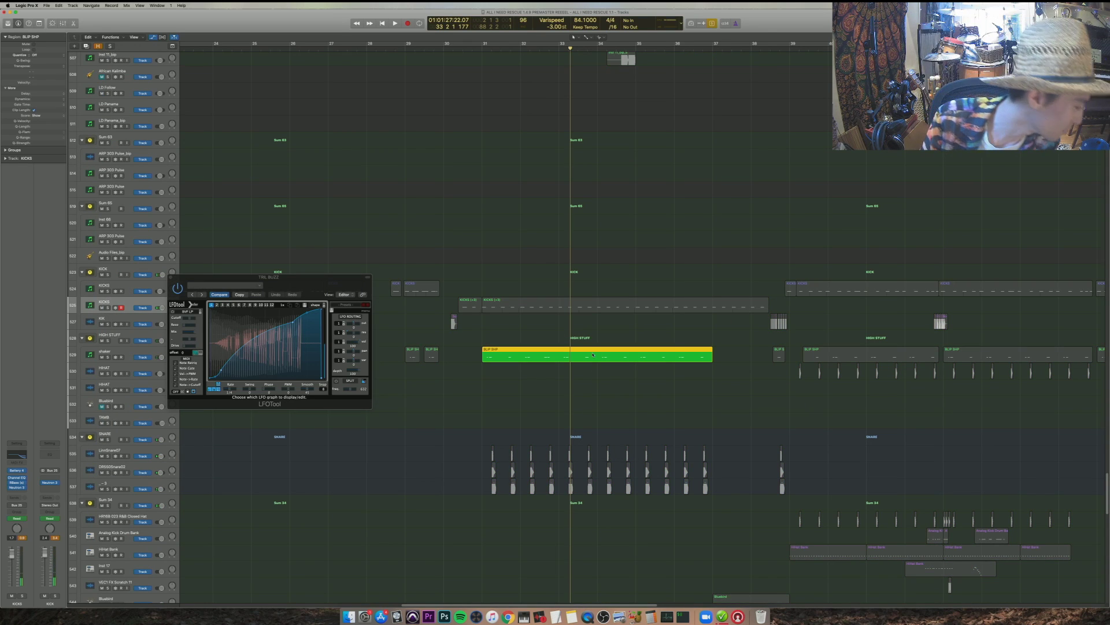
key(shift+space)
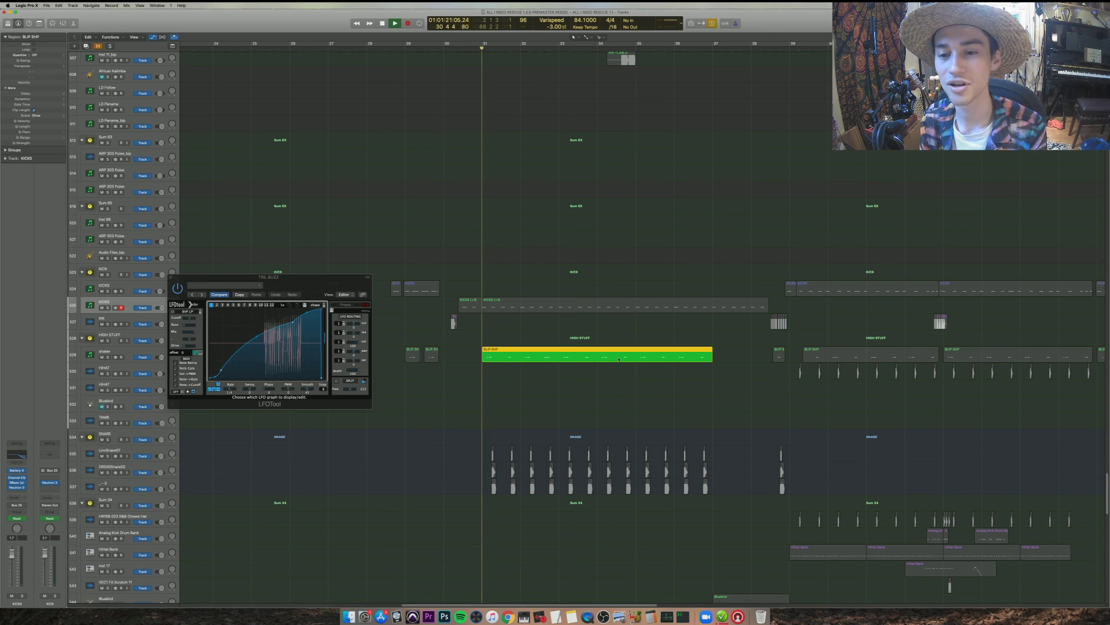
- Select all the layered SNARE hits between bars 31 and 37 and play them soloed
scroll(555, 341, down, 4)
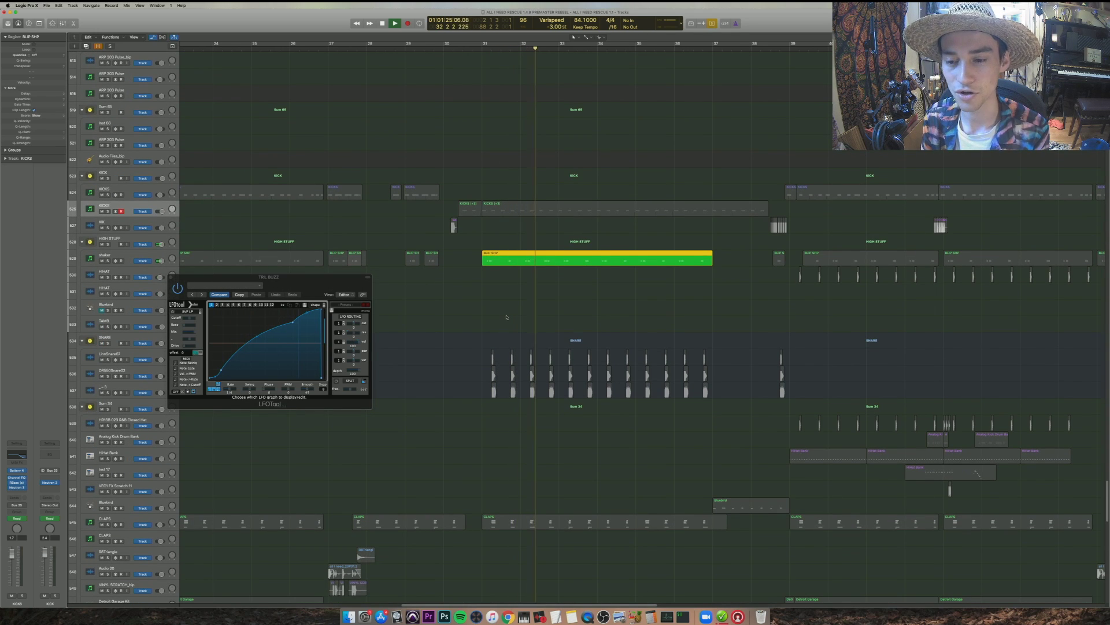
drag(471, 436, 710, 339)
key(shift+space)
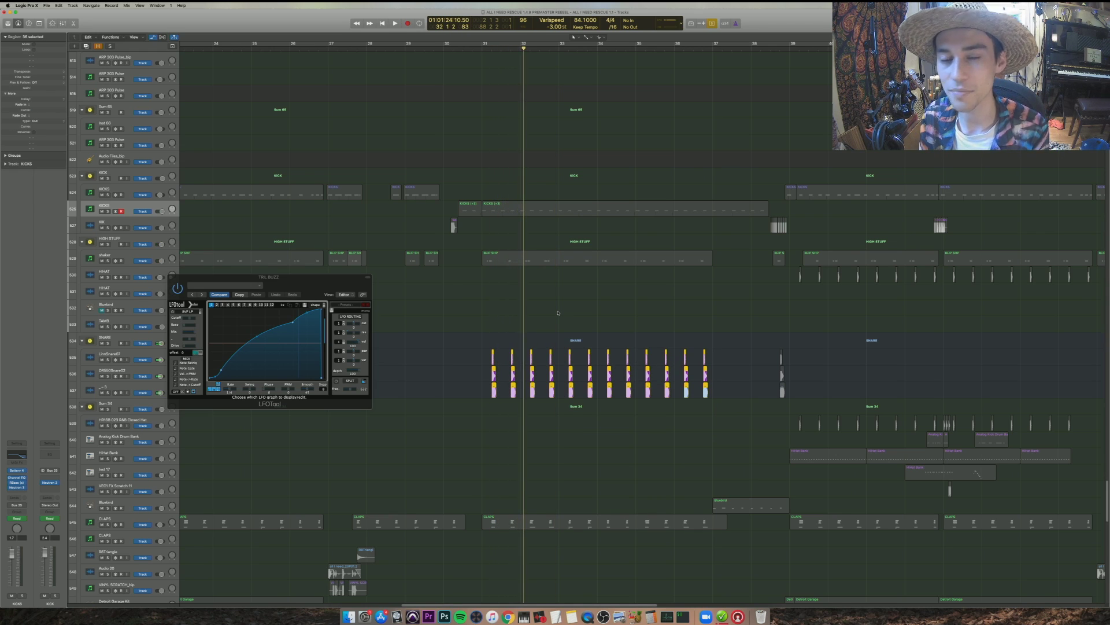
key(shift+space)
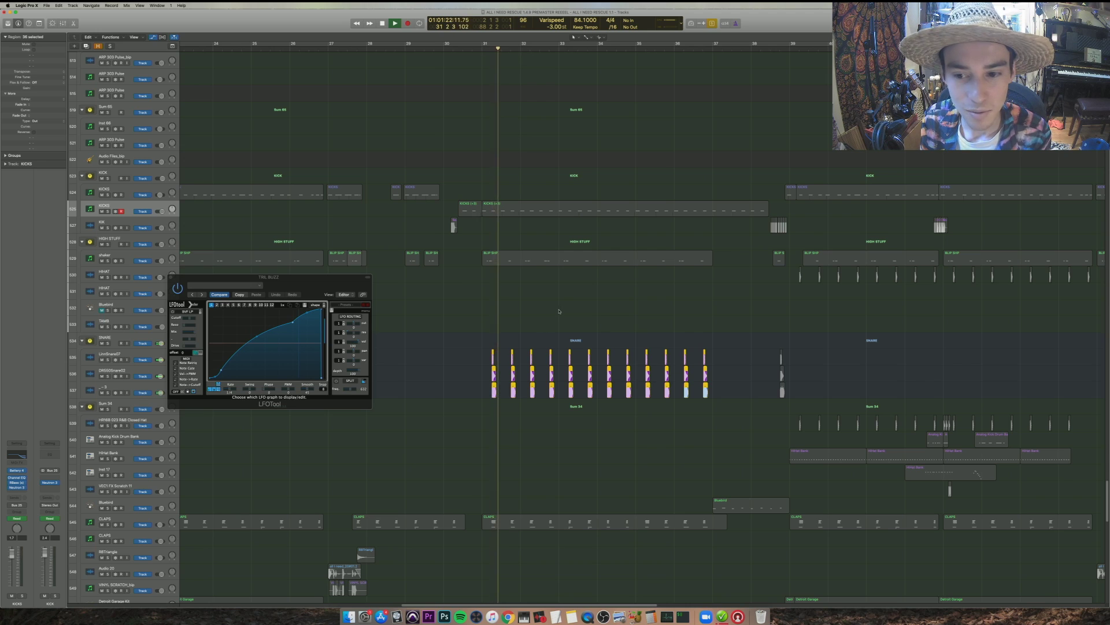
key(space)
- Zoom in on the first snare hit after bar 31 and play its lowest layer alone
key(super+Right)
key(super+Right)
key(super+Right)
key(super+Right)
click(503, 392)
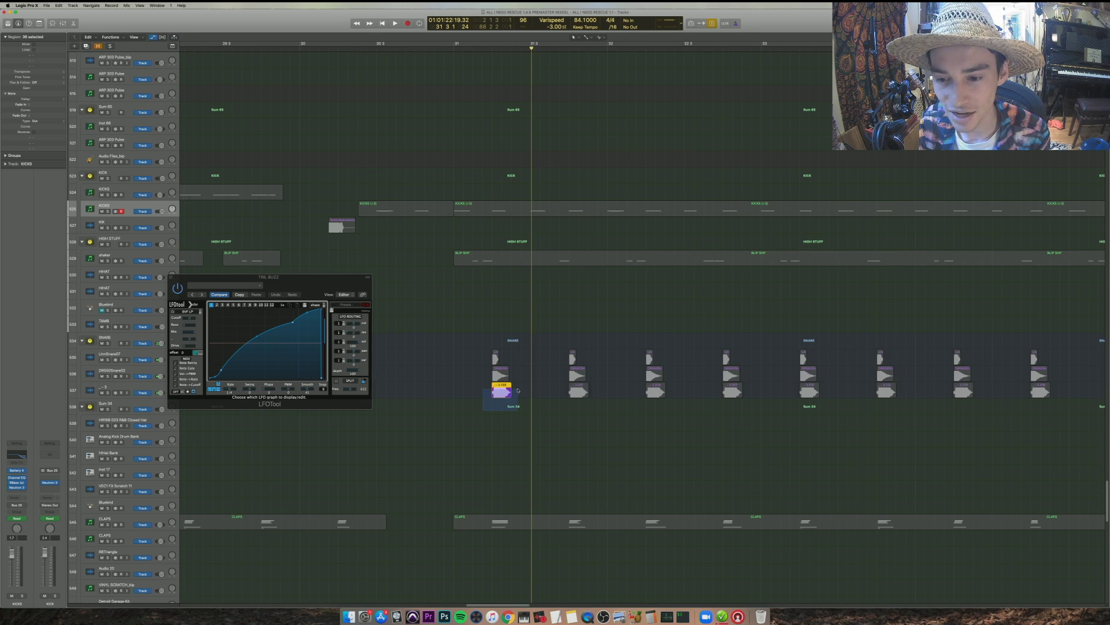
key(shift+space)
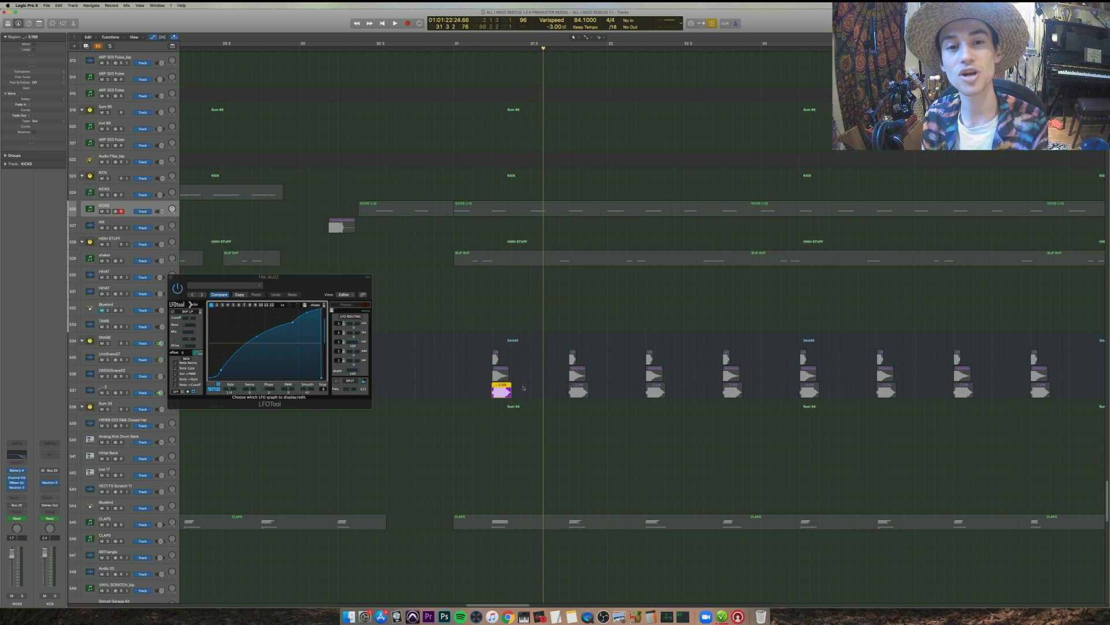
key(shift+space)
key(space)
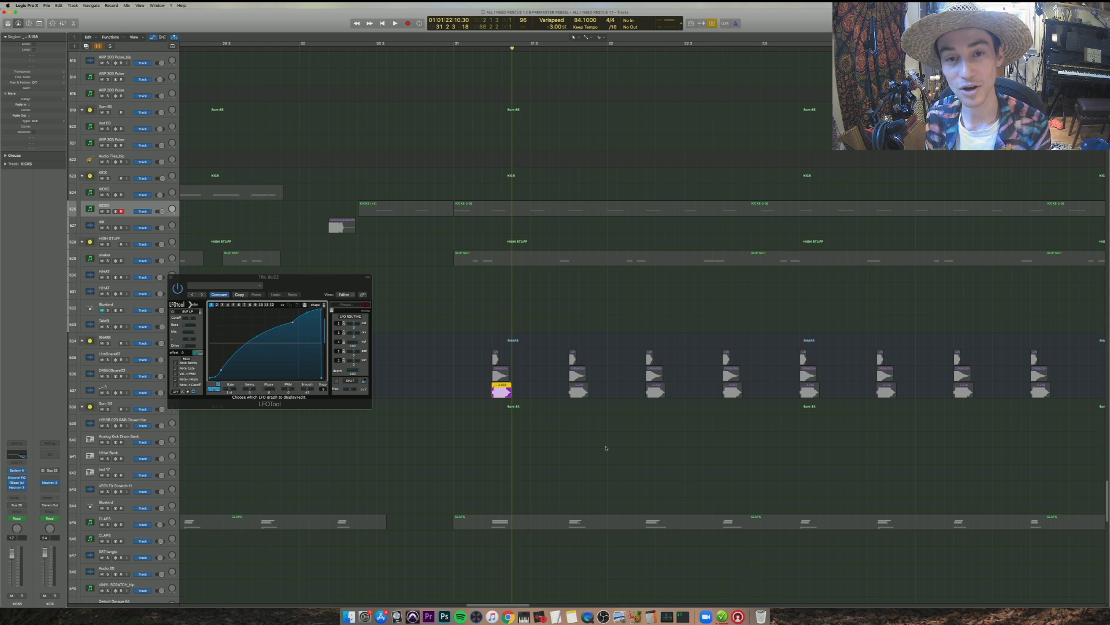
key(space)
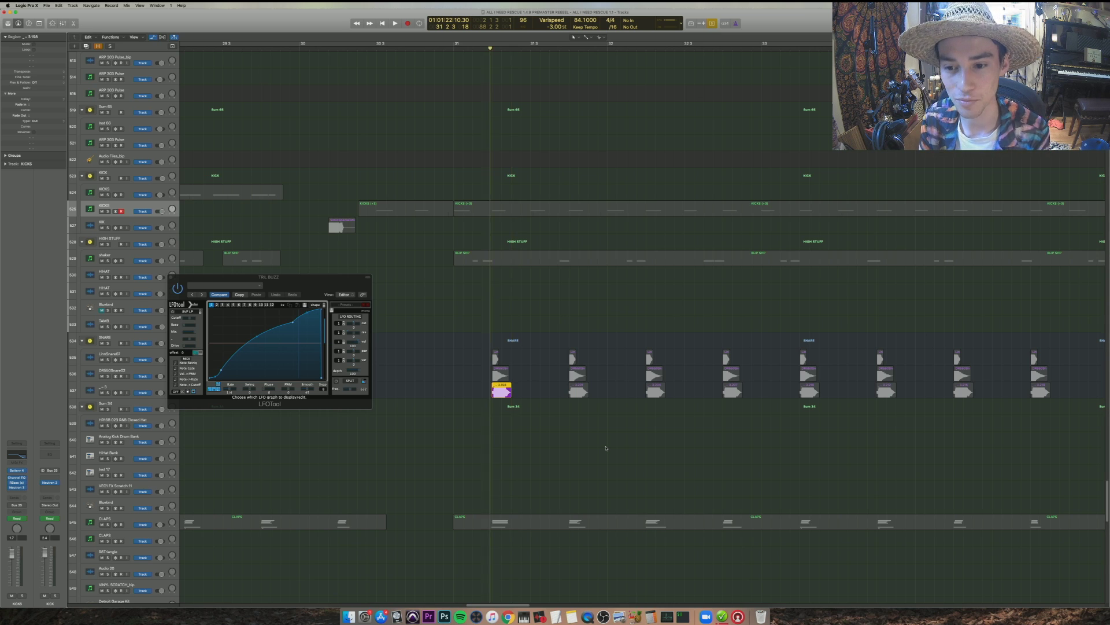
key(space)
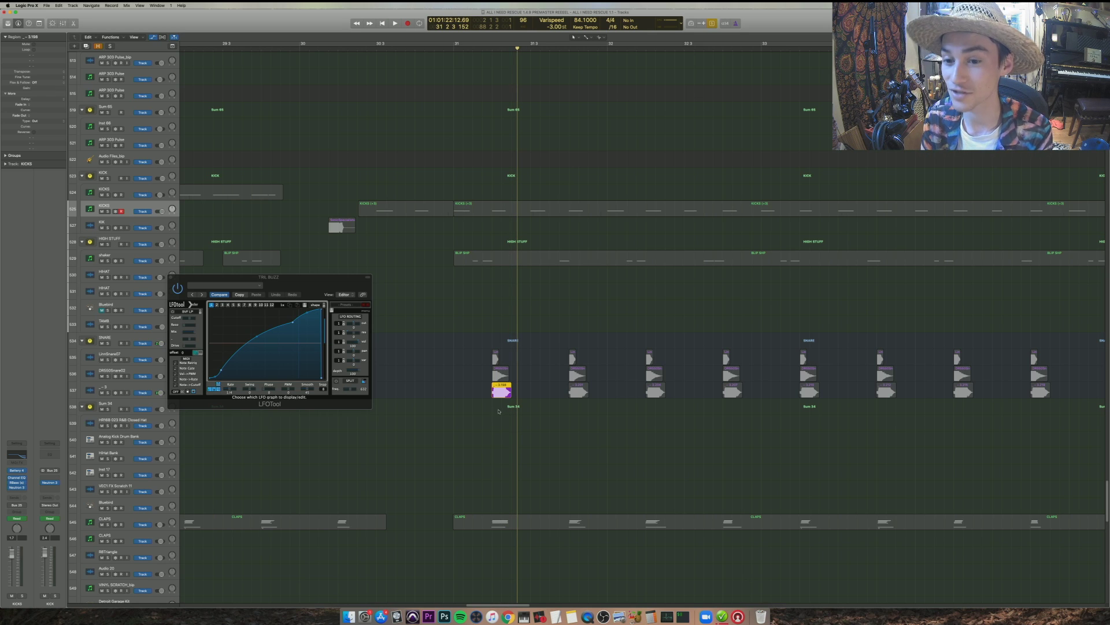
- Play the middle layer of the first snare hit on its own
click(504, 372)
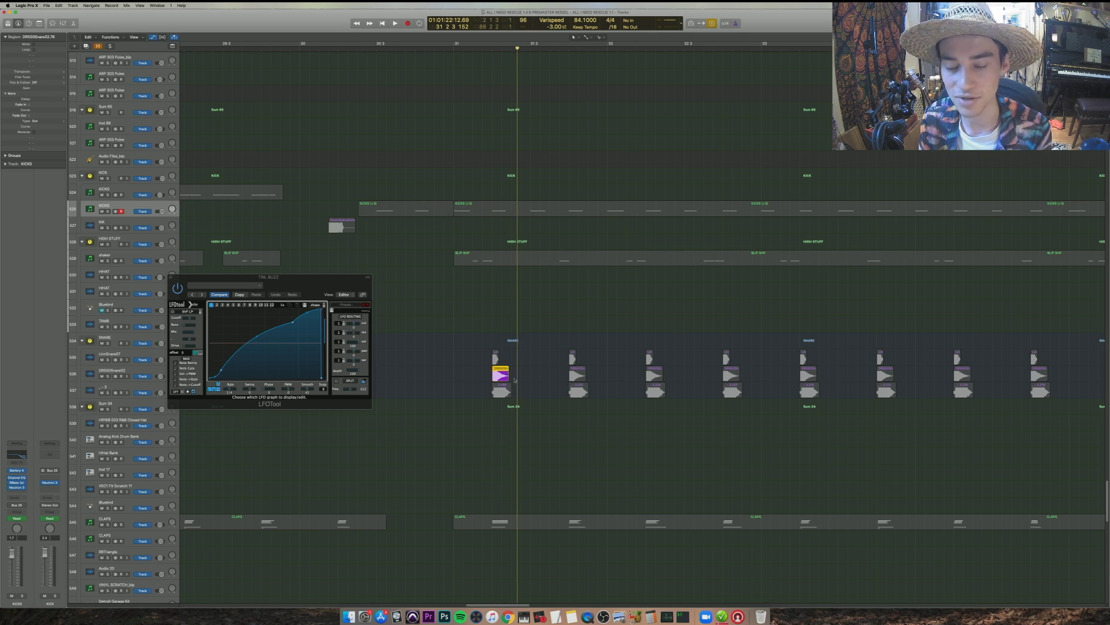
key(space)
key(space)
key(space)
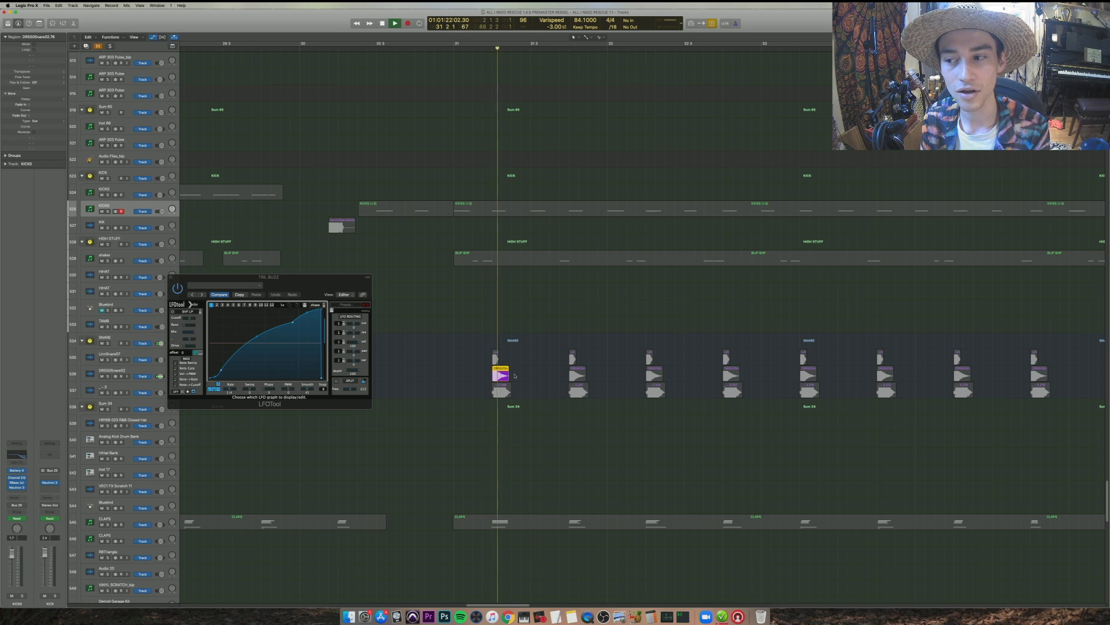
key(space)
- Play the short LinnSnare layer of the first snare hit on its own
click(496, 357)
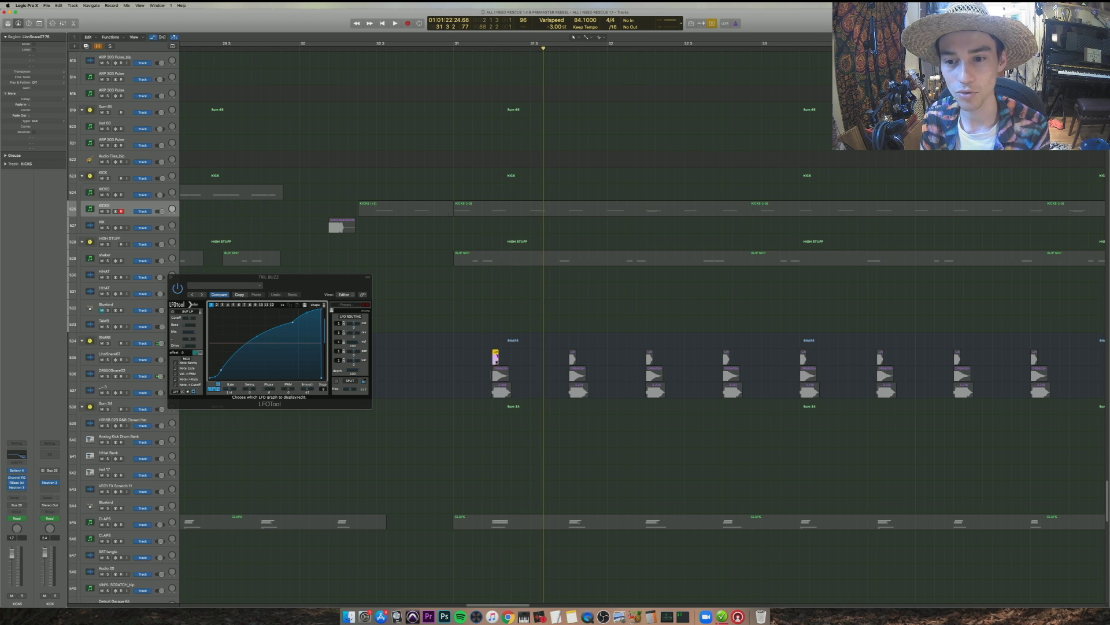
key(space)
key(space)
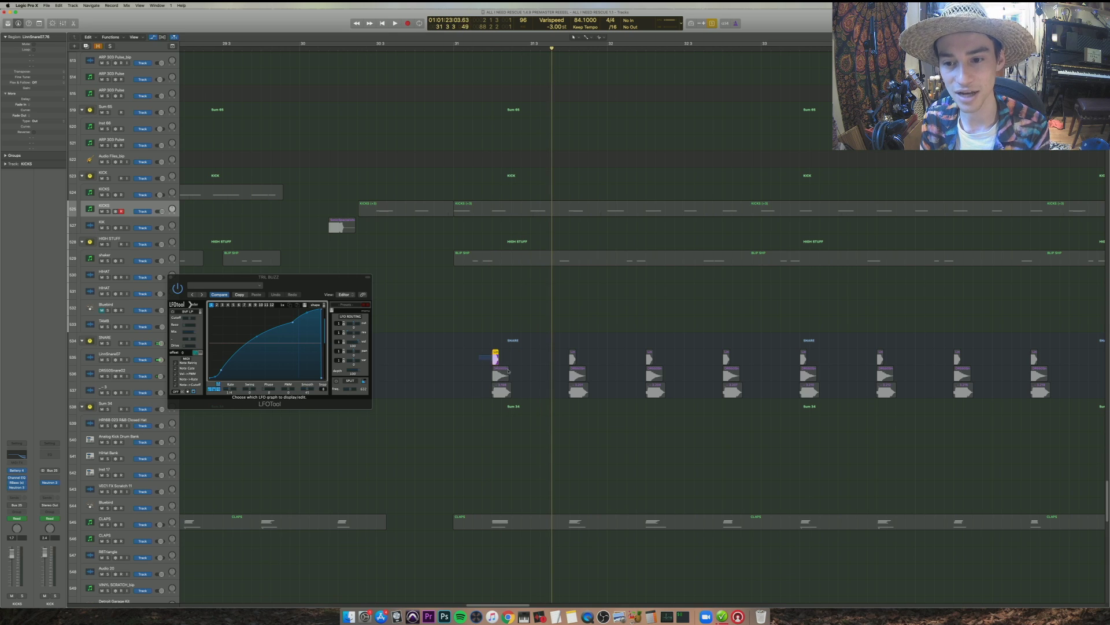
- Select all three layers of the first snare hit and play them together
drag(481, 355, 537, 383)
key(space)
key(space)
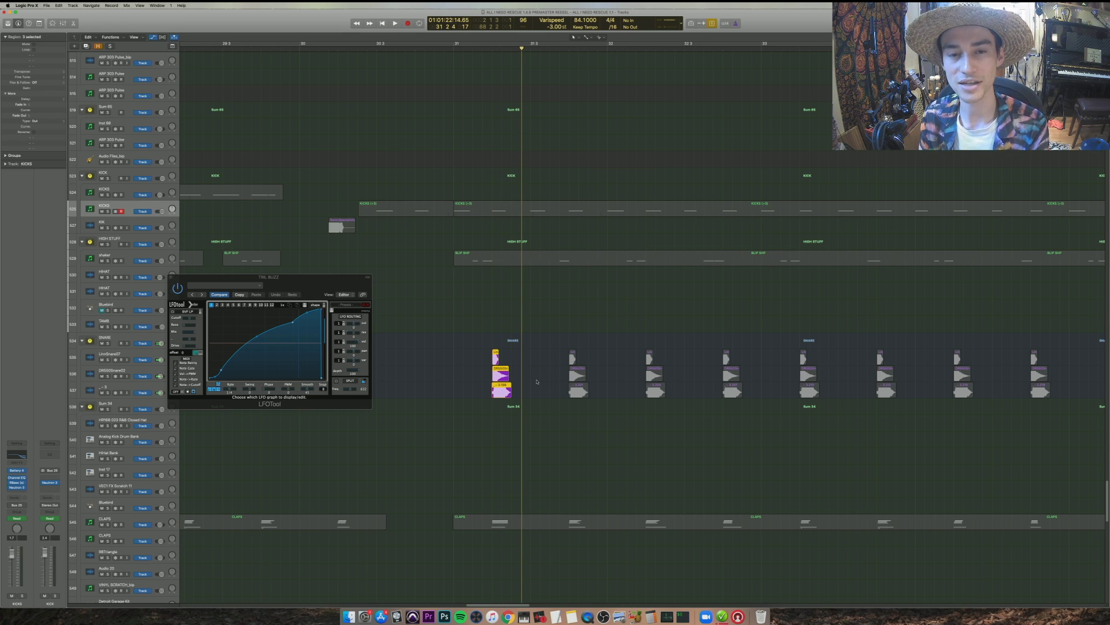
key(space)
key(space)
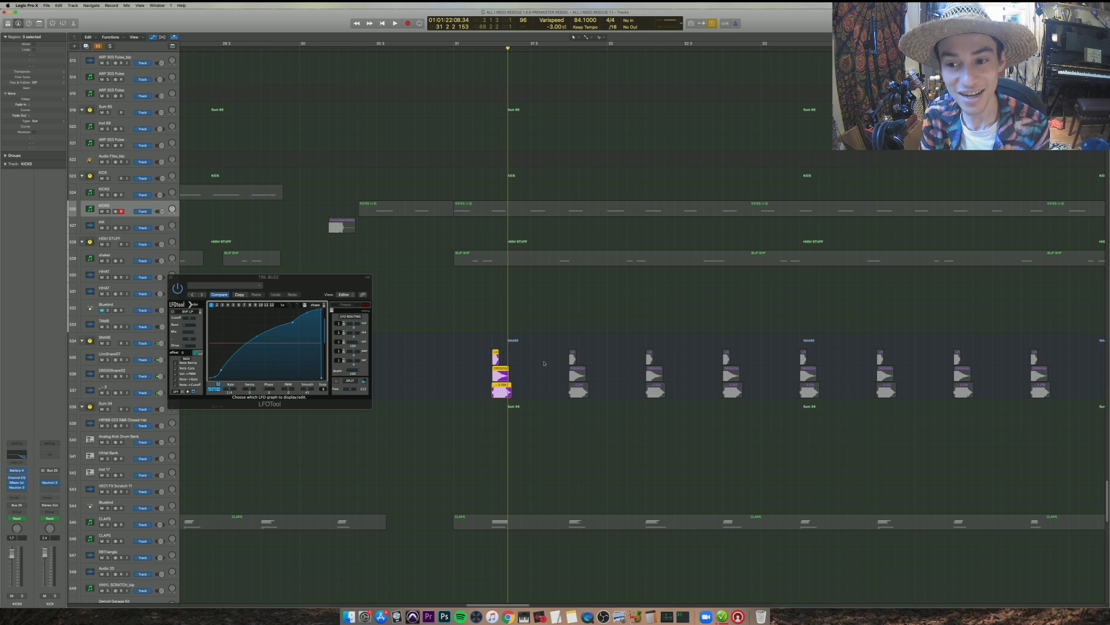
- Play the soloed CLAPS region from its start at bar 31
click(529, 521)
key(comma)
key(comma)
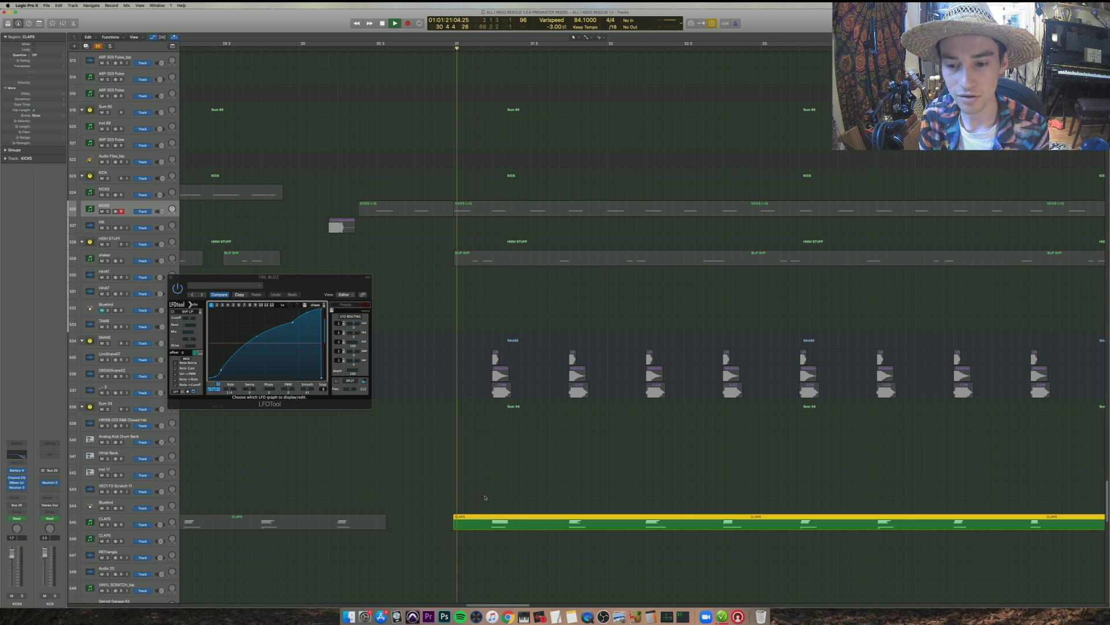
key(space)
scroll(526, 489, down, 8)
key(space)
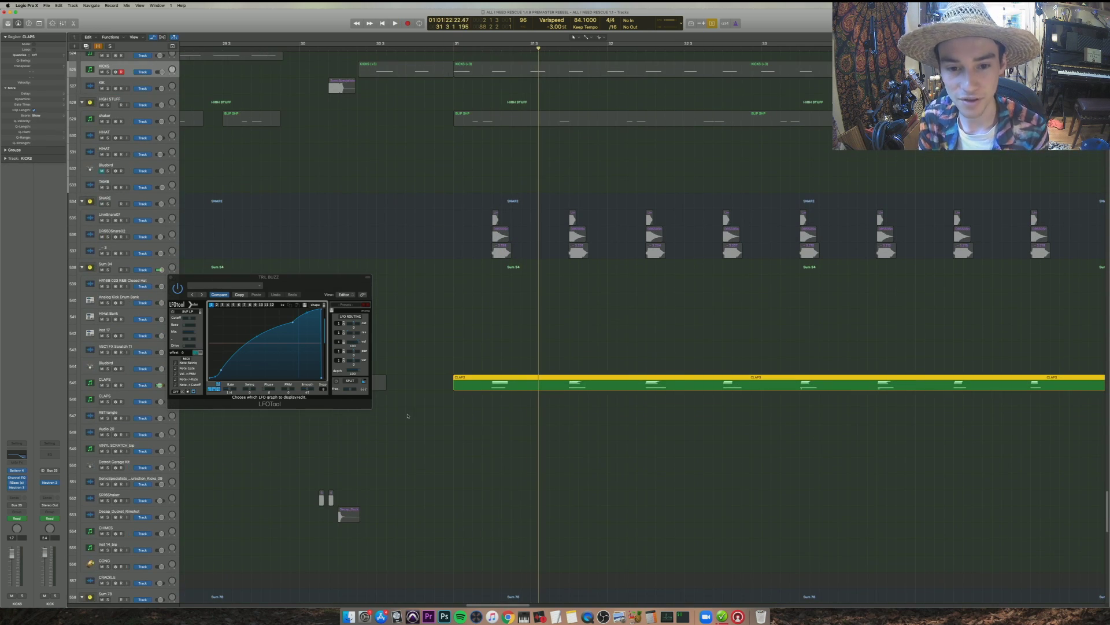
- Open Battery 4 on the CLAPS track, move its window clear to show the clap kit, and close it
click(149, 379)
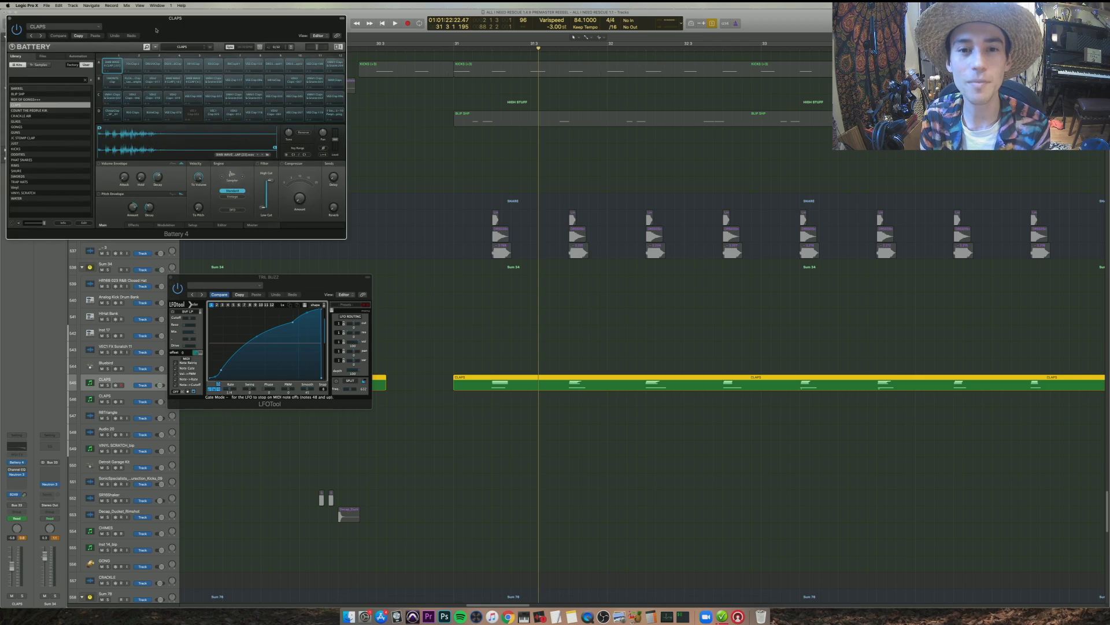
drag(156, 27, 375, 308)
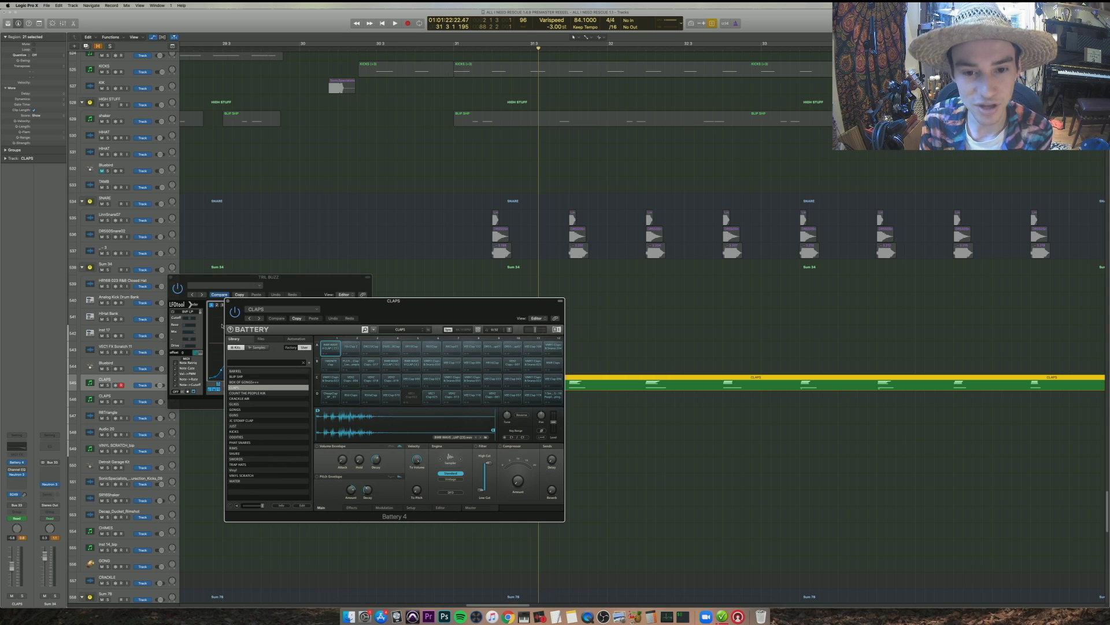
click(227, 304)
- Turn solo off and play the full arrangement from bar 31 to hear the drums in context
key(ctrl+s)
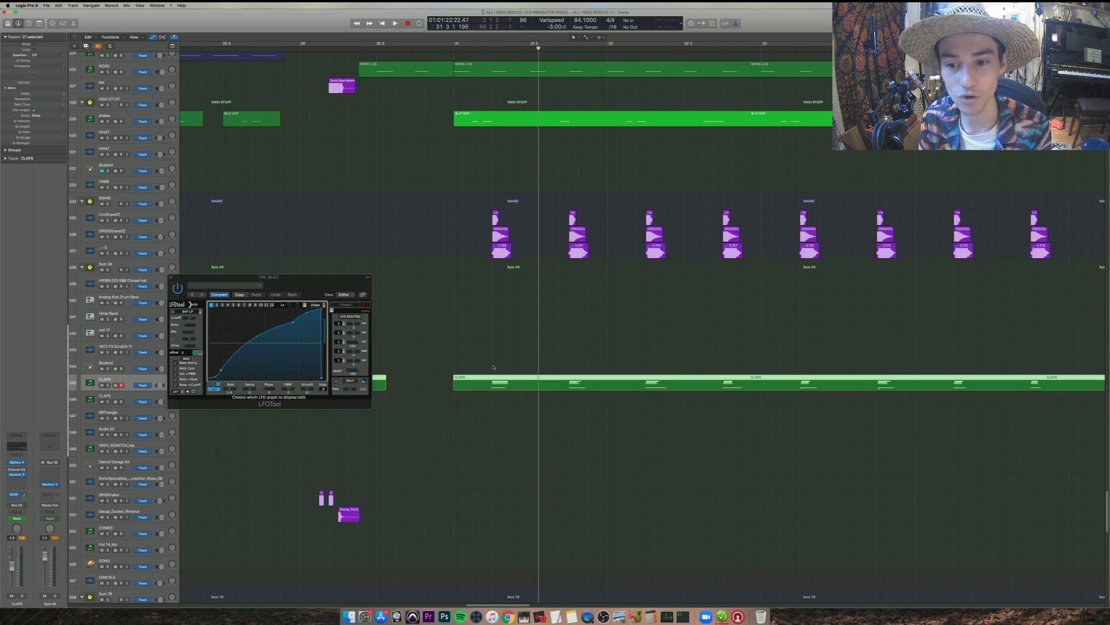
drag(488, 47, 457, 47)
key(space)
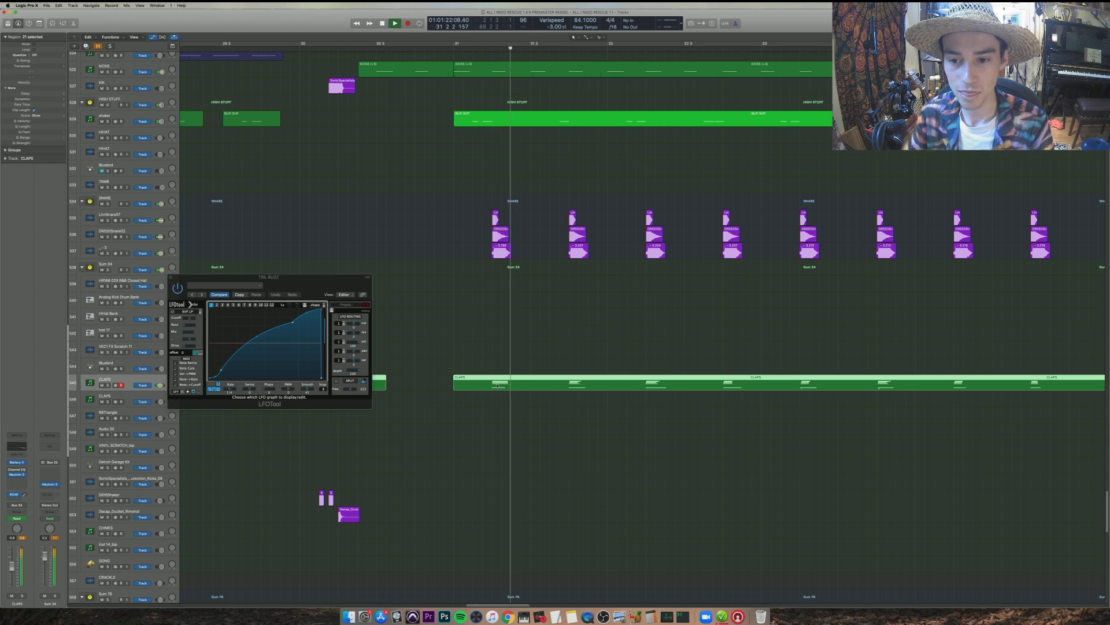
scroll(497, 386, down, 10)
key(space)
scroll(507, 394, down, 6)
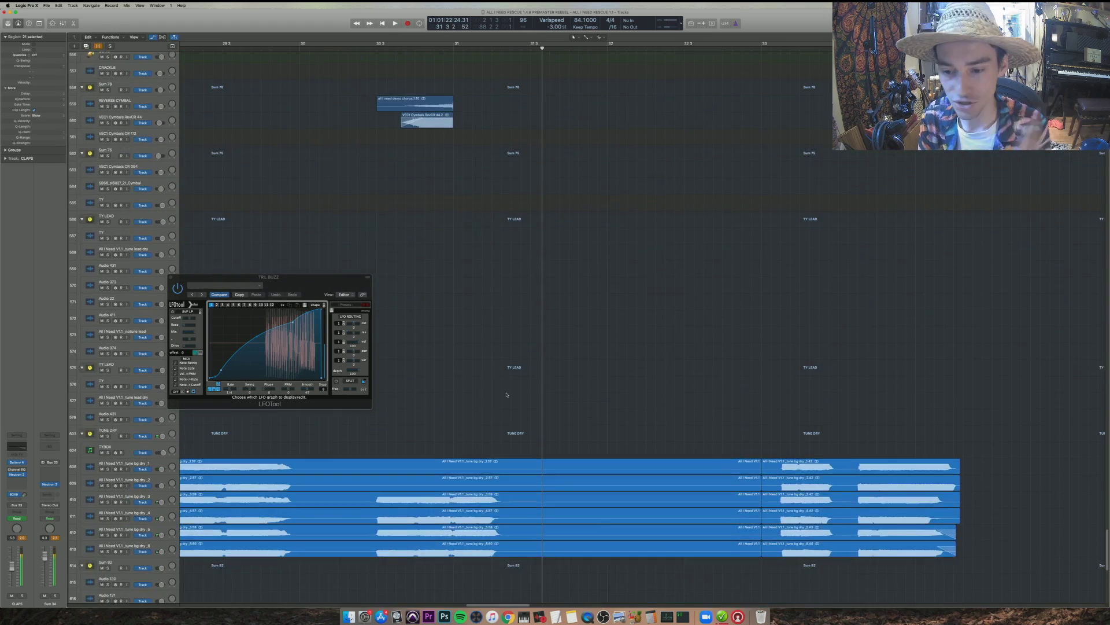
- Close the LFOTool window and look through the vocal stacks for the MAHALIA CHORUS backing vocals
click(171, 278)
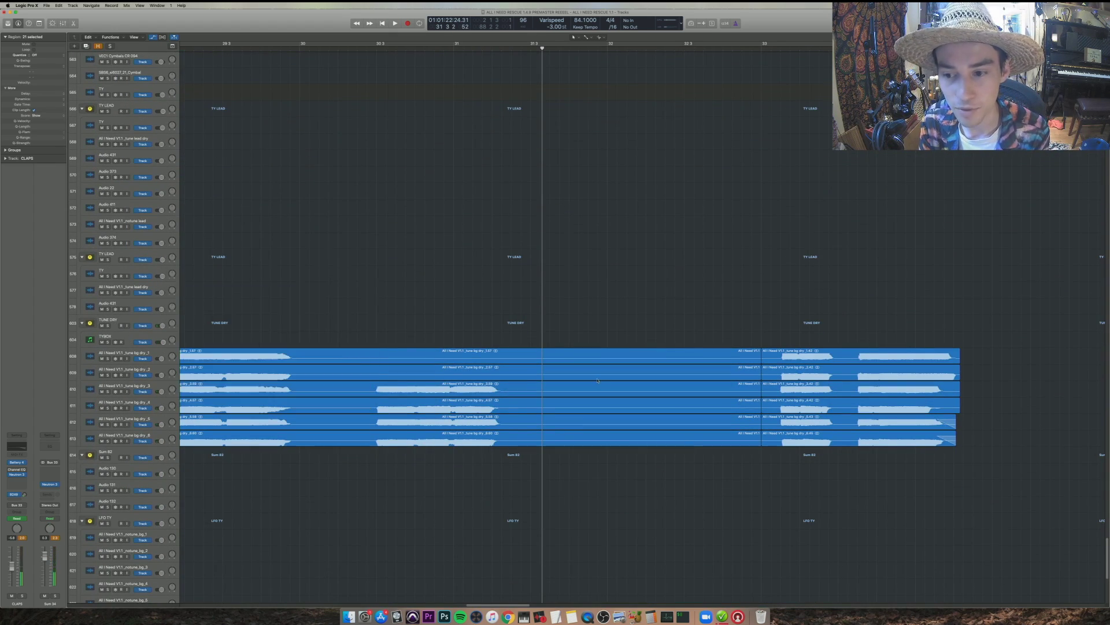
scroll(598, 381, up, 20)
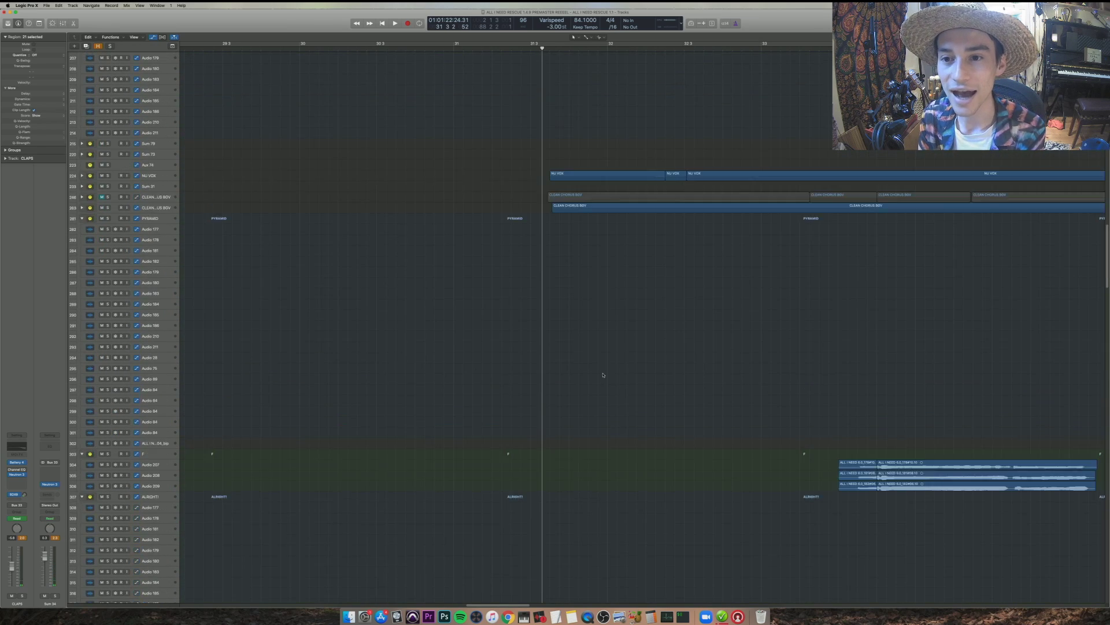
scroll(607, 356, up, 8)
key(super+Left)
key(super+Left)
key(super+Left)
key(super+Left)
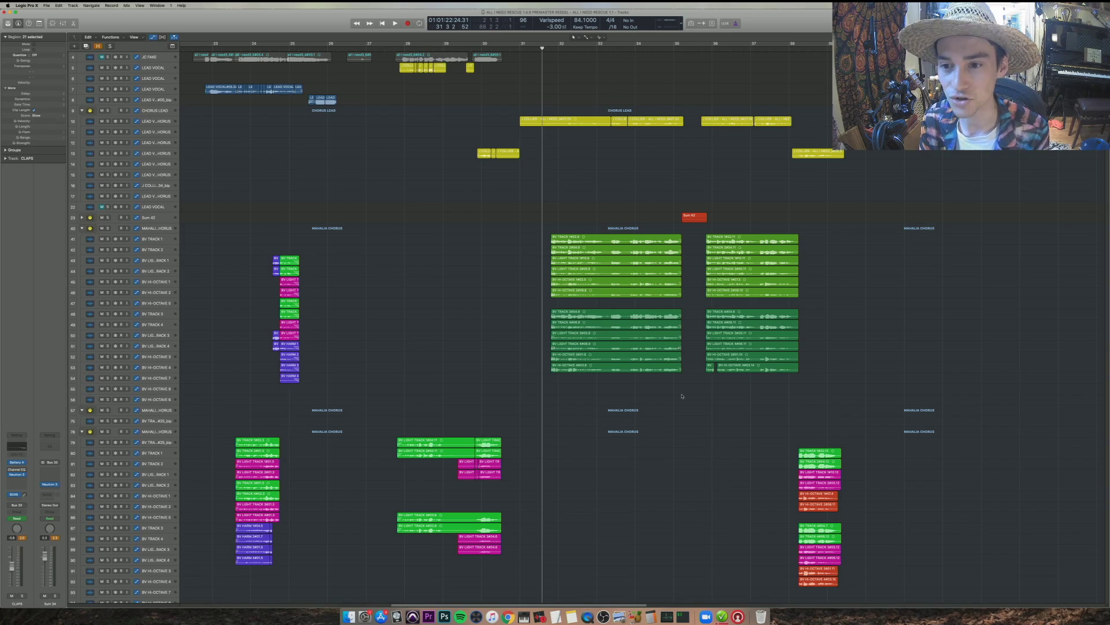
scroll(647, 410, down, 10)
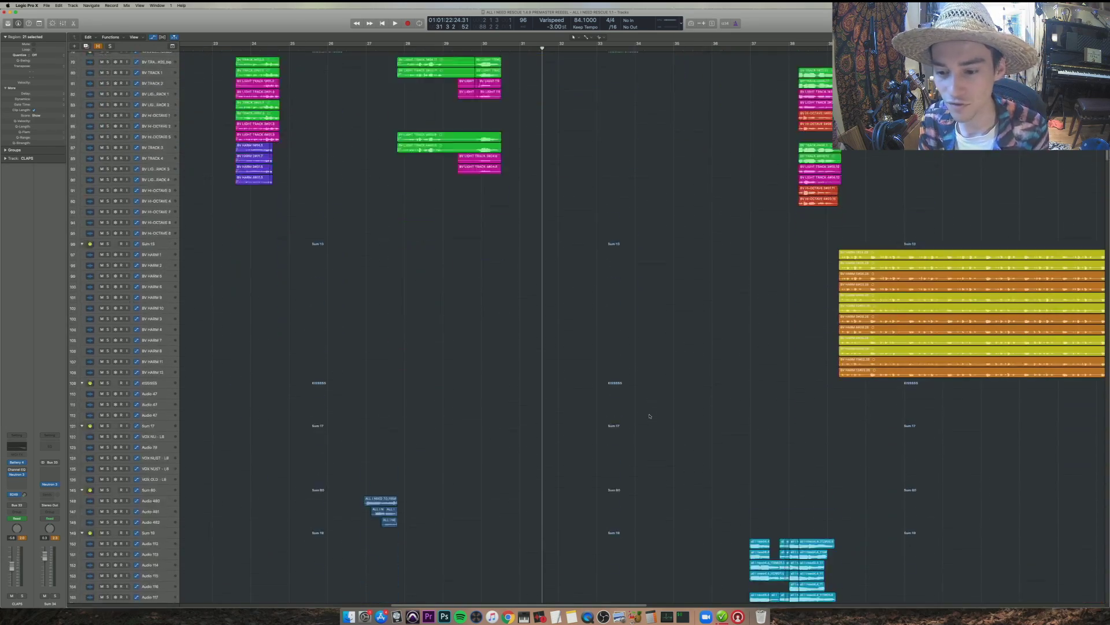
key(super+Up)
key(super+Up)
key(super+Up)
key(super+Up)
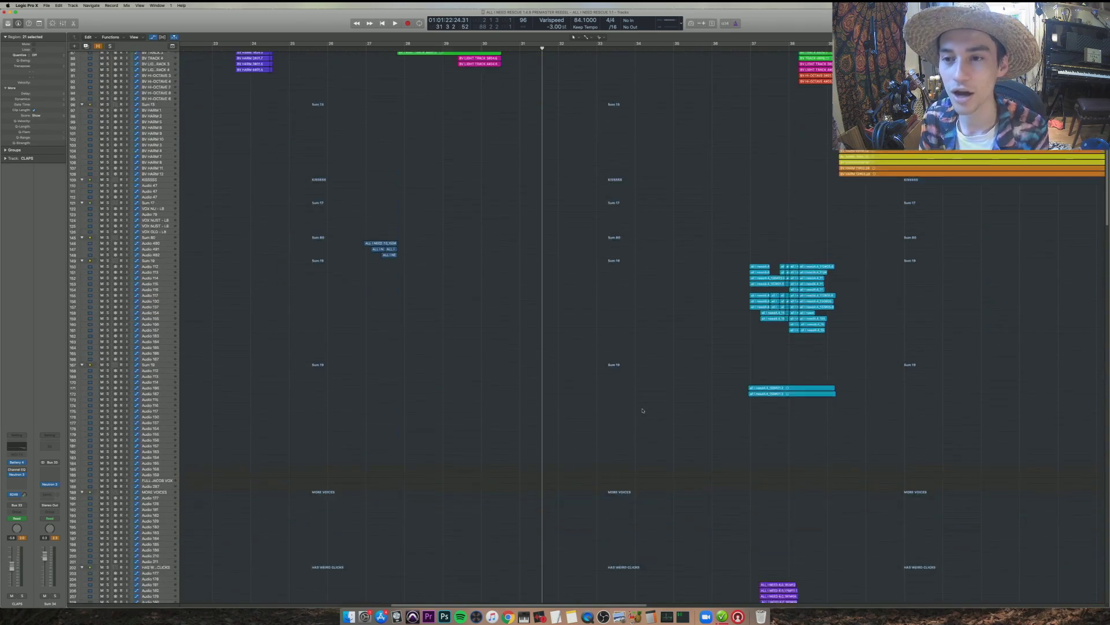
- Solo and play the MAHALIA CHORUS backing vocal regions between bars 31 and 35, enlarging the track height to show their waveforms
scroll(645, 411, up, 6)
drag(636, 288, 568, 123)
key(ctrl+s)
key(space)
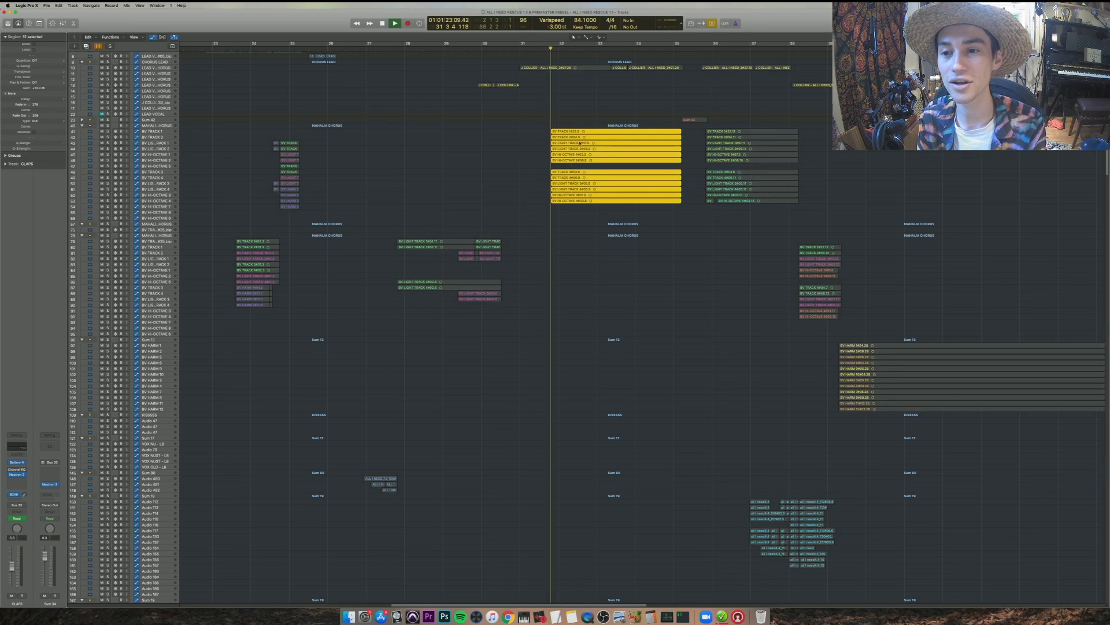
key(super+Down)
key(super+Down)
key(super+Down)
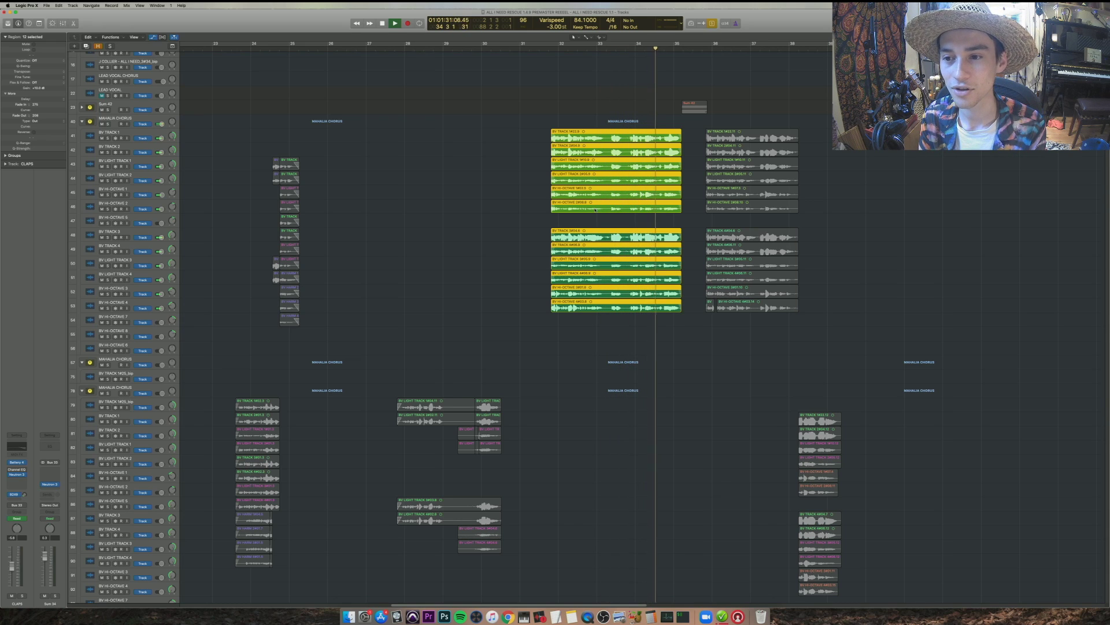
key(space)
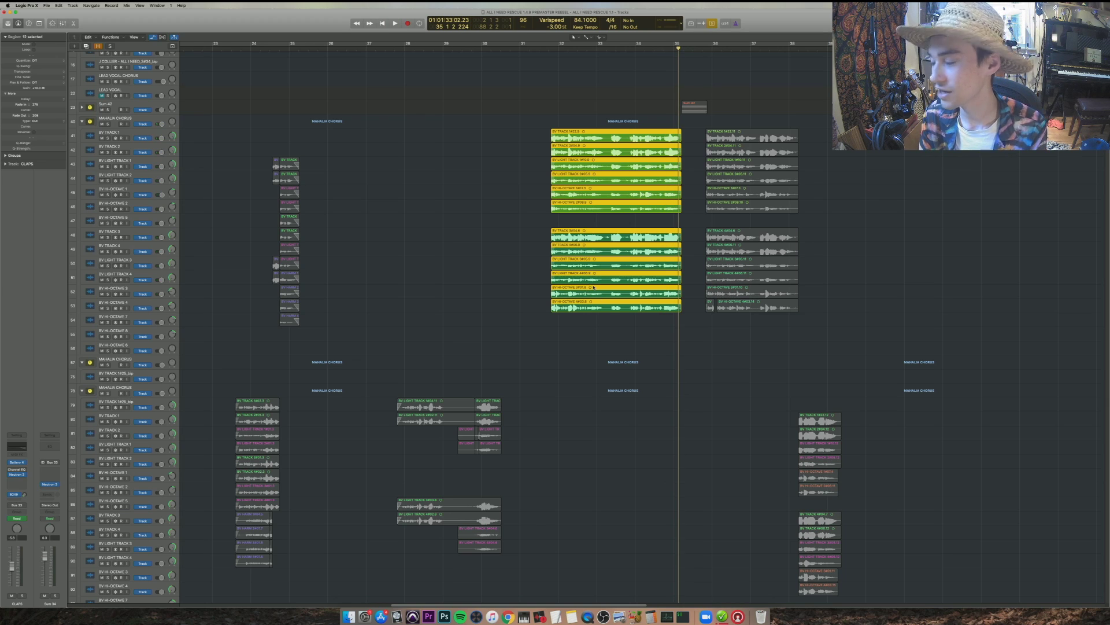
- Mute the LEAD VOCAL track holding the blue regions around bars 23 to 25 during playback
scroll(579, 395, down, 20)
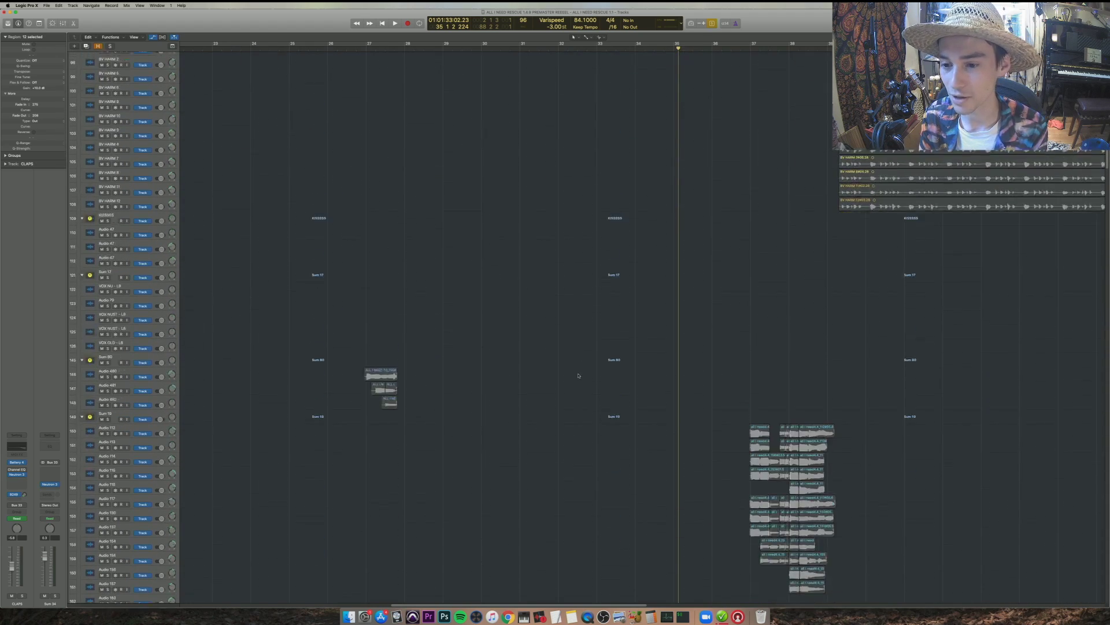
scroll(580, 366, down, 15)
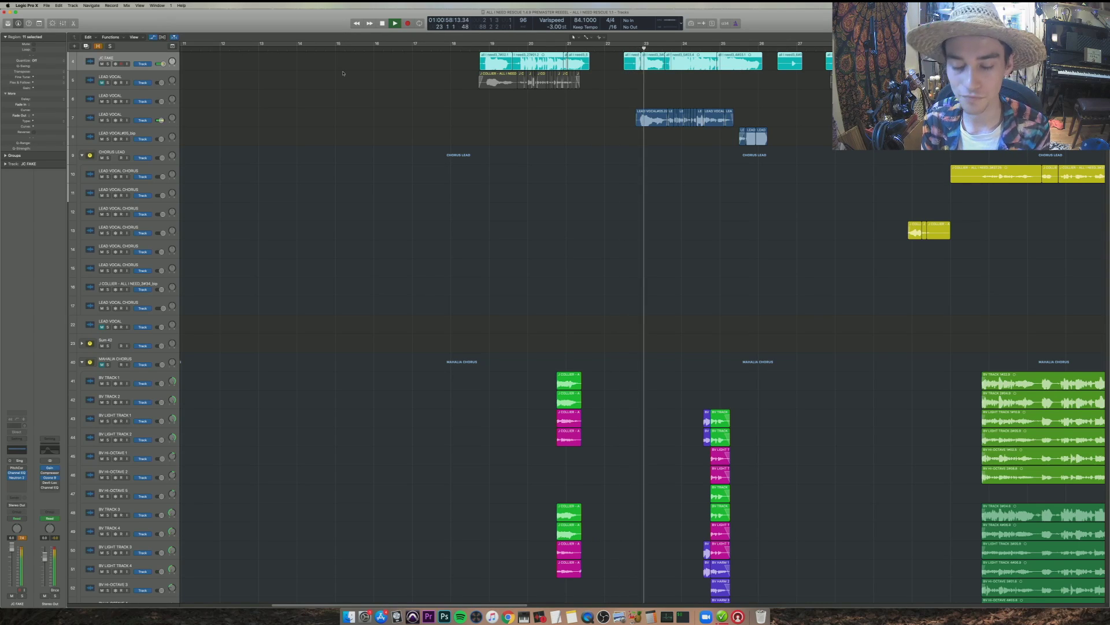
click(102, 121)
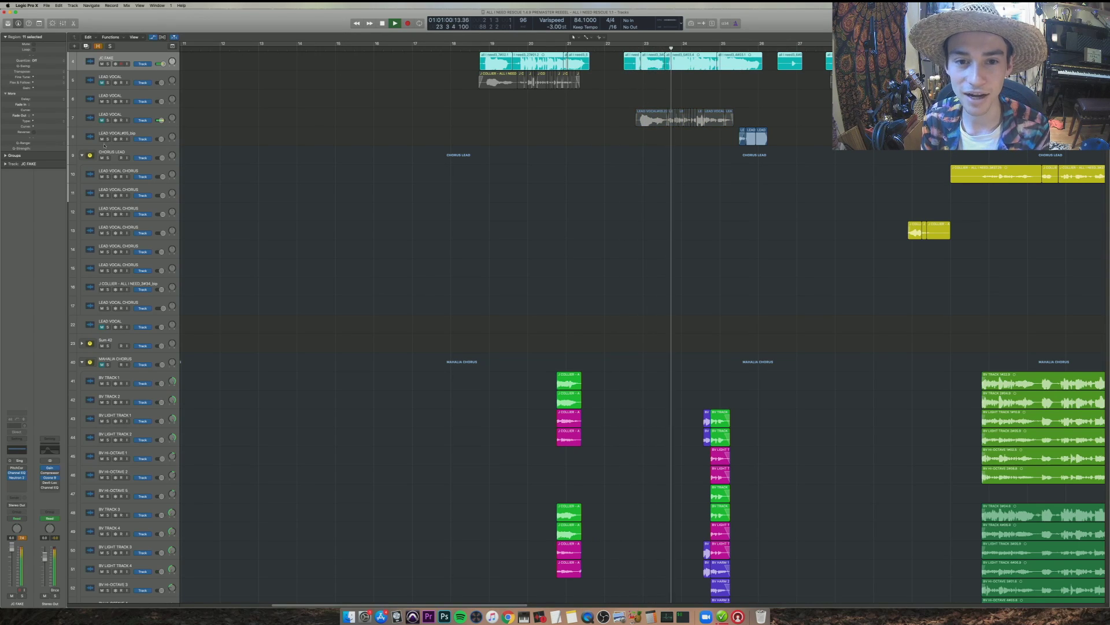
- Mute the LEAD VOCAL track with the short blue regions around bar 25 and stop playback
click(102, 139)
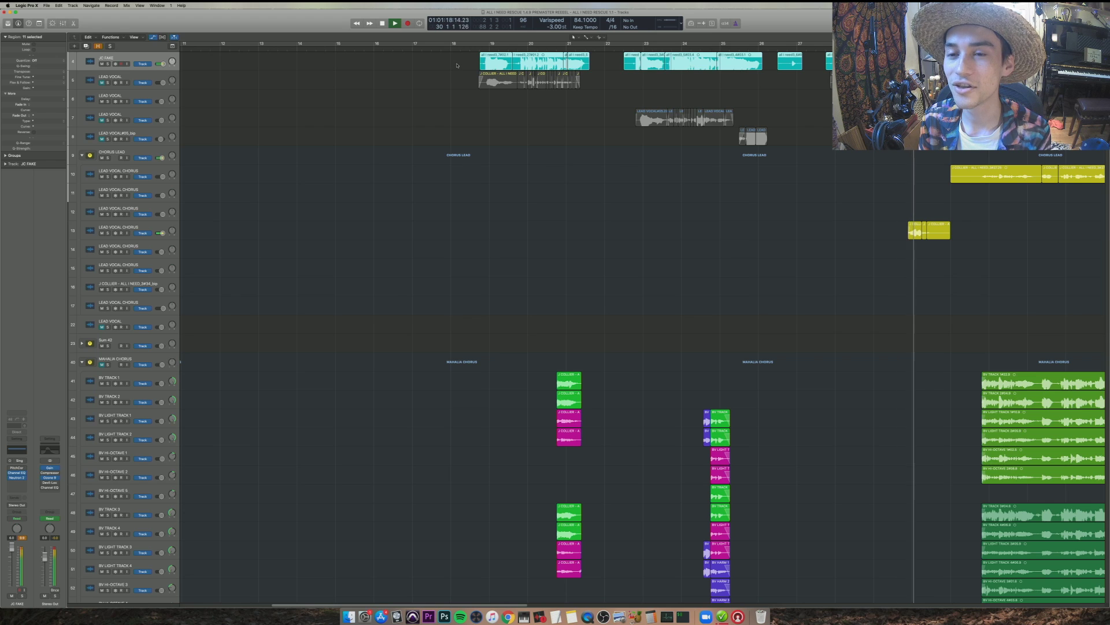
key(space)
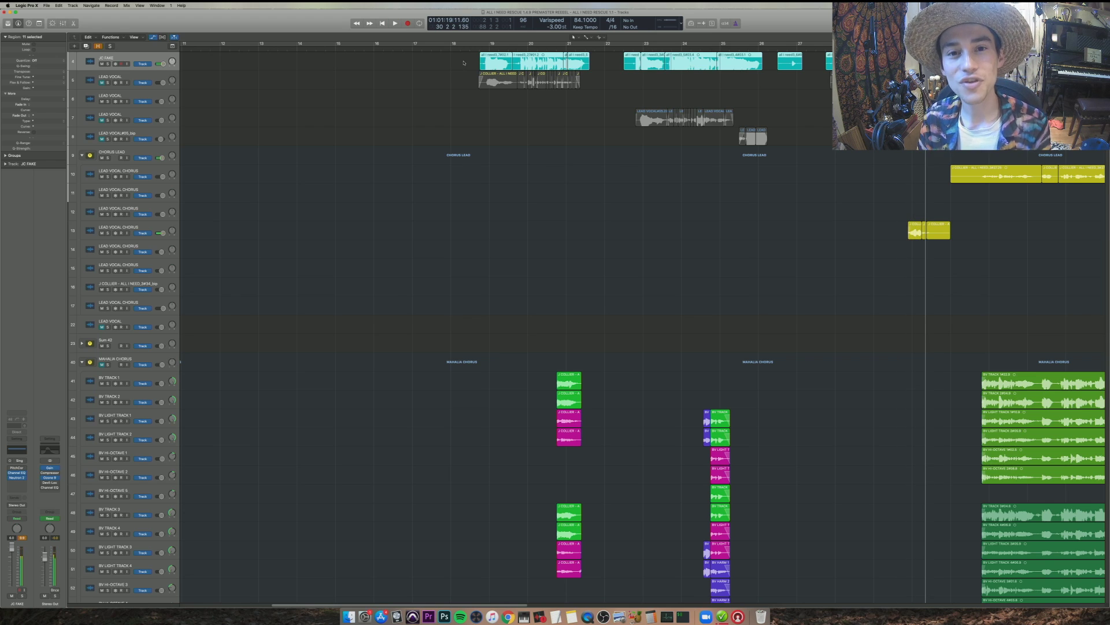
- Solo and play the four JC FAKE regions between bars 18 and 21, turn solo off and return to bar 19
drag(462, 63, 594, 62)
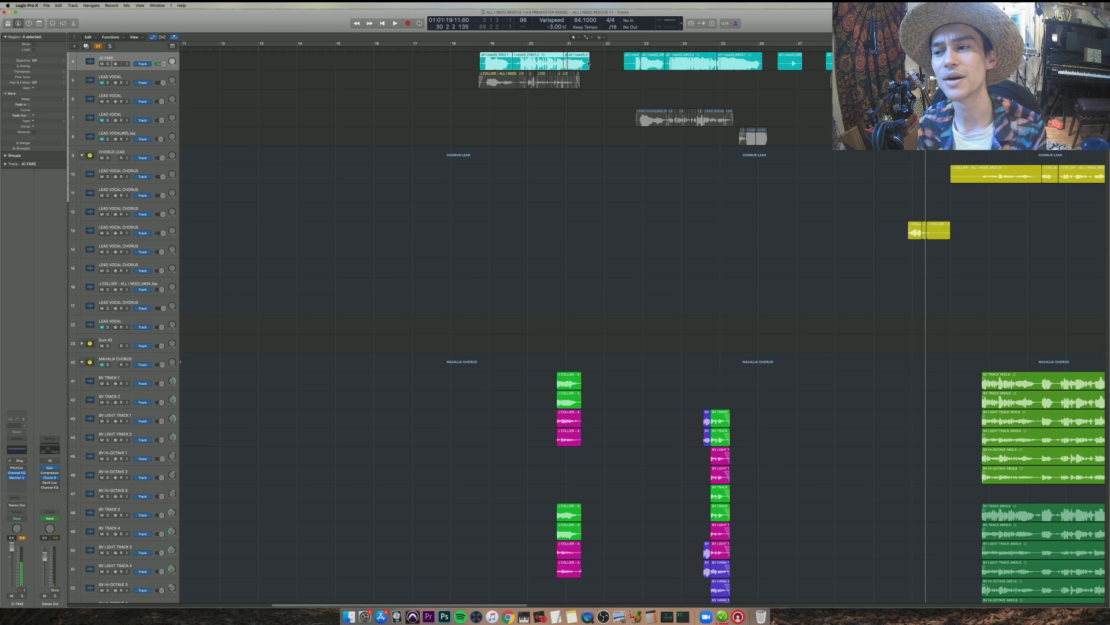
key(ctrl+s)
key(shift+Return)
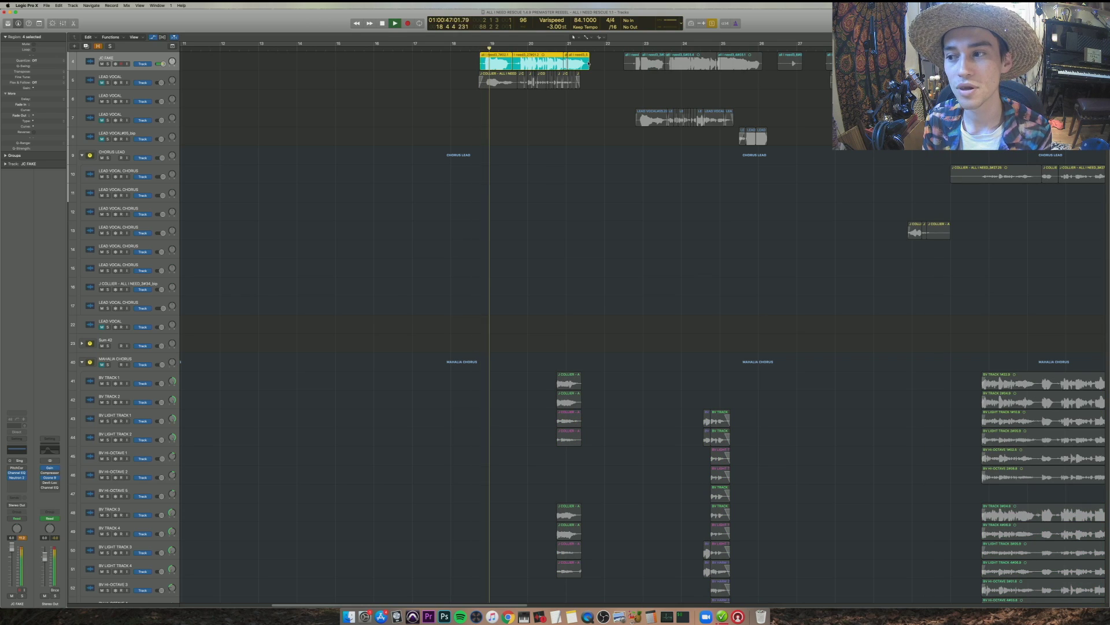
key(space)
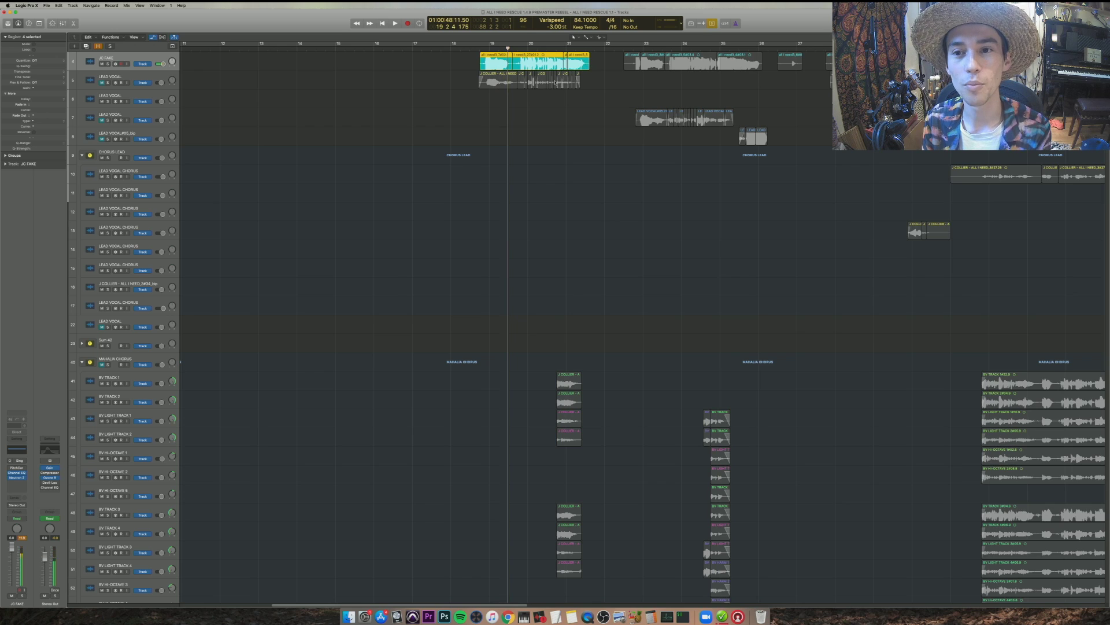
key(ctrl+s)
key(comma)
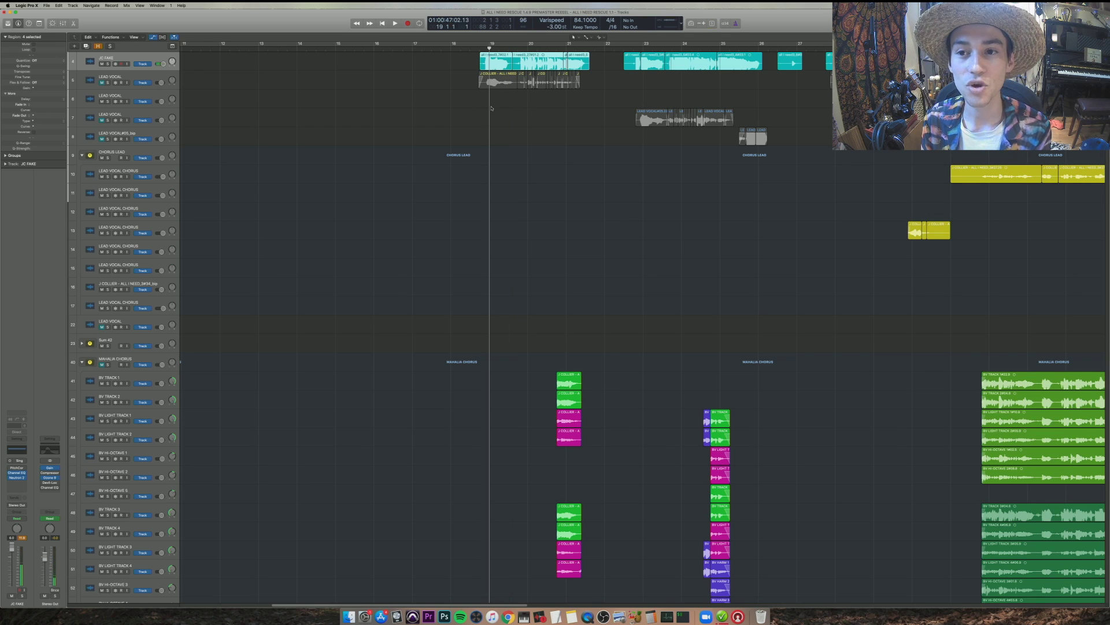
- Compare the JC FAKE vocal from bar 19 in solo with the same passage in the full arrangement
key(ctrl+s)
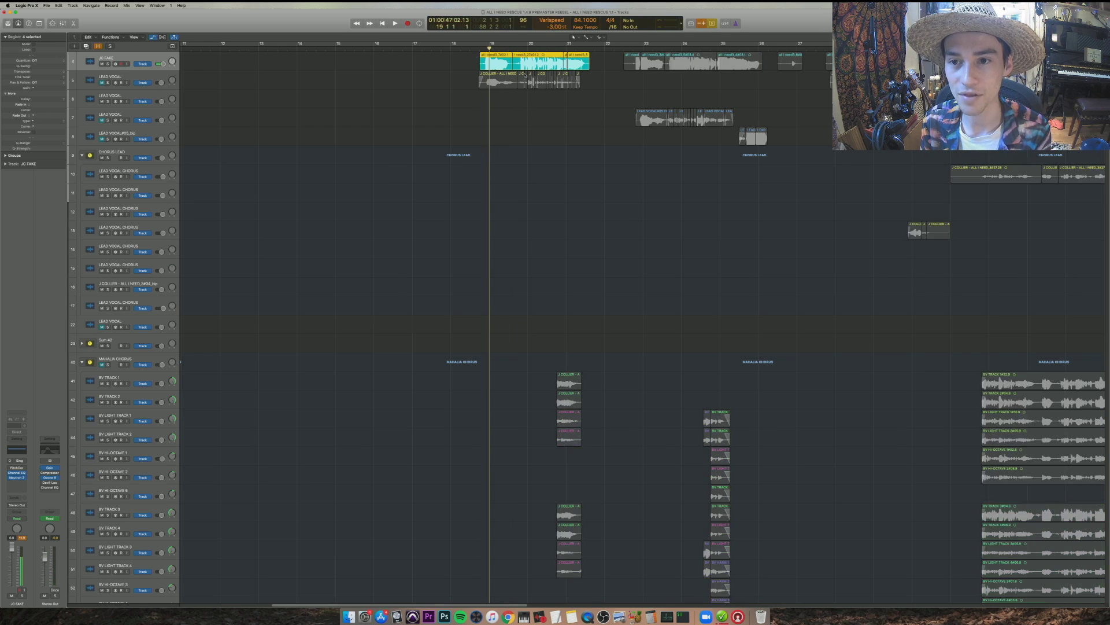
key(space)
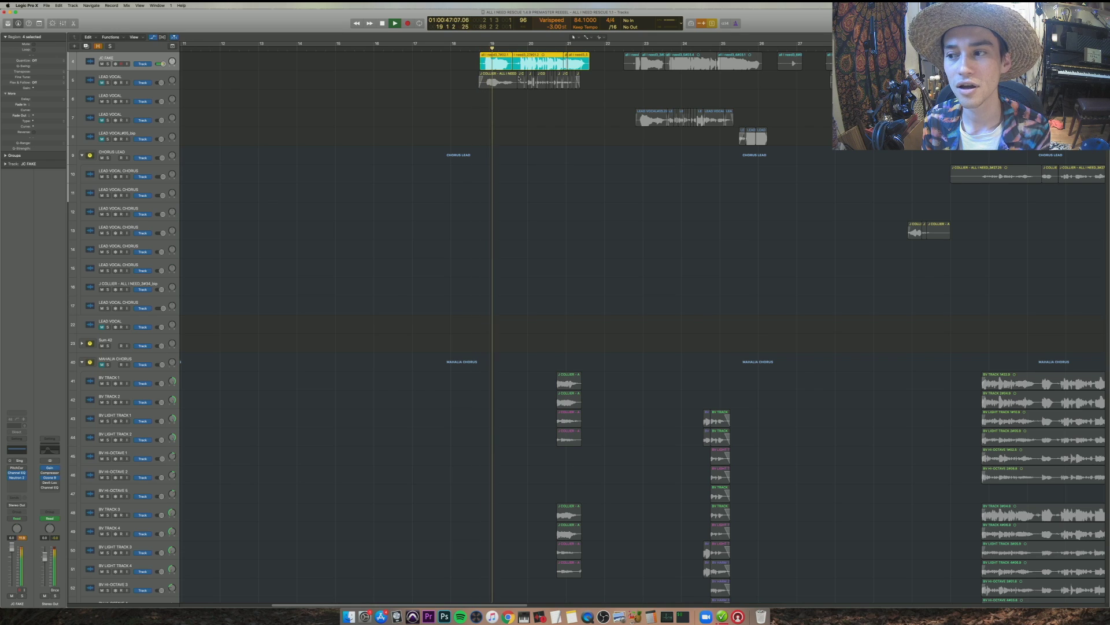
key(space)
key(ctrl+s)
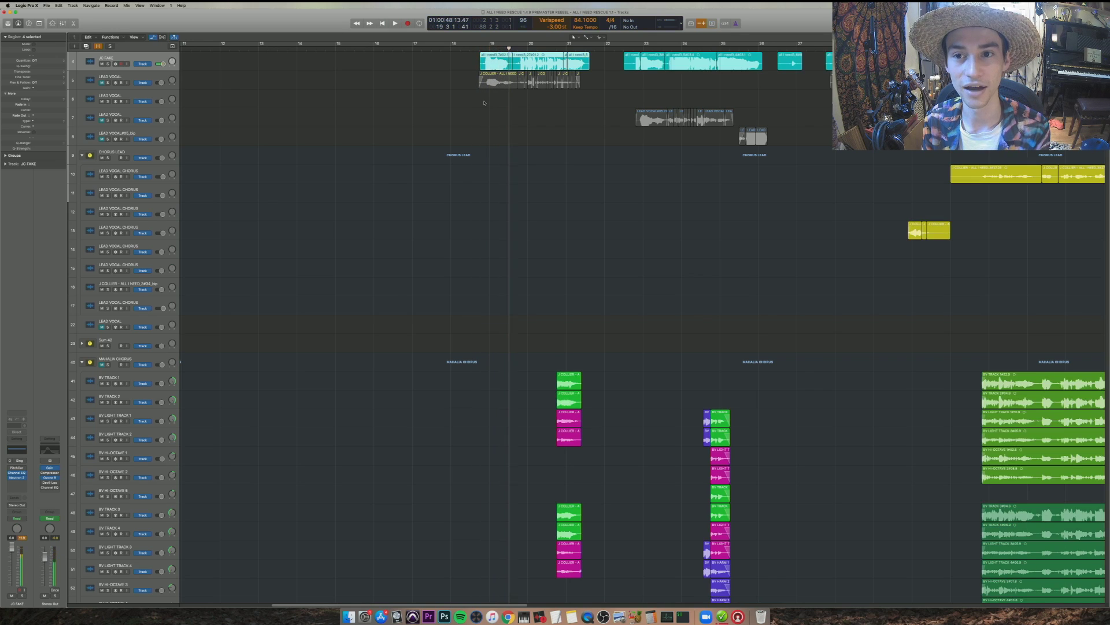
shift+click(485, 102)
key(space)
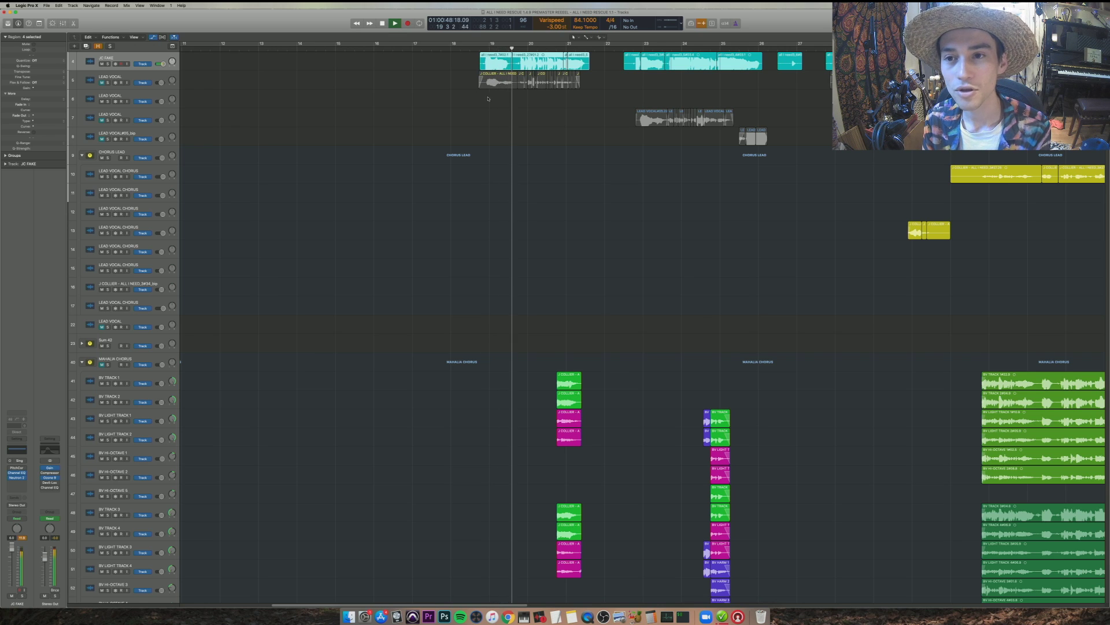
key(space)
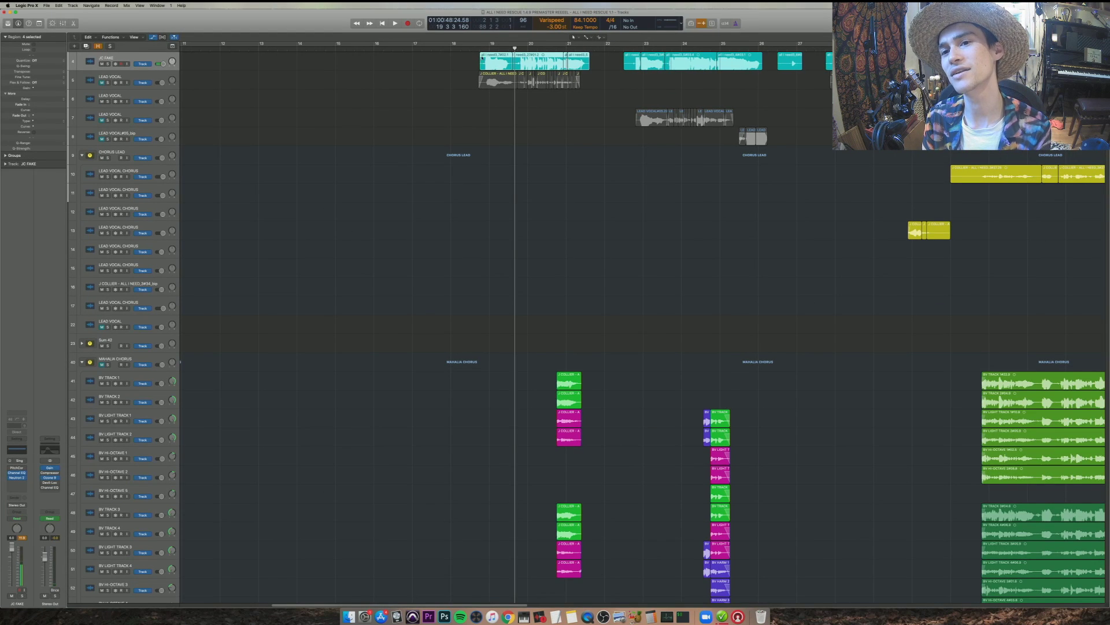
- Return to bar 19 and play the soloed JC FAKE regions in short sections through to bar 21
click(486, 49)
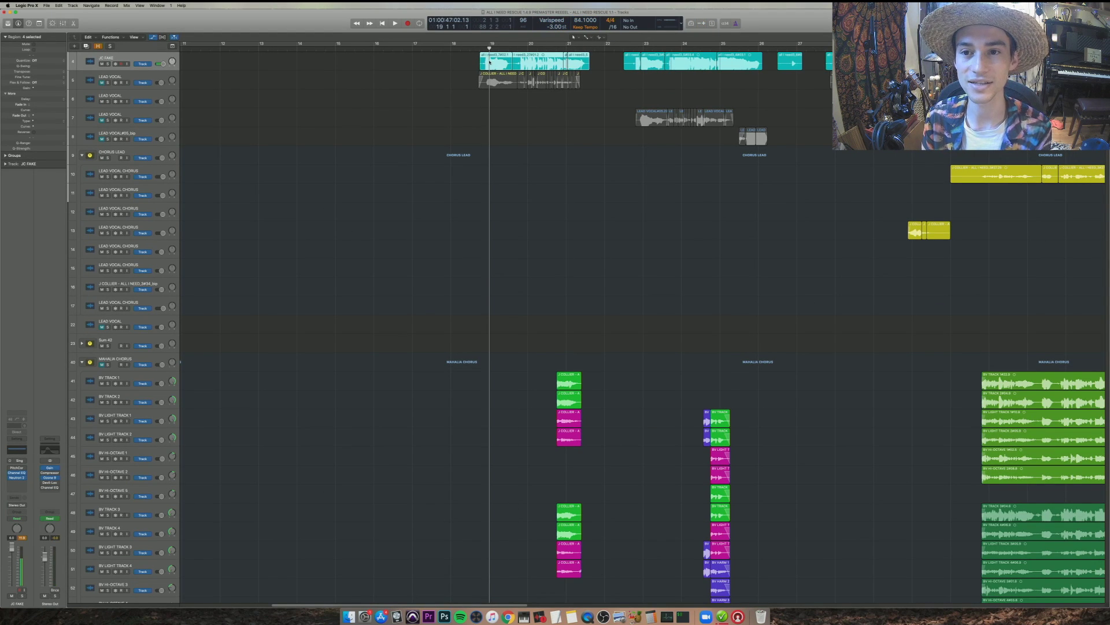
click(489, 62)
key(space)
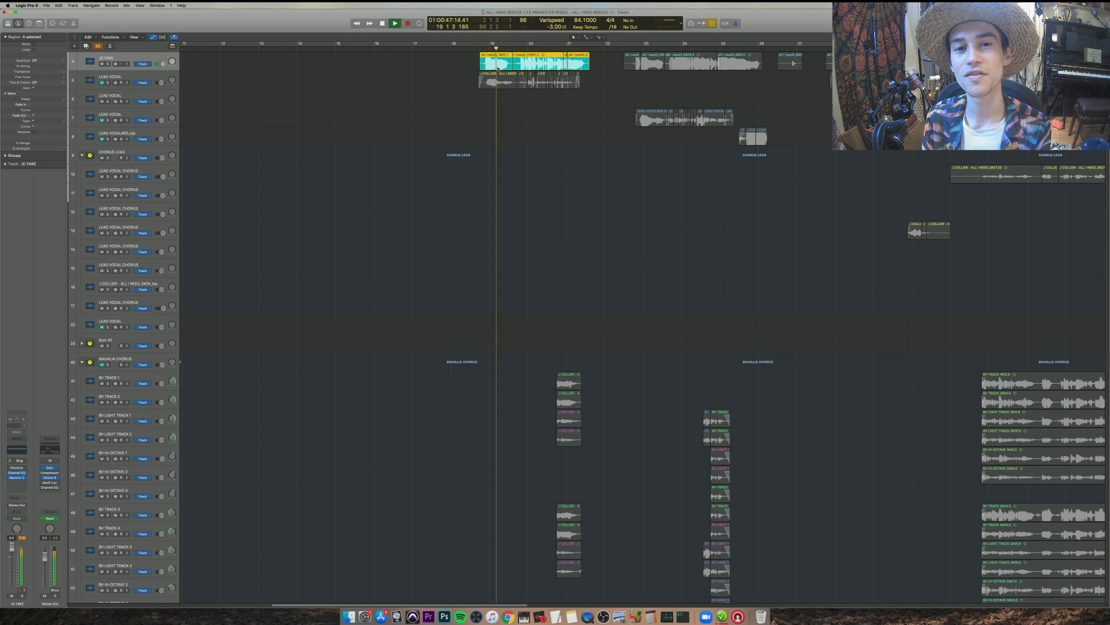
key(space)
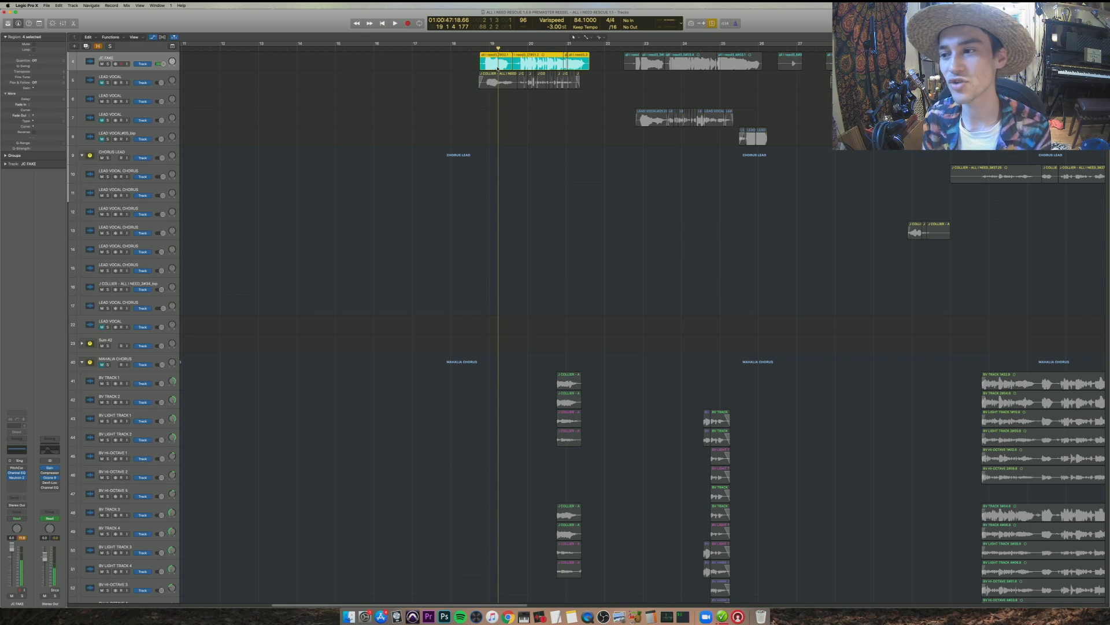
key(space)
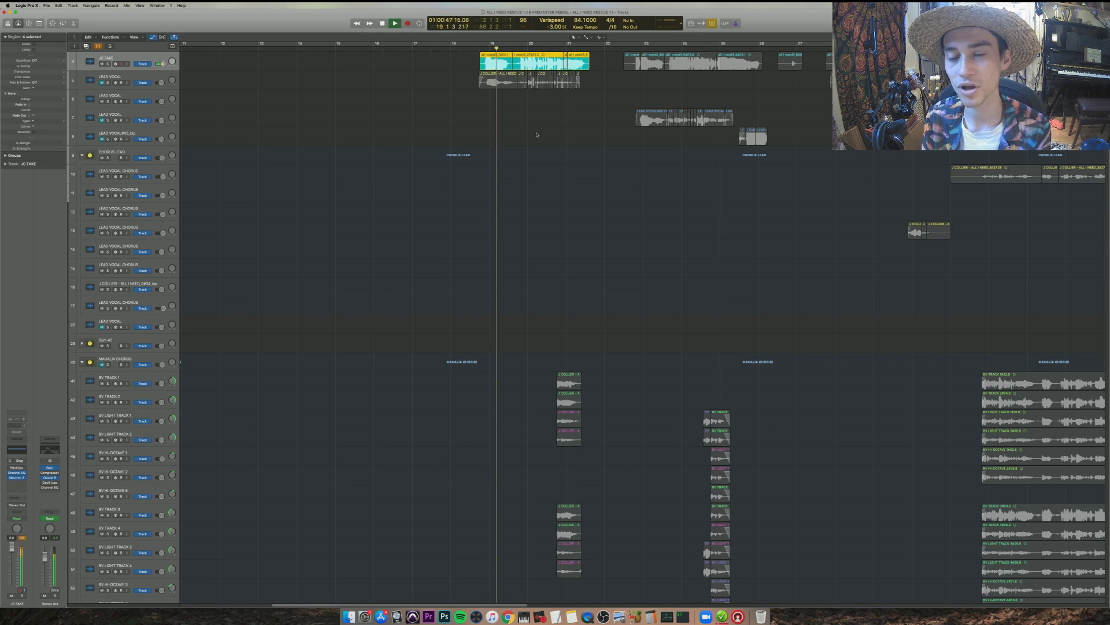
key(space)
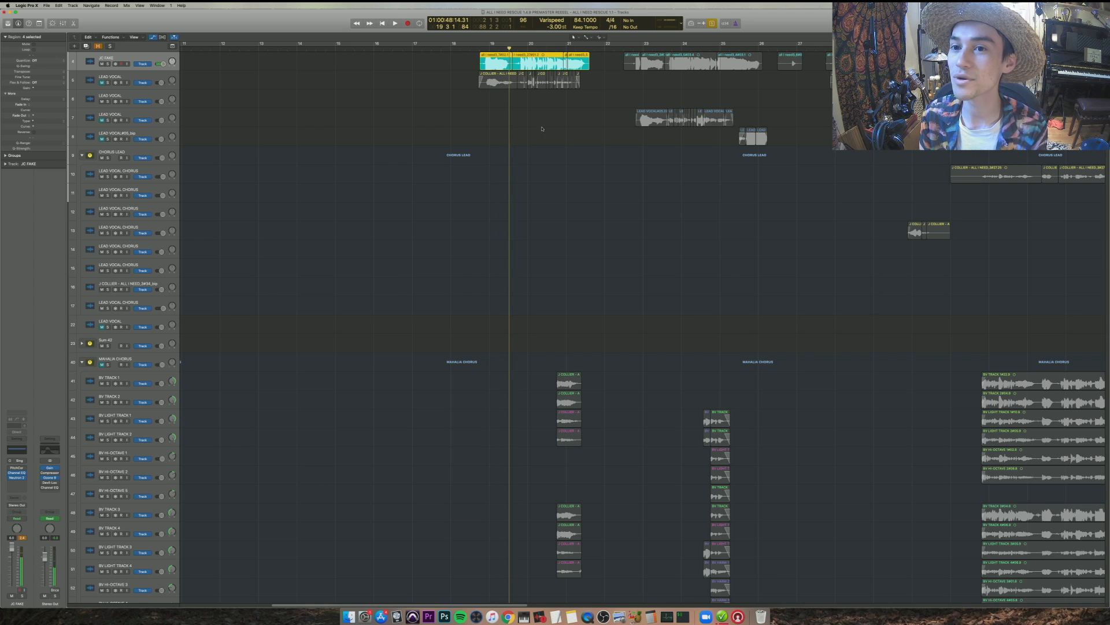
key(.)
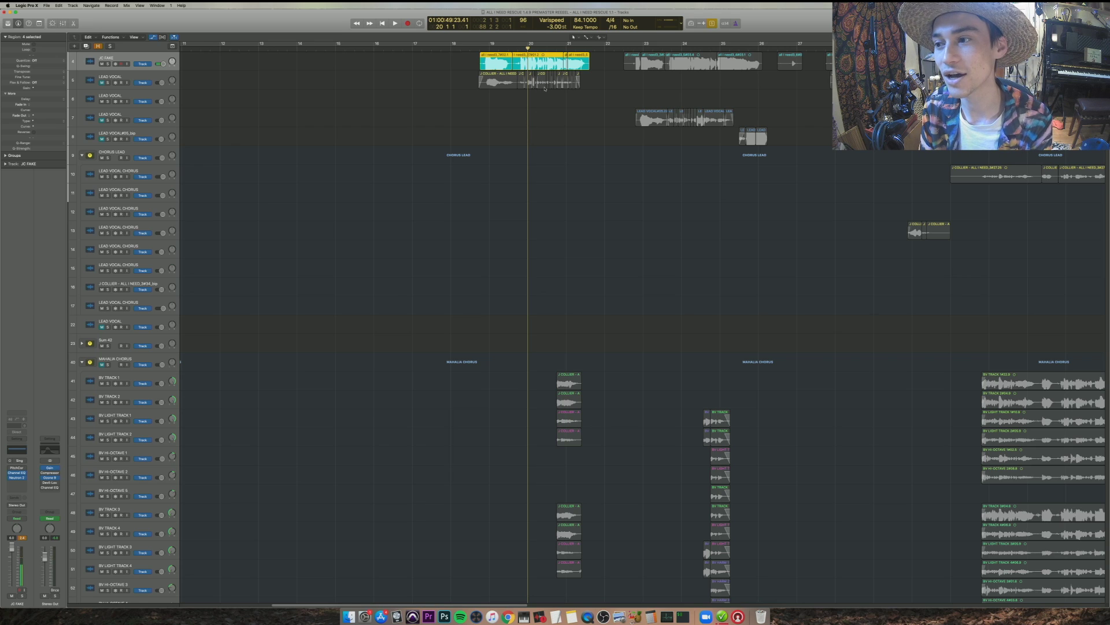
key(space)
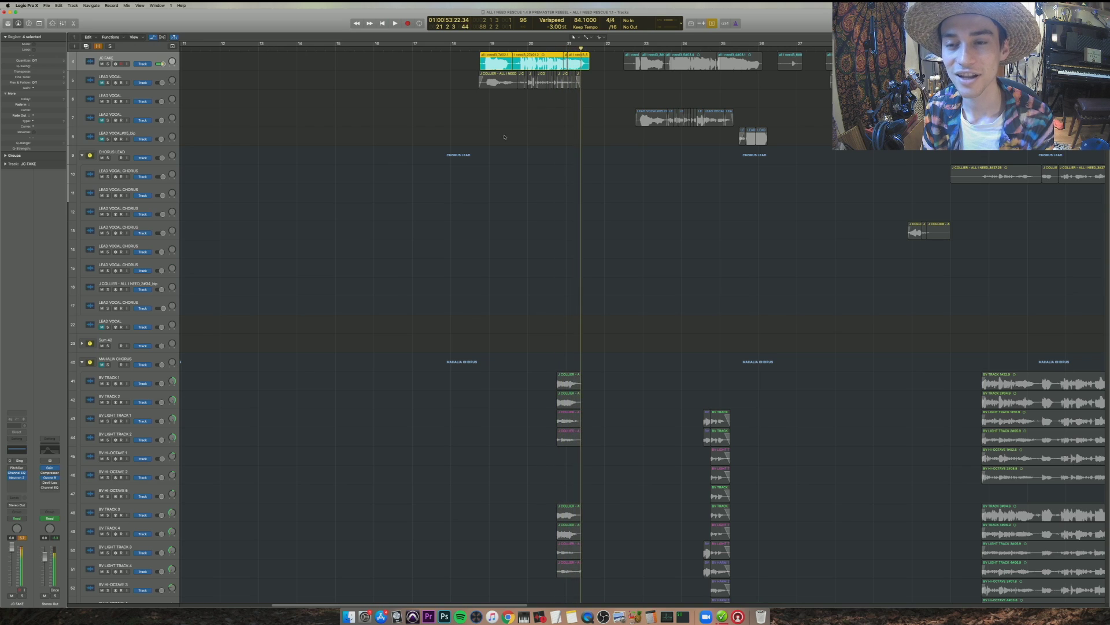
- Turn solo off, mute JC FAKE, unmute the LEAD VOCAL track beneath it and play the passage through to bar 21
key(ctrl+s)
key(space)
key(space)
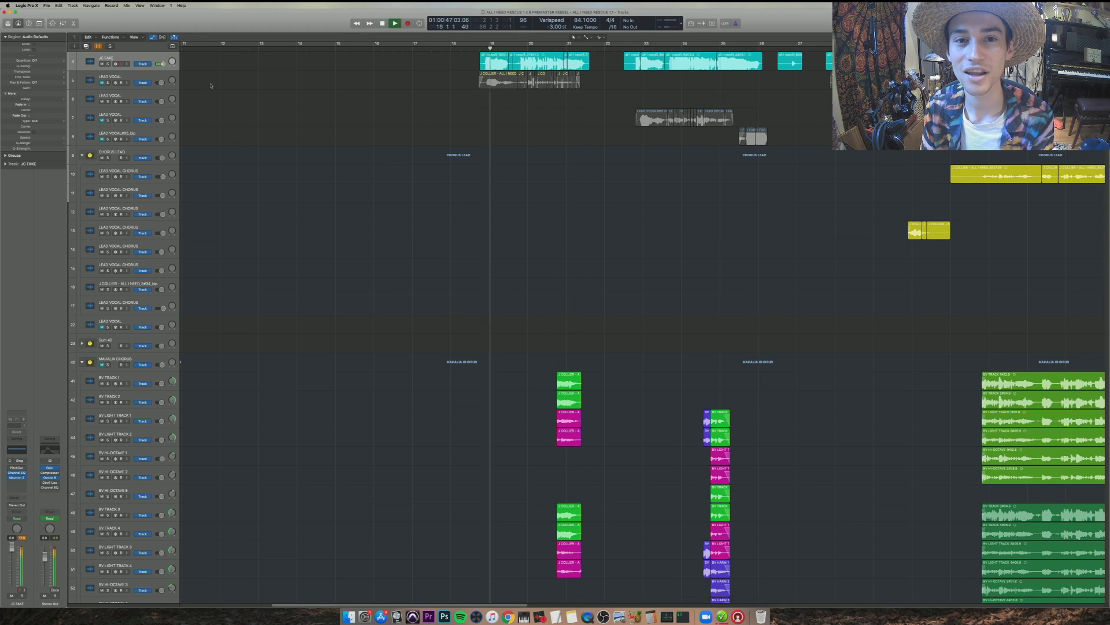
key(space)
click(102, 63)
click(138, 84)
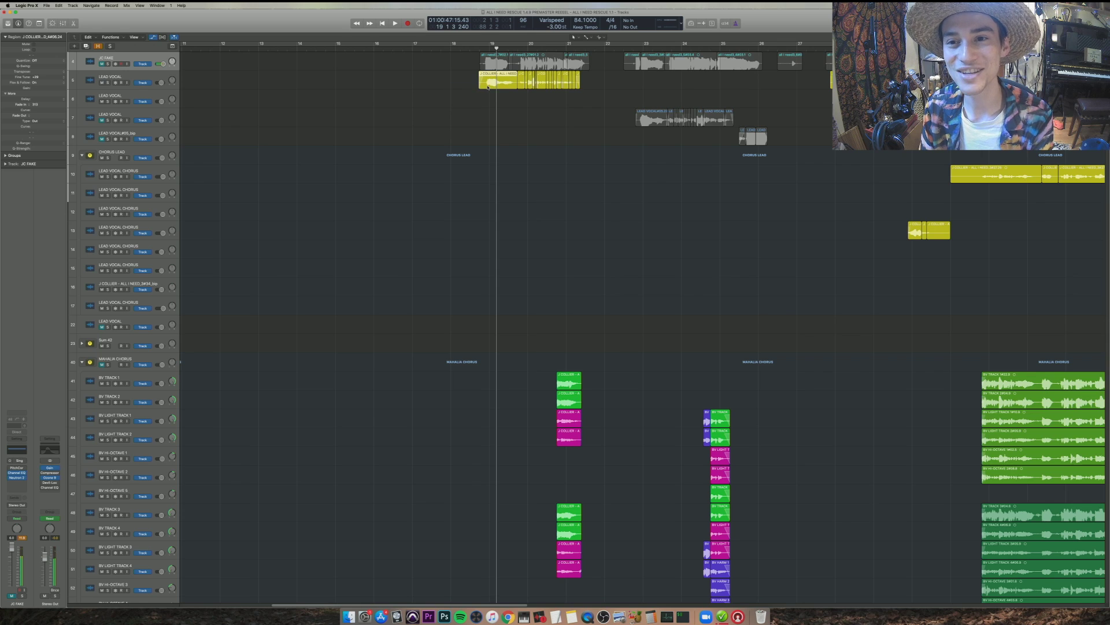
key(shift+space)
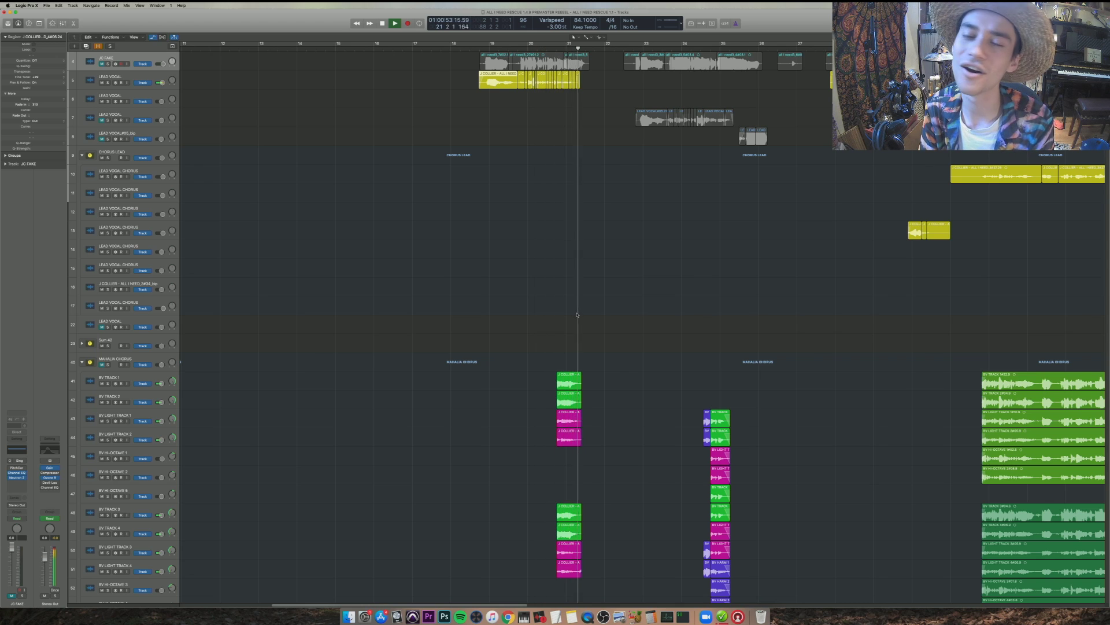
key(space)
- Solo and play the eight backing vocal regions around bar 21 in the upper MAHALIA CHORUS stack
scroll(620, 332, down, 4)
key(super+Left)
key(super+Left)
key(super+Left)
key(super+Up)
key(super+Up)
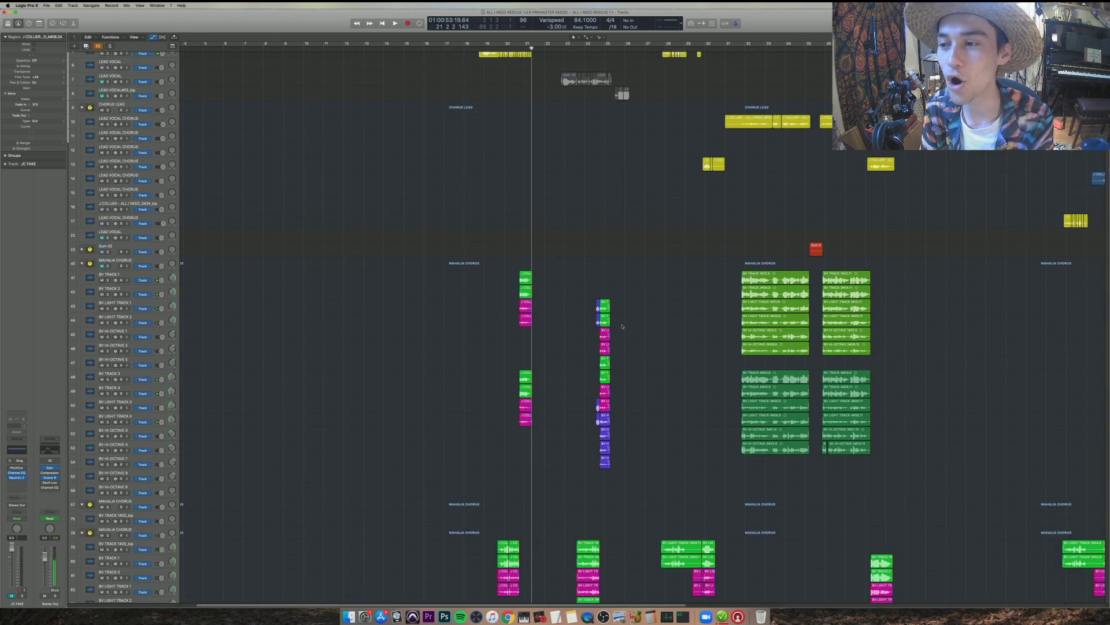
key(super+Up)
key(super+Up)
key(super+Up)
drag(569, 324, 513, 194)
key(ctrl+s)
key(shift+space)
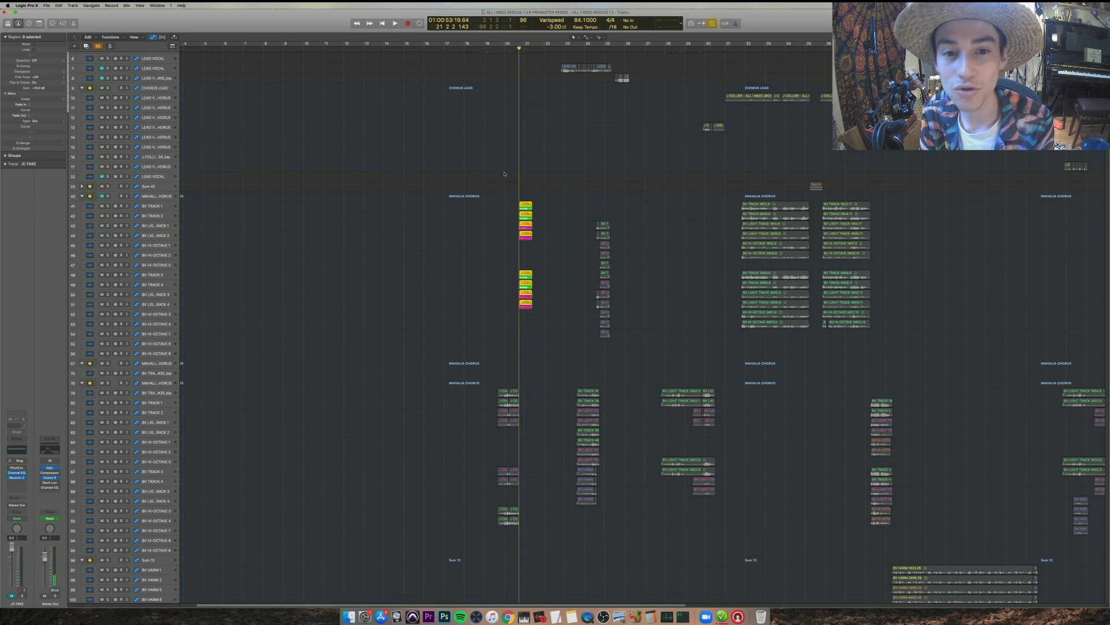
- Play the lower MAHALIA CHORUS backing vocals around bar 20 in solo together with the upper stack's regions around bar 21
drag(533, 538, 482, 369)
key(shift+space)
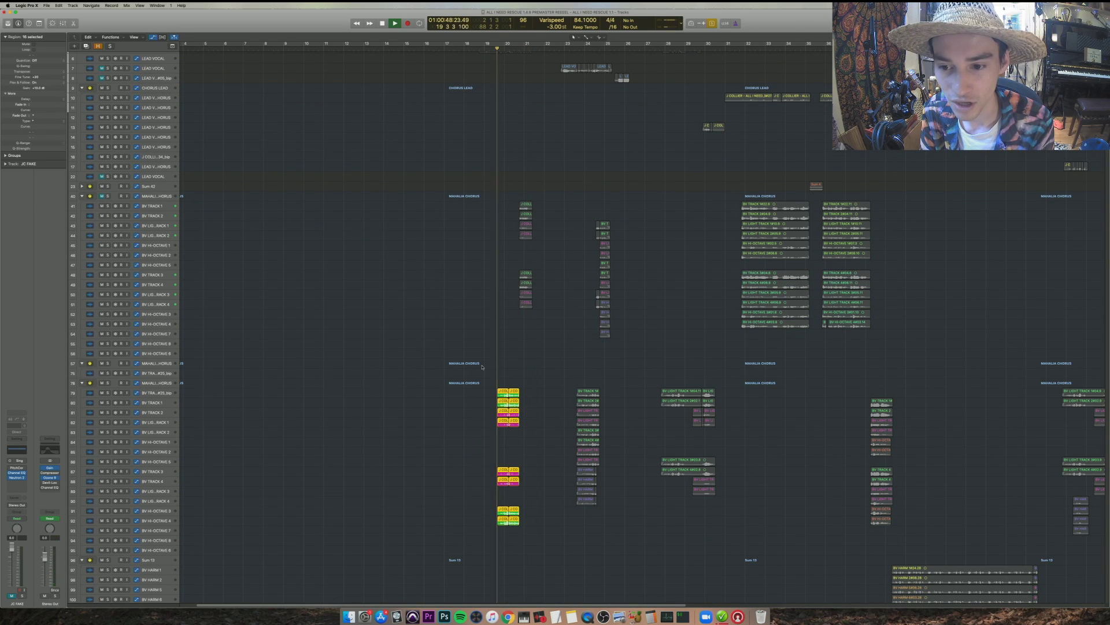
drag(543, 321, 517, 188)
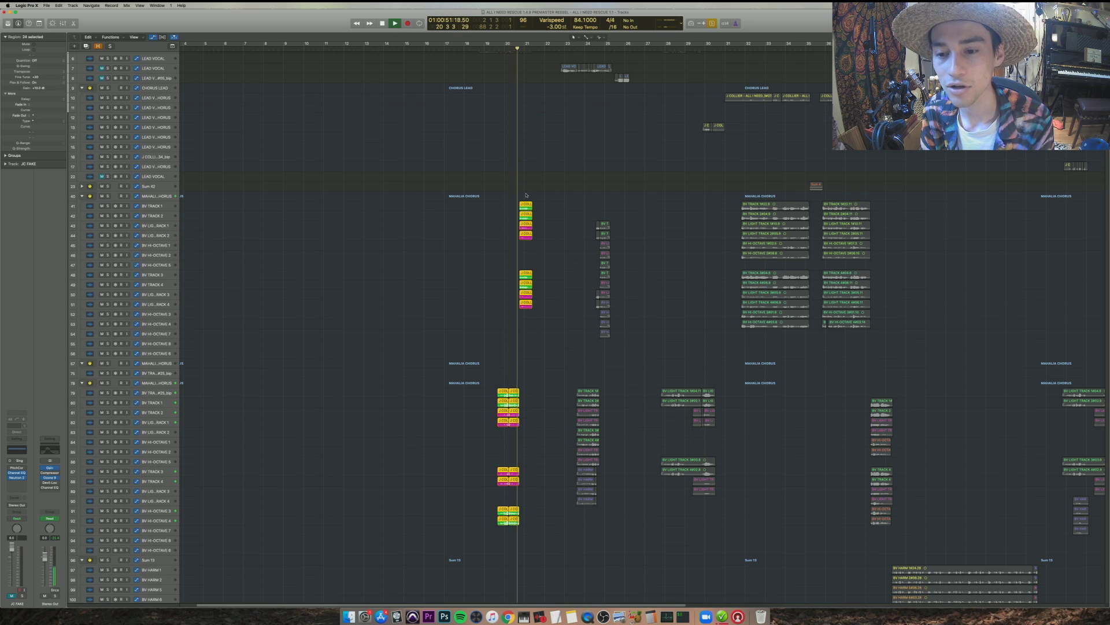
key(space)
- Solo and play the LEAD VOCAL regions between bars 18 and 21
scroll(468, 174, up, 2)
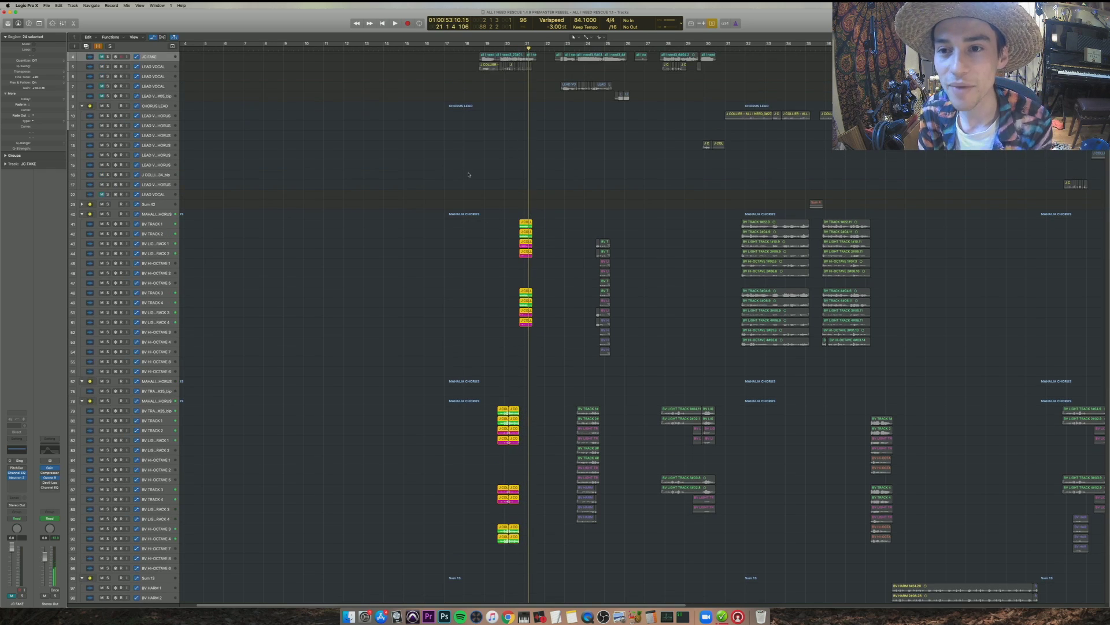
drag(472, 61, 554, 65)
key(shift+space)
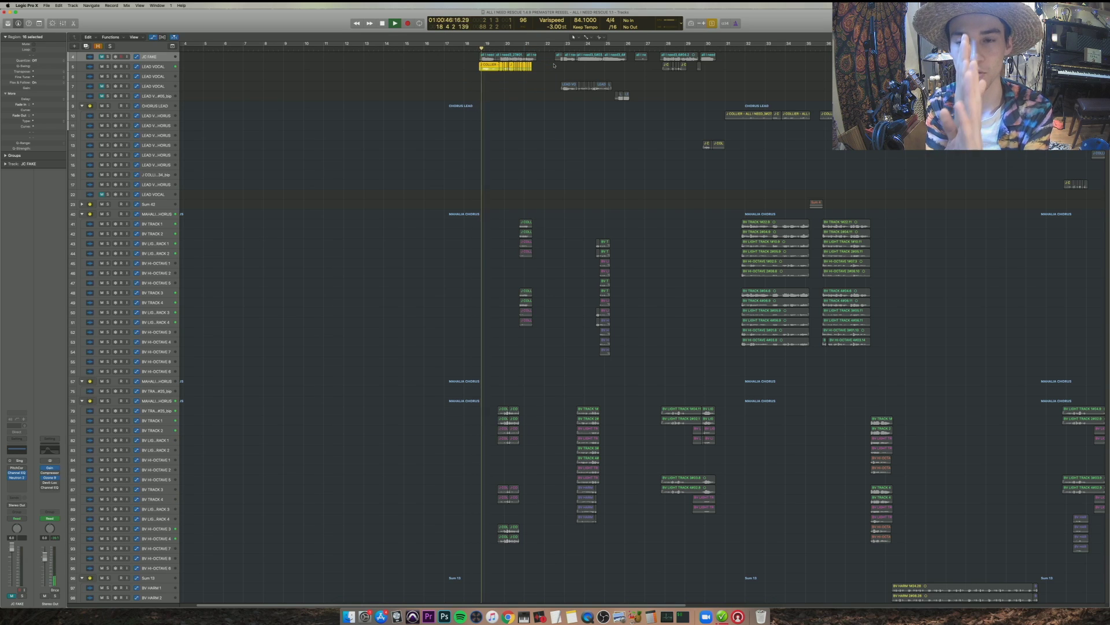
- Go through the lower MAHALIA CHORUS tracks from BV TRACK 1 to BV HI-OCTAVE 4 and examine their channel strips
scroll(526, 425, down, 5)
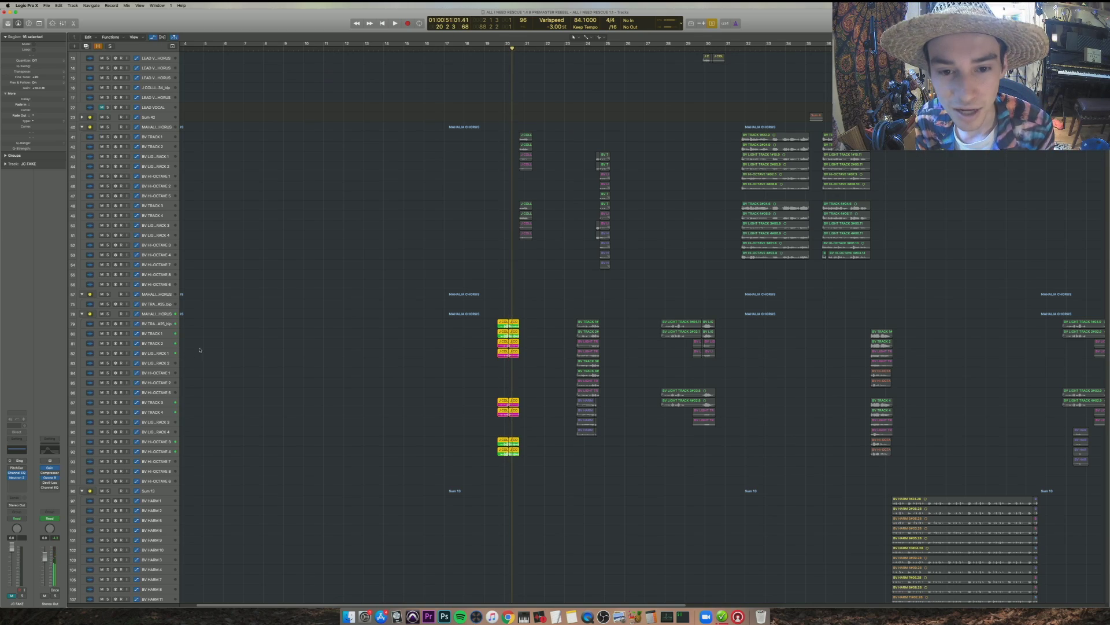
click(176, 337)
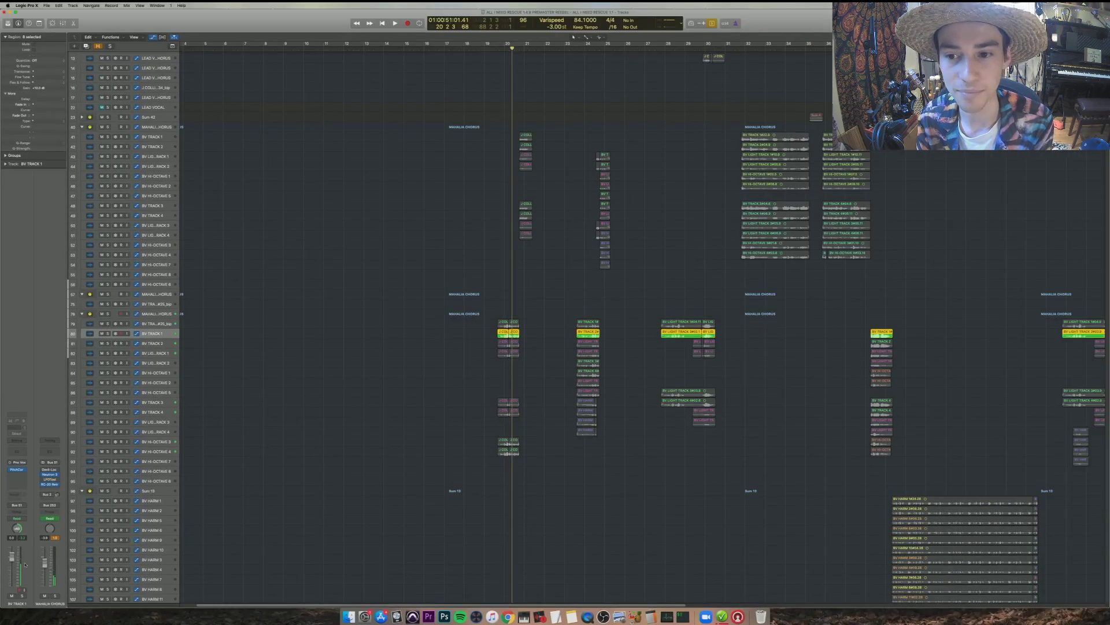
key(Up)
key(Down)
key(Down)
key(Down)
key(Down)
key(Down)
key(Down)
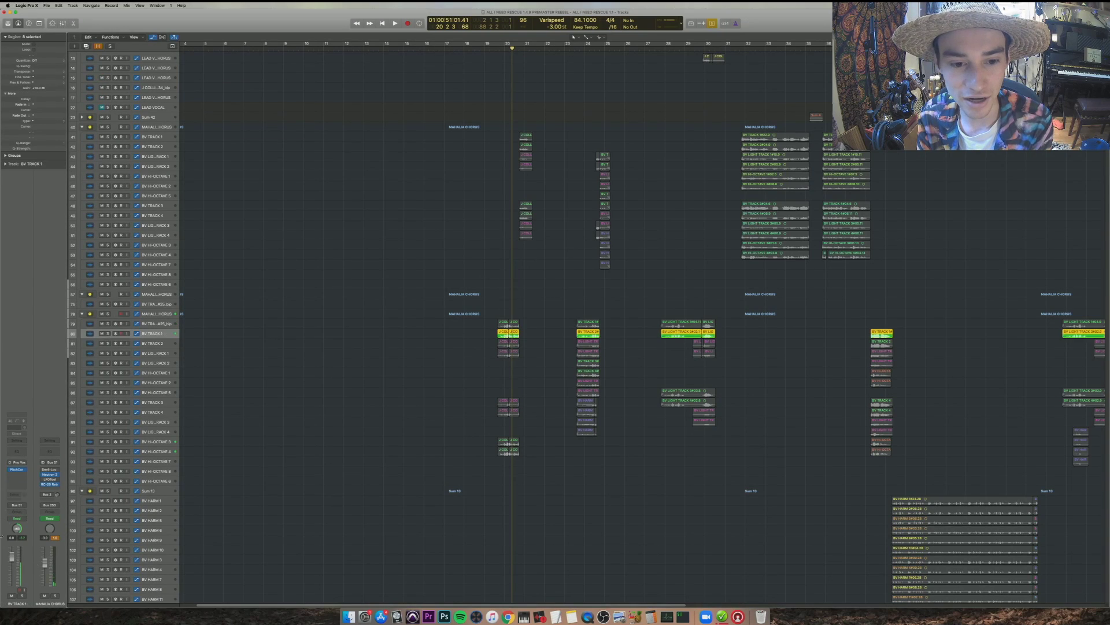
key(Down)
key(Down)
key(Down)
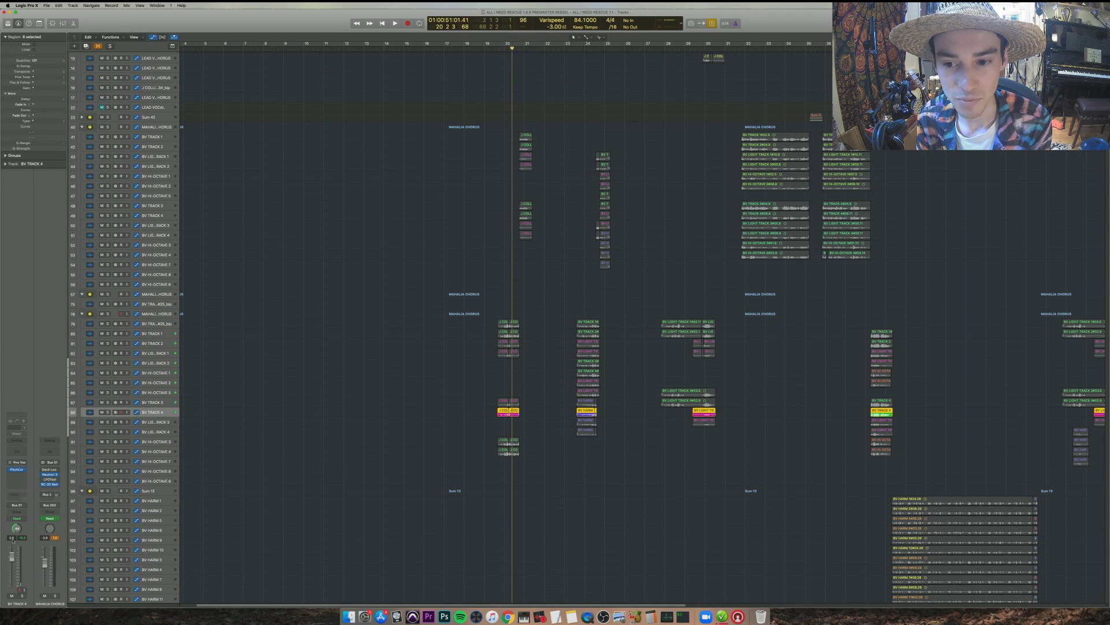
key(Down)
key(Down)
key(Down)
key(Down)
- Play the lower MAHALIA CHORUS regions around bar 20 in solo, first alone and again with the LEAD VOCAL regions added
drag(538, 514, 490, 313)
key(space)
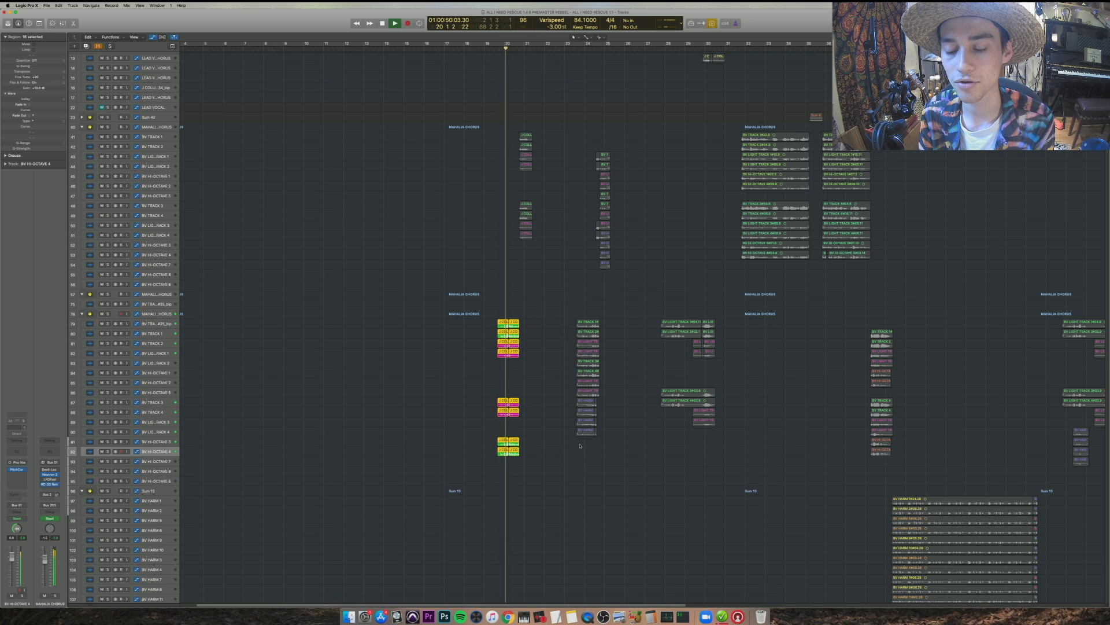
key(space)
scroll(509, 174, up, 5)
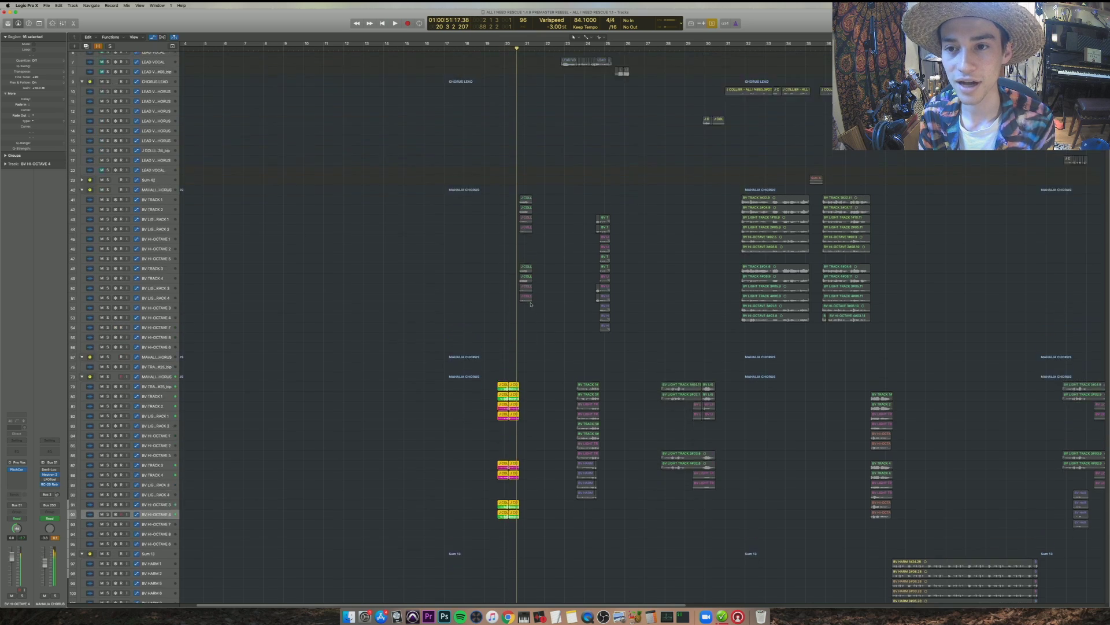
key(space)
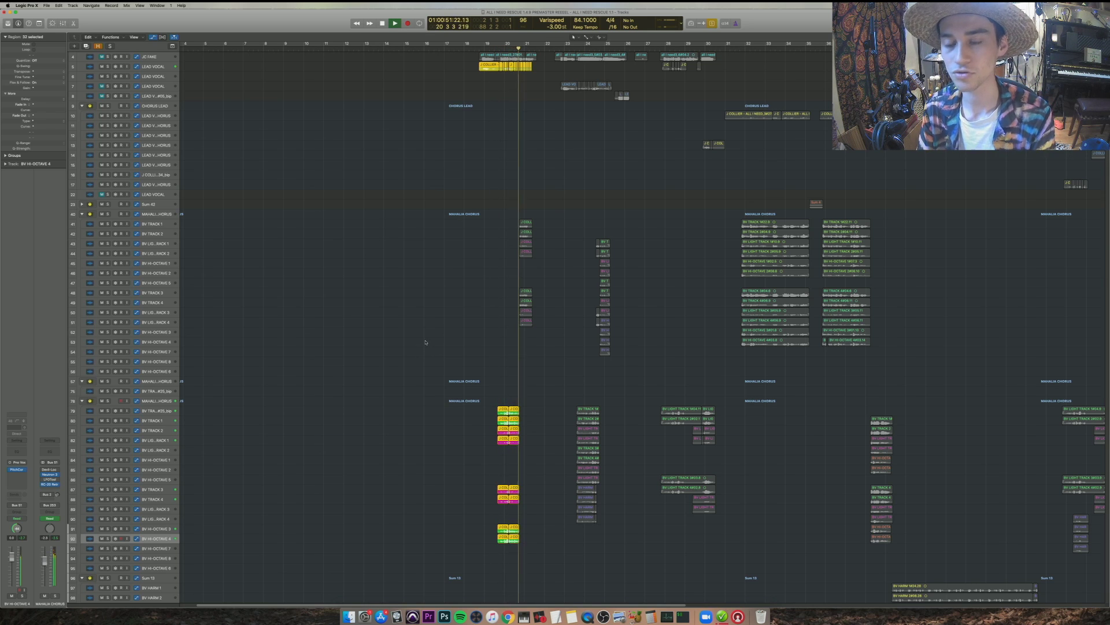
key(space)
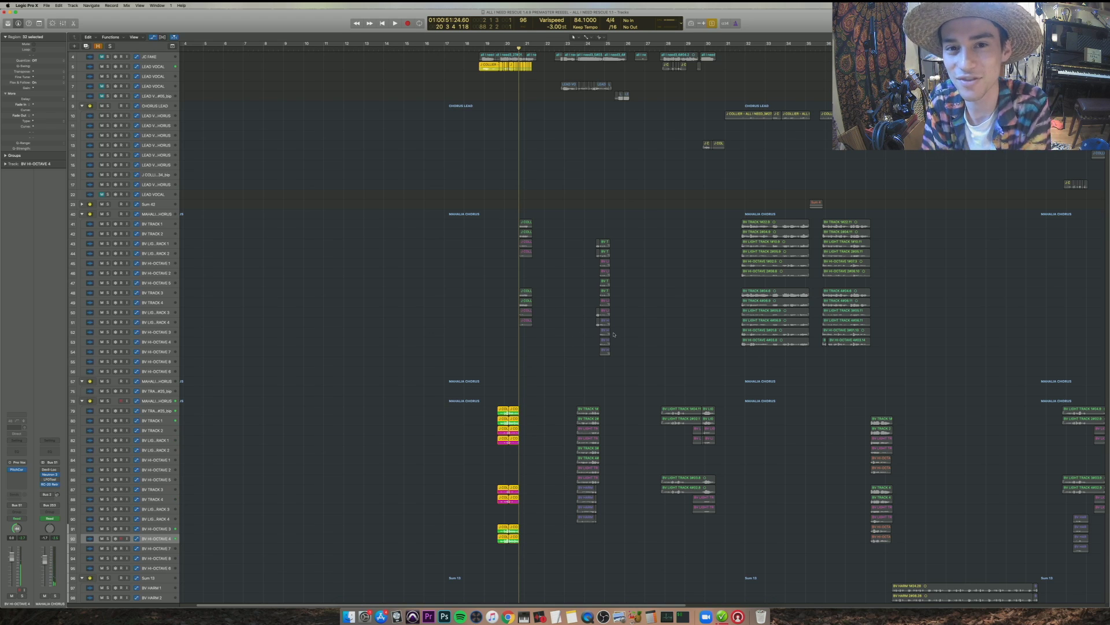
- Play the full mix around bar 22 and bring the KISSES tracks below the backing vocals into view
scroll(618, 320, down, 15)
key(space)
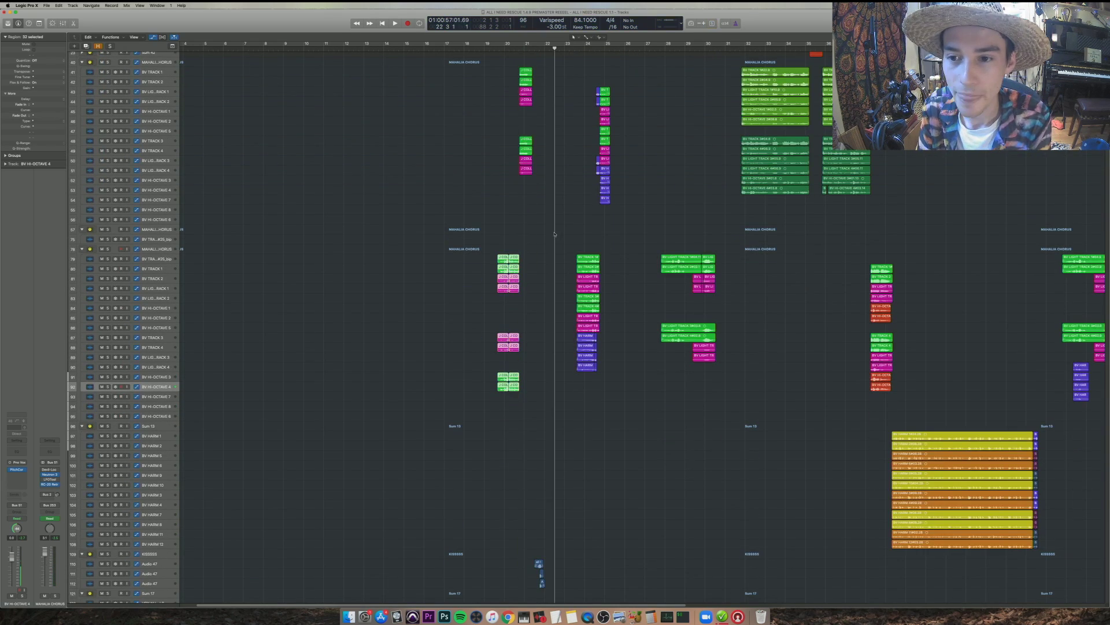
scroll(569, 324, down, 4)
key(super+Right)
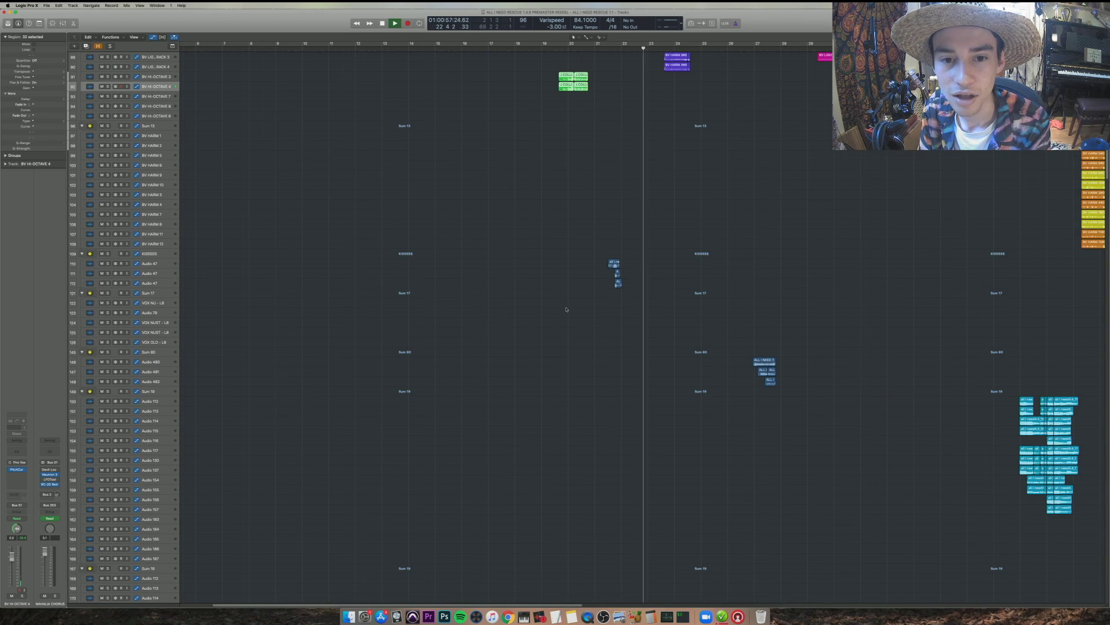
key(space)
- Play the three KISSES regions between bars 21 and 22 in solo and again within the full mix
mouse_move(604, 230)
mouse_down()
mouse_move(629, 303)
mouse_move(605, 233)
mouse_up()
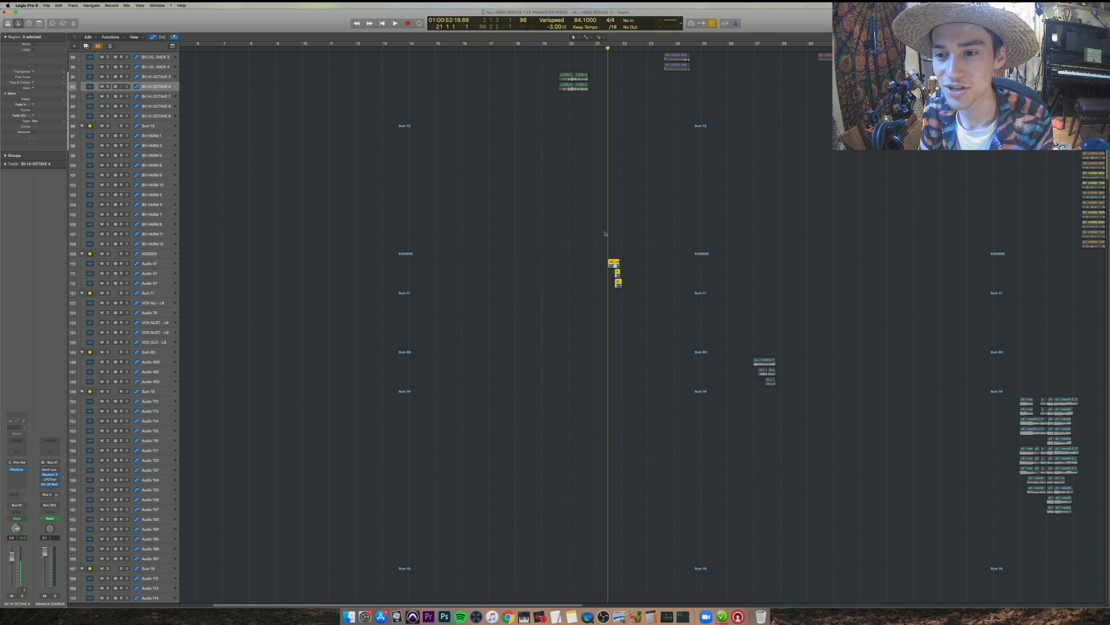
key(space)
key(space)
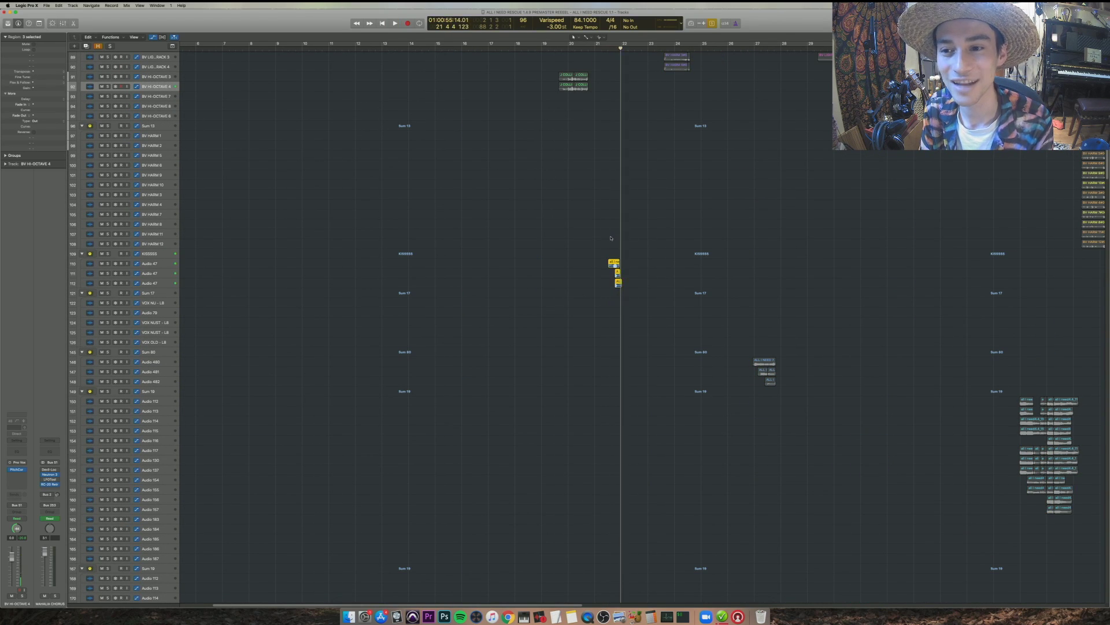
key(ctrl+s)
key(space)
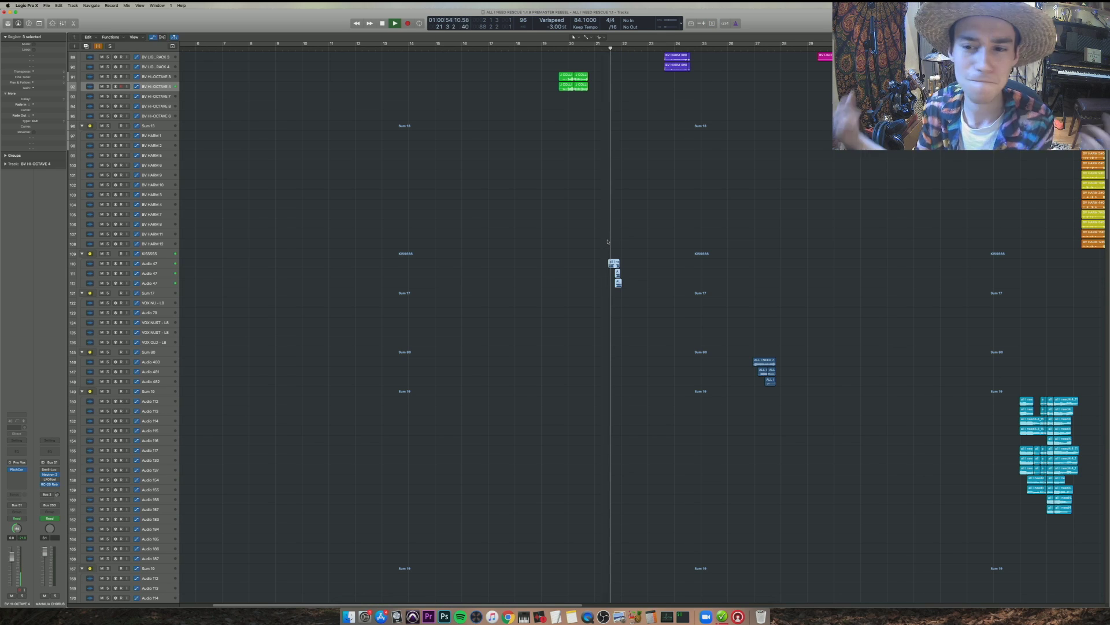
- Play the full mix from bar 22 towards bar 24, restarting at bar 23 with the LEAD VOCAL regions included
scroll(654, 322, up, 12)
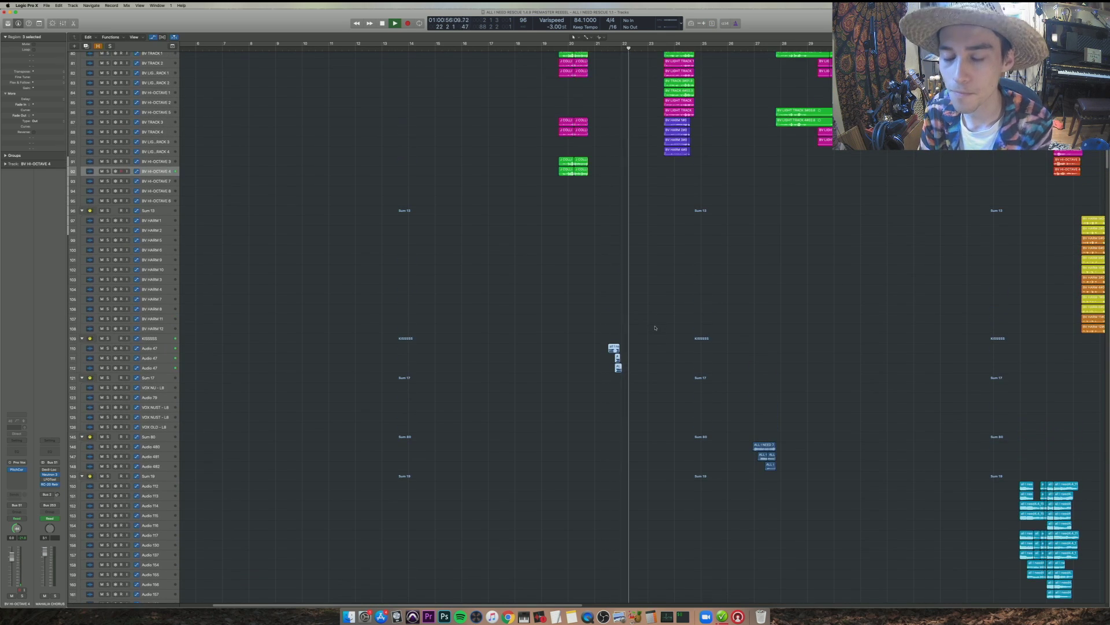
scroll(654, 331, right, 5)
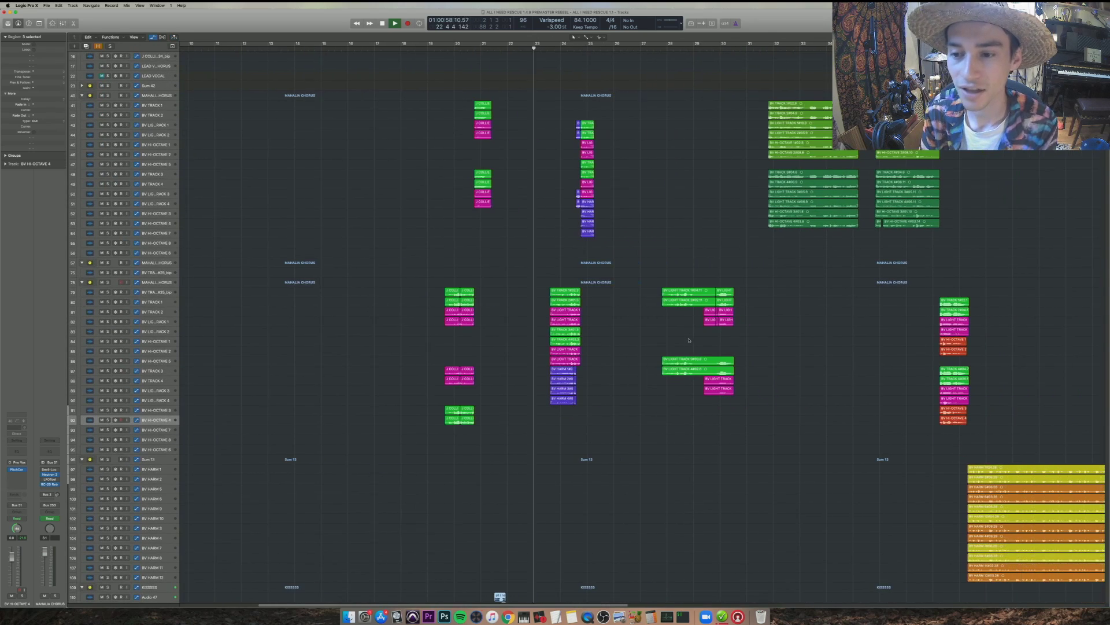
key(space)
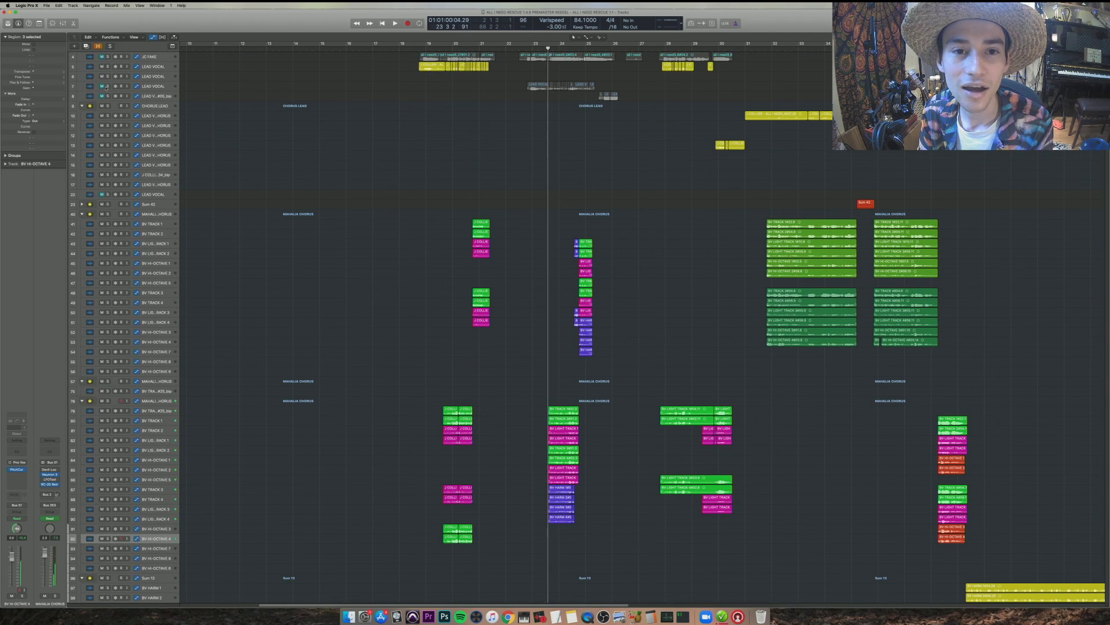
key(space)
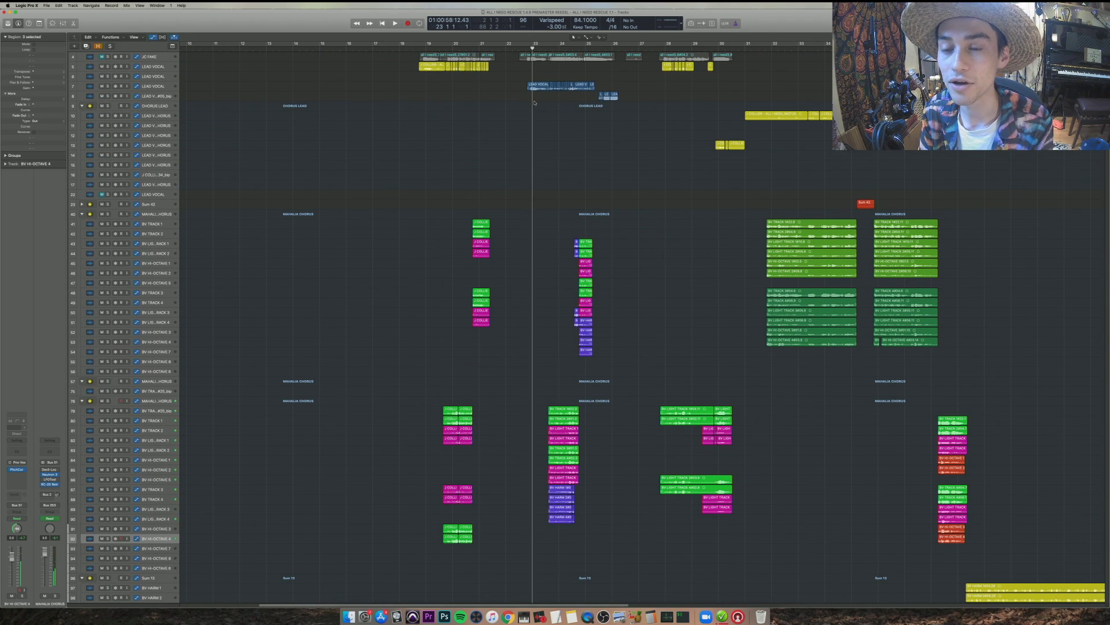
scroll(517, 313, up, 5)
scroll(517, 313, right, 3)
scroll(517, 313, up, 4)
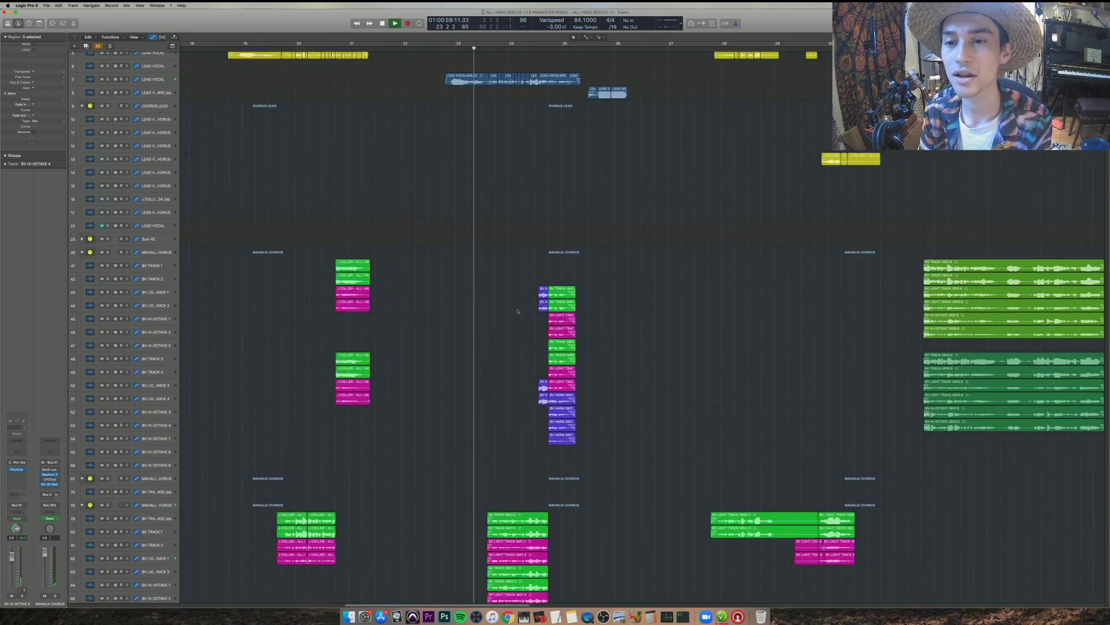
scroll(523, 304, down, 3)
- Solo and play the lower MAHALIA CHORUS regions around bar 24 and the upper stack's regions around bar 25
drag(560, 528, 504, 396)
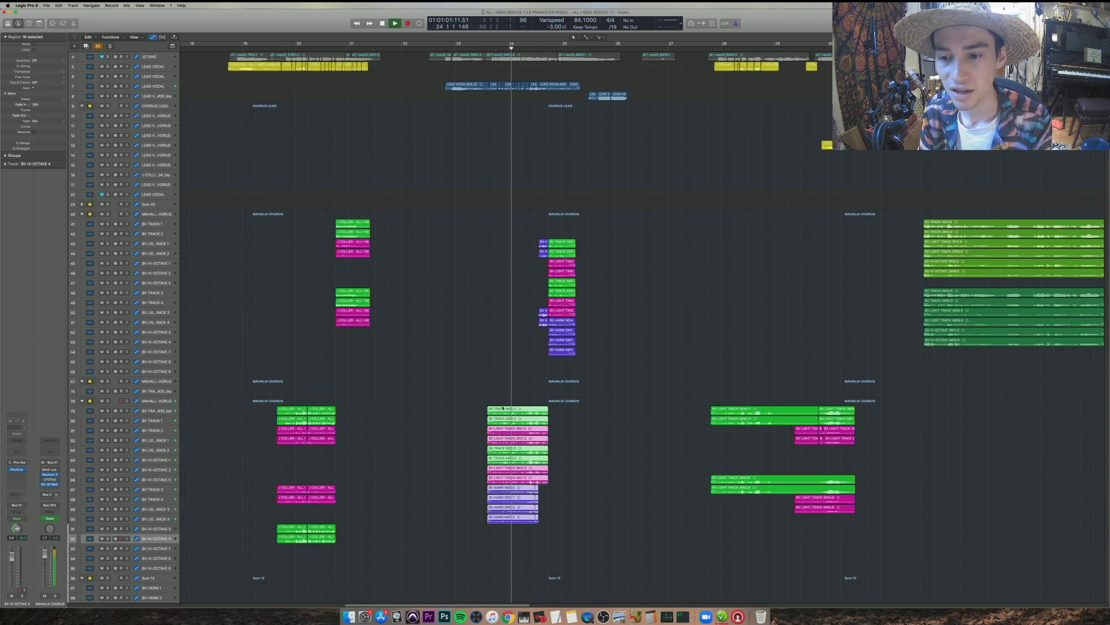
key(space)
key(ctrl+s)
key(shift+space)
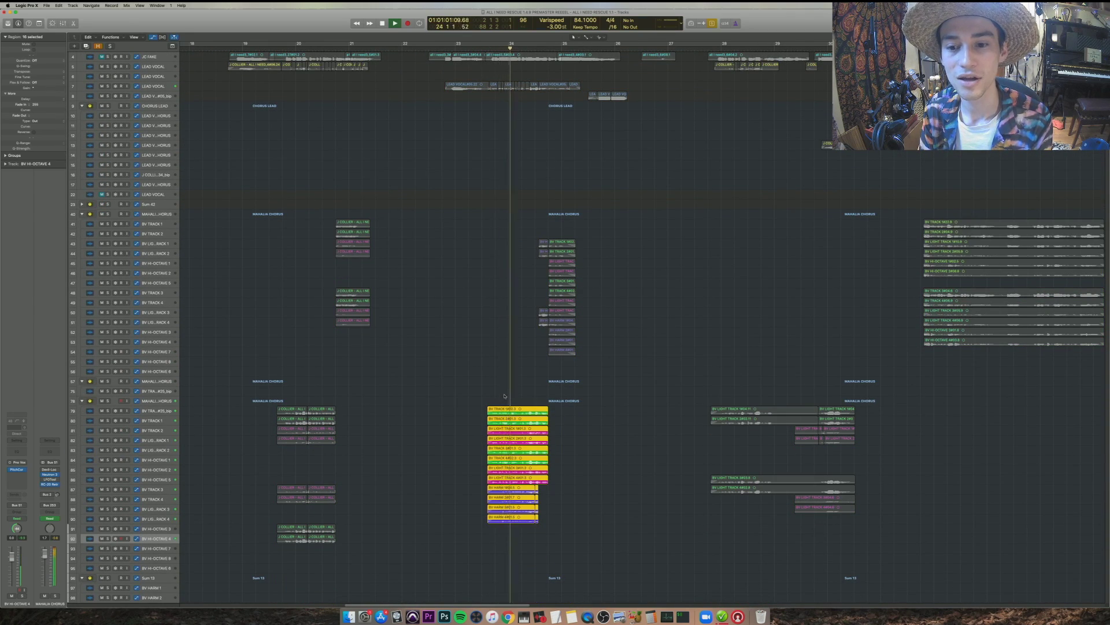
drag(601, 373, 547, 227)
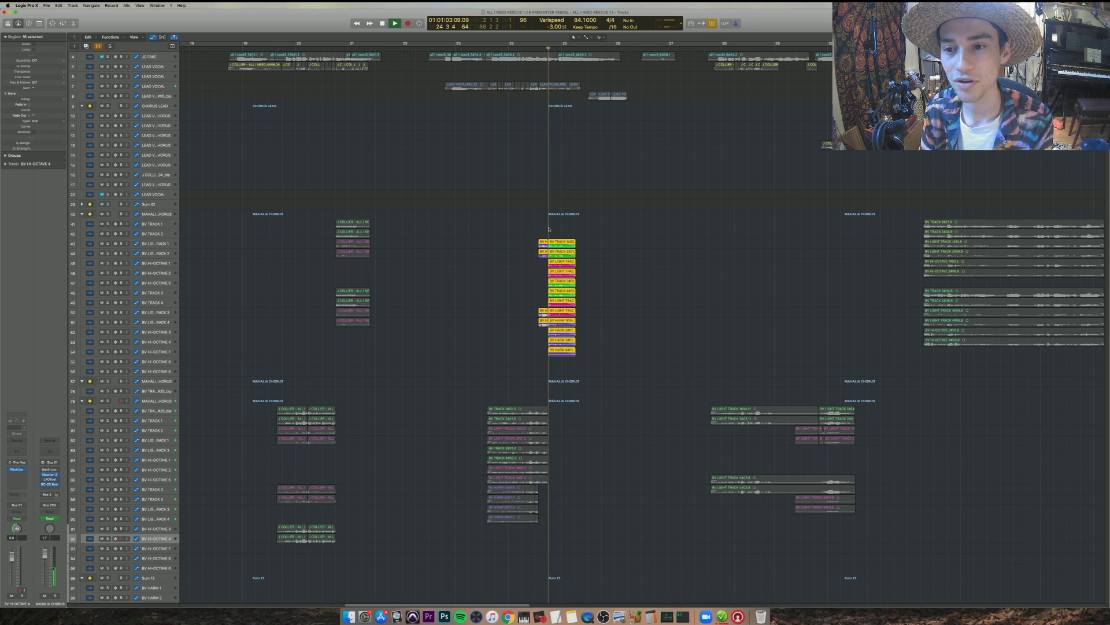
- Select the LEAD VOCAL regions near bar 26 and play the full mix from bar 24 past bar 25
drag(628, 124, 601, 97)
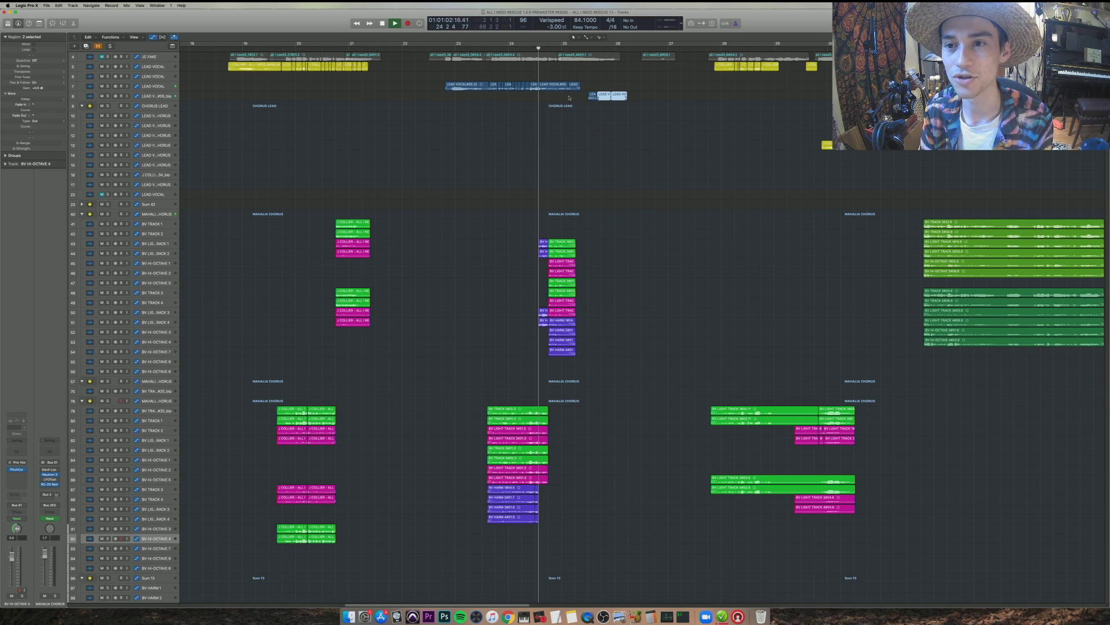
key(space)
scroll(711, 372, down, 5)
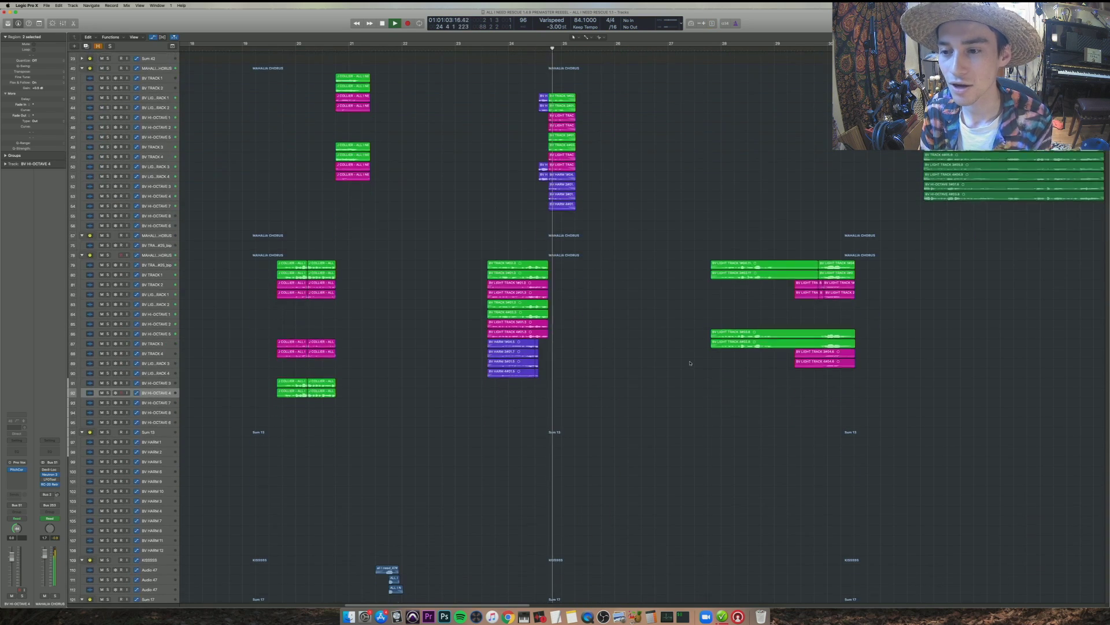
key(super+Left)
key(super+Up)
key(super+Up)
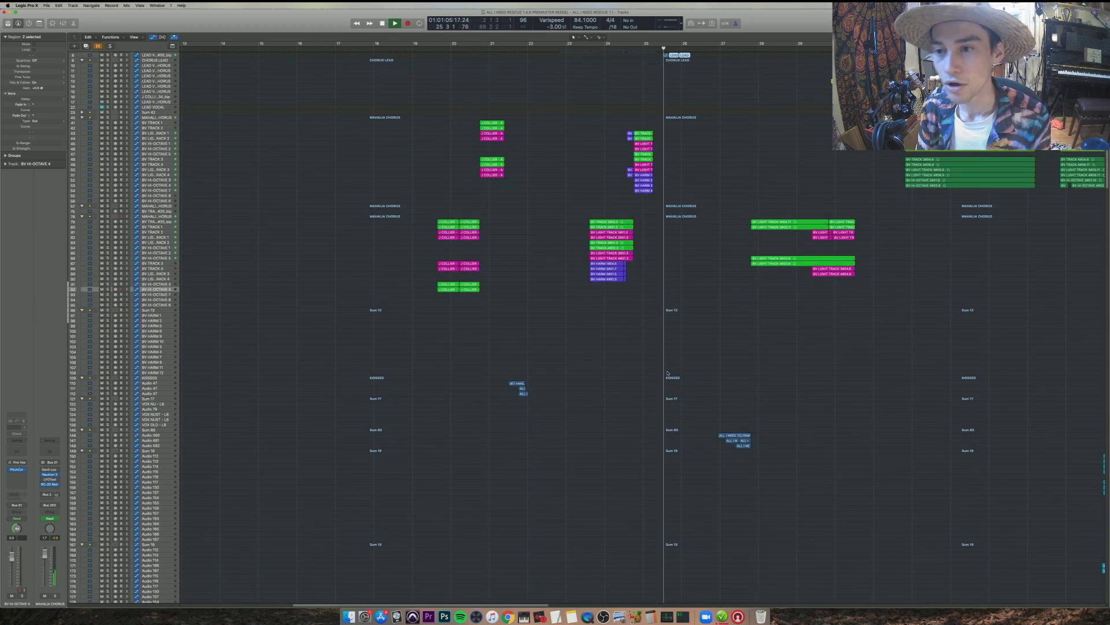
key(super+Up)
key(space)
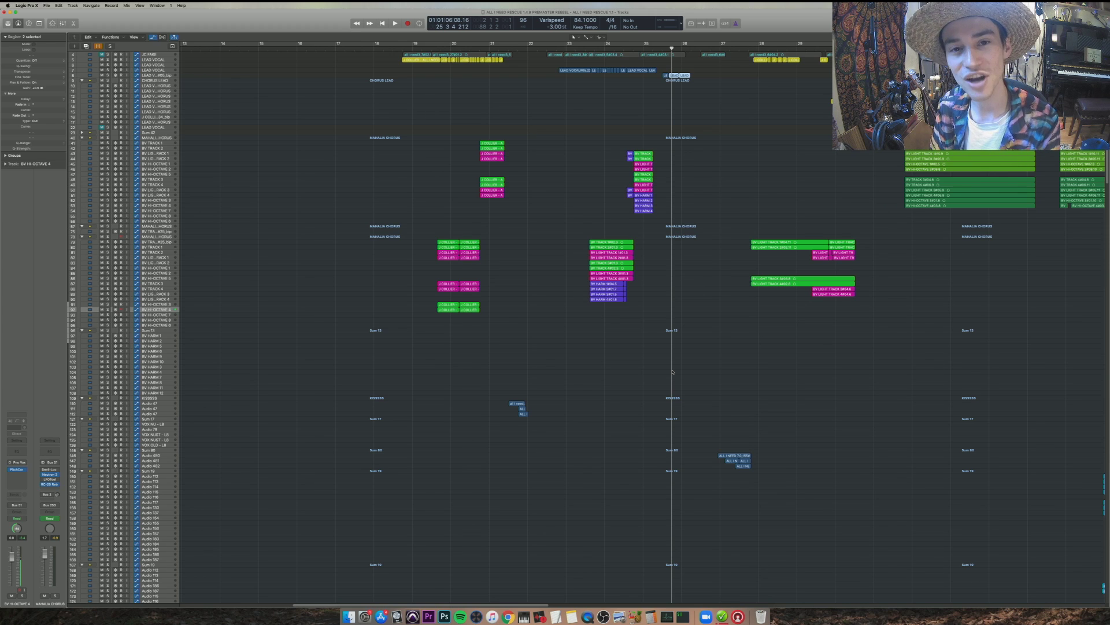
- Solo and play the block of BV HARM regions starting at bar 39
key(super+Up)
key(super+Up)
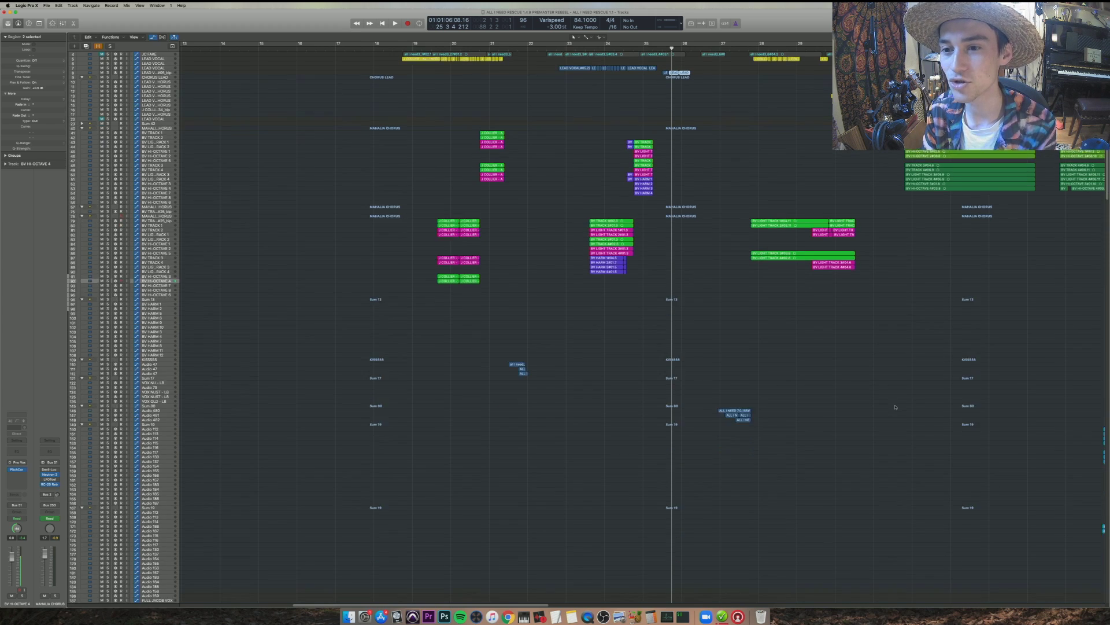
key(super+Left)
key(super+Left)
key(super+Left)
key(super+Left)
key(super+Left)
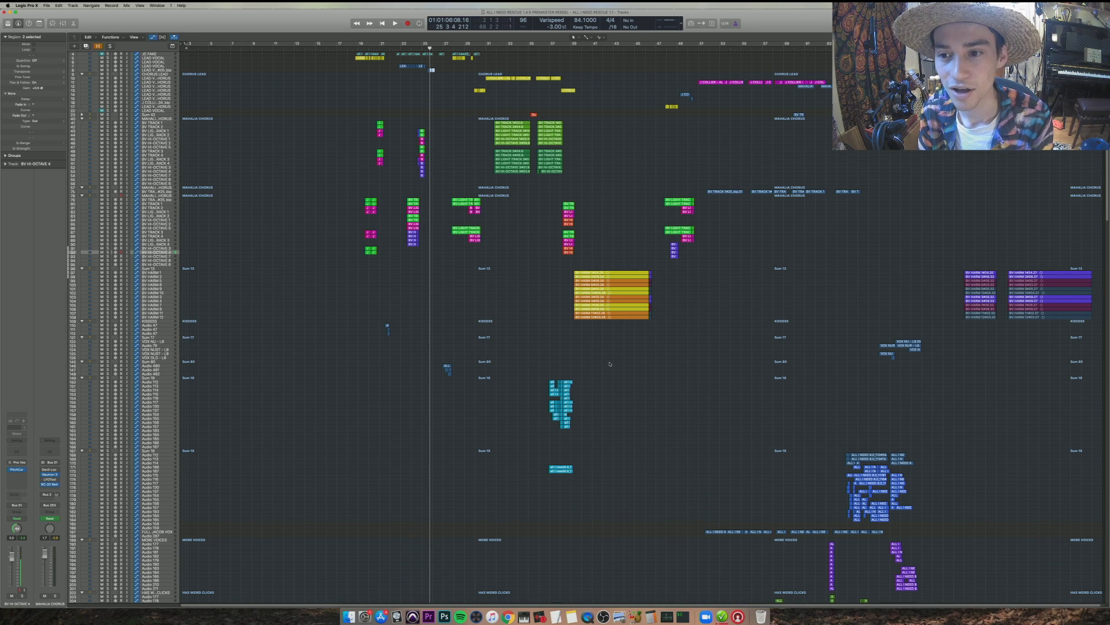
drag(609, 364, 608, 243)
key(ctrl+s)
key(shift+space)
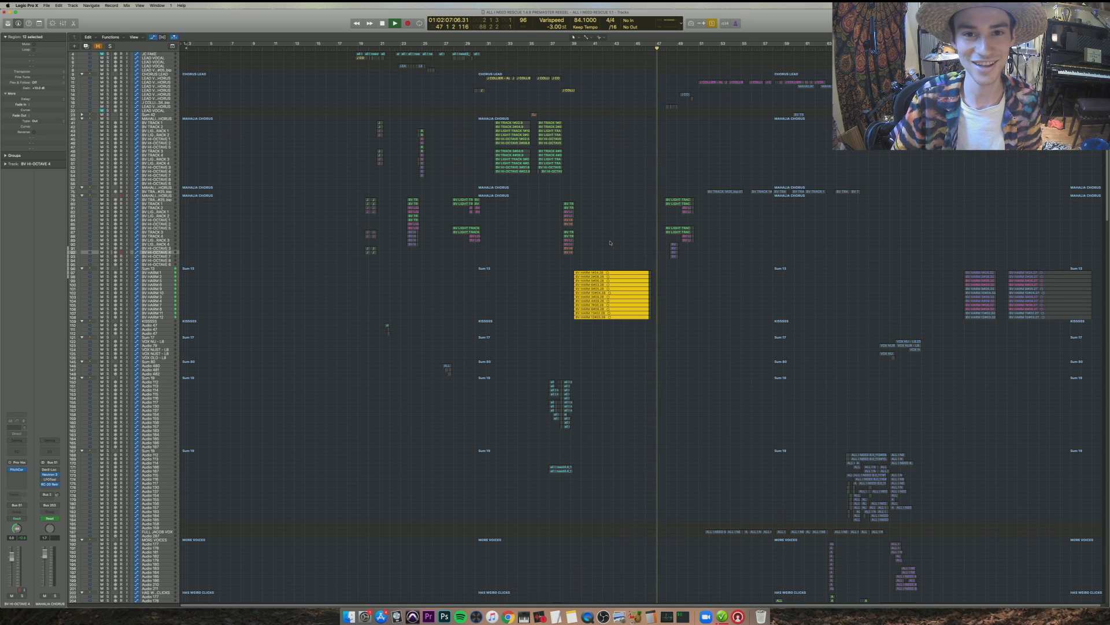
key(space)
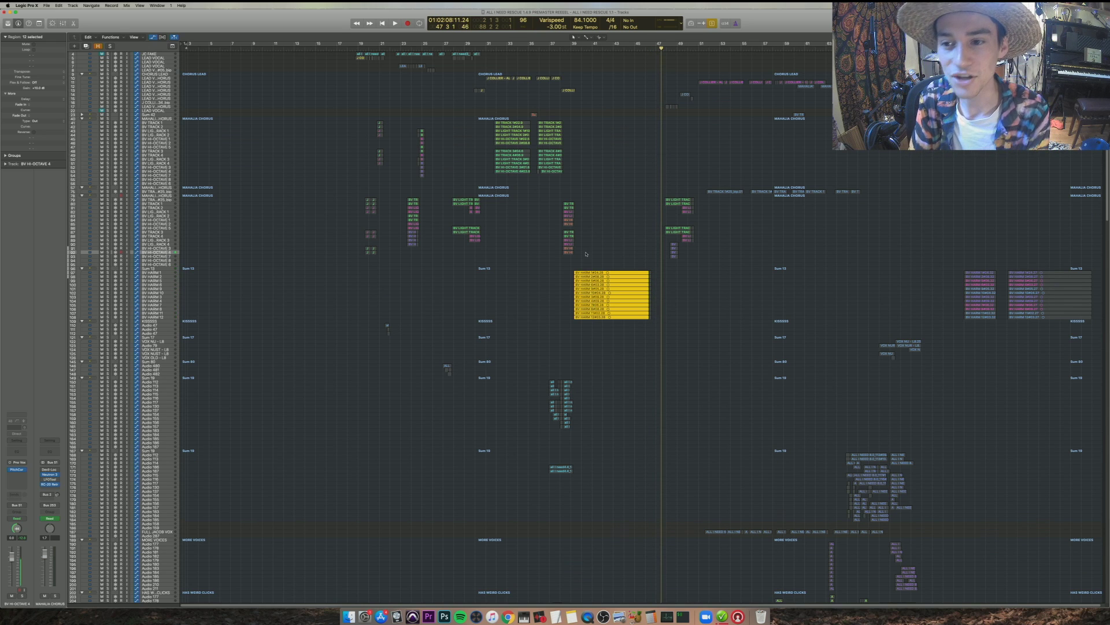
- Play the BV HARM regions from bar 39 in the full mix and examine the channel strips of BV HARM 1 and its neighbours
key(ctrl+s)
key(shift+comma)
key(space)
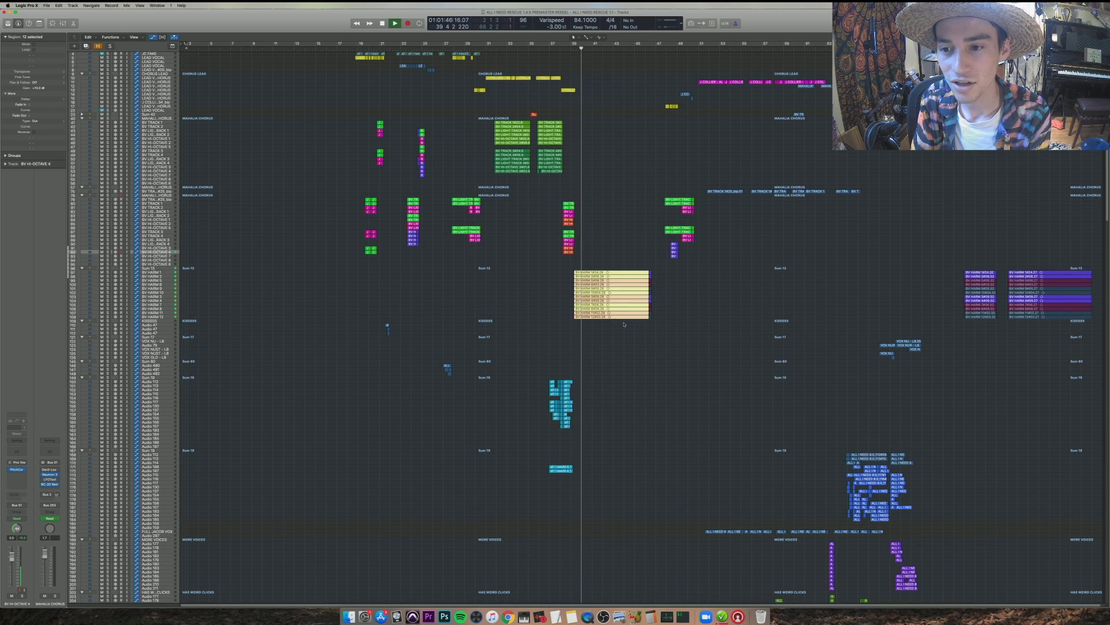
key(super+Down)
click(161, 281)
click(162, 273)
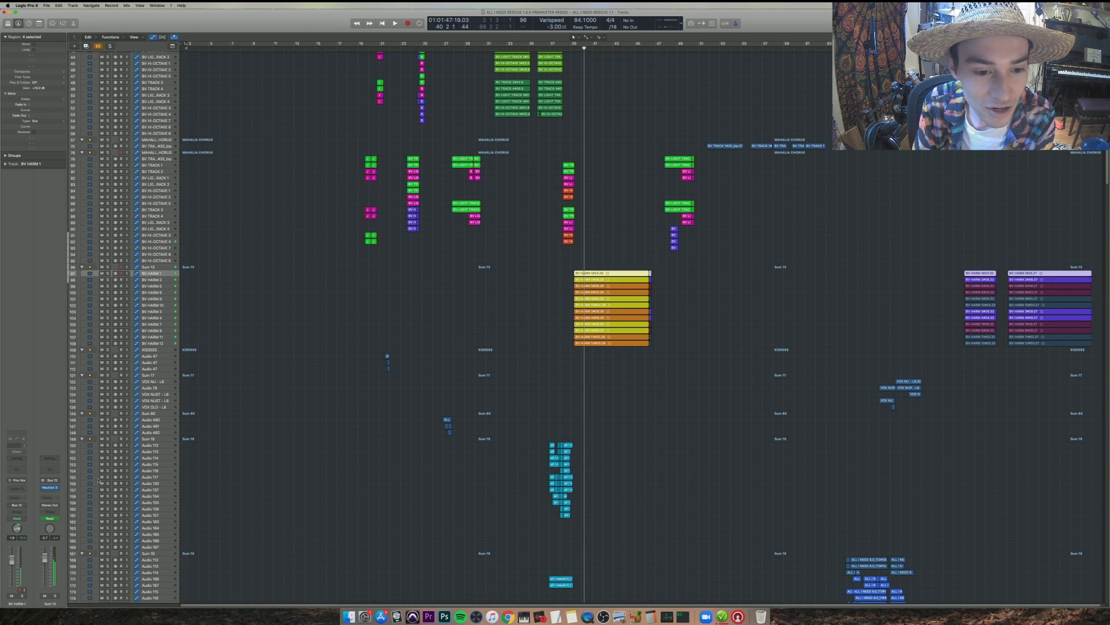
click(162, 286)
click(162, 292)
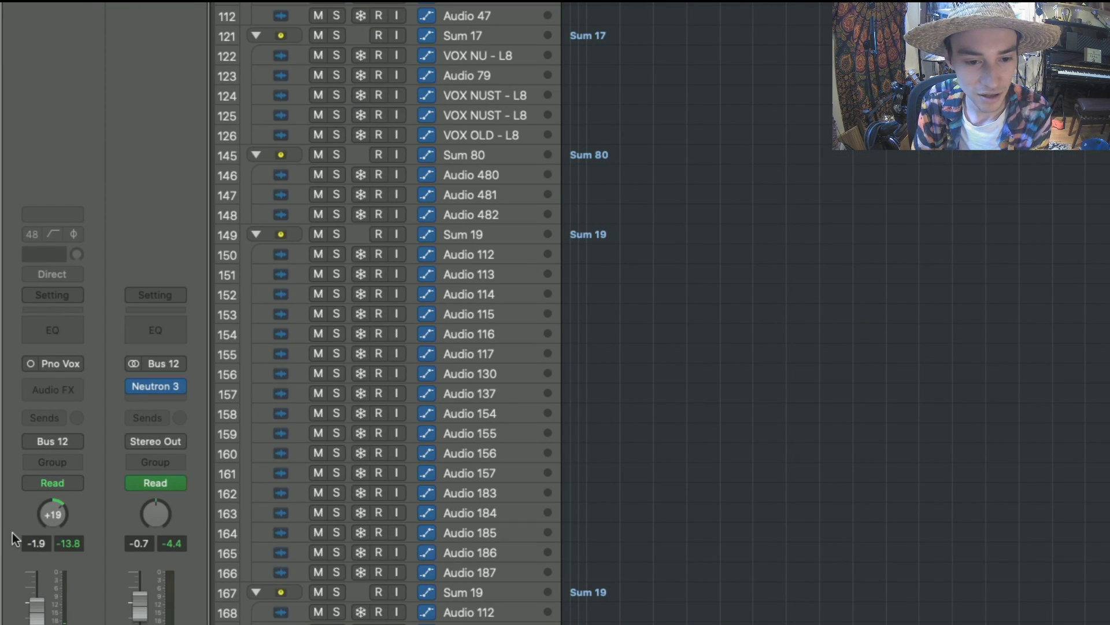
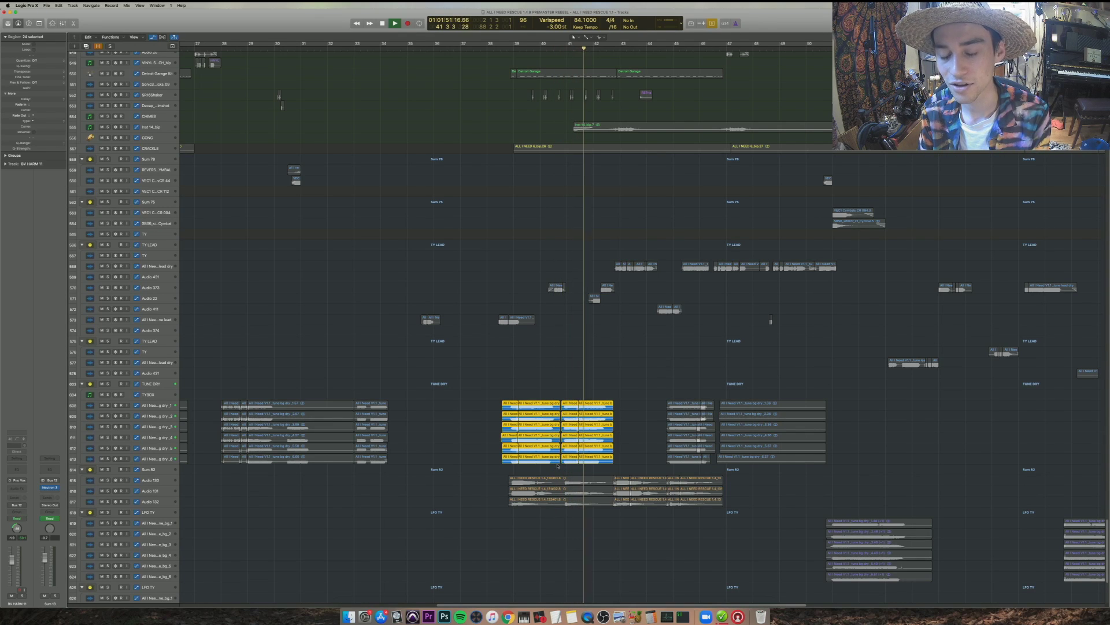
- Replay the soloed TUNE DRY background vocal regions from bar 39
key(space)
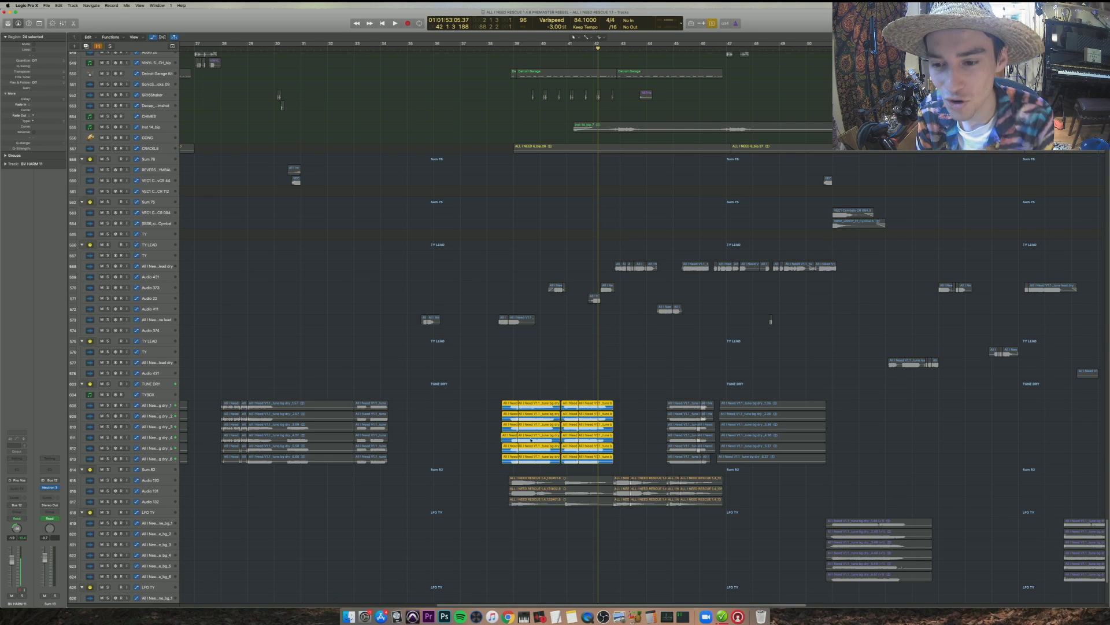
click(520, 383)
key(space)
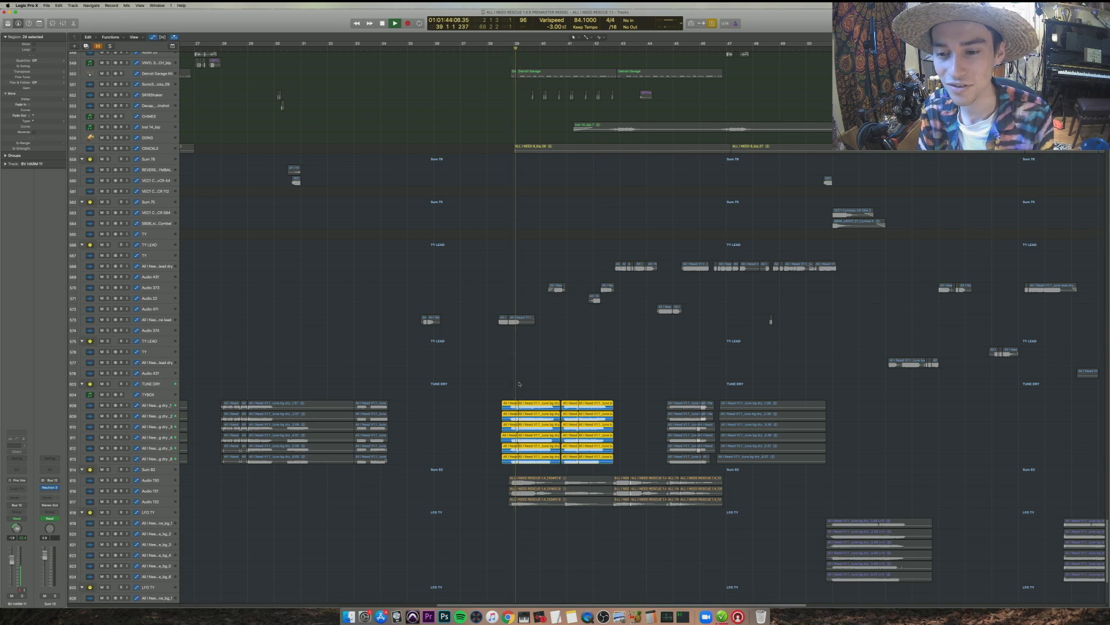
key(space)
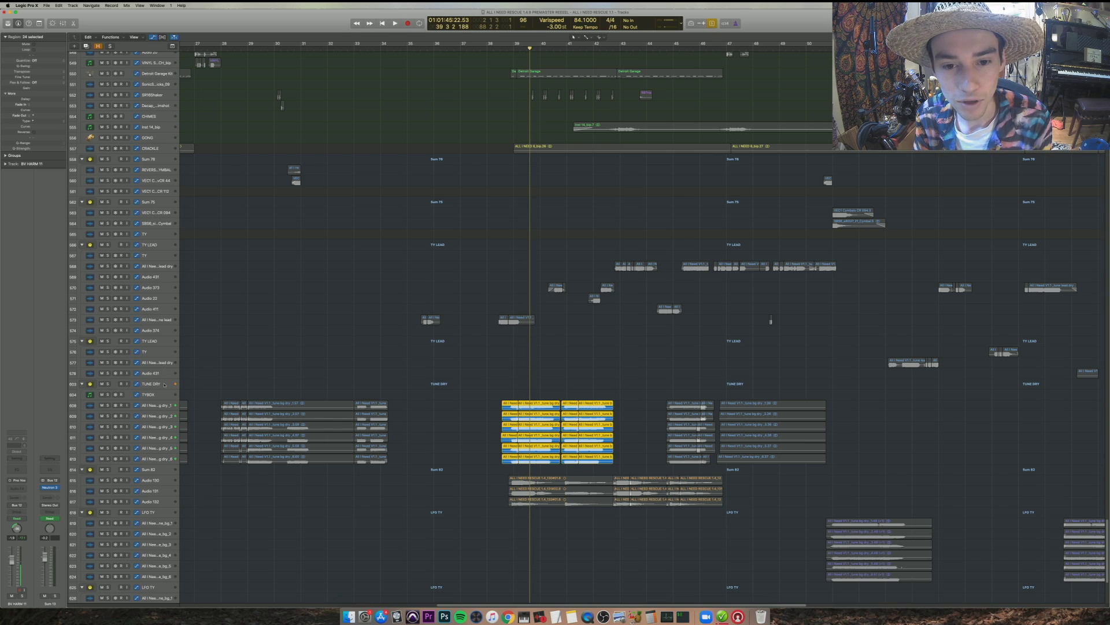
- Open Neutron 3 on the TUNE DRY stack, examine its curve and close the plug-in
click(226, 382)
click(17, 463)
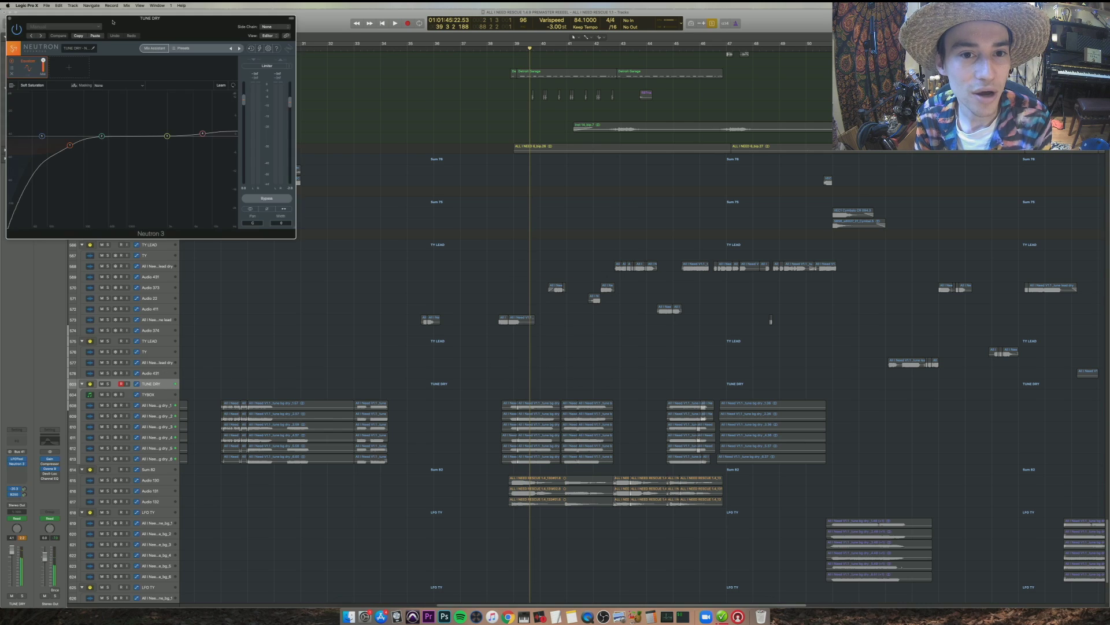
drag(121, 21, 744, 290)
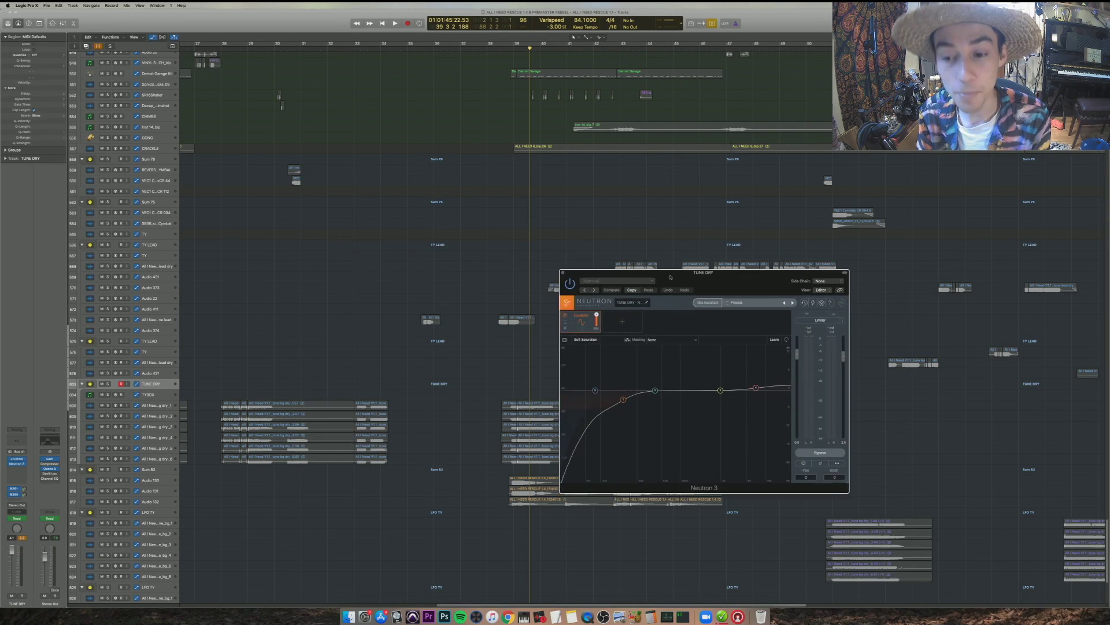
click(640, 285)
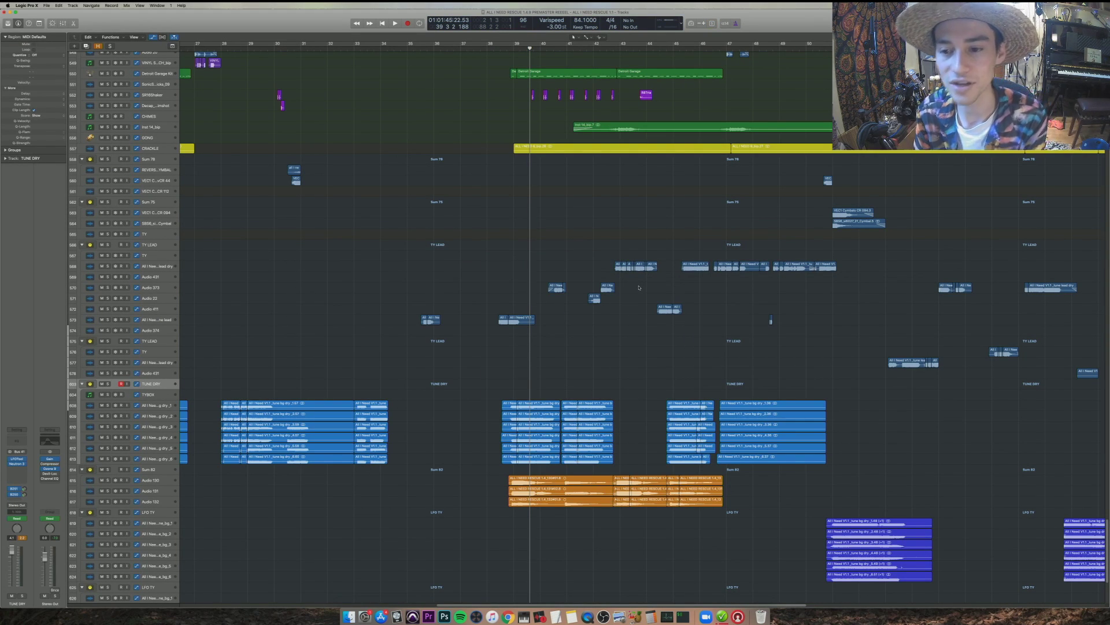
- Open LFOTool on the TUNE DRY stack and play from bar 39 to examine its volume LFO shape
key(super+Left)
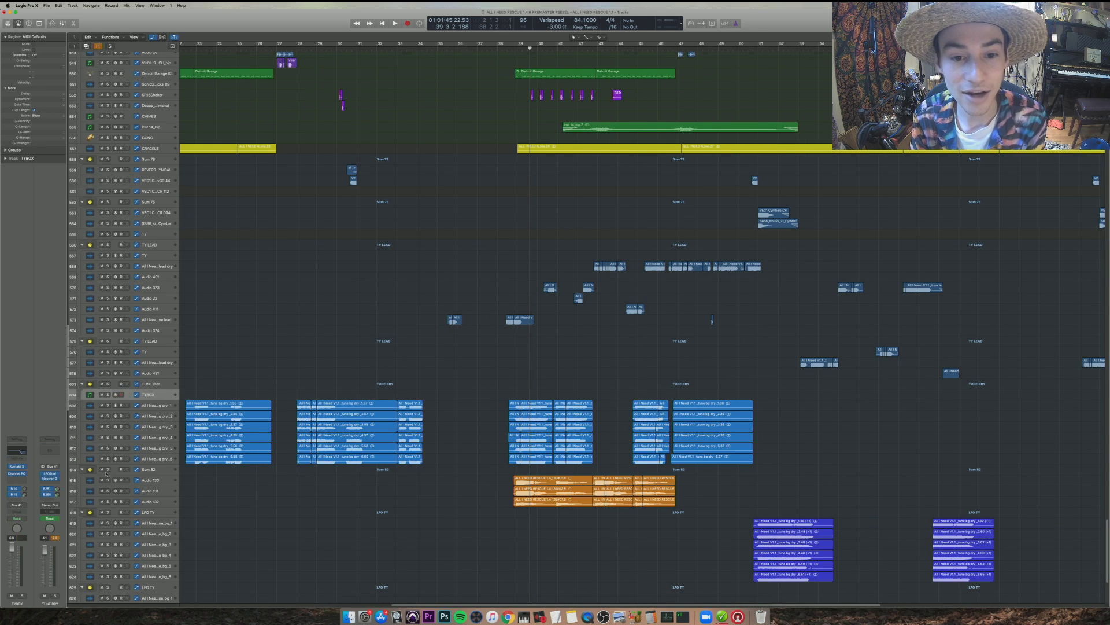
click(16, 459)
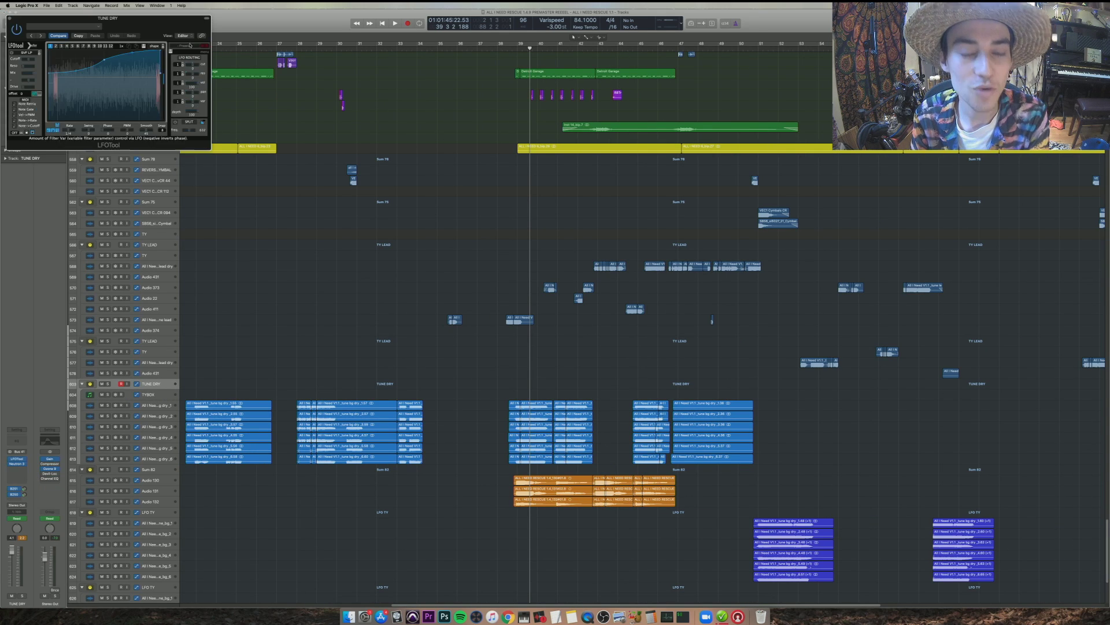
drag(110, 19, 476, 378)
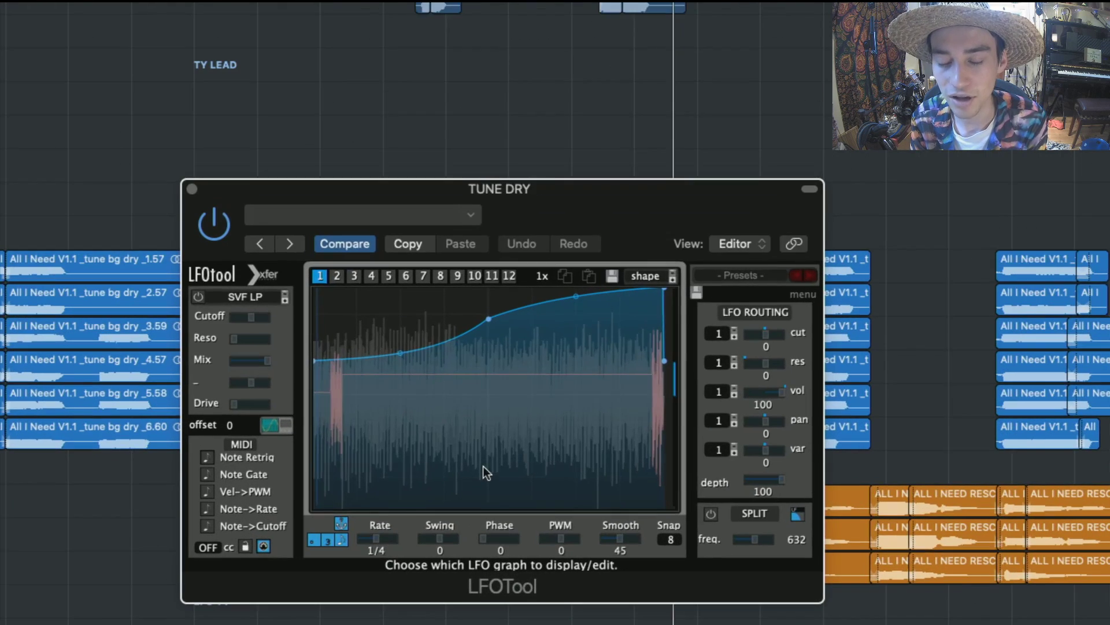
key(space)
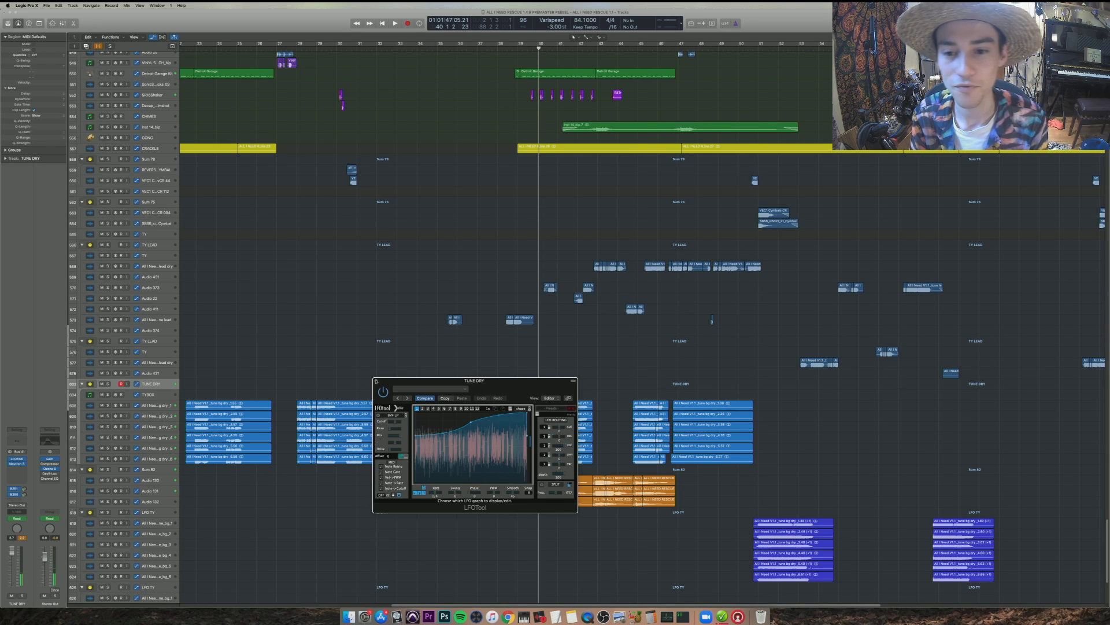
- Close the LFOTool window and play the orange vocal regions below the TUNE DRY stack in solo
drag(457, 381, 368, 331)
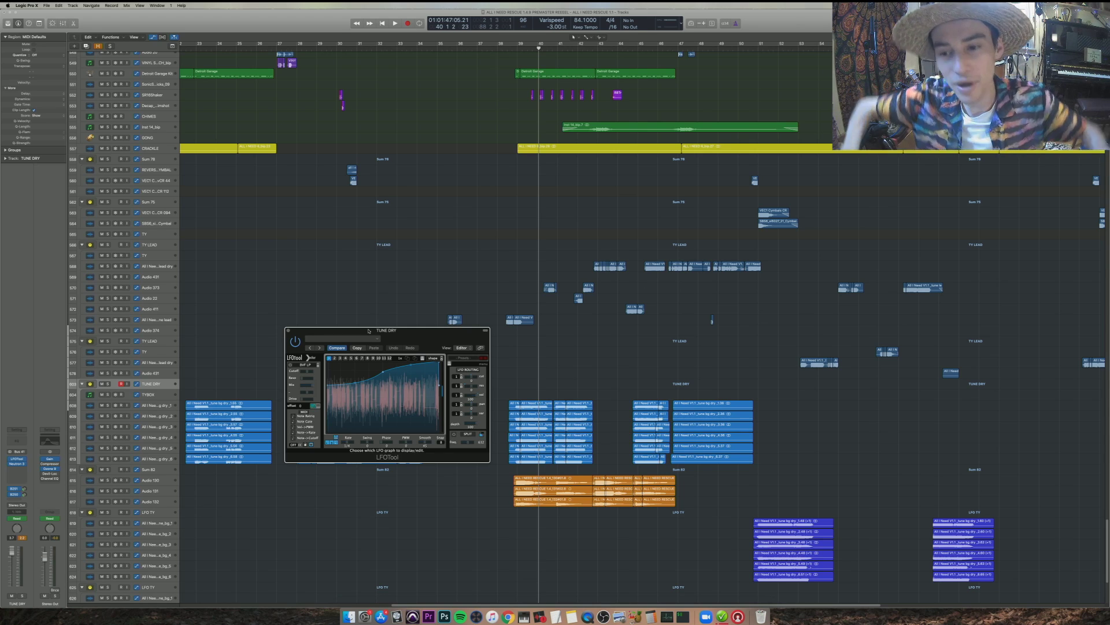
click(288, 330)
drag(484, 551, 633, 476)
key(space)
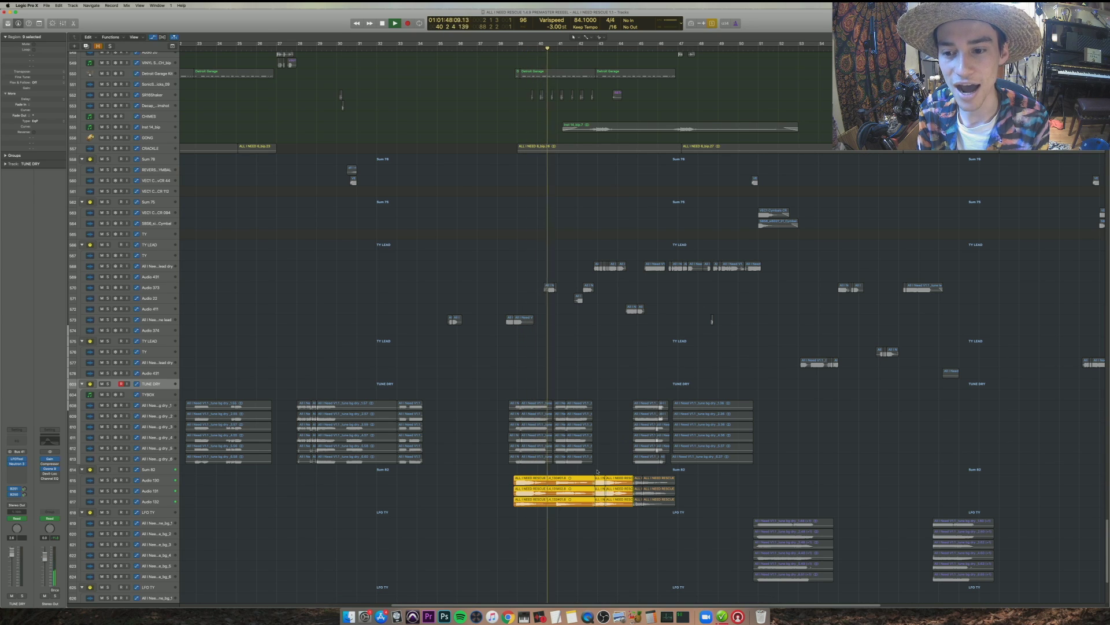
key(space)
- Add the TUNE DRY regions at bars 39 to 42 to the solo selection, play from bar 39 and switch solo off
drag(597, 471, 515, 393)
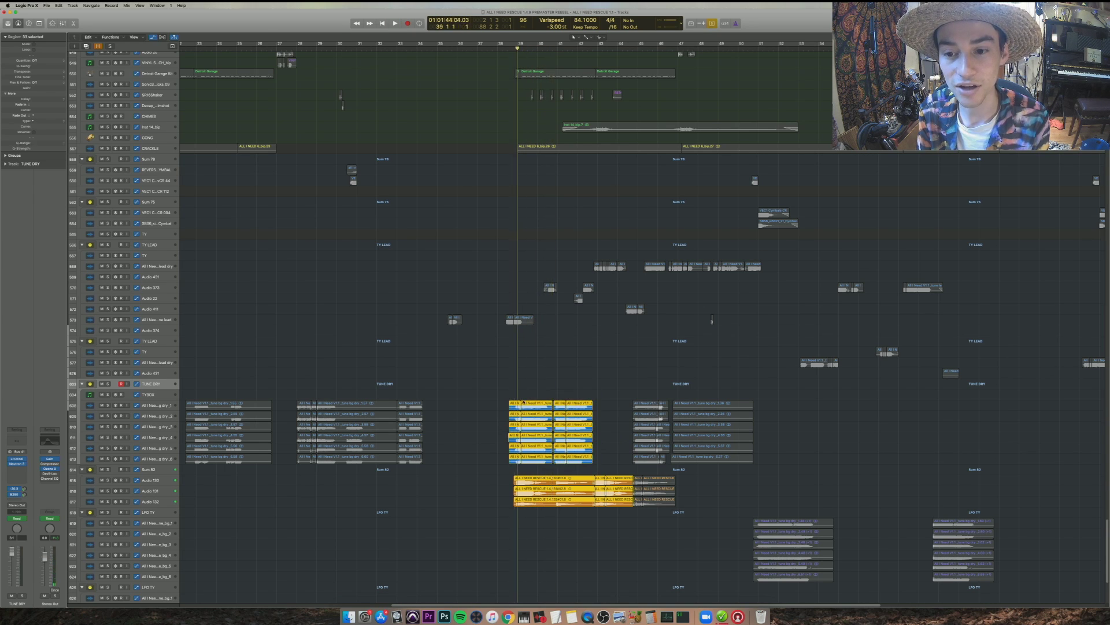
key(space)
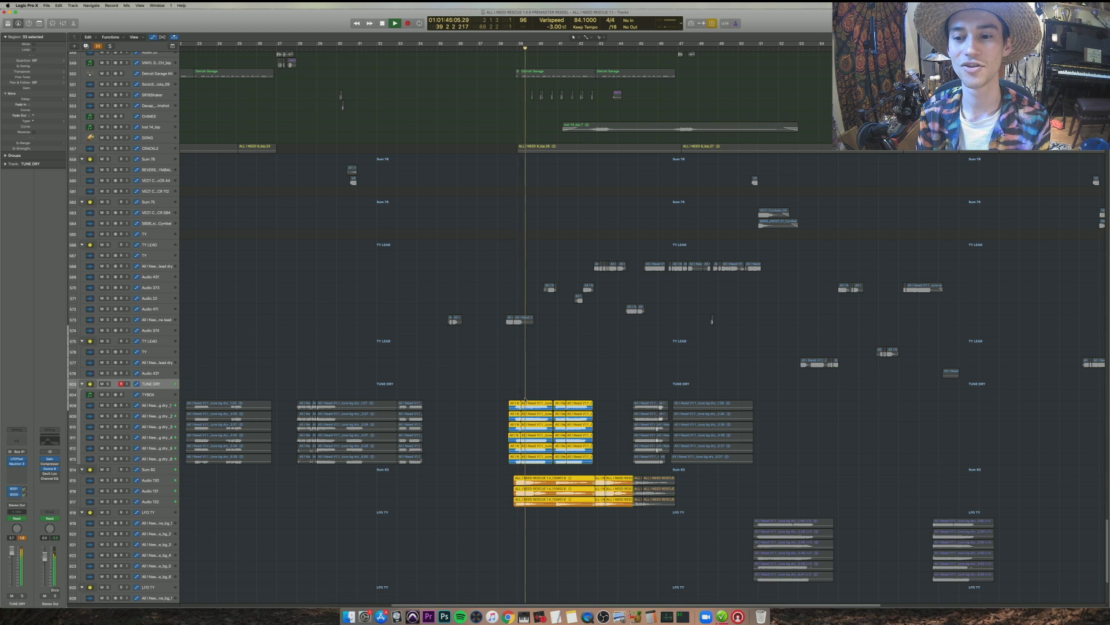
key(space)
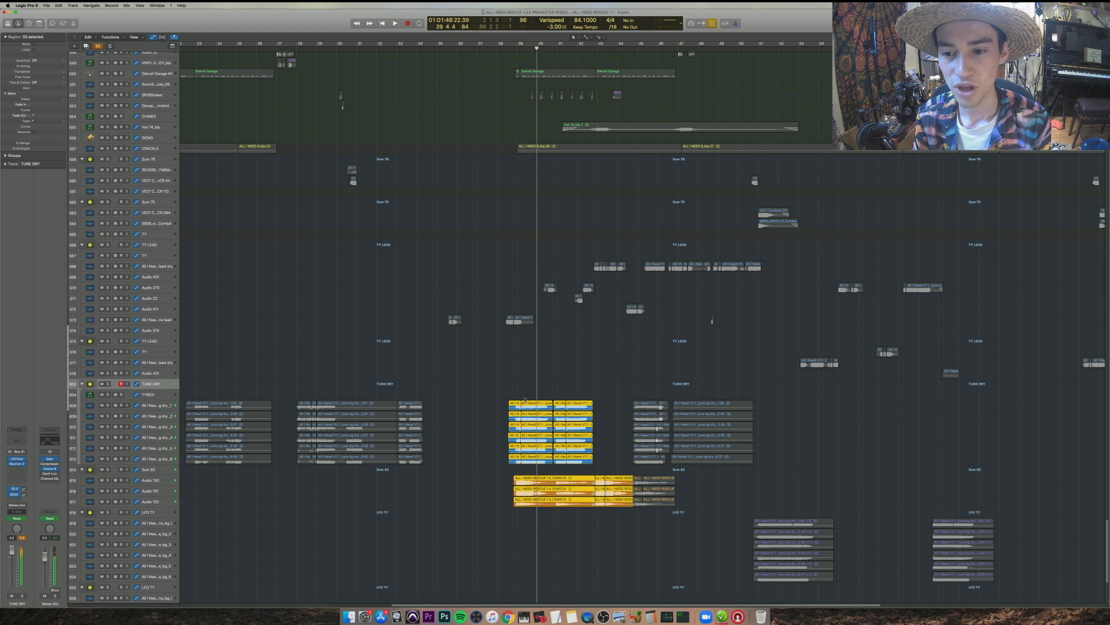
key(ctrl+s)
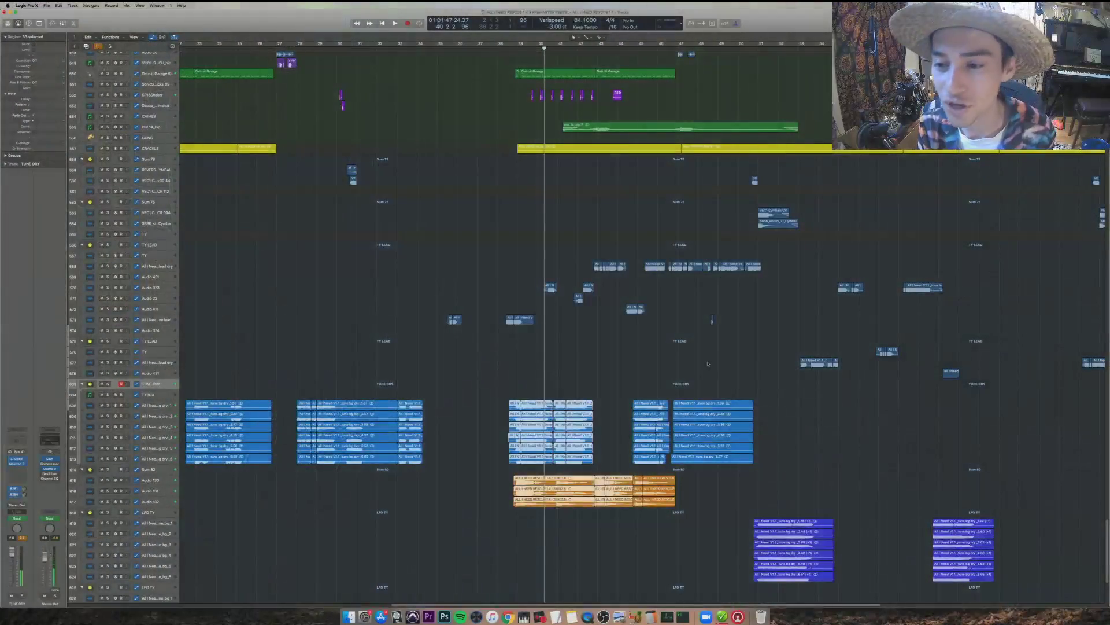
- Deselect the regions and look over the background vocal stacks from TUNE DRY down to NOTUNE DRY across the arrangement
click(708, 363)
key(super+Left)
key(super+Left)
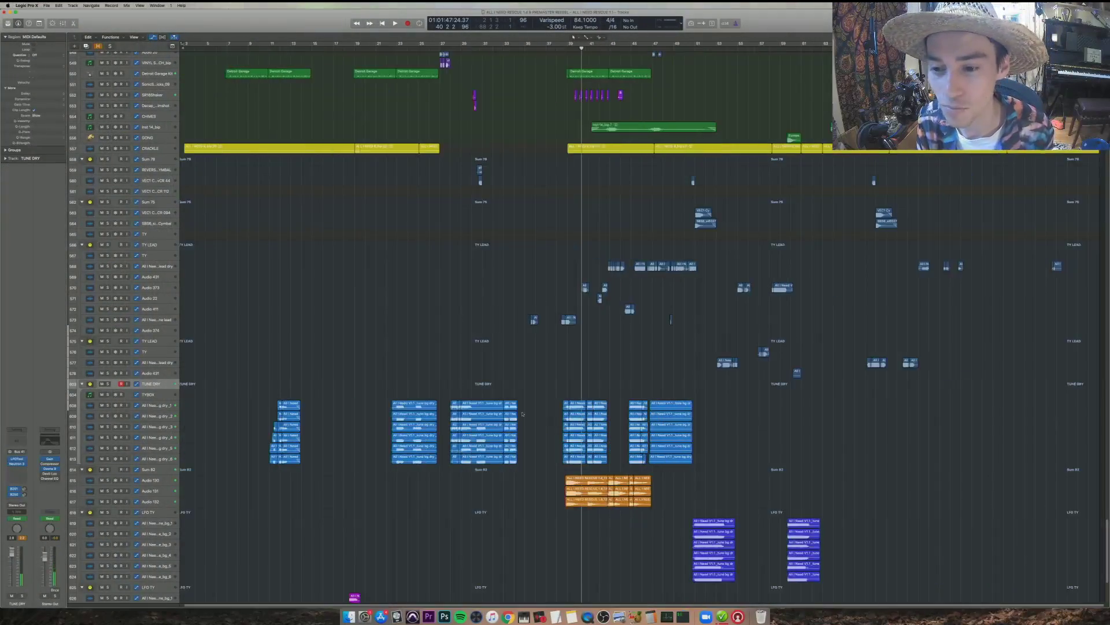
key(super+Up)
key(super+Up)
key(super+Up)
click(397, 349)
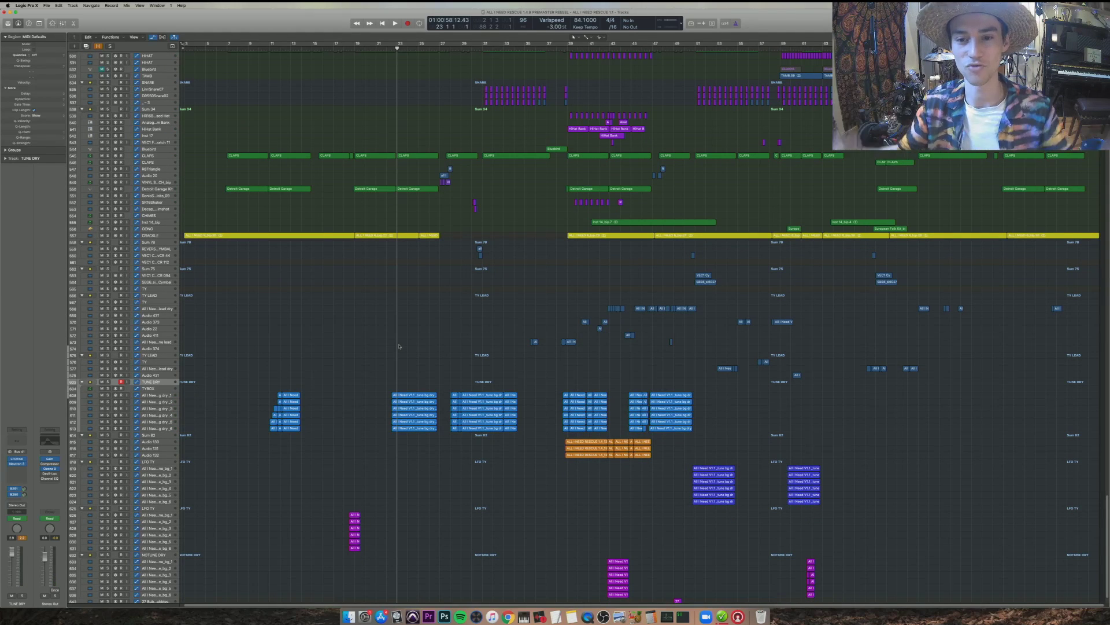
scroll(400, 345, down, 2)
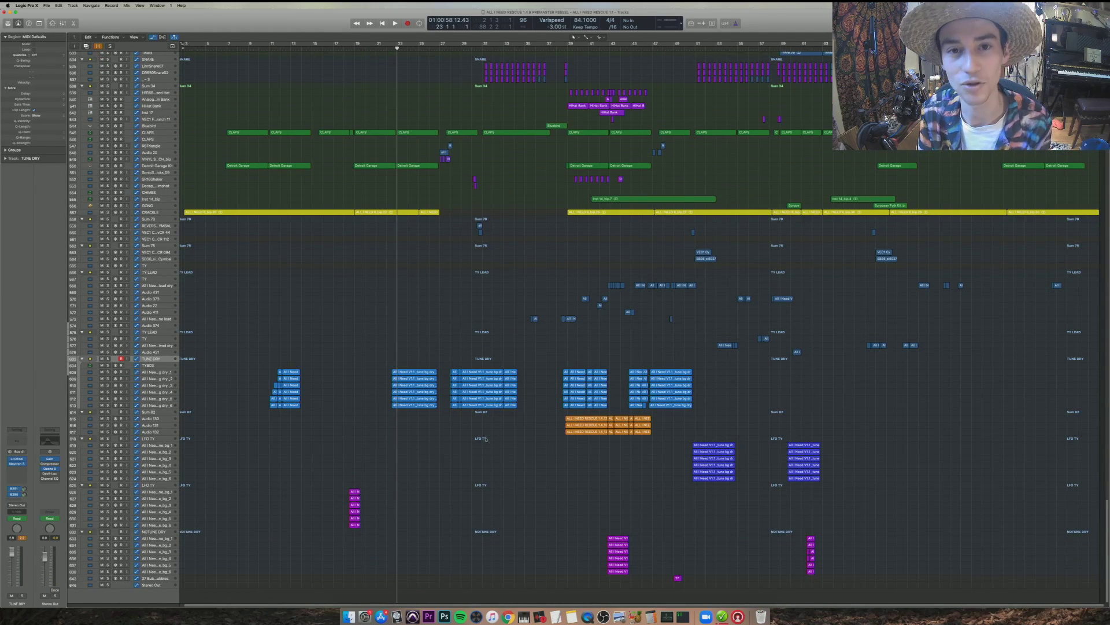
key(super+Down)
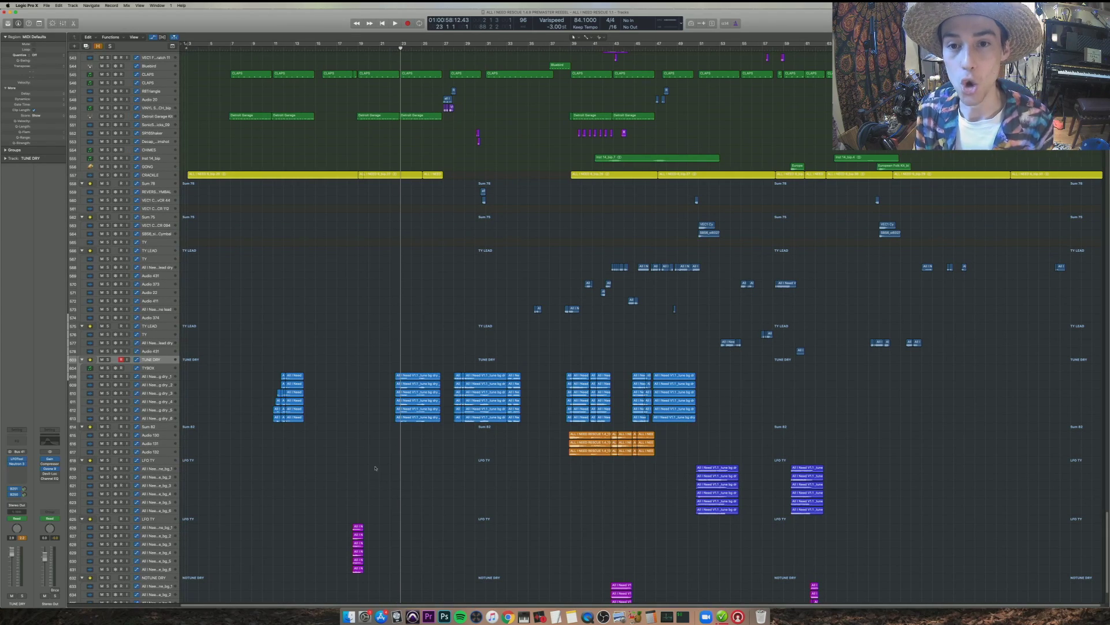
- Set the playhead to bar 7 and look through the upper track stacks for the JC LEAD vocals
scroll(377, 467, up, 10)
key(super+Right)
key(super+Right)
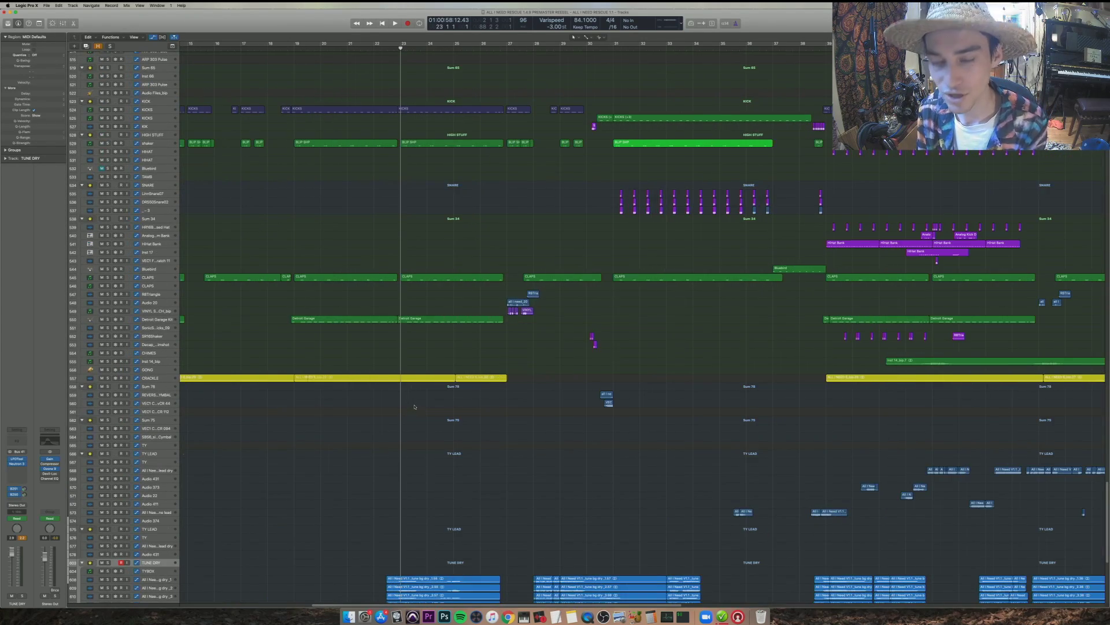
scroll(414, 406, left, 10)
scroll(414, 406, up, 10)
shift+click(318, 264)
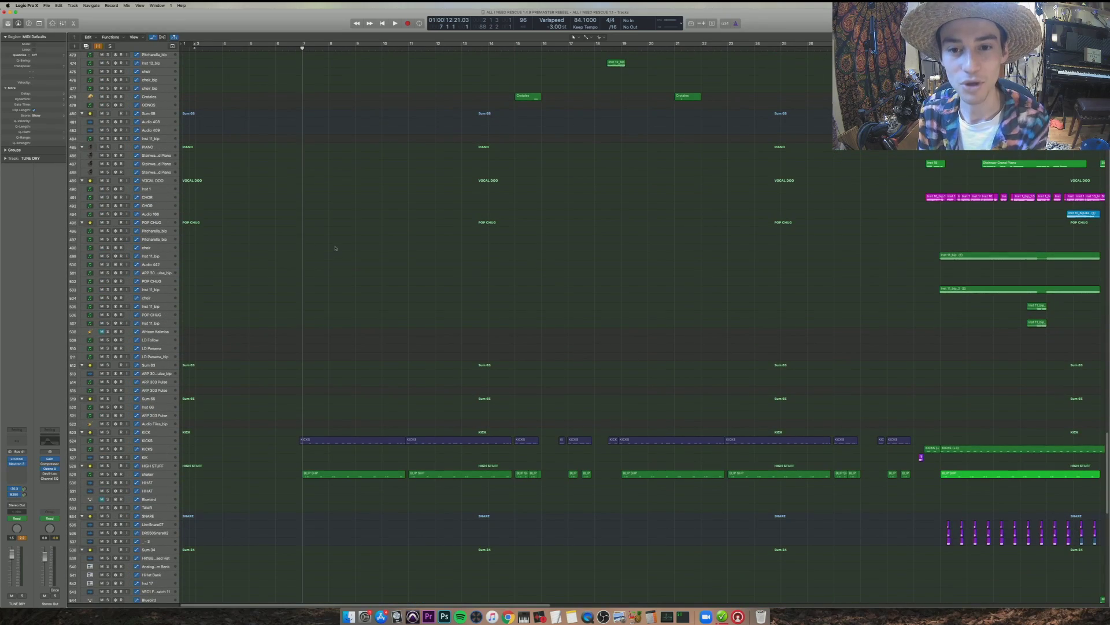
scroll(341, 255, up, 20)
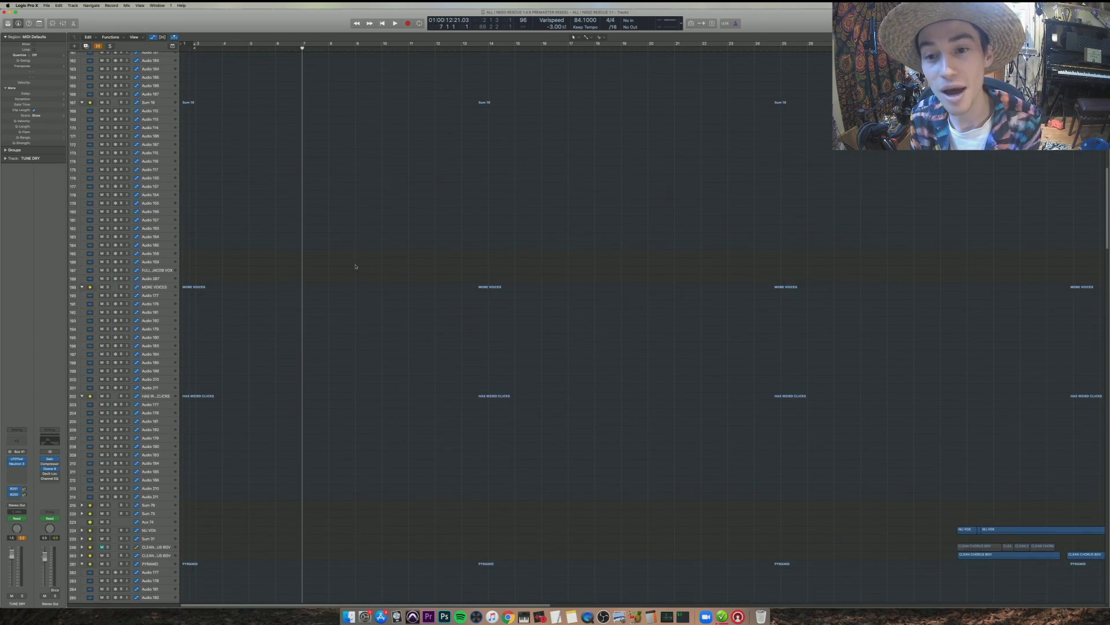
scroll(356, 266, down, 15)
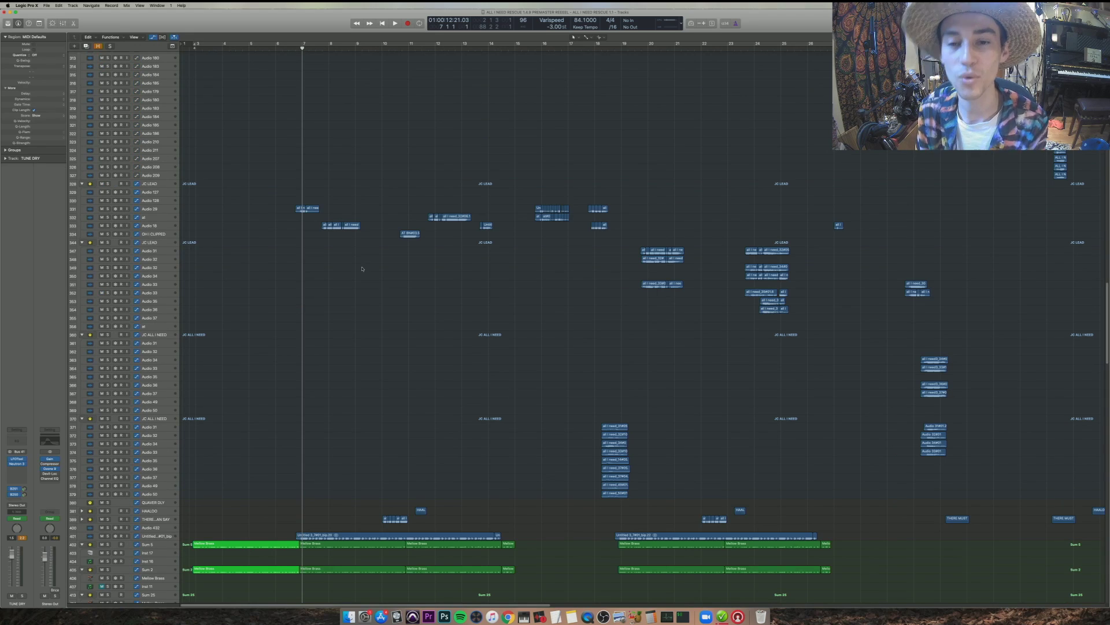
- Play the opening JC LEAD regions at bars 7 to 9 in solo and switch solo off
drag(359, 288, 289, 140)
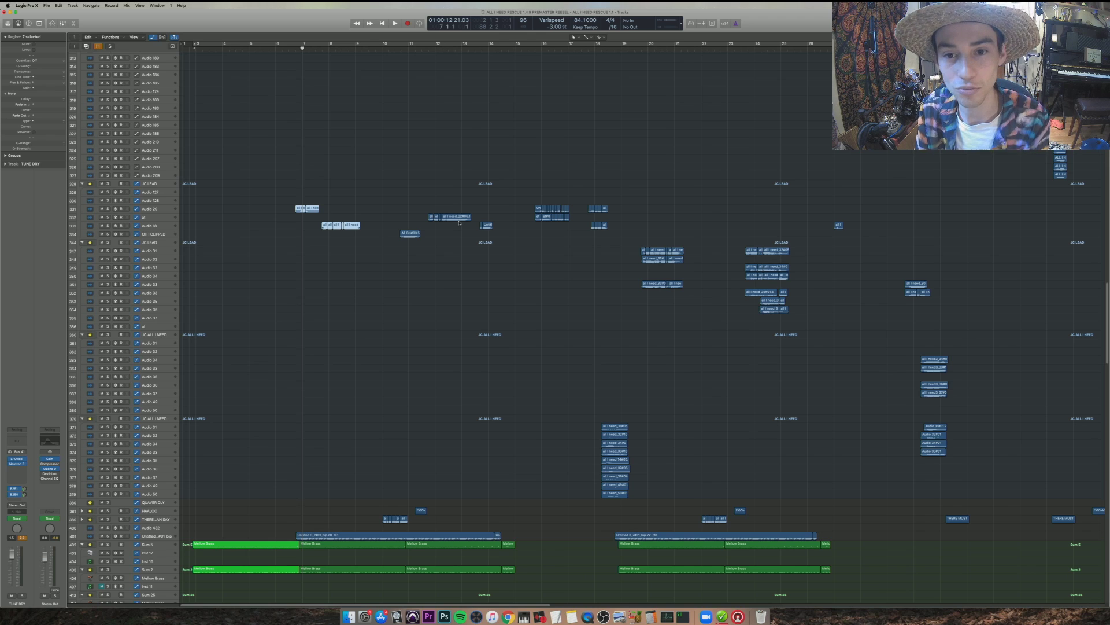
key(ctrl+s)
key(space)
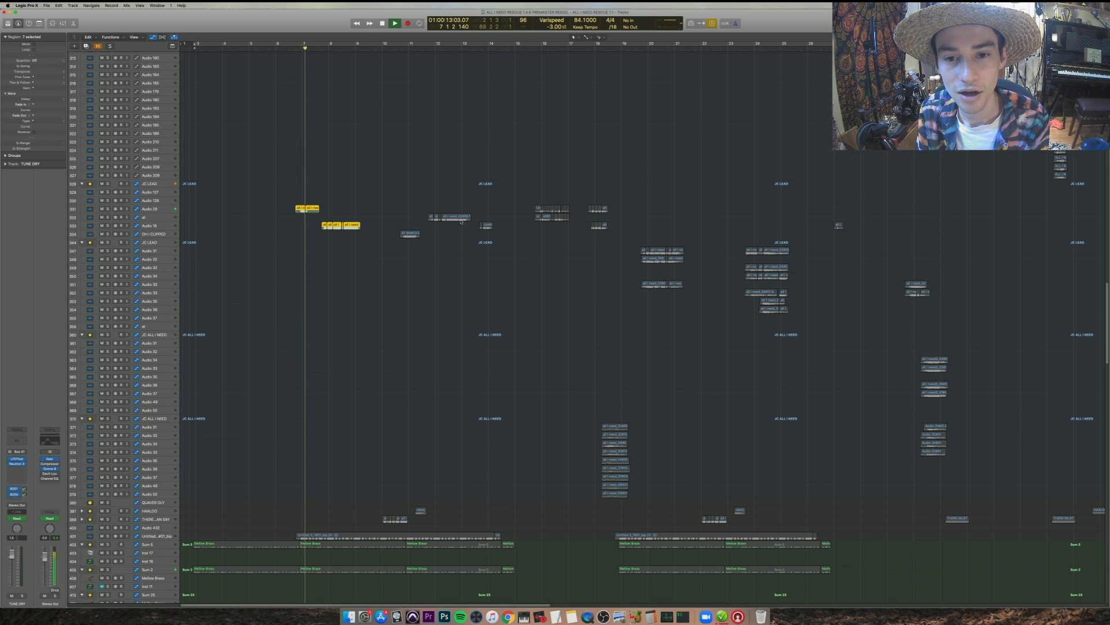
key(space)
key(ctrl+s)
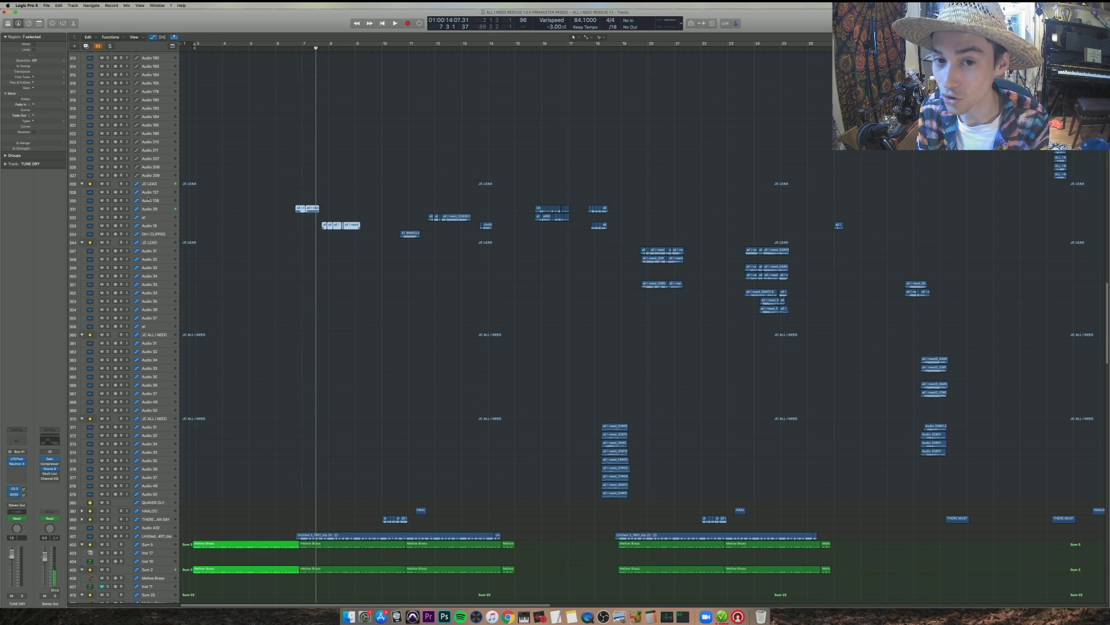
- Select the JC LEAD stack and its first regions, and examine its sends to JC VB on Bus 256 and JC DLY on Bus 255
click(150, 183)
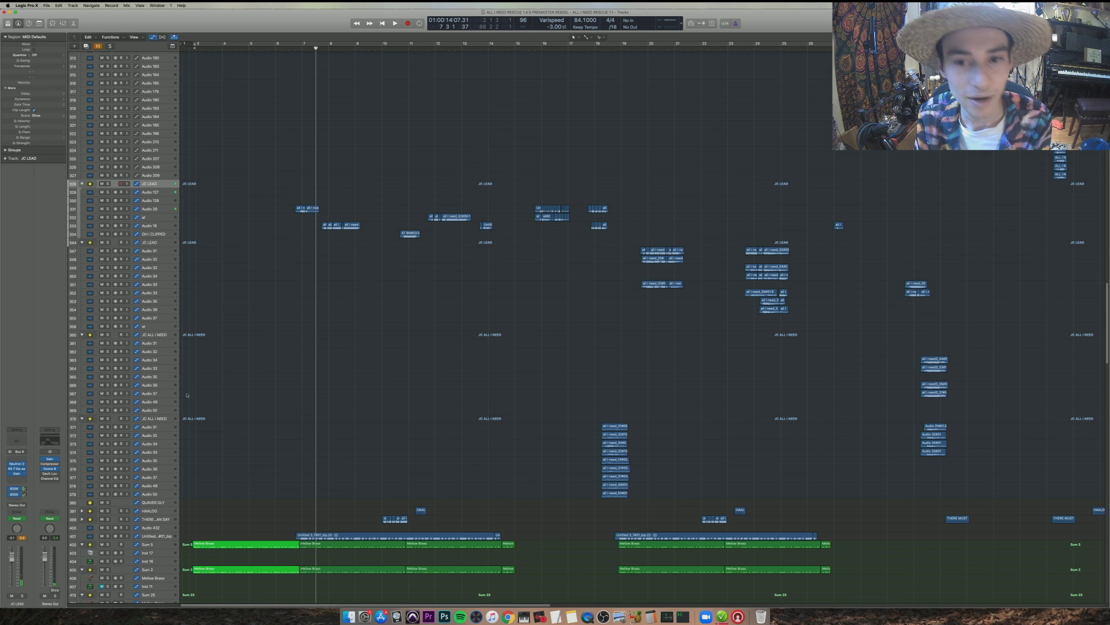
drag(288, 225, 309, 203)
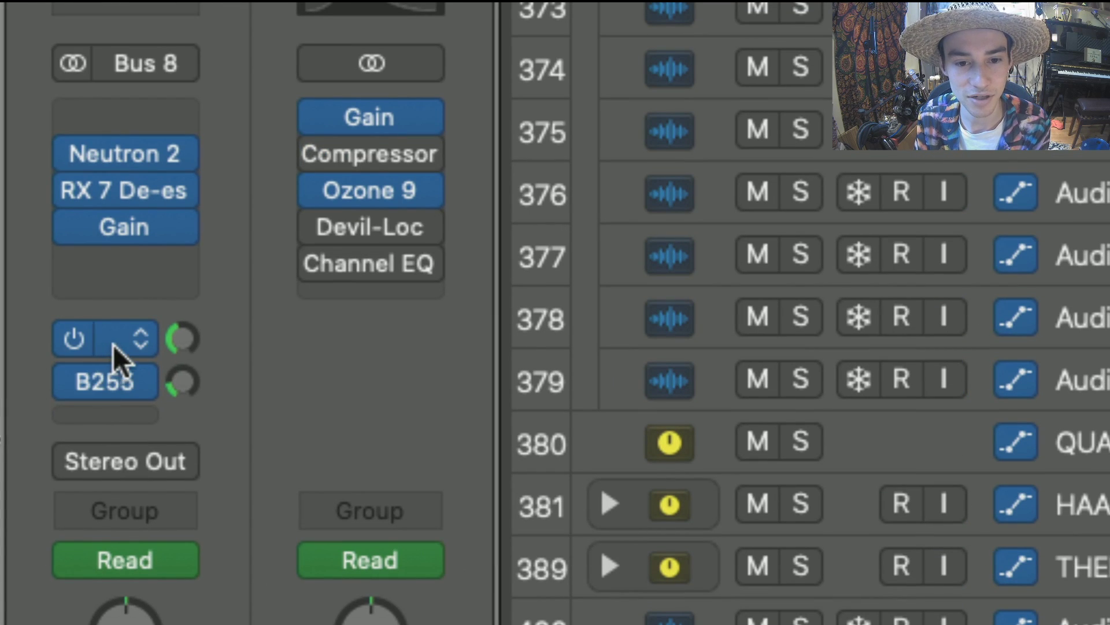
click(114, 345)
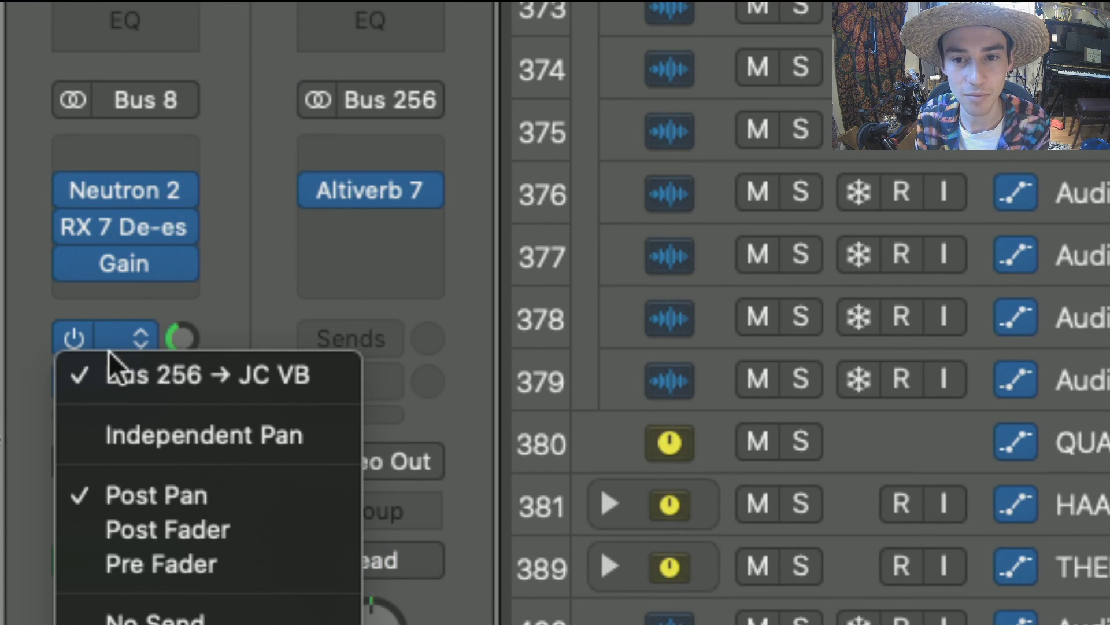
click(449, 213)
click(115, 383)
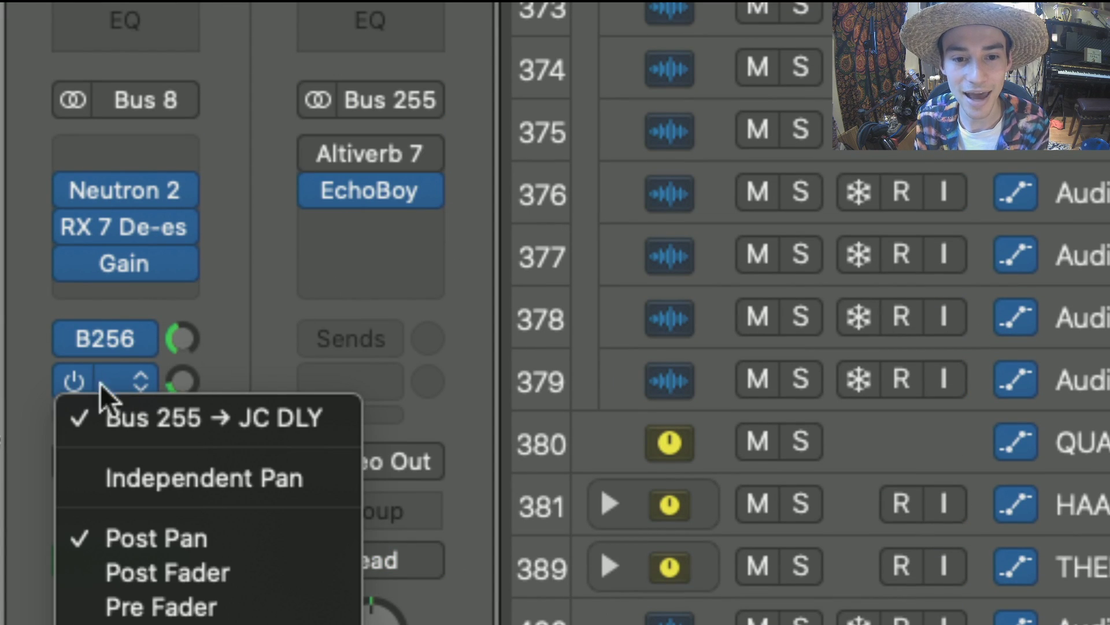
click(106, 307)
click(106, 338)
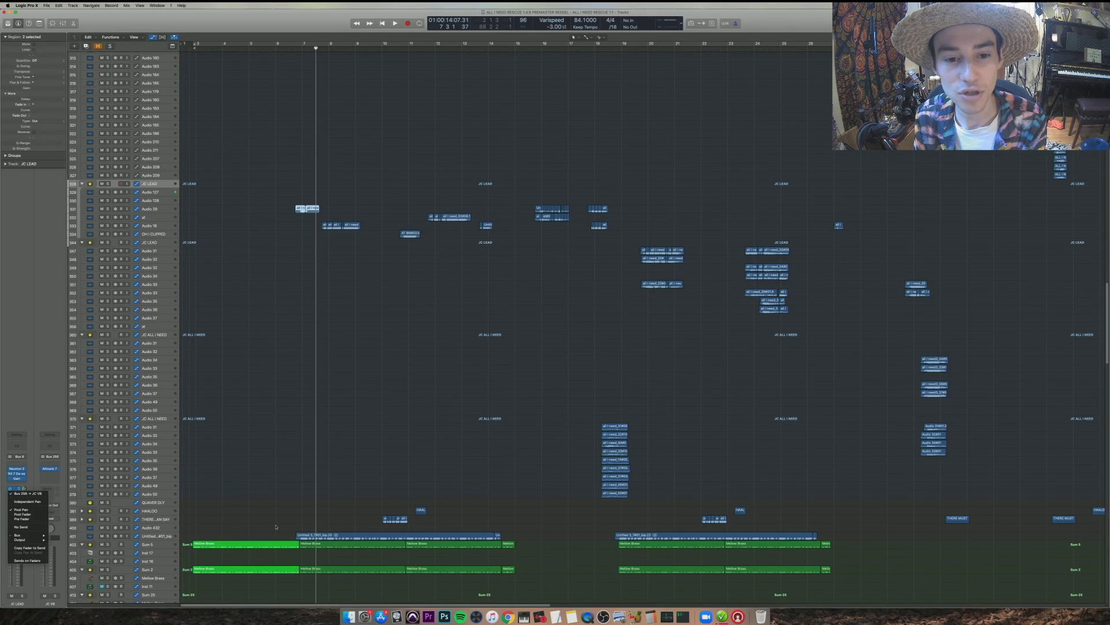
click(184, 267)
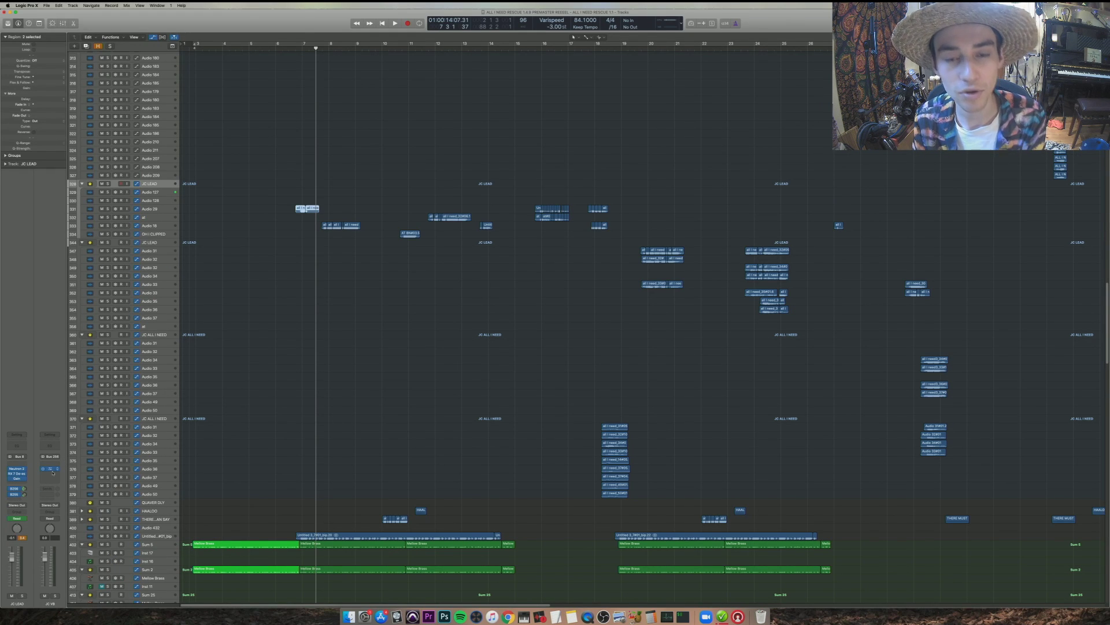
- Open Altiverb 7 on JC VB, browse the plate, spring and digital impulse responses around the EMT 250, and close the browser
click(51, 470)
drag(170, 26, 521, 344)
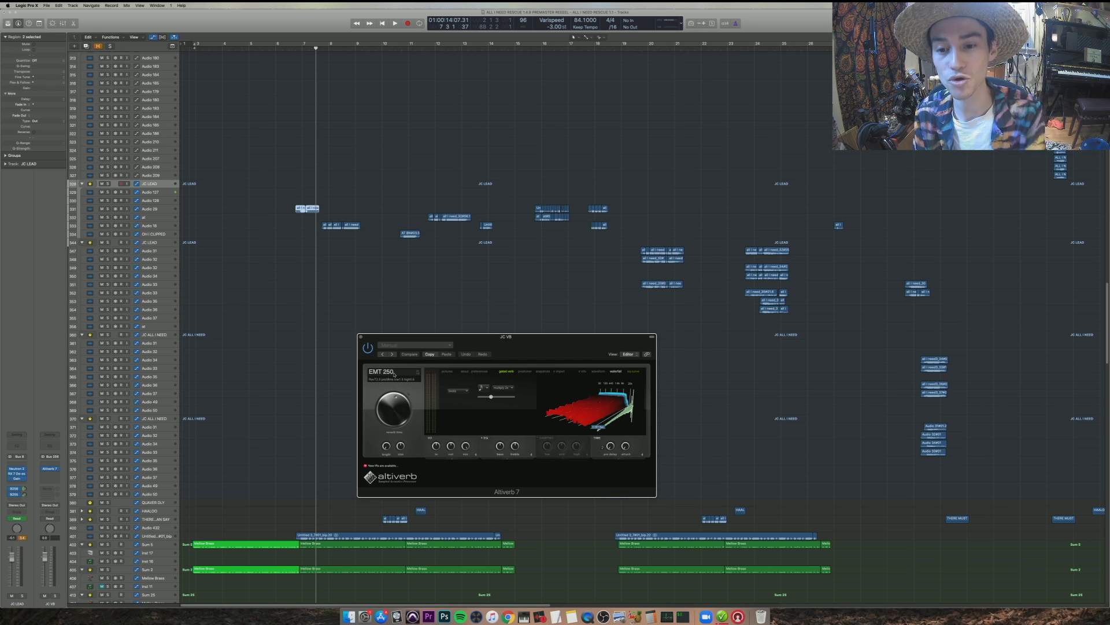
click(394, 373)
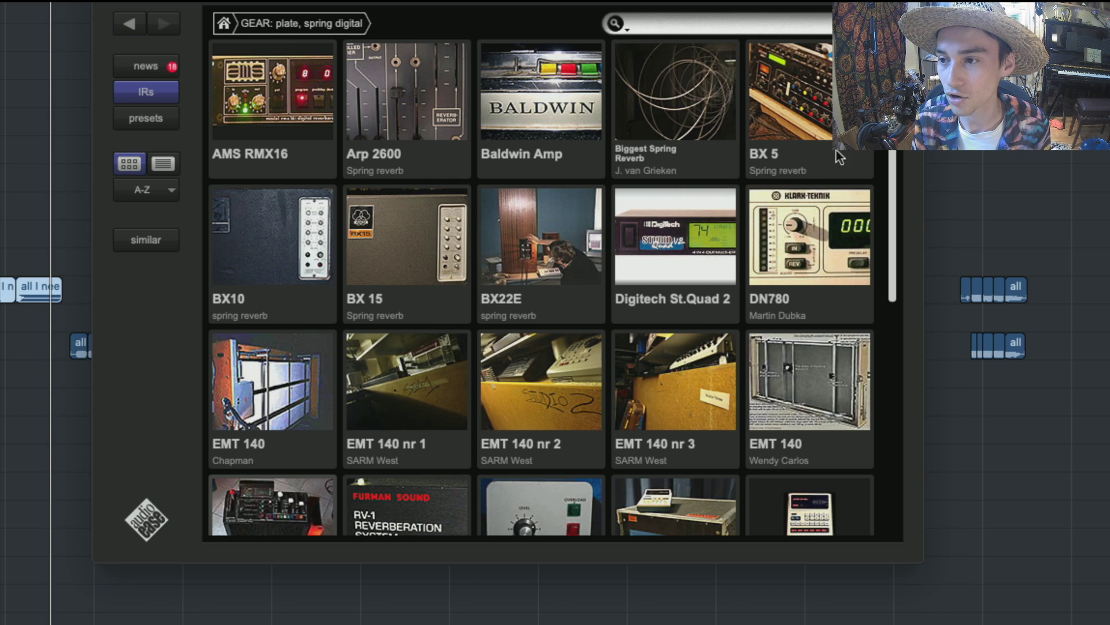
scroll(898, 250, down, 3)
drag(895, 244, 886, 151)
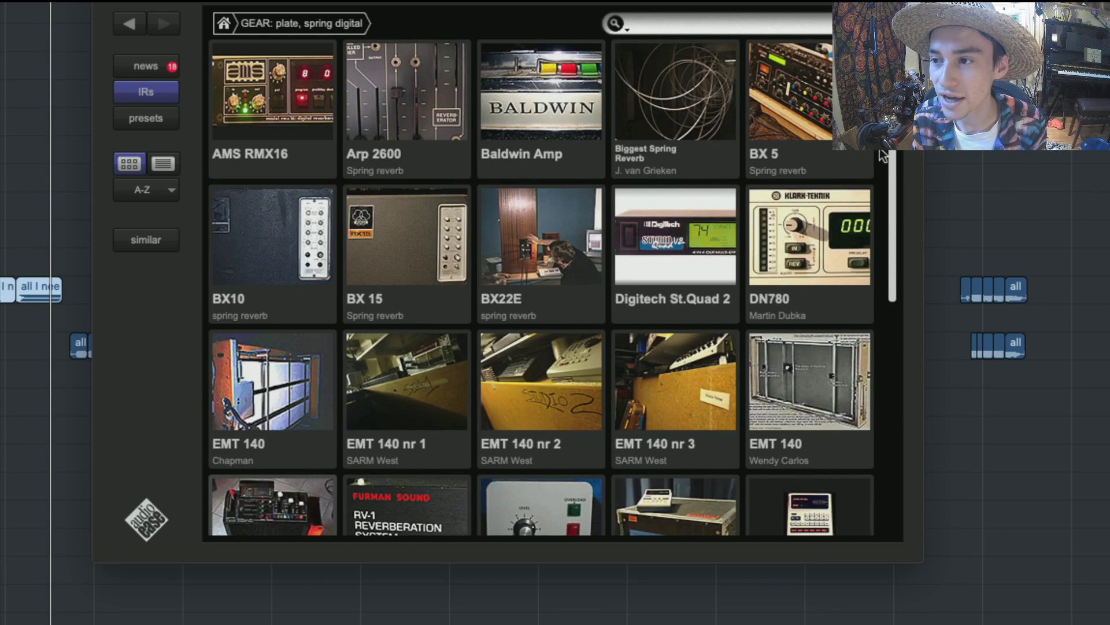
scroll(869, 351, down, 4)
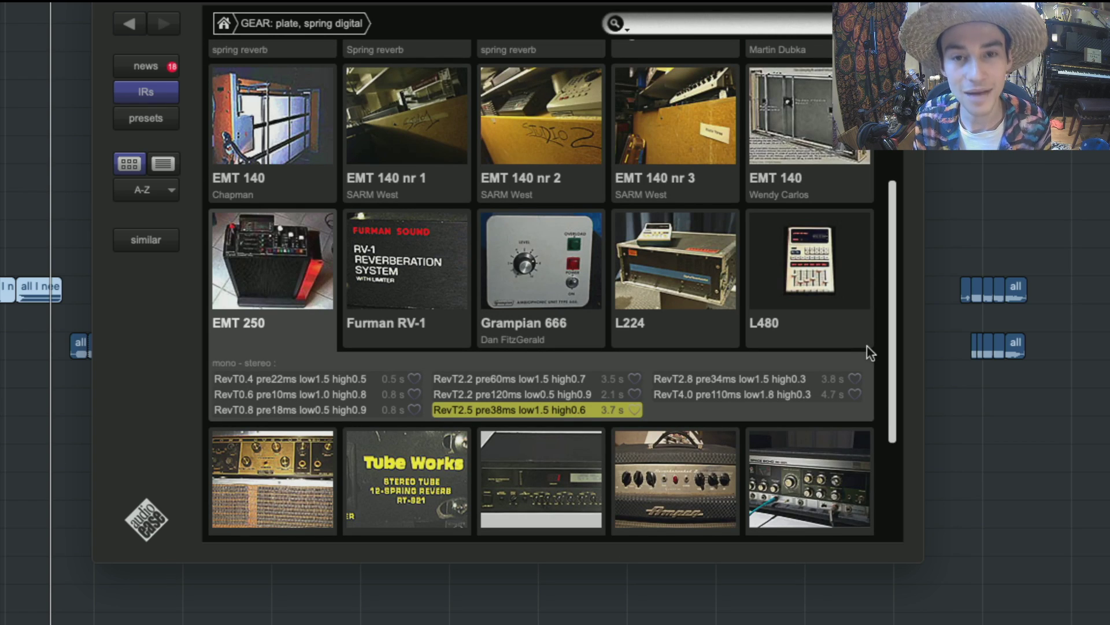
scroll(867, 346, down, 1)
scroll(868, 358, down, 2)
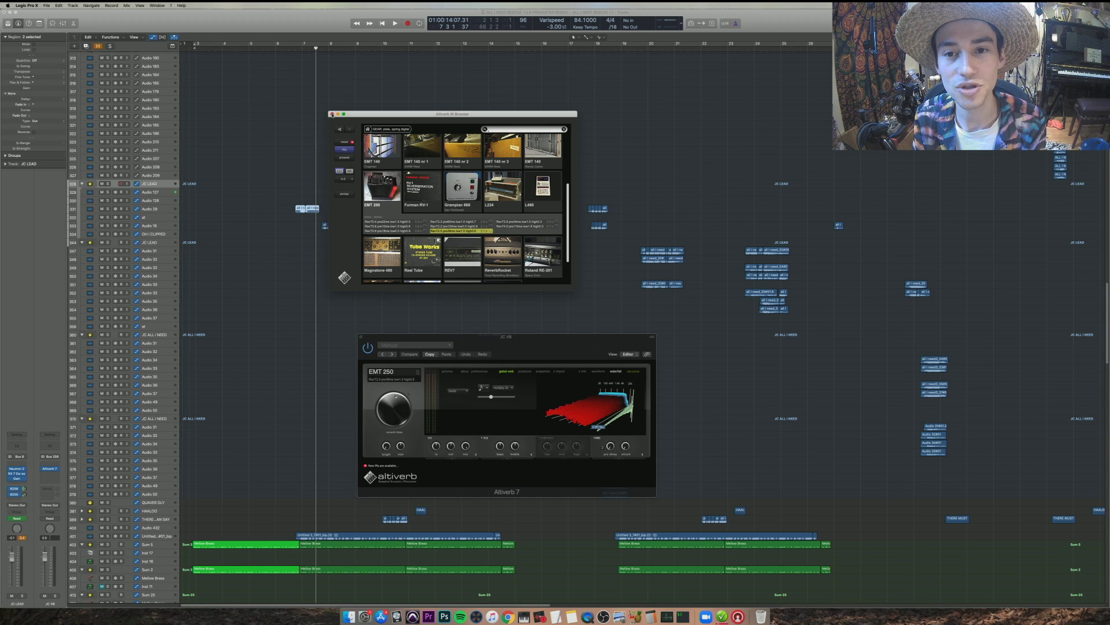
click(332, 114)
- Play the first JC LEAD regions in solo from around bar 7 with the Altiverb 7 window open
shift+click(302, 179)
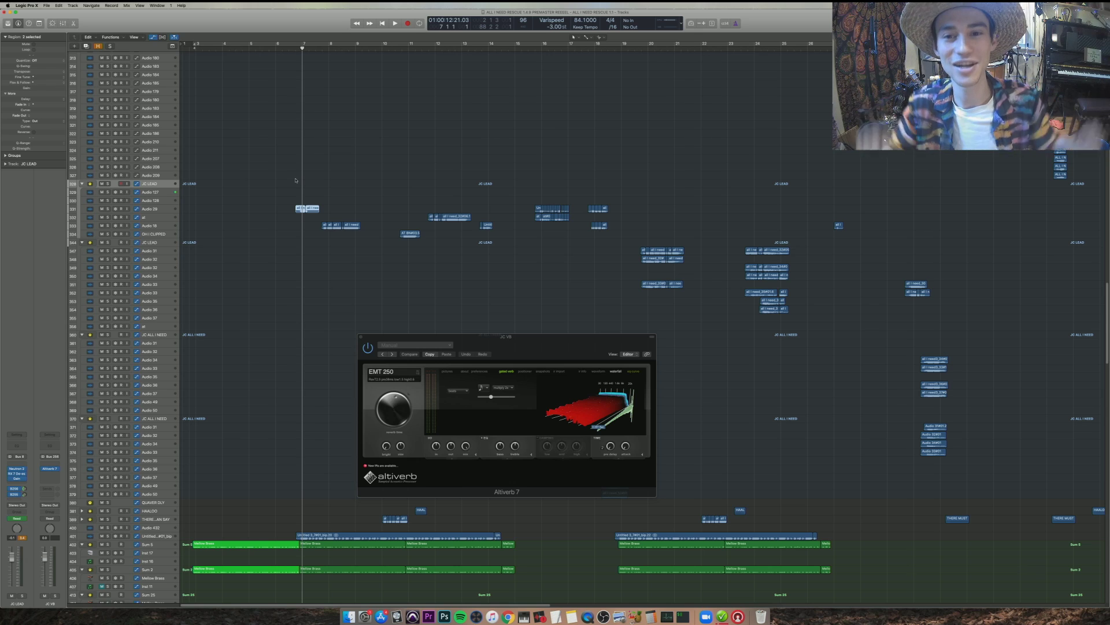
key(ctrl+s)
key(space)
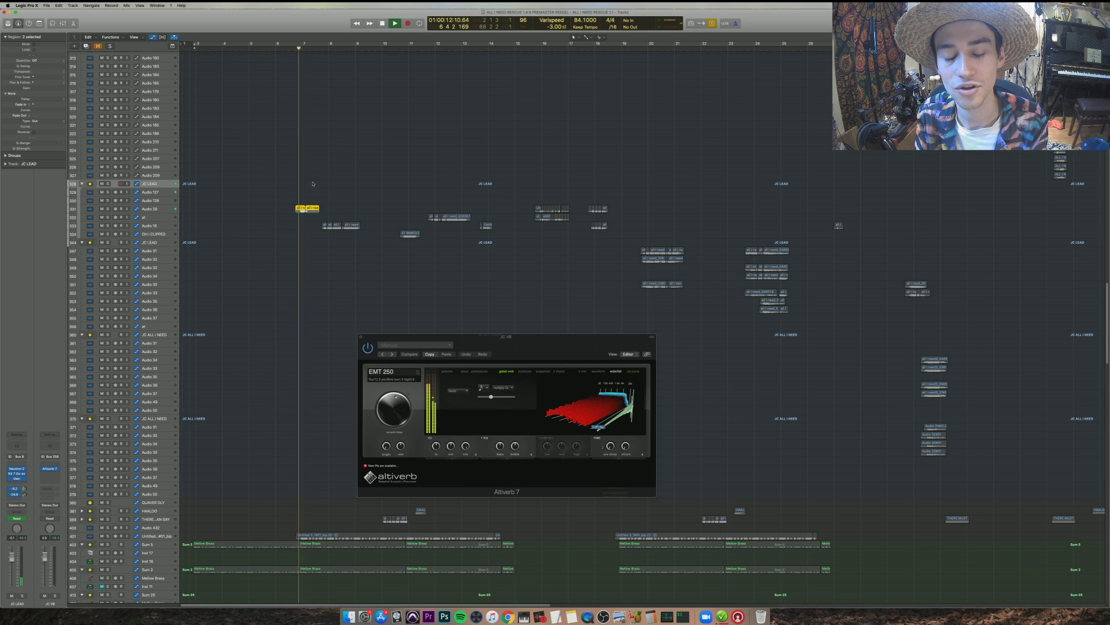
key(space)
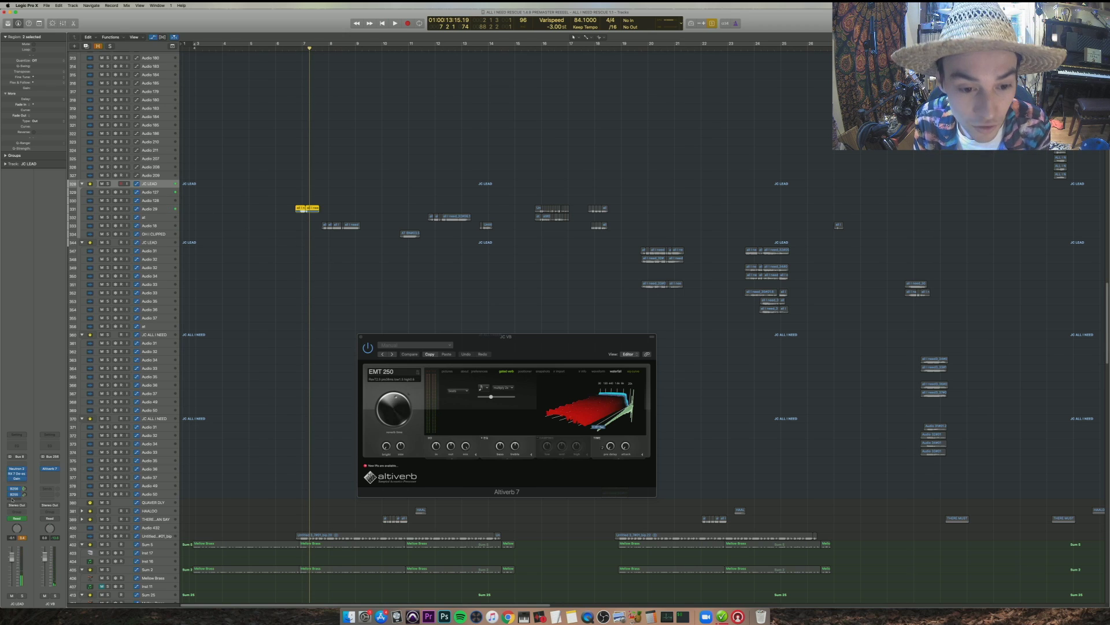
- Open EchoBoy on JC DLY beside Altiverb 7 and replay the soloed JC LEAD regions around bar 7
click(14, 495)
click(50, 469)
click(50, 469)
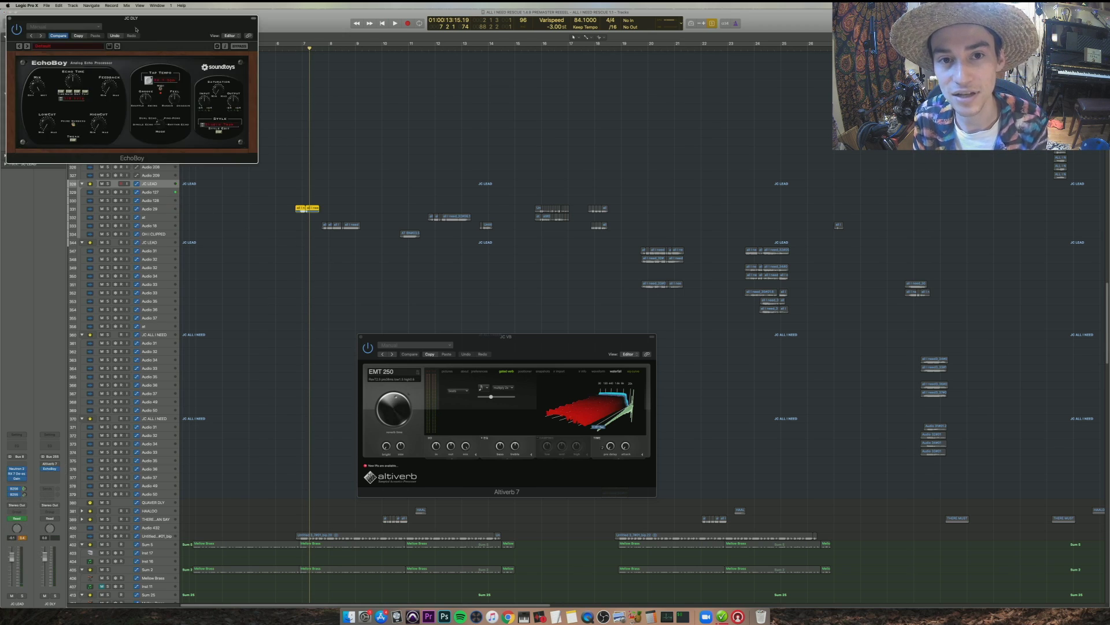
drag(136, 30, 383, 359)
key(space)
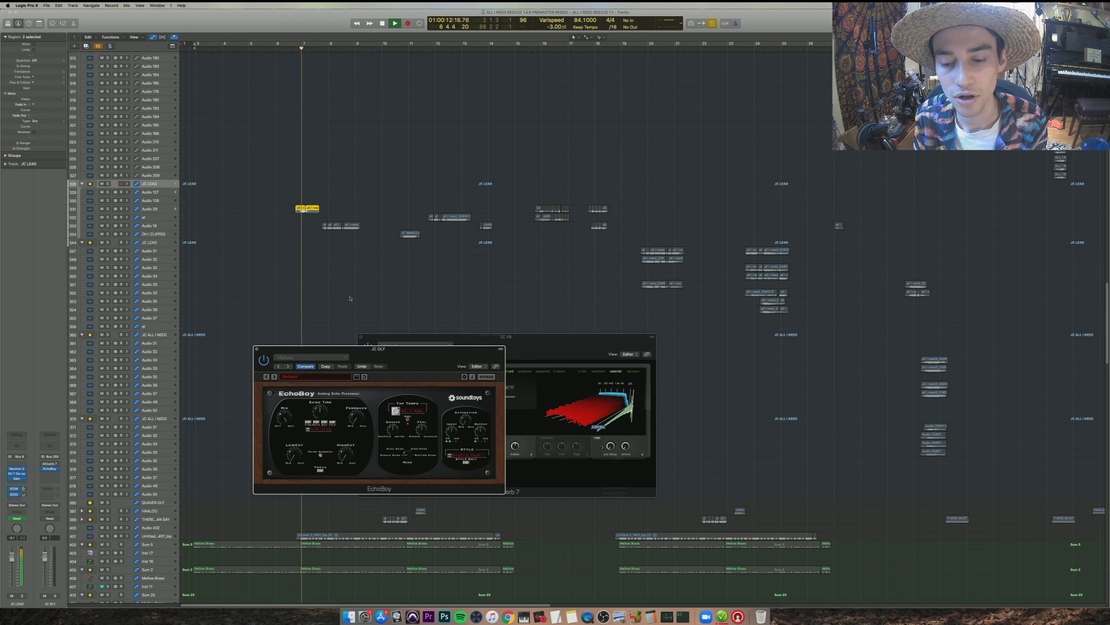
key(space)
key(space)
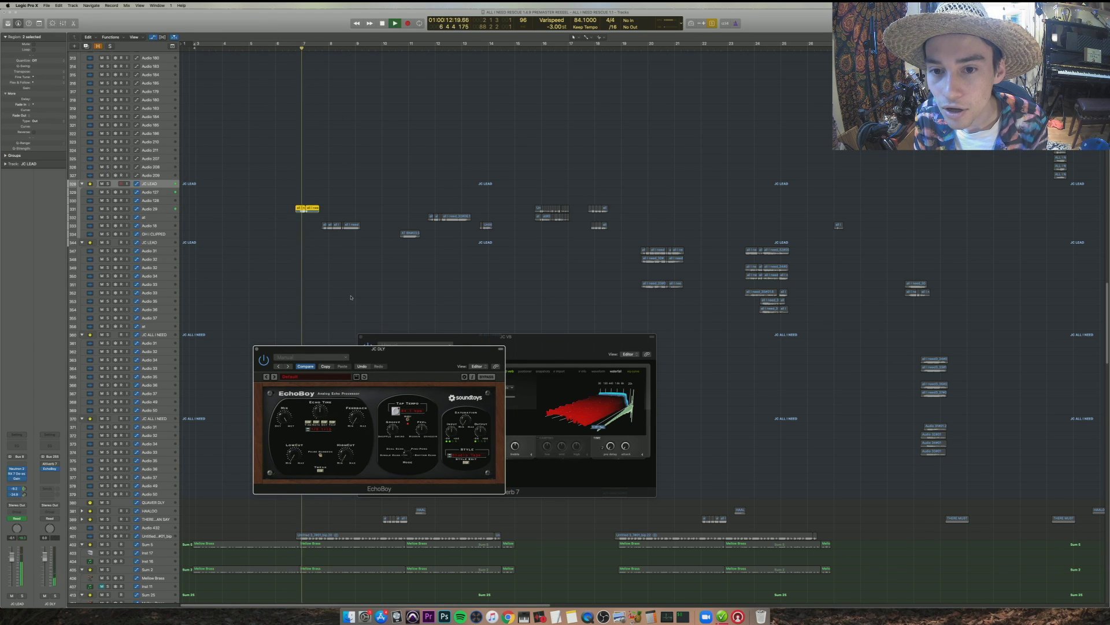
key(space)
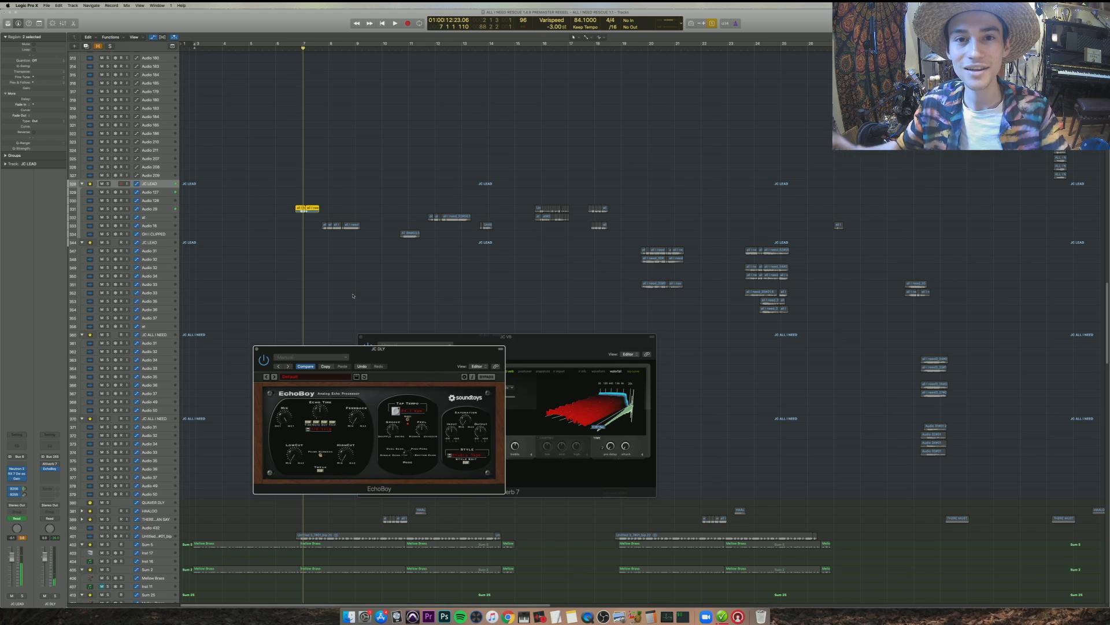
- Turn off solo mode and close the EchoBoy and Altiverb 7 plug-in windows
key(ctrl+s)
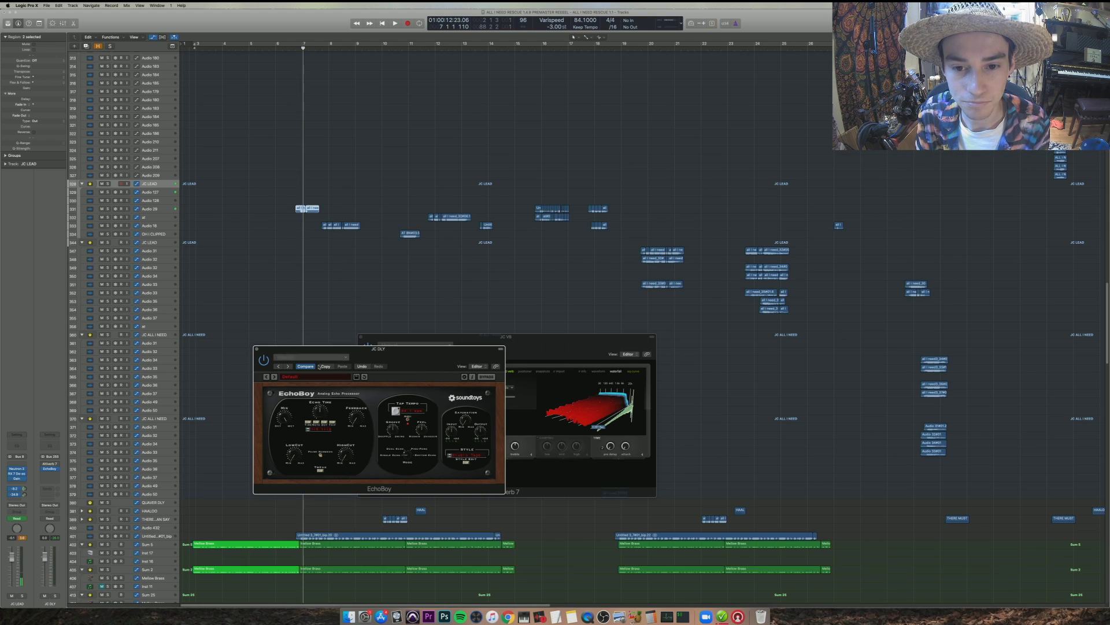
click(257, 349)
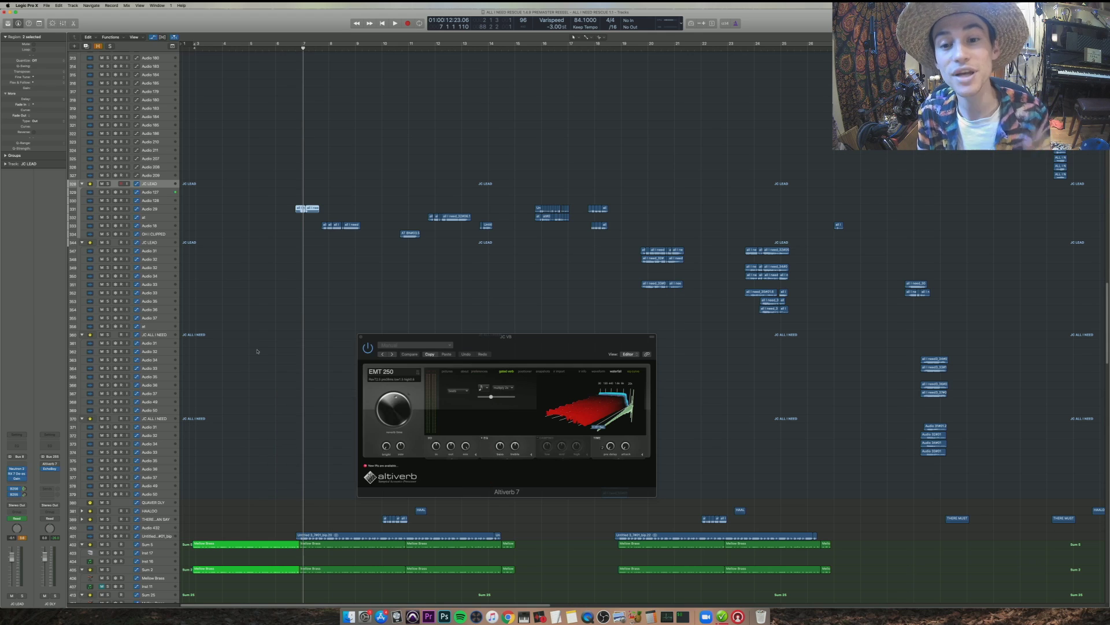
click(361, 337)
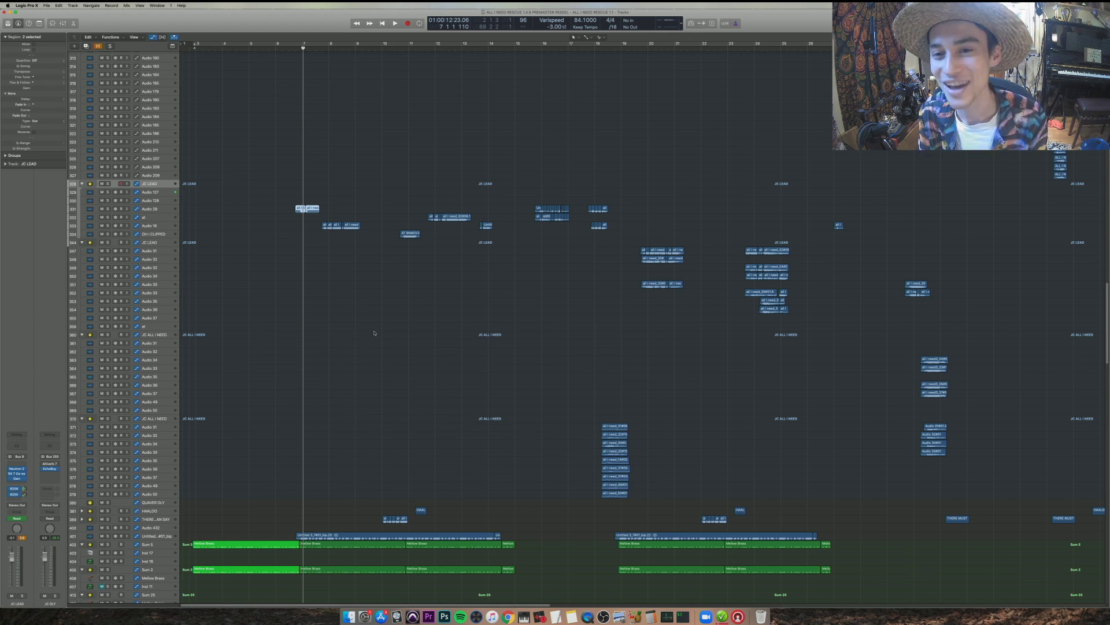
- Survey the JC LEAD regions and the surrounding stacked vocal tracks across the wider arrangement
drag(366, 268, 282, 193)
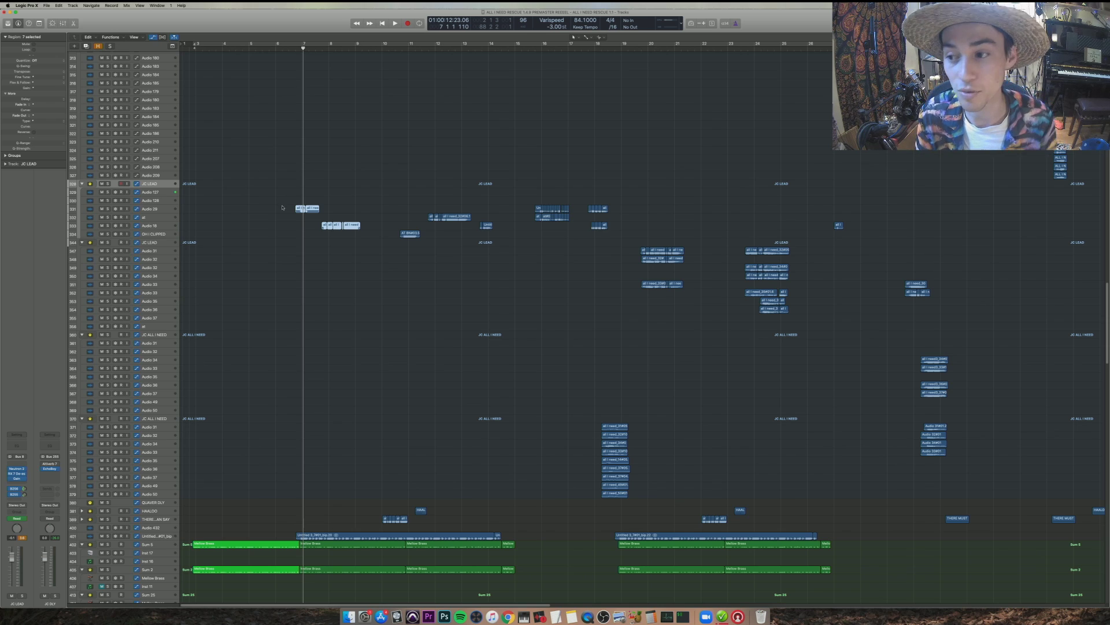
click(404, 304)
key(super+Left)
key(super+Left)
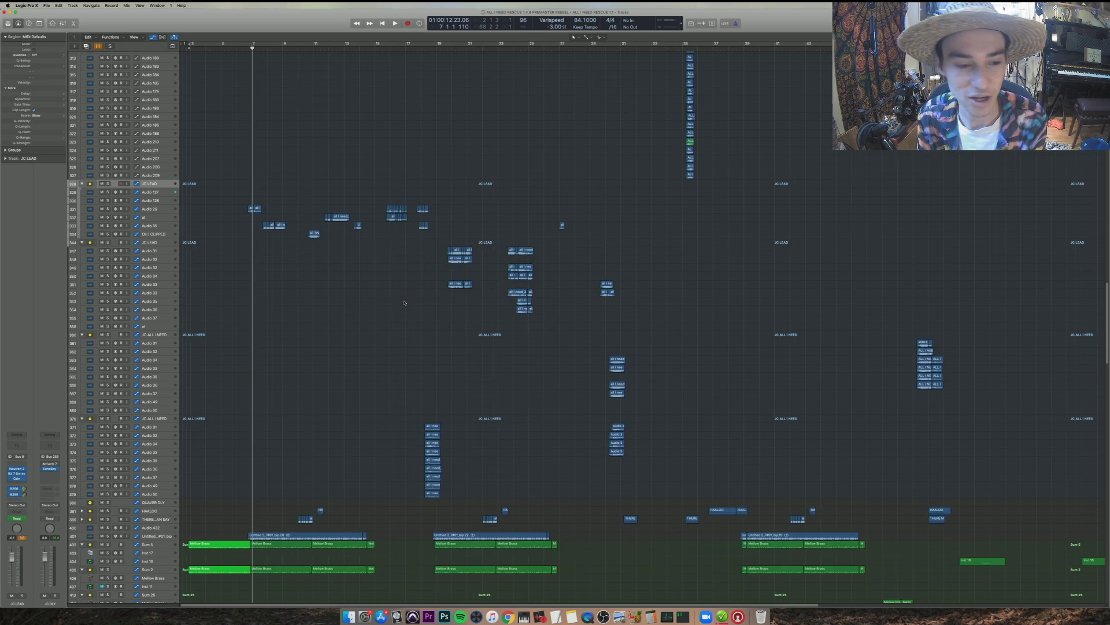
key(super+Up)
key(super+Up)
key(super+Up)
key(super+Up)
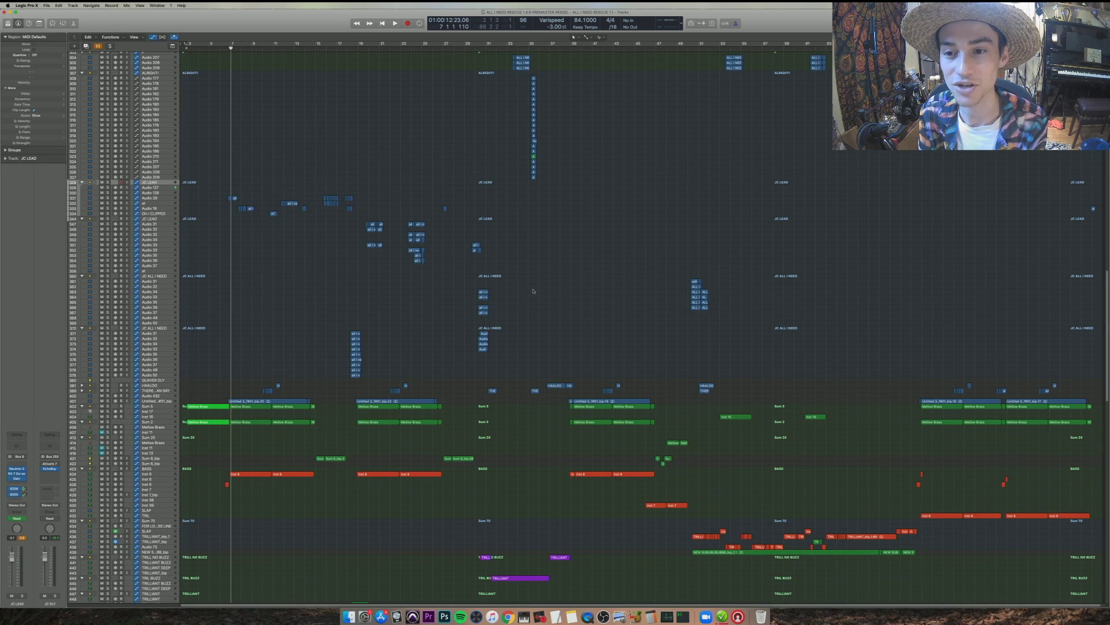
scroll(535, 286, up, 10)
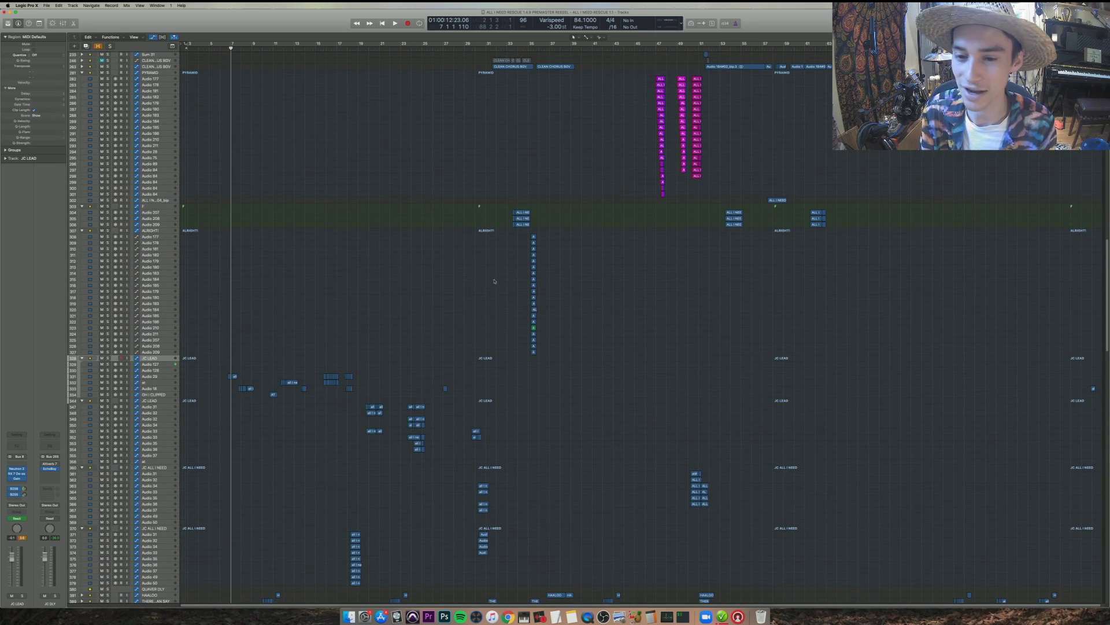
scroll(108, 422, down, 10)
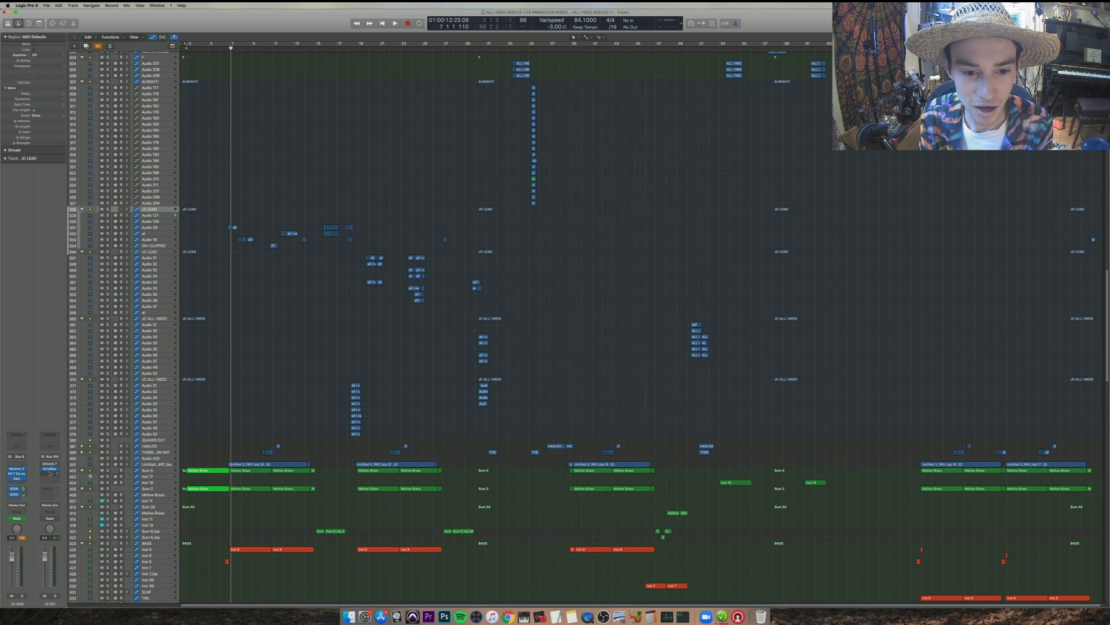
- Review EchoBoy on the vocal delay bus, close it, and bring JC LEAD's Neutron 2 window to mid-screen
click(49, 468)
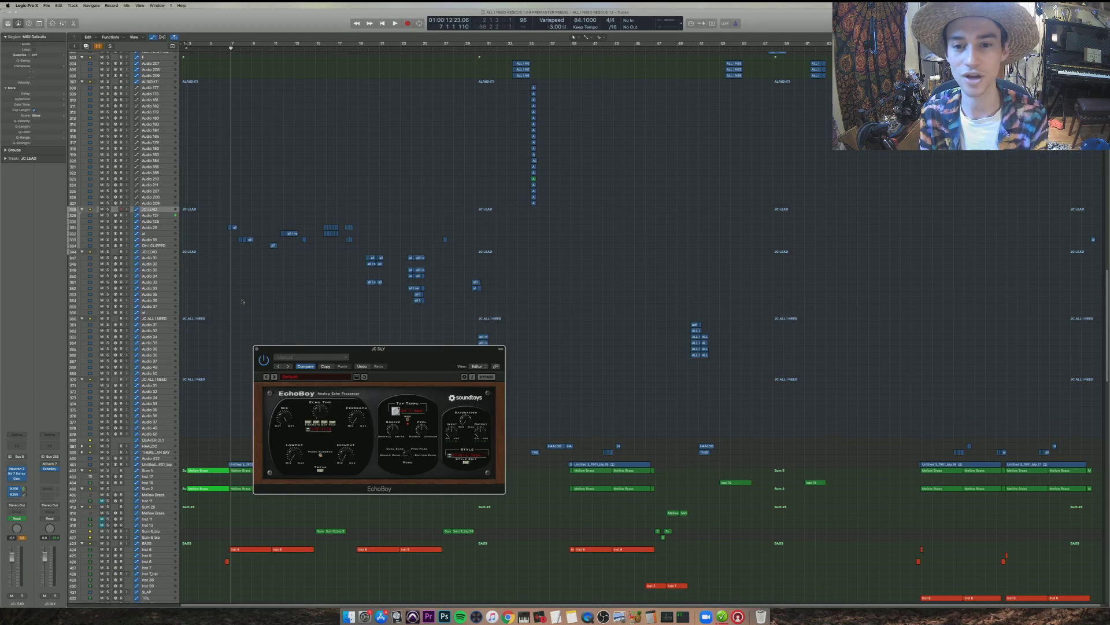
click(257, 350)
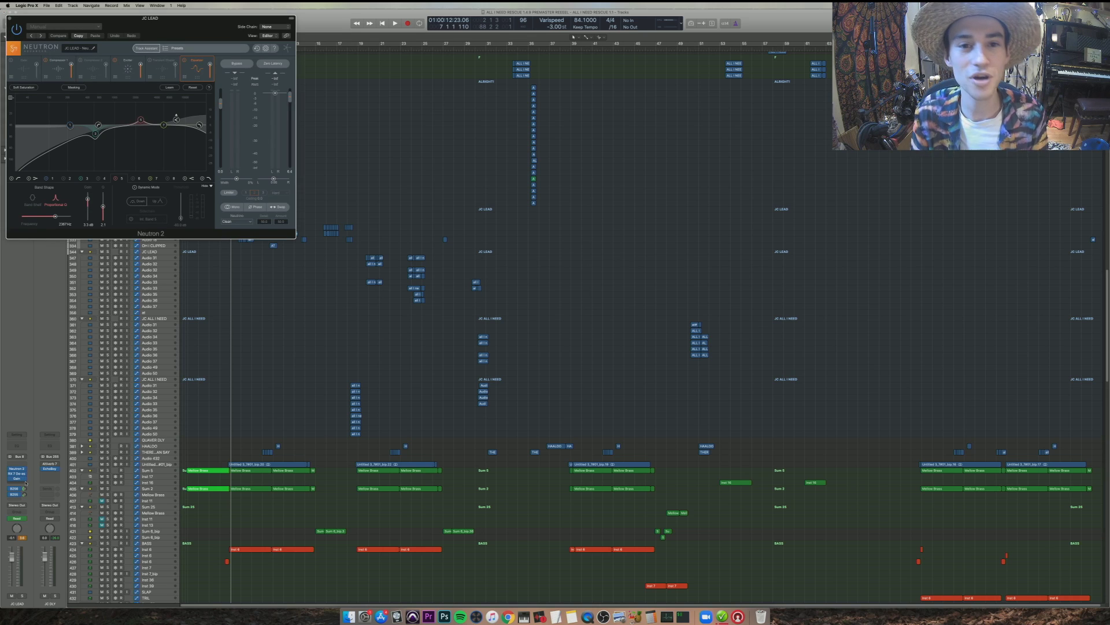
drag(167, 21, 541, 333)
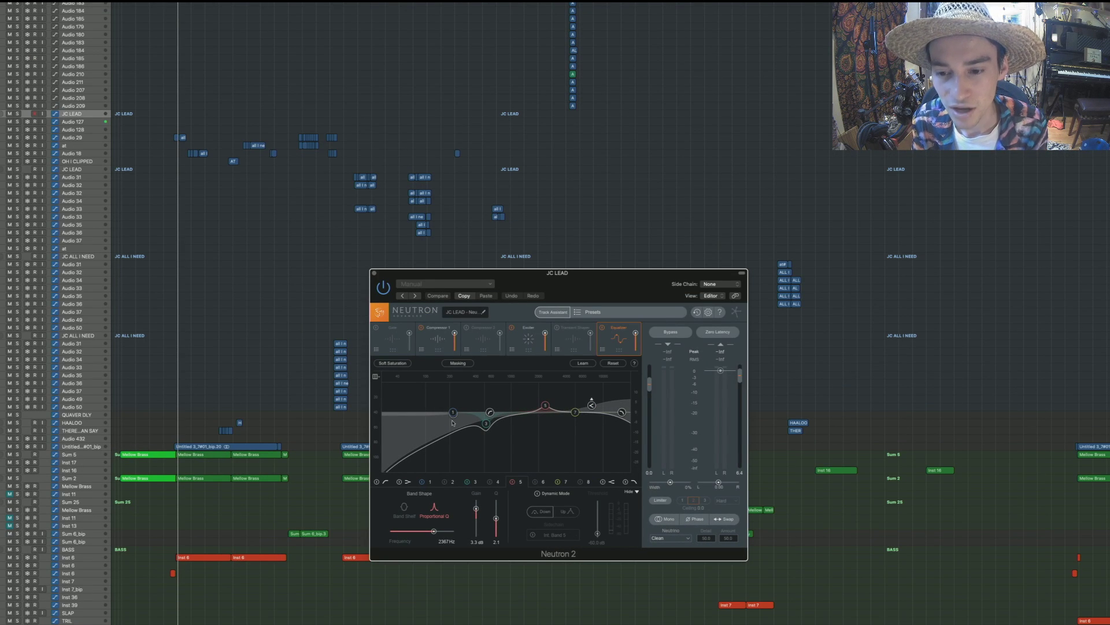
- Solo the first JC LEAD vocal regions at bar 7 and audition them with Neutron 2's equalizer in view
drag(151, 126, 259, 139)
key(ctrl+s)
key(space)
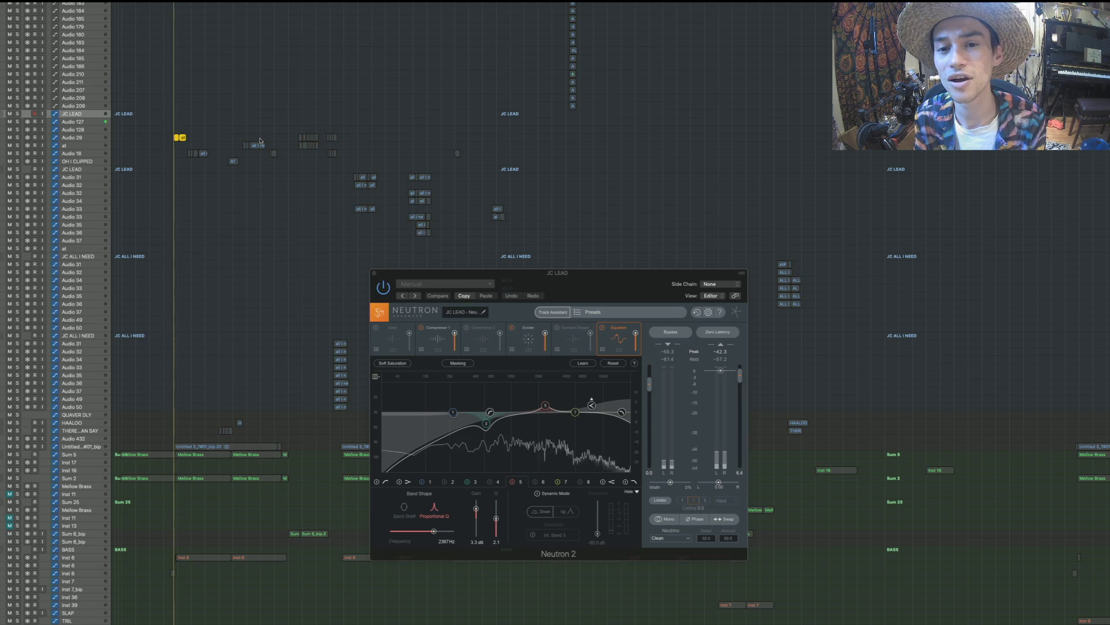
key(space)
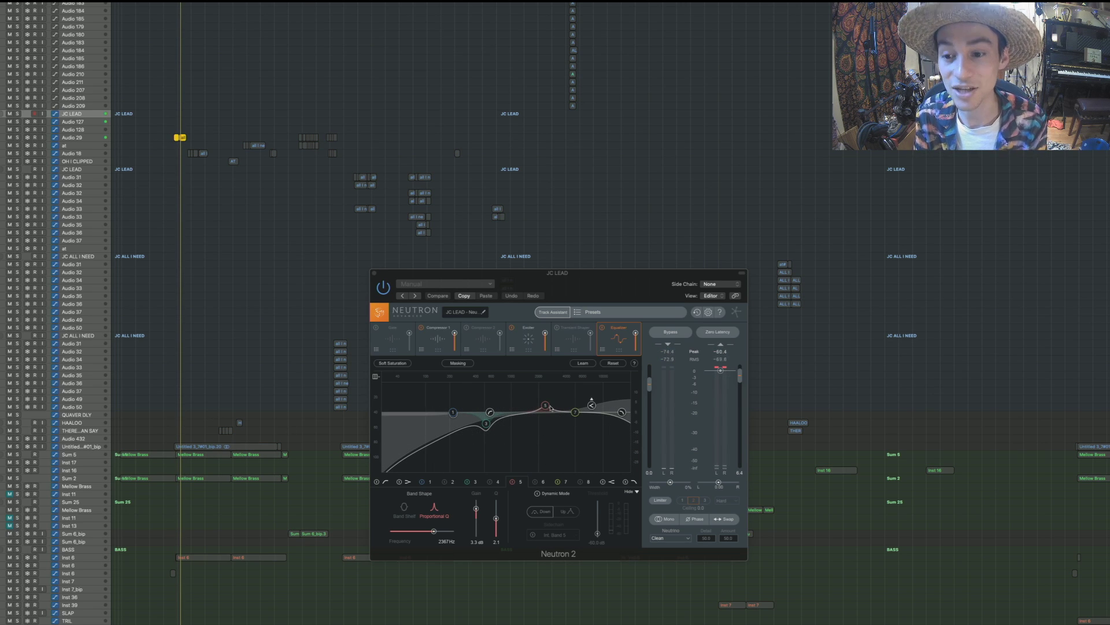
- Inspect Neutron 2's Compressor 1 and Exciter modules on JC LEAD, and close the plug-in window
click(440, 342)
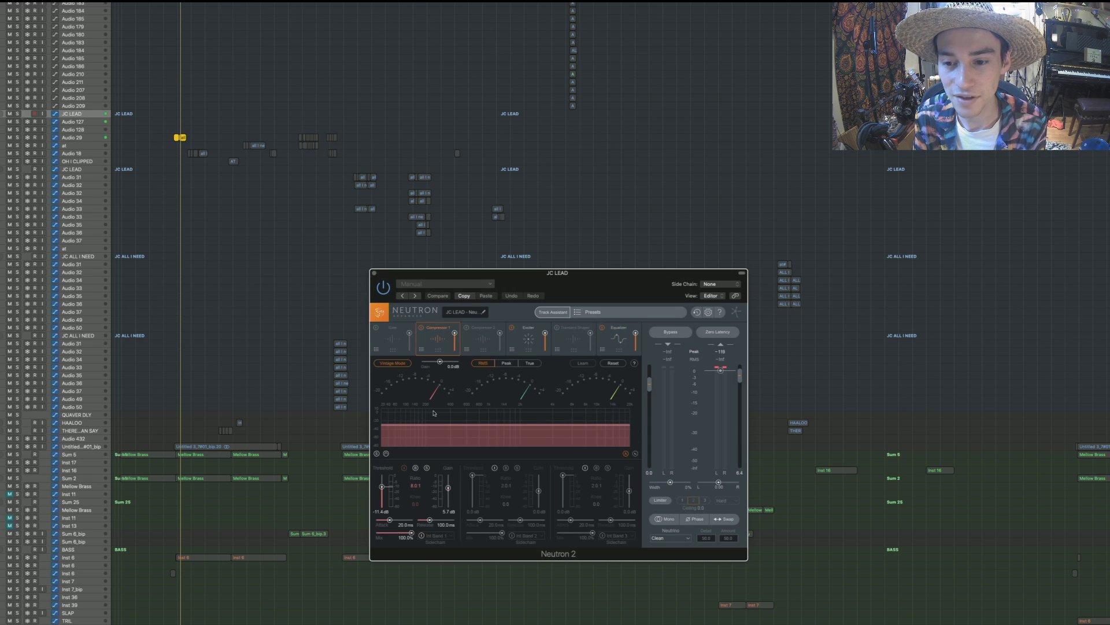
click(529, 340)
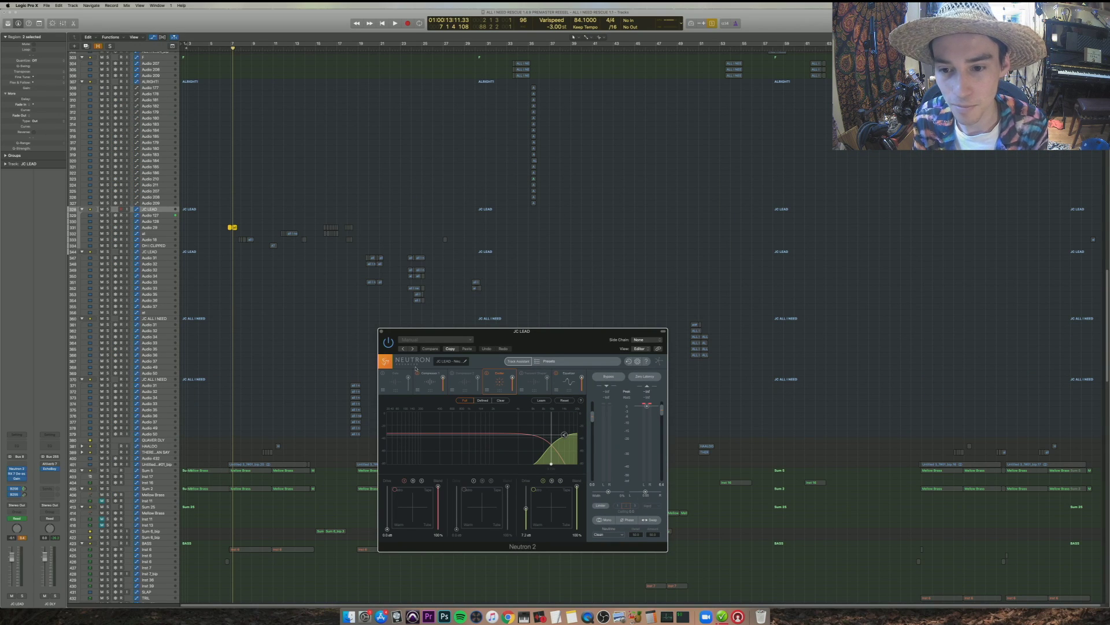
click(380, 331)
- Audition the first Untitled bounced audio region near bar 7 in solo, with its track and waveform enlarged
scroll(264, 418, down, 4)
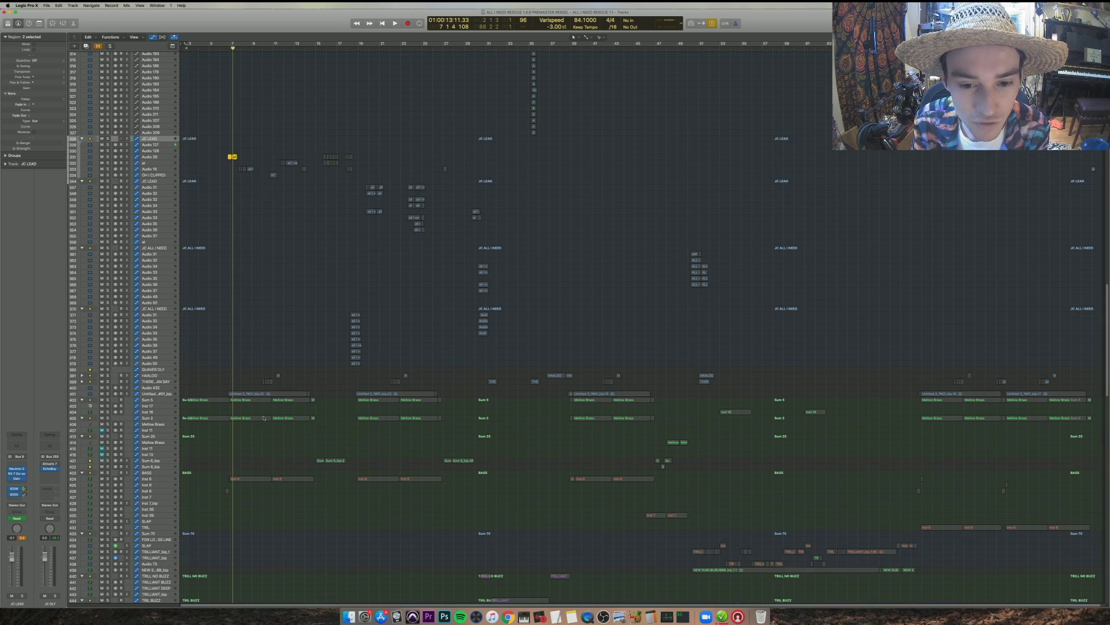
click(262, 395)
key(shift+space)
key(super+Down)
key(super+Down)
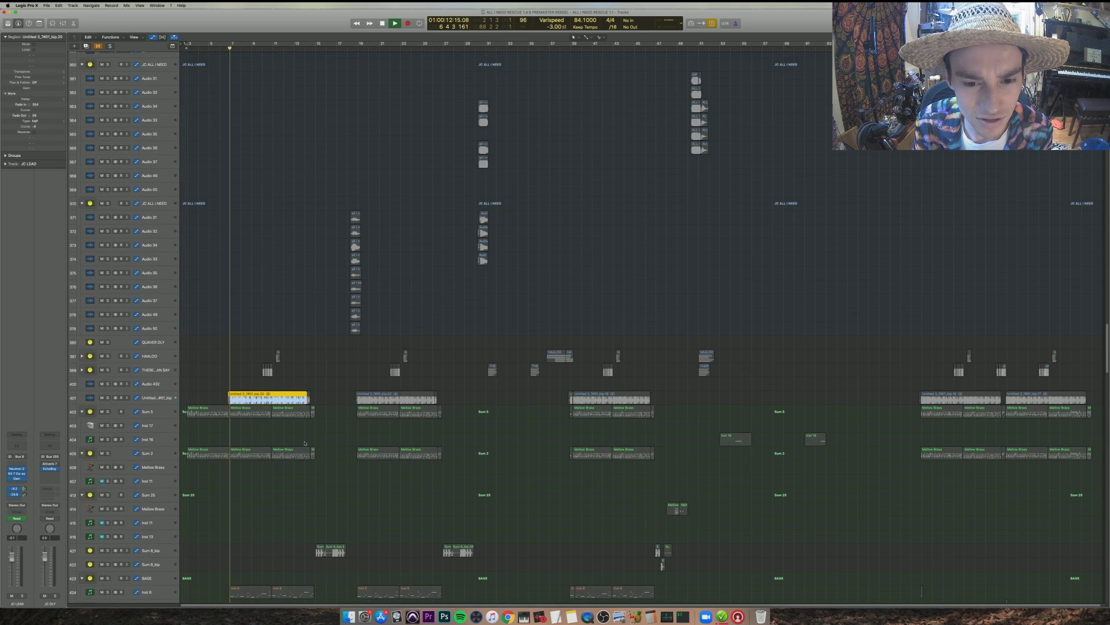
key(super+Right)
key(super+Right)
key(super+Down)
key(super+Down)
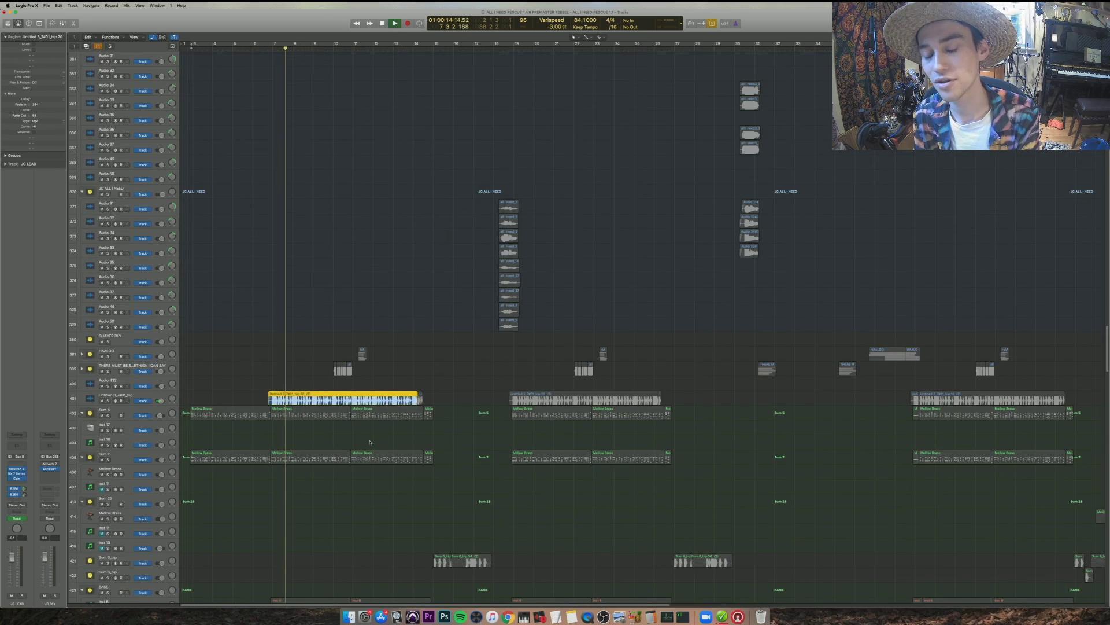
scroll(382, 449, down, 4)
key(super+Right)
key(super+Right)
key(super+Down)
key(super+Down)
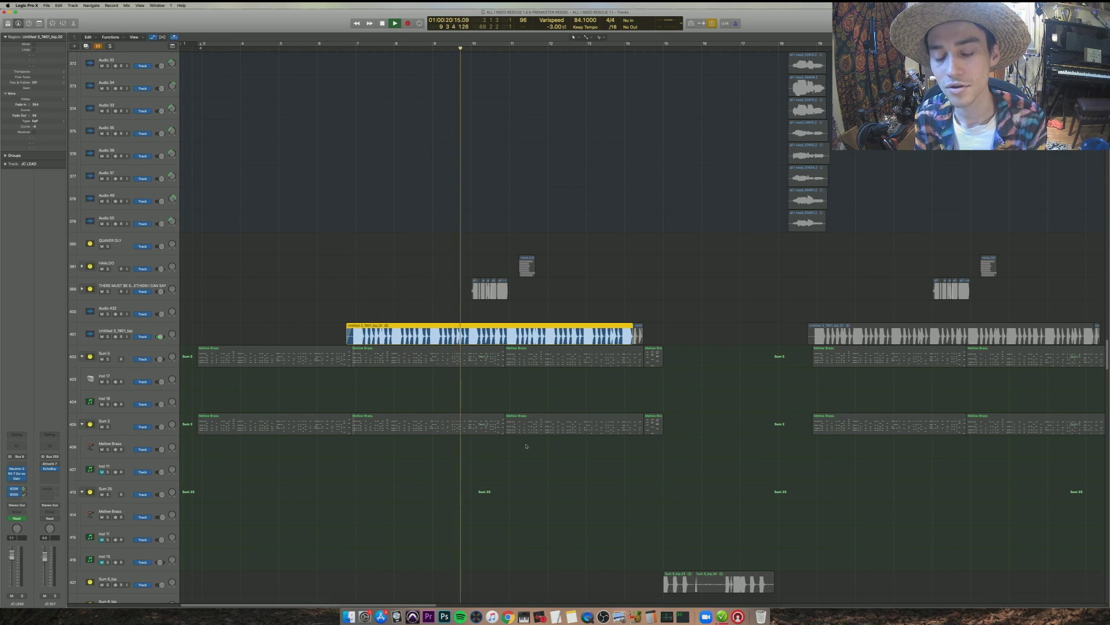
key(space)
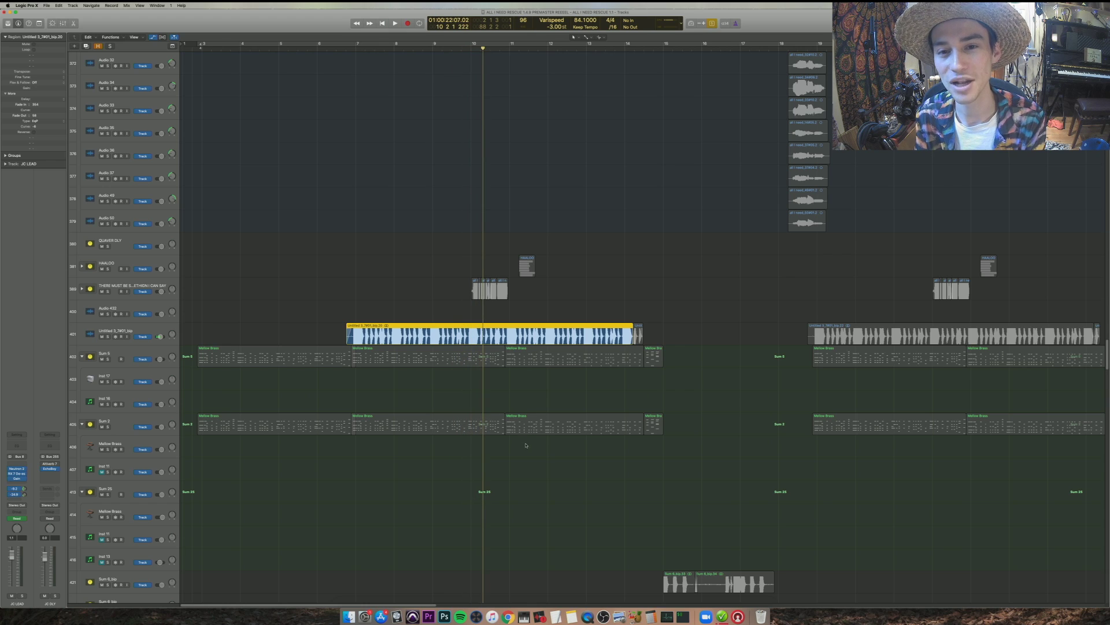
- Solo the Untitled audio region together with the Mellow Brass regions below it and play them from bar 7
drag(568, 446, 404, 363)
shift+click(354, 304)
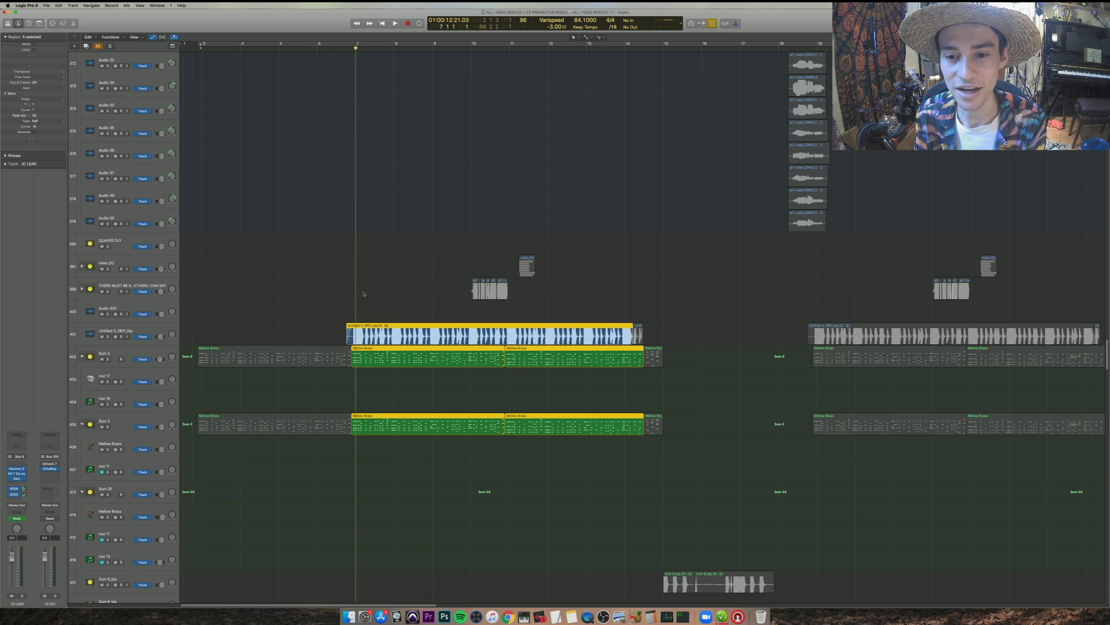
key(space)
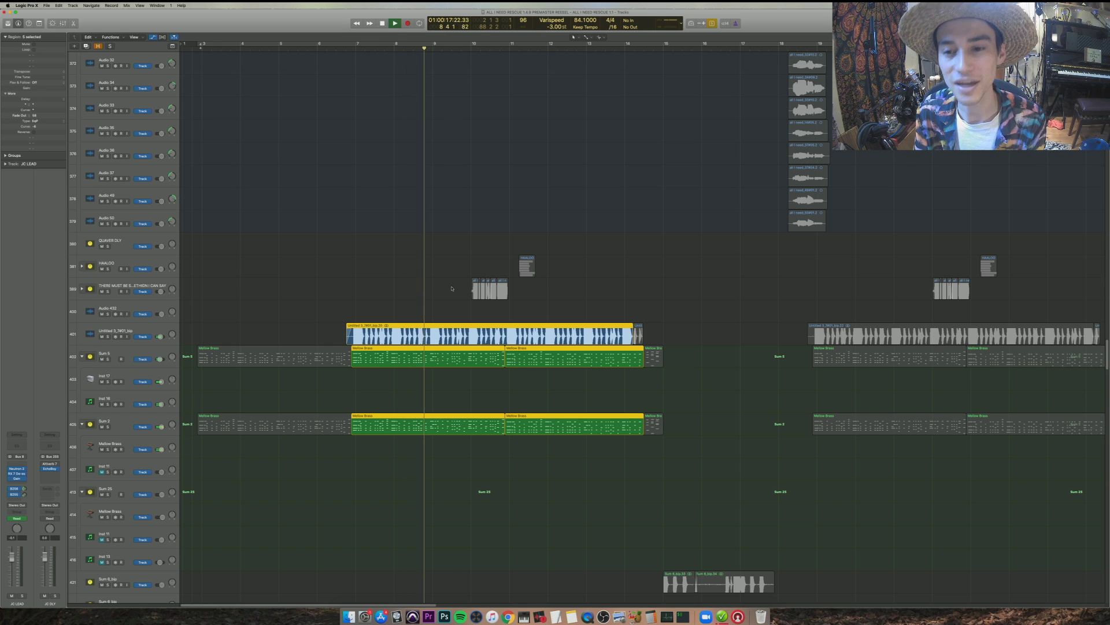
- Solo the THERE MUST BE vocal regions at bar 10 and audition the phrase repeatedly
drag(583, 304, 463, 295)
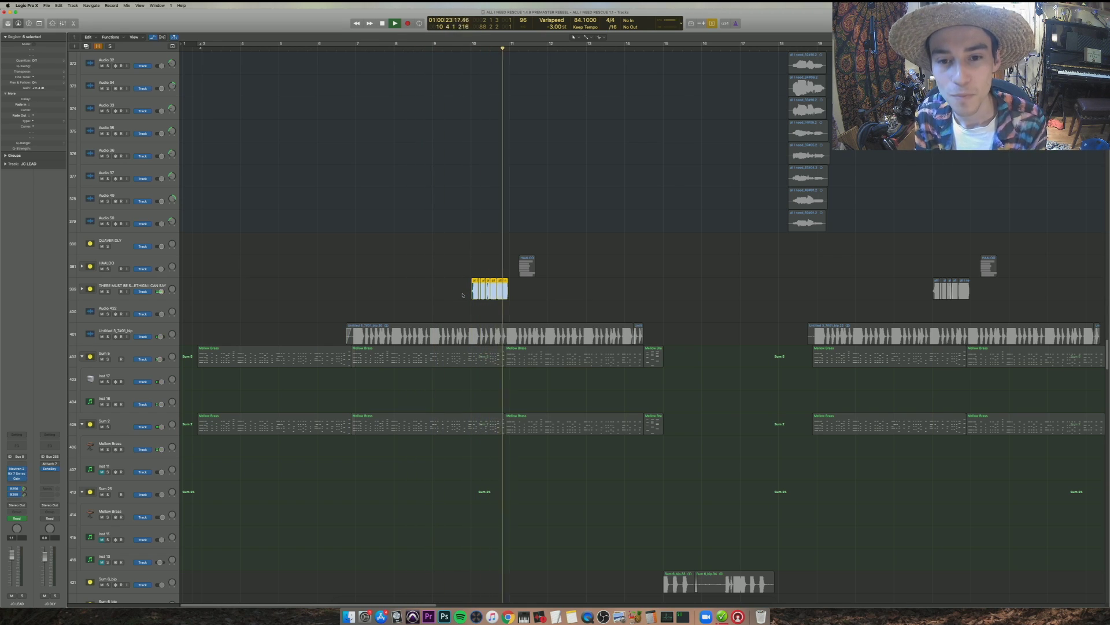
key(space)
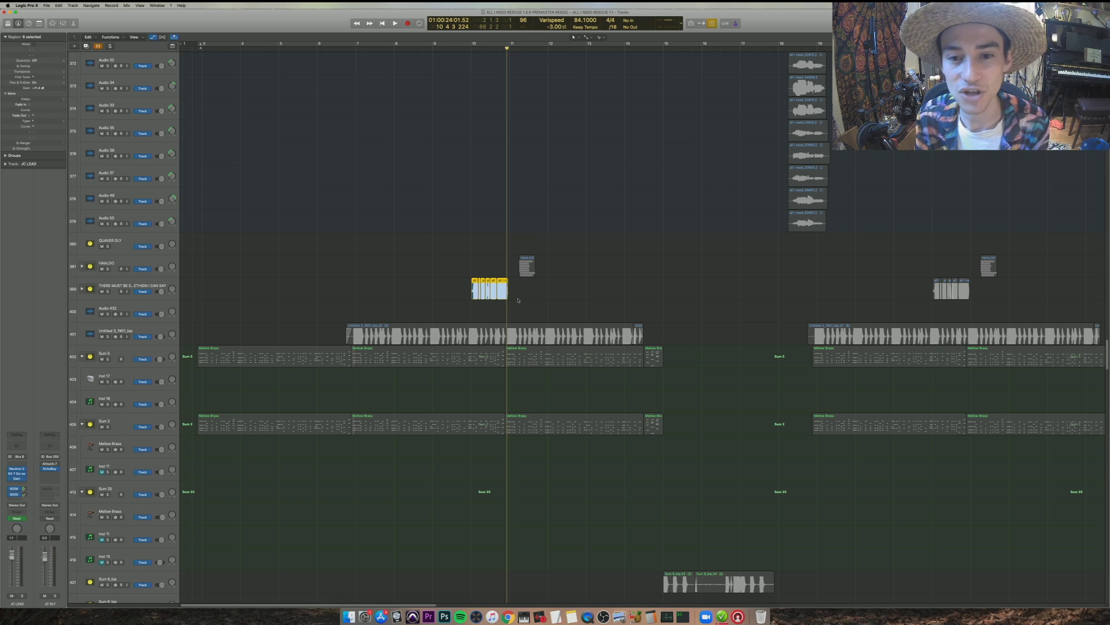
key(shift+space)
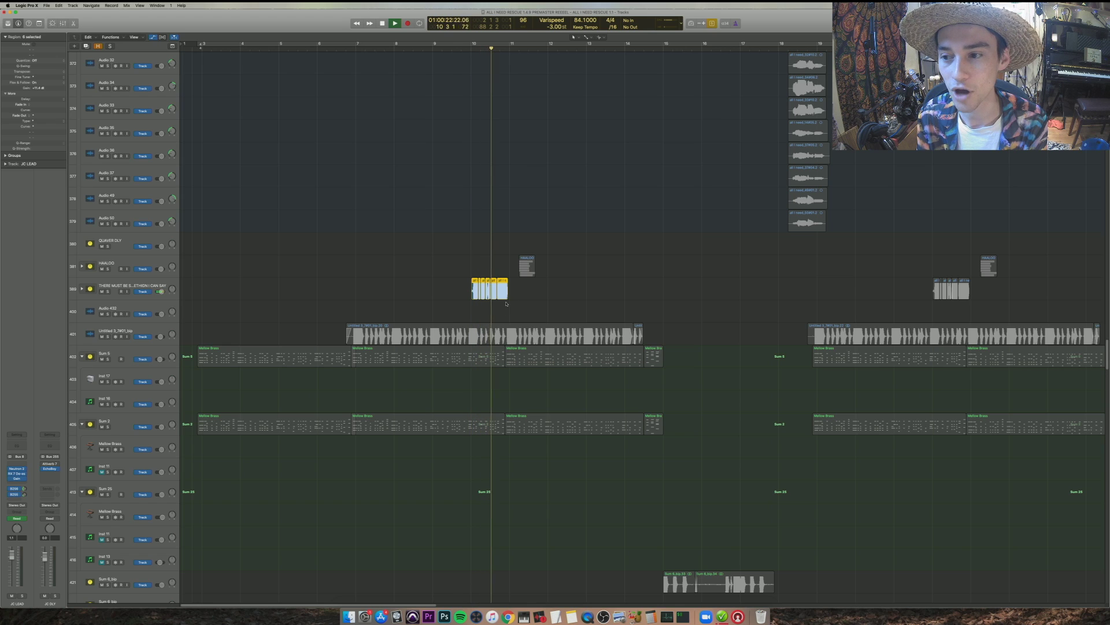
key(space)
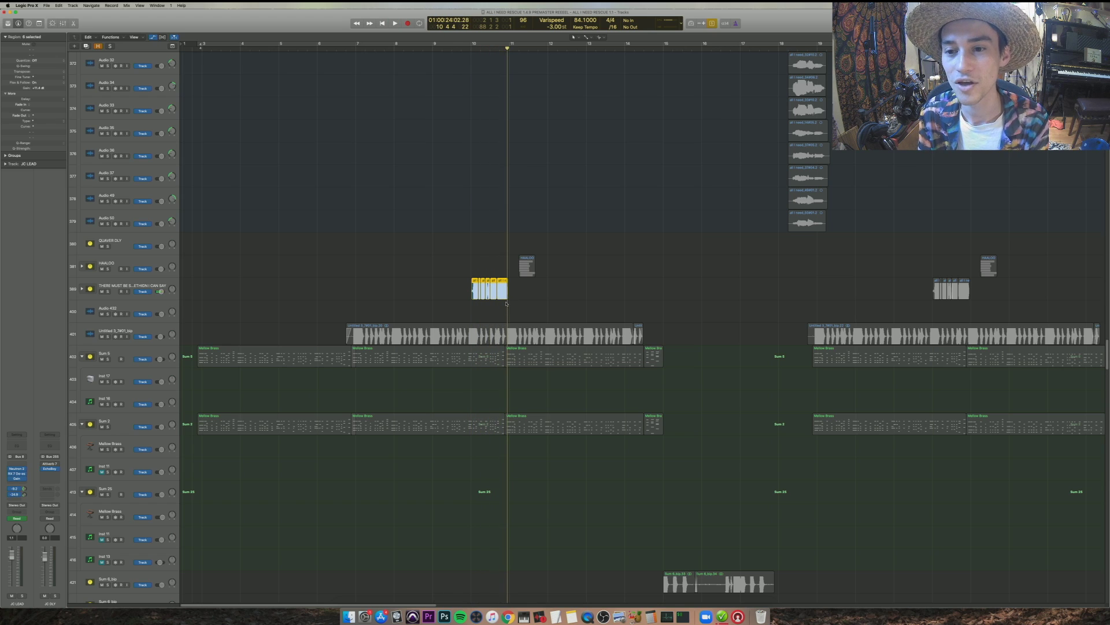
key(shift+space)
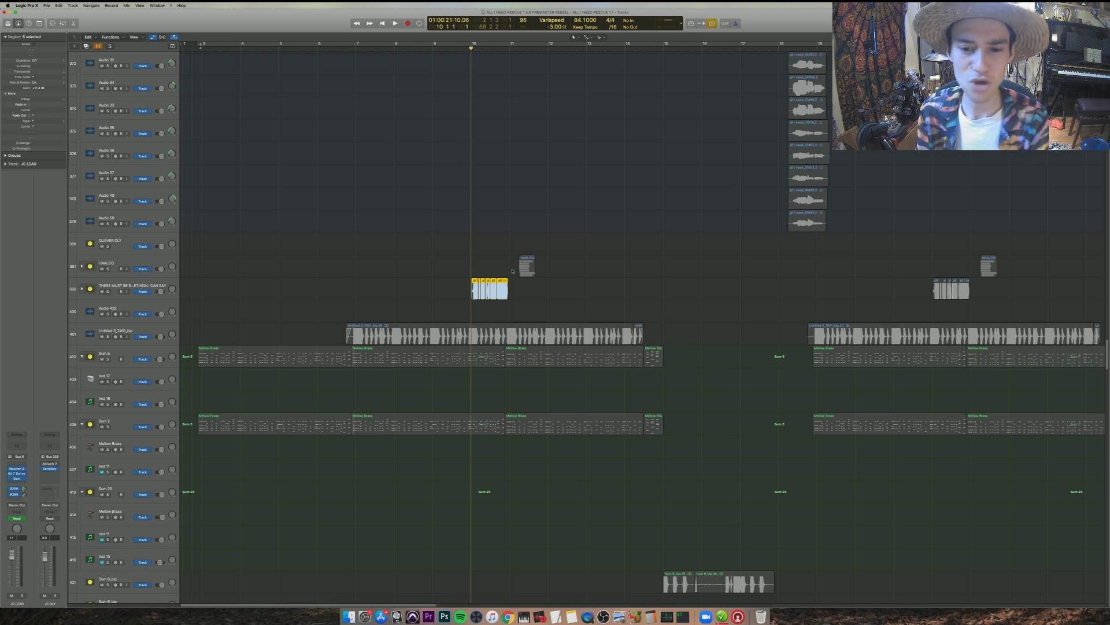
key(space)
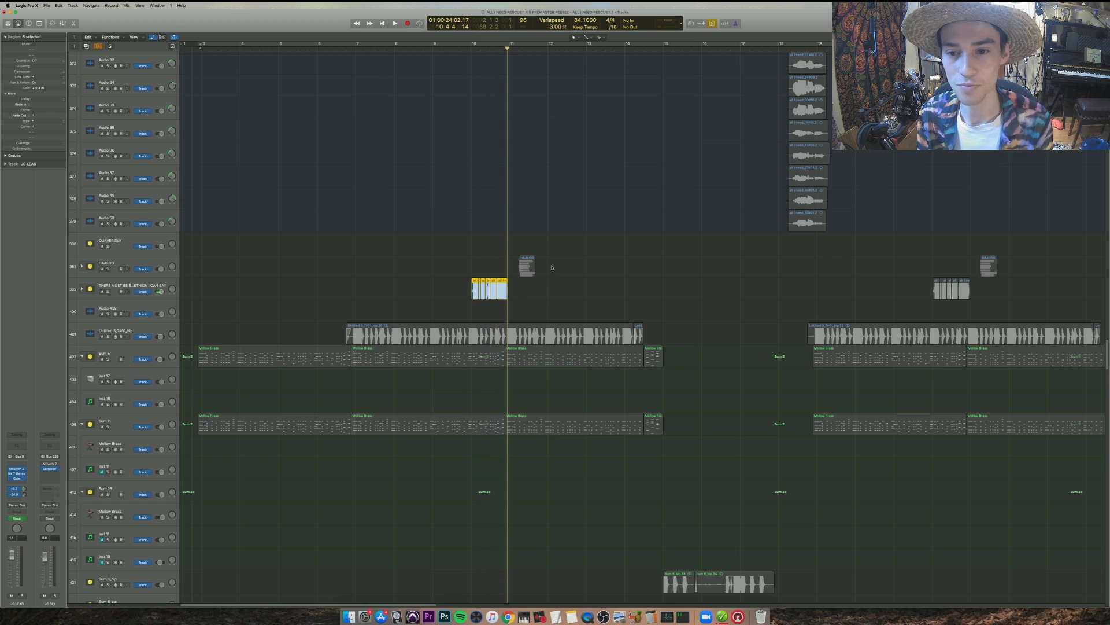
- Turn off solo mode and replay the THERE MUST BE phrase around bar 10 within the full mix
key(ctrl+s)
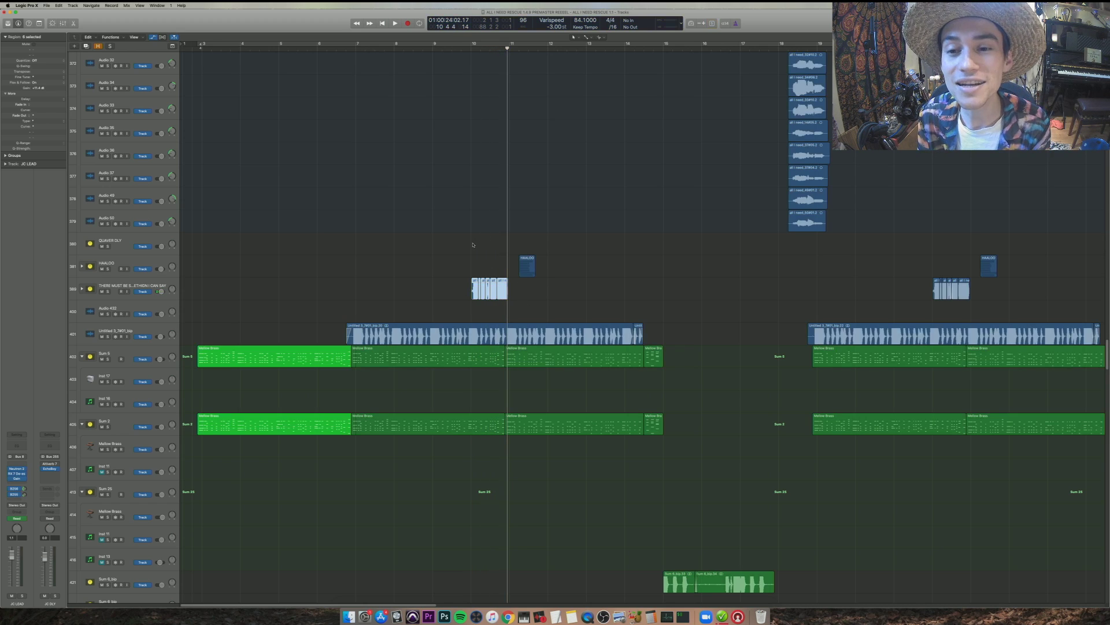
key(space)
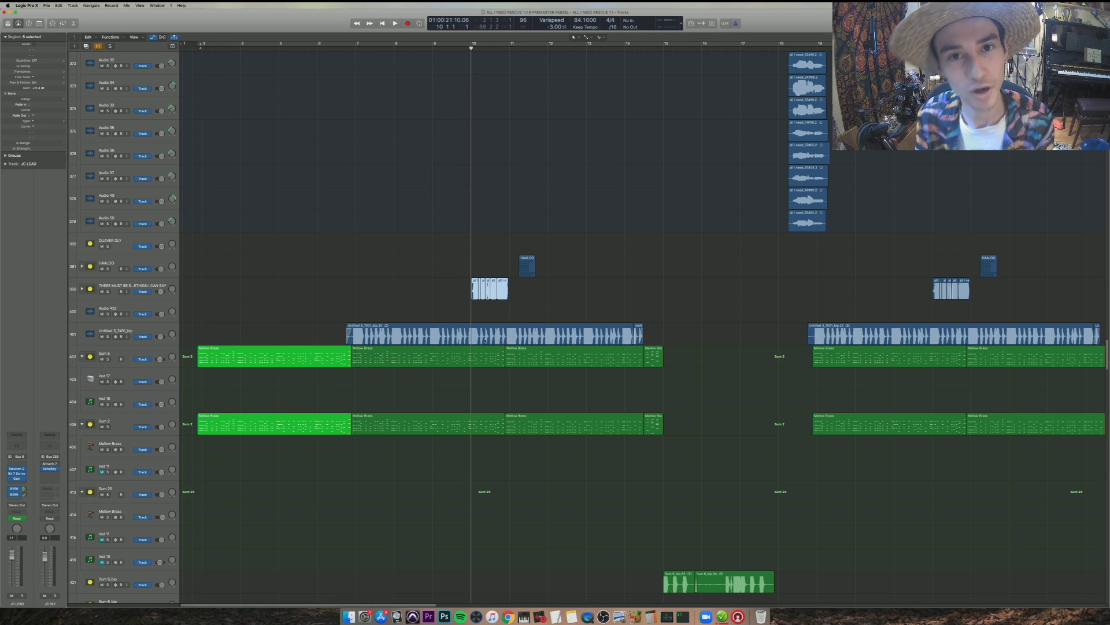
key(space)
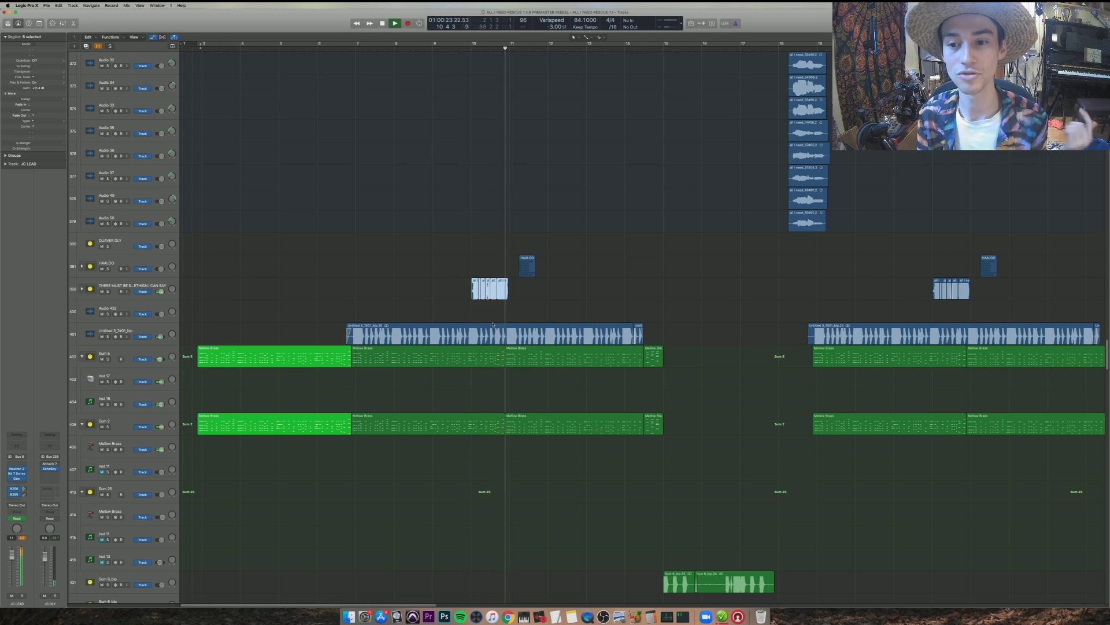
key(space)
key(comma)
key(comma)
key(comma)
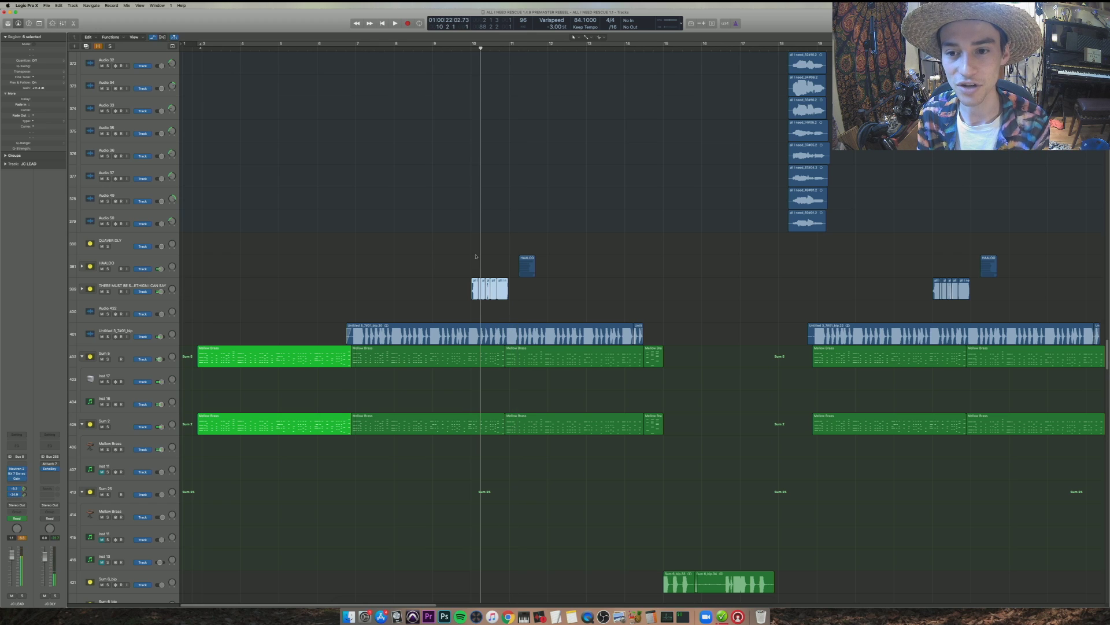
key(space)
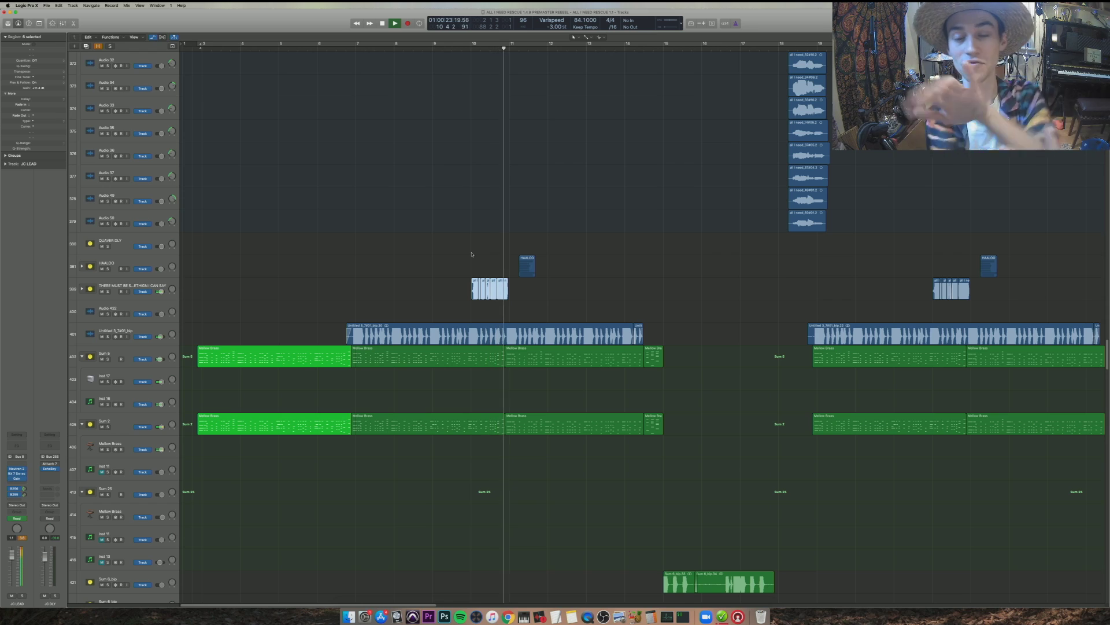
key(space)
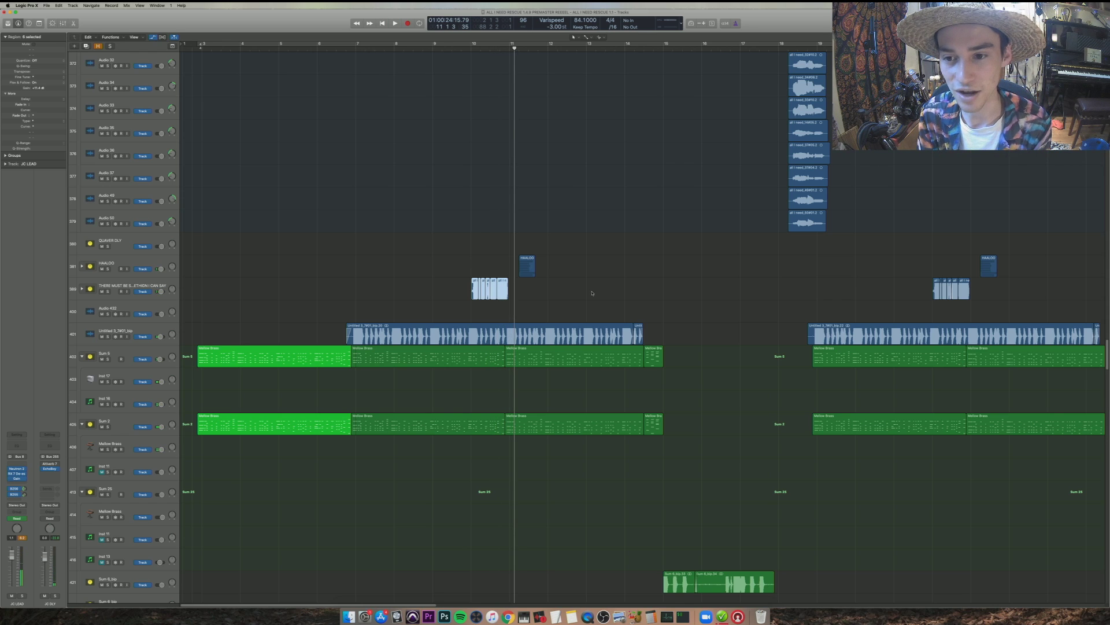
- Audition the HAALOO vocal region near bar 11 in solo, and turn solo mode off
scroll(557, 227, down, 4)
click(526, 173)
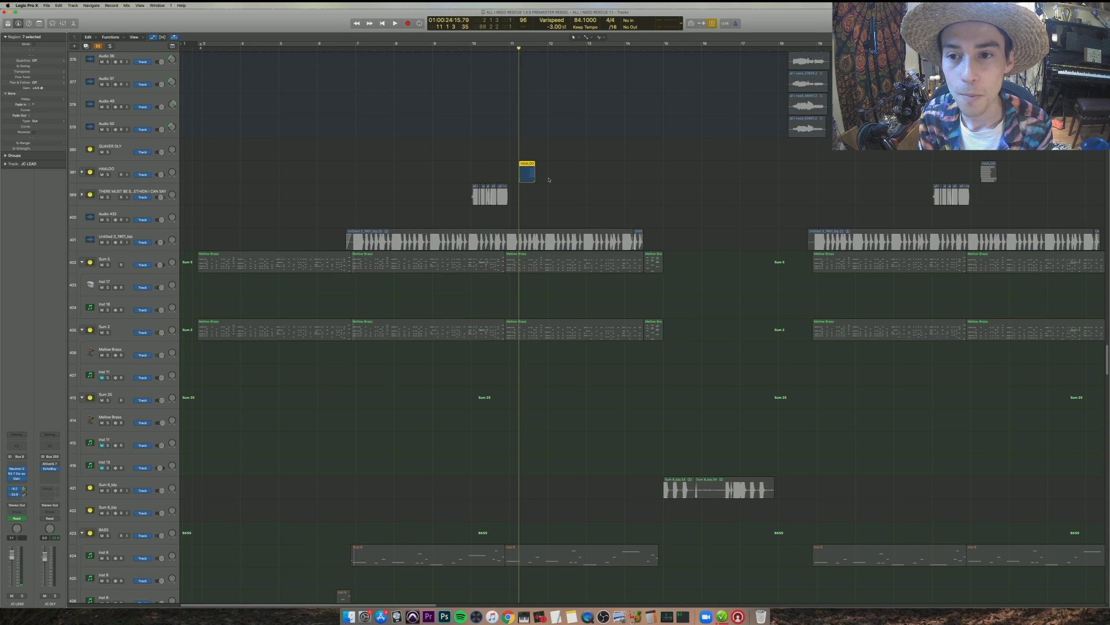
key(space)
key(space)
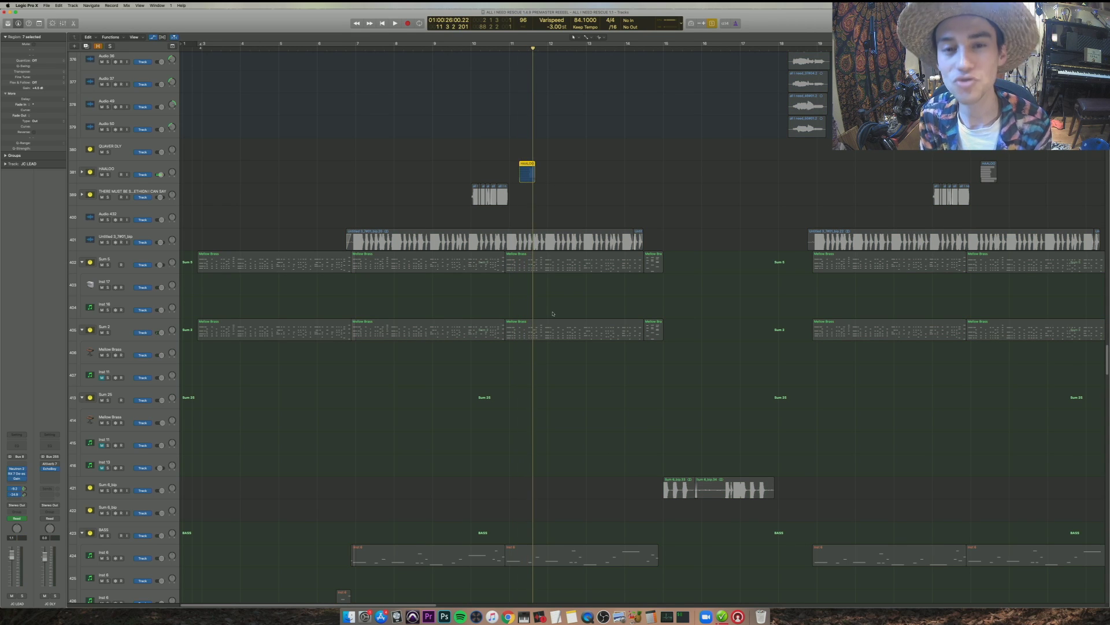
key(ctrl+s)
- Solo the two red bass regions spanning bars 7 to 14 in the BASS stack and play them, with the tracks enlarged
scroll(549, 329, down, 12)
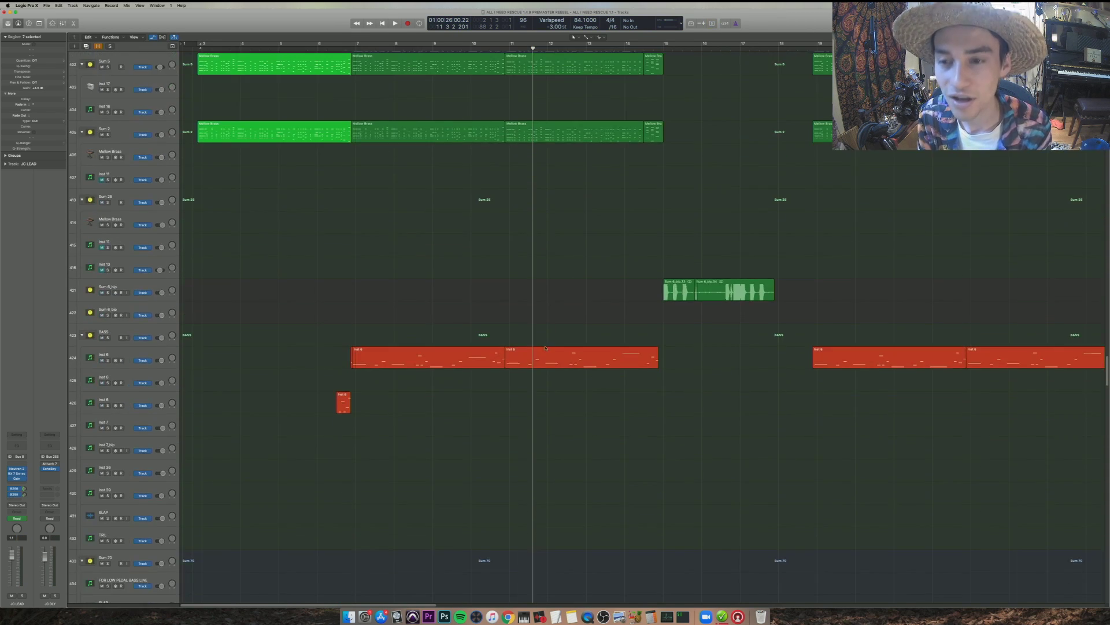
scroll(545, 352, down, 6)
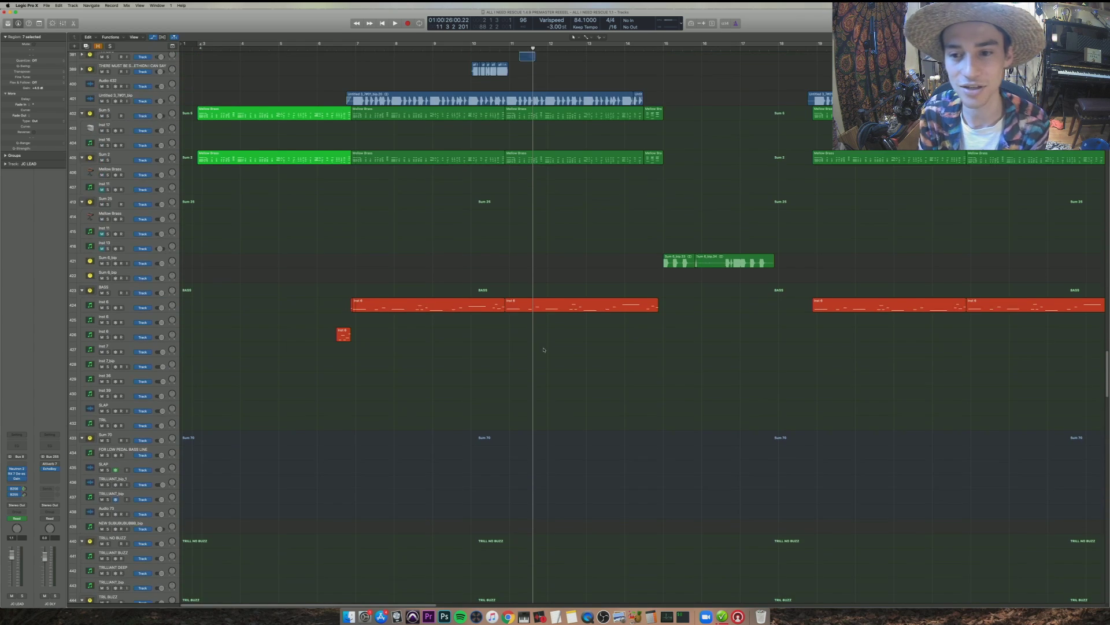
scroll(547, 347, left, 3)
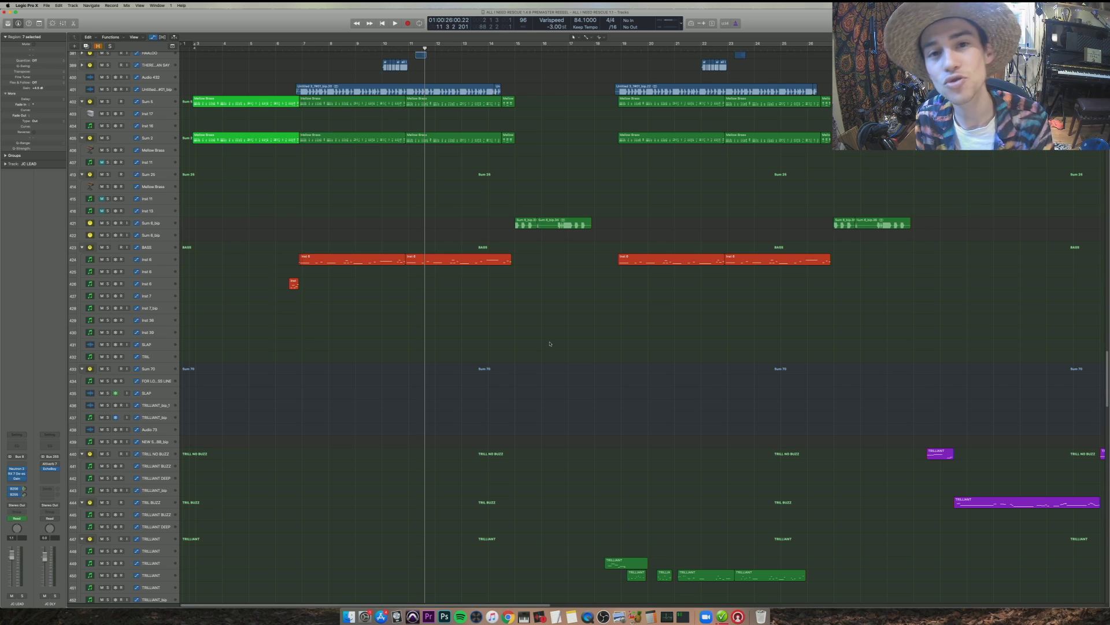
drag(511, 290, 335, 238)
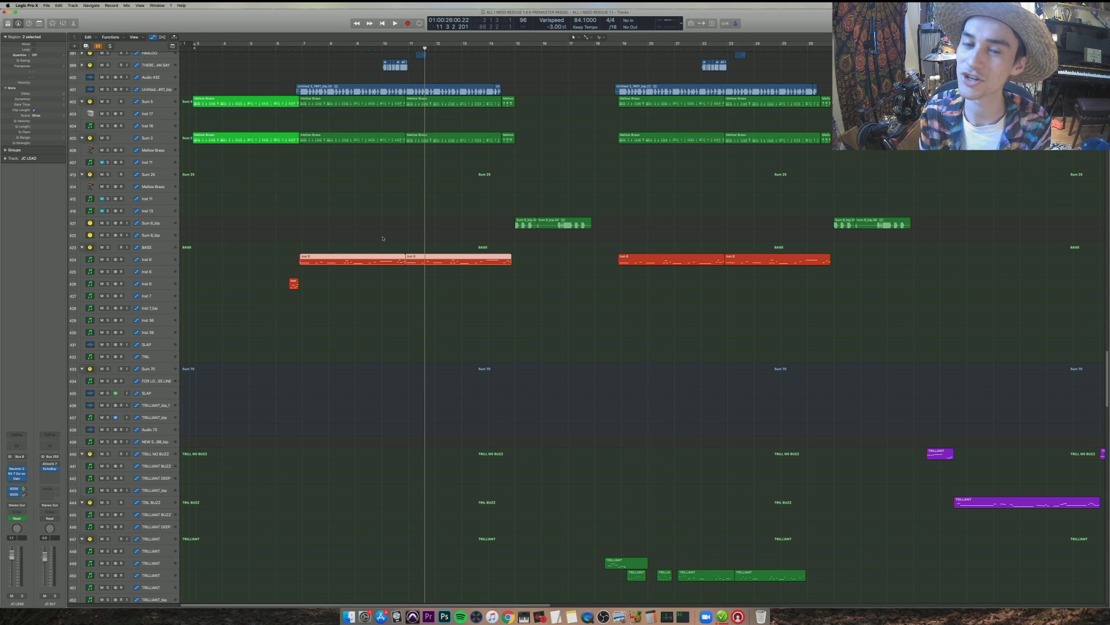
key(ctrl+s)
key(shift+space)
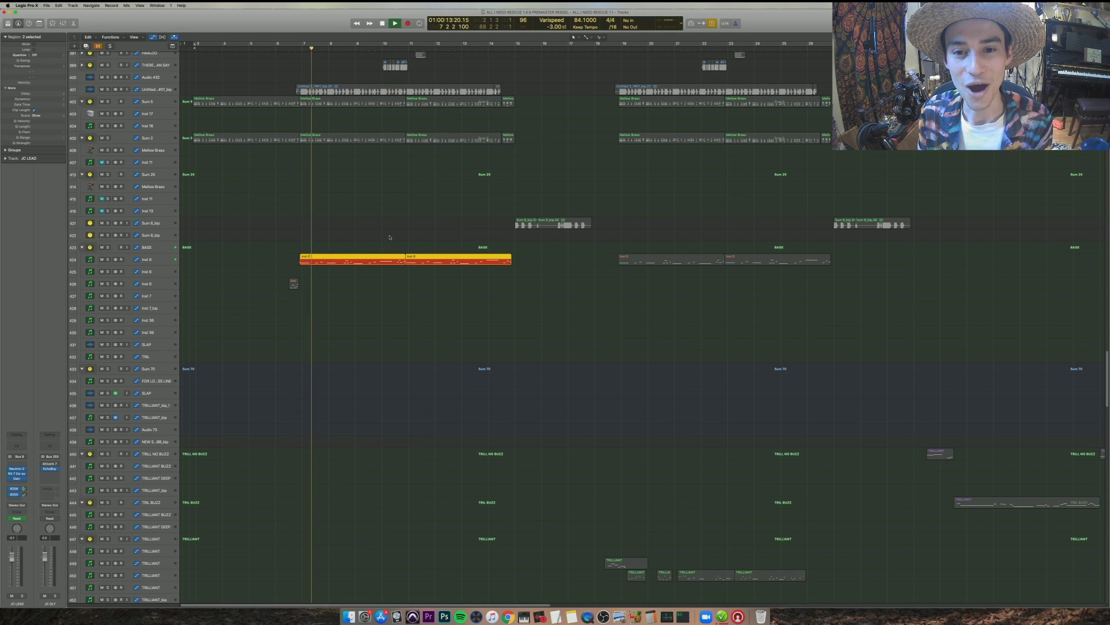
key(super+Right)
key(super+Down)
key(super+Down)
key(super+Down)
key(super+Down)
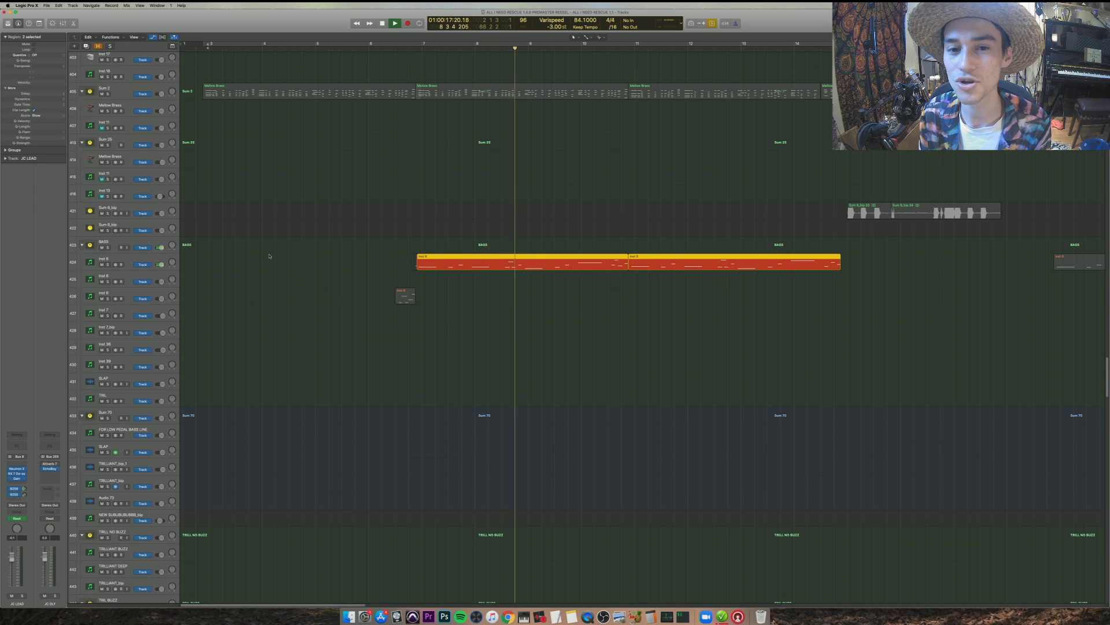
key(space)
- Select the track of the soloed bass regions and review its Trilian instrument plug-in with the Hardcore Funk Slide Down patch
click(134, 262)
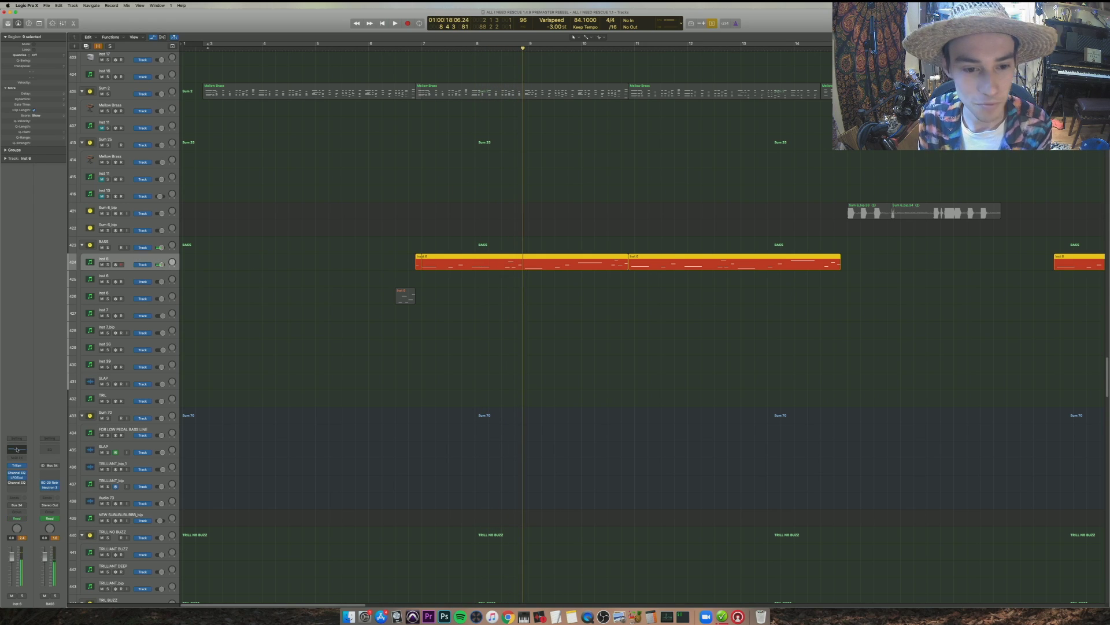
click(17, 465)
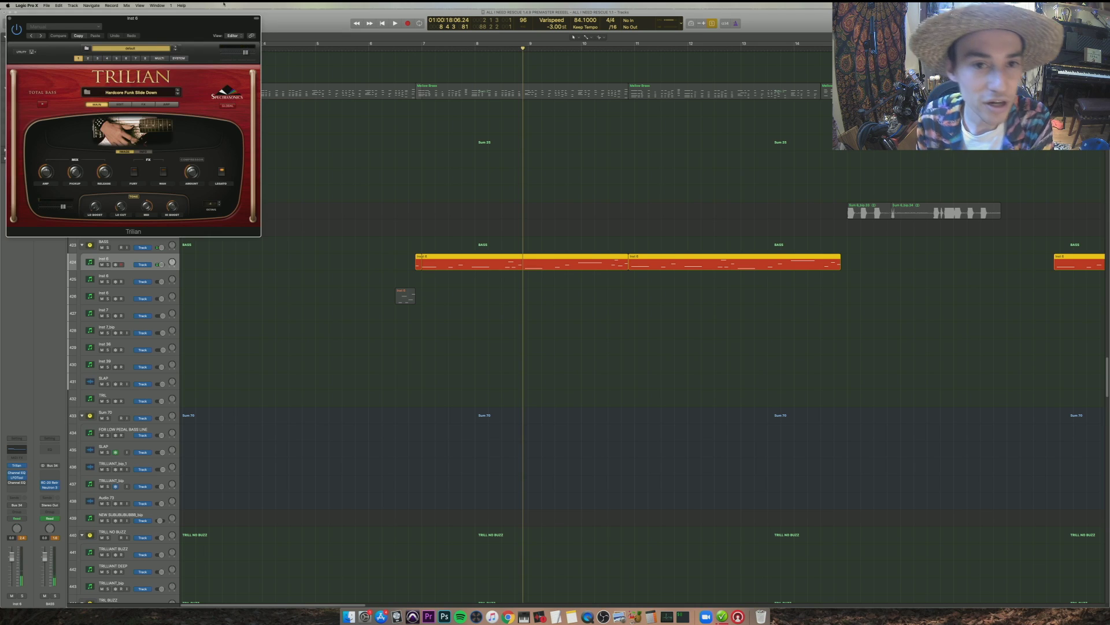
drag(152, 19, 560, 269)
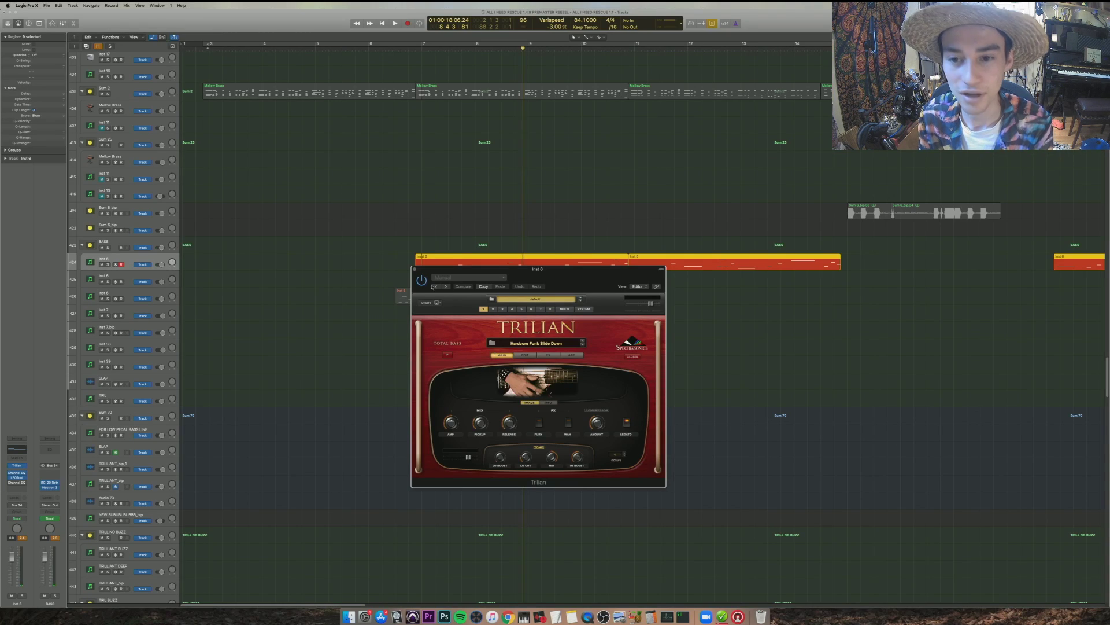
click(415, 270)
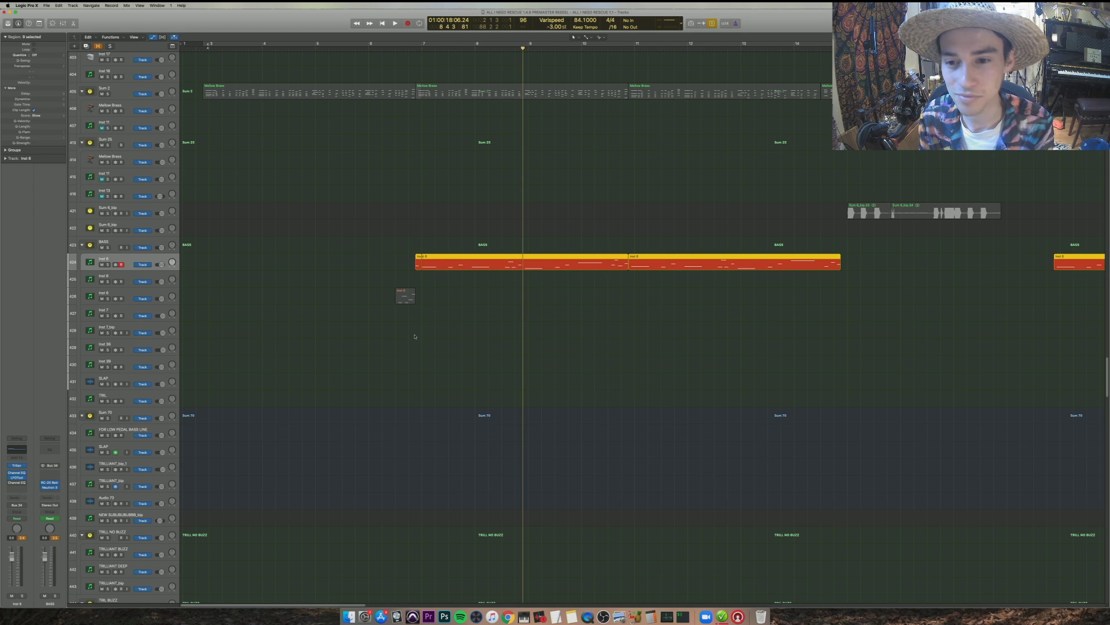
- Audition the short bass region just before bar 7, both in solo and within the full mix
drag(463, 324, 373, 299)
key(shift+space)
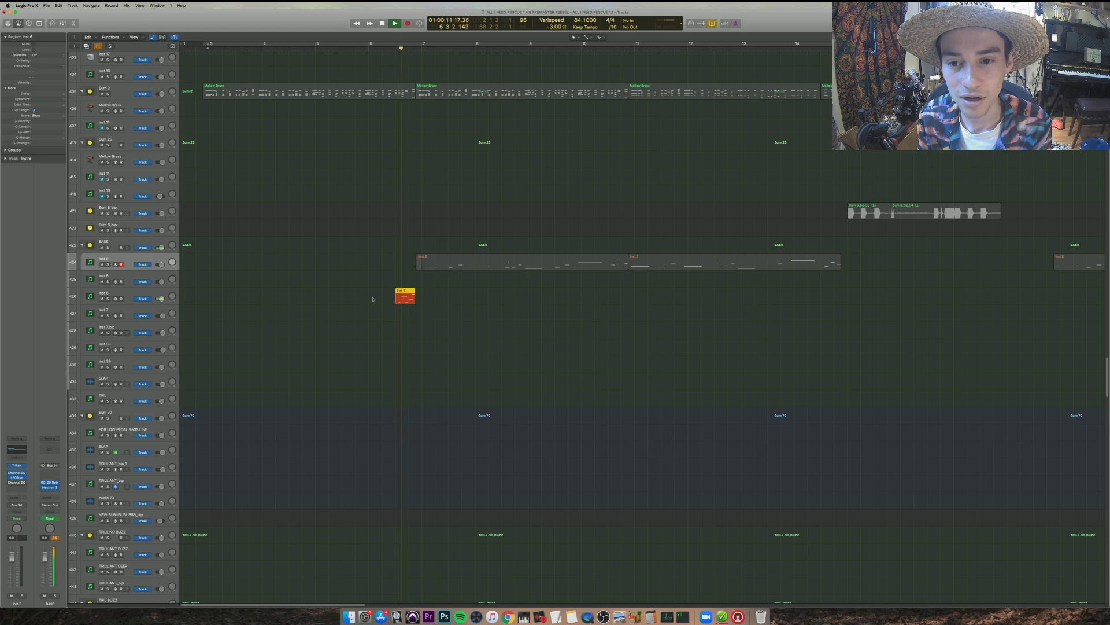
key(ctrl+s)
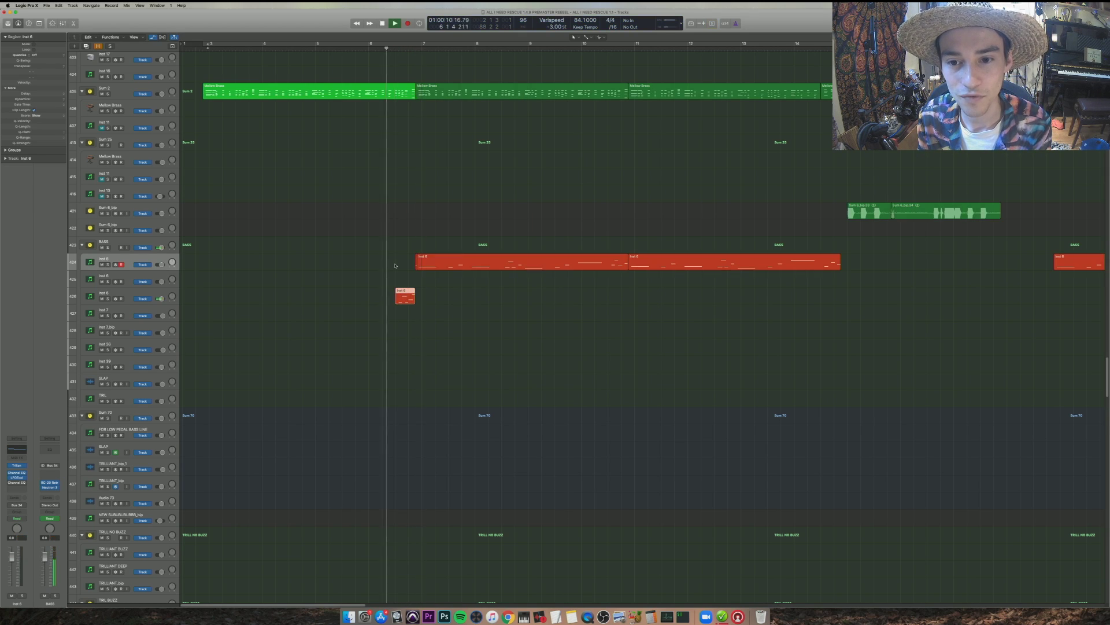
scroll(398, 270, down, 5)
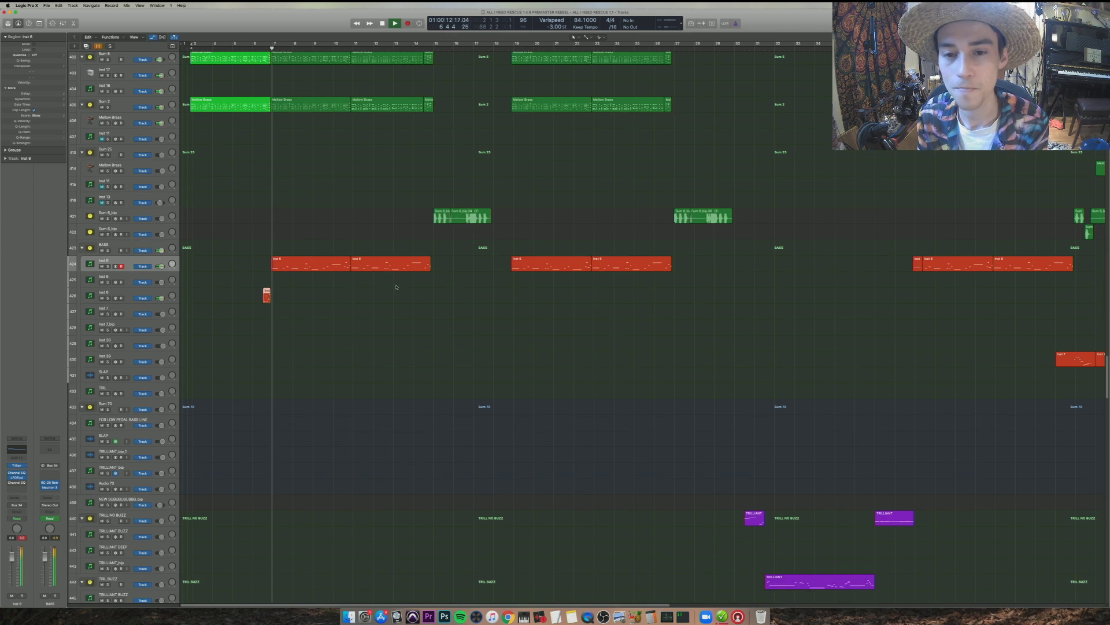
scroll(397, 286, up, 3)
scroll(399, 284, down, 3)
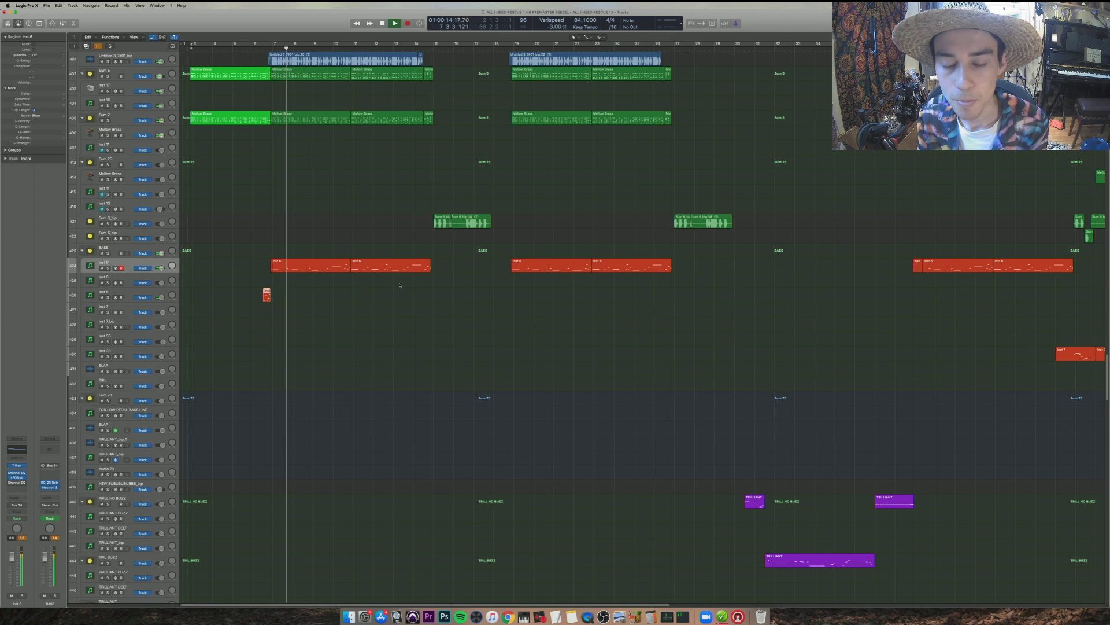
key(space)
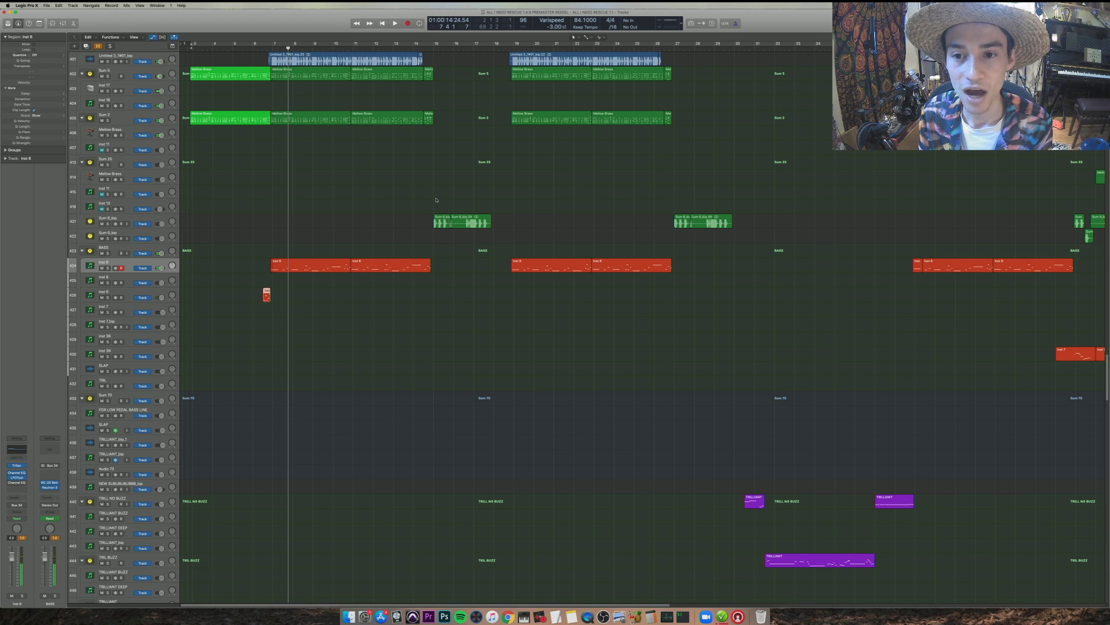
- Place the playhead at bar 15 and bar 19, select the Sum regions at bar 15, and examine the bass layers across the arrangement
click(436, 200)
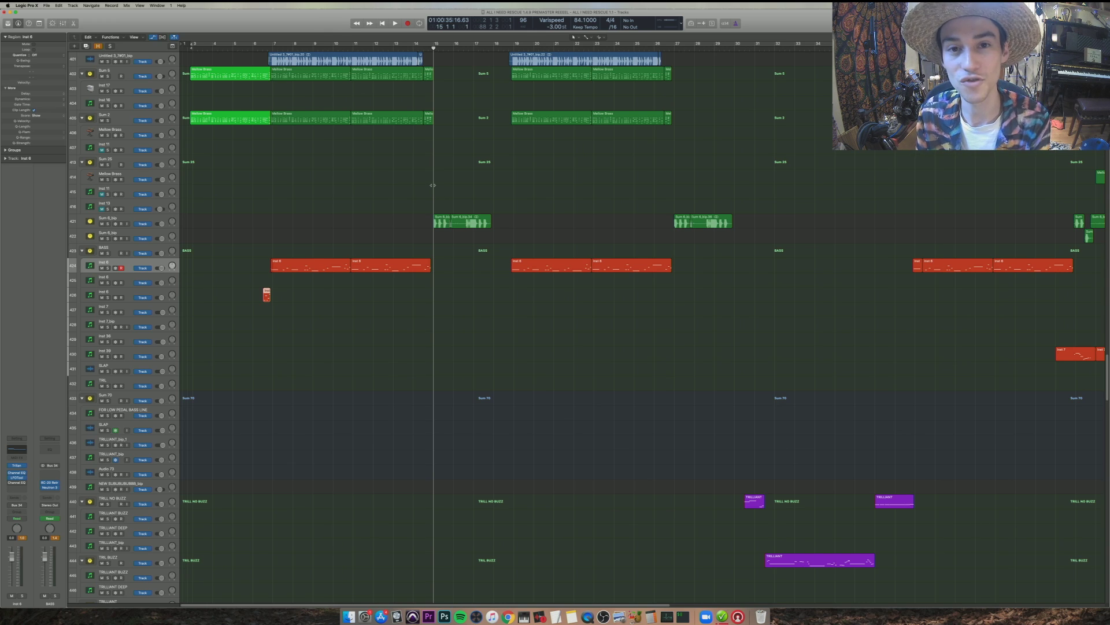
click(513, 183)
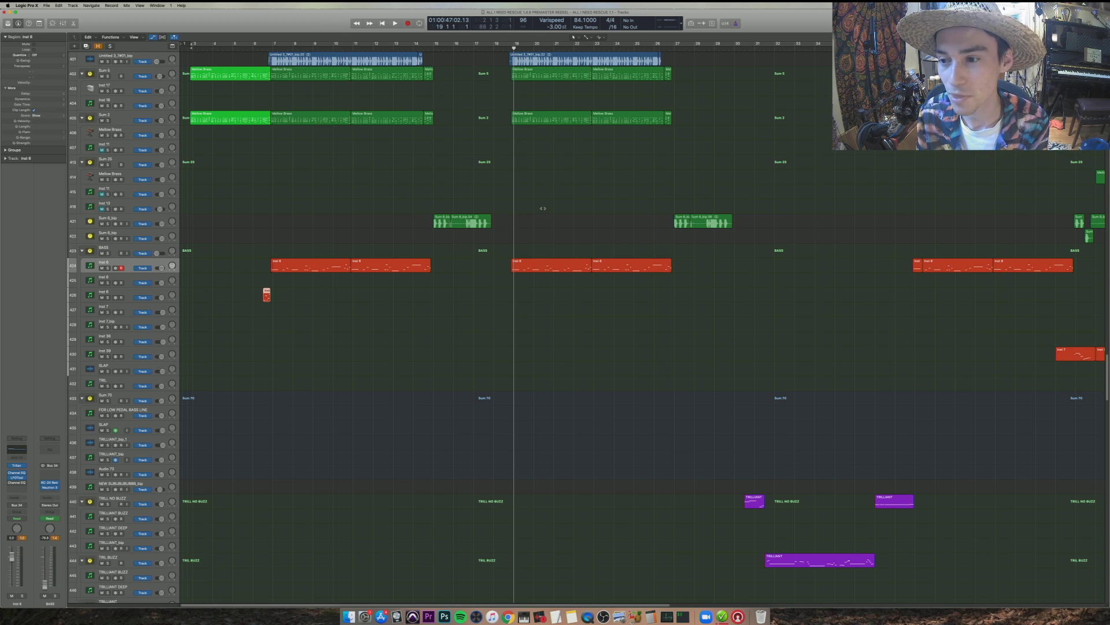
scroll(543, 209, up, 2)
scroll(431, 320, left, 4)
scroll(449, 315, up, 3)
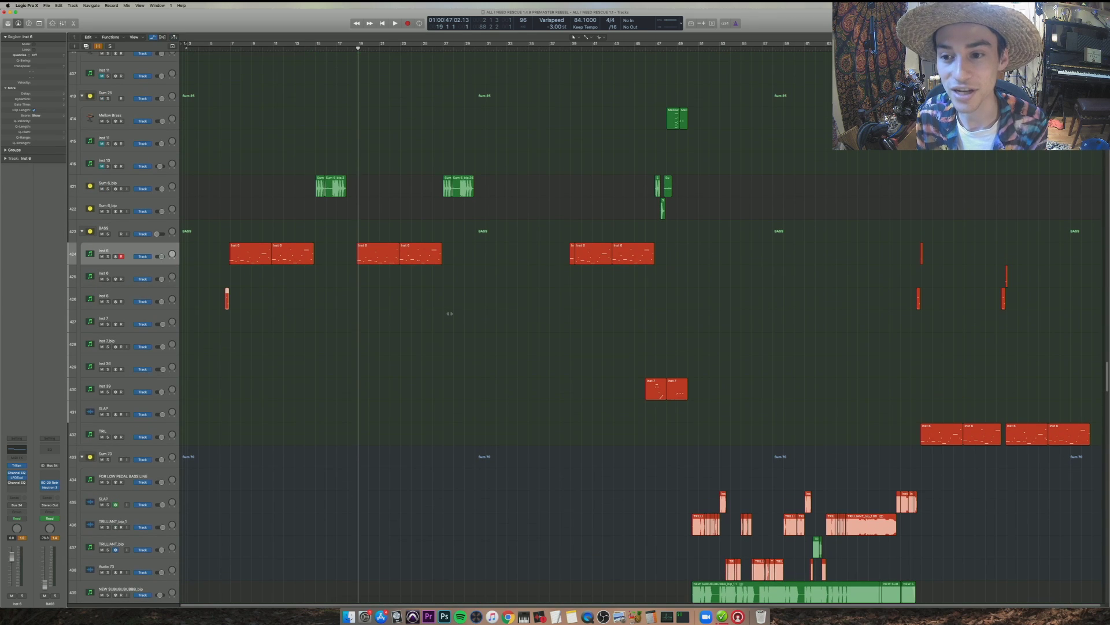
scroll(450, 315, up, 5)
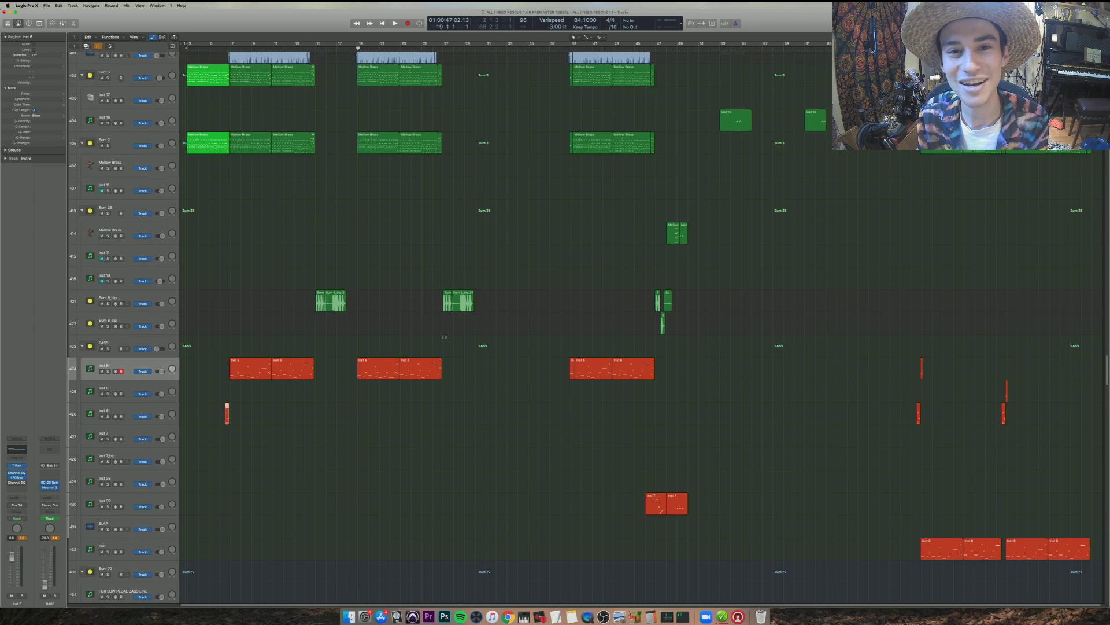
scroll(450, 321, up, 3)
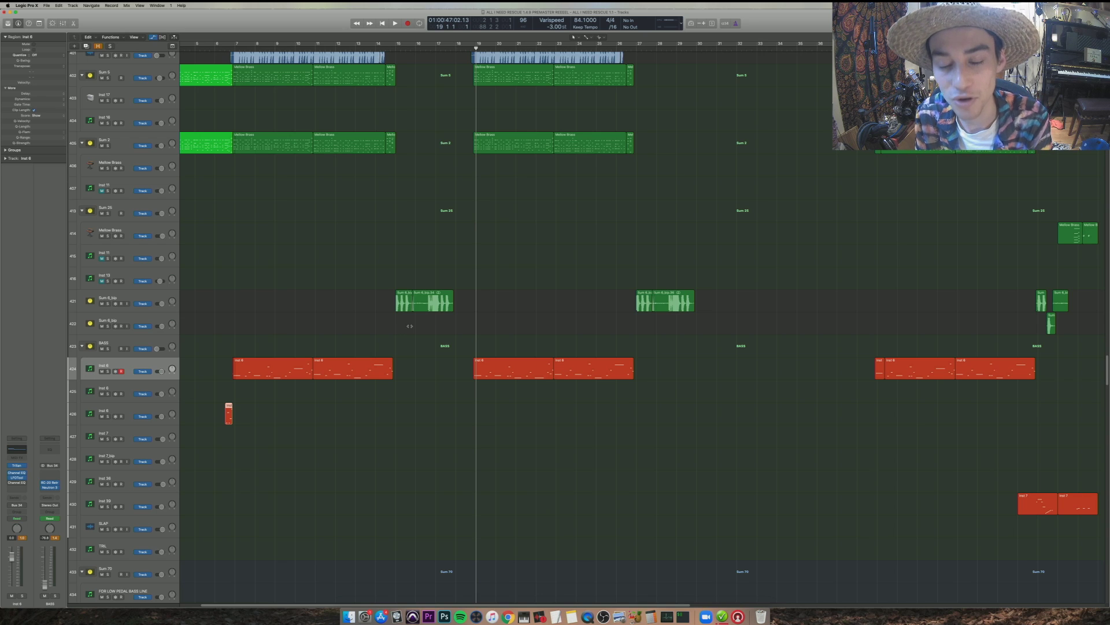
drag(391, 324, 555, 301)
scroll(614, 342, down, 6)
scroll(613, 342, down, 5)
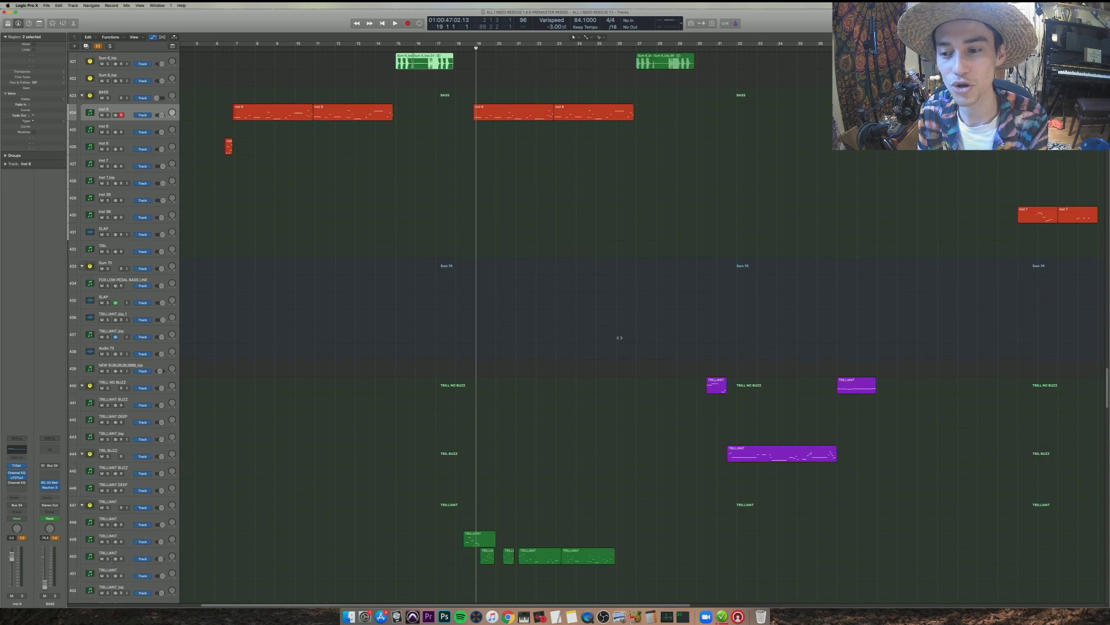
scroll(464, 454, down, 4)
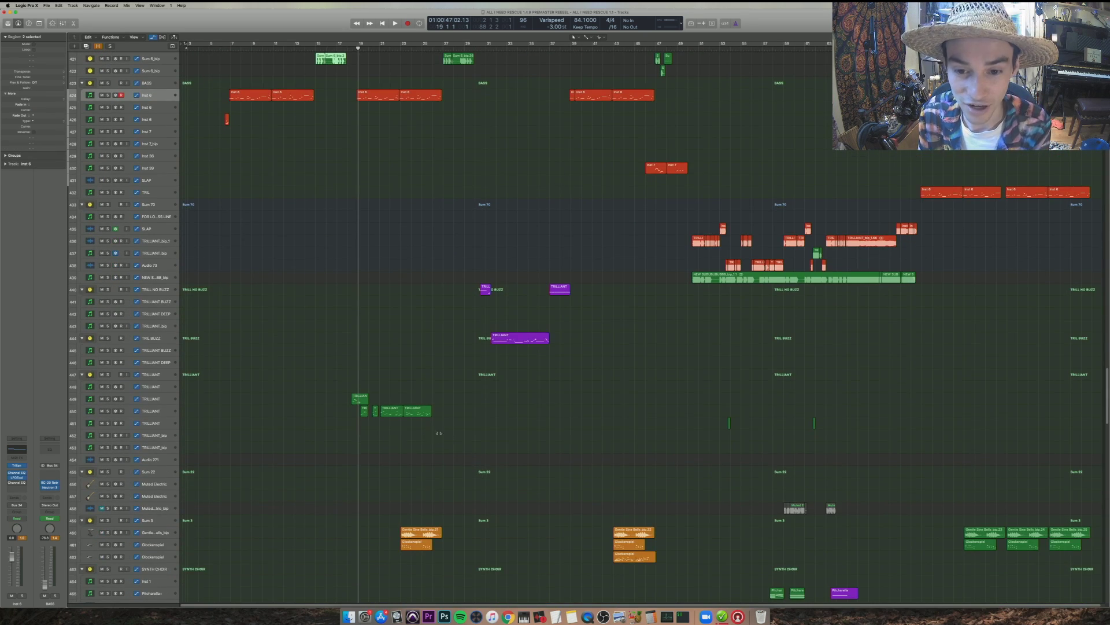
- Solo all the green TRILLIANT regions between bars 18 and 26 and play them enlarged from bar 18
drag(440, 435, 360, 378)
key(ctrl+s)
key(space)
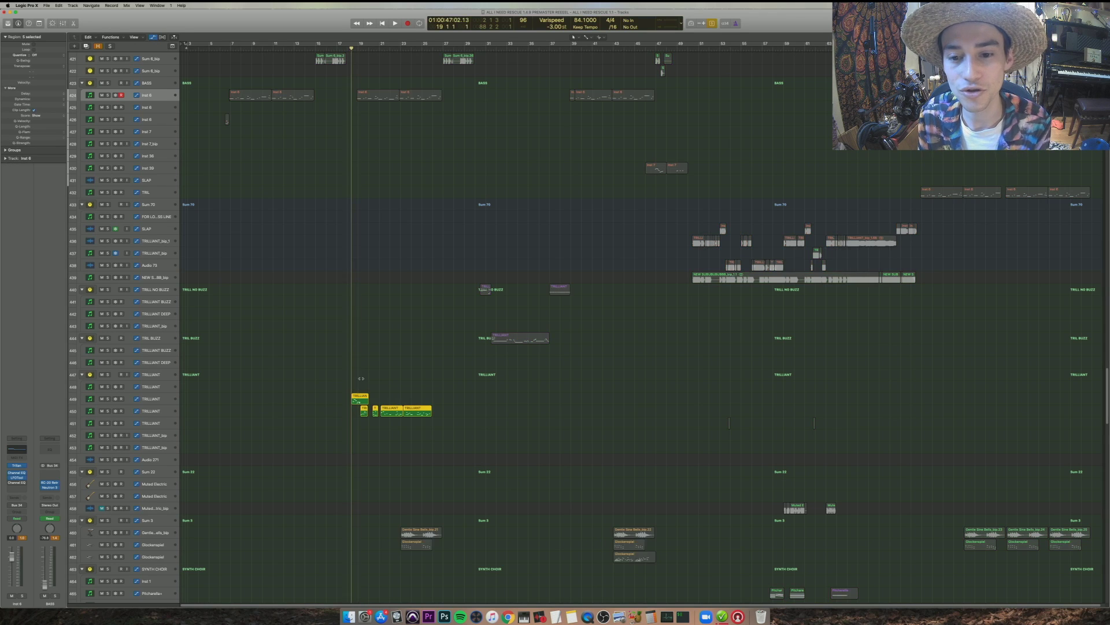
scroll(361, 379, up, 4)
scroll(620, 439, up, 3)
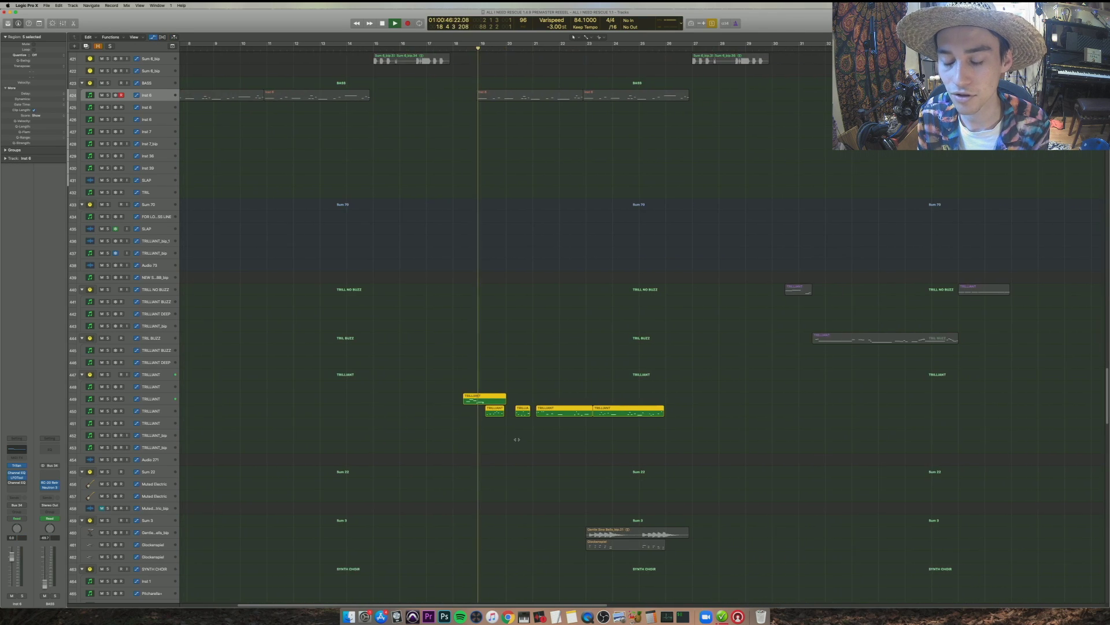
scroll(601, 448, up, 3)
key(super+Down)
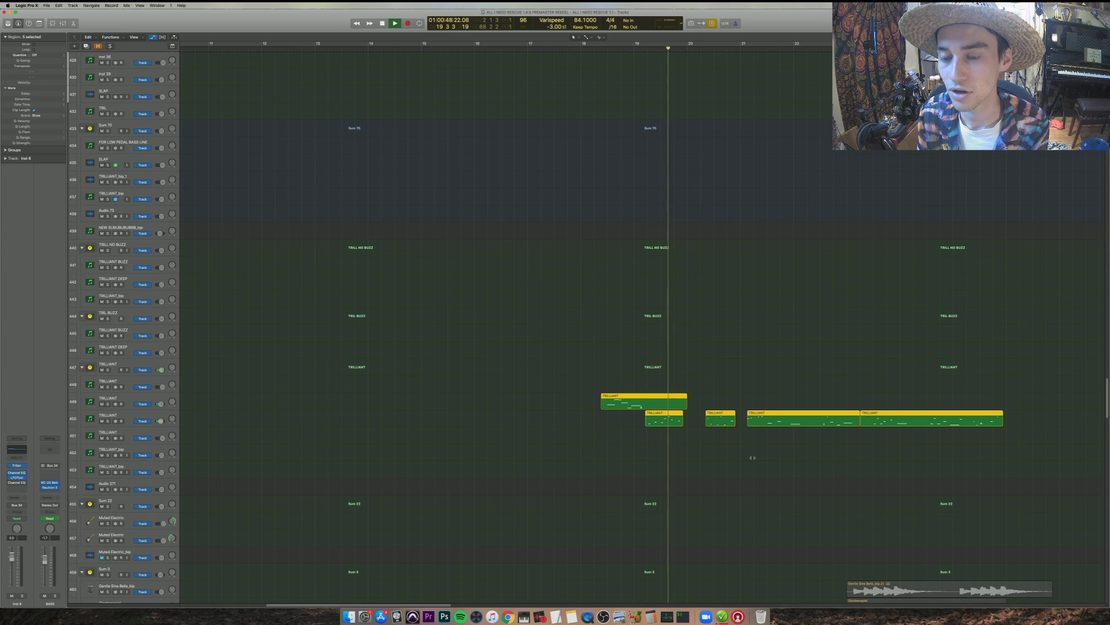
key(space)
- Turn off solo mode and replay the TRILLIANT bass passage from bar 18 within the full mix
key(ctrl+s)
click(602, 368)
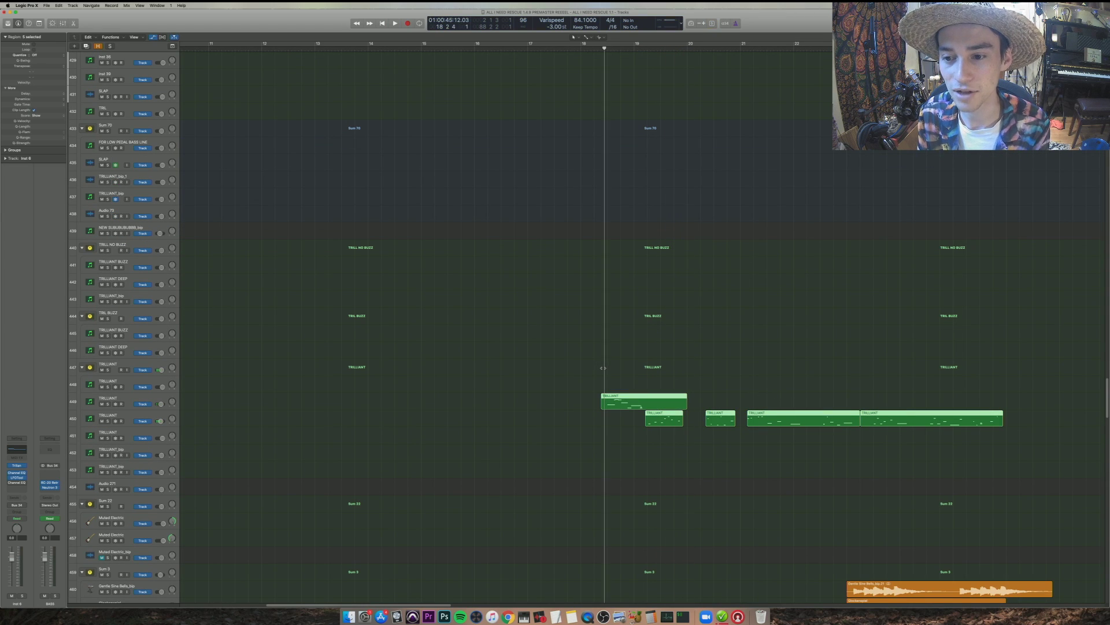
key(space)
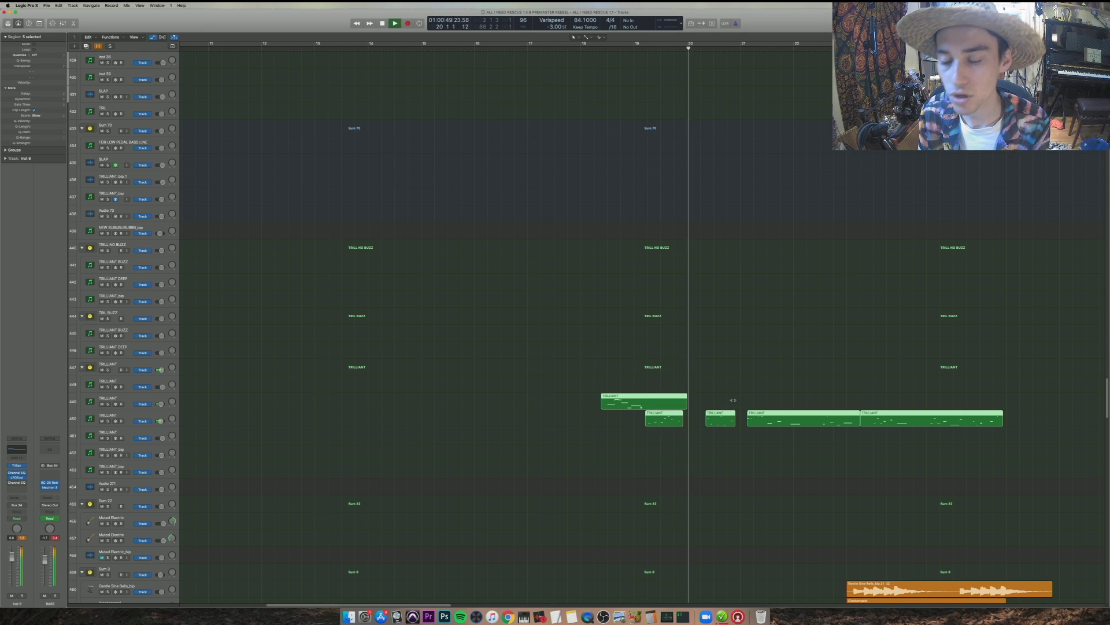
scroll(724, 415, down, 3)
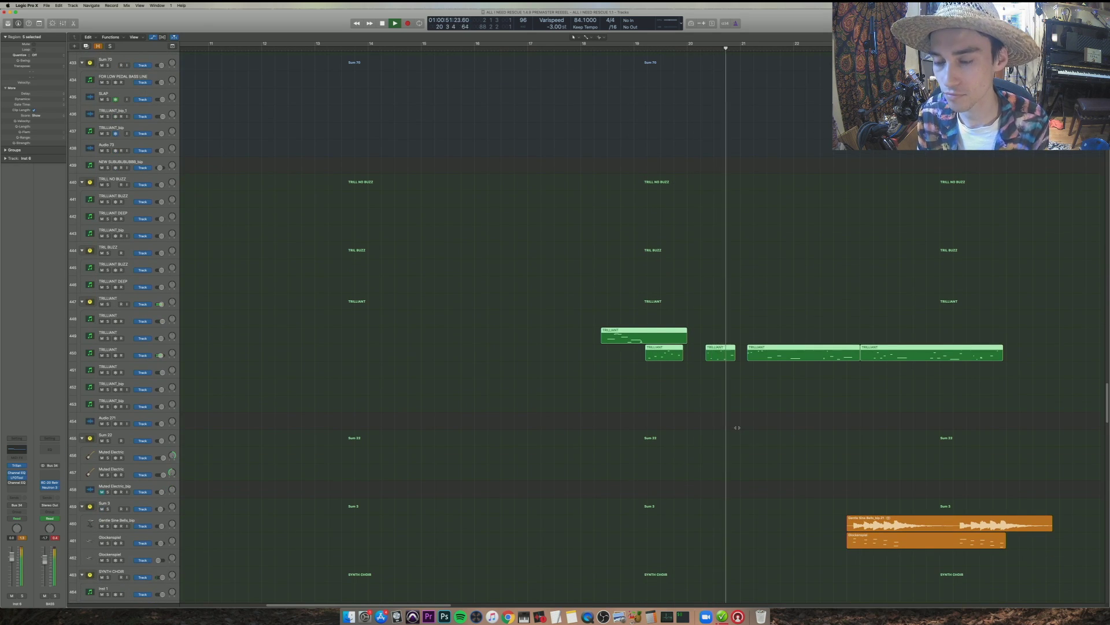
scroll(738, 427, left, 3)
scroll(736, 426, down, 3)
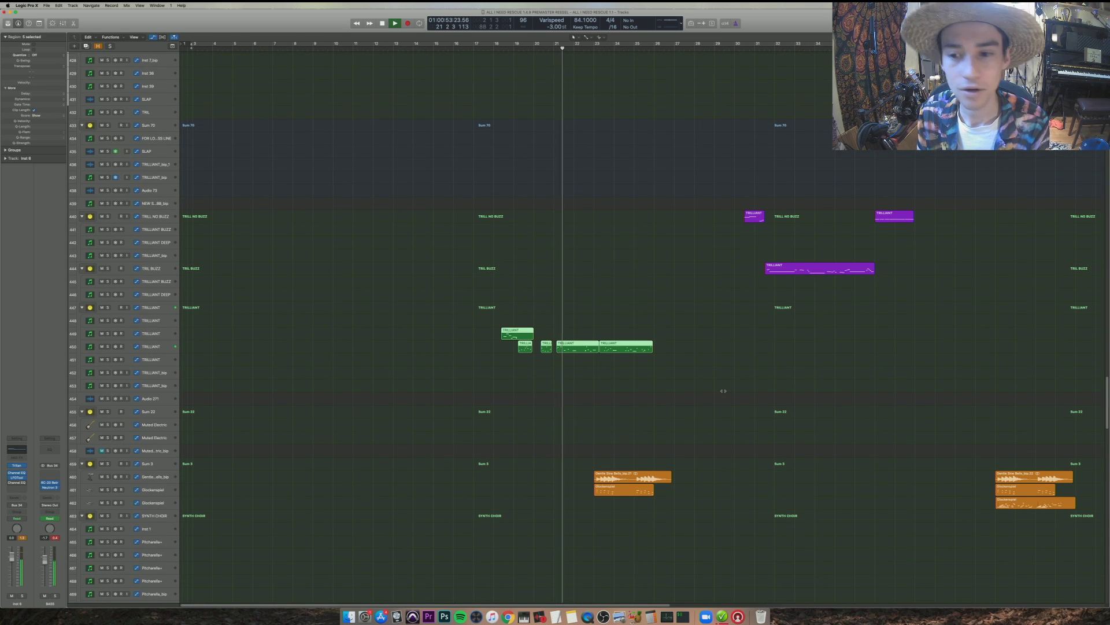
- Solo the two longer TRILLIANT regions starting at bar 21 while playback runs
drag(685, 365, 556, 342)
key(ctrl+s)
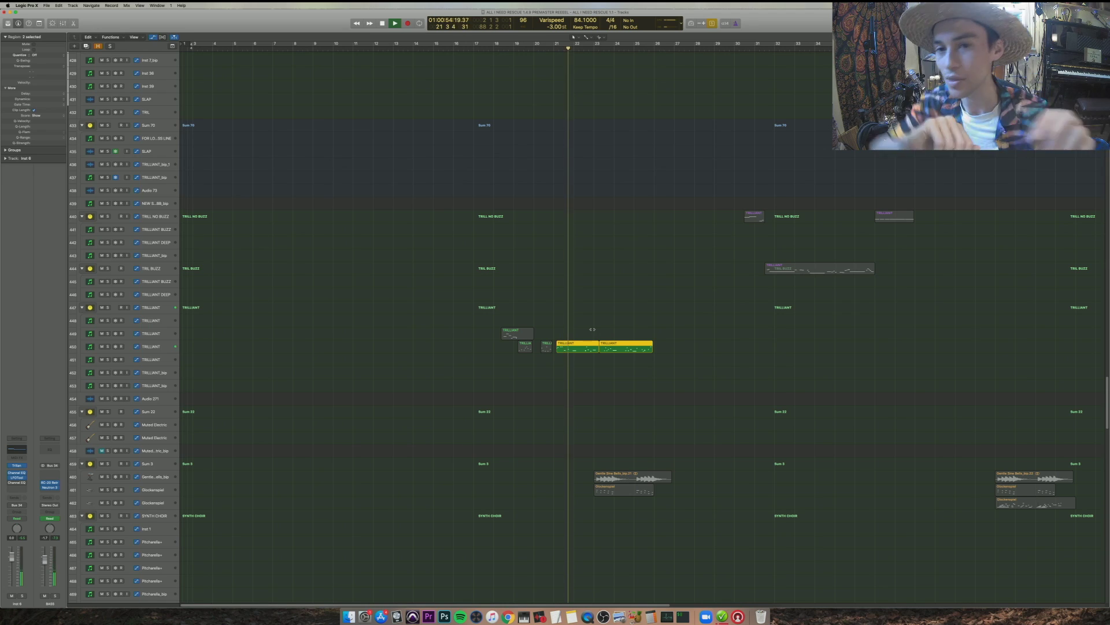
- Audition in solo the purple TRILLIANT region on TRIL BUZZ from bar 31 and the short one on TRILL NO BUZZ near bar 30
drag(779, 309, 803, 228)
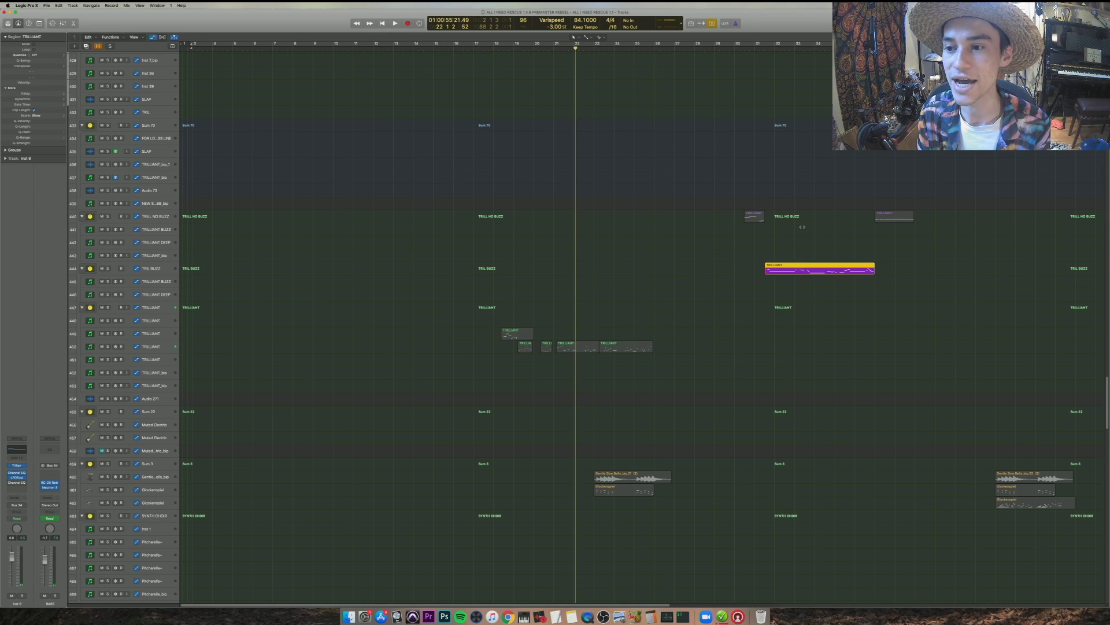
key(shift+space)
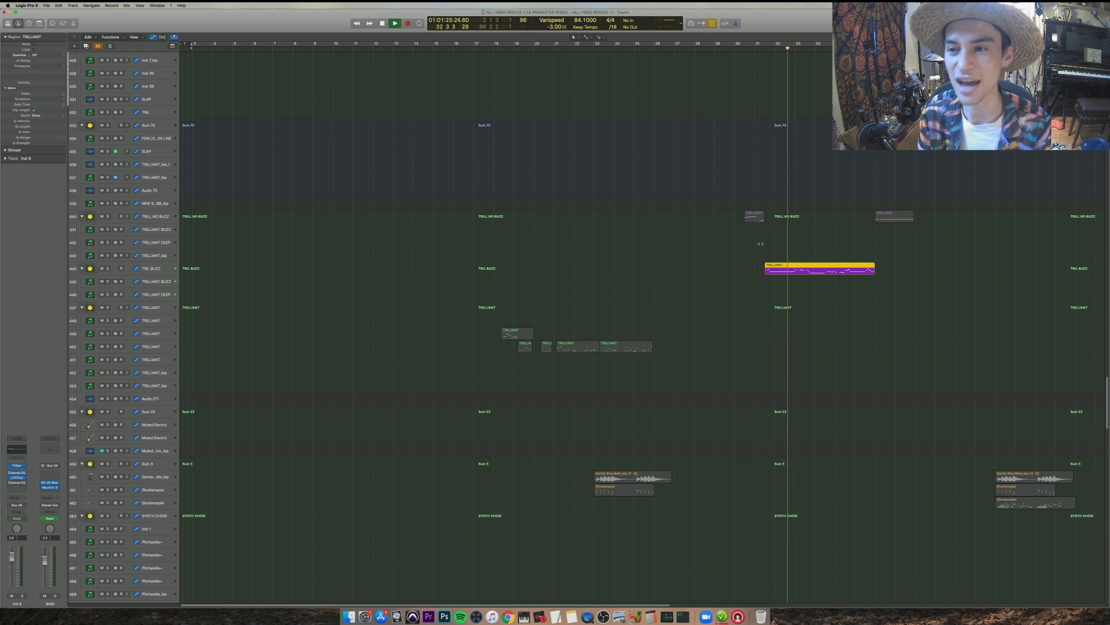
click(754, 216)
key(shift+Return)
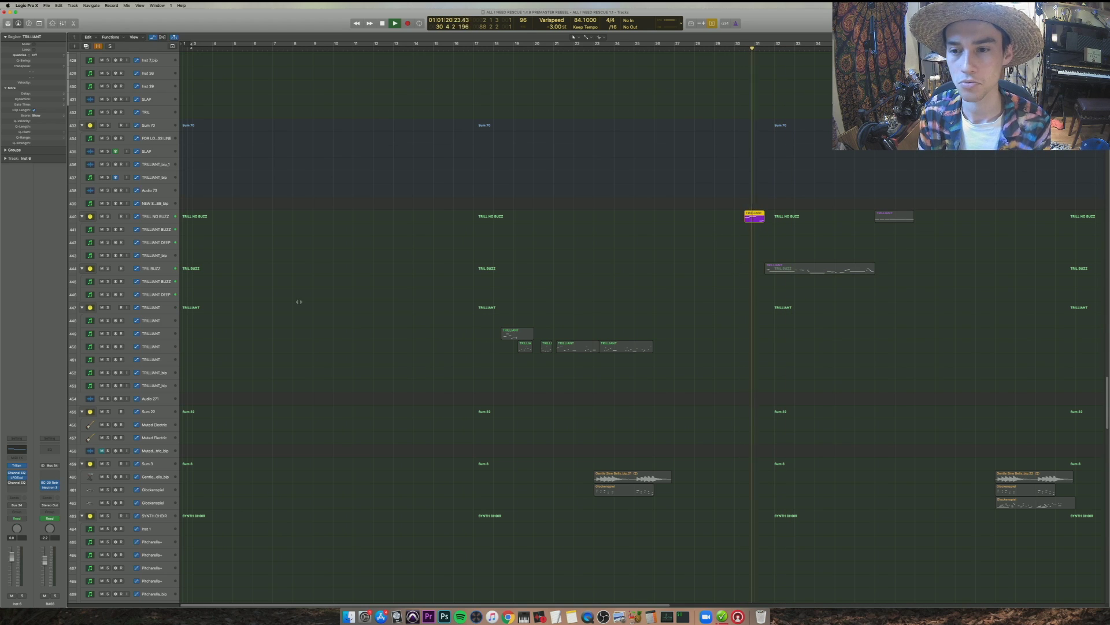
- Stop playback and open the TRILLIANT BUZZ track's Trilian instrument, placing its window below the purple bass regions
key(space)
click(160, 269)
click(160, 281)
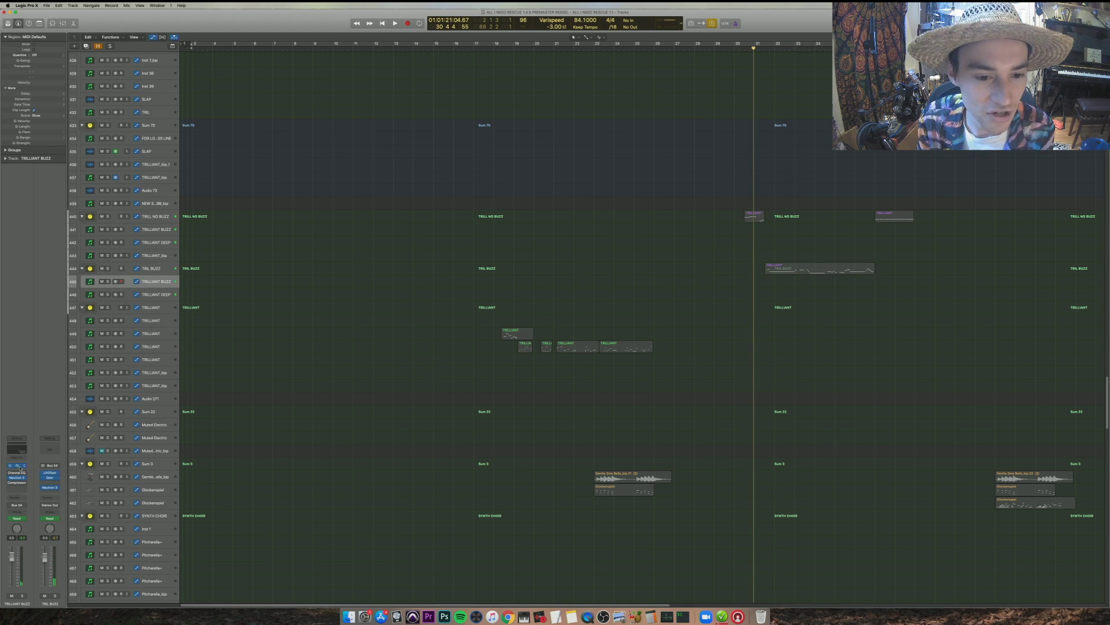
key(v)
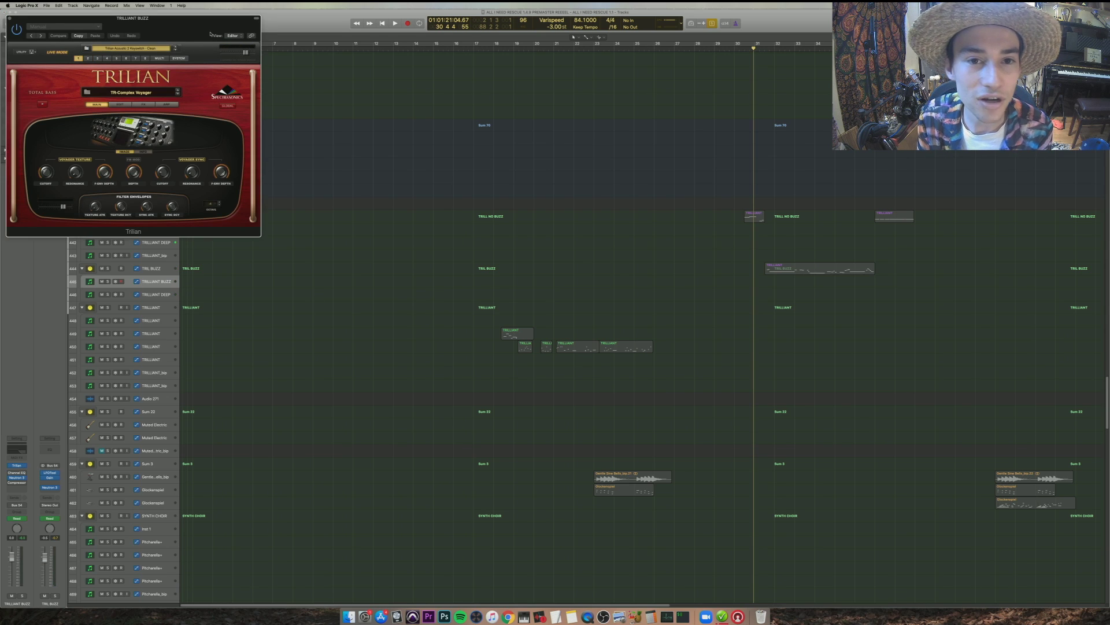
drag(211, 34, 595, 362)
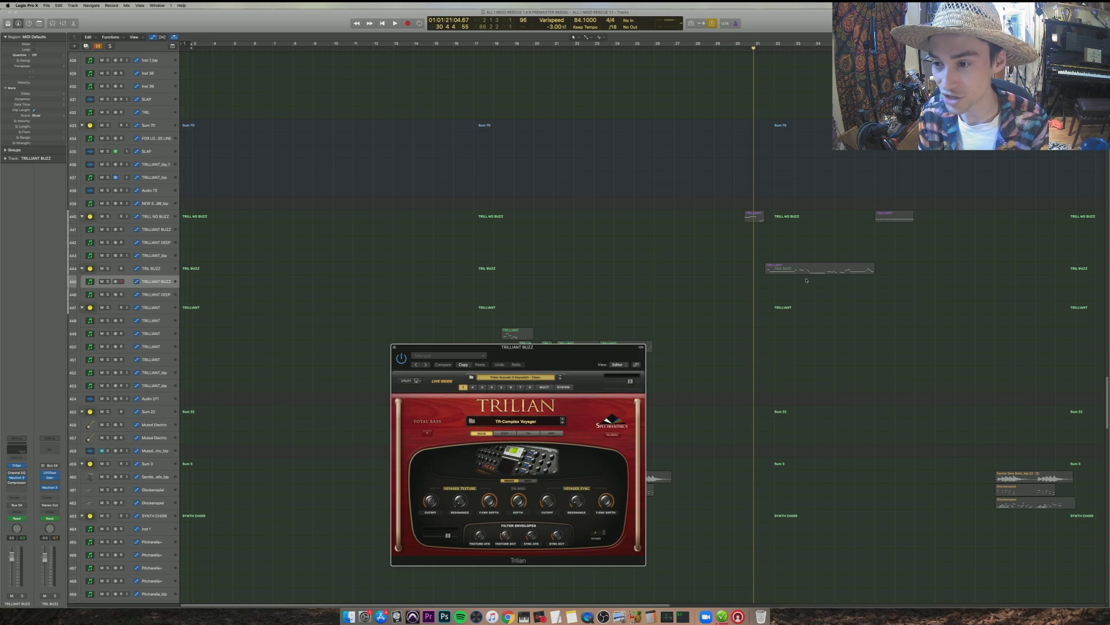
click(786, 272)
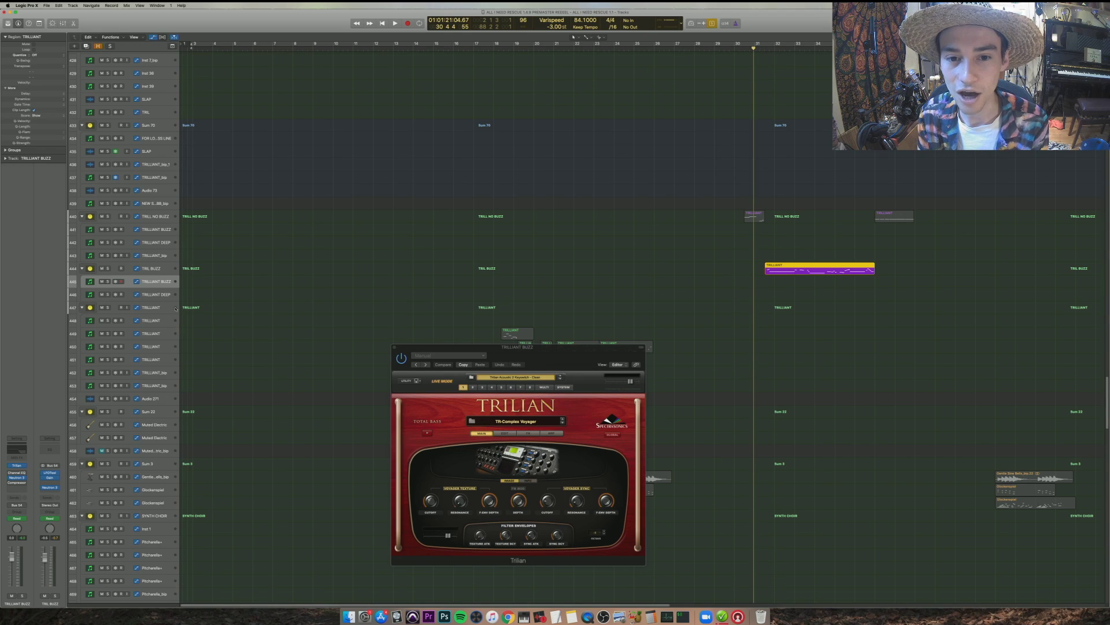
- View the TRILLIANT DEEP track's Trilian instrument, and close both instrument windows and solo mode
key(Down)
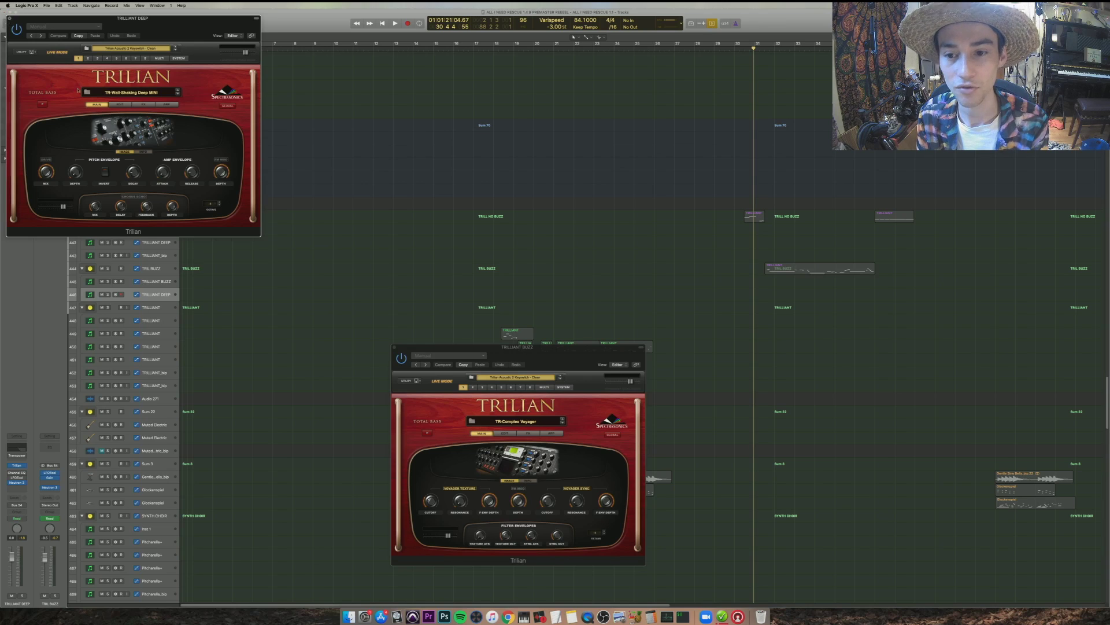
click(9, 18)
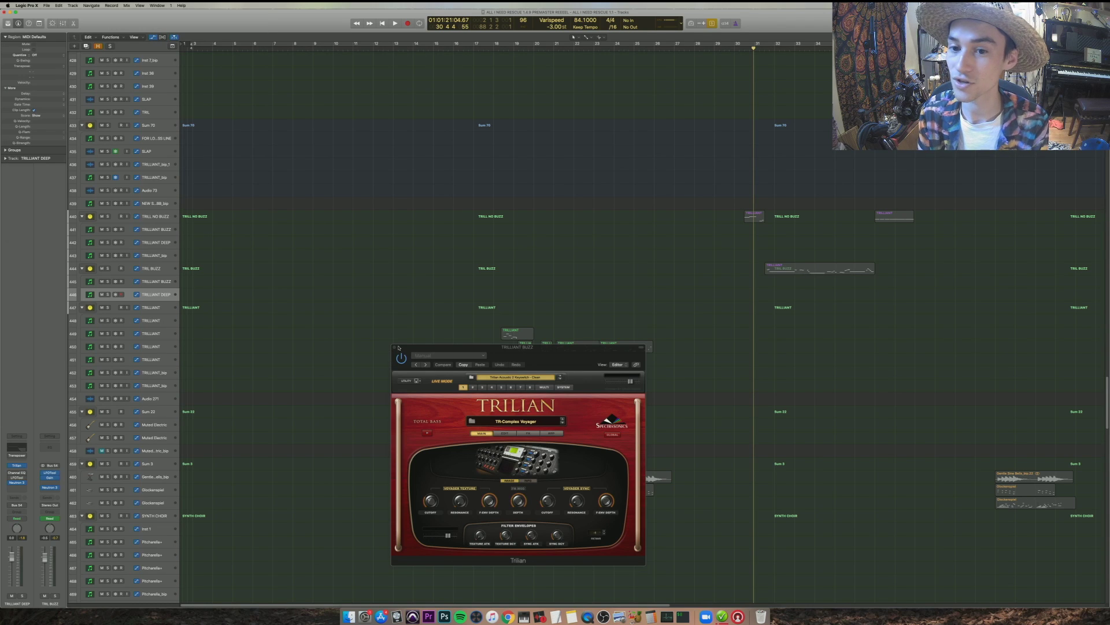
click(395, 347)
key(ctrl+s)
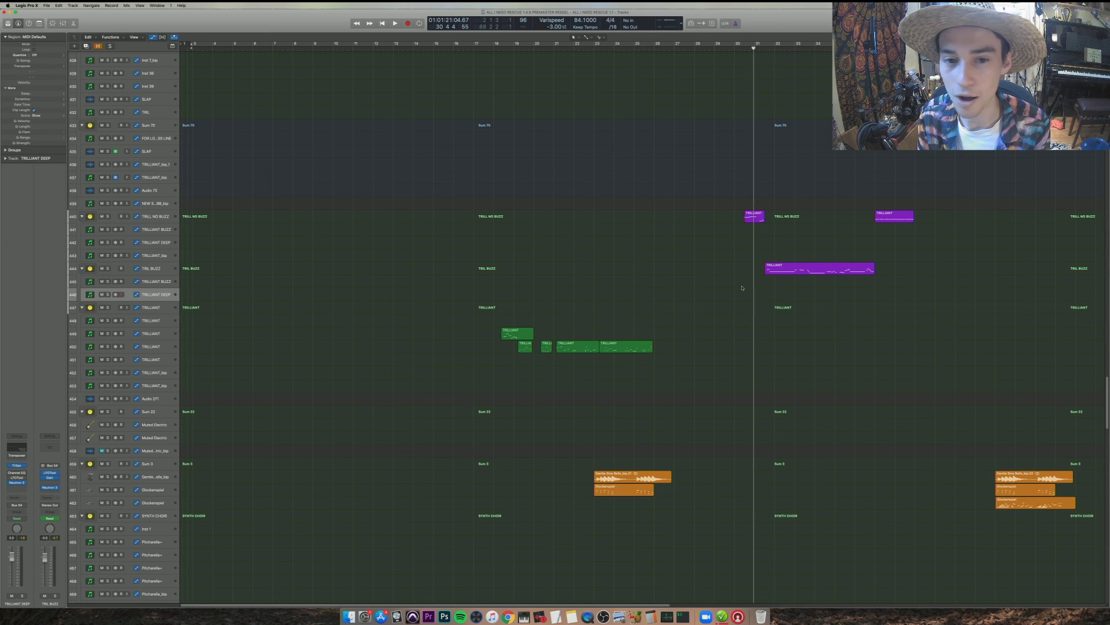
- Place the playhead at bar 43 and review the Neutron 3 processing on the TRIL BUZZ stack
scroll(742, 287, down, 5)
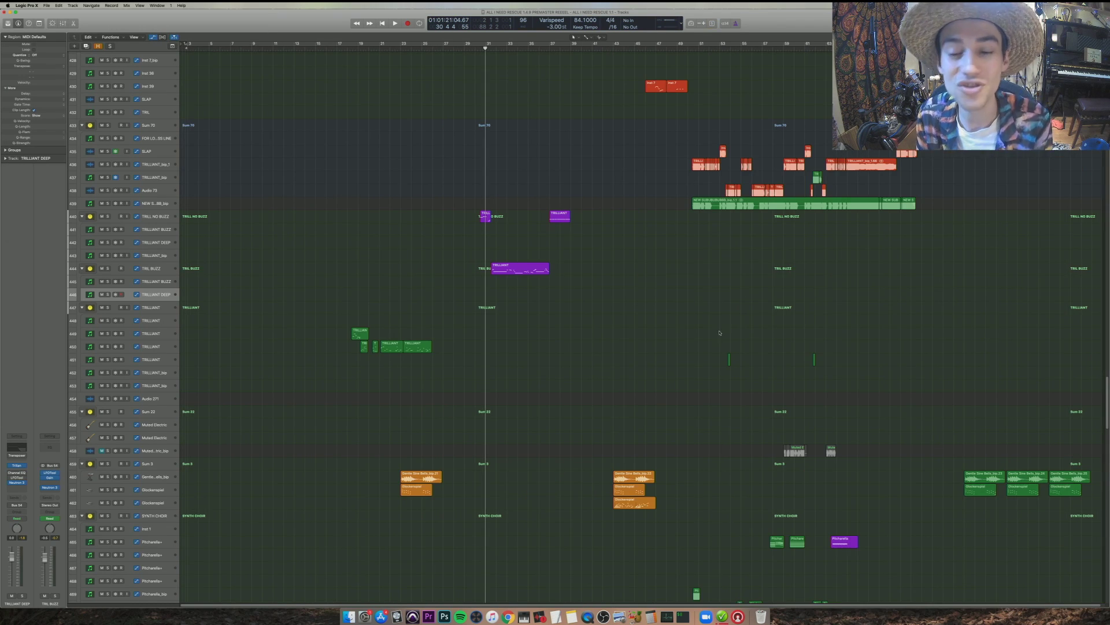
click(615, 378)
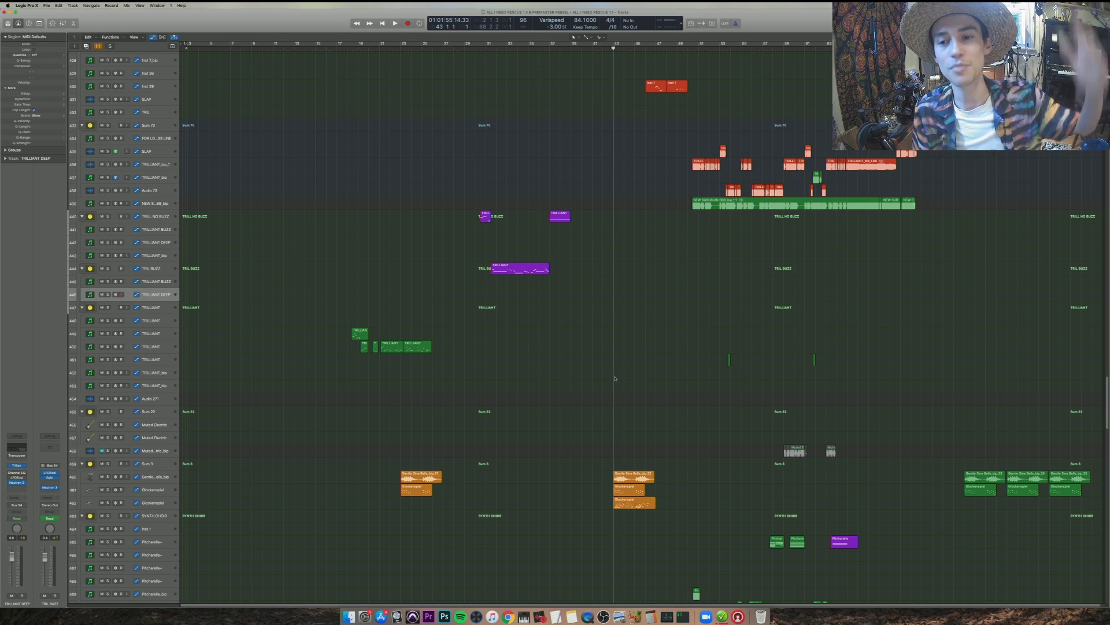
click(149, 268)
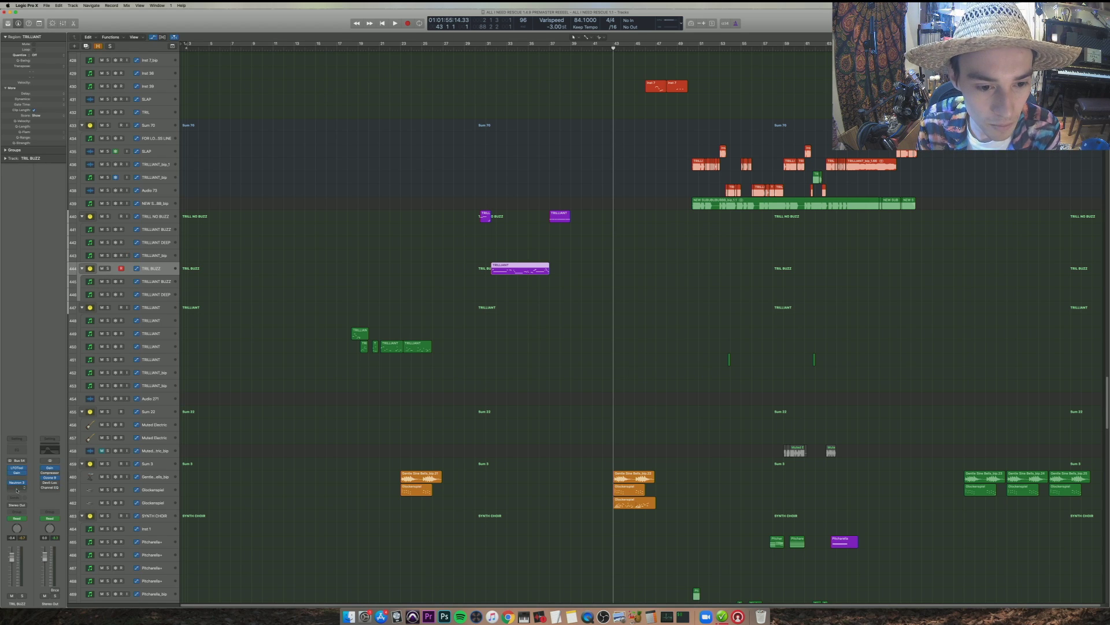
key(v)
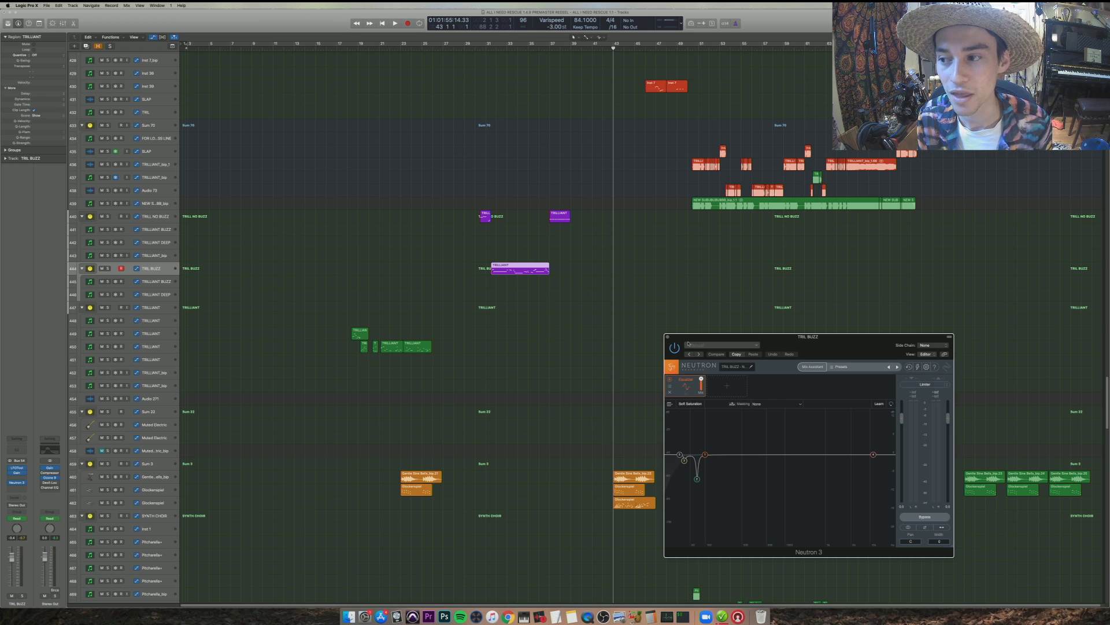
click(521, 266)
key(super+Right)
key(super+Right)
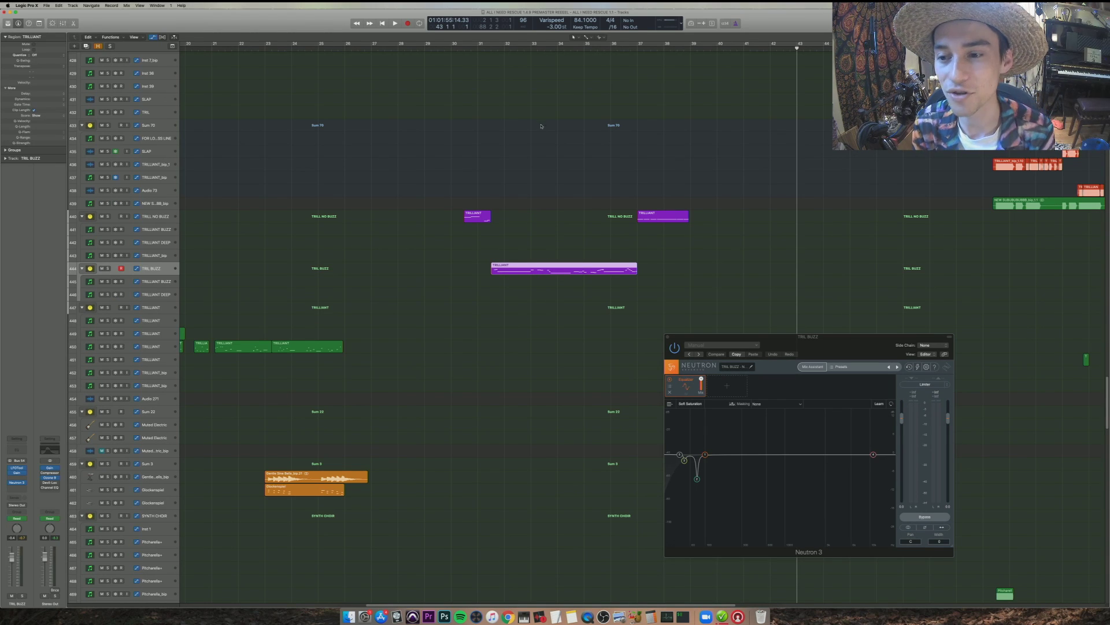
click(668, 336)
key(super+Left)
key(super+Left)
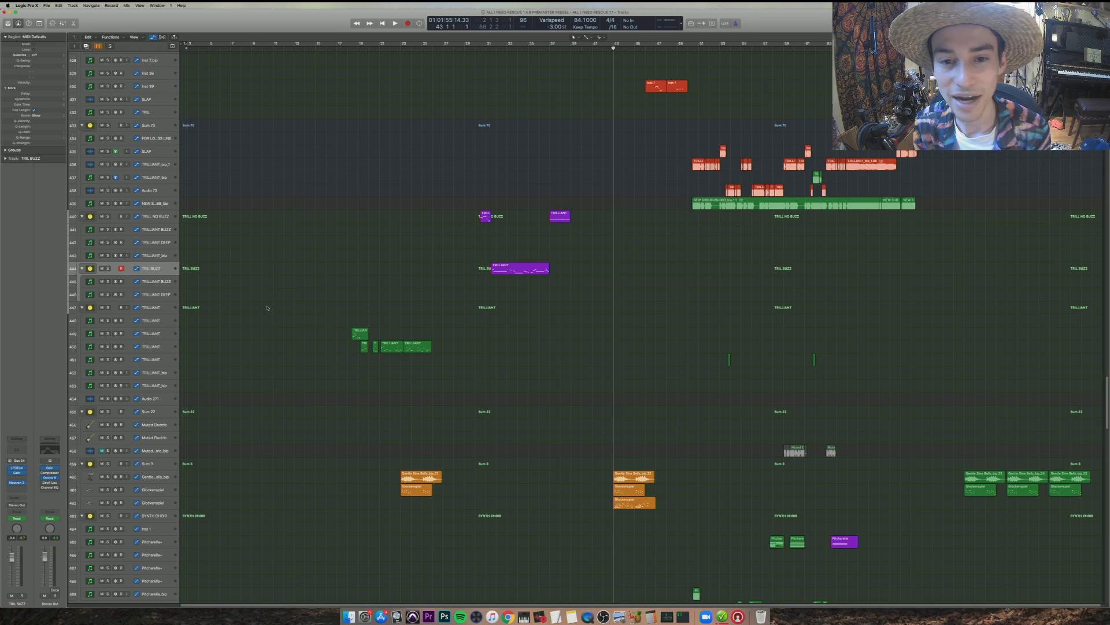
- Review the Neutron 3 EQ curve on the TRILLIANT stack and close the plug-in window
click(166, 311)
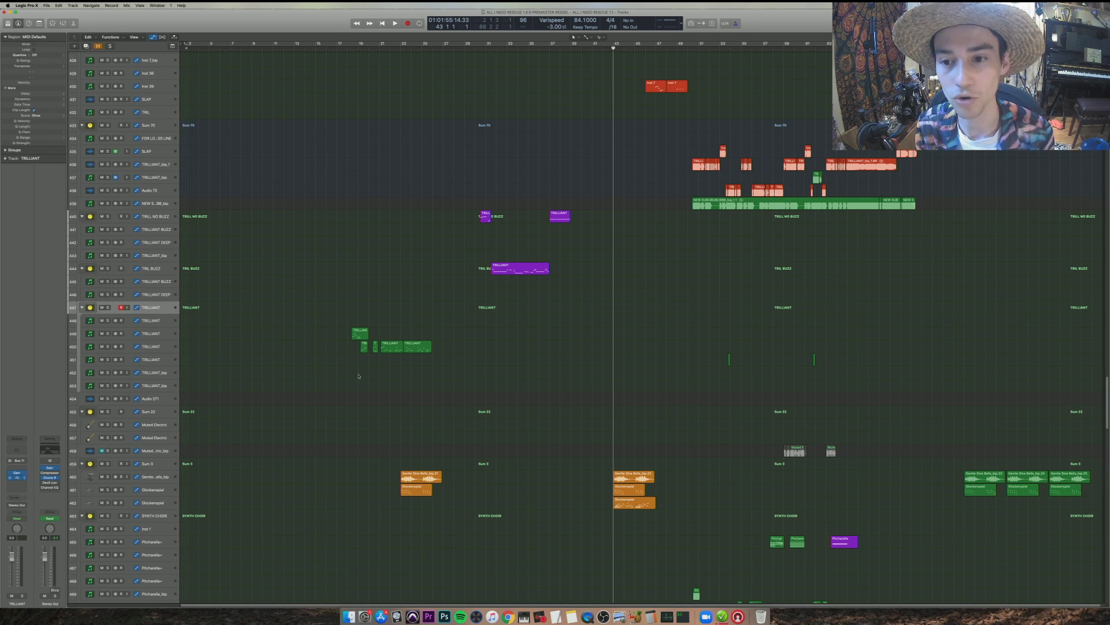
key(v)
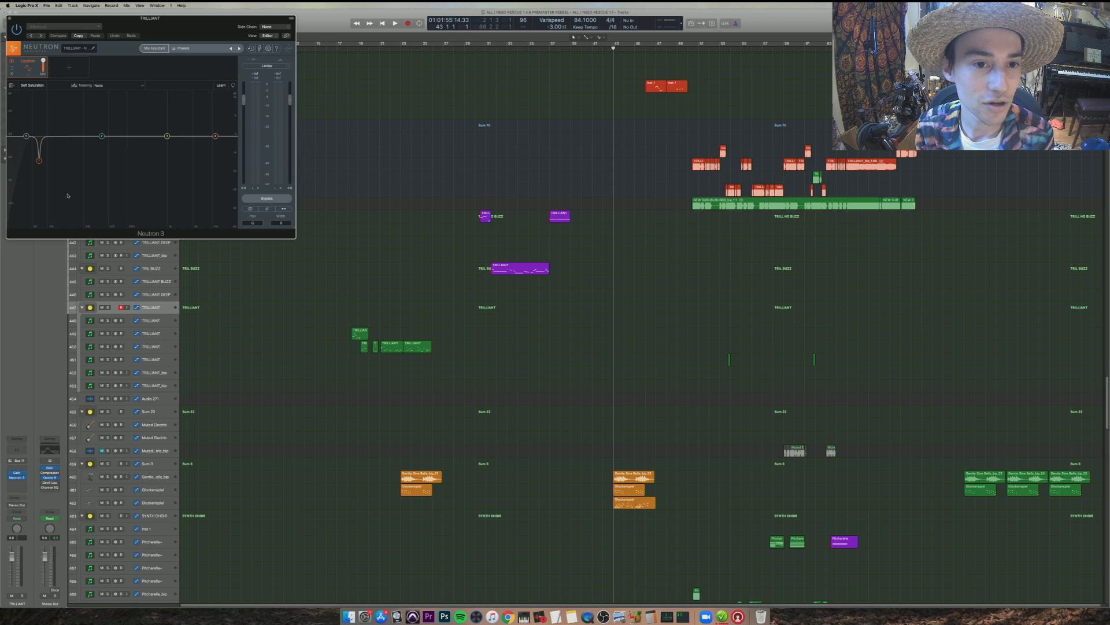
key(v)
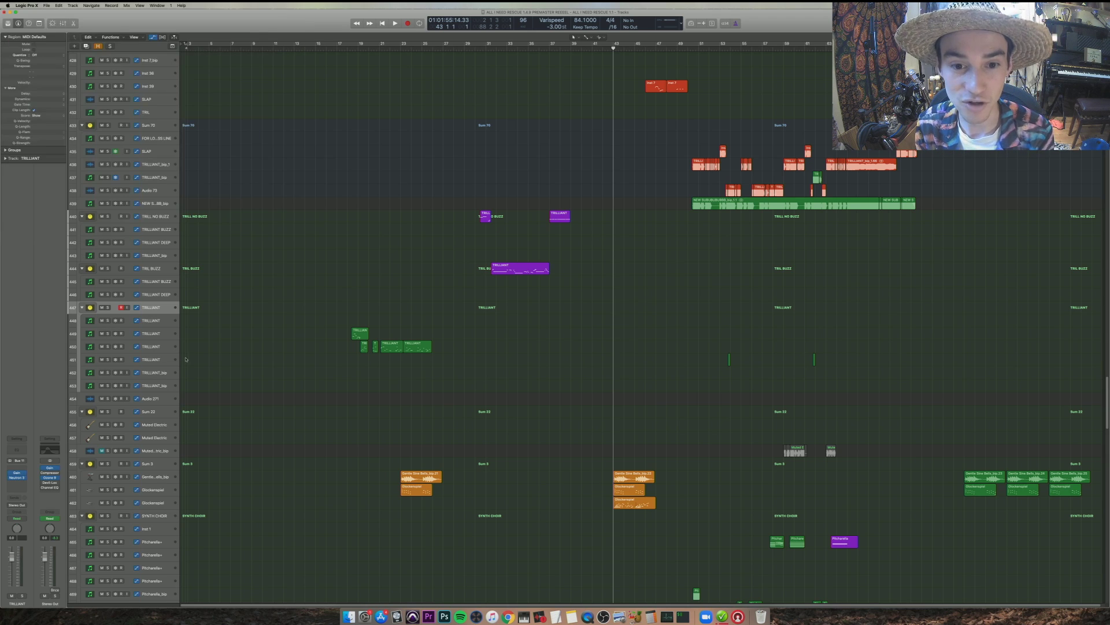
click(156, 347)
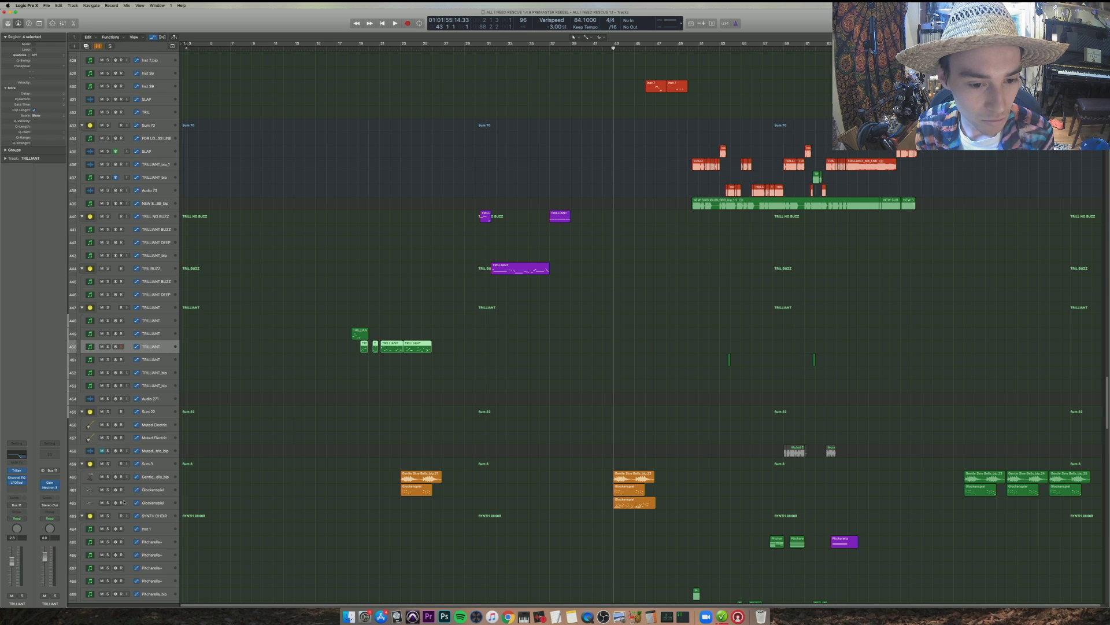
key(v)
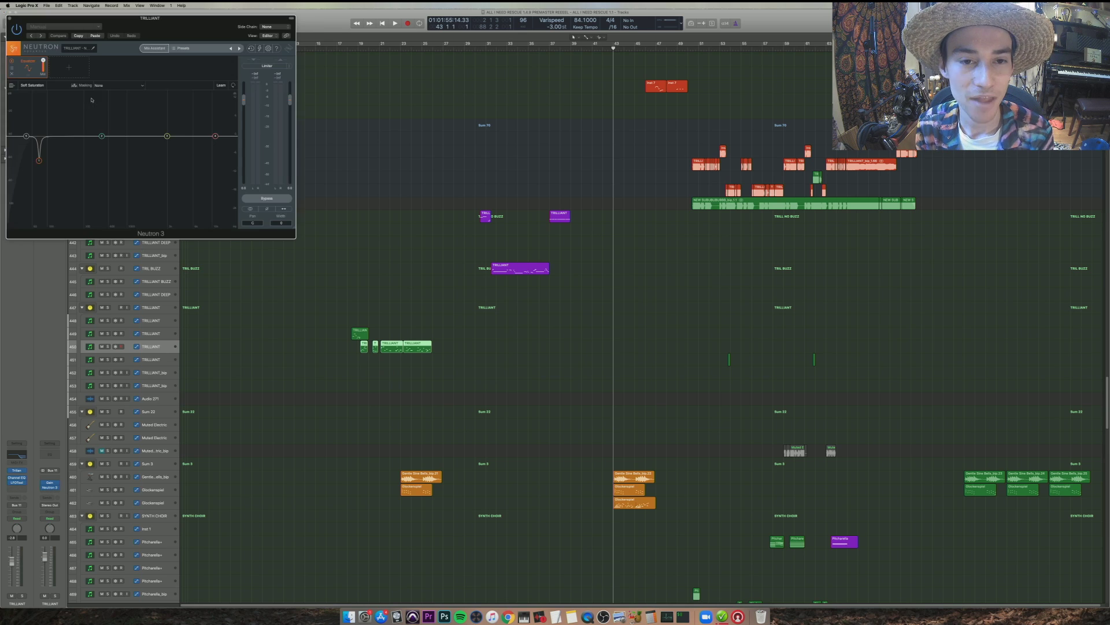
drag(109, 21, 634, 261)
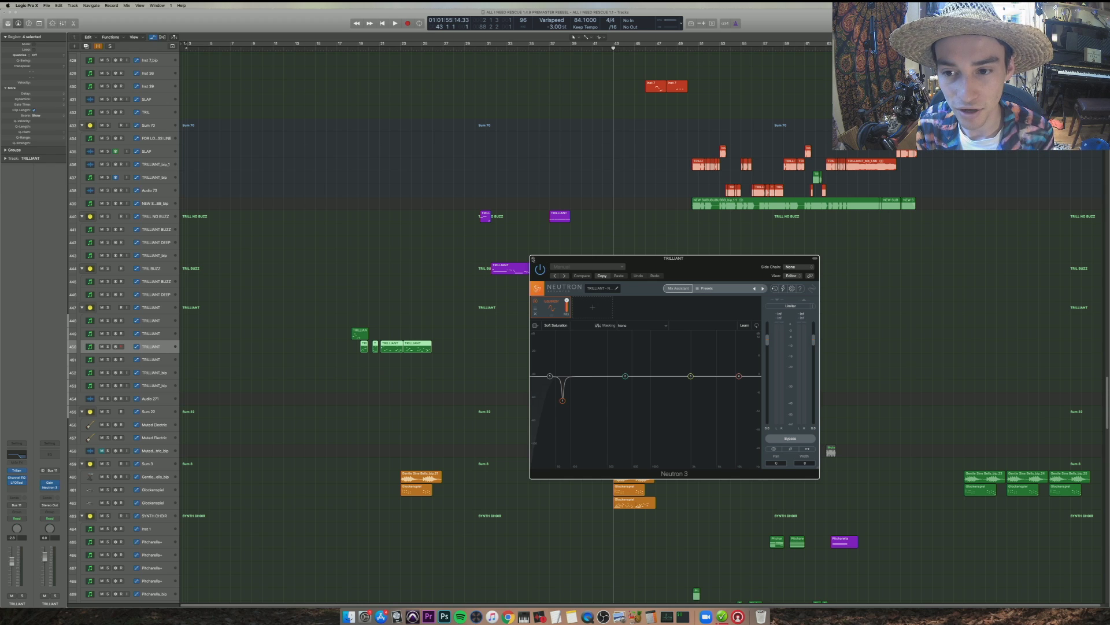
click(533, 259)
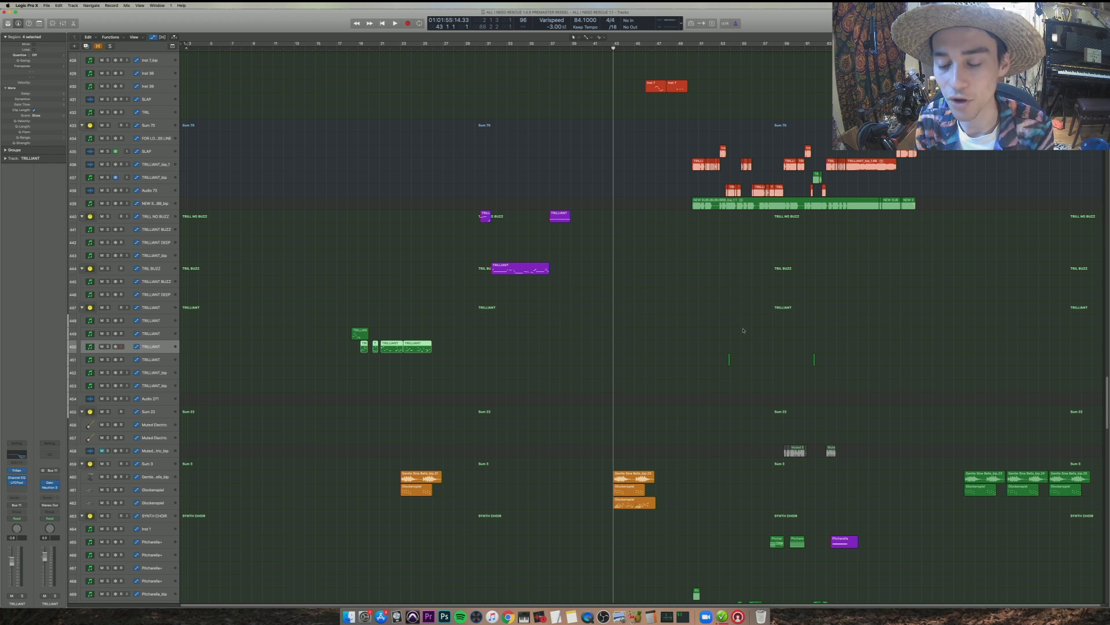
- Solo the Gentle Sine Bells region and both Glockenspiel regions at bar 43 and start playback
click(668, 332)
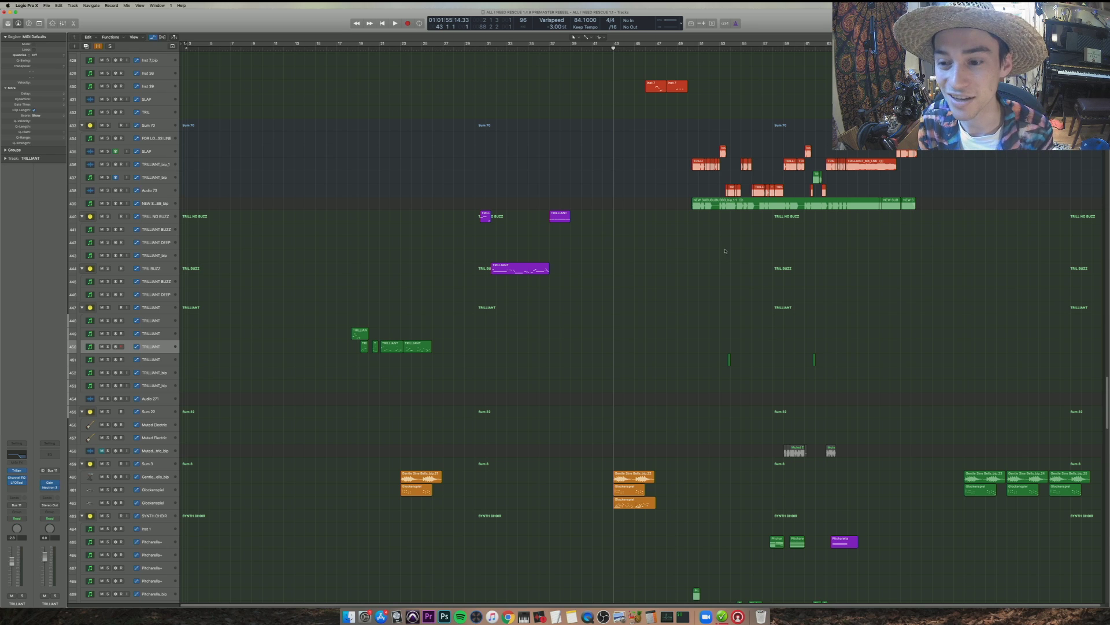
key(super+Up)
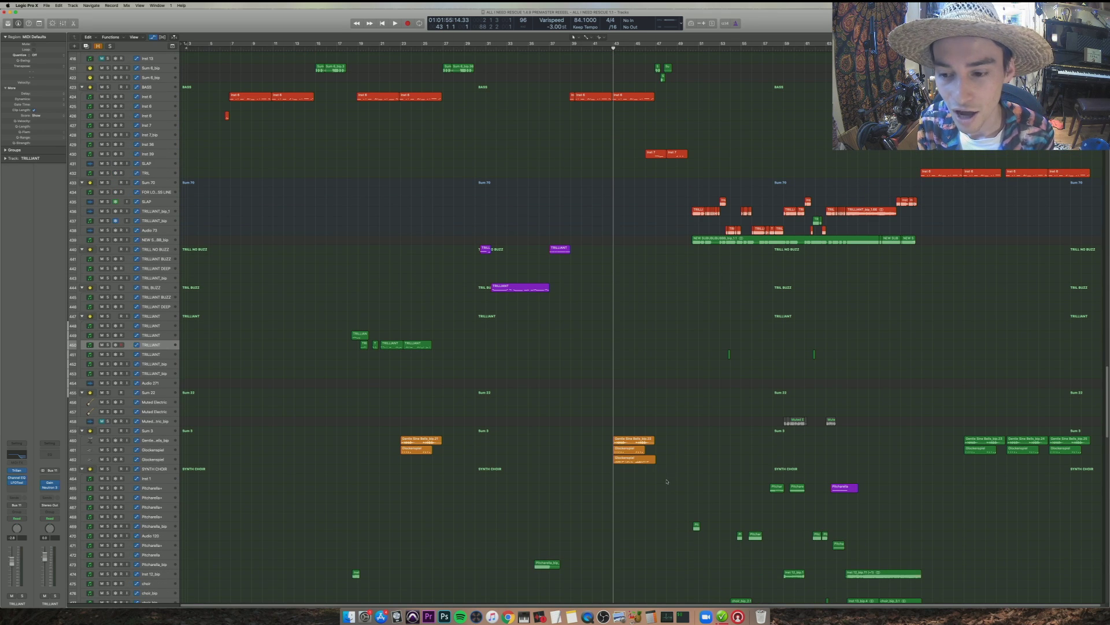
drag(667, 481, 609, 411)
key(ctrl+s)
key(space)
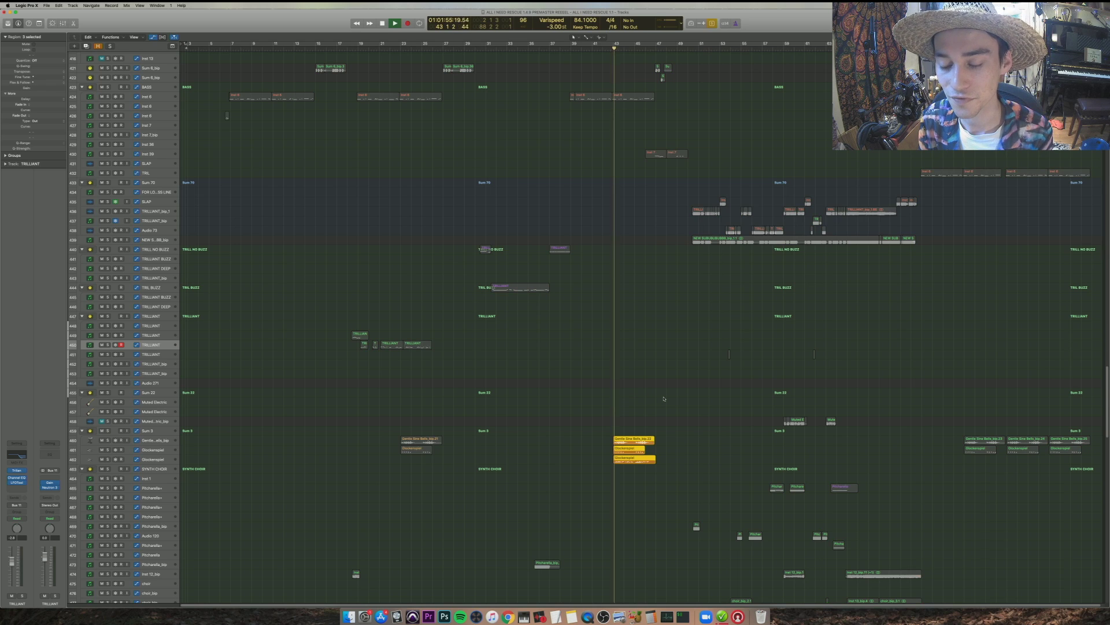
- Listen to the three soloed bell regions up to bar 46, stop playback and turn off solo mode
scroll(664, 399, down, 3)
key(super+Right)
key(super+Right)
key(super+Right)
key(super+Down)
key(super+Down)
key(super+Down)
key(super+Down)
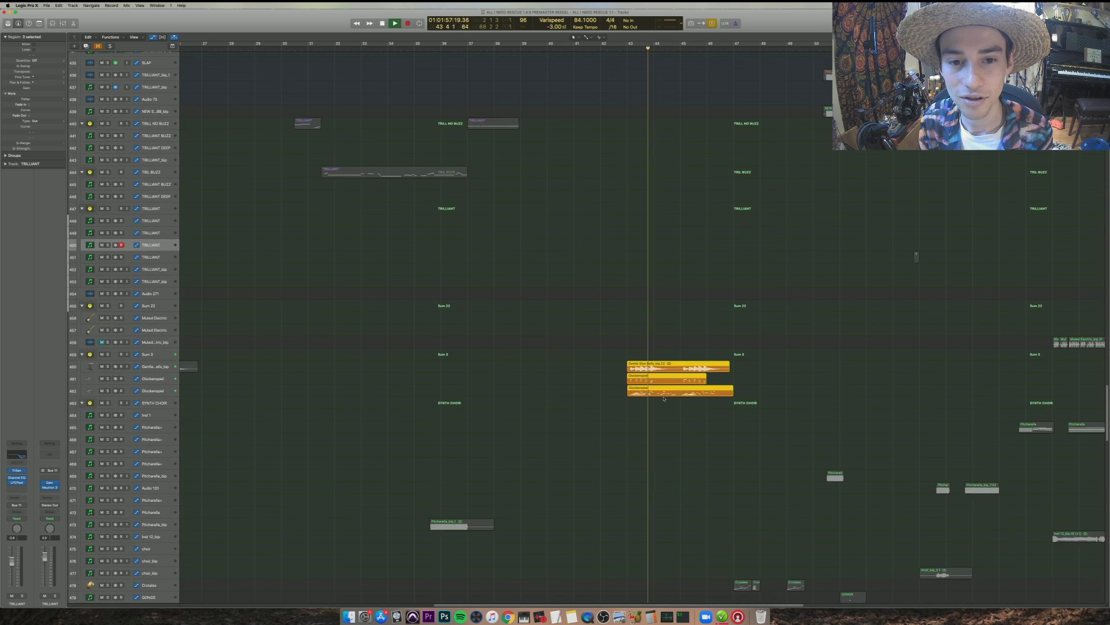
key(super+Right)
key(super+Right)
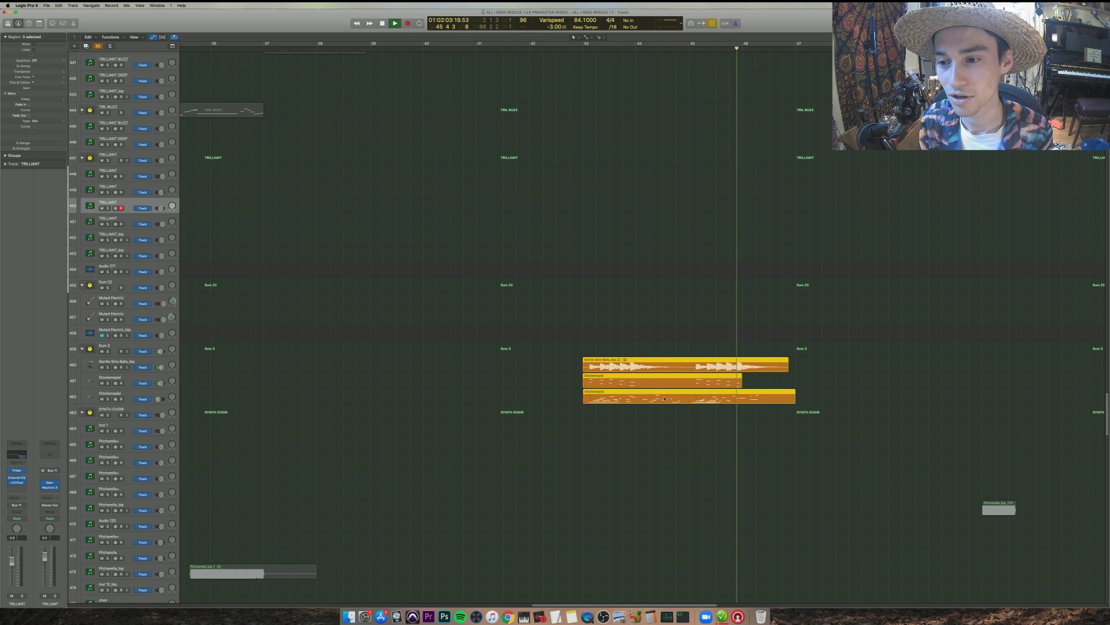
key(space)
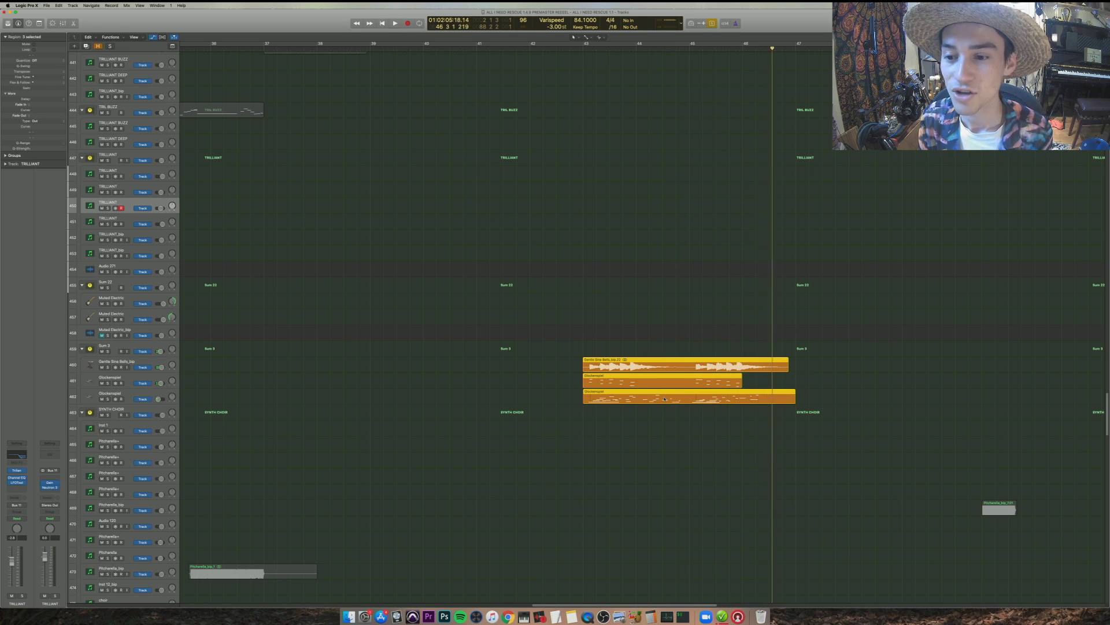
key(ctrl+s)
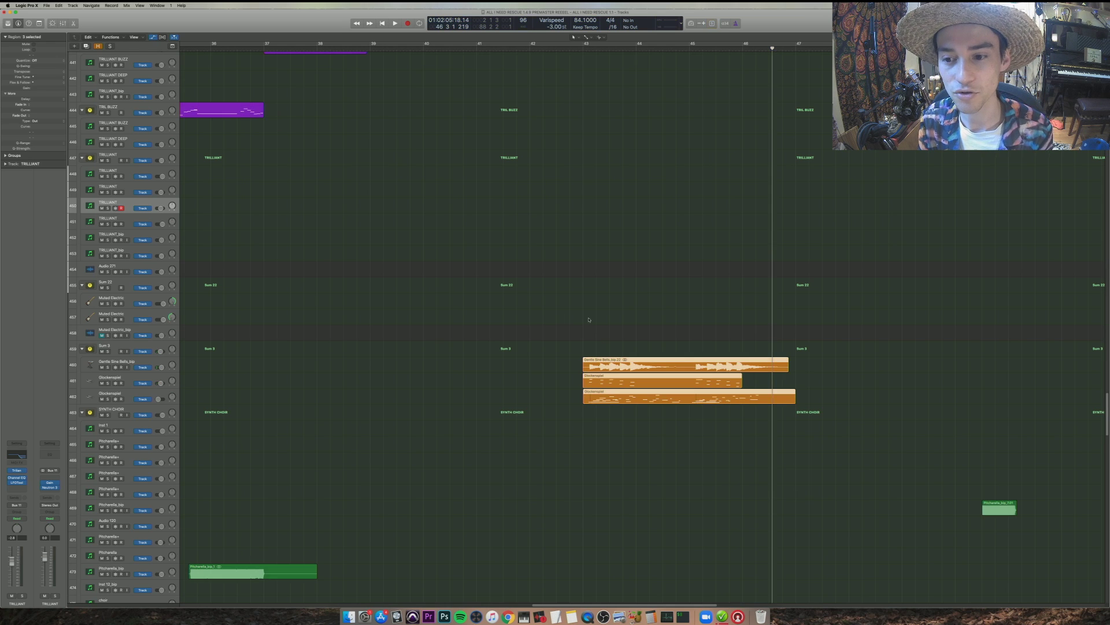
- Replay the Gentle Sine Bells and Glockenspiel regions from bar 43 in solo
key(super+Left)
key(super+Left)
key(super+Left)
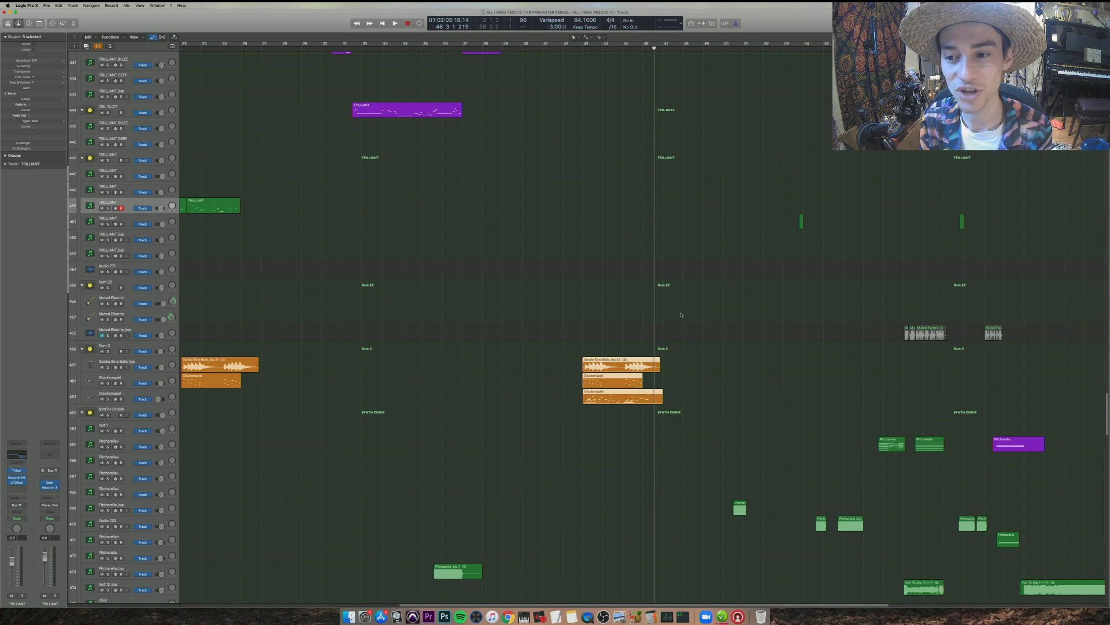
key(super+Up)
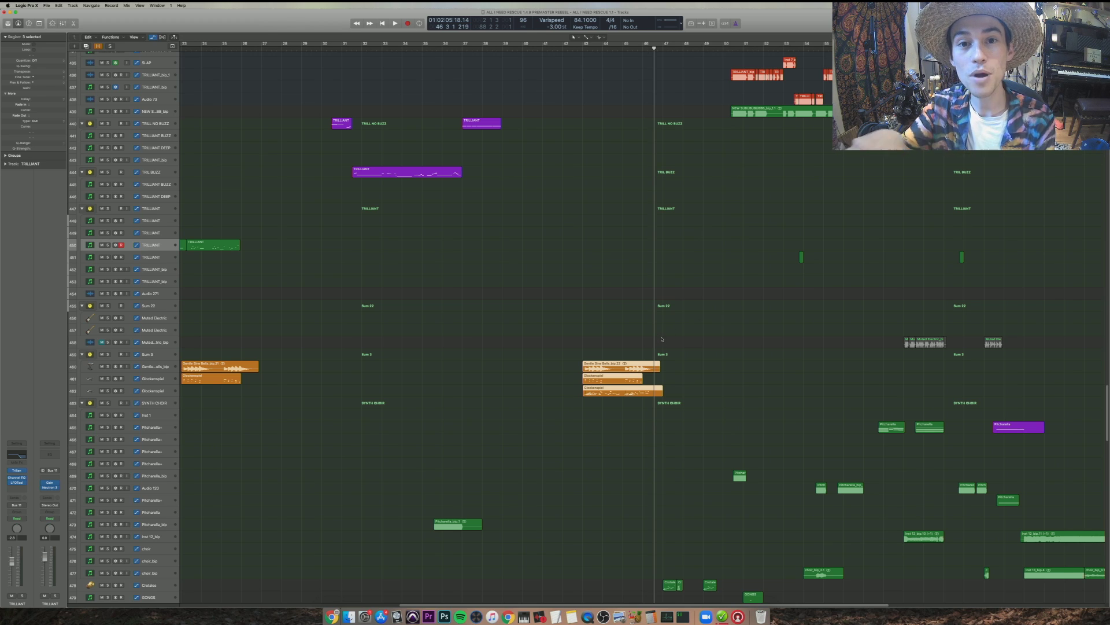
key(ctrl+s)
key(shift+space)
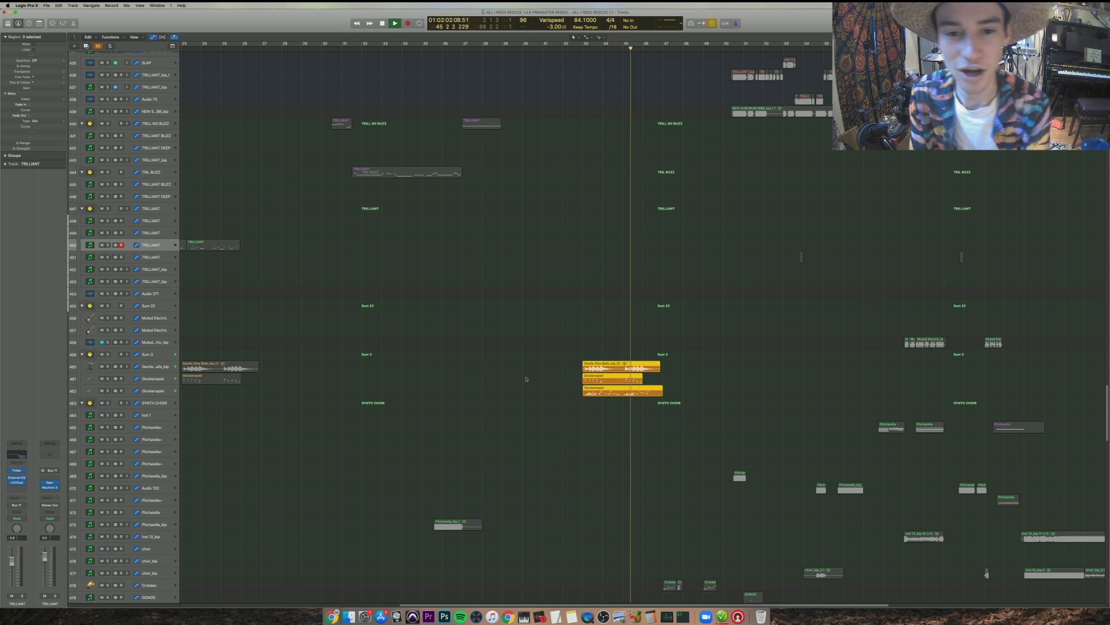
- Audition only the Gentle Sine Bells region in solo, and turn off solo mode
key(super+Right)
key(super+Right)
key(super+Right)
key(super+Right)
key(super+Right)
click(435, 364)
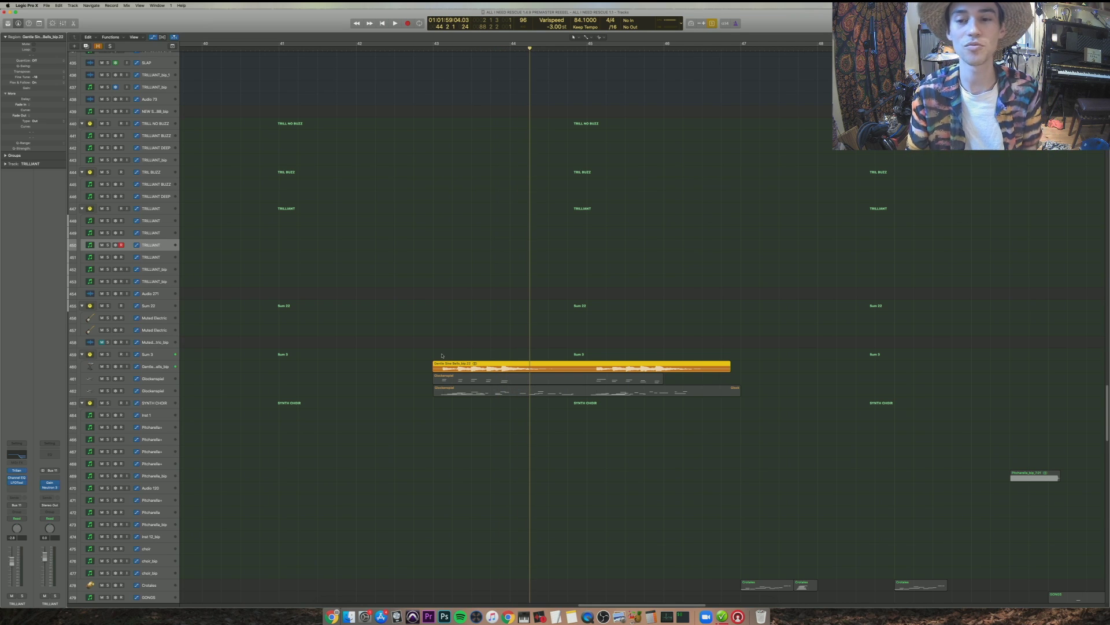
key(ctrl+s)
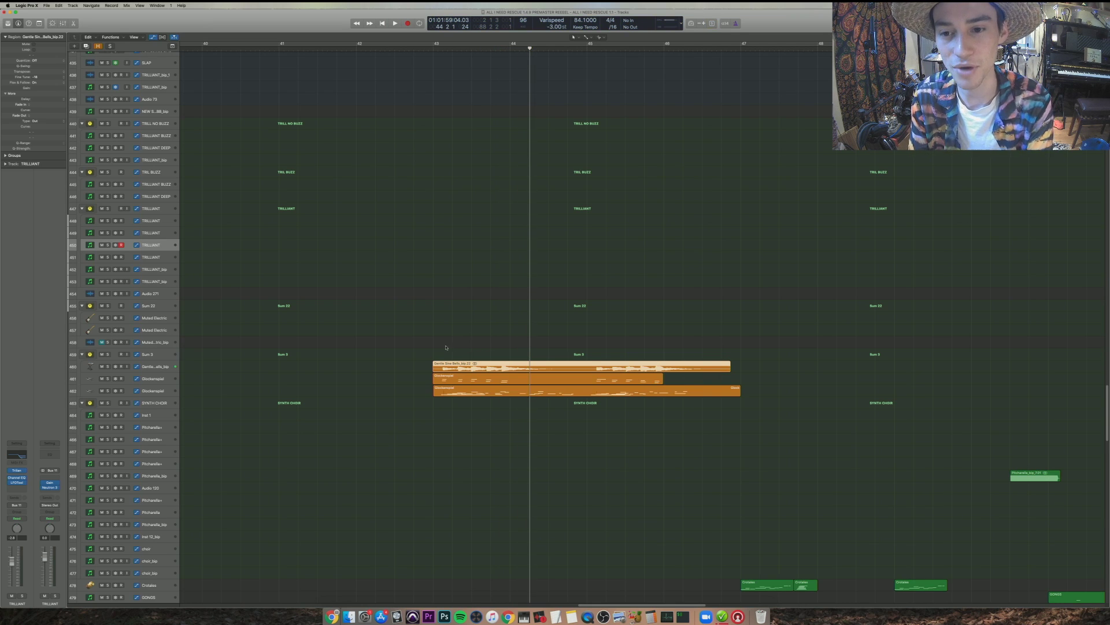
- Return the playhead to bar 43 and play the upper Glockenspiel region in solo
shift+click(438, 339)
click(432, 330)
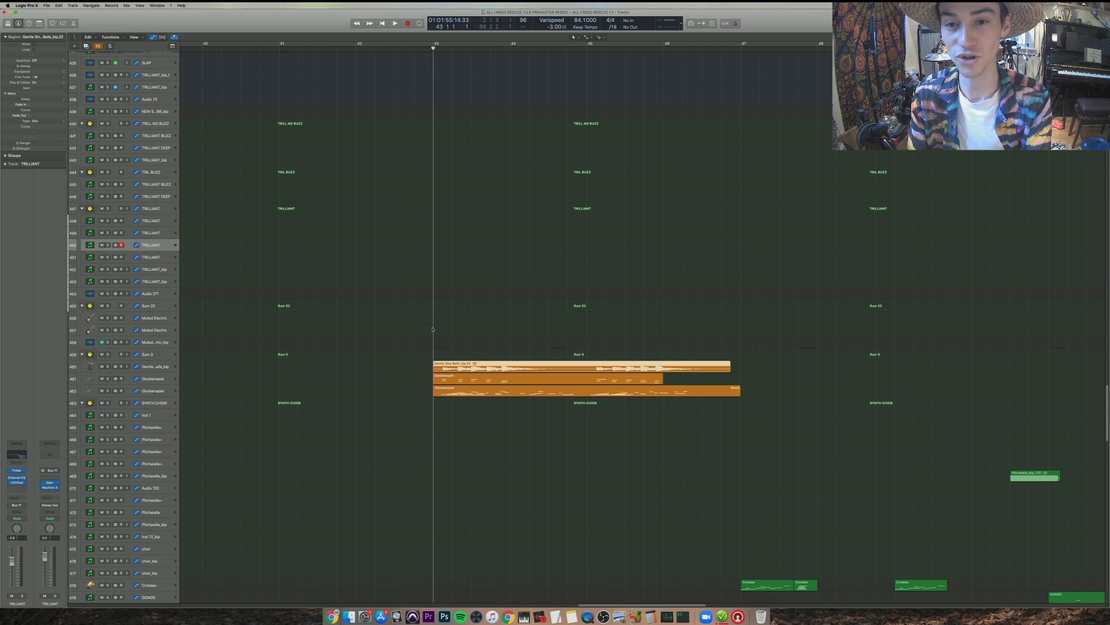
click(466, 377)
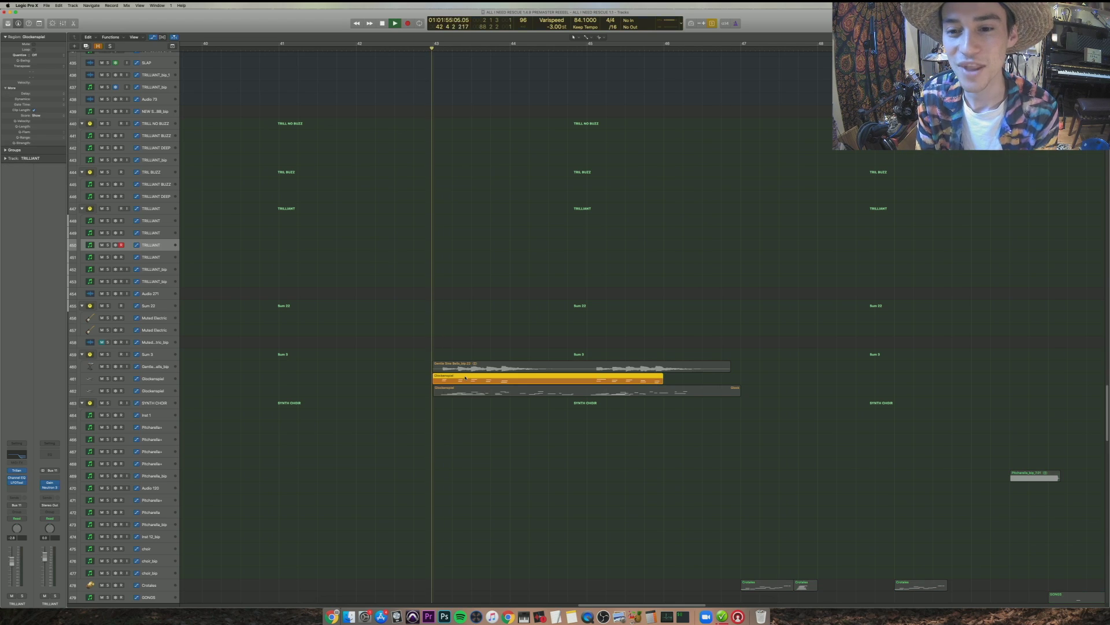
key(ctrl+s)
key(space)
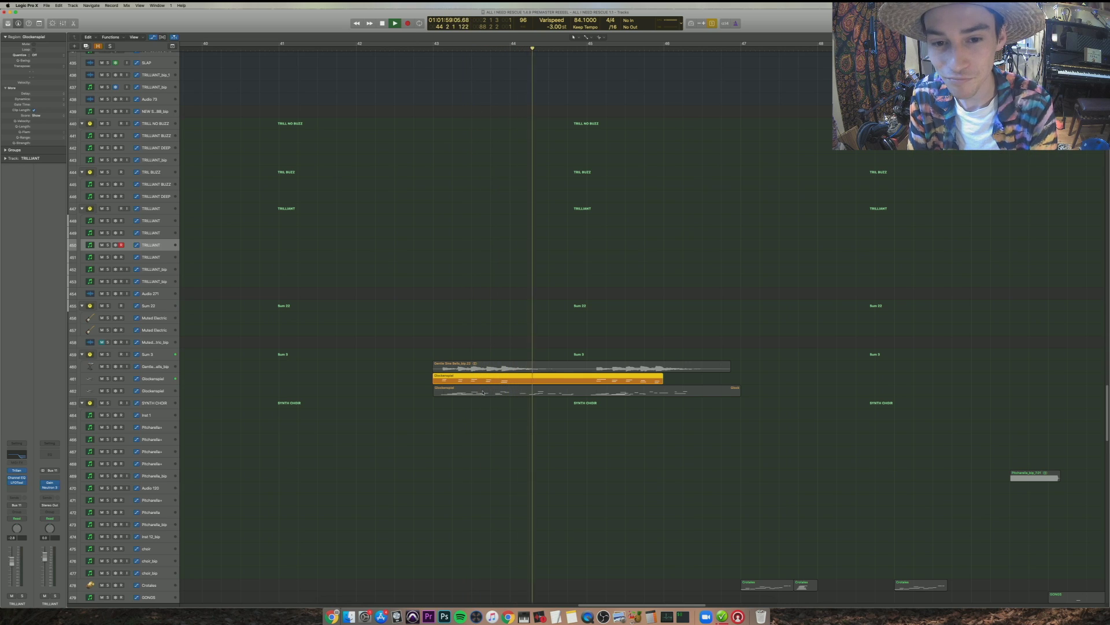
- Listen to the lower Glockenspiel region in solo, and stop playback
click(486, 392)
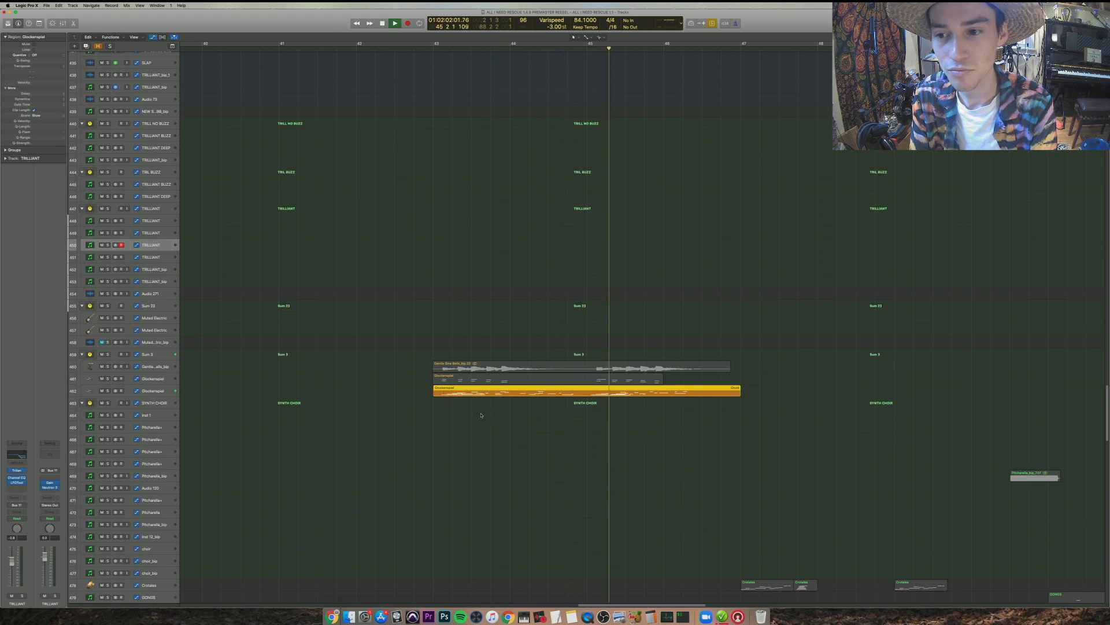
key(super+Left)
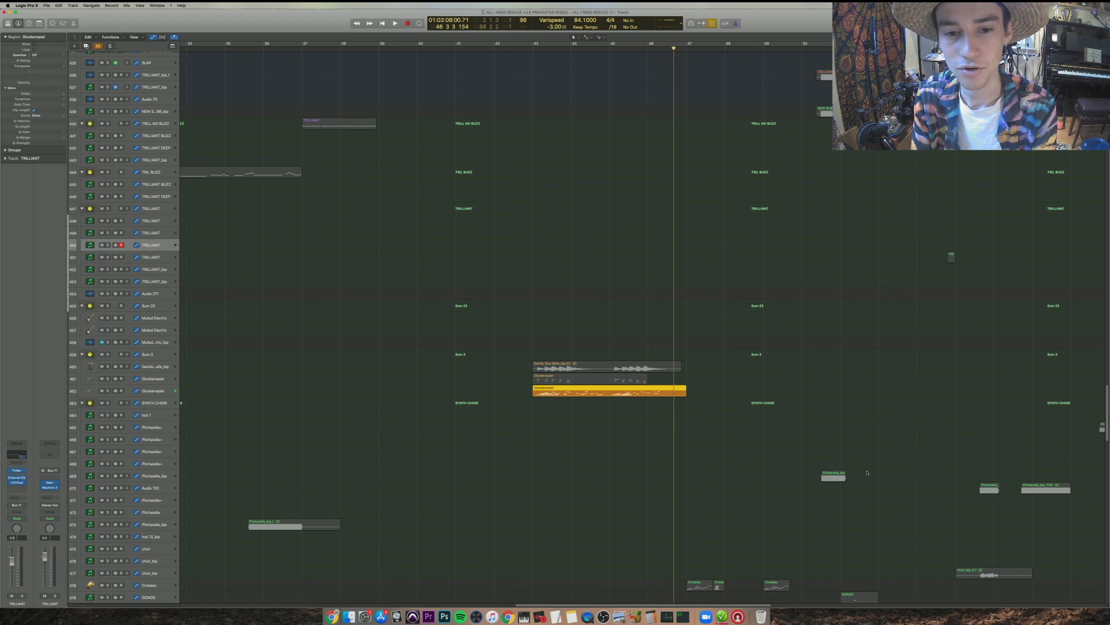
key(space)
- Audition the short Pitcharella_bip region leading into bar 51 in solo, and turn off solo mode
click(855, 492)
click(836, 475)
key(shift+space)
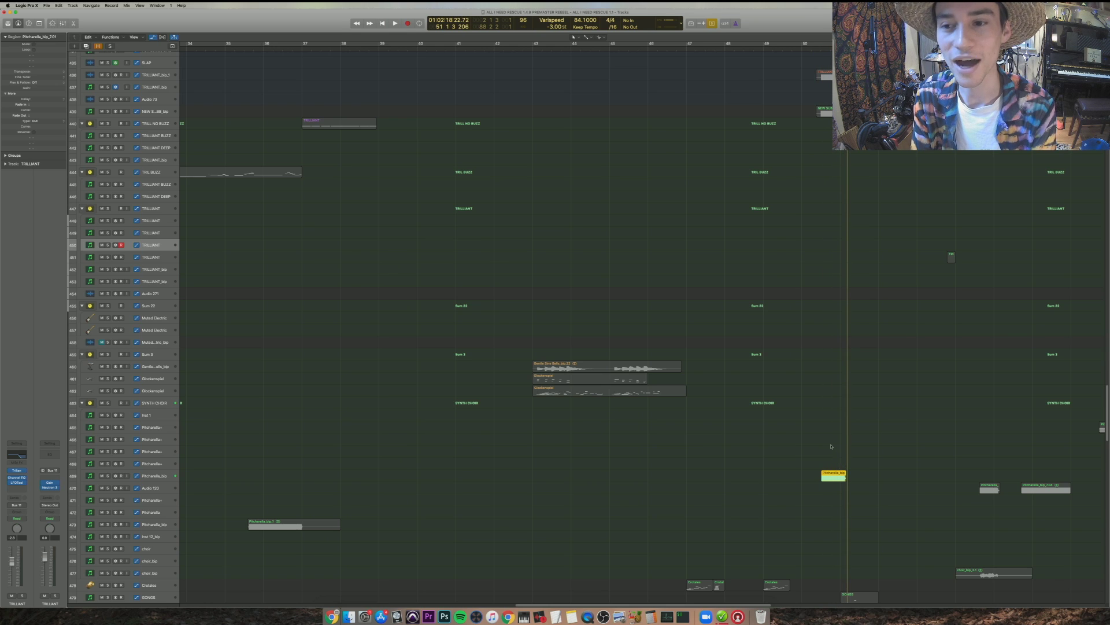
key(ctrl+s)
- Play the same short Pitcharella_bip region in the full mix, and stop playback after bar 51
scroll(839, 449, right, 5)
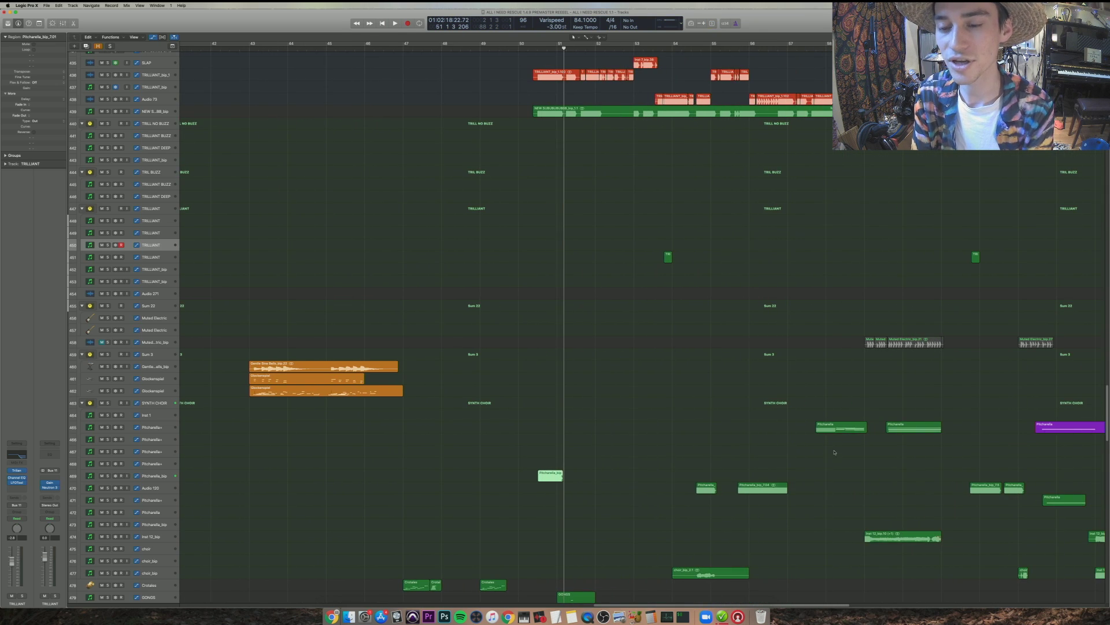
scroll(834, 452, down, 5)
scroll(698, 465, right, 1)
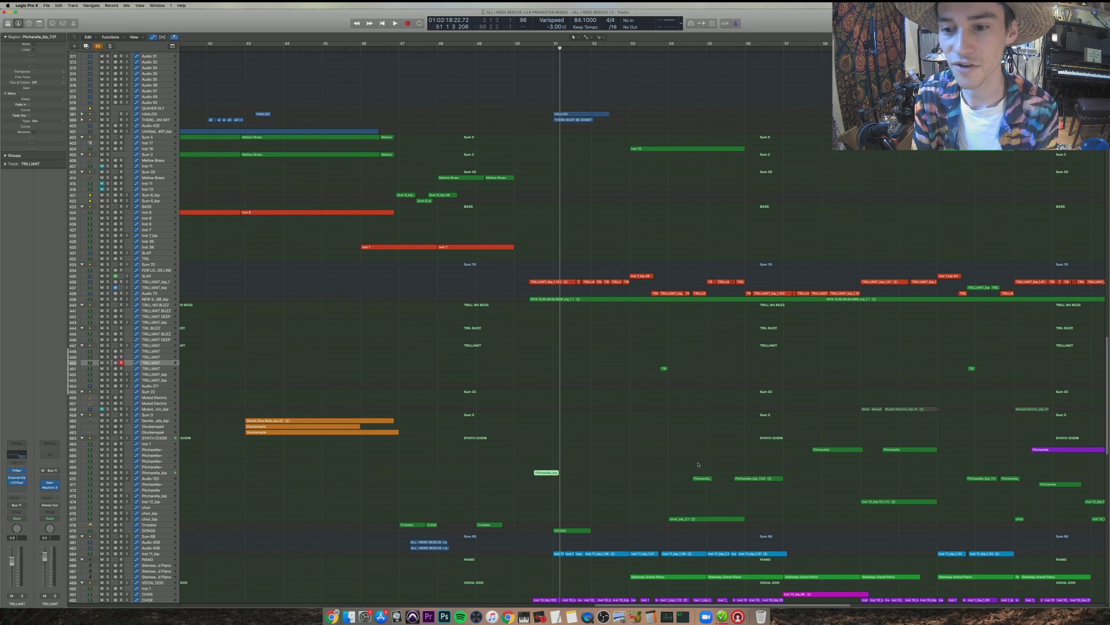
scroll(698, 463, right, 4)
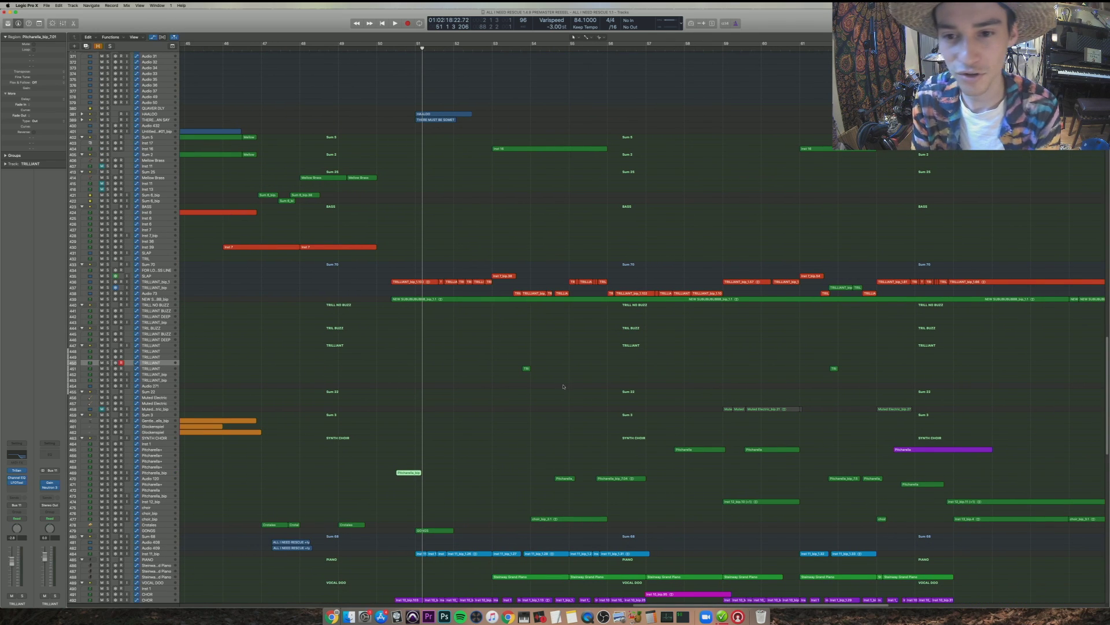
key(shift+space)
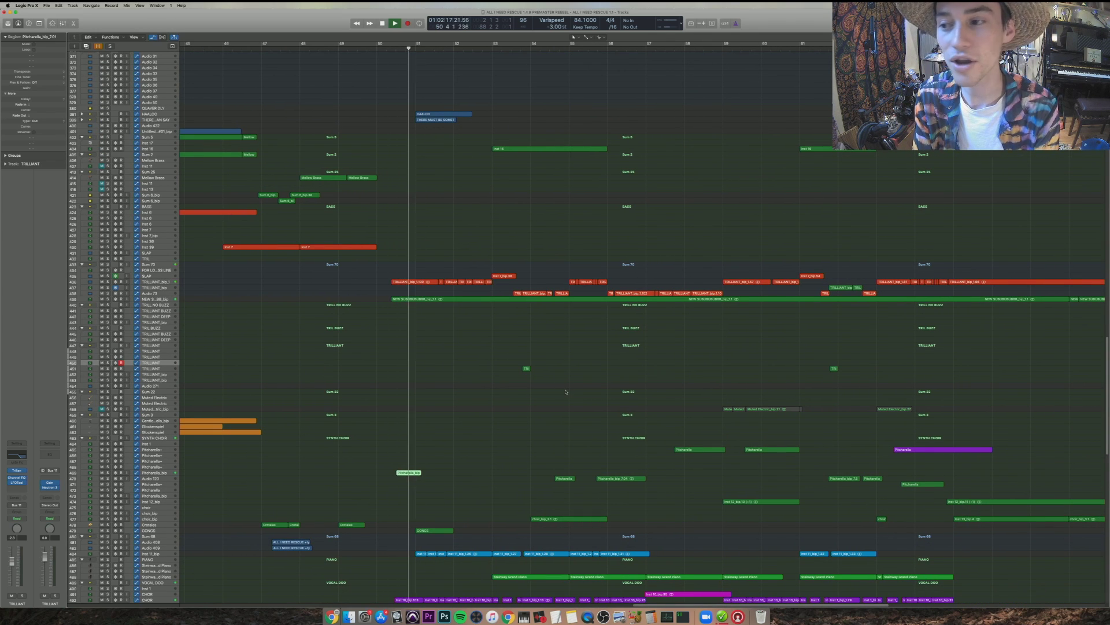
key(space)
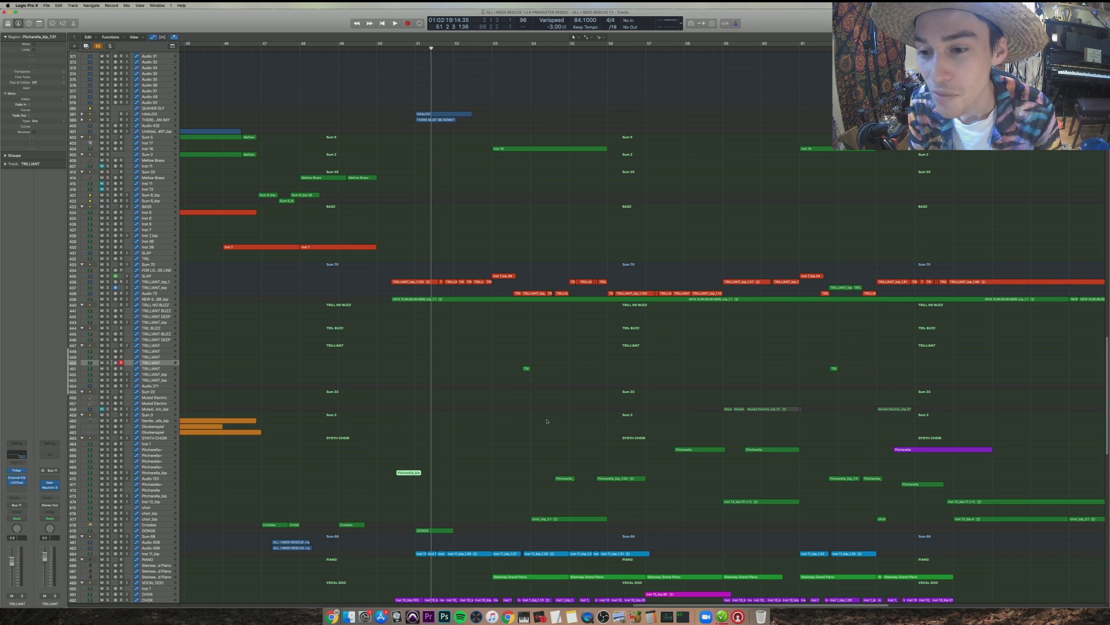
- Survey the song's overall arrangement, from the vocal tracks down to the POP CHUG stack
key(super+Left)
key(super+Left)
key(super+Left)
key(super+Left)
key(super+Up)
key(super+Up)
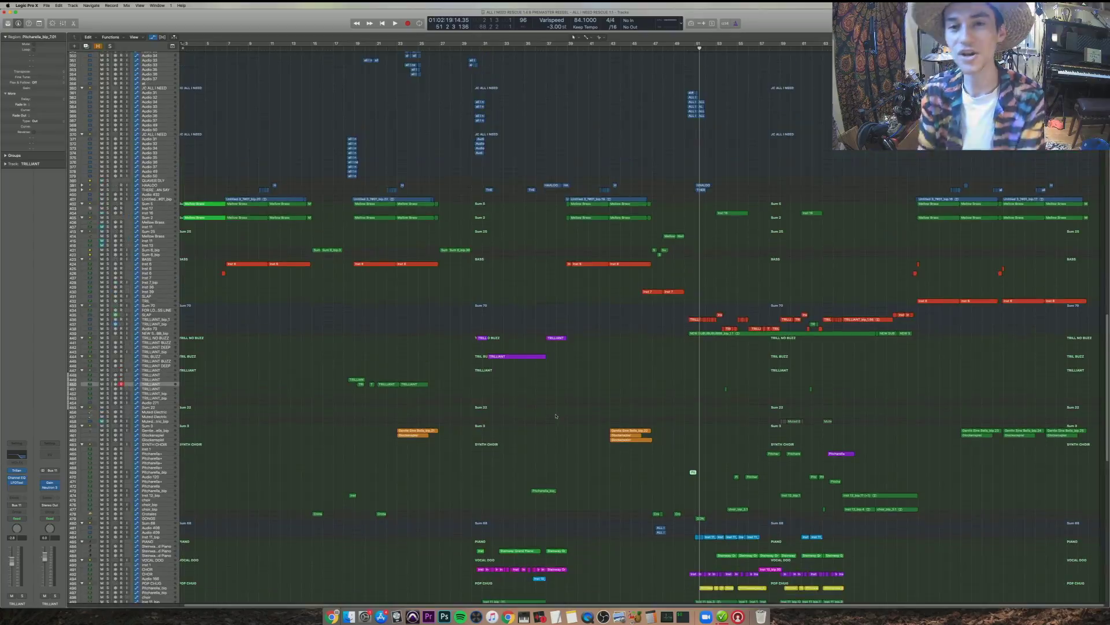
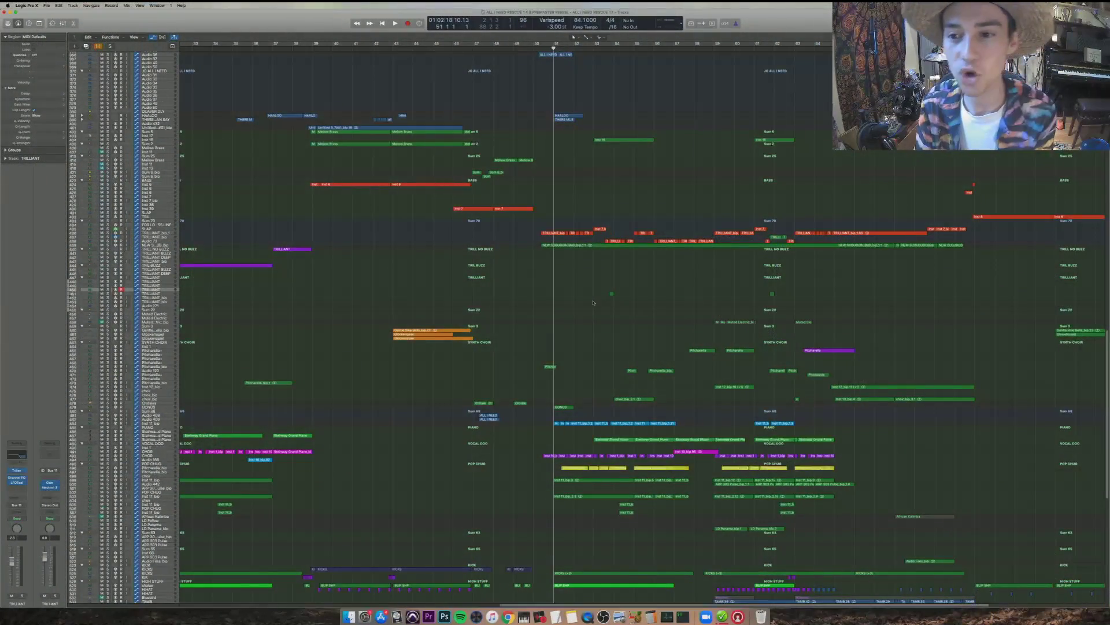
- Locate and select the Pitcharella_bip region just before bar 51 in the SYNTH CHOIR stack
key(super+Right)
key(super+Right)
key(super+Right)
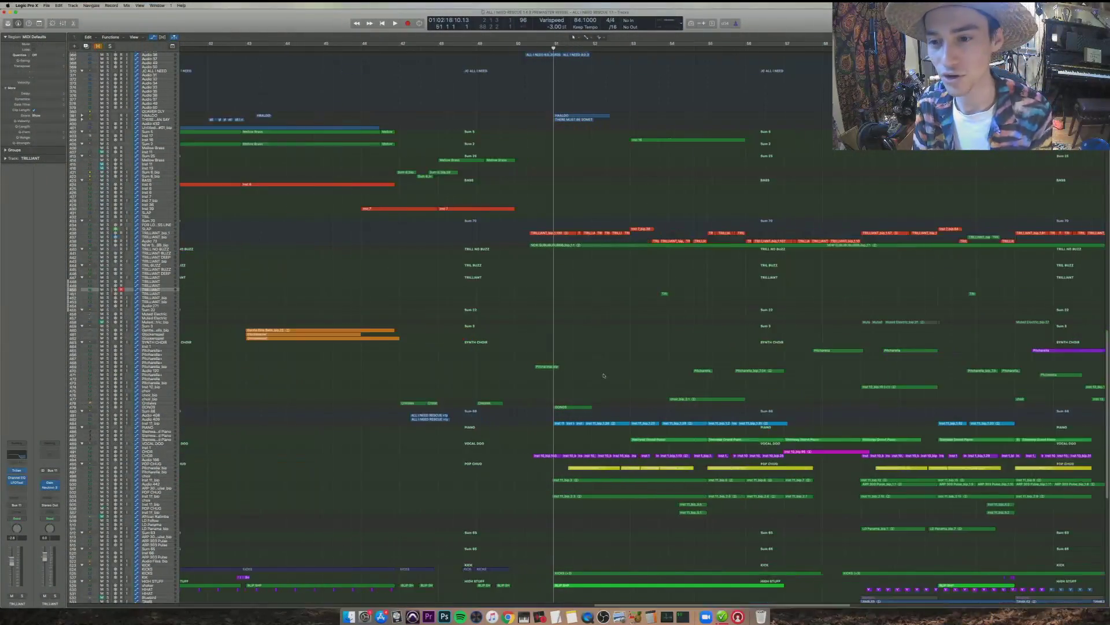
key(super+Down)
key(super+Down)
key(super+Down)
key(super+Down)
key(super+Down)
key(super+Down)
key(super+Down)
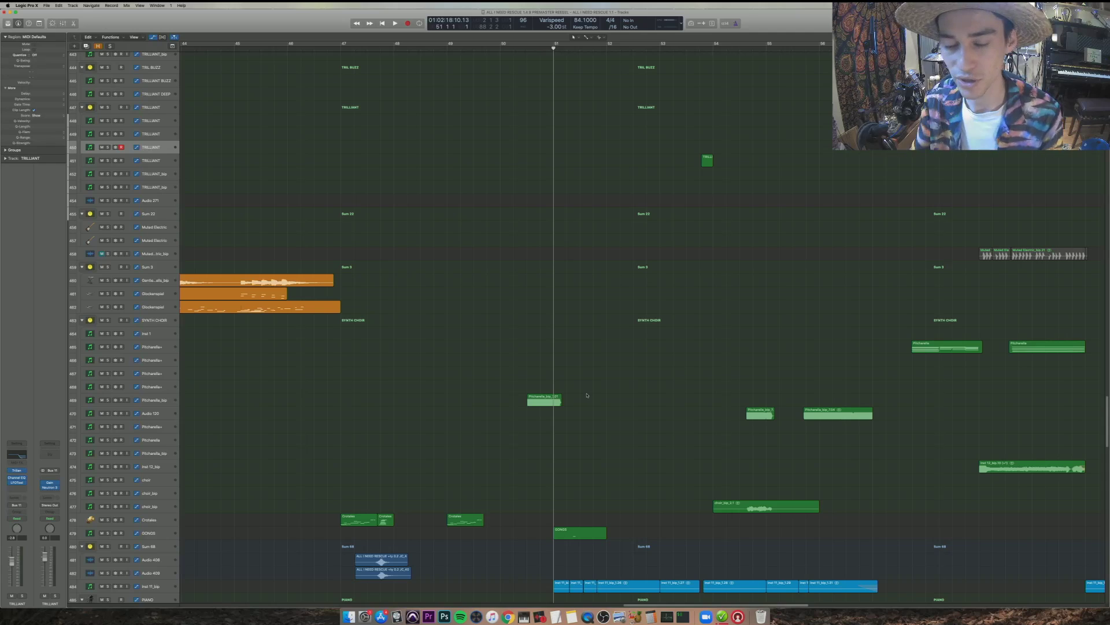
scroll(587, 395, down, 10)
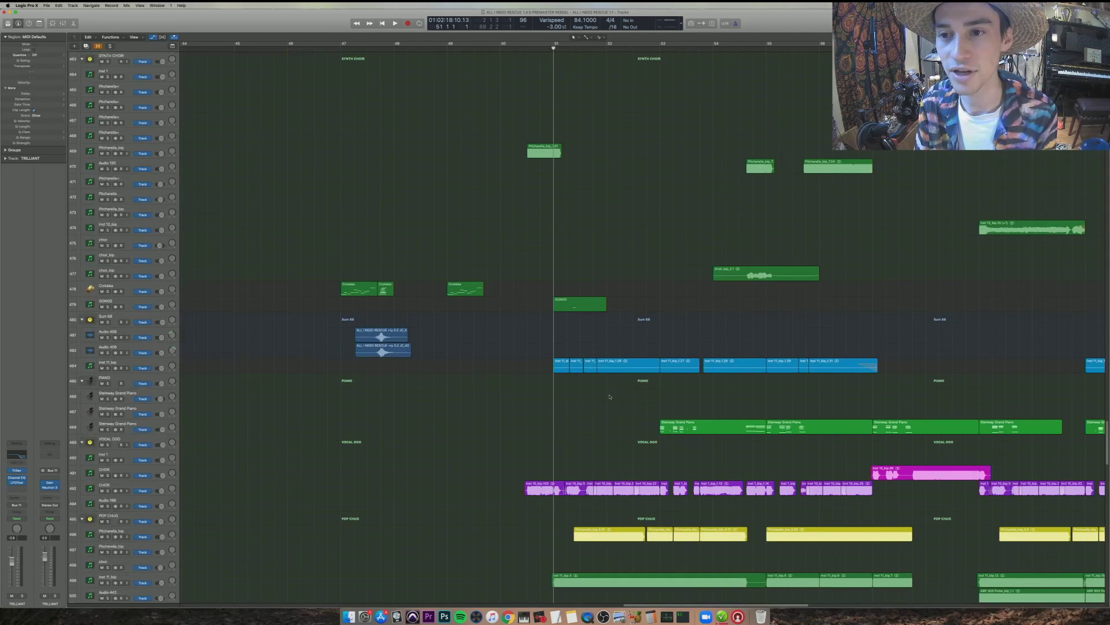
key(super+Down)
scroll(611, 370, up, 5)
key(super+Right)
key(super+Right)
key(super+Right)
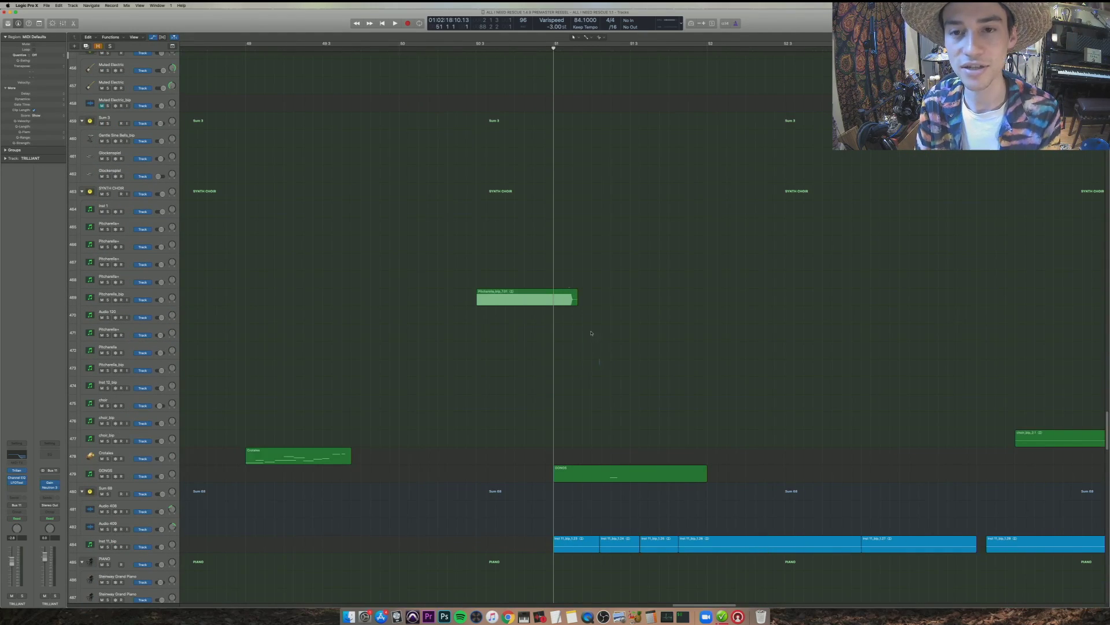
click(561, 297)
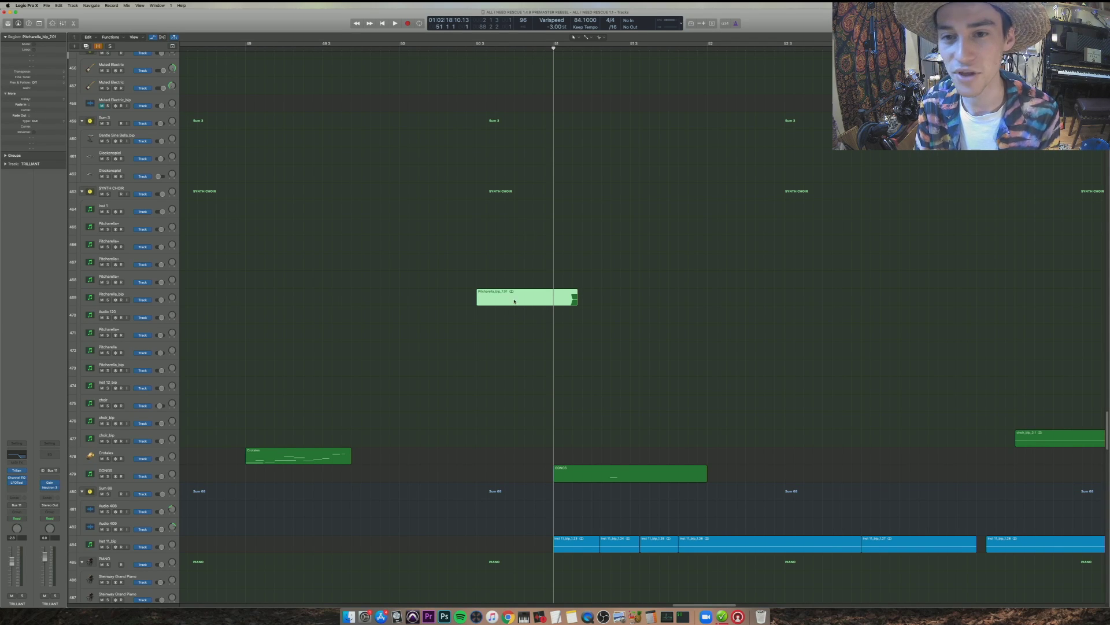
- Play the mix from the selected Pitcharella_bip region through the following bars, and stop playback after bar 52
key(super+Down)
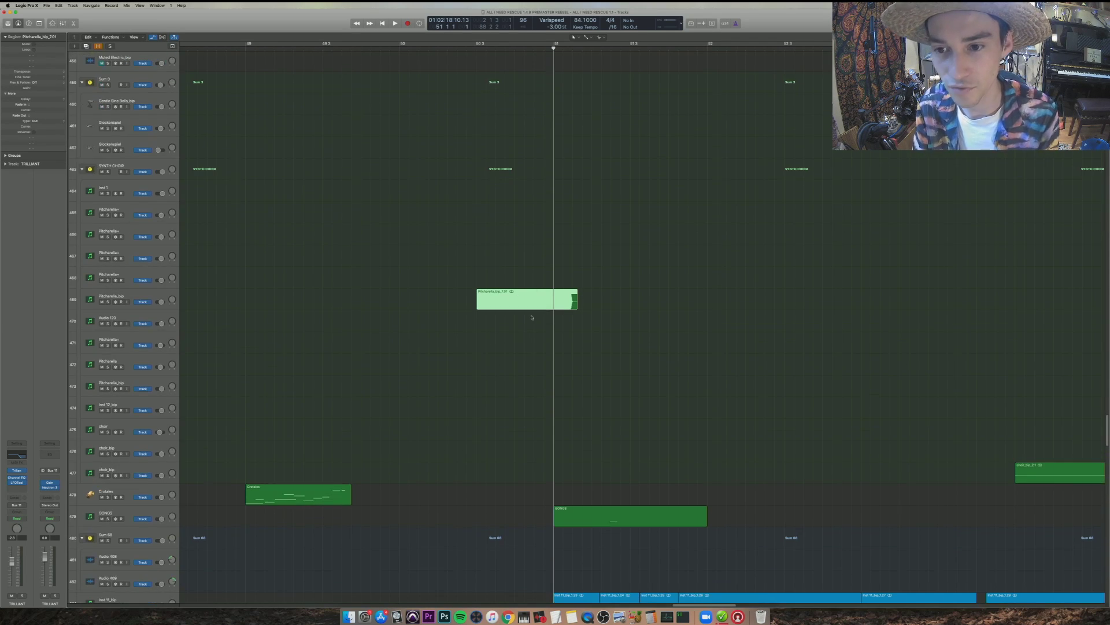
scroll(533, 342, down, 5)
key(shift+space)
key(super+Left)
key(super+Left)
key(super+Left)
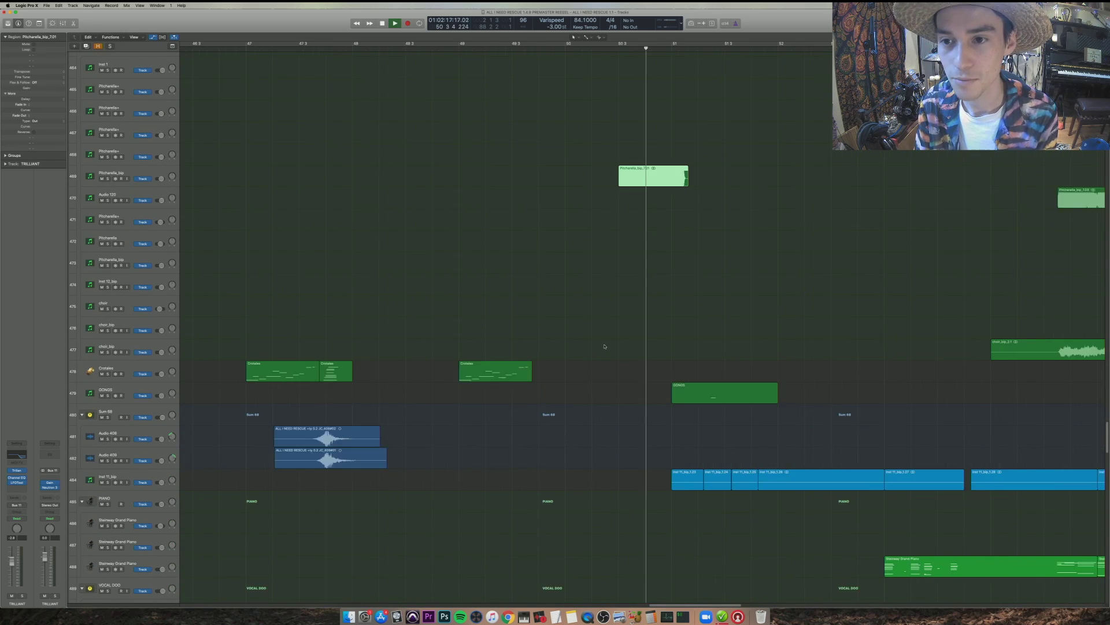
key(super+Up)
key(super+Up)
key(super+Up)
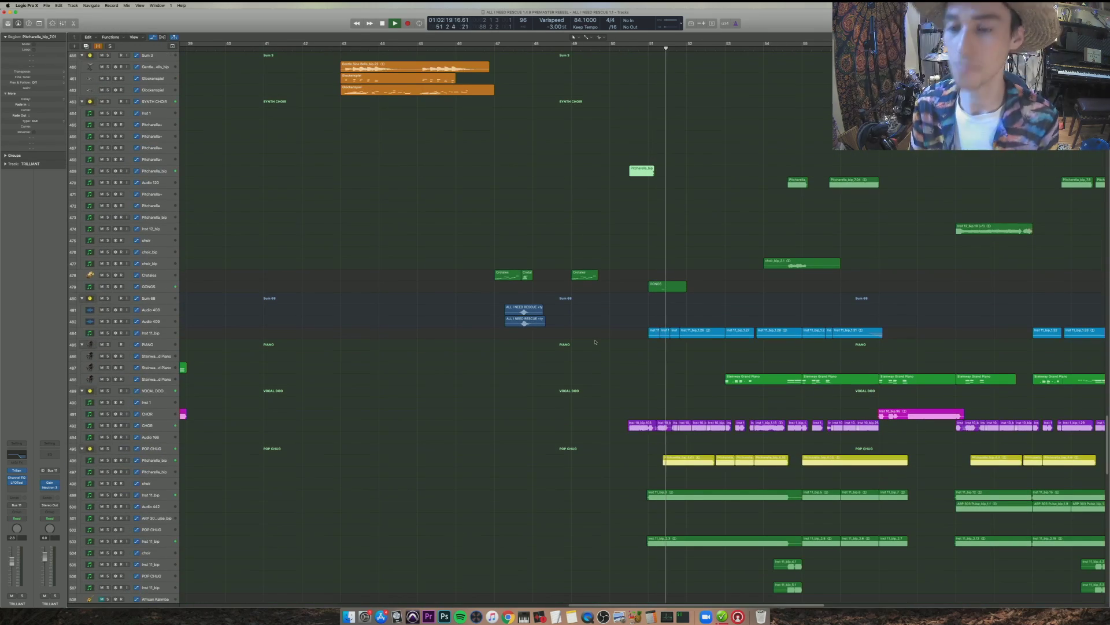
scroll(751, 450, down, 5)
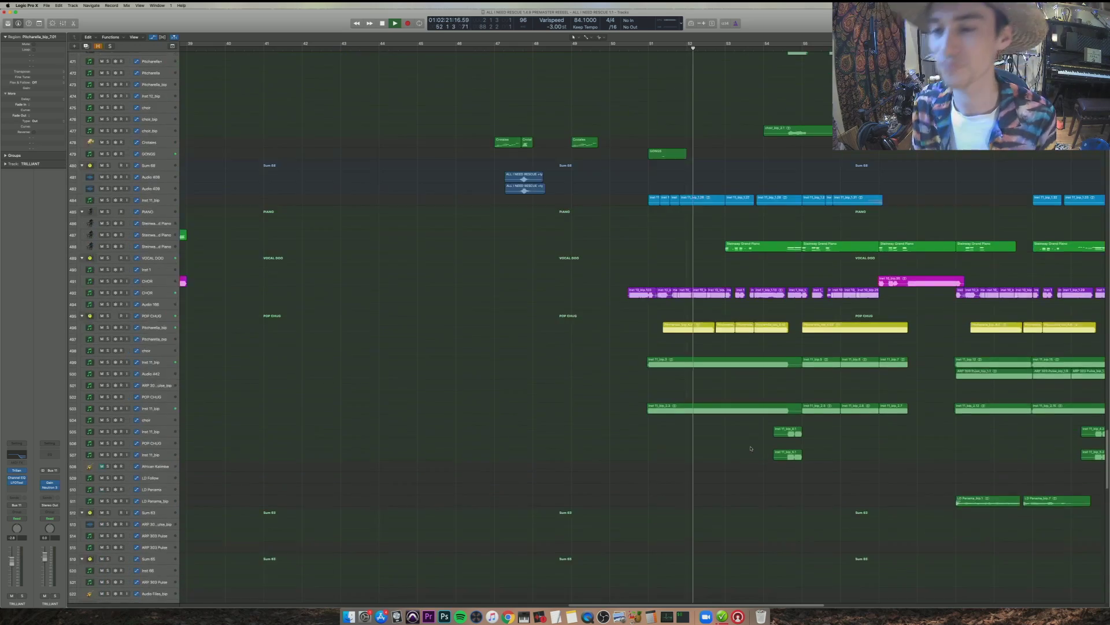
key(super+Right)
key(super+Left)
key(super+Left)
key(super+Left)
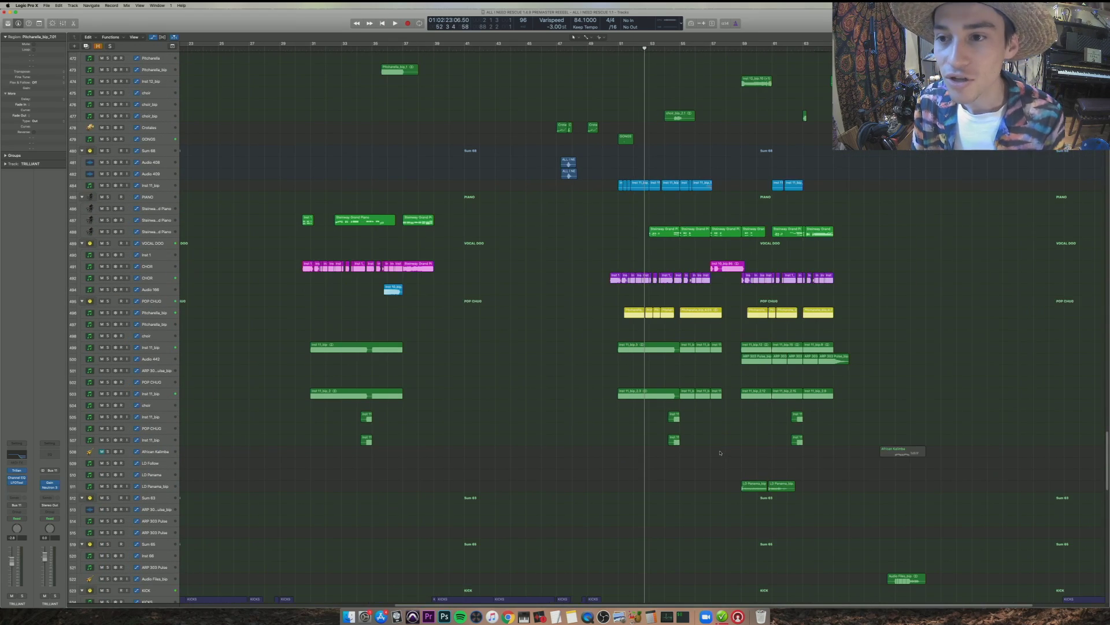
- Audition the lower and then the upper long Inst 11_bip region of the POP CHUG stack from bar 51 in solo
scroll(723, 453, up, 4)
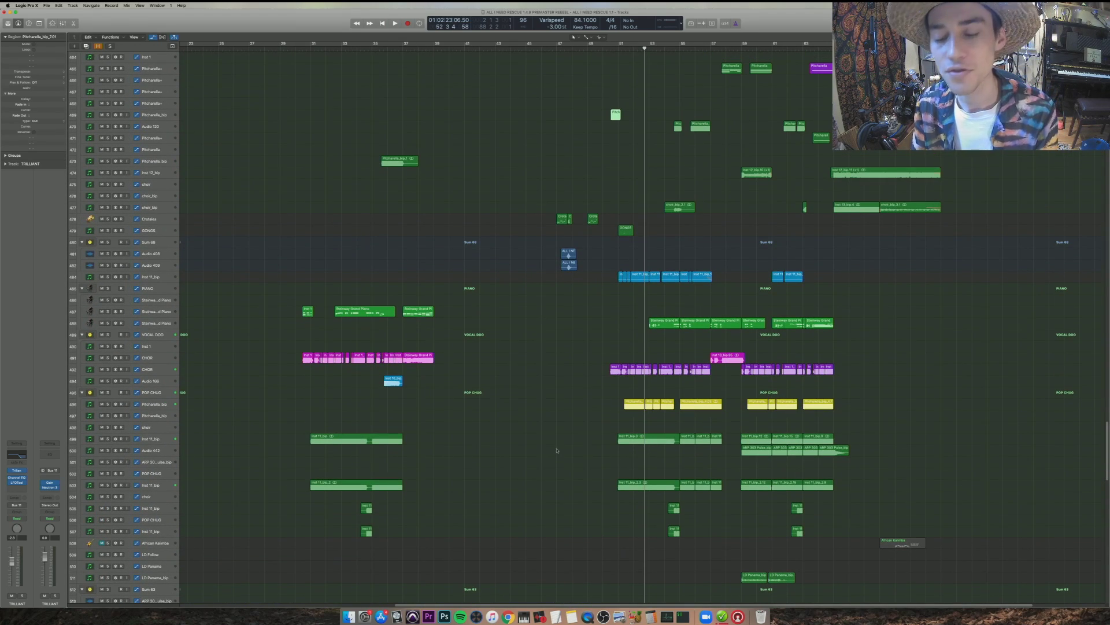
click(666, 484)
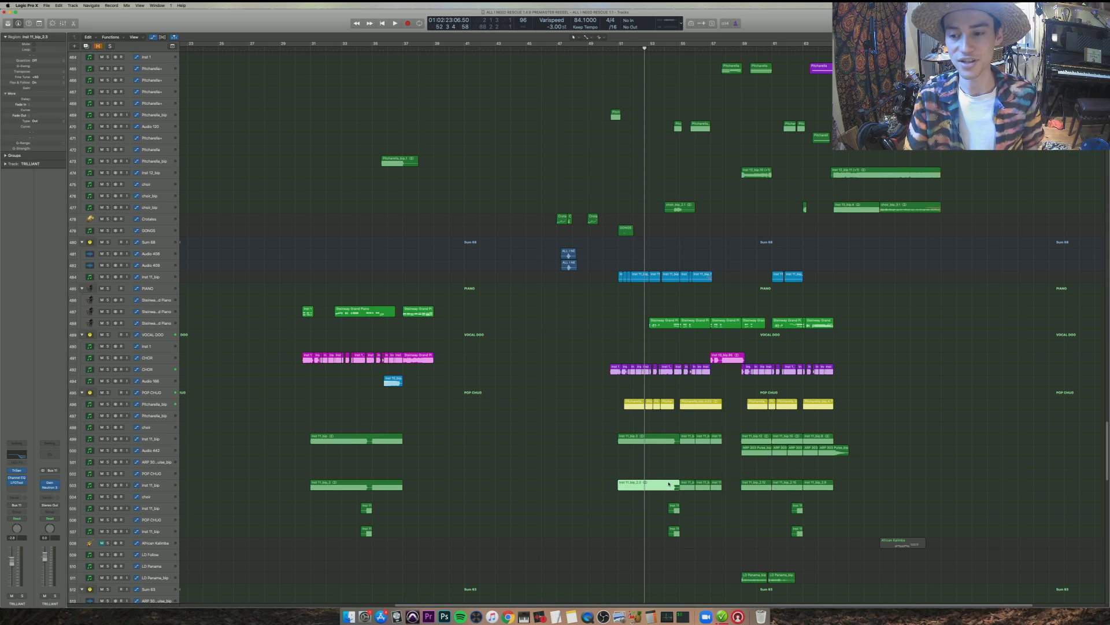
key(ctrl+s)
key(space)
key(super+Right)
key(super+Right)
key(super+Right)
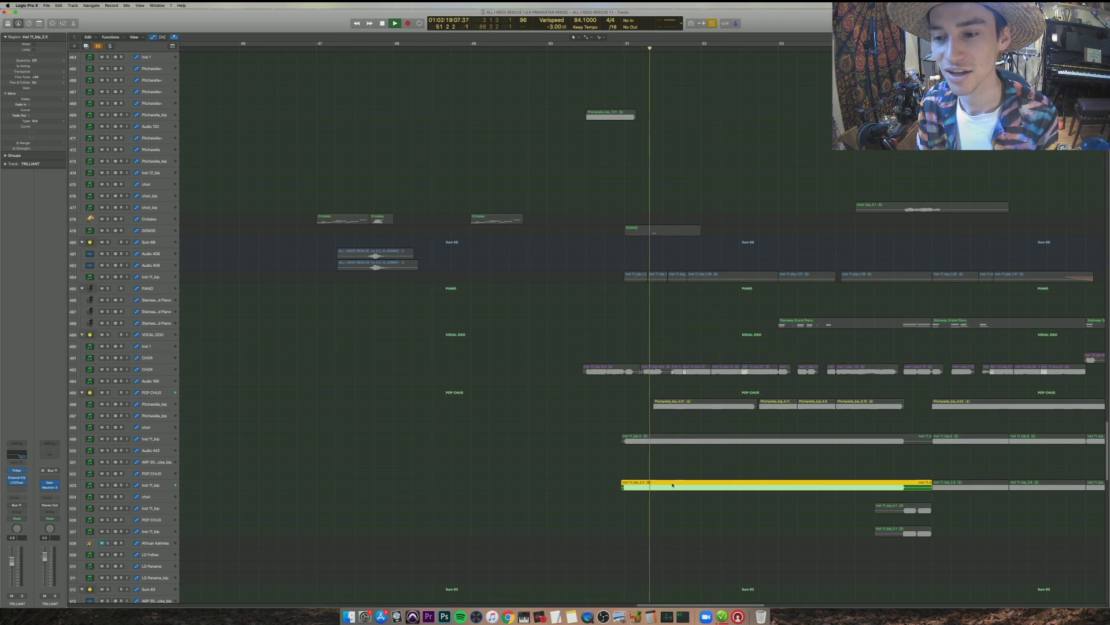
key(space)
click(654, 443)
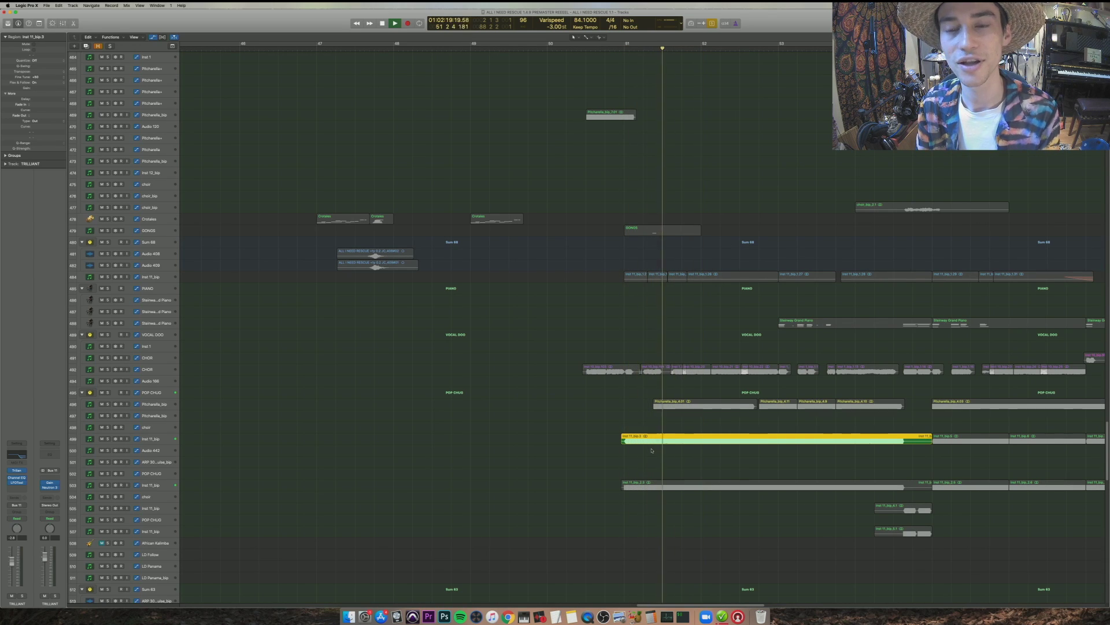
- Audition the first yellow Pitcharella_bip region of the POP CHUG stack in solo, and show its track's channel strip
click(689, 402)
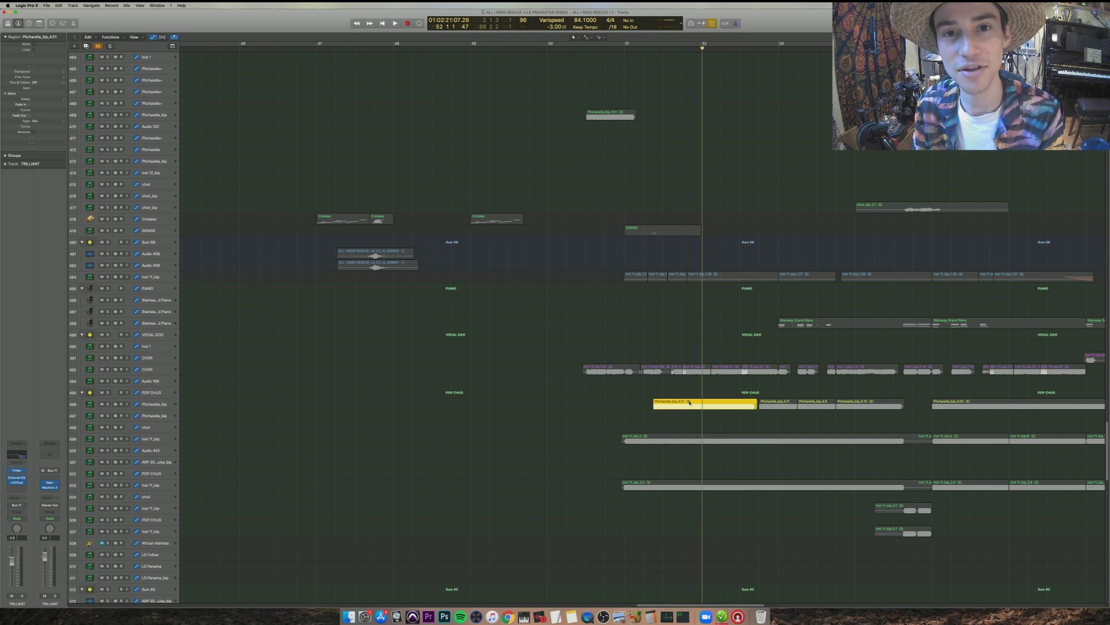
key(shift+Return)
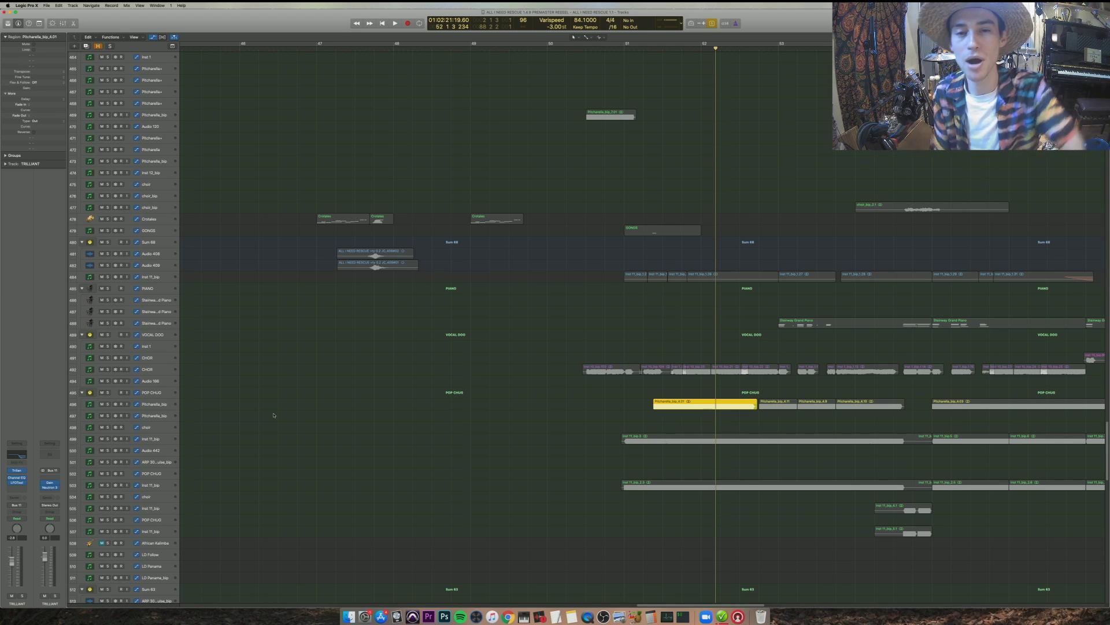
key(shift+Return)
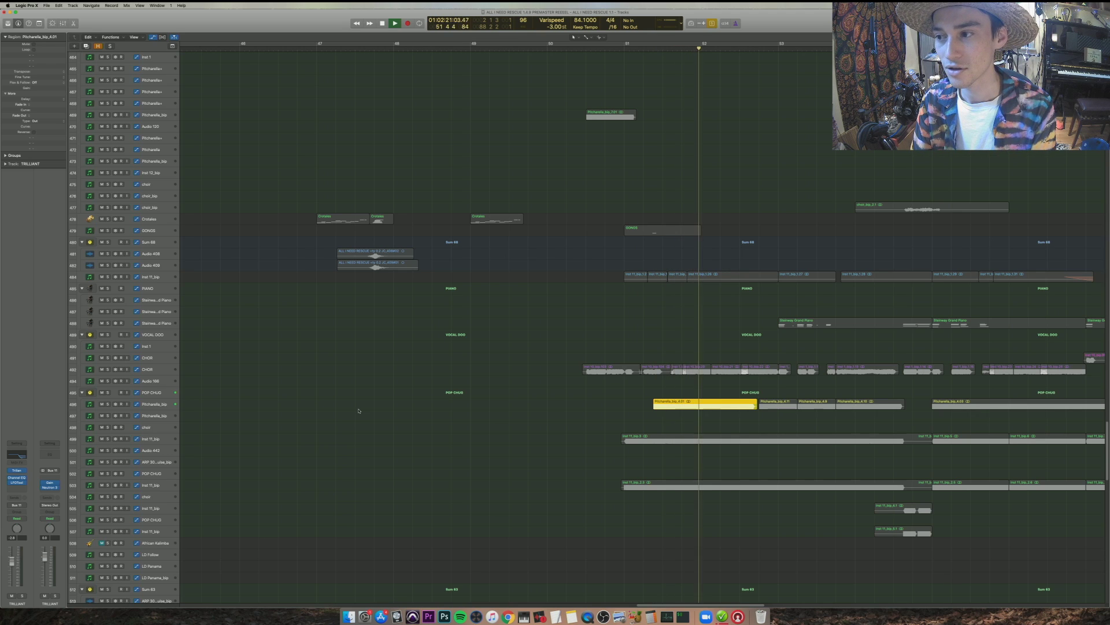
key(space)
click(155, 403)
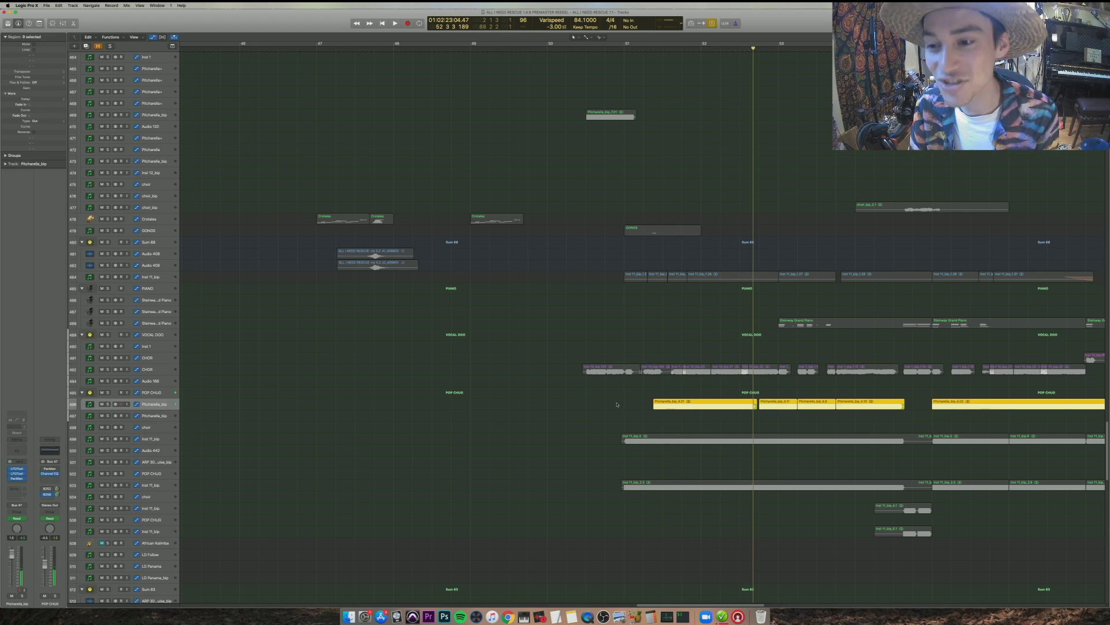
click(666, 403)
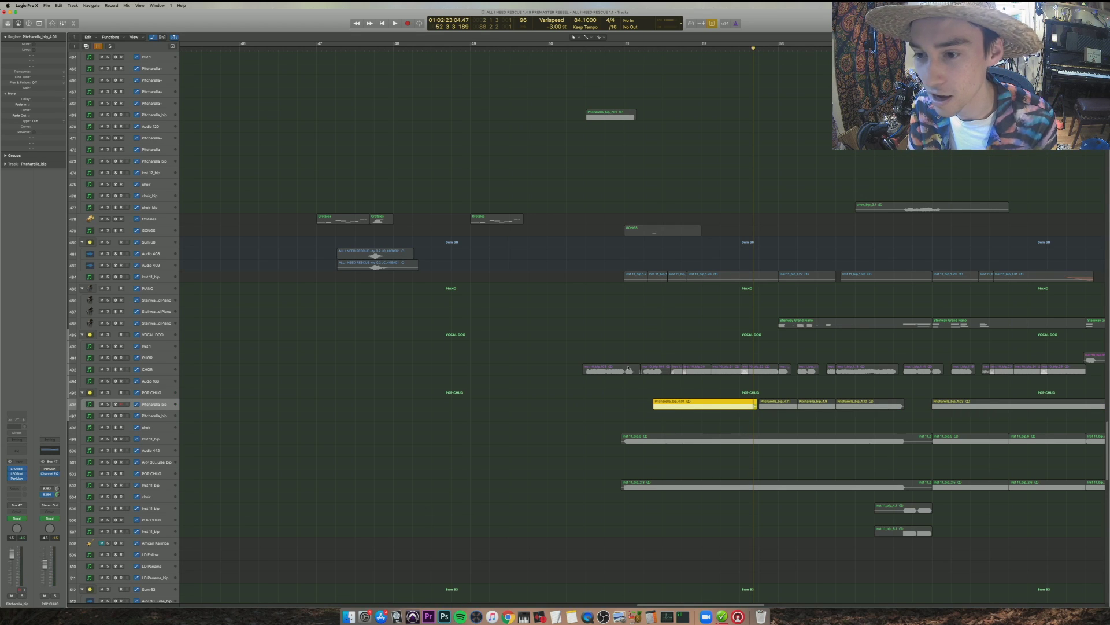
- Replay the SYNTH CHOIR Pitcharella_bip region before bar 51 in solo for comparison, and turn off solo mode
click(611, 114)
key(shift+space)
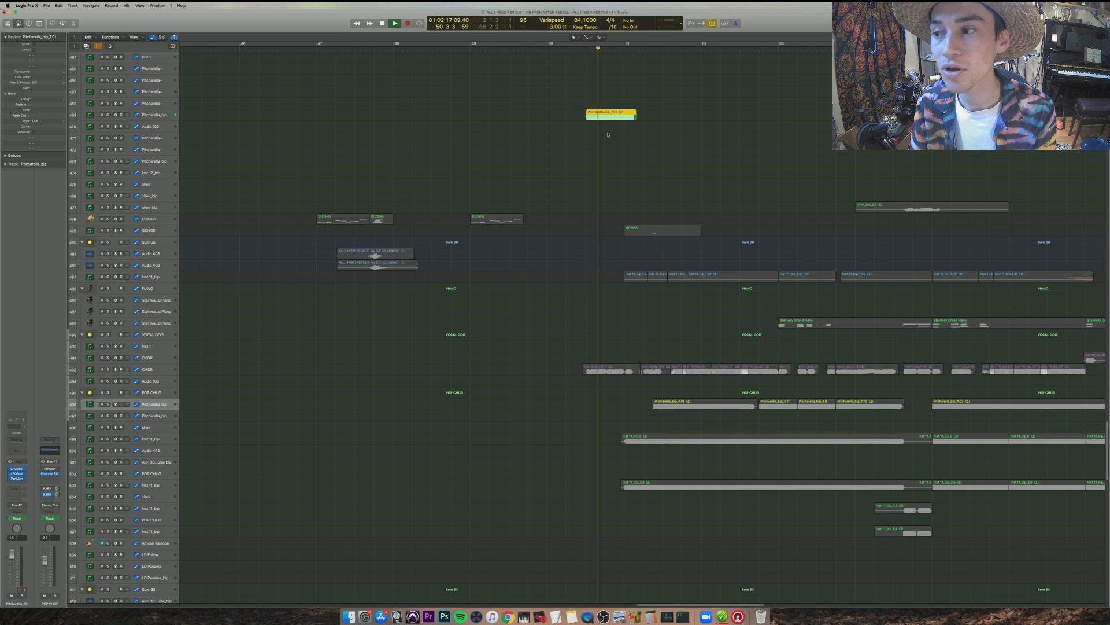
key(space)
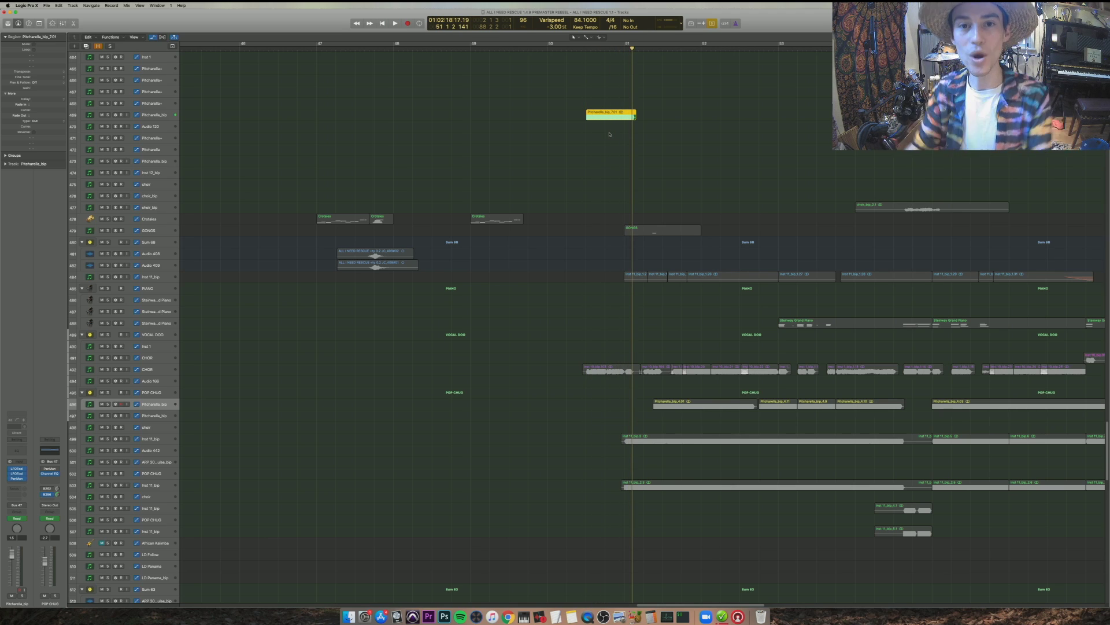
key(ctrl+s)
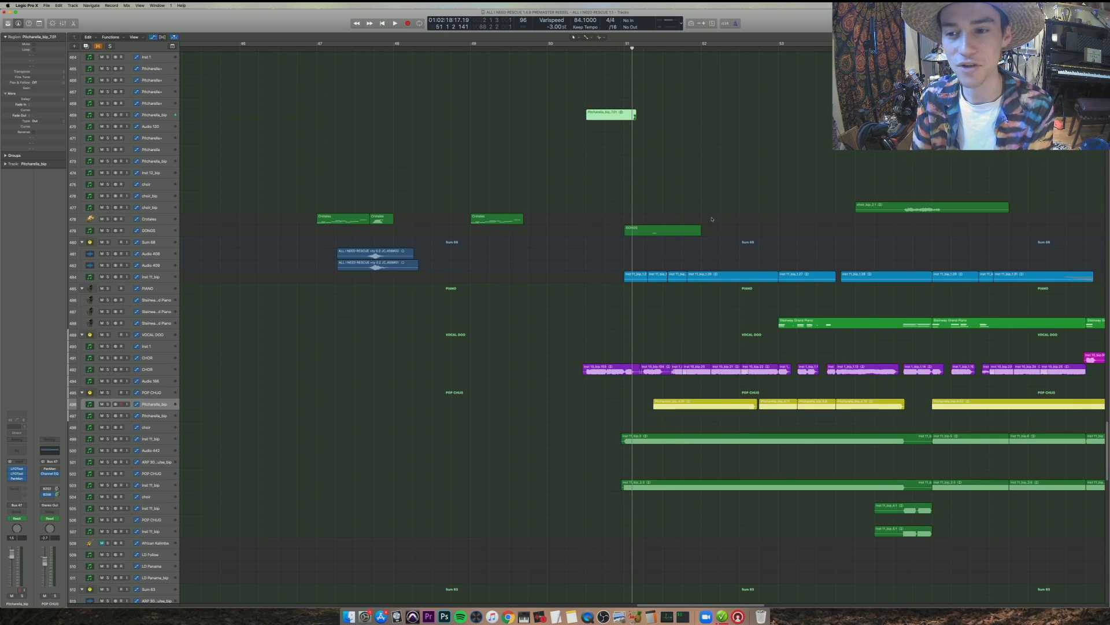
- Select all POP CHUG regions in the section starting at bar 51 and play them together in solo
key(super+Left)
key(super+Left)
key(super+Up)
scroll(634, 412, right, 5)
drag(497, 335, 697, 433)
key(ctrl+s)
key(space)
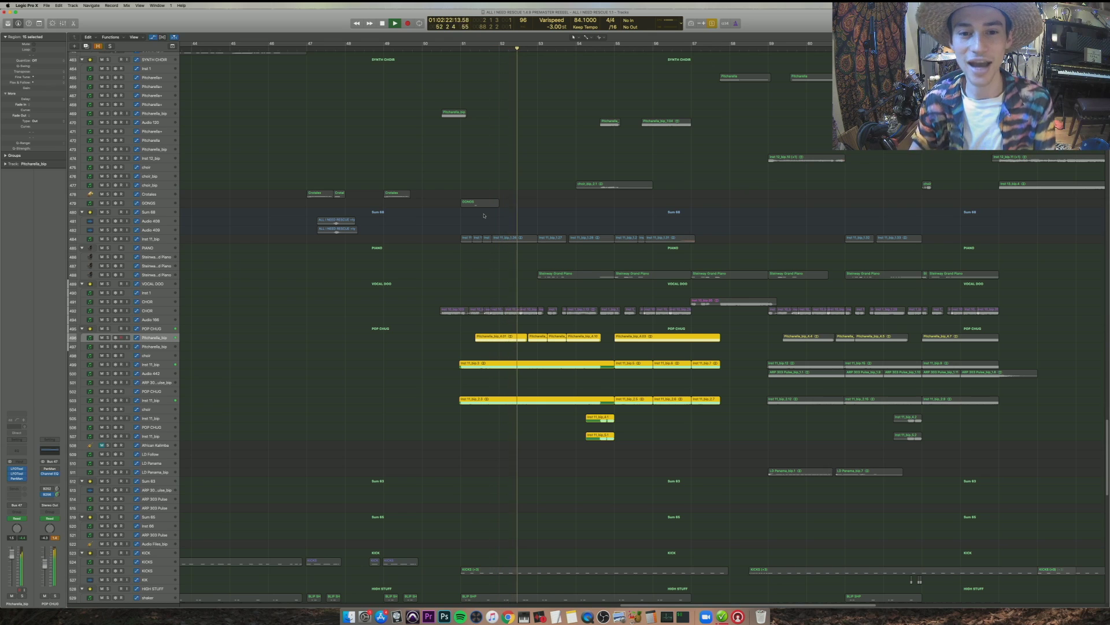
- Select the row of purple CHOR regions in the VOCAL DOO stack around bars 51 to 56, and play them in solo
drag(452, 324, 710, 310)
key(comma)
key(comma)
key(comma)
key(comma)
key(space)
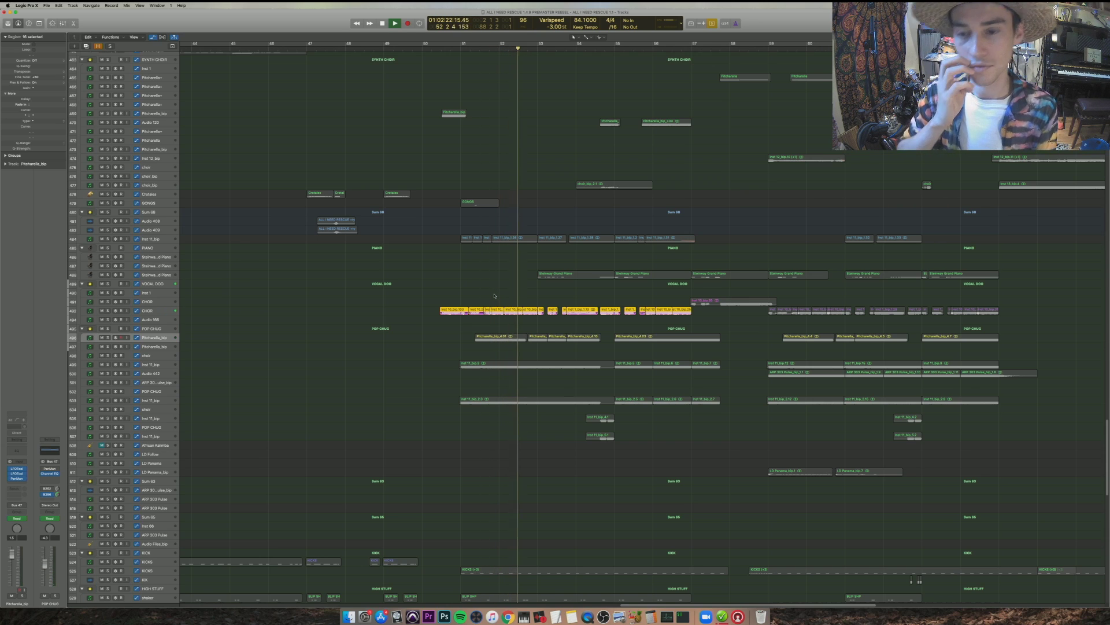
- Select the piano, VOCAL DOO and POP CHUG regions spanning about bars 51 to 58 and play them together in solo
drag(713, 465, 520, 262)
key(comma)
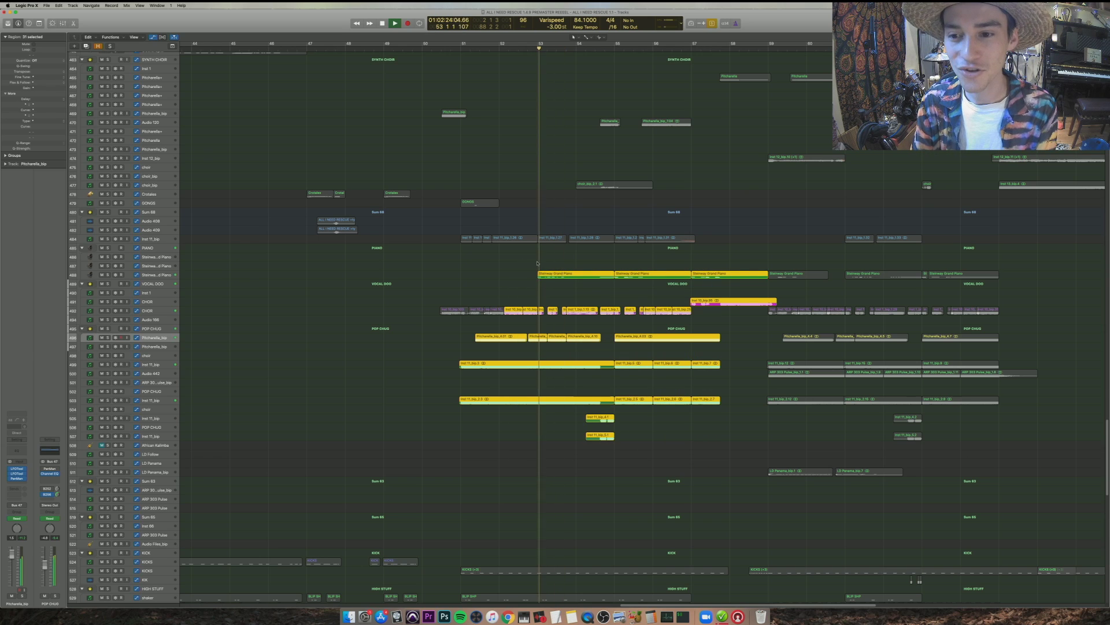
scroll(541, 284, down, 3)
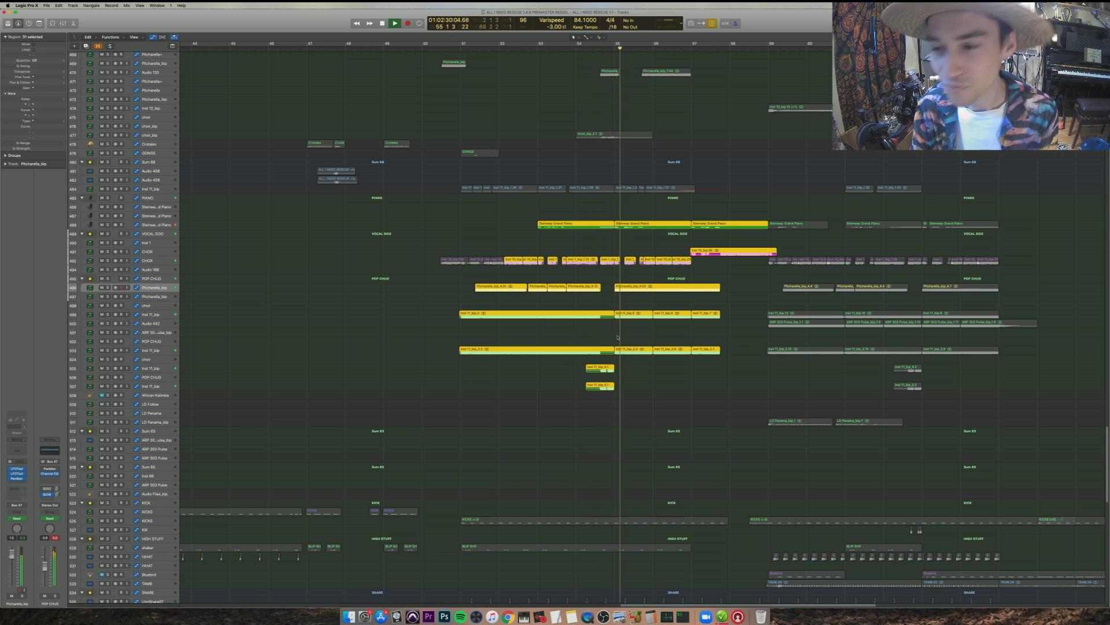
- Audition the Inst 11_bip regions of the Sum 69 stack from bar 55 and the Pitcharella_bip region in SYNTH CHOIR above them in solo
drag(675, 210, 618, 171)
key(shift+space)
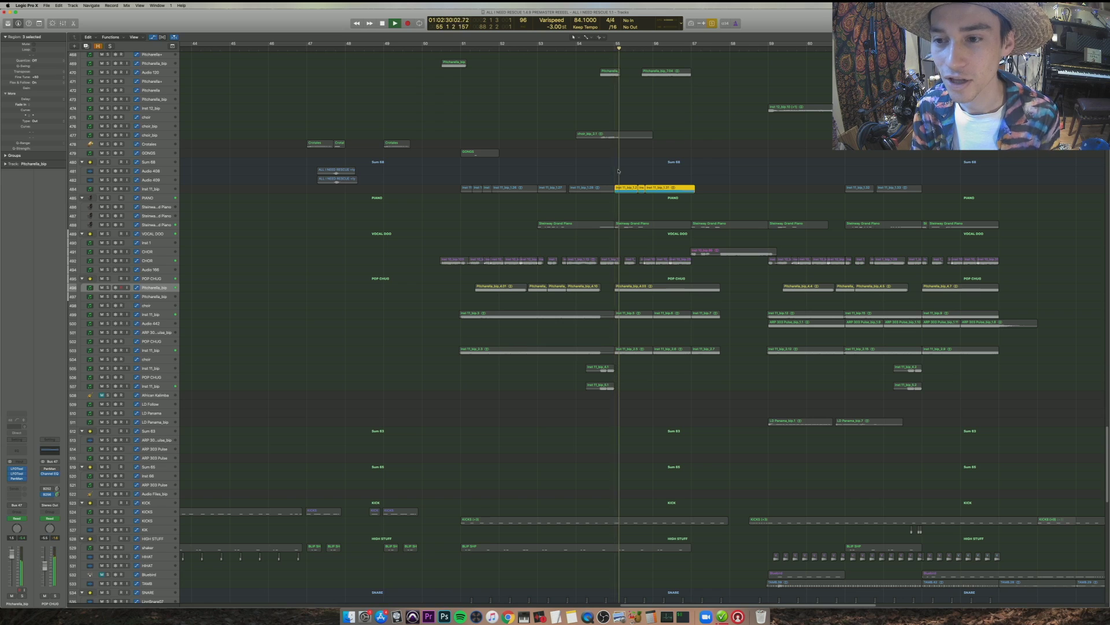
scroll(670, 174, up, 5)
click(665, 169)
key(shift+Return)
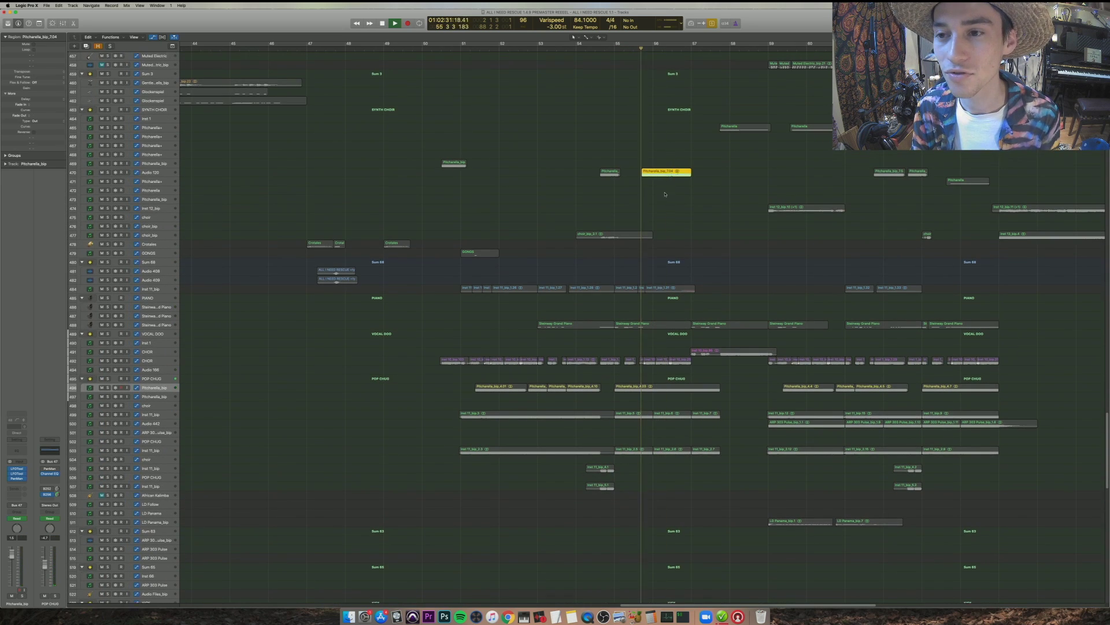
- Turn off solo mode and play the section from about bar 55 in the full mix
scroll(667, 247, down, 2)
scroll(667, 247, down, 6)
key(space)
scroll(667, 247, up, 6)
key(ctrl+s)
shift+click(632, 118)
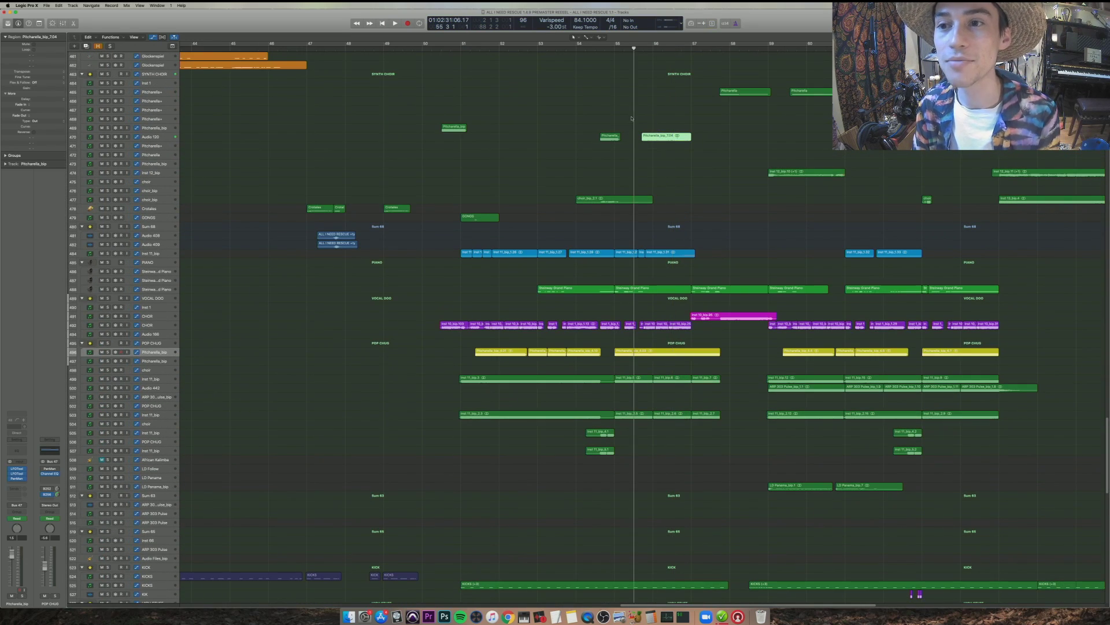
key(space)
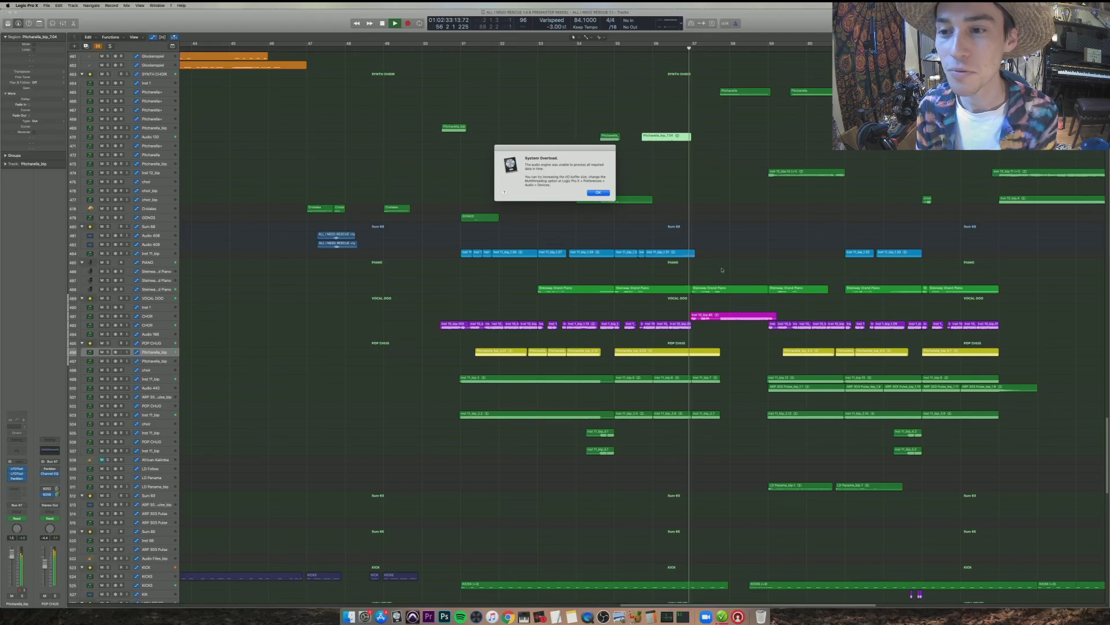
- Dismiss the system overload alert and play the pink VOCAL DOO region at bar 57 in solo
click(601, 184)
key(ctrl+s)
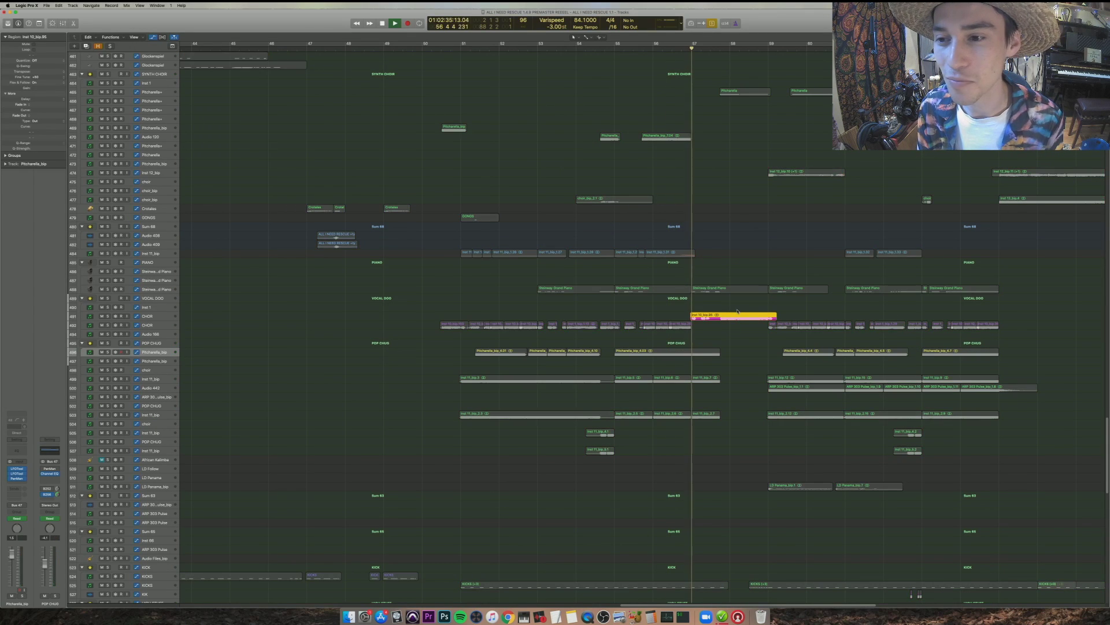
- Play the Steinway Grand Piano region at bar 57 in solo, stop playback and turn off solo mode
click(734, 289)
key(space)
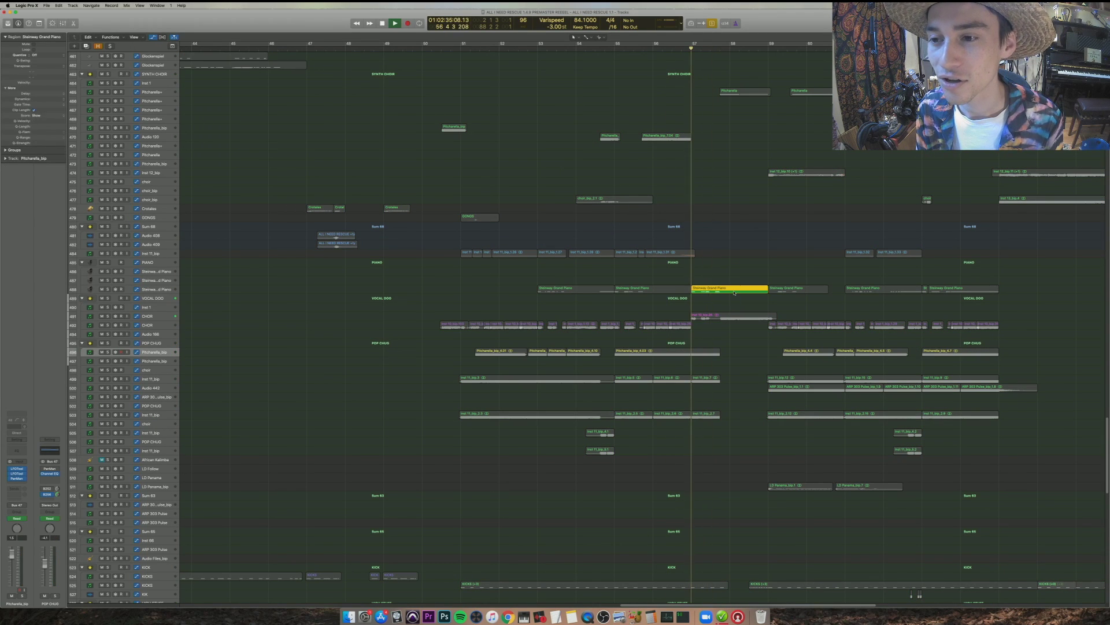
scroll(741, 359, down, 3)
key(super+Left)
key(space)
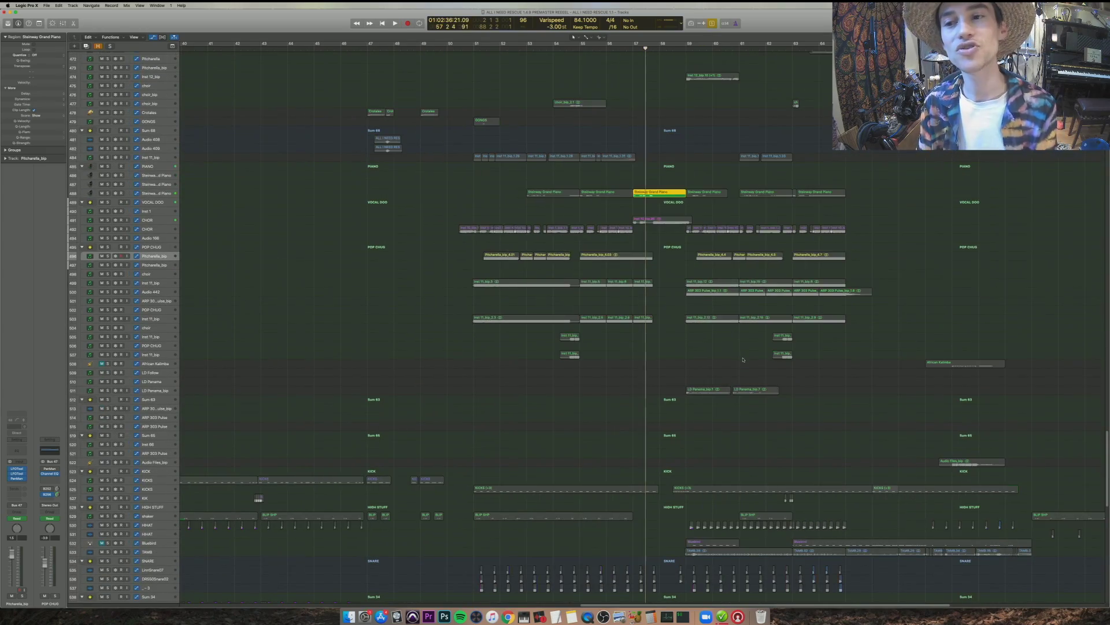
key(ctrl+s)
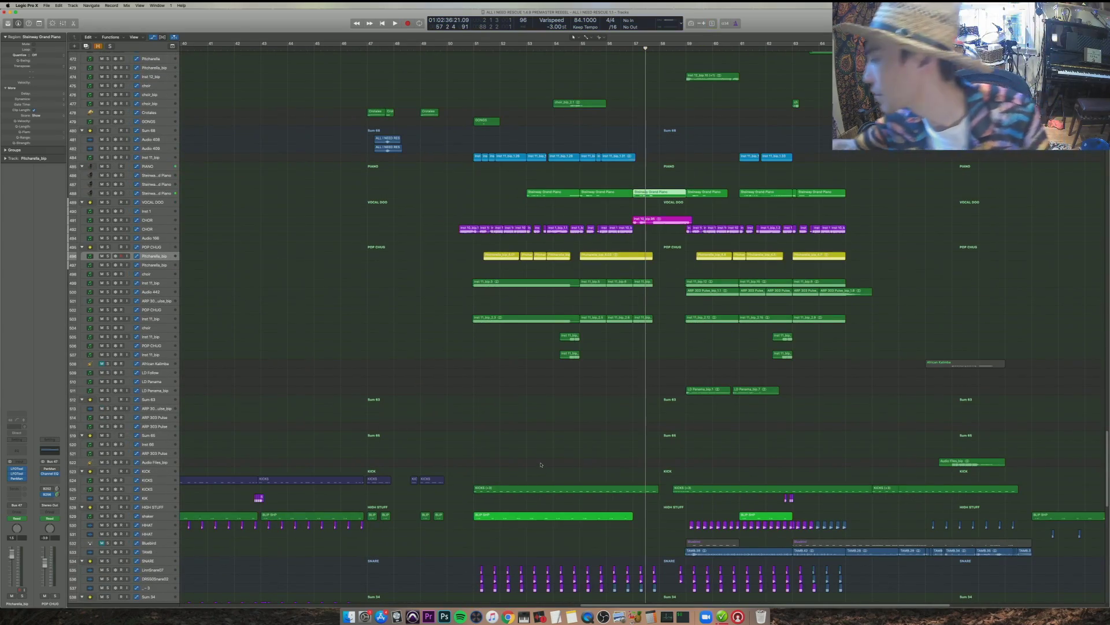
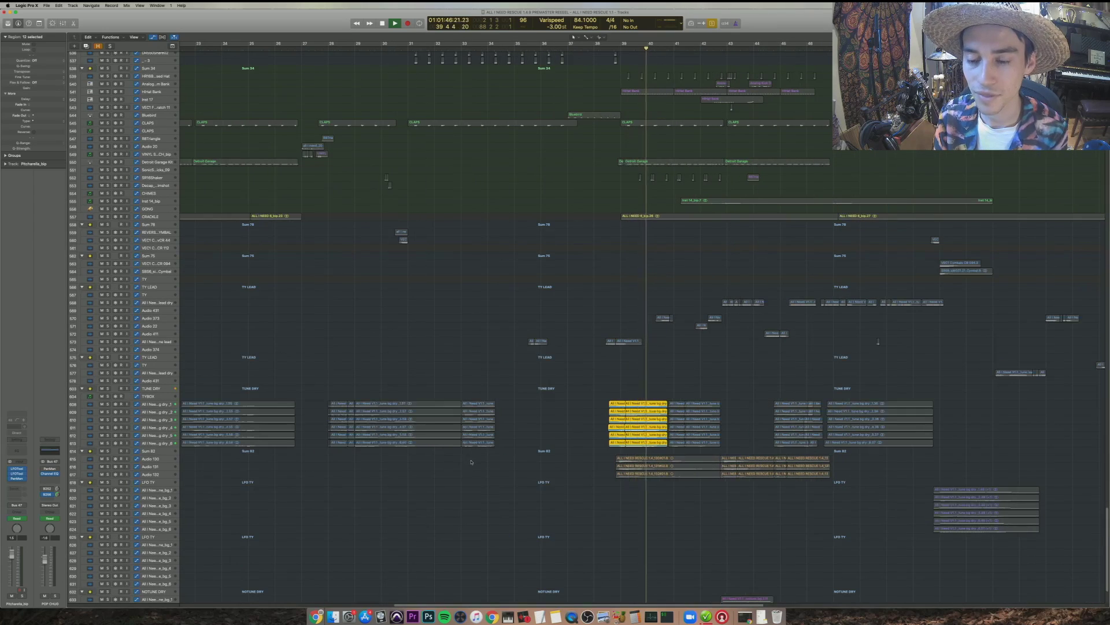
- Select all TUNE DRY background vocal regions between about bars 28 and 34 and play them in solo with their waveforms enlarged
key(space)
click(496, 461)
drag(496, 461, 333, 366)
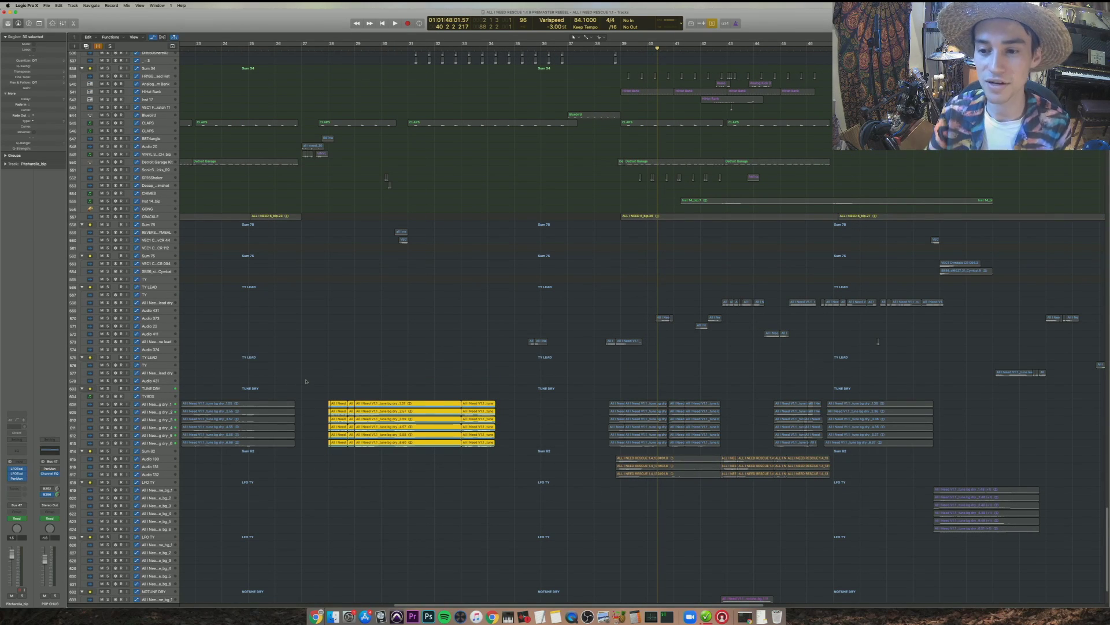
key(shift+space)
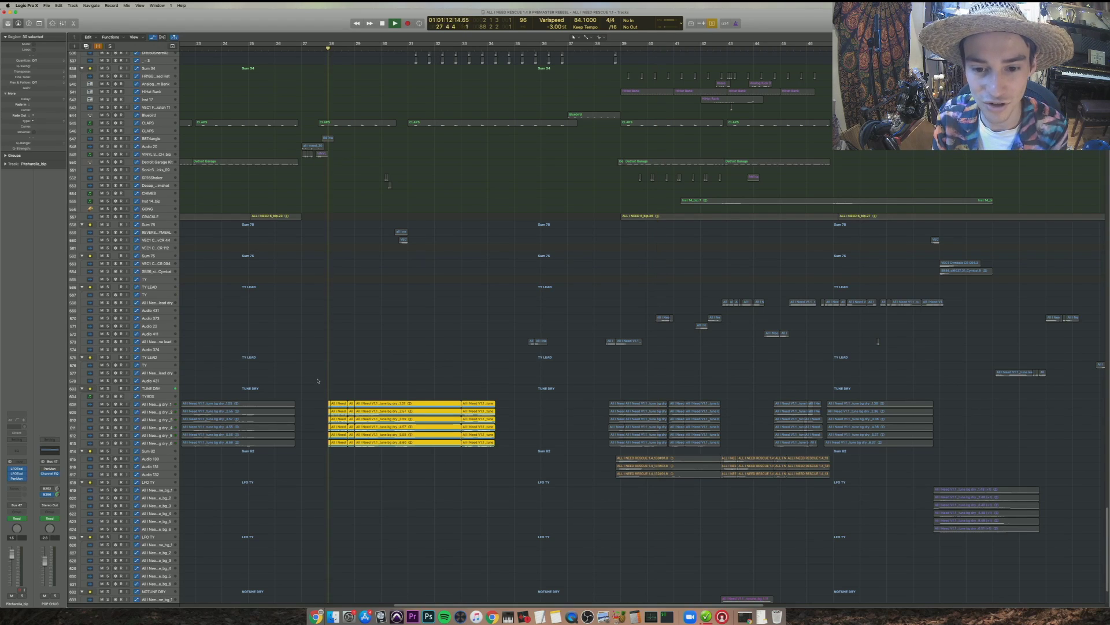
key(super+Down)
key(super+Right)
key(super+Right)
key(super+Right)
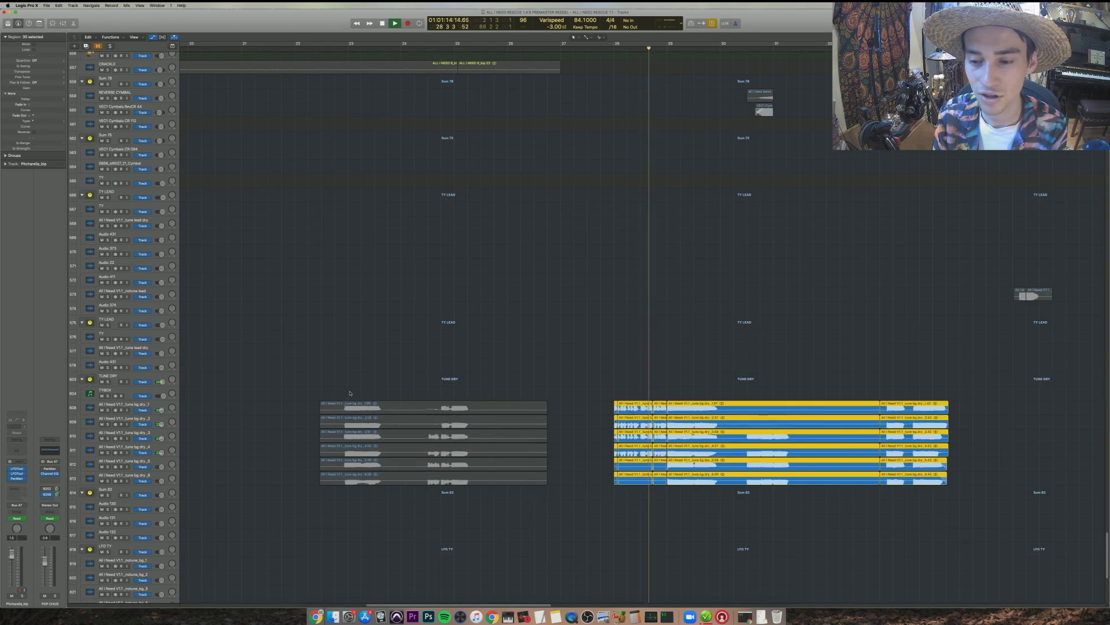
scroll(468, 414, right, 3)
scroll(483, 422, right, 3)
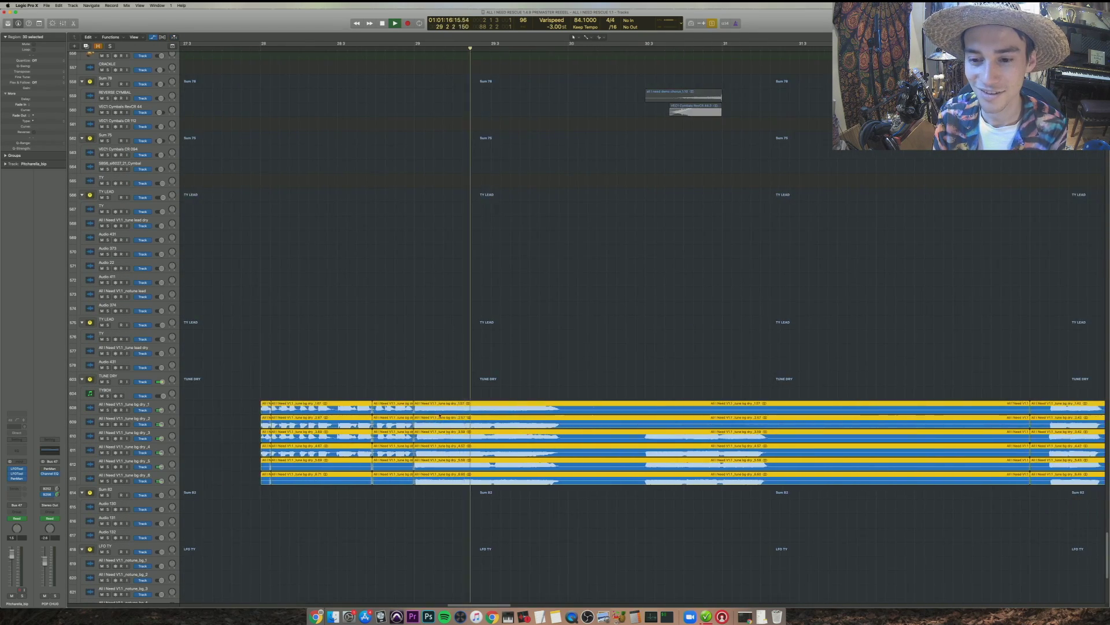
key(space)
- Audition the six long TUNE DRY background vocal regions before bar 29 in solo, one pair of tracks at a time
drag(450, 381, 453, 414)
shift+click(452, 422)
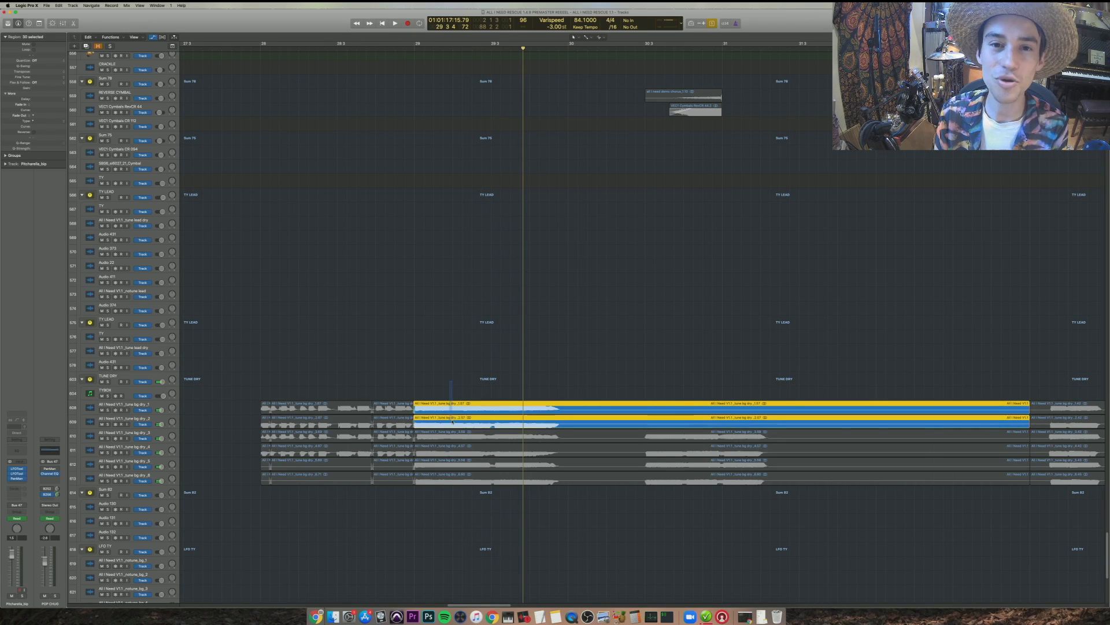
key(space)
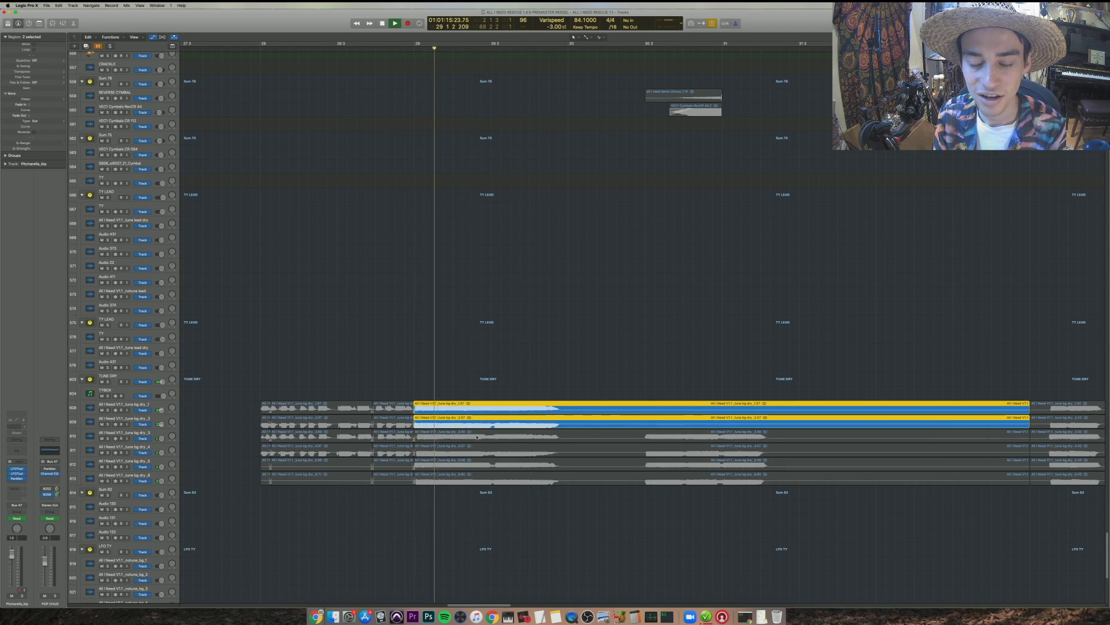
click(491, 435)
shift+click(483, 450)
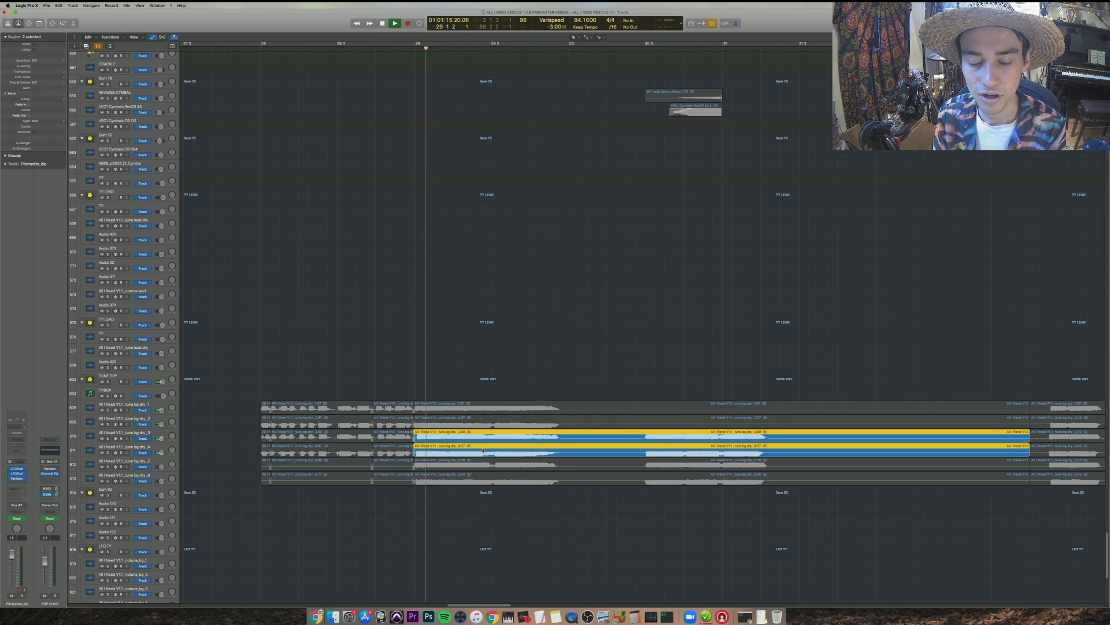
click(465, 467)
shift+click(466, 480)
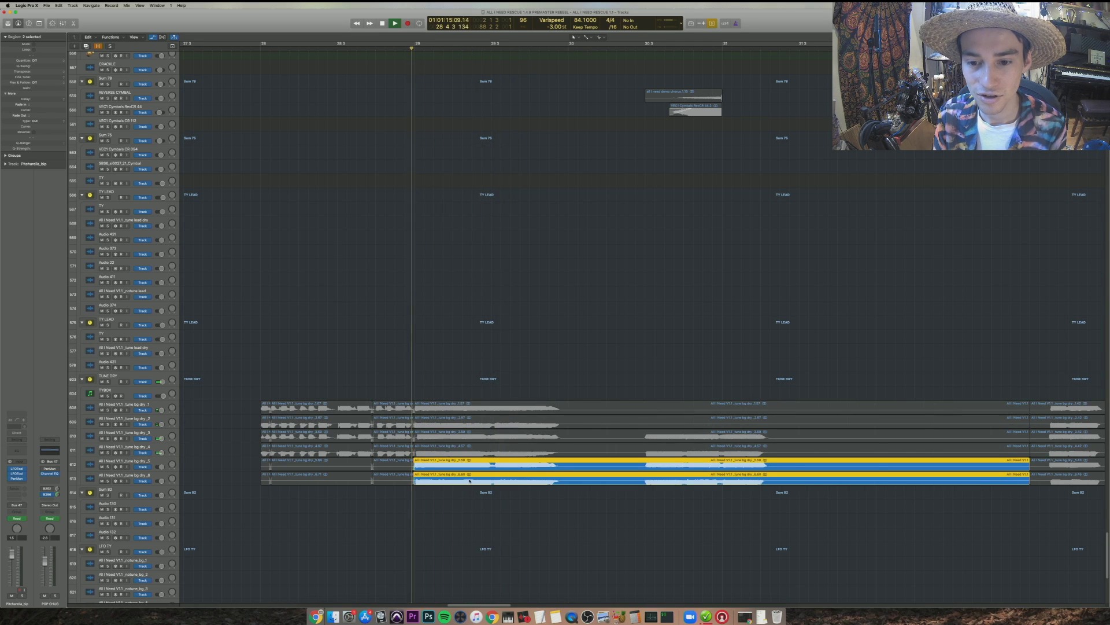
- Select the same six long TUNE DRY background vocal regions together and play the full harmony in solo
key(super+Left)
key(super+Left)
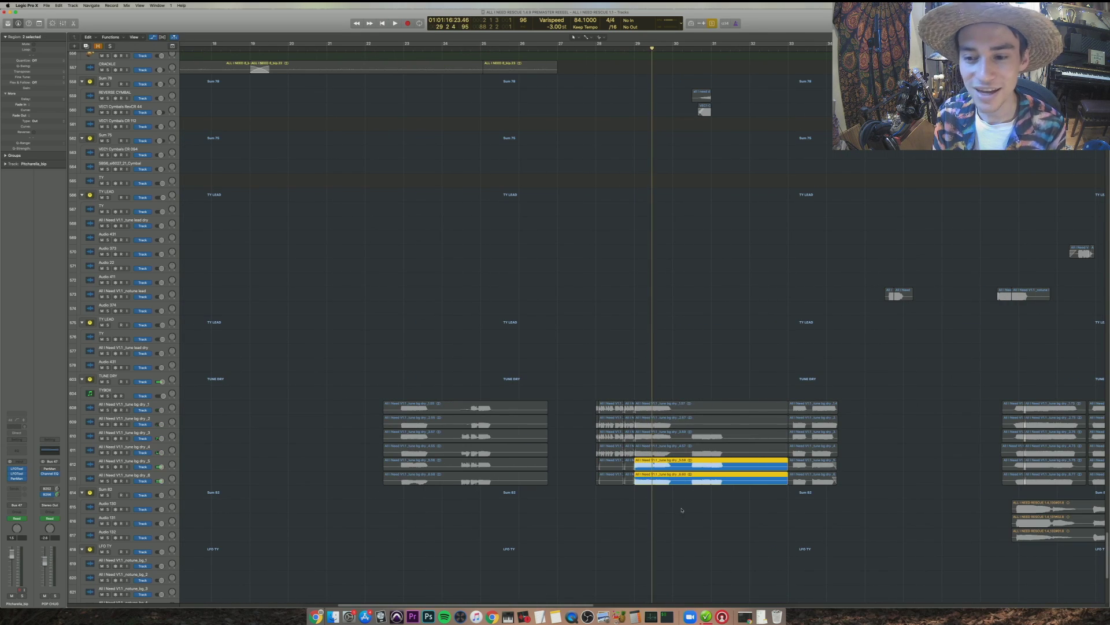
drag(698, 514, 657, 370)
key(space)
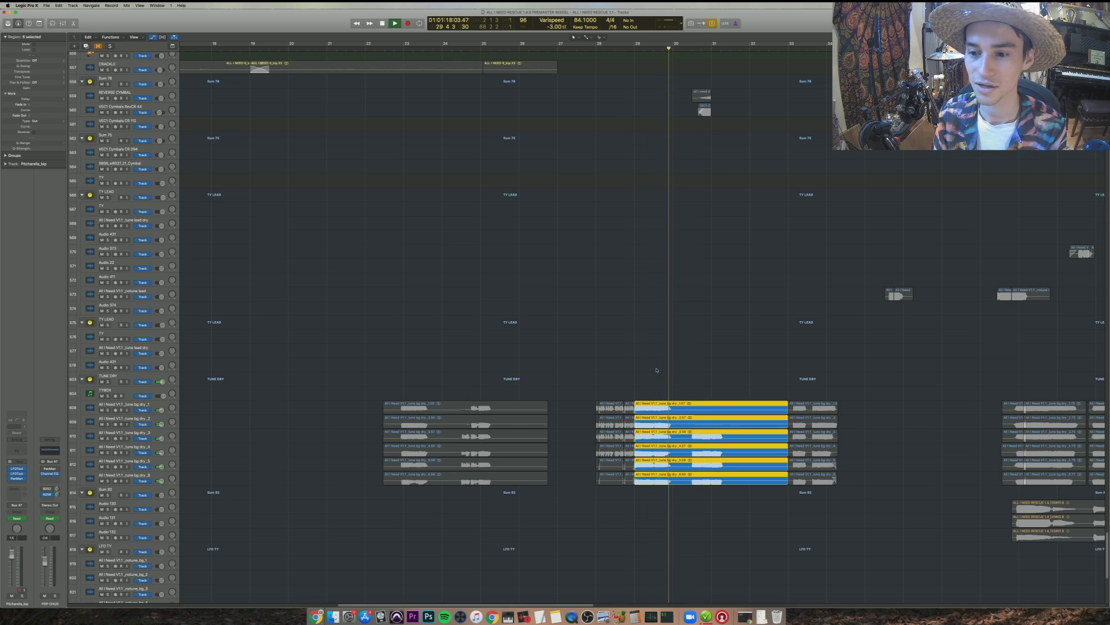
- Select the six TUNE DRY regions around bars 22 to 26 and play them in solo
drag(550, 480, 408, 370)
key(space)
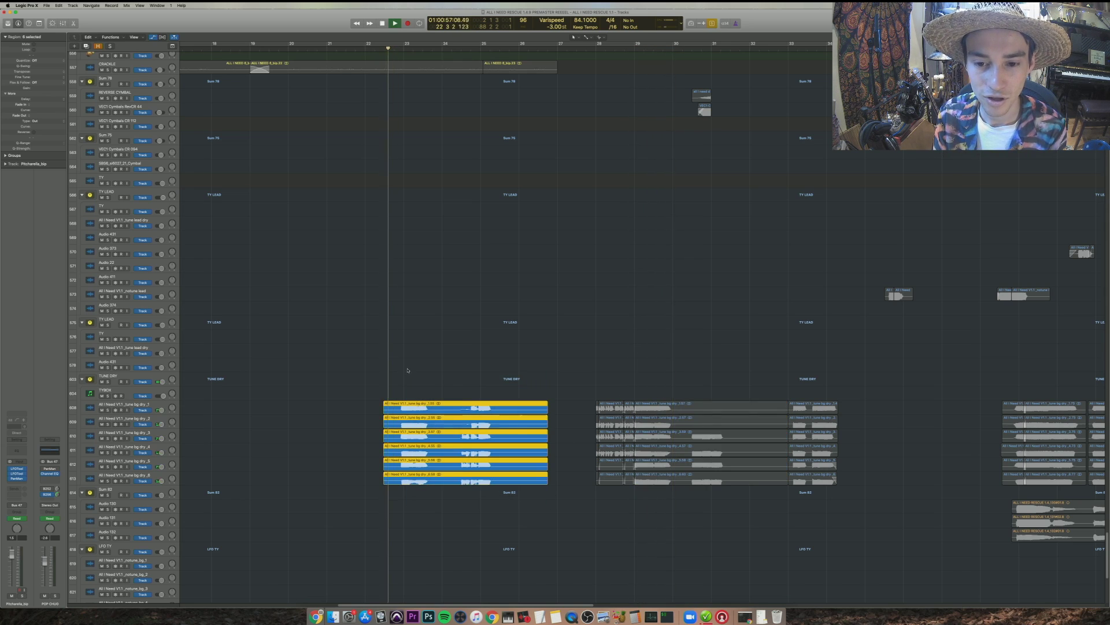
key(super+Left)
key(super+Left)
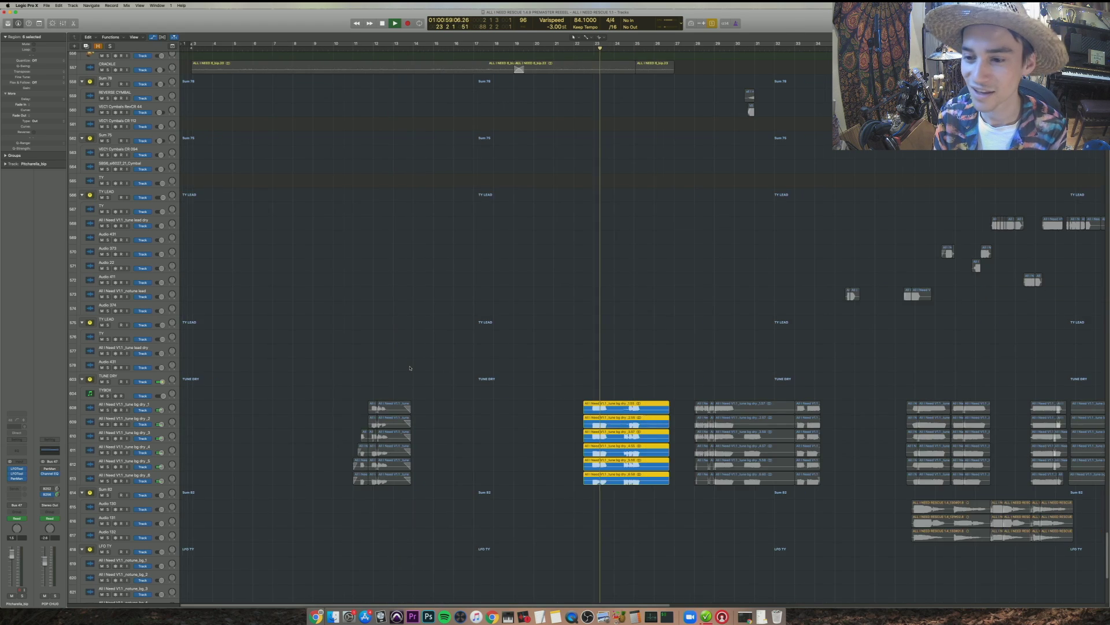
- Turn off solo mode and play the full mix from about bar 11, where the first TUNE DRY regions begin
key(super+Up)
key(super+Up)
key(super+Up)
key(space)
key(ctrl+s)
click(355, 384)
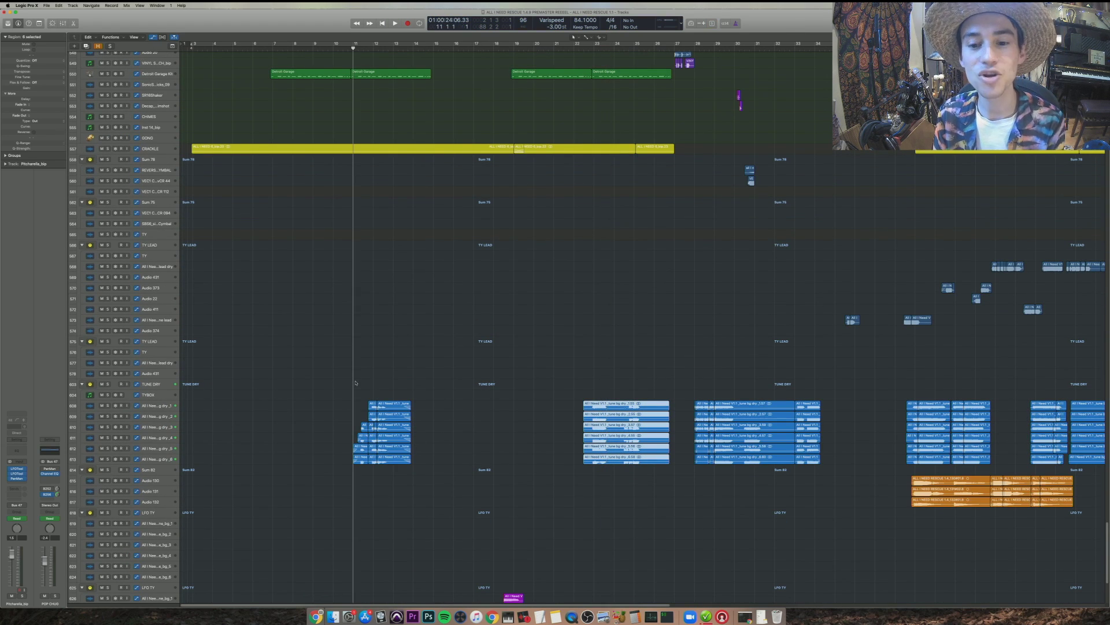
key(space)
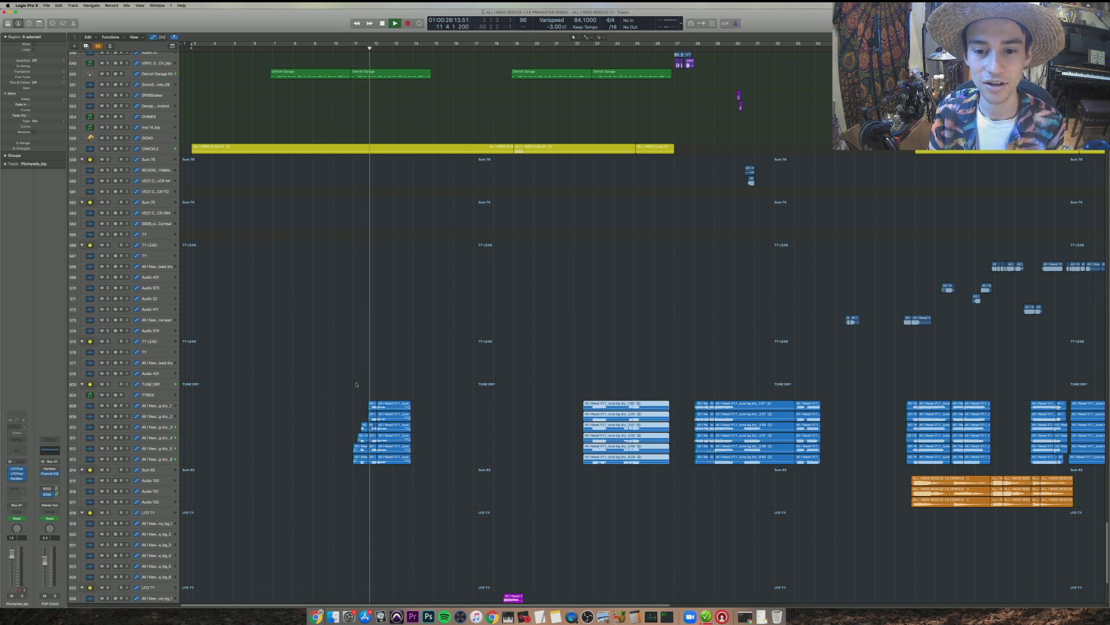
- Play the first group of TUNE DRY regions around bars 11 to 13 in solo, and replay them in the full mix
drag(452, 513, 345, 370)
key(ctrl+s)
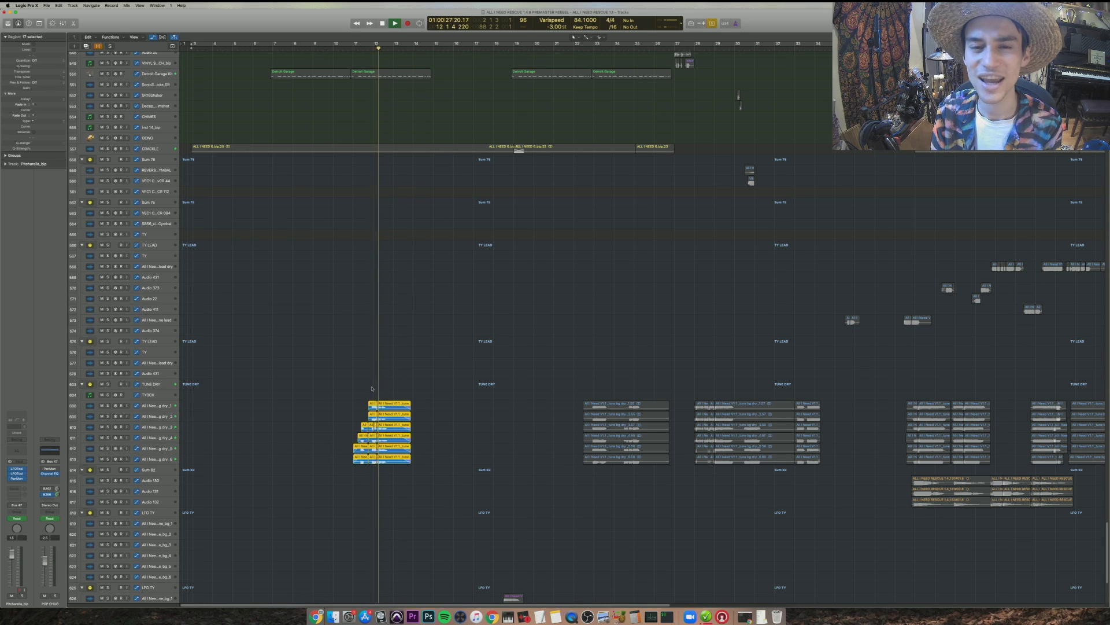
key(ctrl+s)
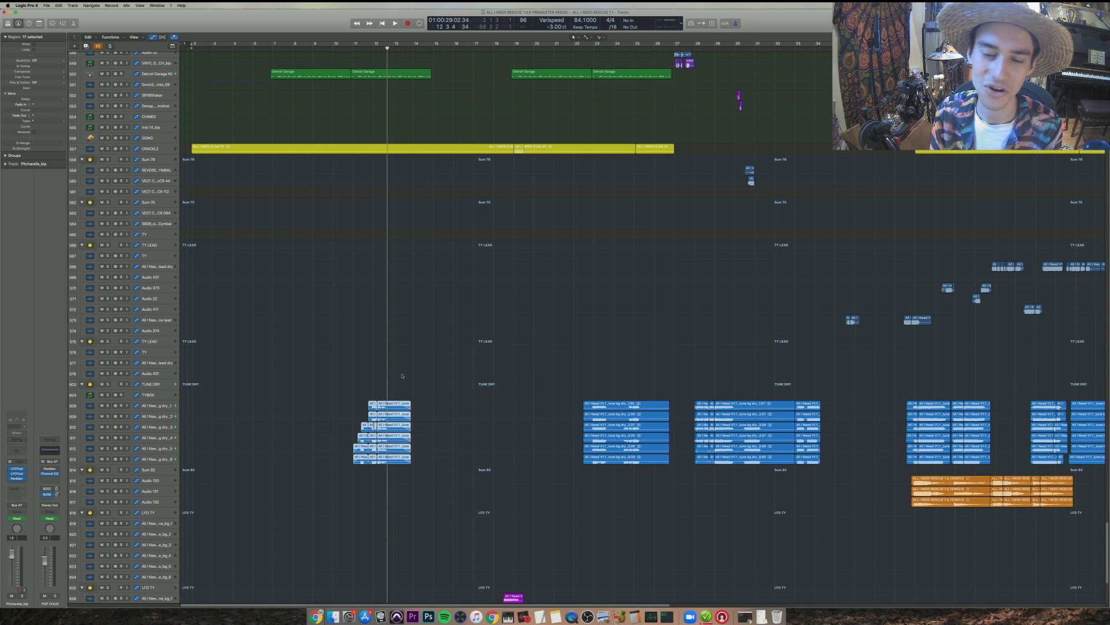
key(space)
key(space)
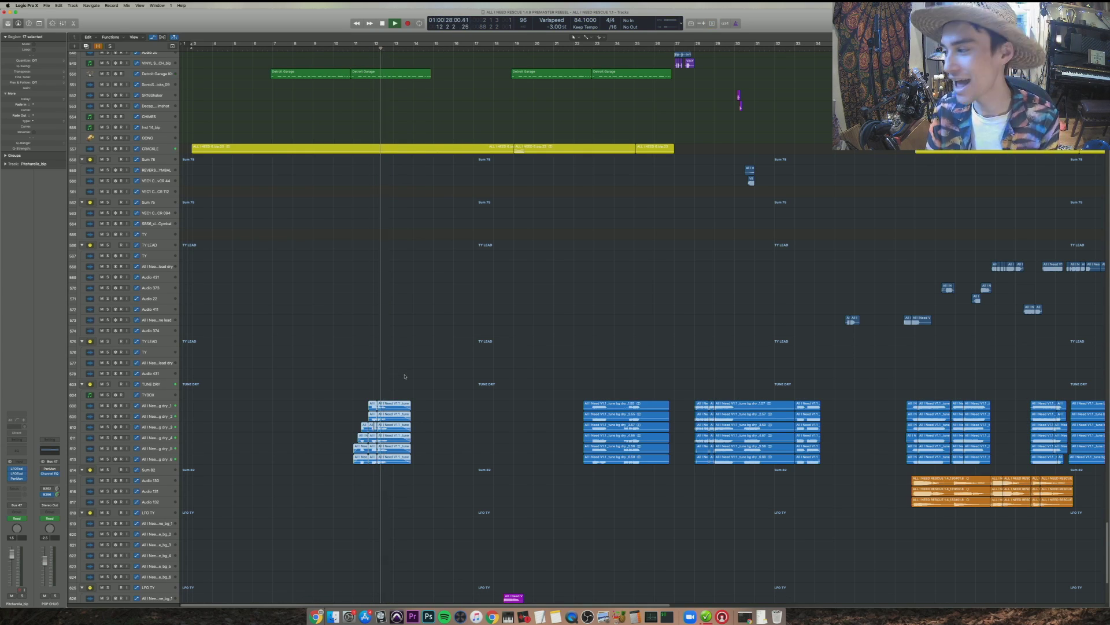
- Play the six purple LFO TY regions around bar 18 in solo, and turn off solo mode
key(super+Up)
key(super+Up)
key(super+Up)
key(super+Up)
key(super+Up)
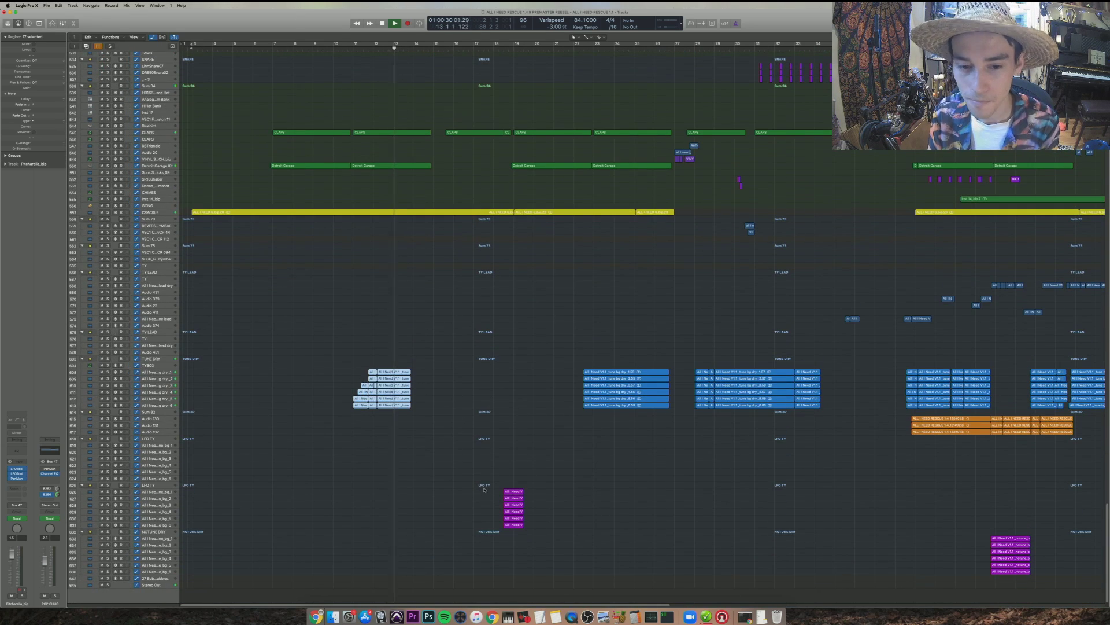
drag(514, 535, 481, 459)
key(ctrl+s)
key(shift+space)
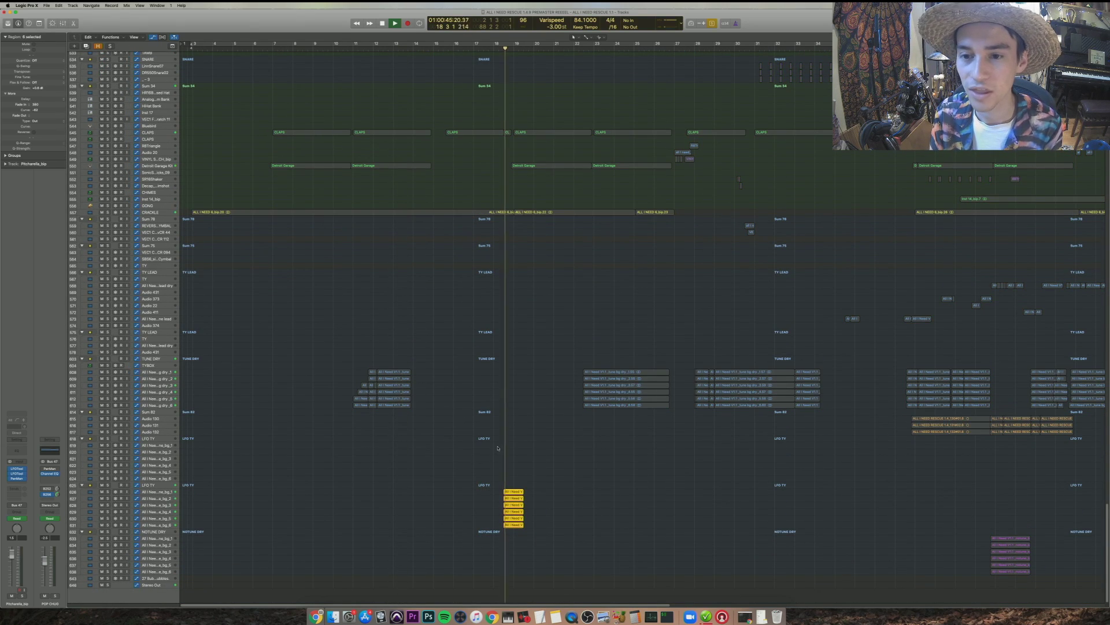
key(comma)
key(comma)
key(comma)
key(comma)
key(super+Left)
key(super+Up)
key(super+Up)
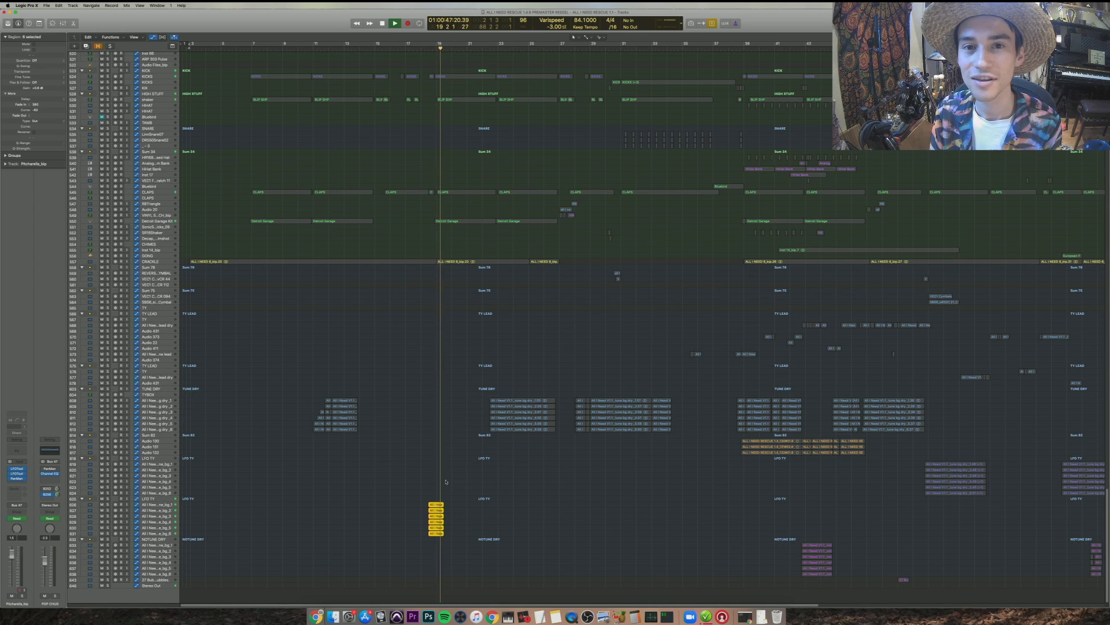
key(ctrl+s)
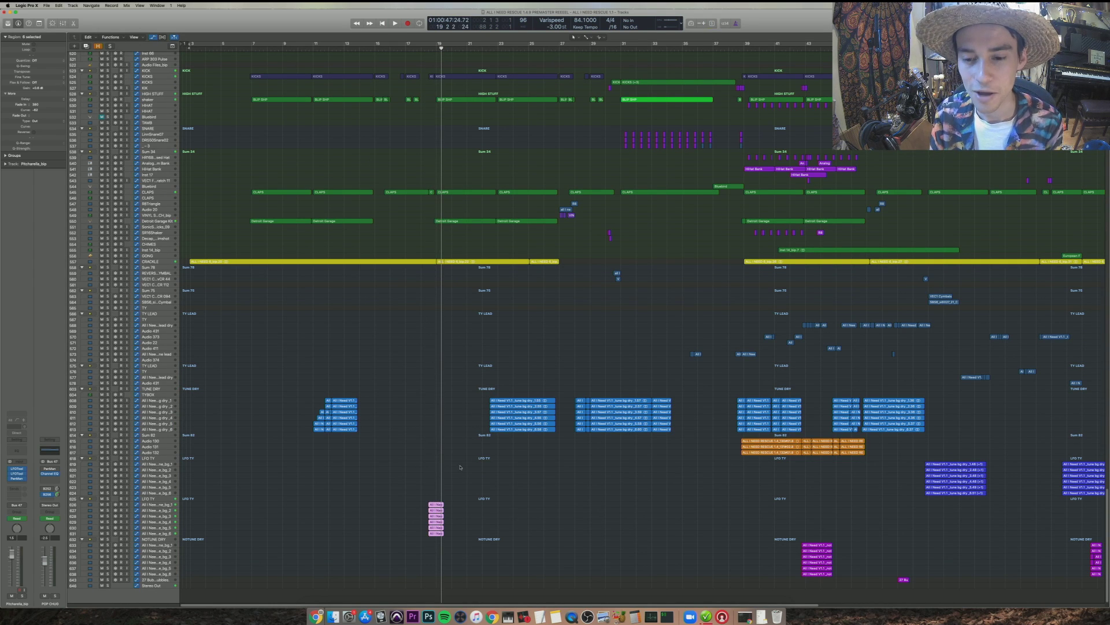
- Bring the JC LEAD and JC ALL I NEED vocal stacks around bar 18 into view and play that passage in the full mix
scroll(425, 254, up, 15)
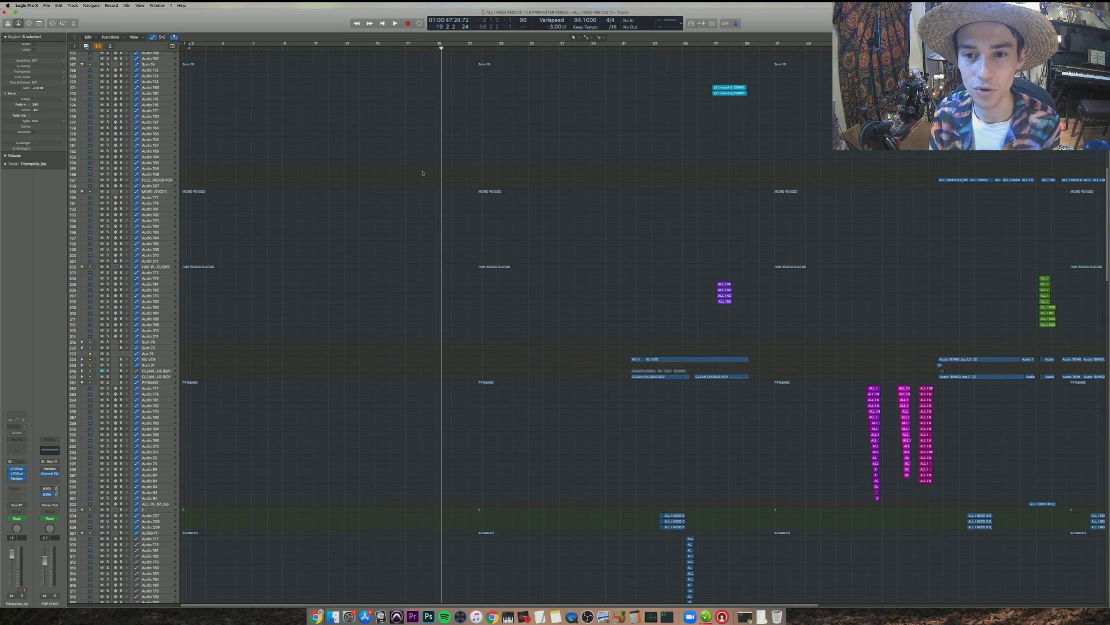
key(space)
scroll(434, 265, down, 3)
scroll(433, 265, down, 10)
key(super+Right)
key(super+Right)
key(super+Right)
key(super+Right)
key(super+Right)
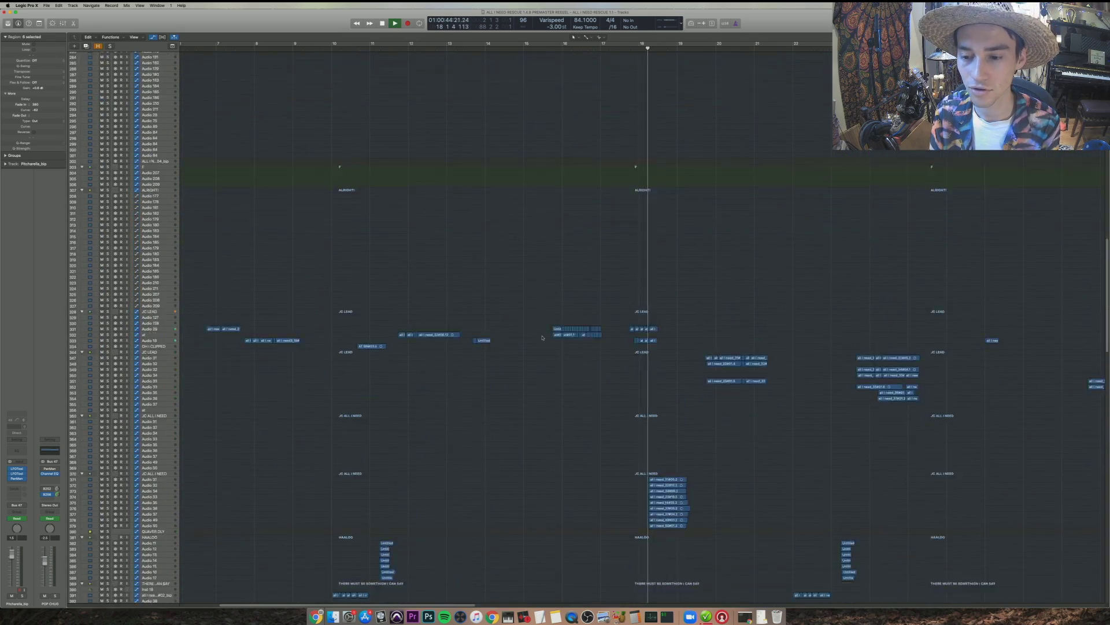
scroll(249, 379, right, 5)
key(space)
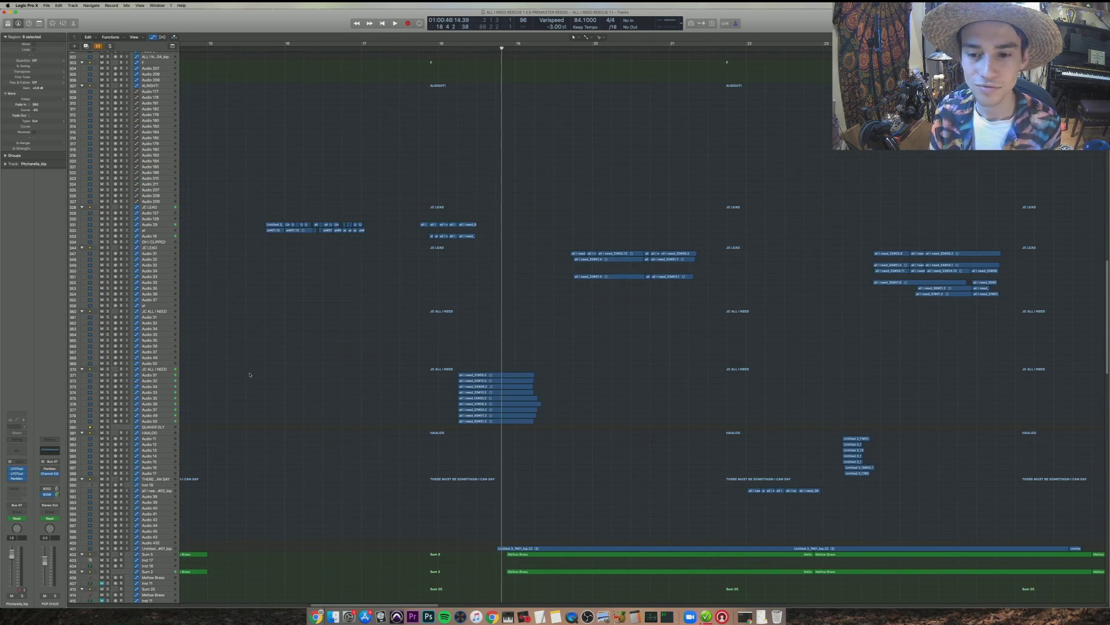
- Add a new audio track above the lower JC ALL I NEED stack, record a take from bar 18 and play it back
key(alt+super+a)
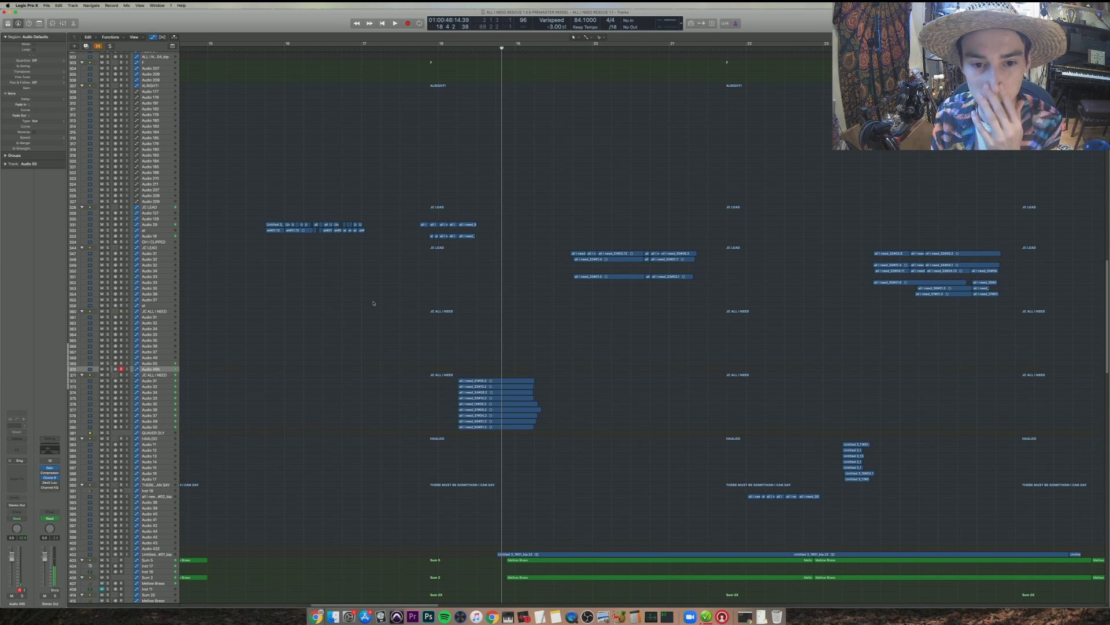
click(440, 48)
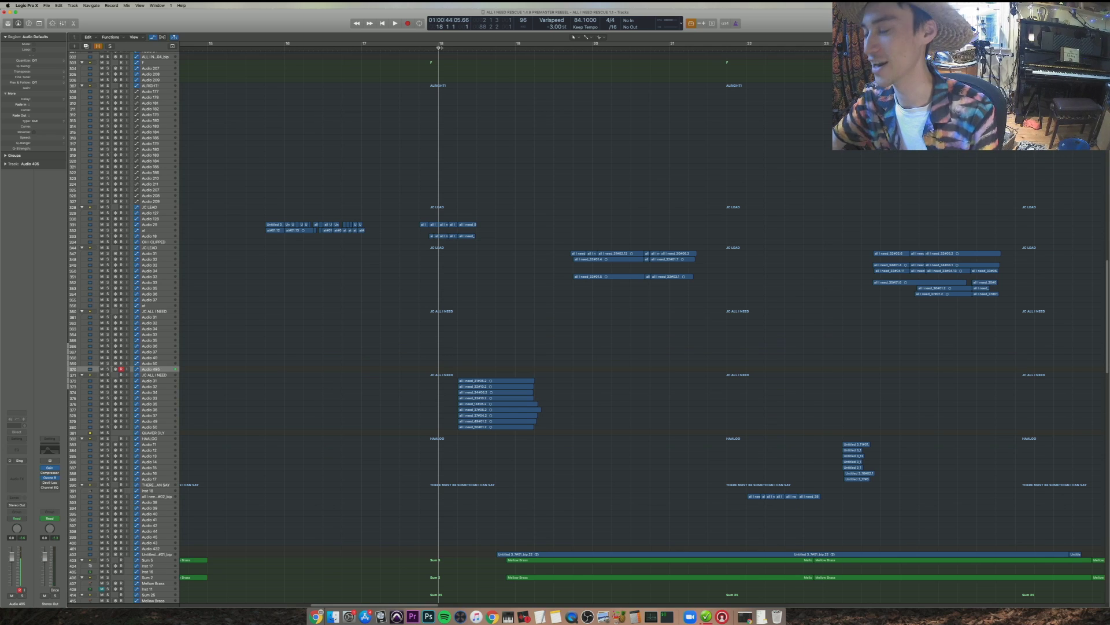
key(r)
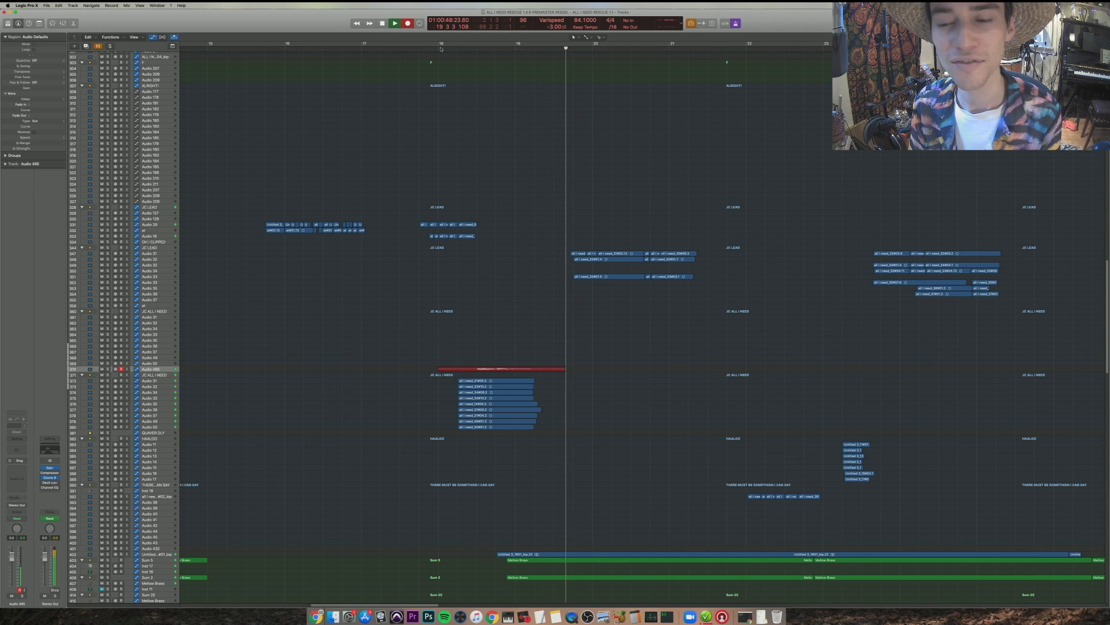
key(space)
key(space)
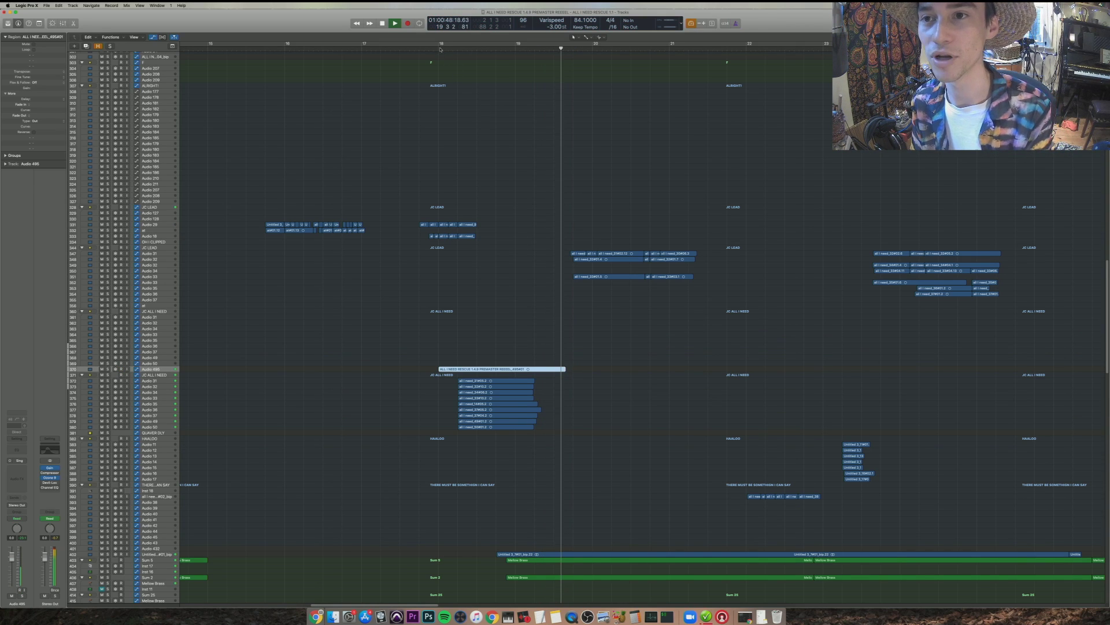
- Record a second take from bar 18 on another new track directly below the first, and play it back
click(440, 50)
key(r)
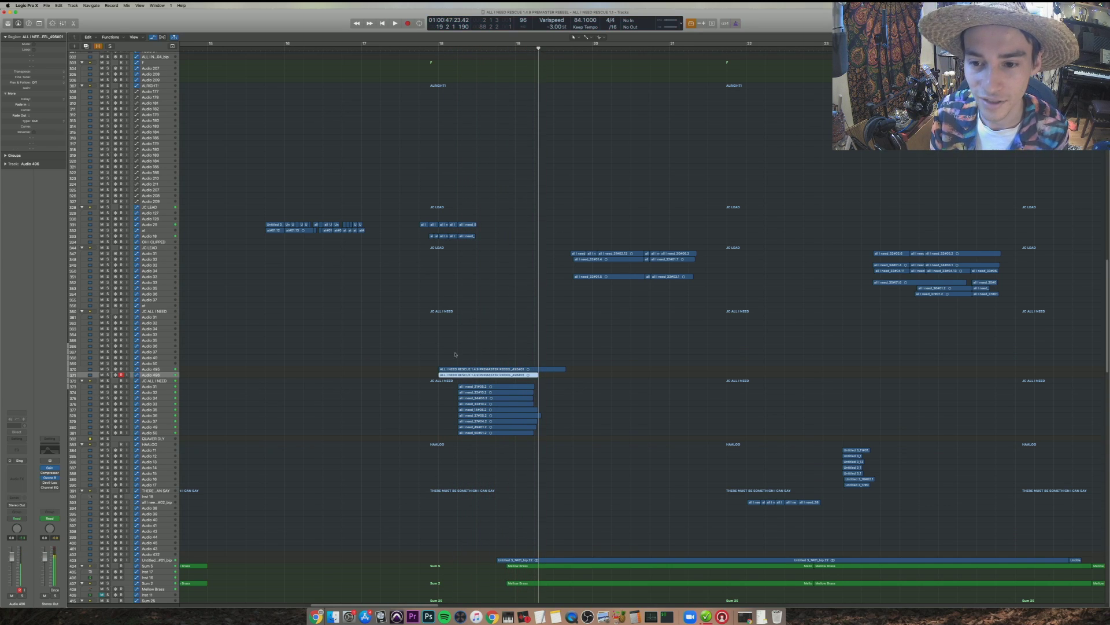
key(space)
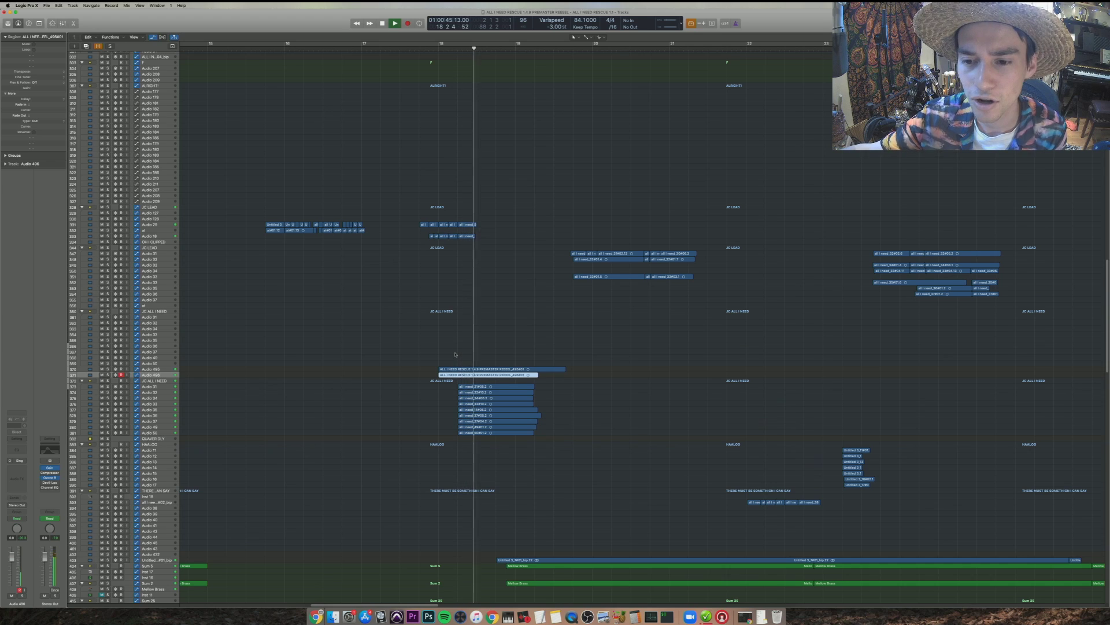
- Select the two newly recorded regions together, adjust their gain and replay them in the full mix
drag(469, 348, 469, 375)
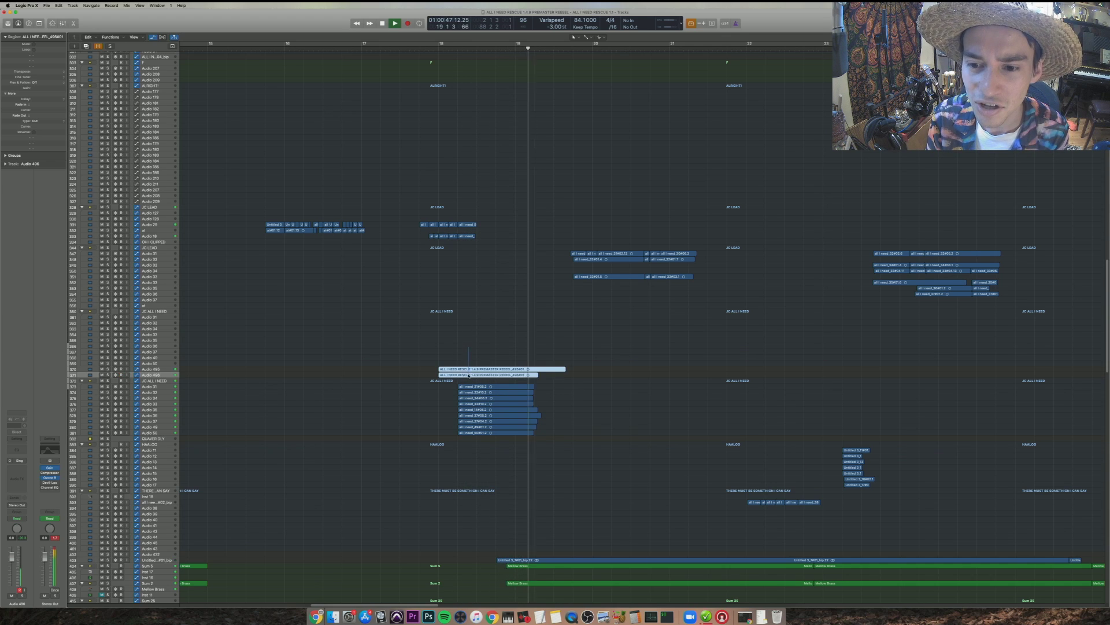
key(space)
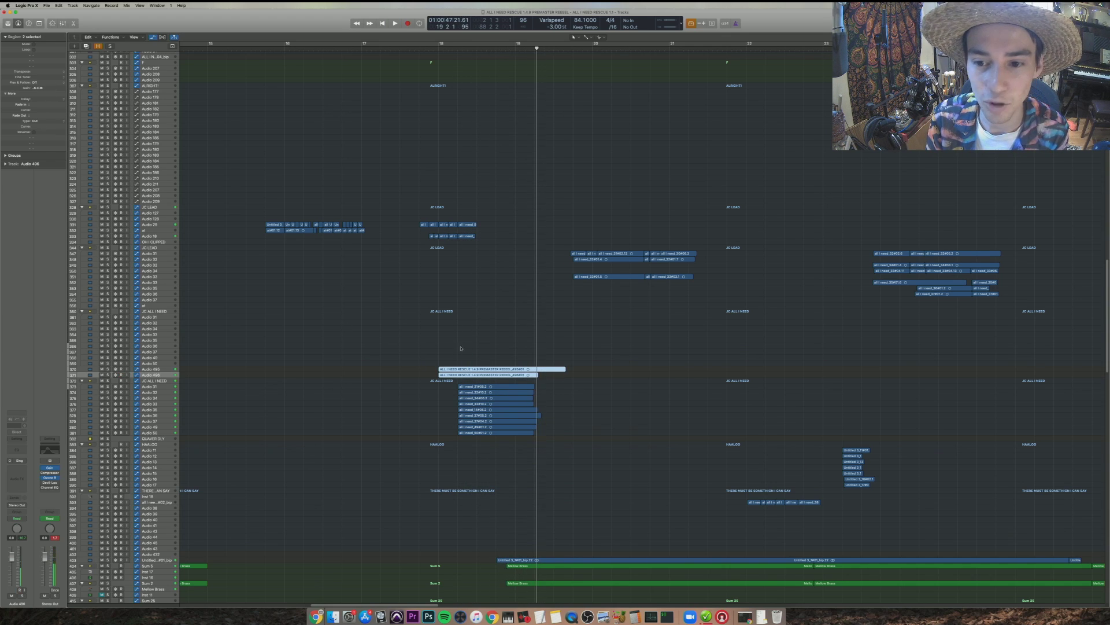
key(space)
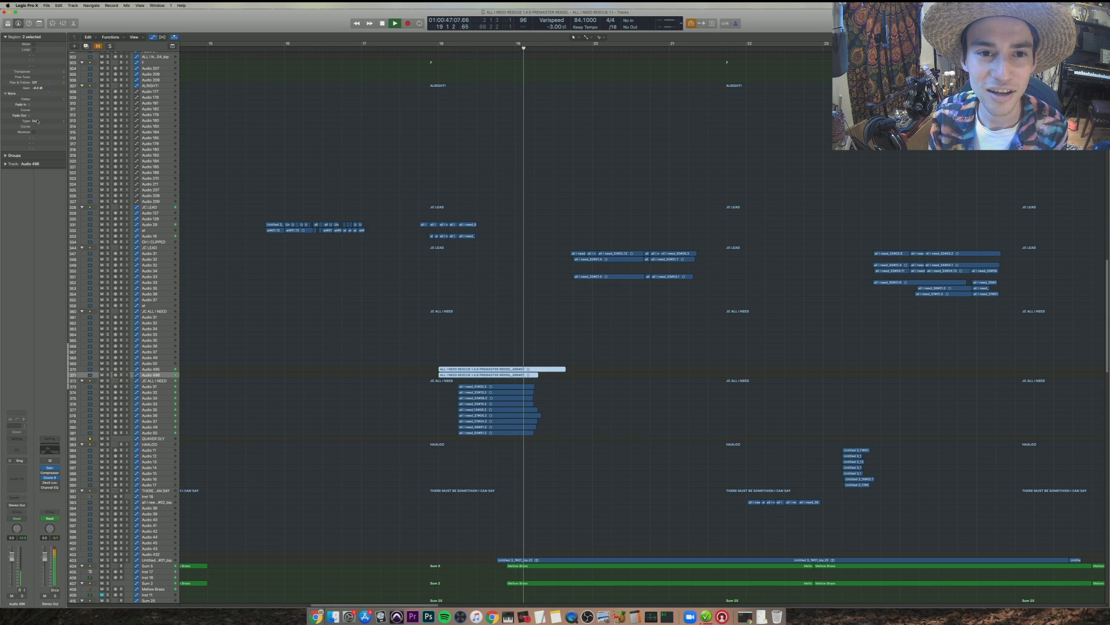
drag(37, 120, 37, 129)
key(space)
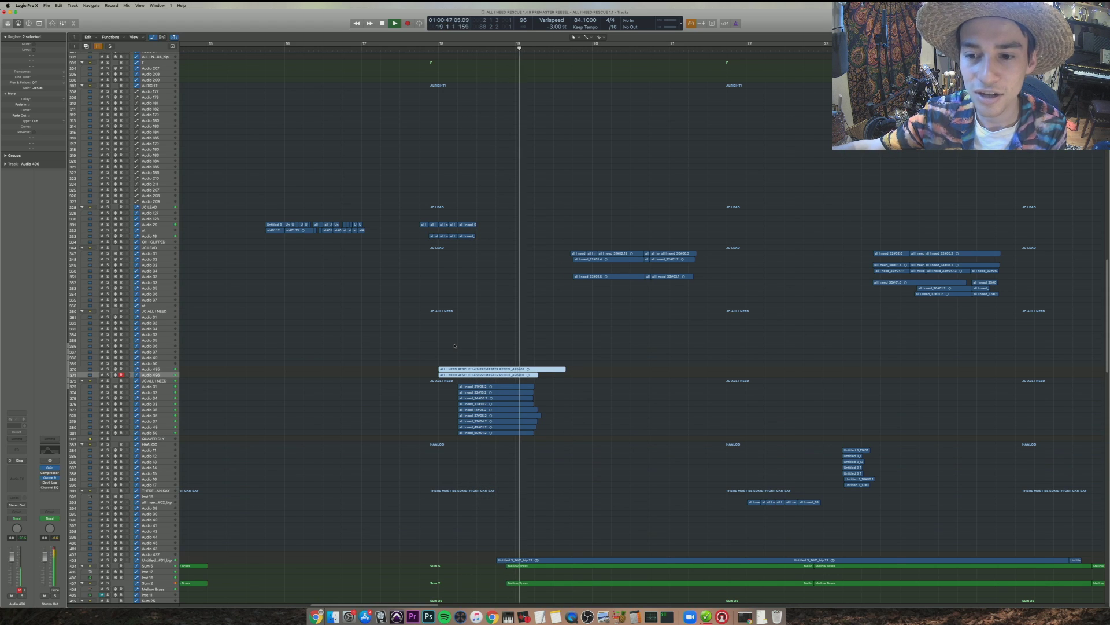
key(space)
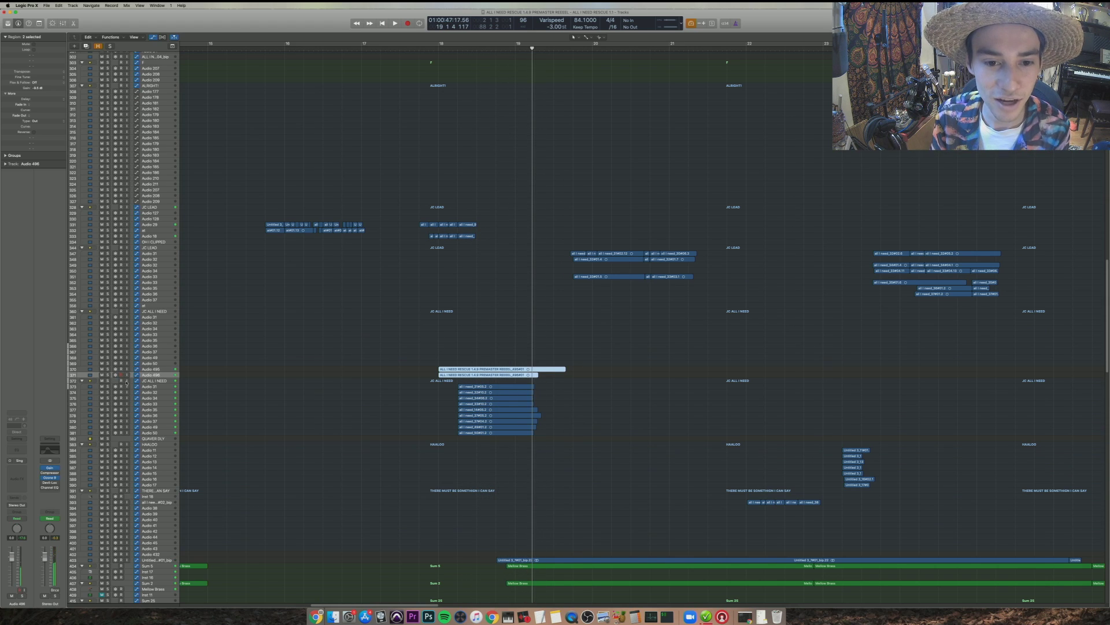
- Deselect the two new takes and play the full mix from just before bar 18 to about bar 19
click(434, 357)
click(421, 353)
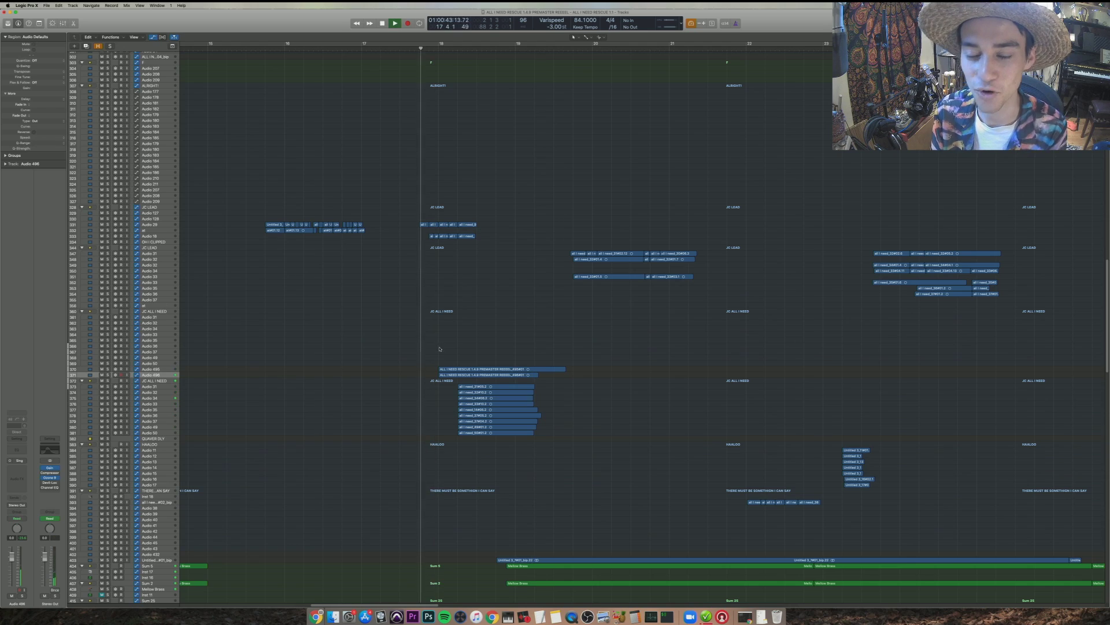
key(space)
key(super+Left)
key(super+Up)
key(super+Up)
key(super+Up)
scroll(456, 346, right, 5)
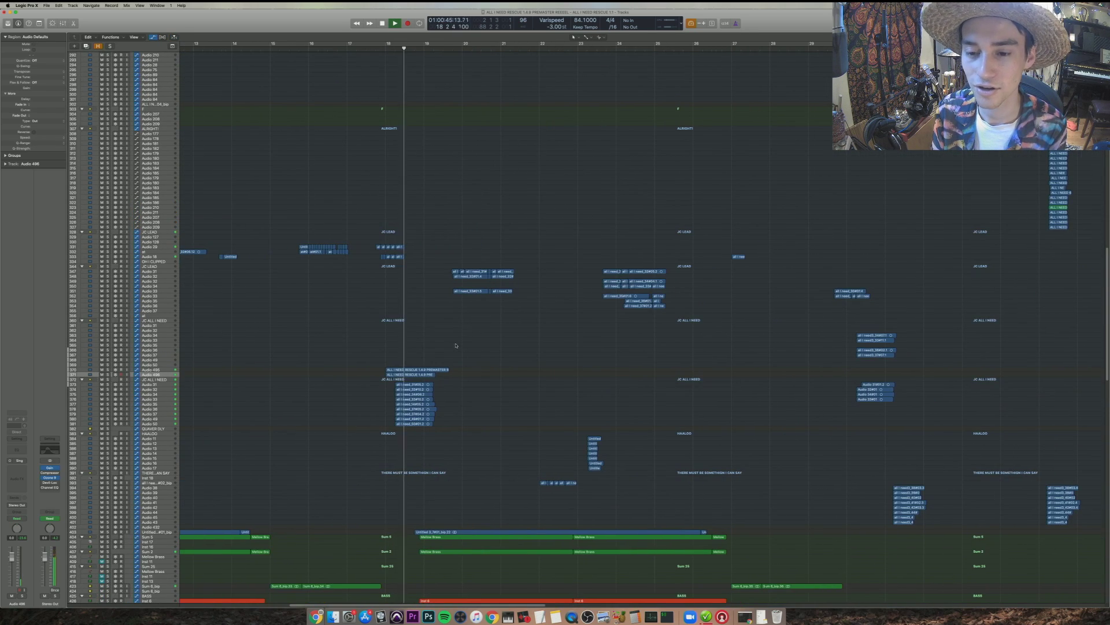
key(super+Left)
key(super+Left)
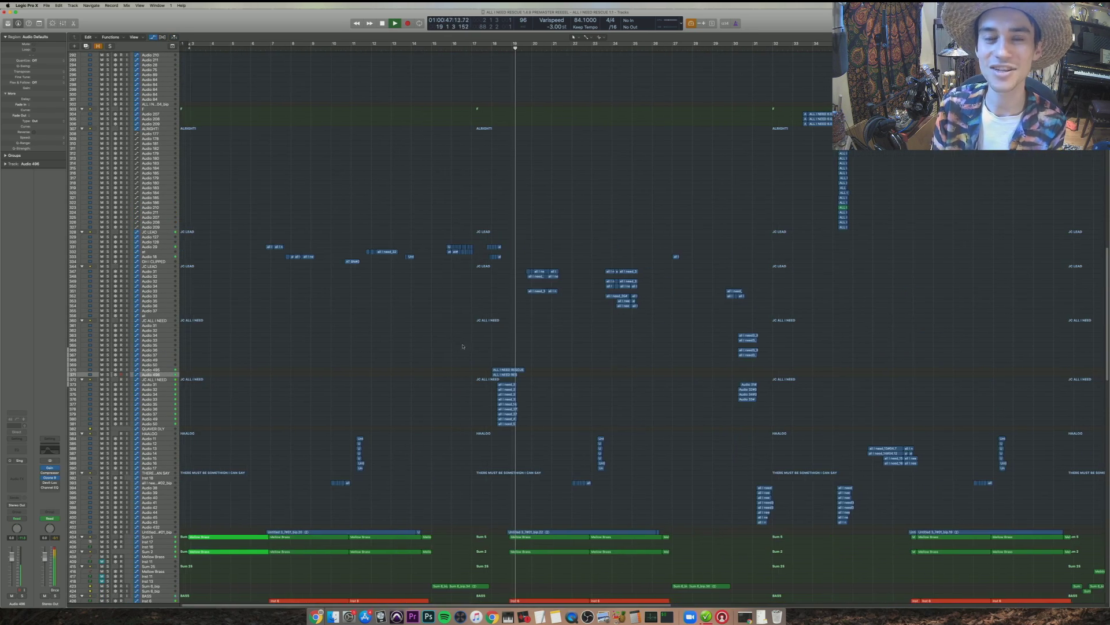
scroll(463, 347, right, 5)
scroll(467, 368, down, 5)
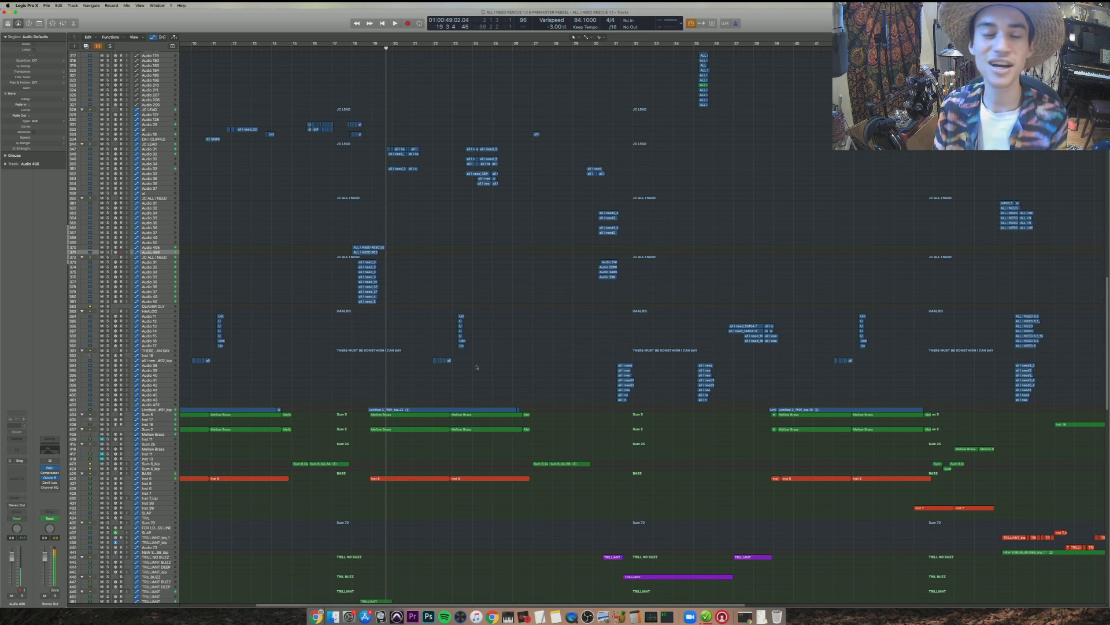
- Play the four regions of the lower JC ALL I NEED stack around bar 30 in solo
click(608, 434)
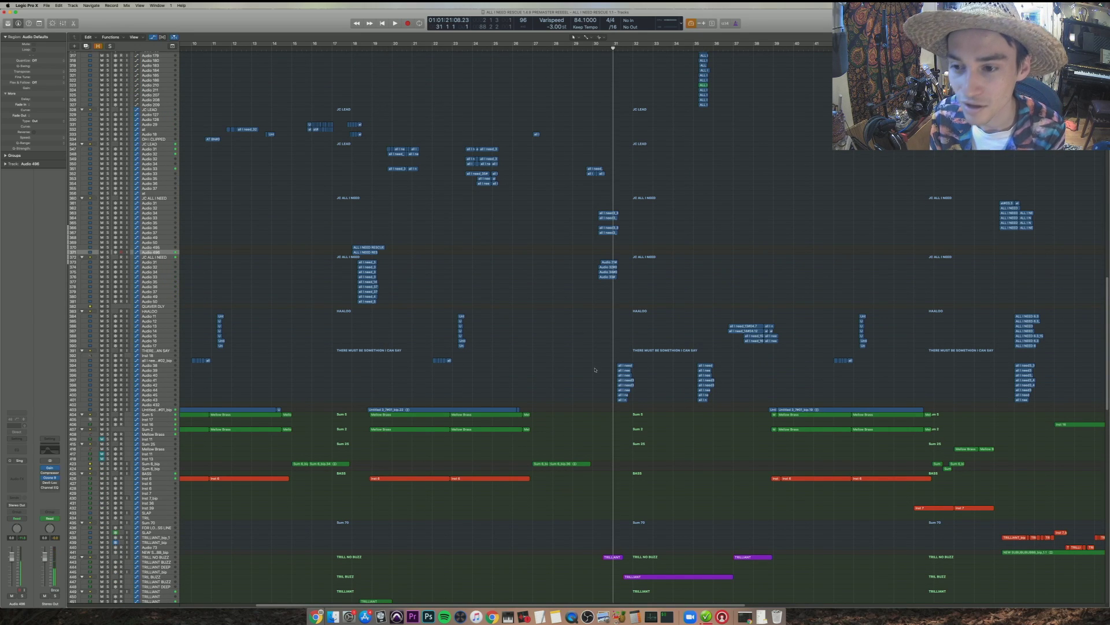
drag(618, 274, 646, 249)
key(ctrl+s)
key(space)
key(super+Down)
key(super+Down)
key(super+Down)
key(super+Down)
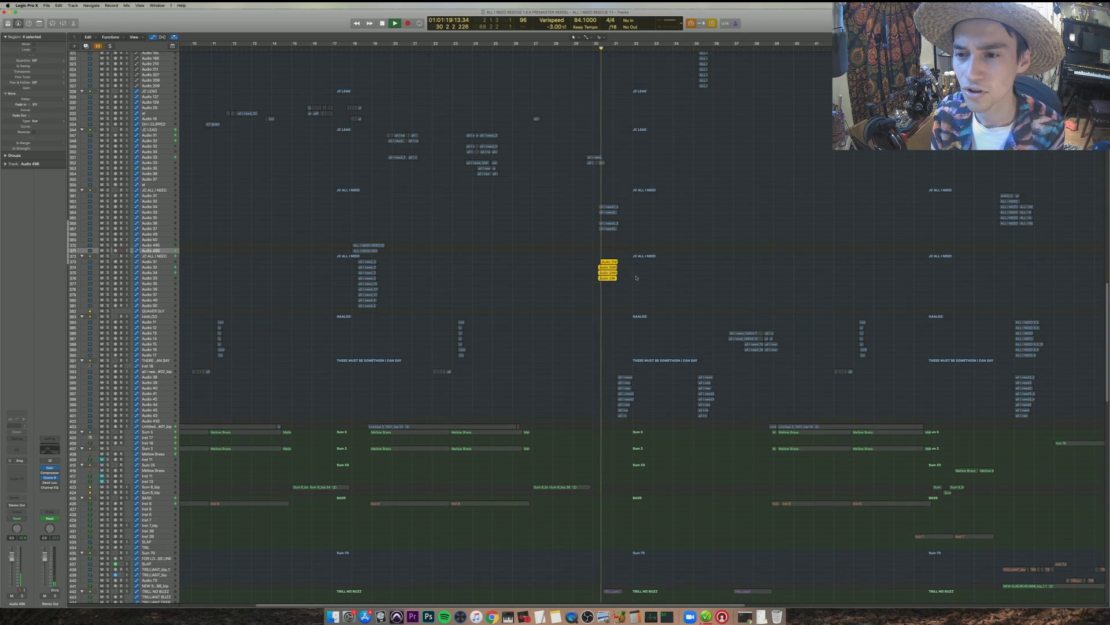
- Play the four regions of the upper JC ALL I NEED stack around bar 30 in solo
key(super+Right)
key(super+Right)
key(super+Right)
drag(638, 241, 627, 166)
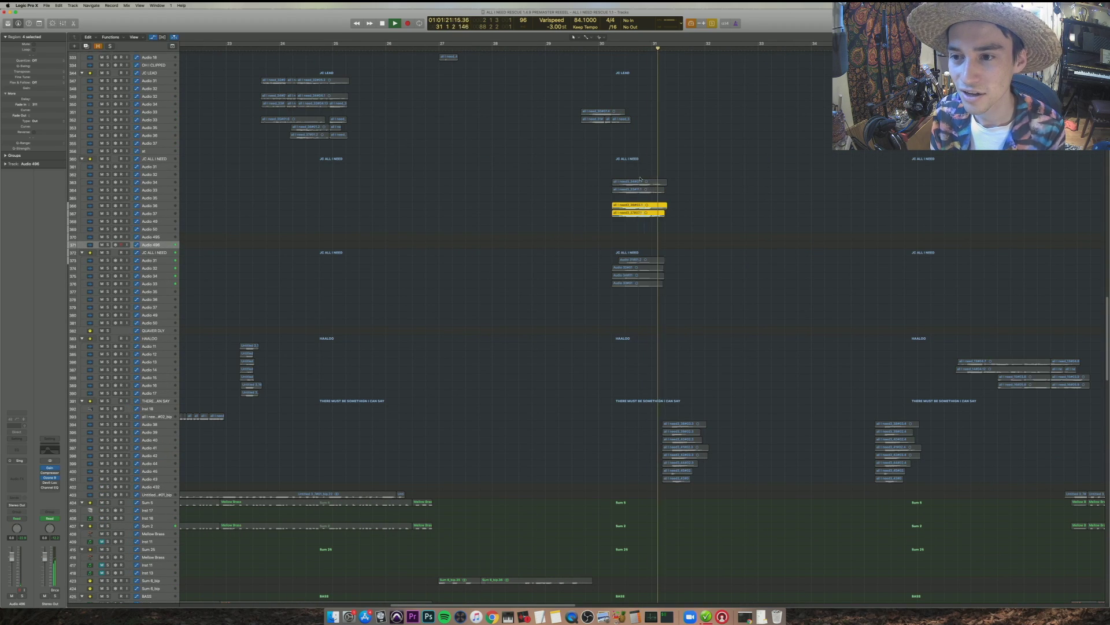
- Play the purple TRILLIANT region and the TUNE DRY regions around bar 30 in solo, and turn off solo mode
scroll(627, 168, down, 10)
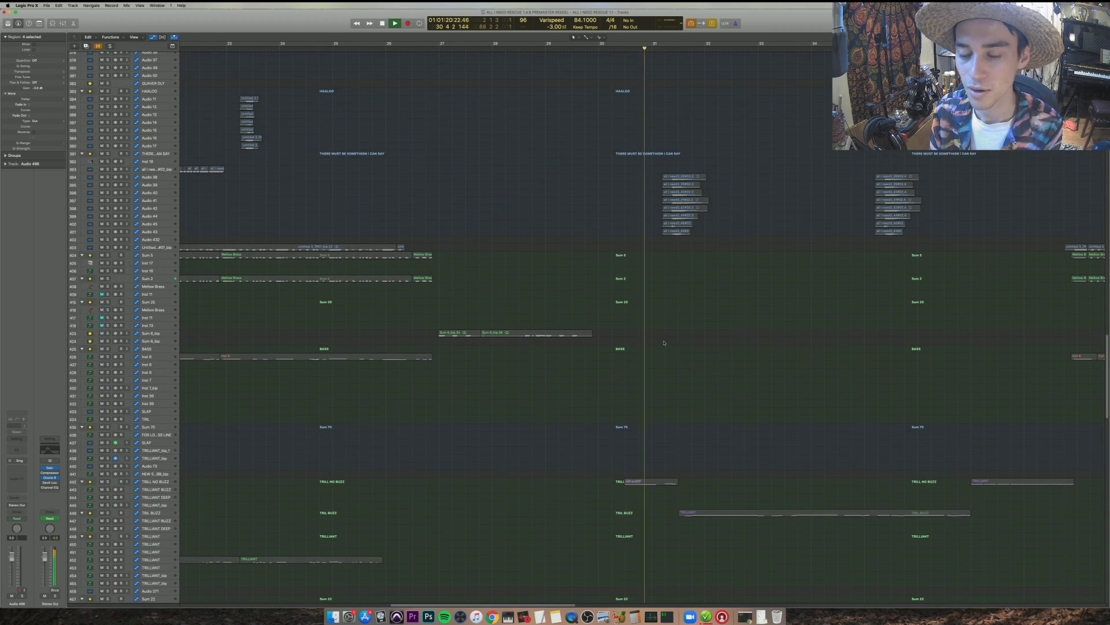
click(651, 481)
scroll(649, 407, down, 15)
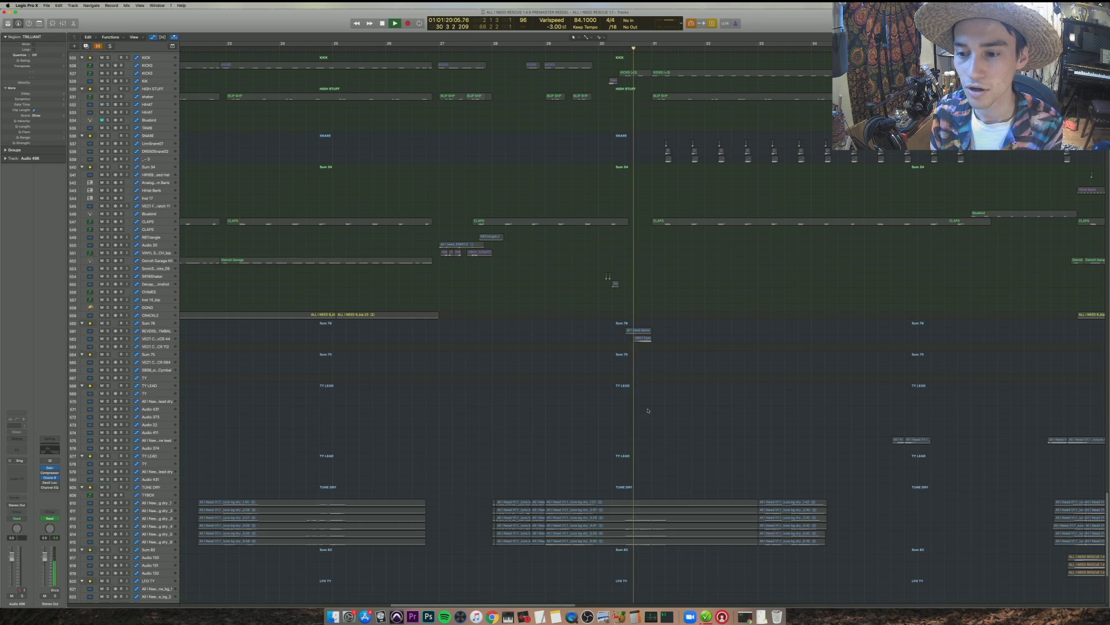
click(623, 489)
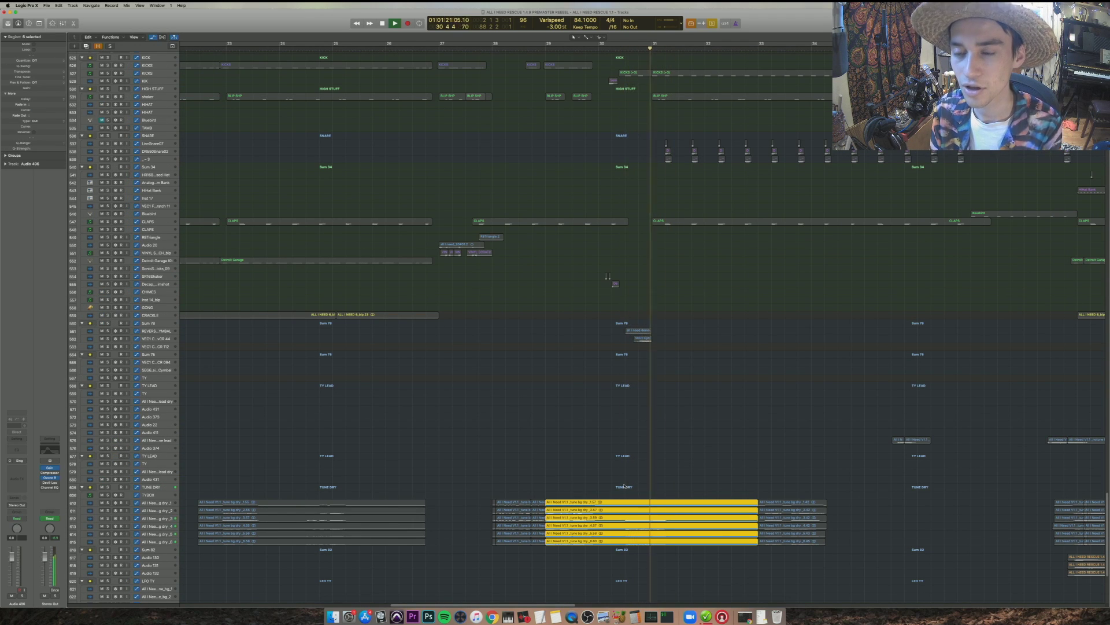
scroll(649, 451, up, 7)
key(space)
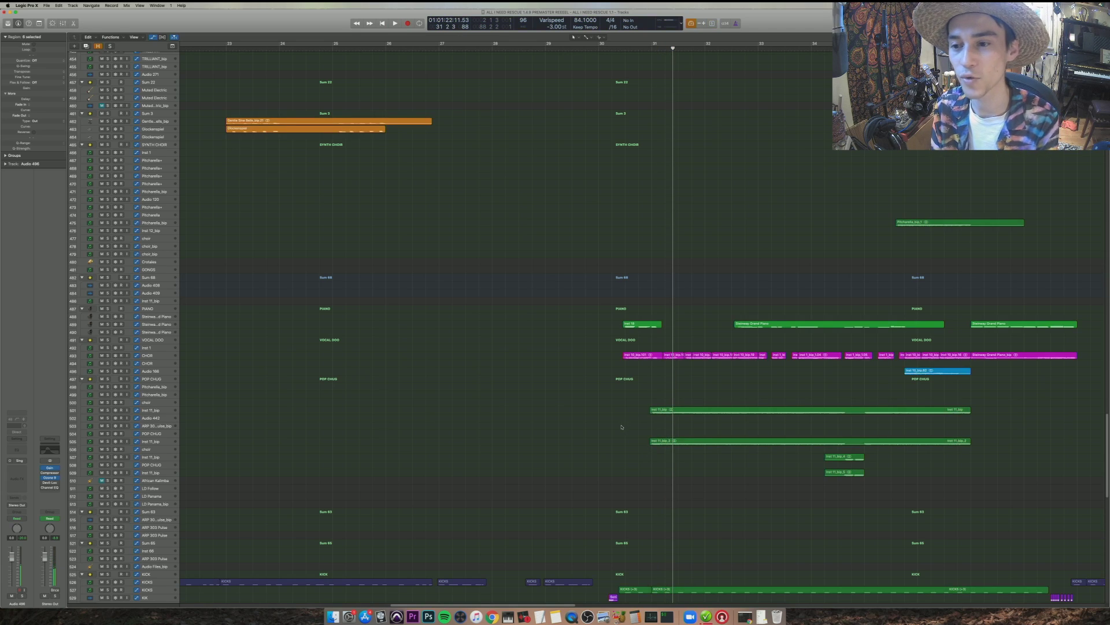
- Return to the JC vocal stacks, move the playhead to bar 30 and select from the lower JC ALL I NEED regions around bar 18
scroll(636, 347, up, 7)
key(super+Left)
key(super+Up)
key(super+Up)
key(super+Up)
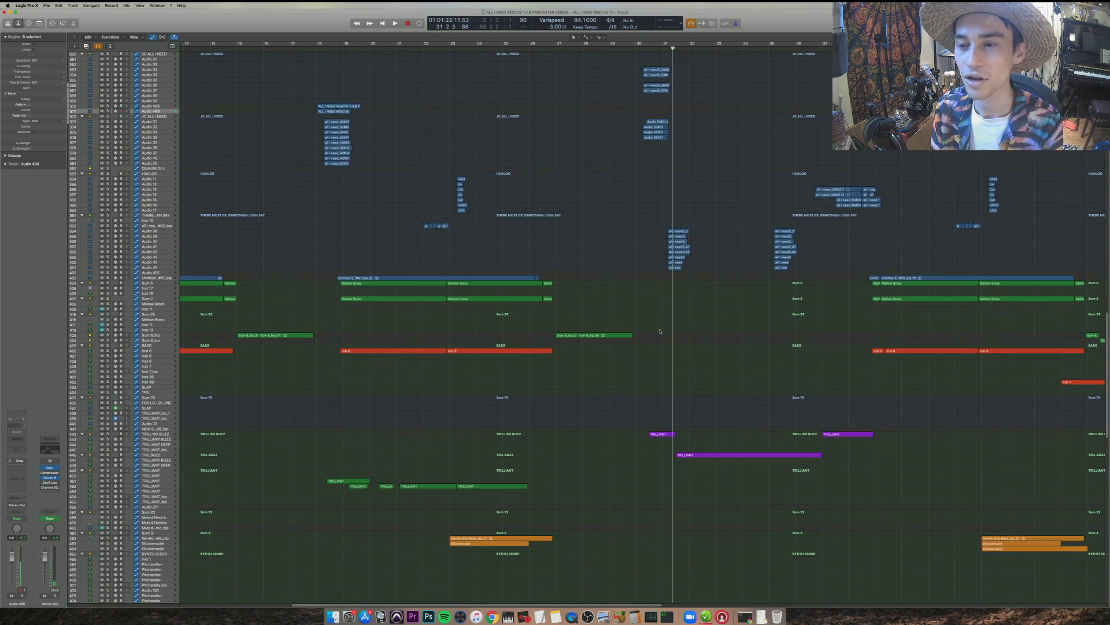
scroll(656, 332, up, 5)
shift+click(646, 307)
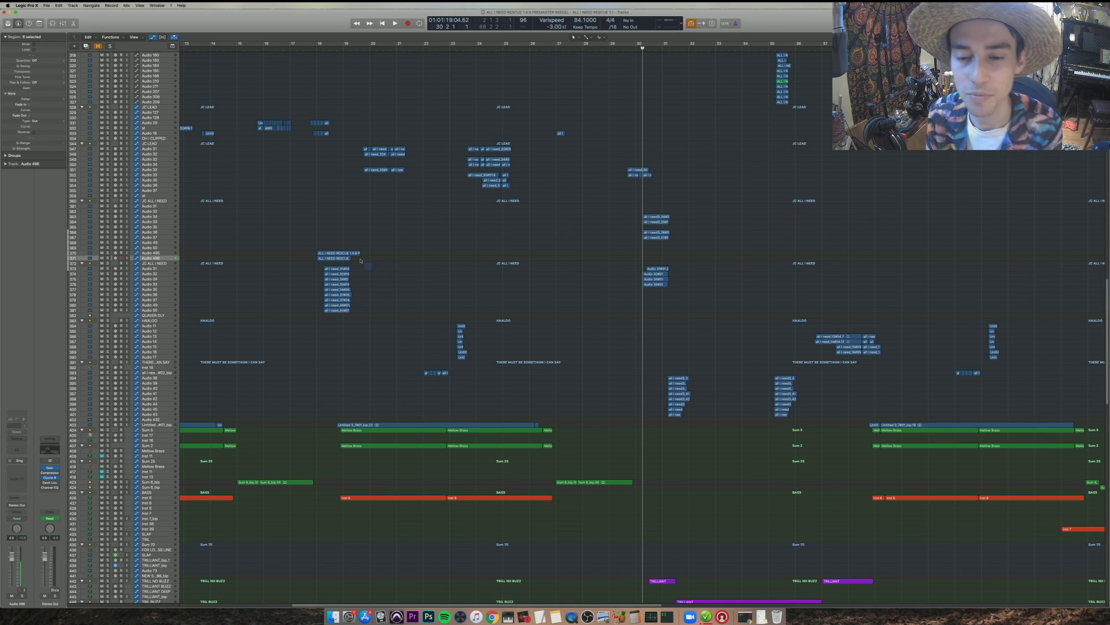
drag(334, 310, 310, 267)
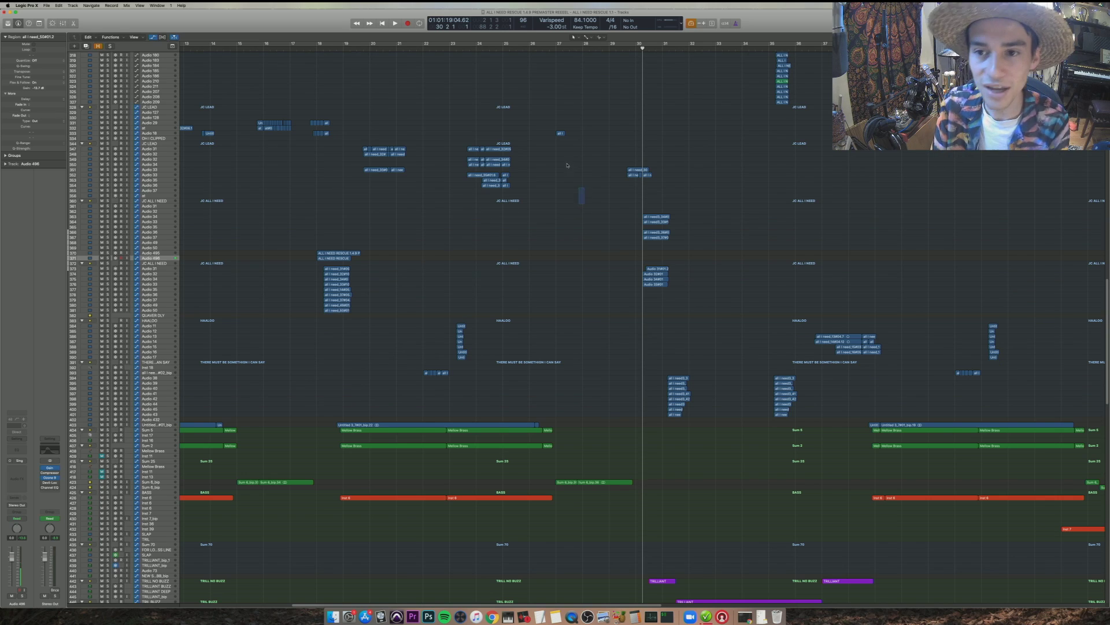
- Play the JC LEAD regions around bars 23 to 25 in solo
drag(583, 204, 463, 74)
scroll(487, 210, up, 5)
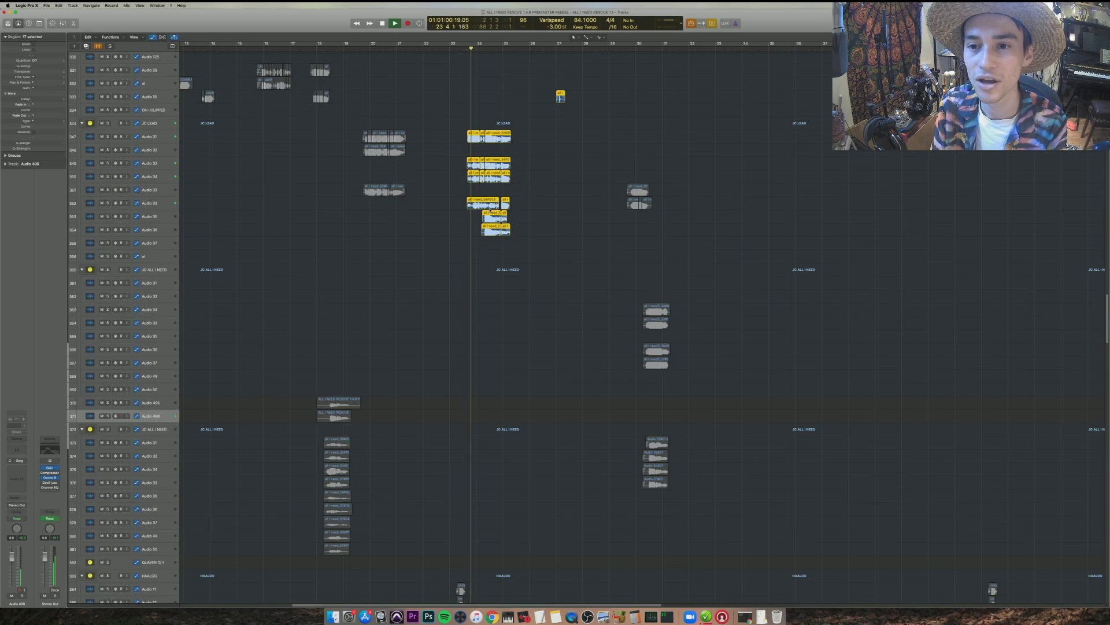
scroll(487, 211, right, 5)
scroll(583, 227, up, 2)
scroll(582, 227, up, 3)
scroll(583, 231, left, 3)
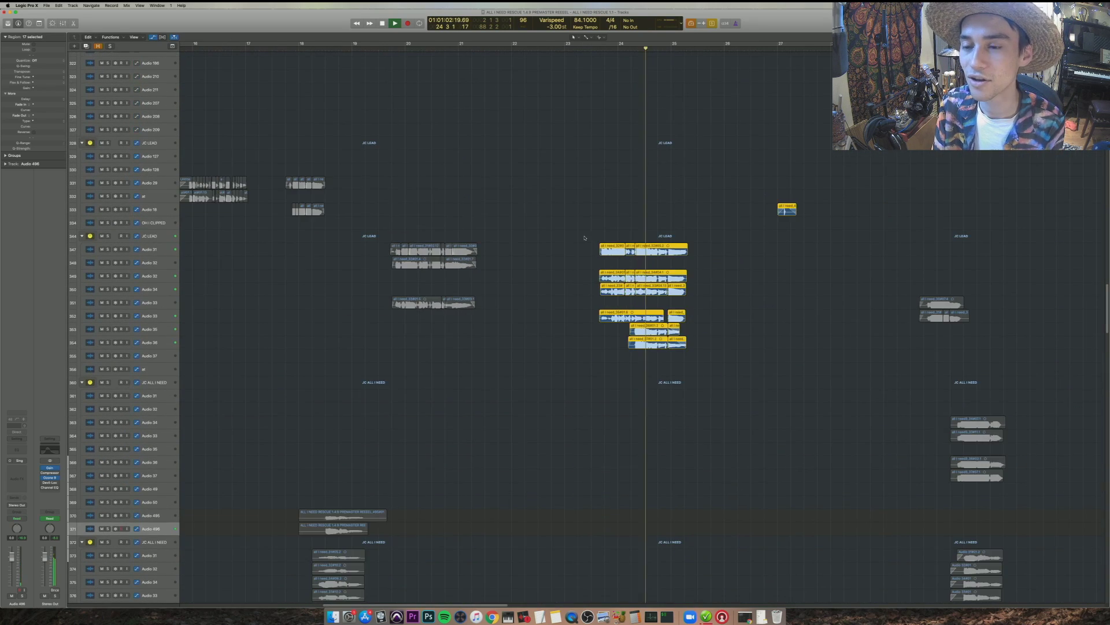
scroll(567, 265, right, 4)
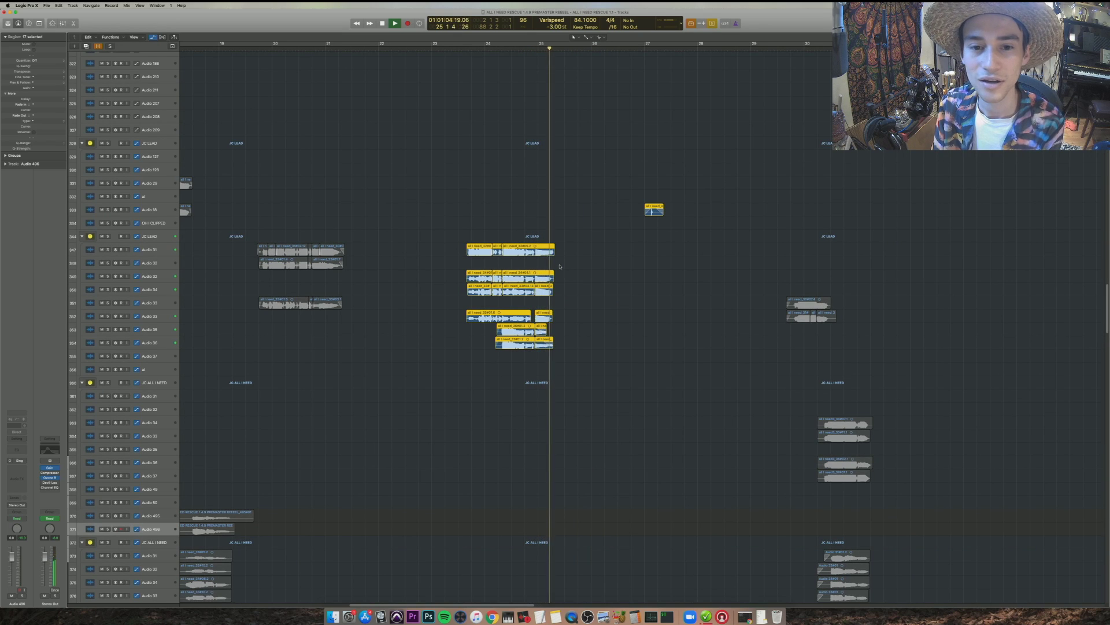
- Select the lead vocal and MAHALIA CHORUS background vocal regions around bars 23 to 25 and move the playhead before them
scroll(464, 284, up, 10)
scroll(464, 284, up, 15)
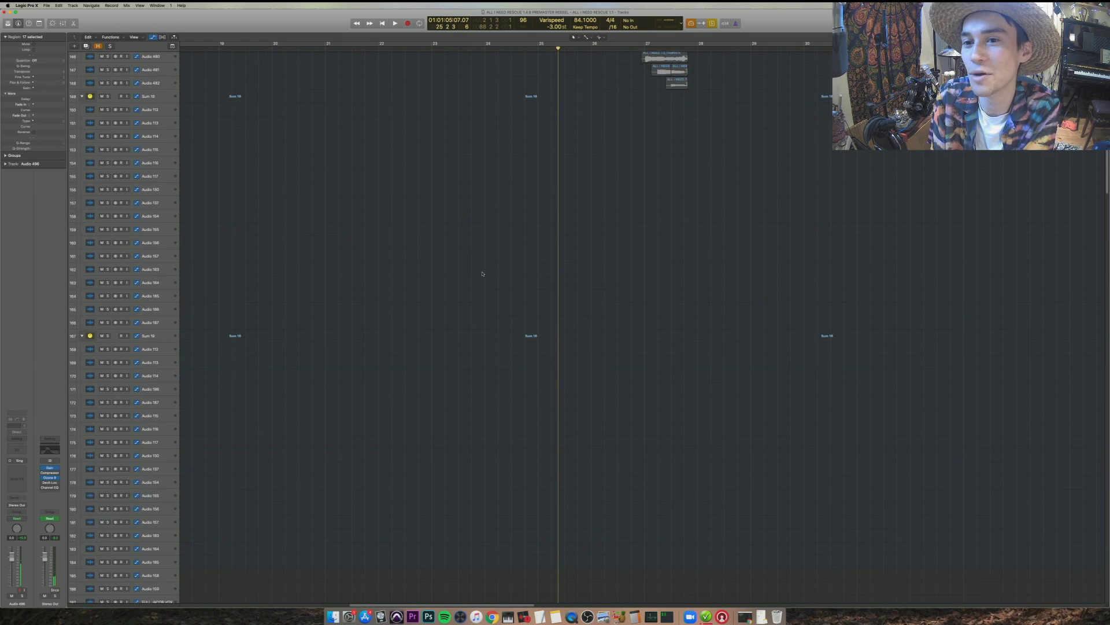
scroll(513, 306, up, 10)
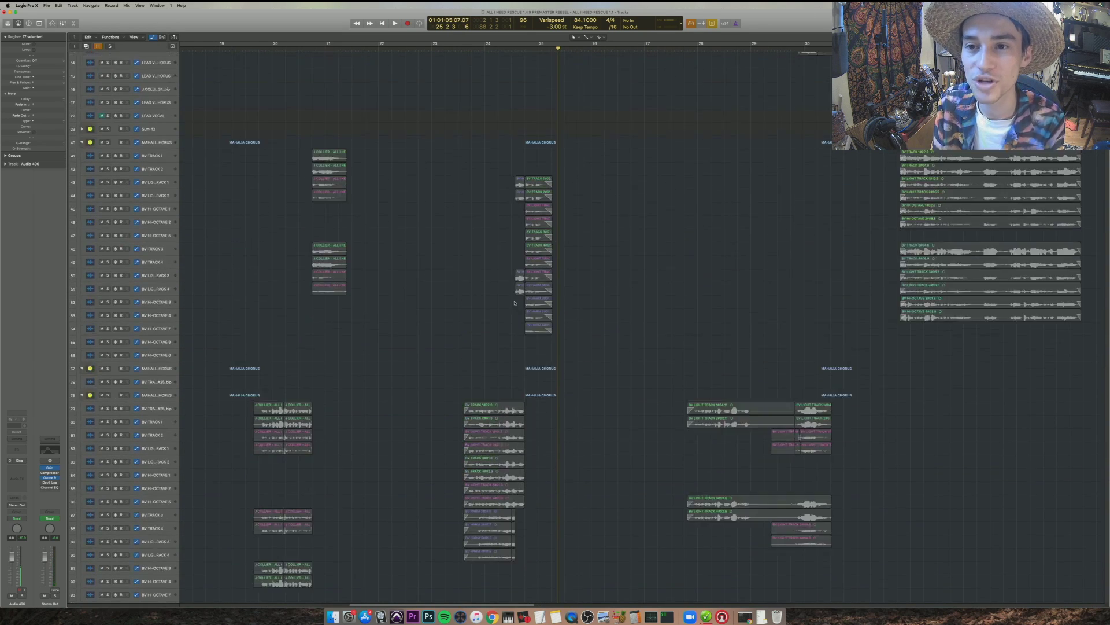
drag(422, 149, 558, 91)
drag(584, 248, 428, 602)
shift+click(465, 213)
- Play the selected lead and background vocal regions from about bar 23 in solo, and turn off solo mode
key(space)
scroll(466, 213, down, 6)
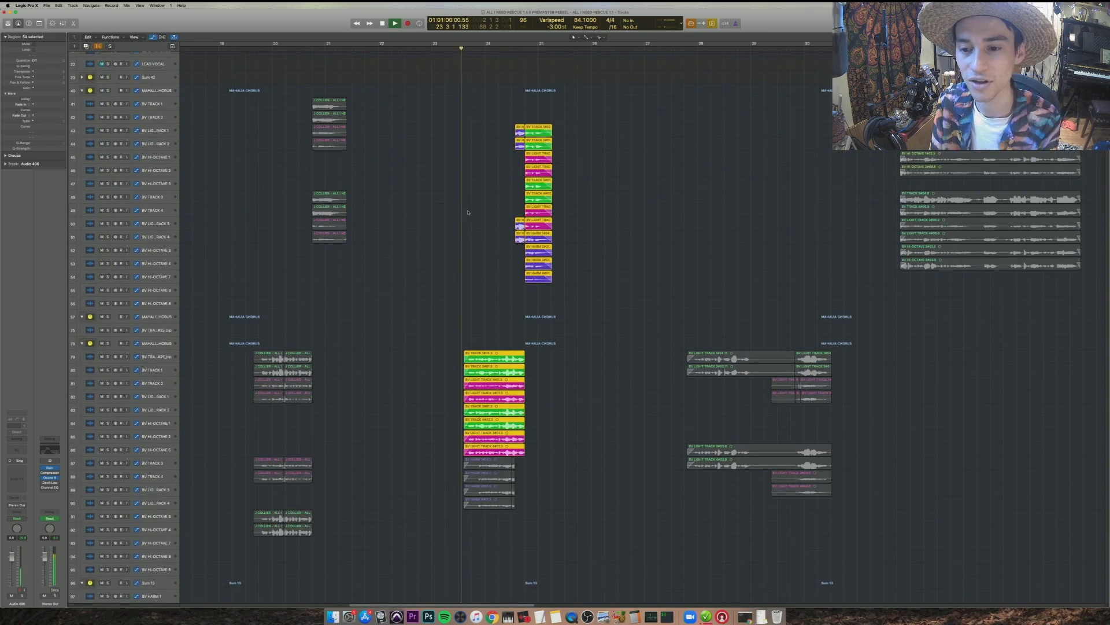
key(super+Up)
key(super+Up)
key(super+Up)
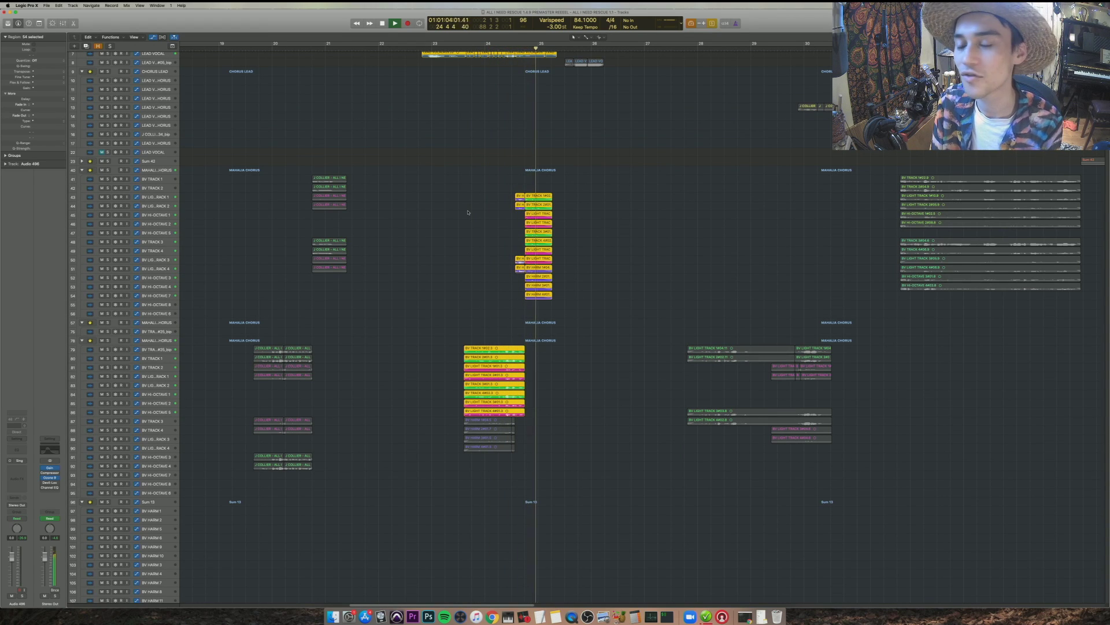
key(space)
key(ctrl+s)
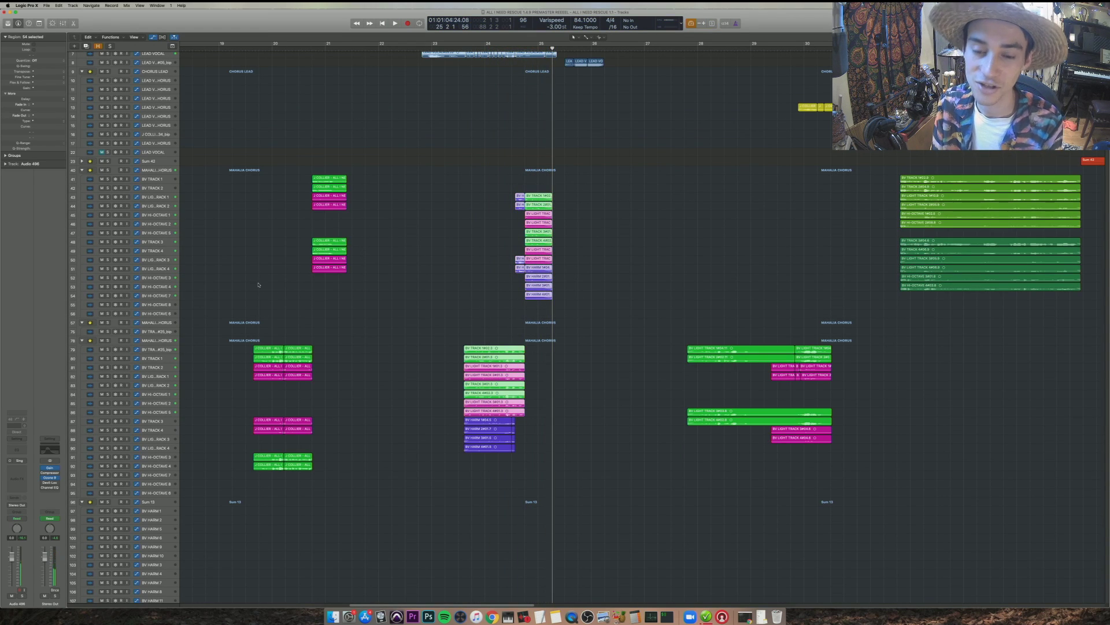
- Play the background vocals around bars 20 to 21 in the full mix and go down to the JC LEAD stack
key(space)
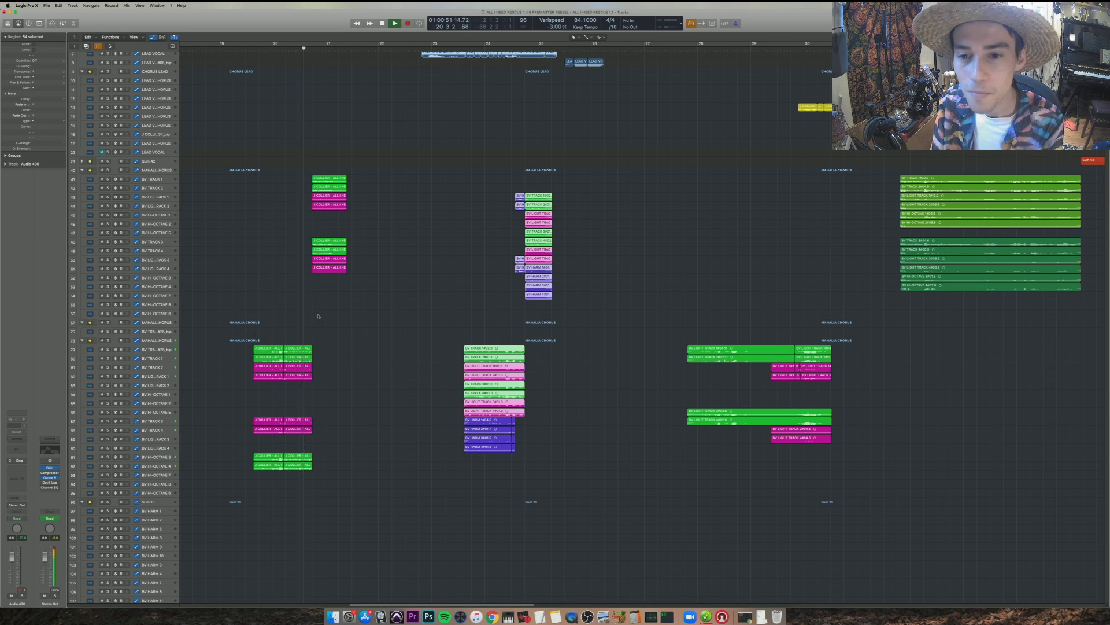
scroll(321, 444, down, 20)
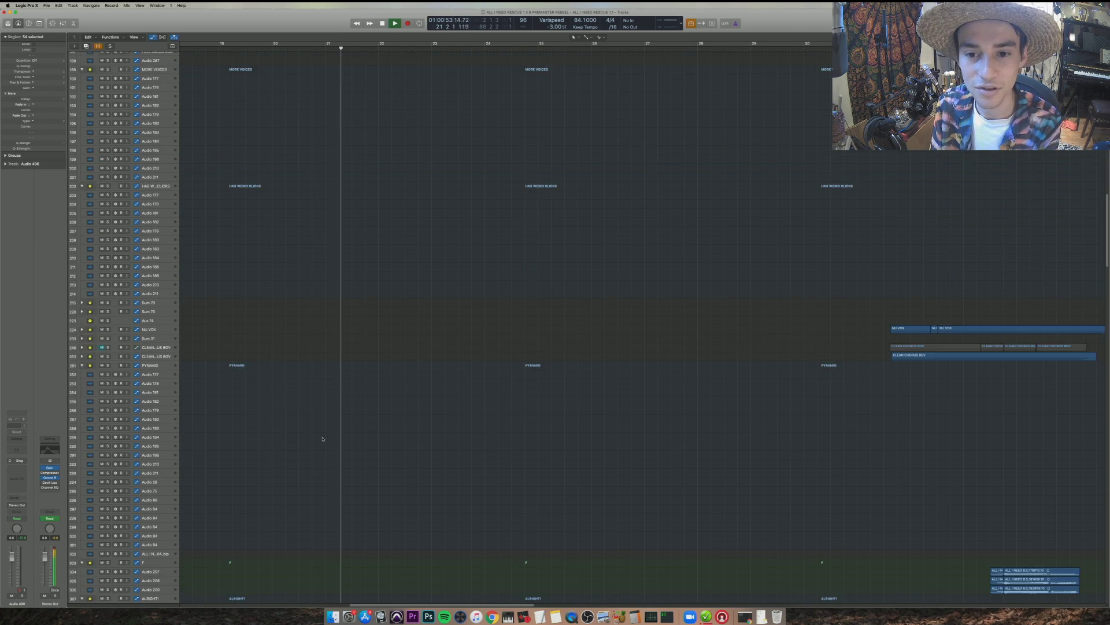
key(space)
- Select the JC LEAD regions around bars 20 to 21, play them in solo and turn off solo mode
drag(366, 414, 235, 301)
key(ctrl+s)
key(shift+space)
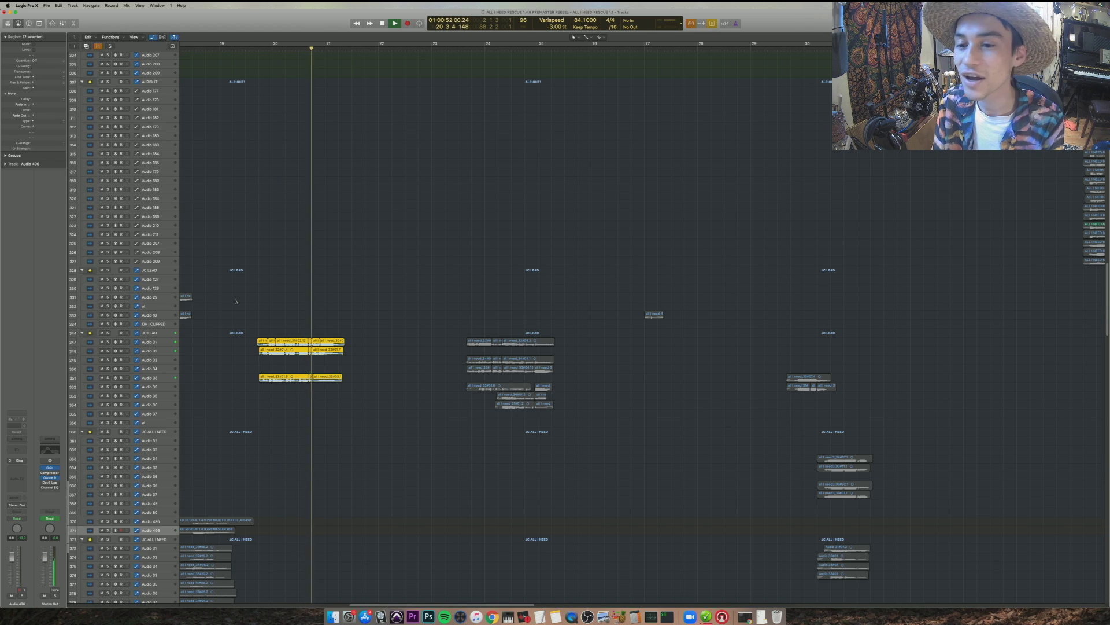
key(ctrl+s)
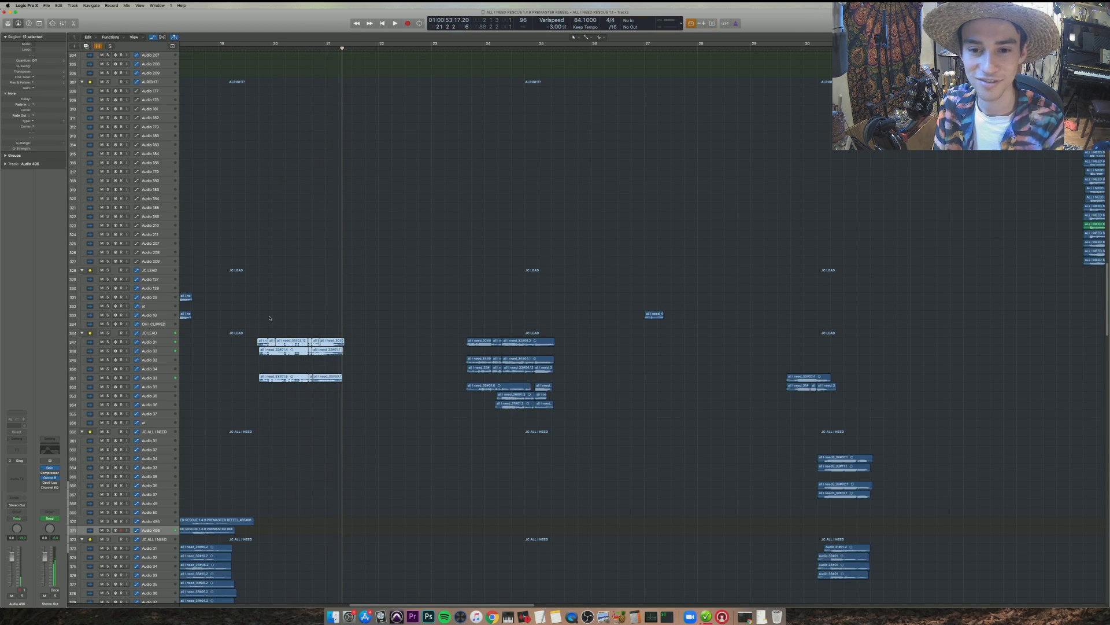
- Play the selected JC LEAD passage in the full mix, and select the Audio 33 track in that stack
key(shift+Return)
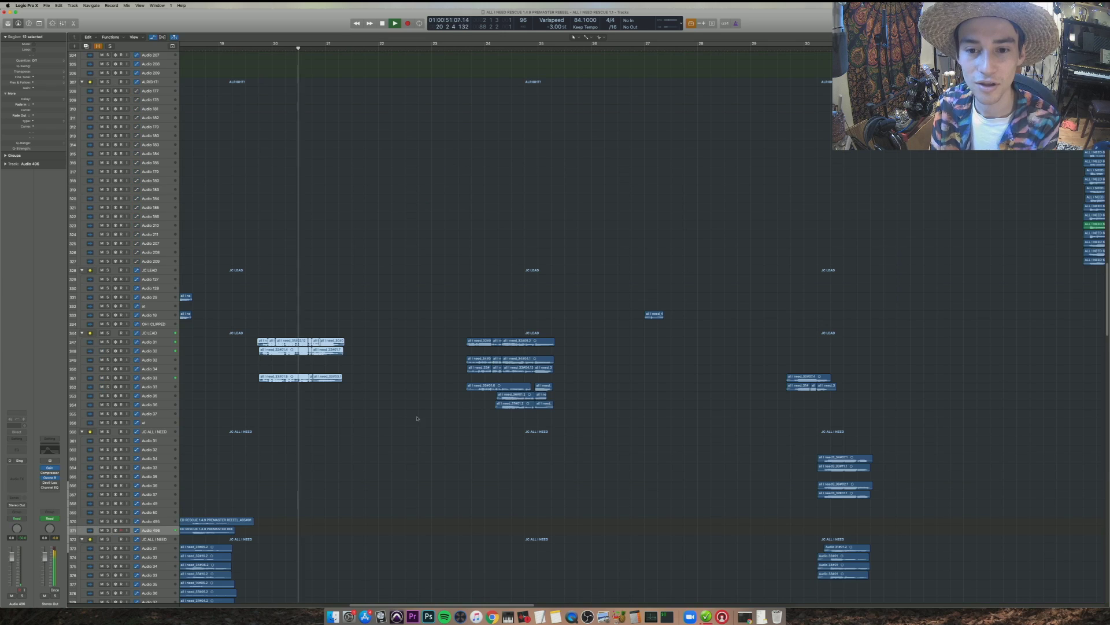
key(space)
click(166, 351)
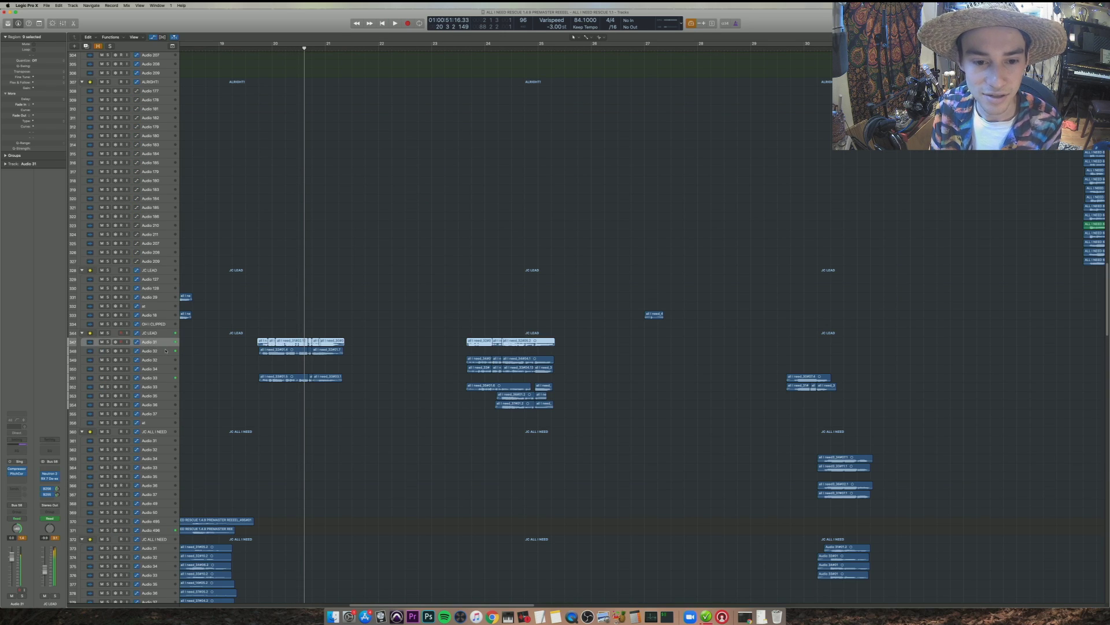
click(166, 378)
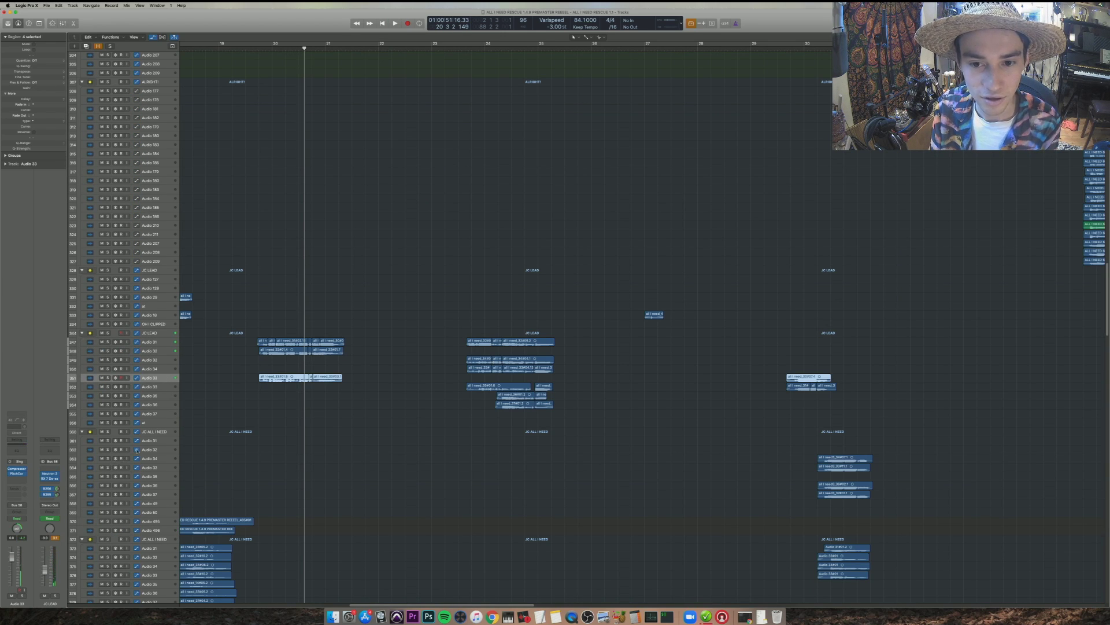
- Select all the ALRIGHT! stack regions at bar 35 and play them in solo
key(super+Left)
key(super+Left)
key(super+Up)
key(super+Up)
key(super+Up)
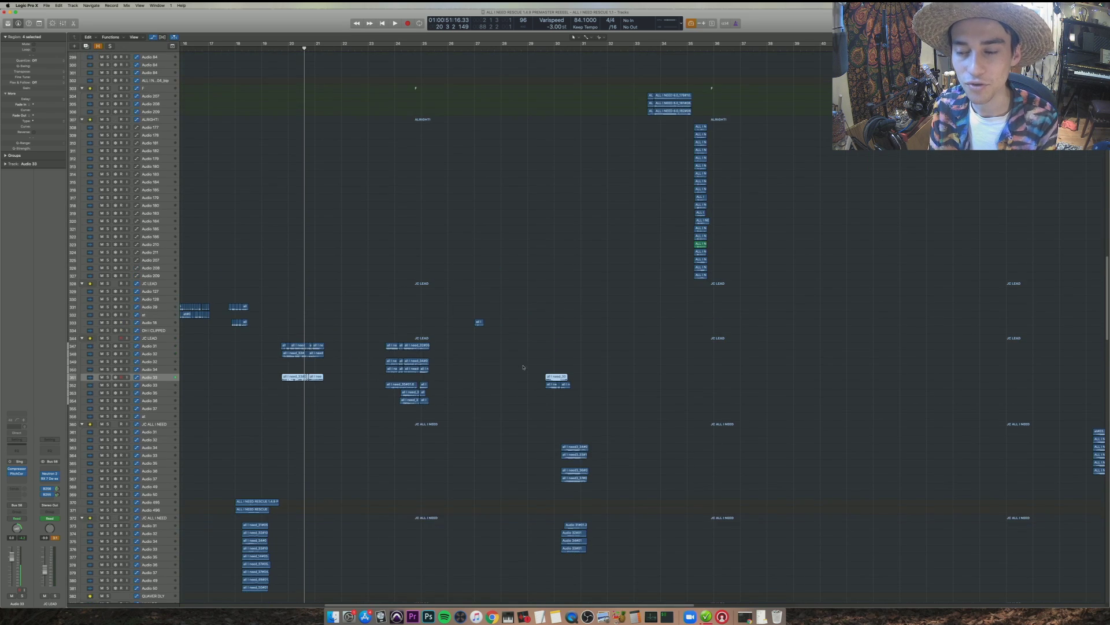
drag(793, 339, 690, 183)
key(ctrl+s)
key(shift+space)
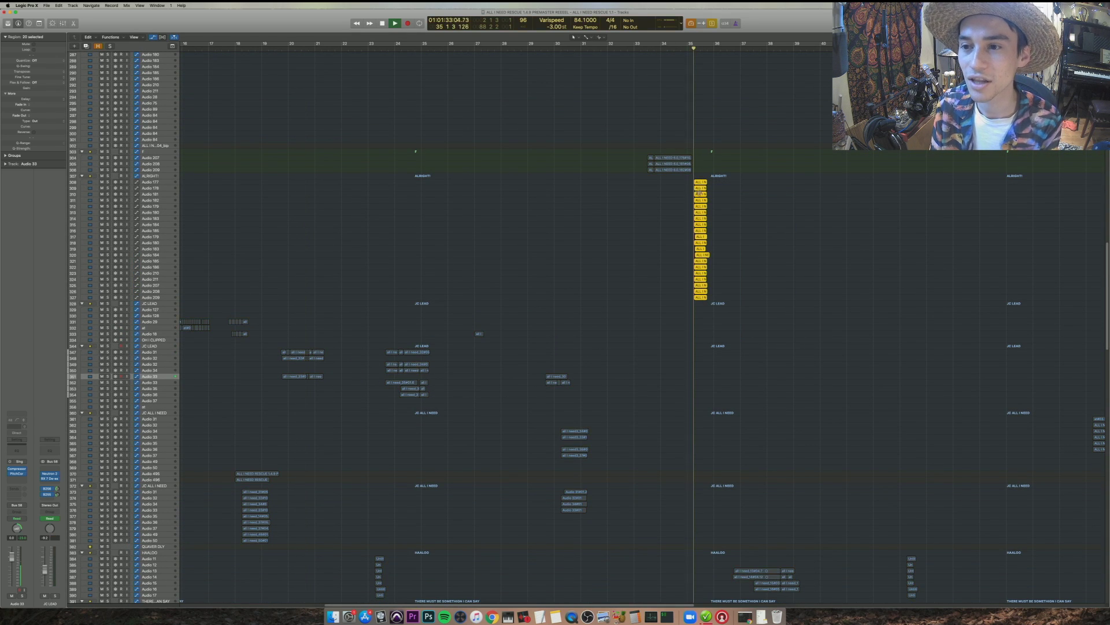
- Turn off solo mode and play the ALRIGHT! regions from bar 35 in the full mix
key(super+Down)
key(super+Down)
key(super+Down)
key(super+Right)
key(super+Right)
scroll(656, 191, up, 4)
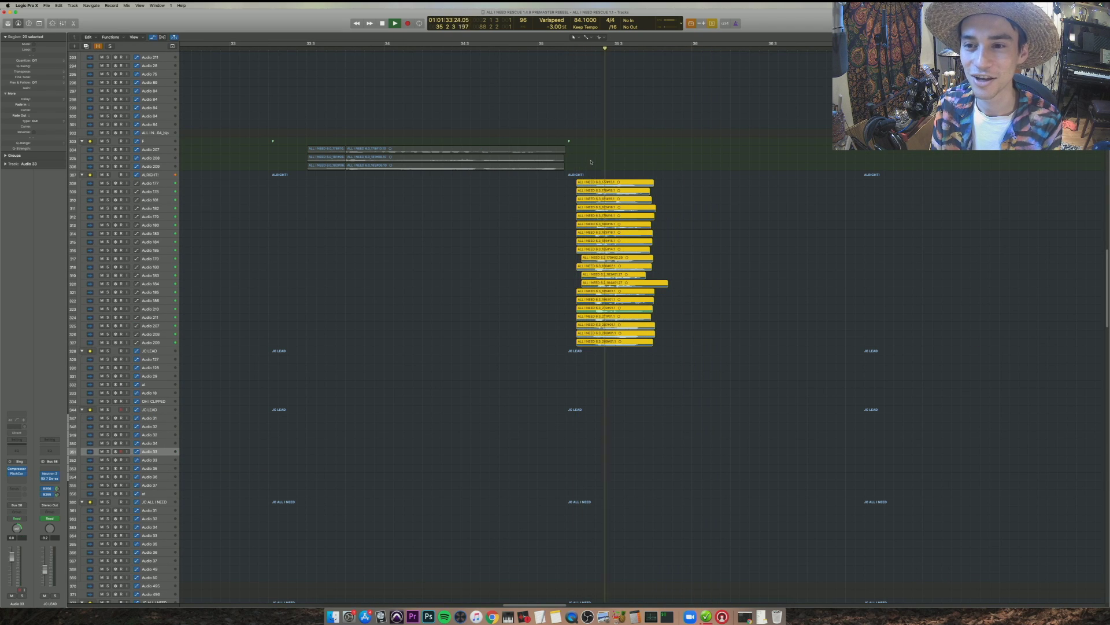
key(shift+space)
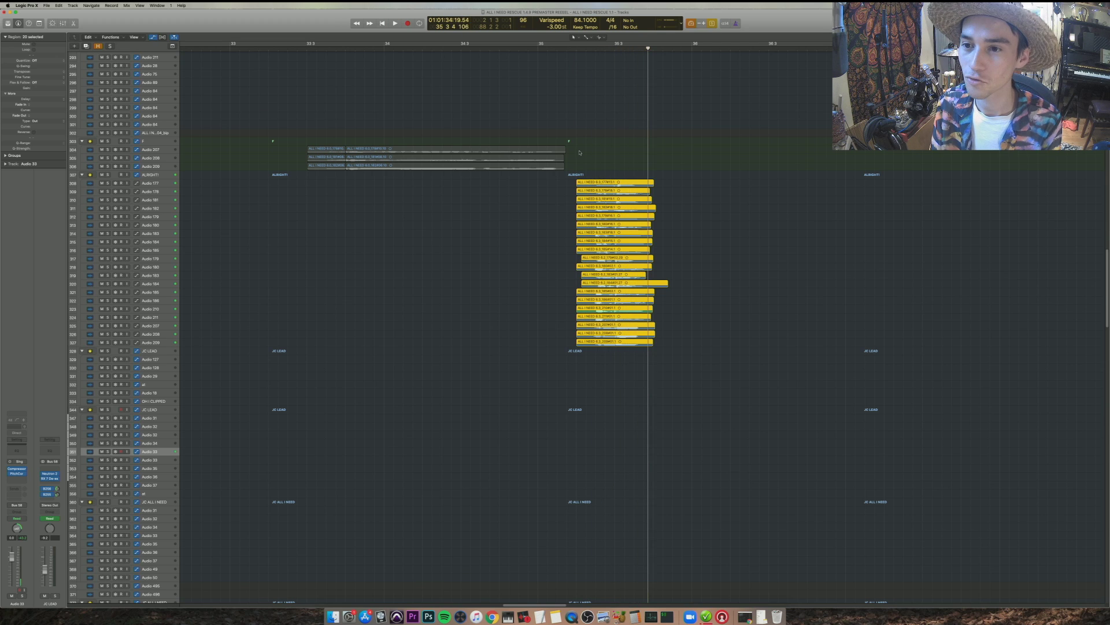
key(ctrl+s)
key(shift+space)
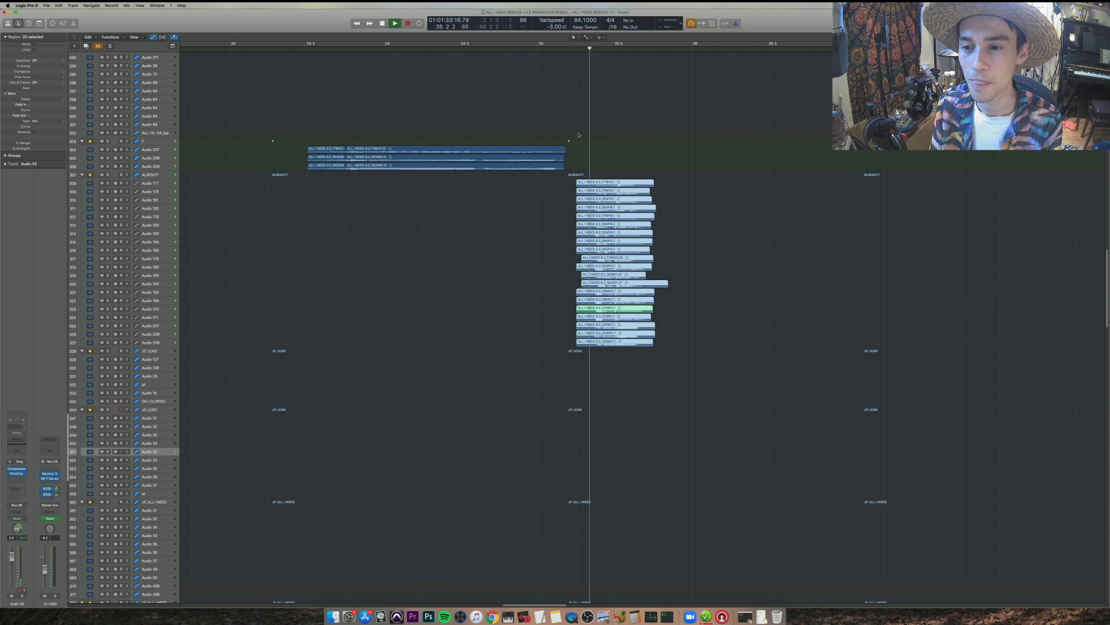
- Select the three long vocal regions in the F stack before bar 35 and play them in the full mix
drag(440, 180, 308, 117)
key(shift+Return)
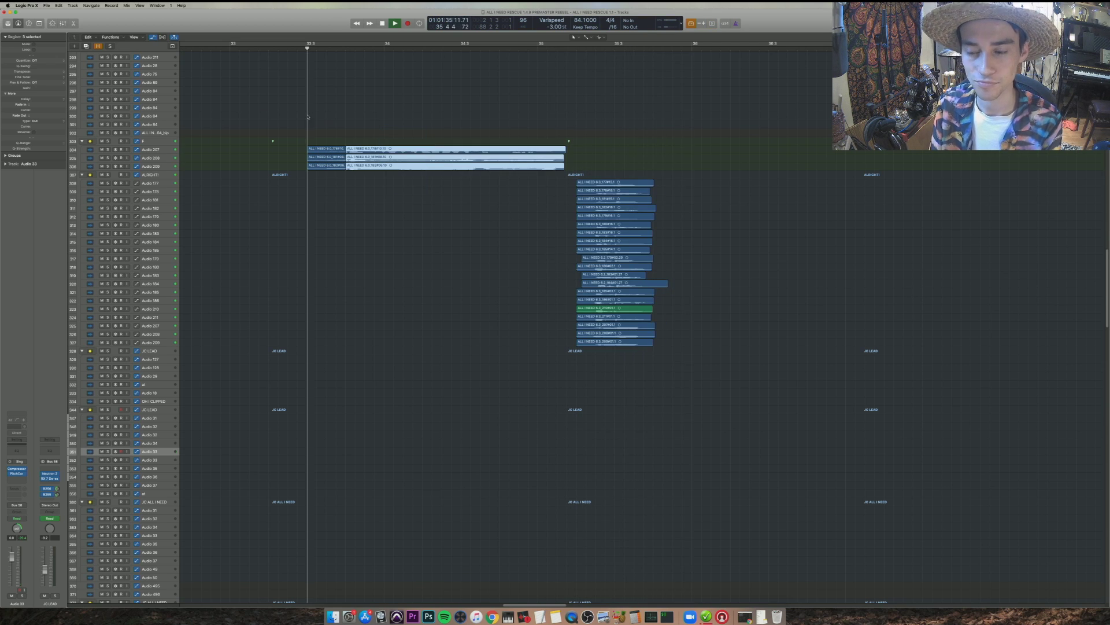
key(super+Down)
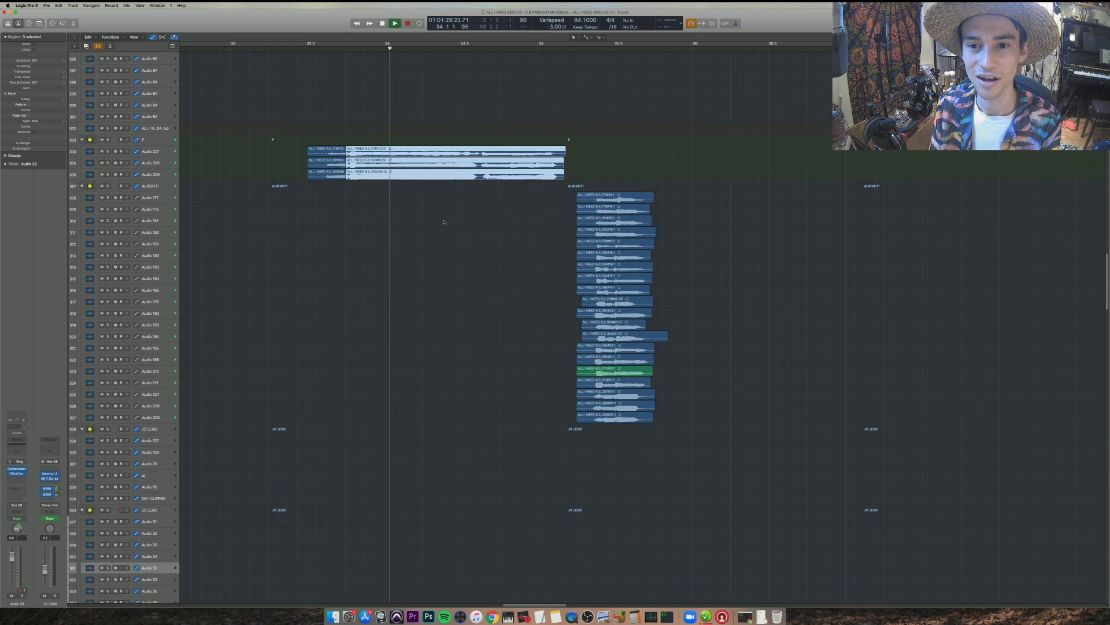
key(super+Down)
key(space)
- Select all six regions in the F stack, from about bar 33 to 35, and play them in solo
drag(438, 234, 233, 94)
key(ctrl+s)
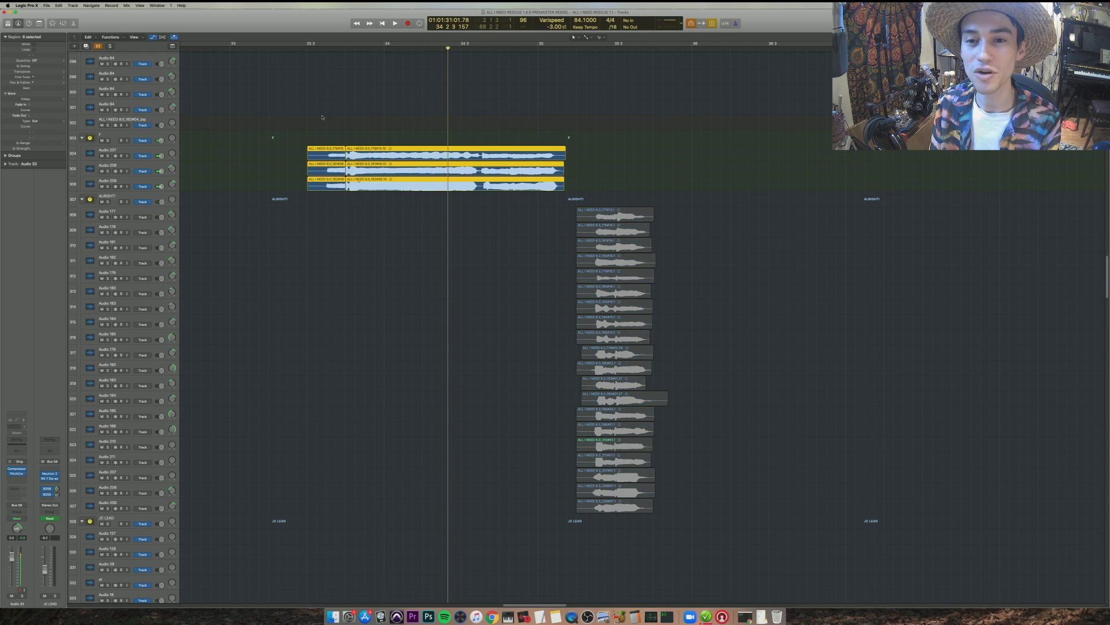
shift+click(322, 117)
key(space)
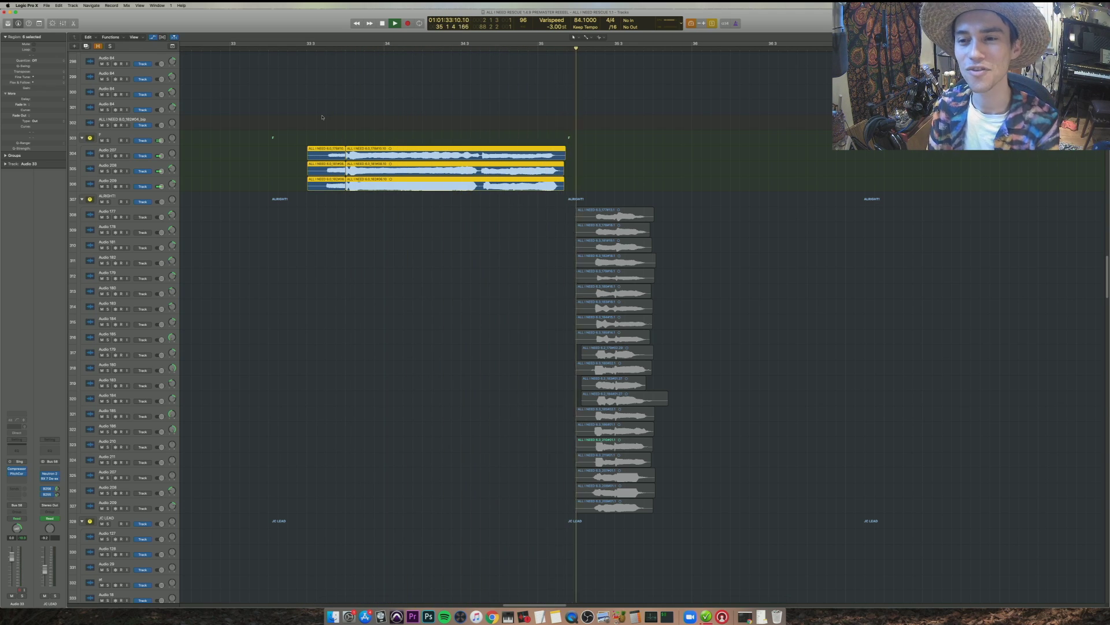
- Turn off solo mode and play the F stack passage from its start in the full mix
click(320, 129)
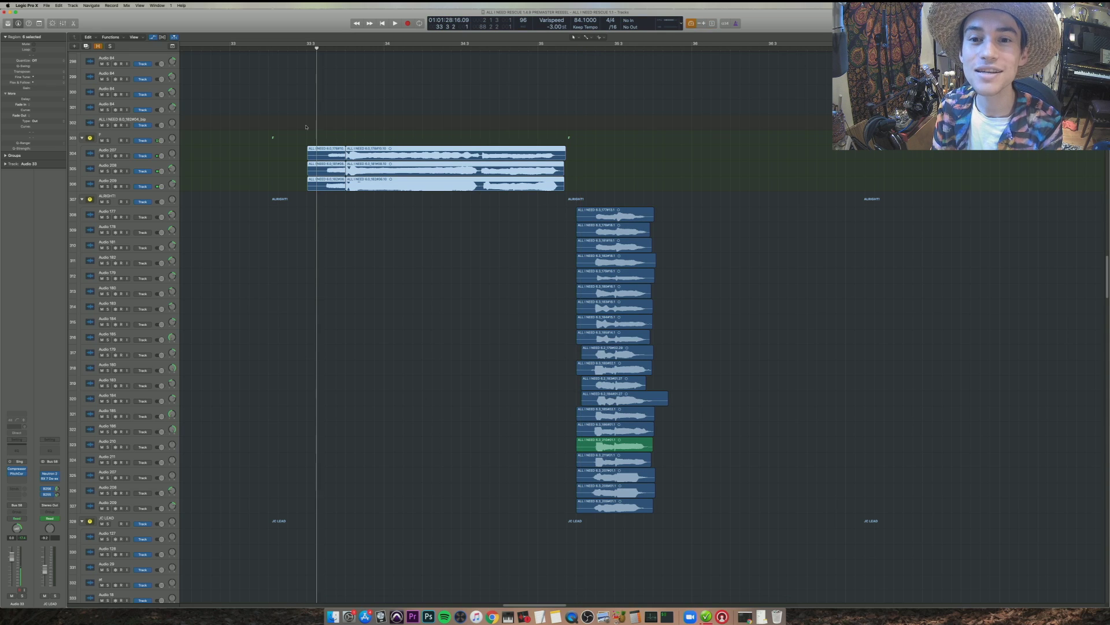
click(307, 127)
key(space)
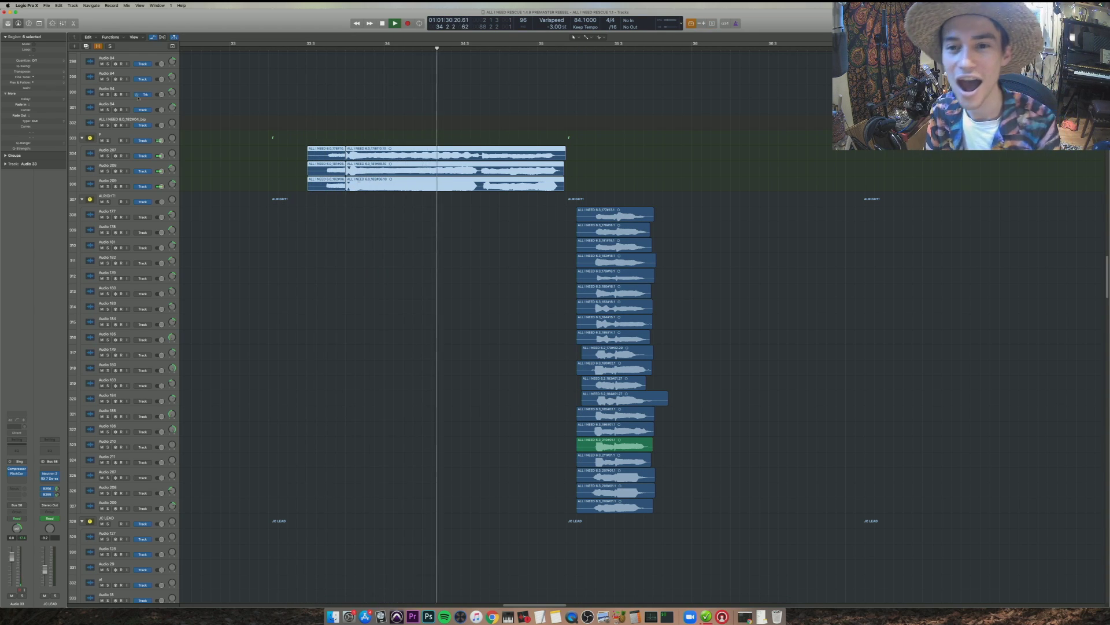
- Mute the F stack and play the mix from the start of its regions without it
key(space)
key(shift+Return)
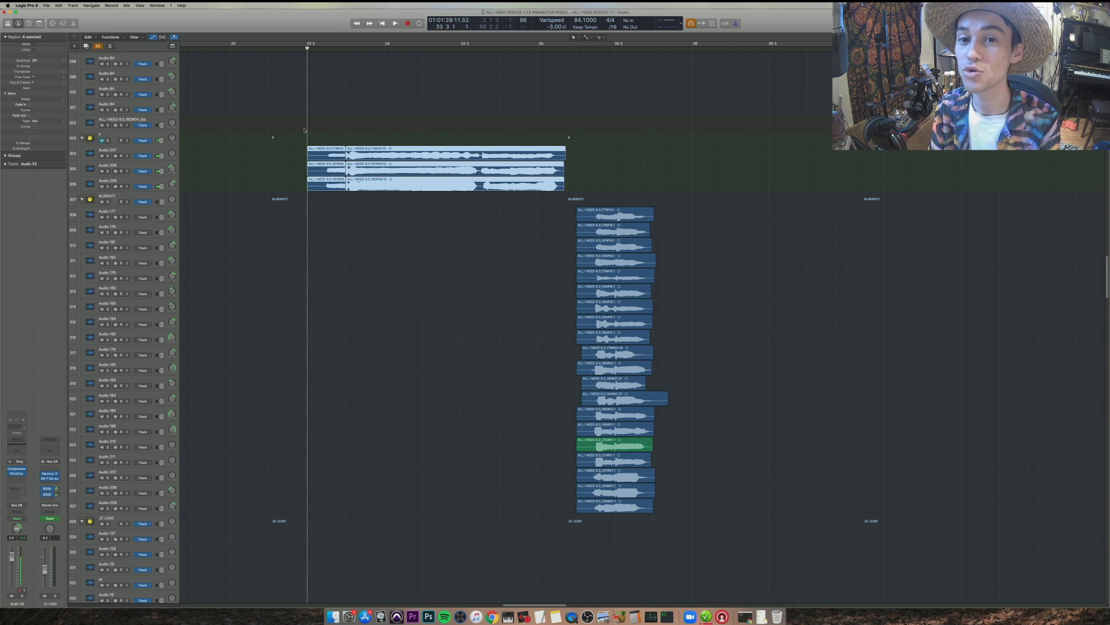
key(space)
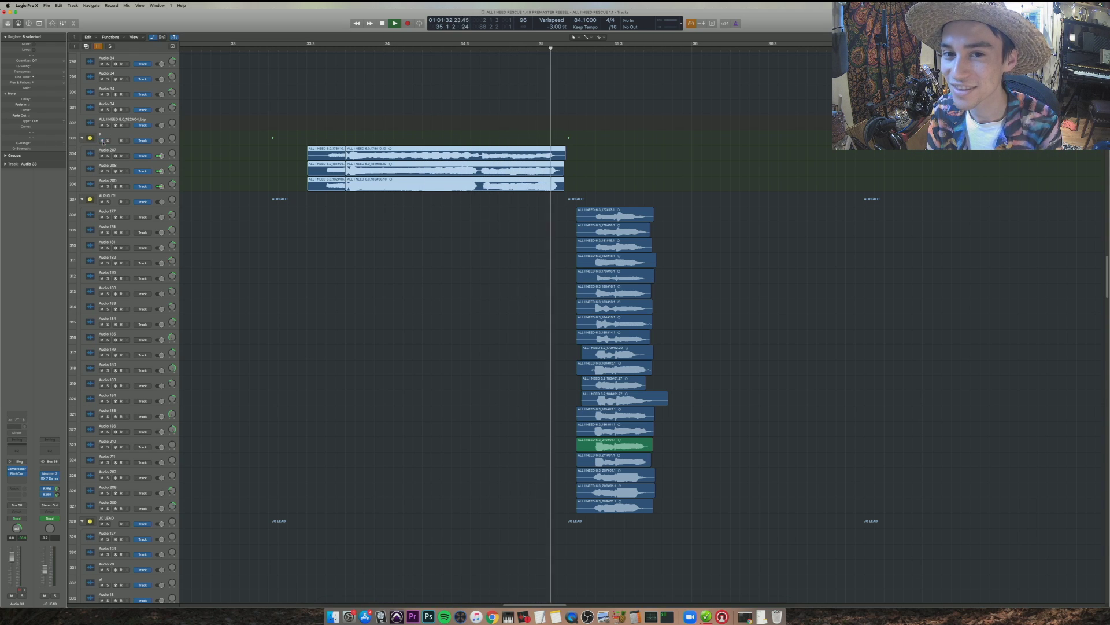
- Replay the passage from the start of the F regions with the stack unmuted, through the ALRIGHT! regions
click(302, 137)
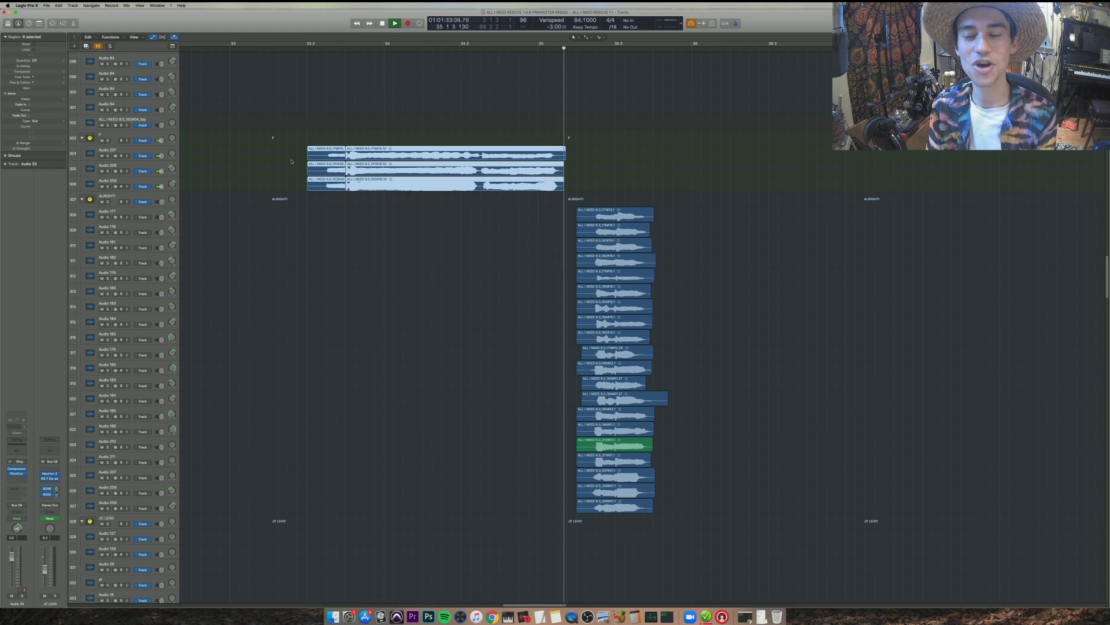
scroll(678, 306, down, 3)
scroll(679, 309, down, 2)
key(space)
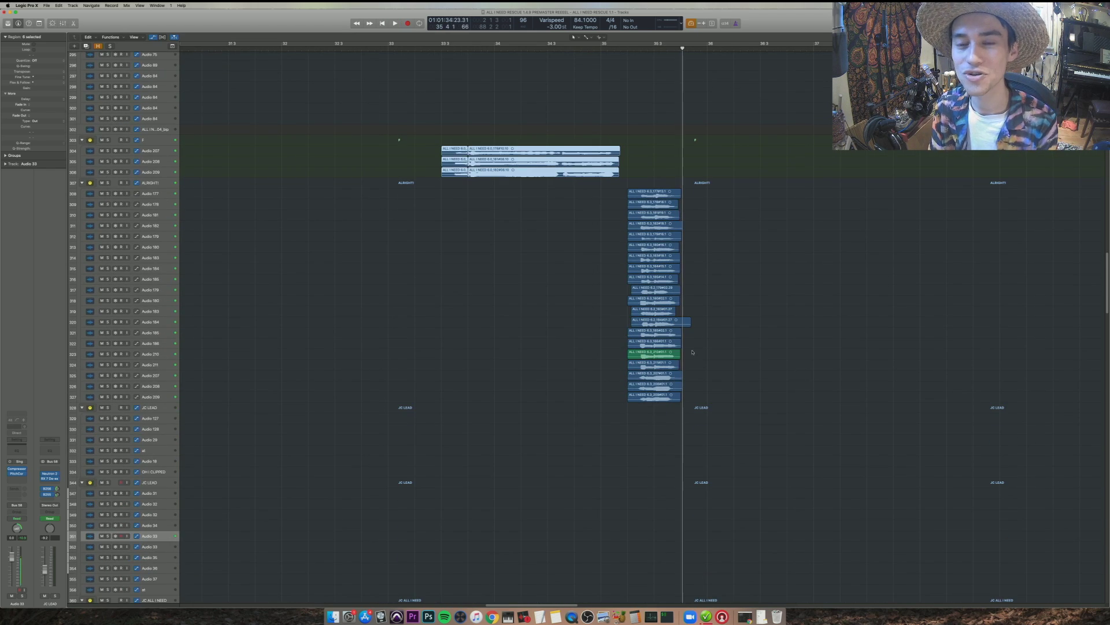
- Select the ALRIGHT! regions at bar 35 again and play them in solo
drag(736, 434, 644, 174)
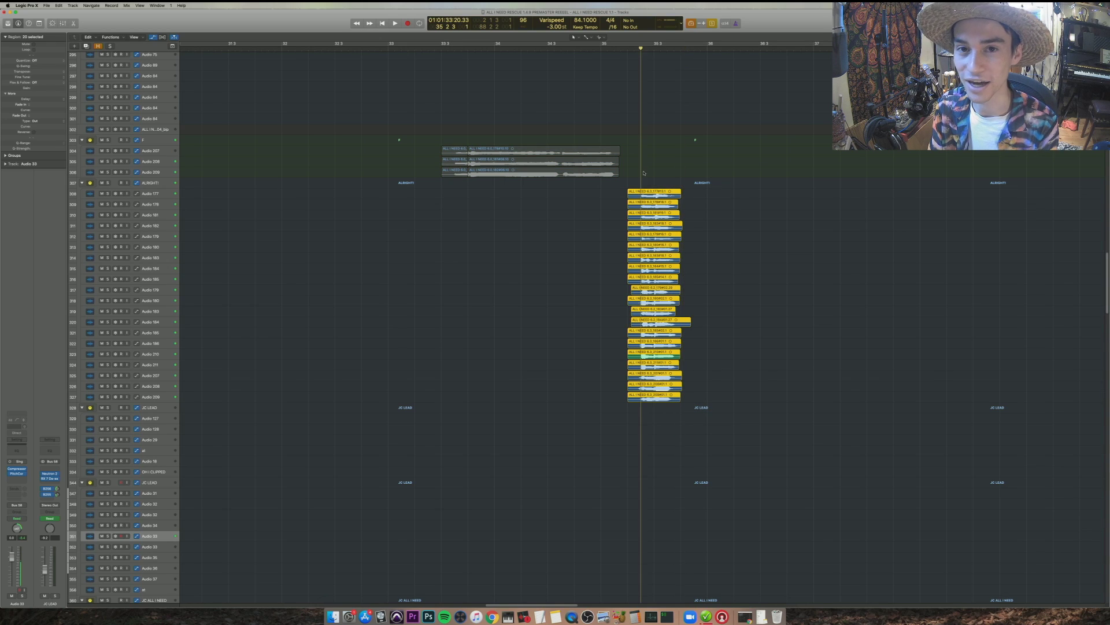
scroll(712, 263, down, 4)
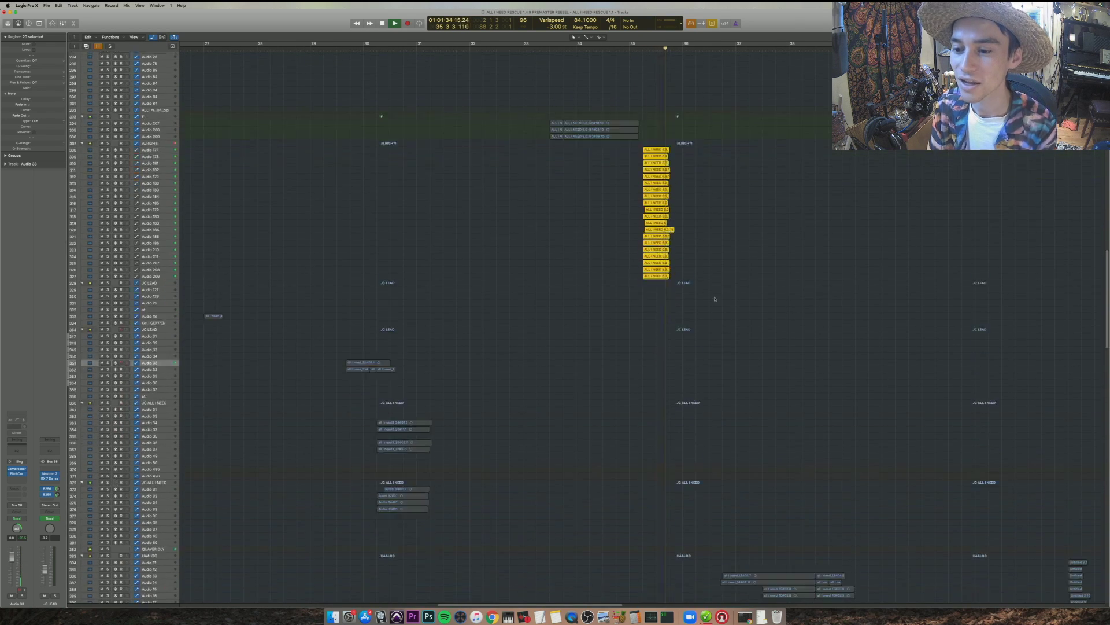
scroll(717, 300, down, 8)
key(space)
- Play the THERE MUST BE SOMETHING I CAN SAY regions at bar 35 in solo
drag(704, 483, 638, 376)
key(shift+space)
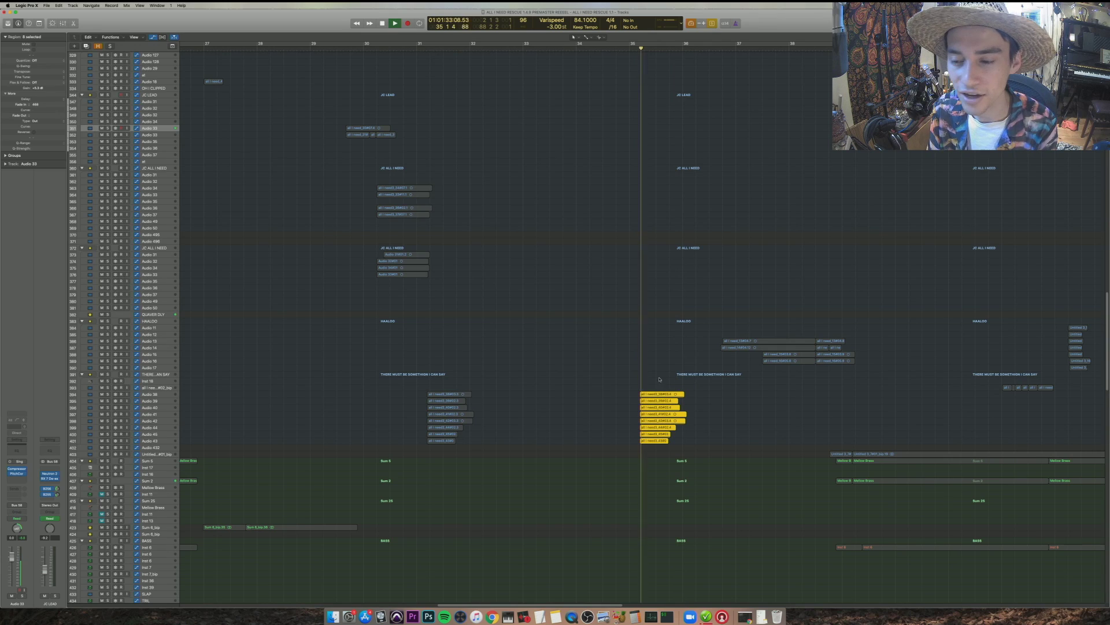
key(super+Down)
key(super+Down)
scroll(647, 422, up, 1)
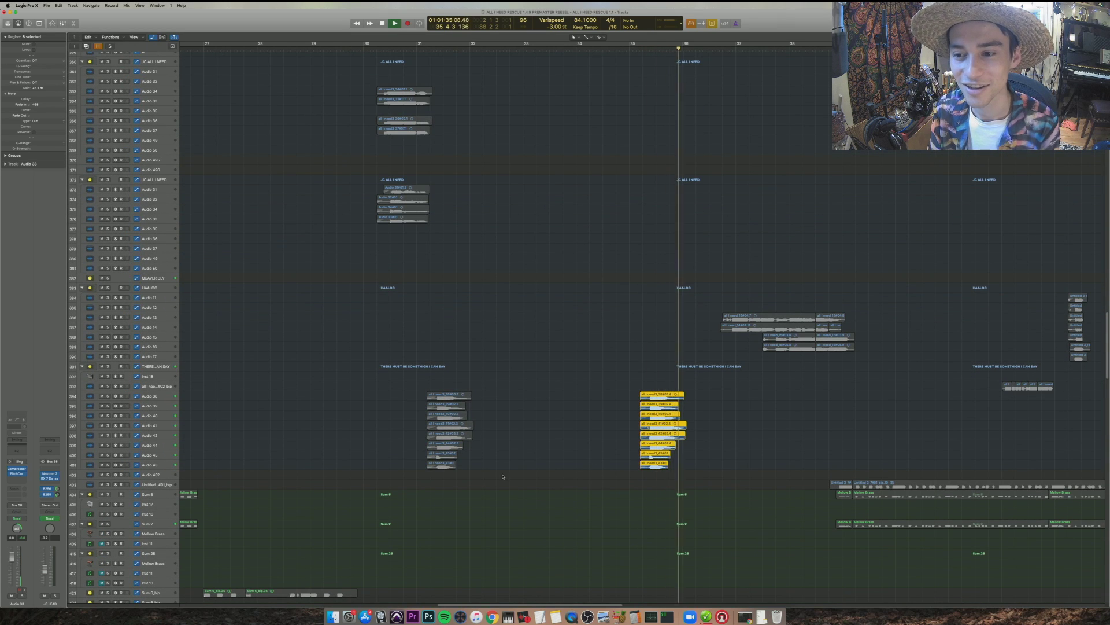
- Play the THERE MUST BE SOMETHING I CAN SAY regions around bar 31 in solo, and replay them in the mix
drag(509, 477, 435, 389)
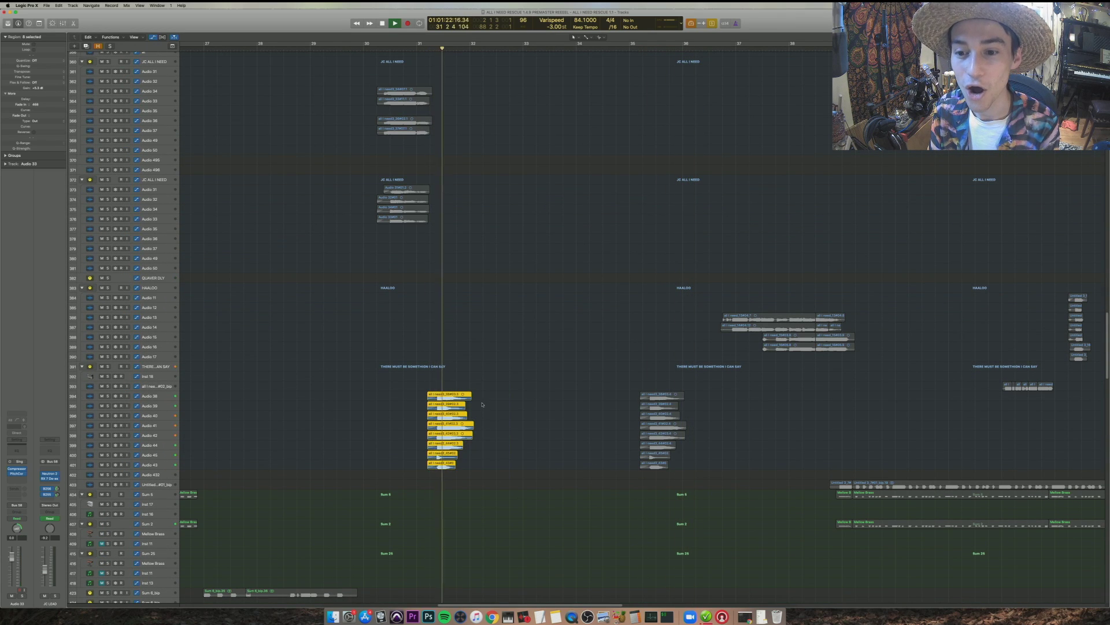
key(space)
key(ctrl+s)
key(shift+space)
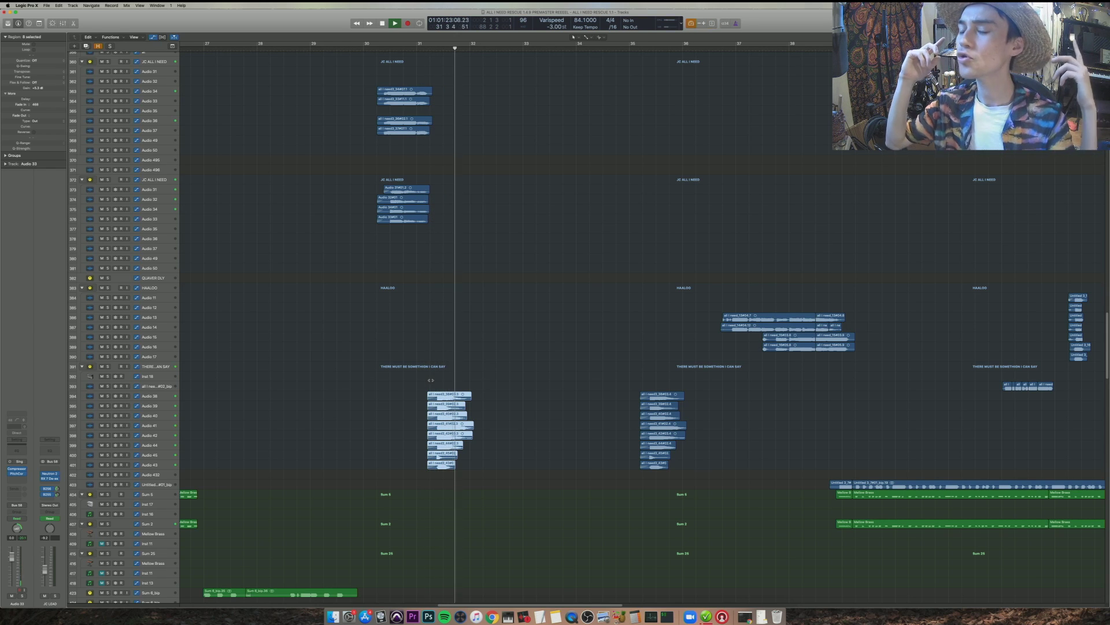
- Go down to the KICK, HIGH STUFF and SNARE drum stacks during playback and stop the song there
scroll(465, 394, down, 10)
scroll(465, 394, down, 20)
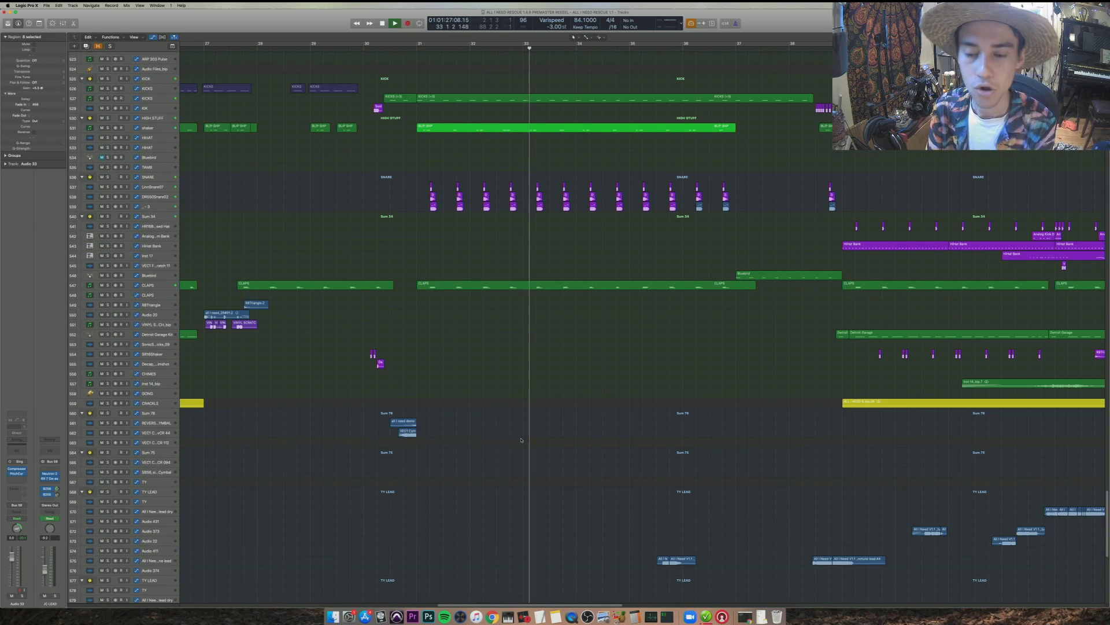
scroll(522, 440, down, 10)
scroll(530, 433, up, 14)
key(space)
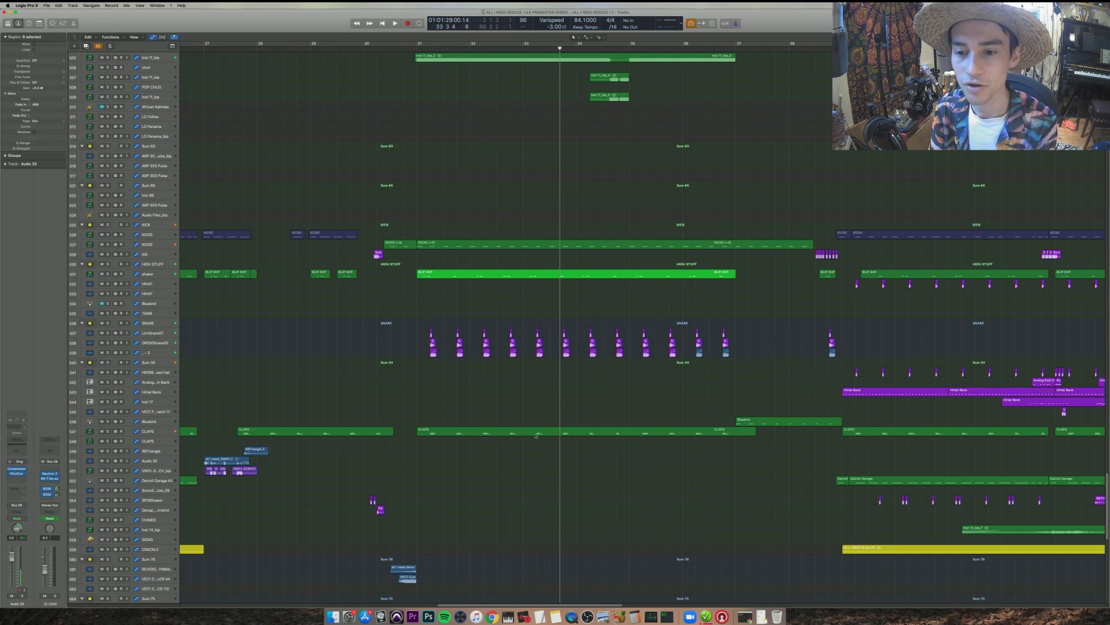
scroll(513, 446, down, 10)
scroll(536, 473, up, 10)
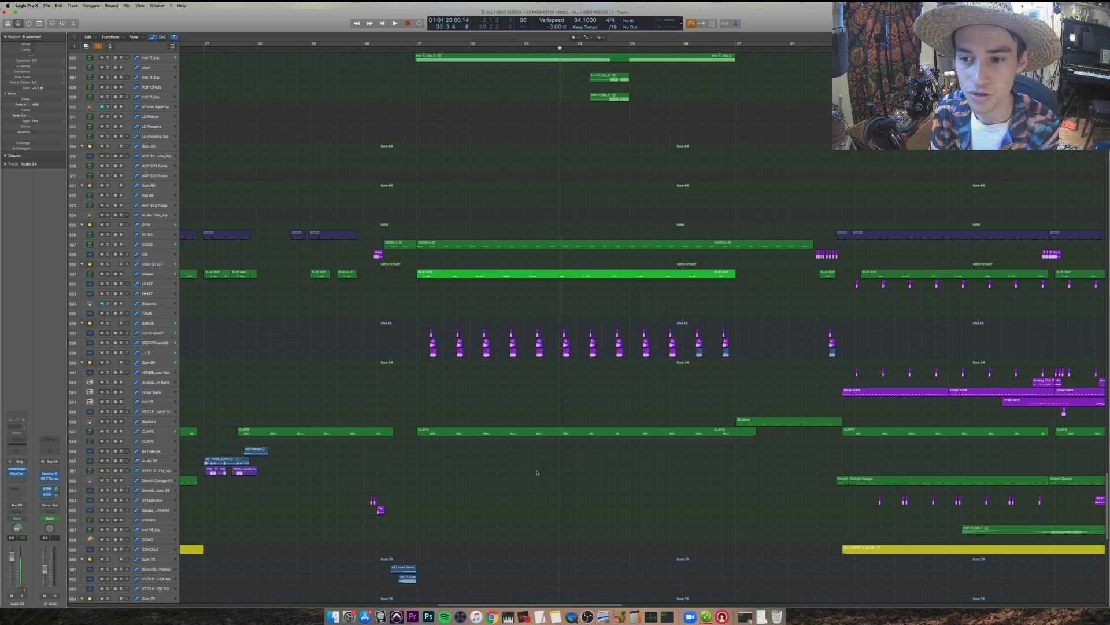
- Select the CLAPS, snare and shaker regions from bar 31 one after another
click(480, 431)
click(433, 344)
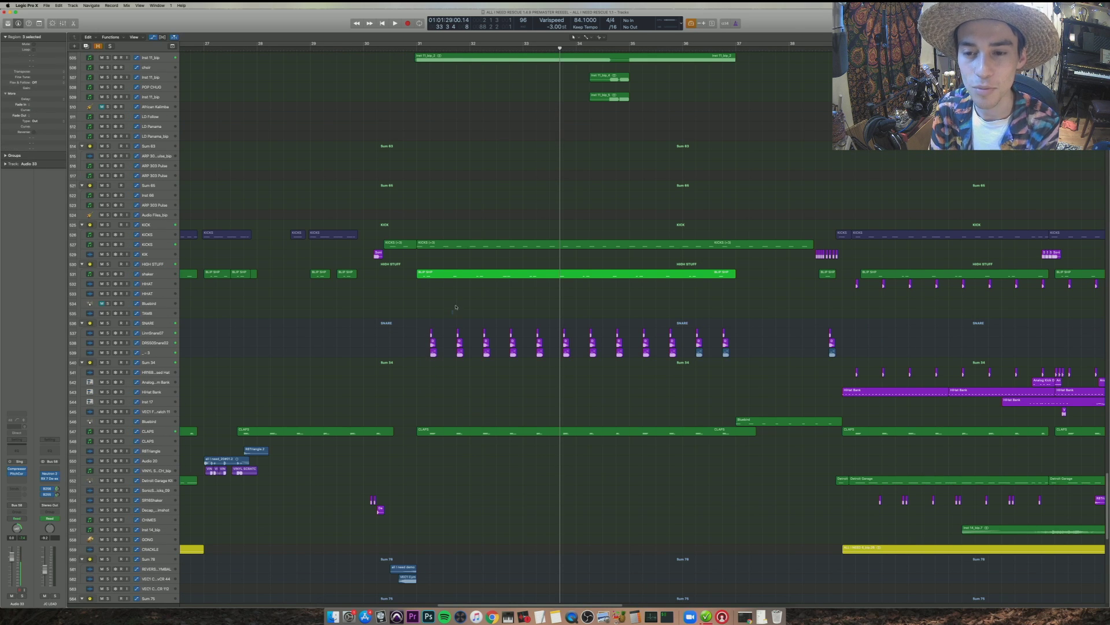
click(464, 272)
- Select the Inst 11_bip_2 region starting at bar 31, keeping it in place, and go up to the TRILLIANT bass regions
scroll(464, 272, up, 10)
click(474, 219)
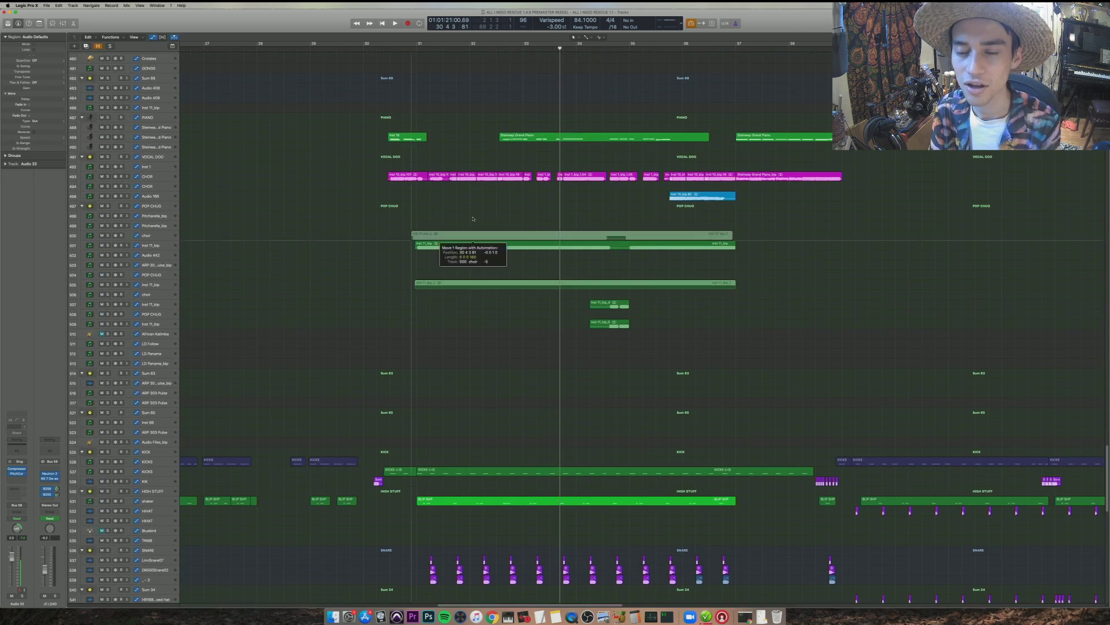
drag(475, 223, 479, 292)
scroll(472, 362, up, 7)
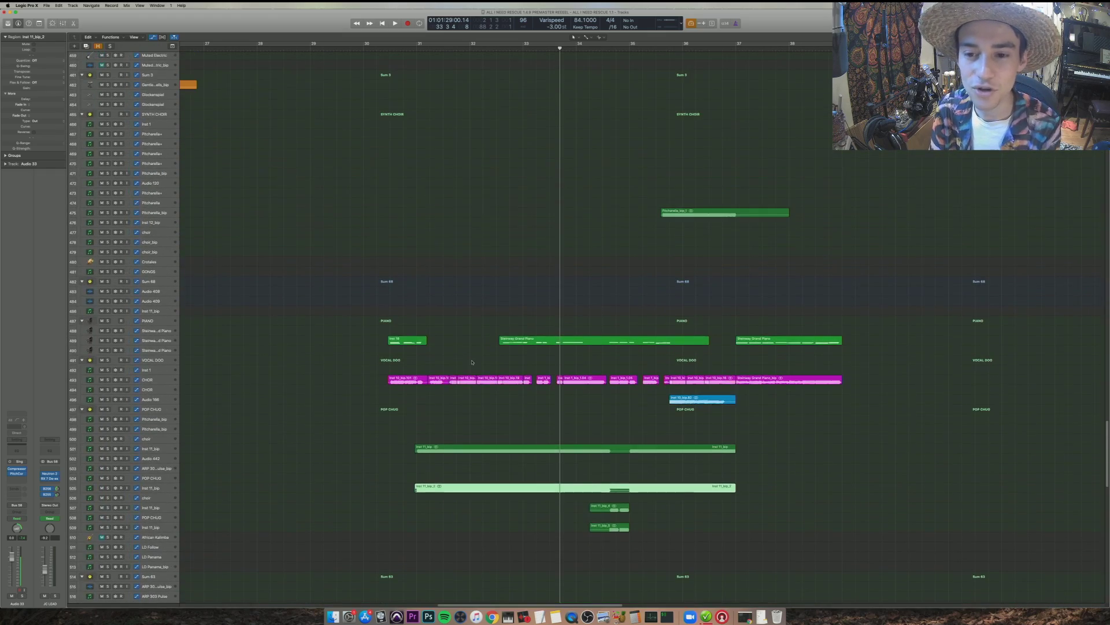
scroll(411, 398, up, 20)
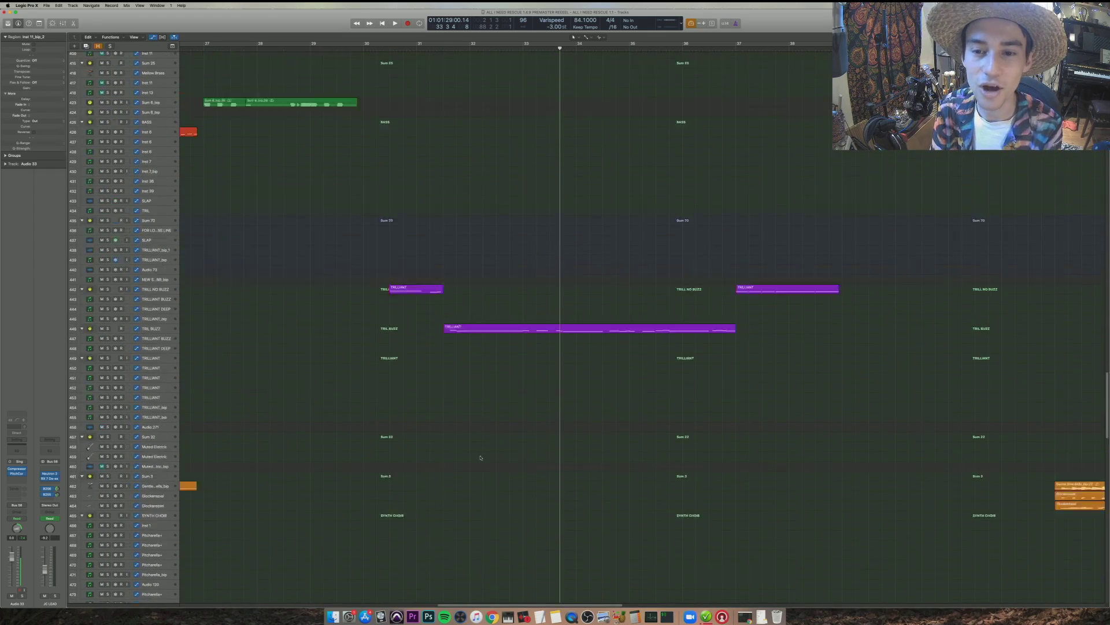
- Go up to the CLEAN CHORUS BGV stack, expand it, select its regions from bar 31 to 35 and play them in solo
scroll(483, 456, up, 6)
scroll(484, 455, up, 20)
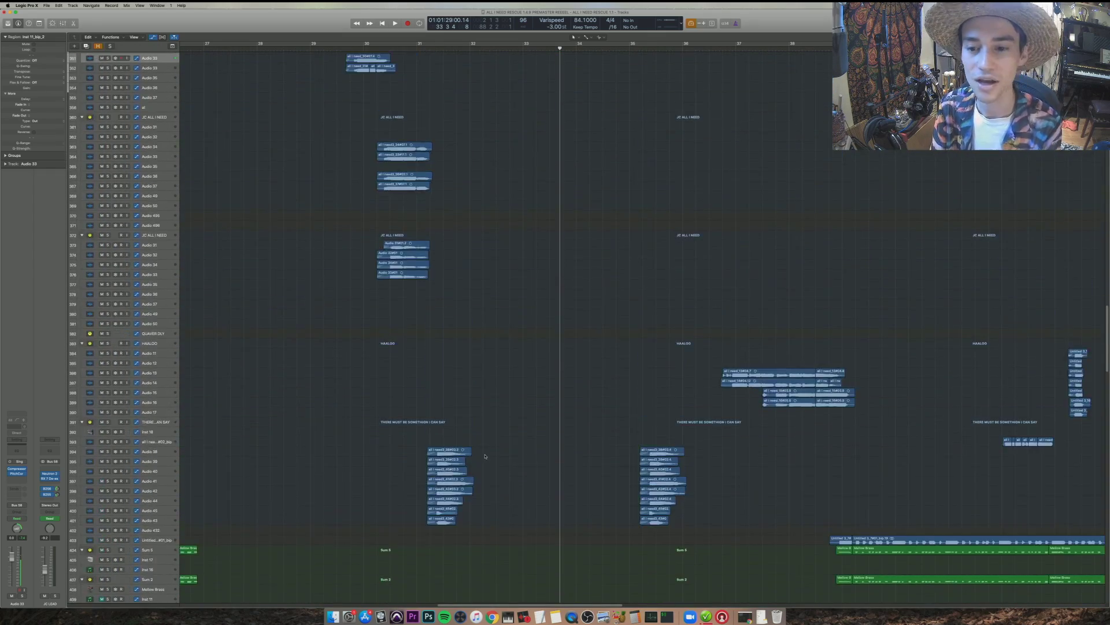
scroll(497, 455, up, 20)
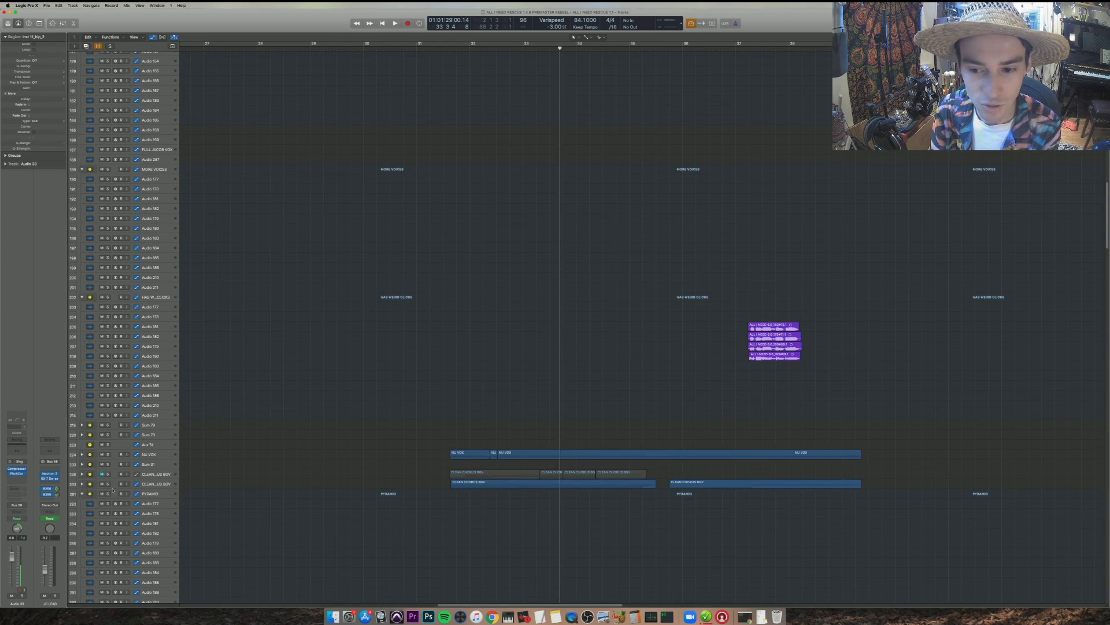
click(82, 484)
scroll(439, 506, down, 5)
drag(428, 503, 658, 404)
key(ctrl+s)
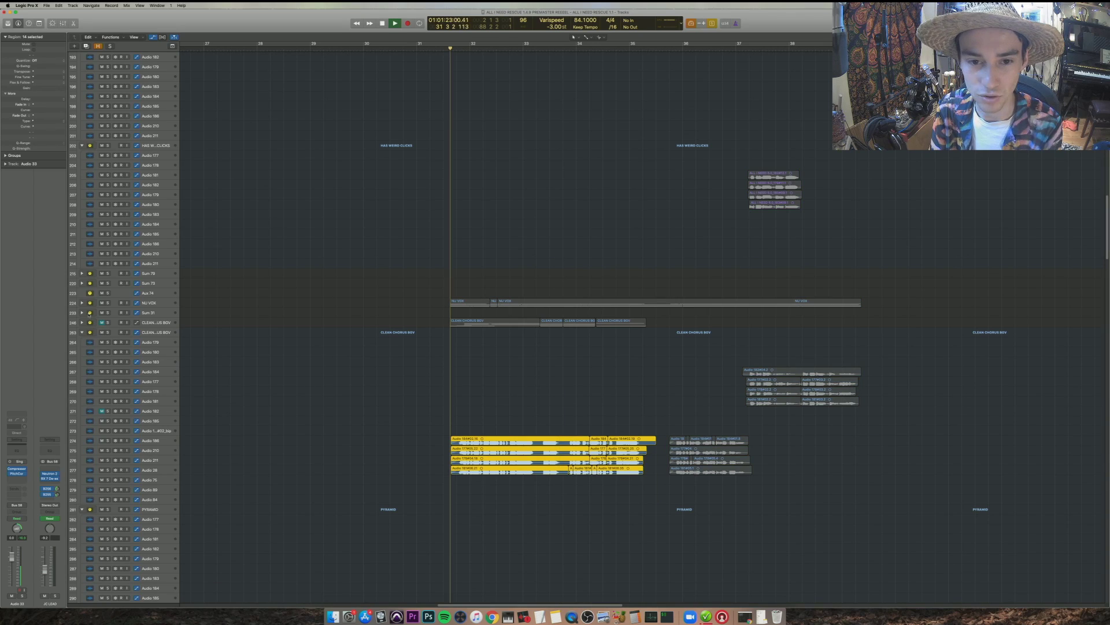
- Expand the NU VOX stack while the CLEAN CHORUS BGV regions play, and stop playback
click(82, 302)
scroll(424, 398, down, 3)
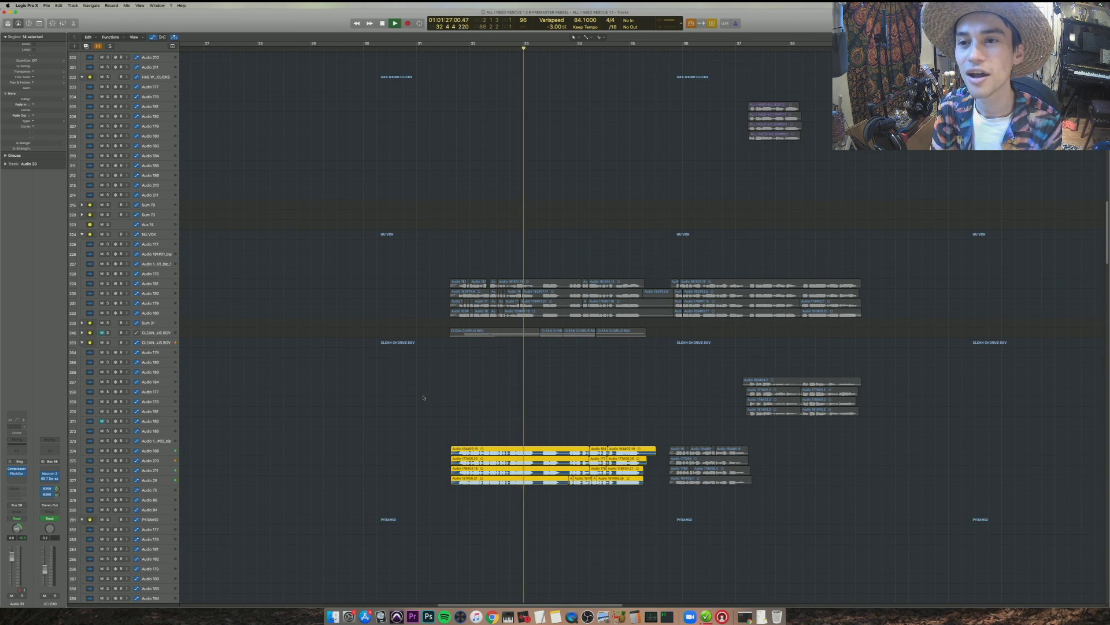
key(space)
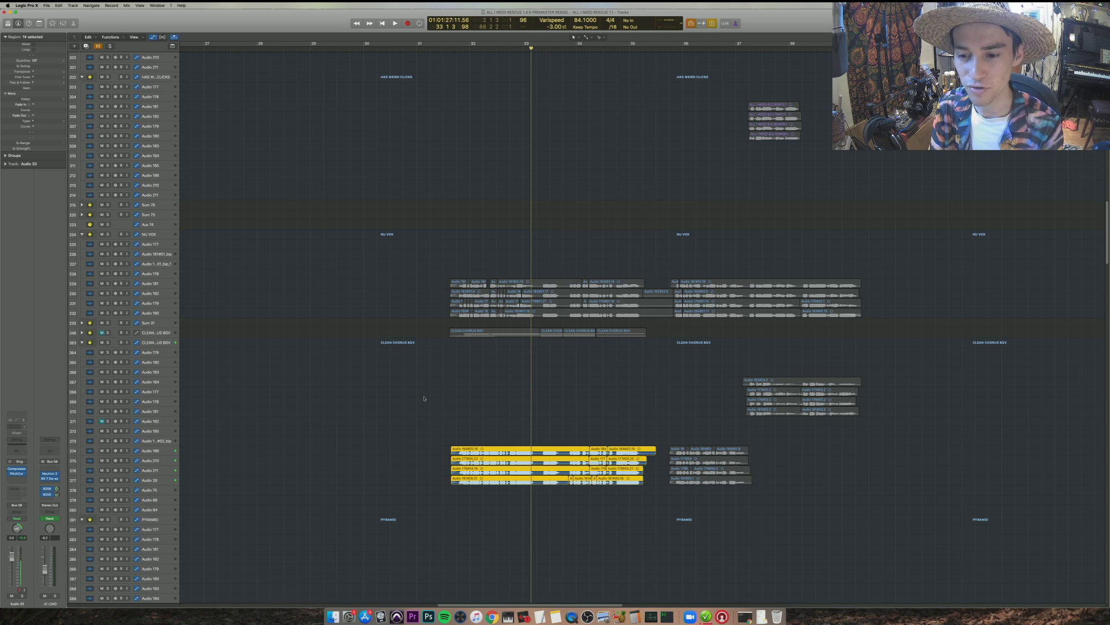
- Replay the selected CLEAN CHORUS BGV regions in solo from around bar 31, stopping between passes
click(457, 433)
key(space)
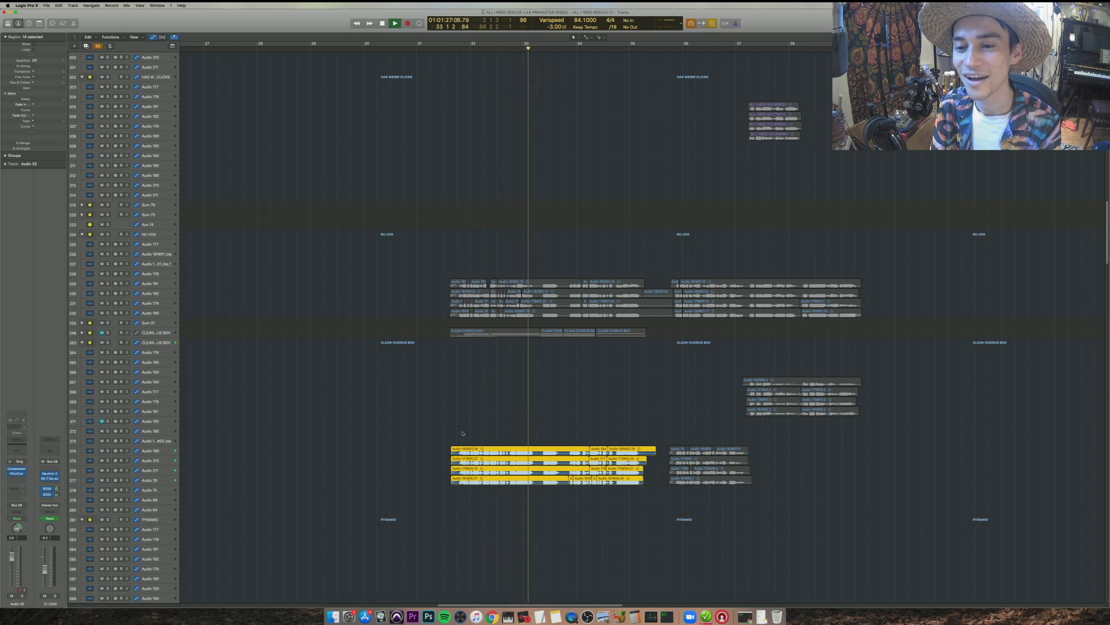
shift+click(460, 431)
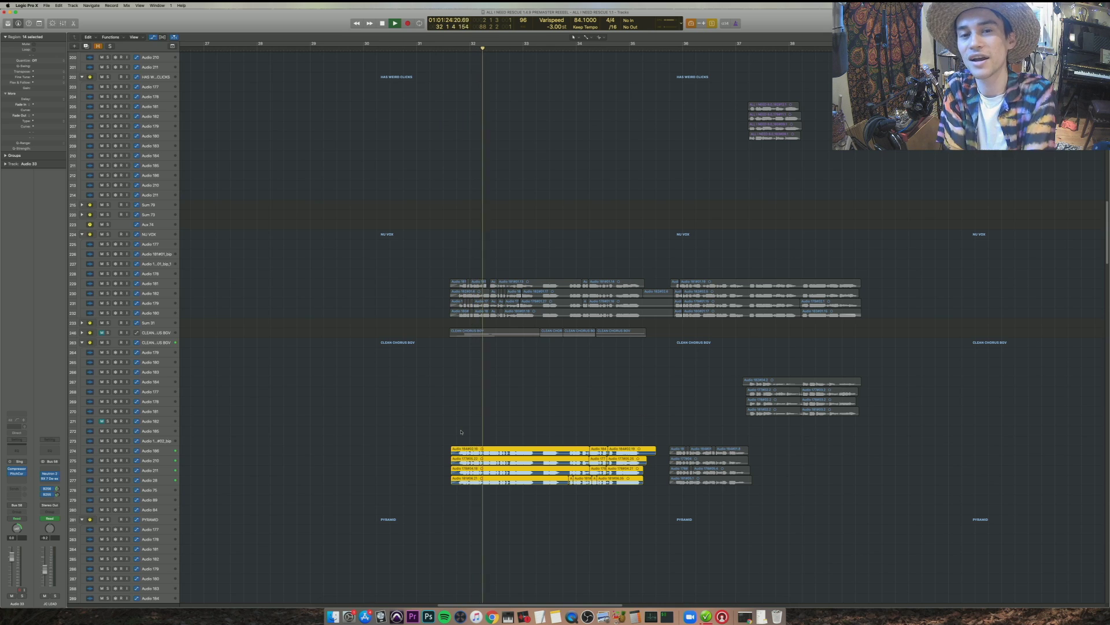
scroll(485, 426, up, 5)
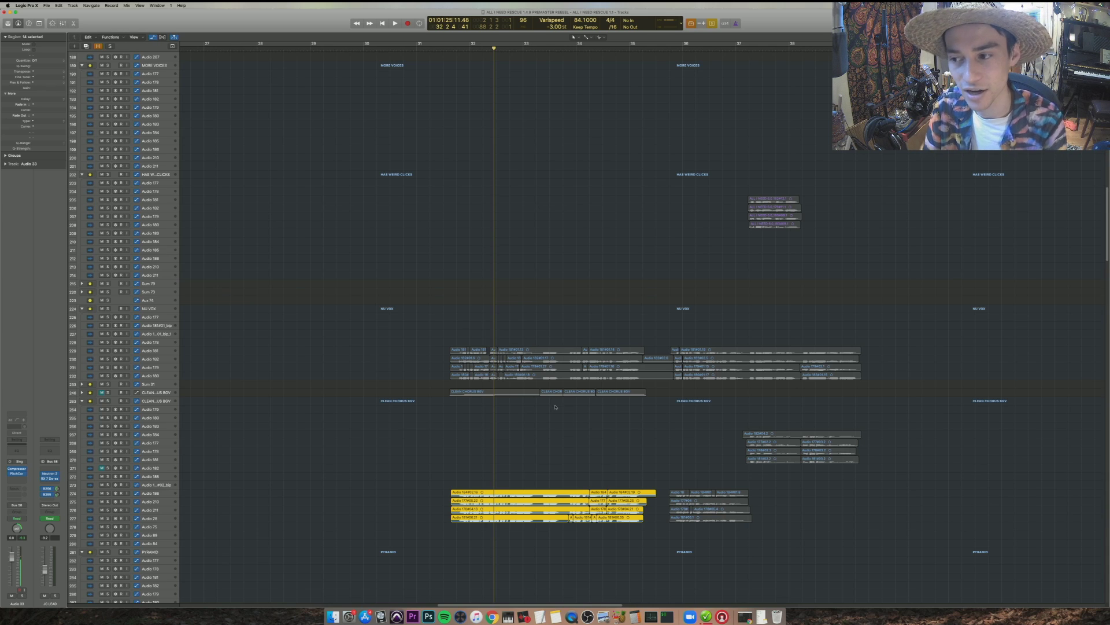
scroll(553, 406, down, 5)
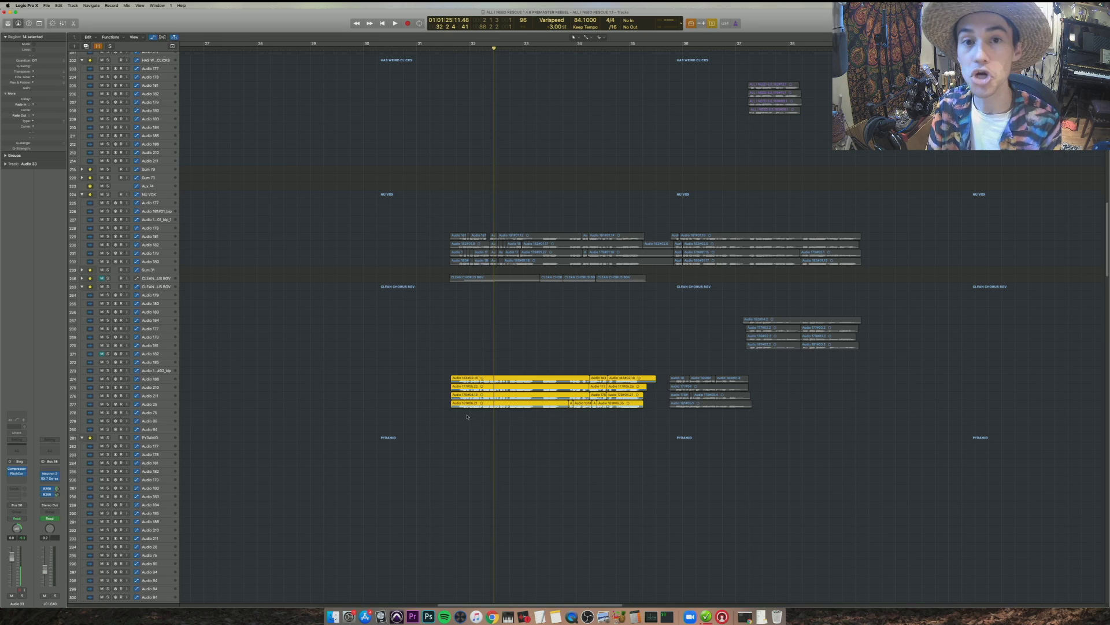
key(shift+space)
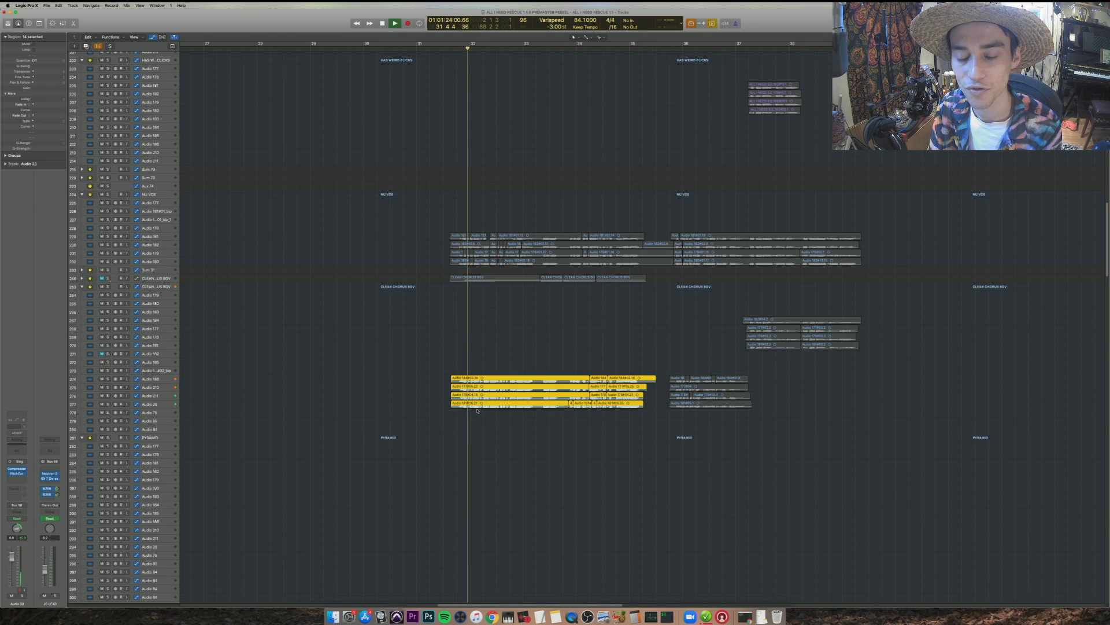
key(space)
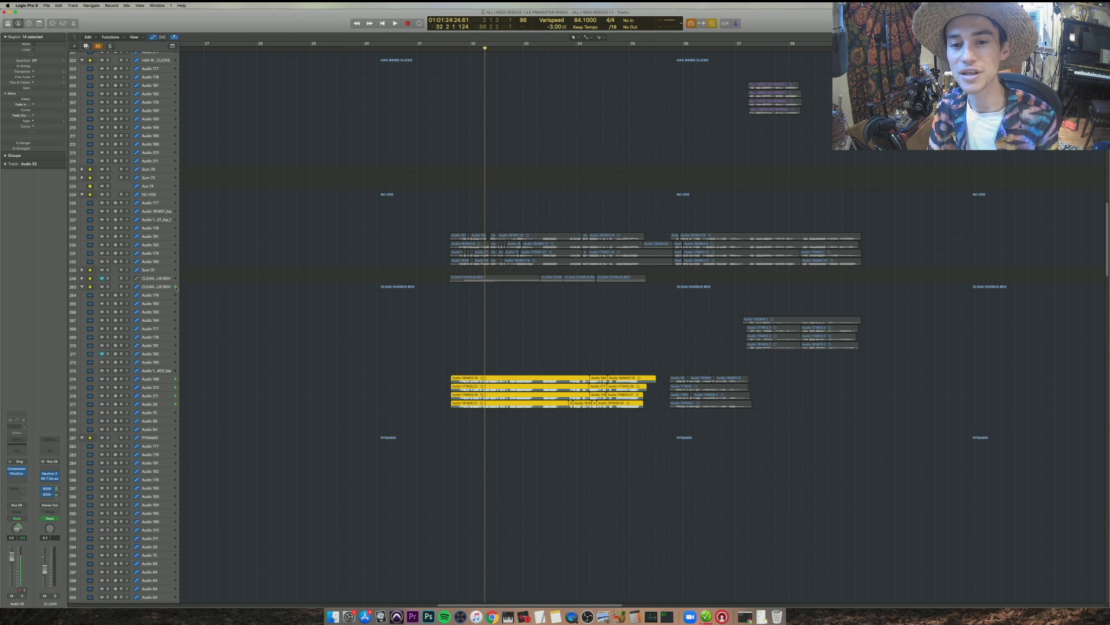
- Open the Neutron 3 plug-in of the CLEAN CHORUS BGV track and place its window over the arrangement, below the NU VOX regions
click(177, 288)
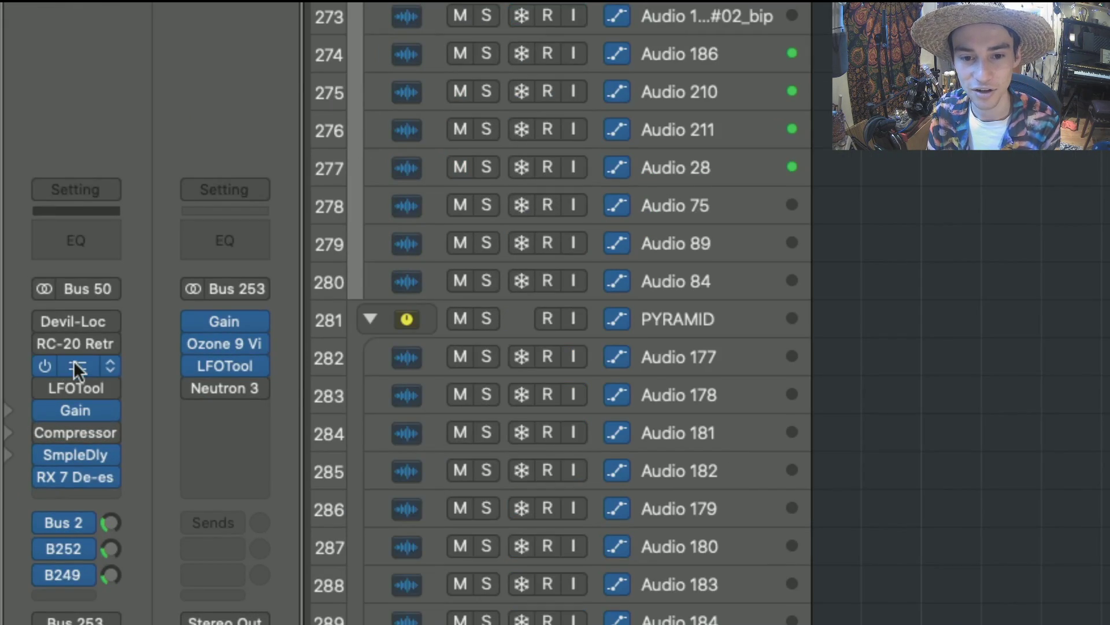
click(75, 364)
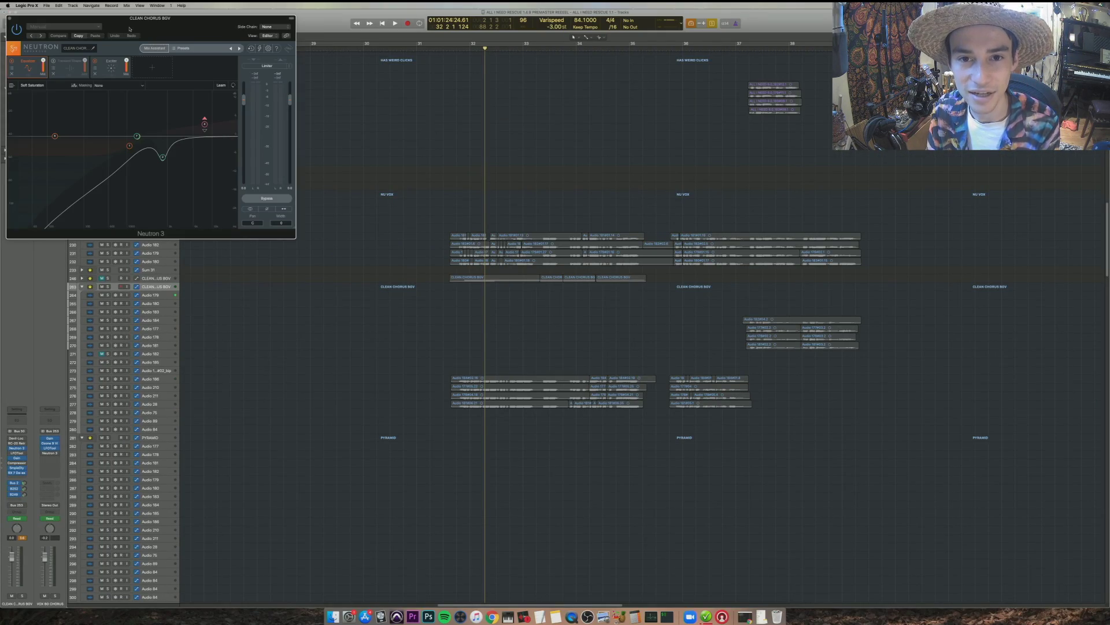
drag(129, 29, 411, 319)
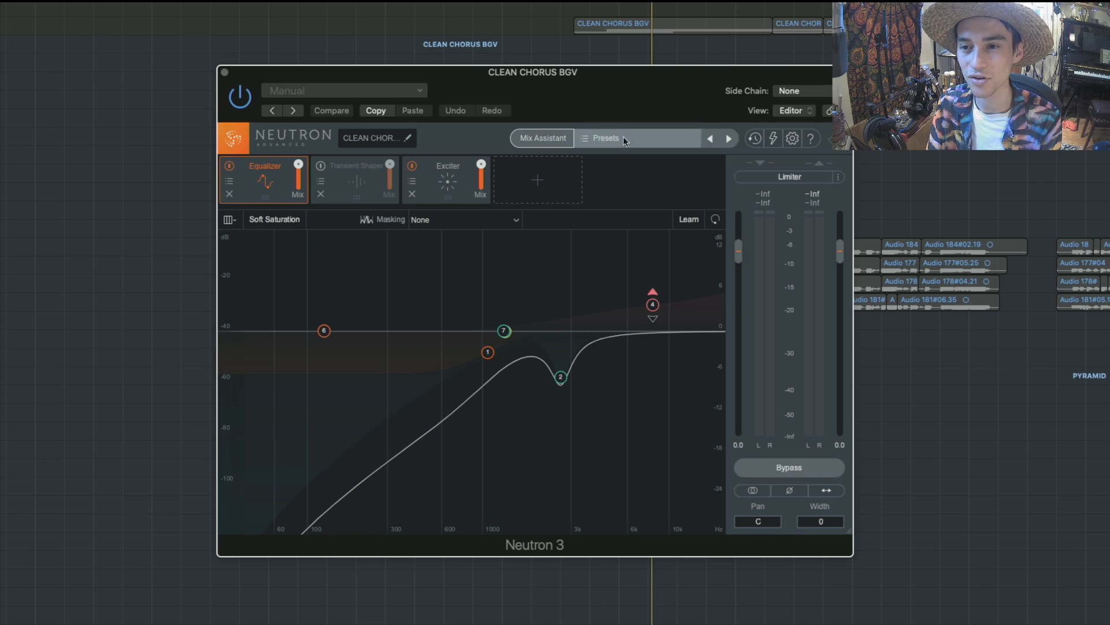
- Reselect the CLEAN CHORUS BGV regions and play them in solo with the Neutron 3 equalizer in view
drag(979, 368, 476, 205)
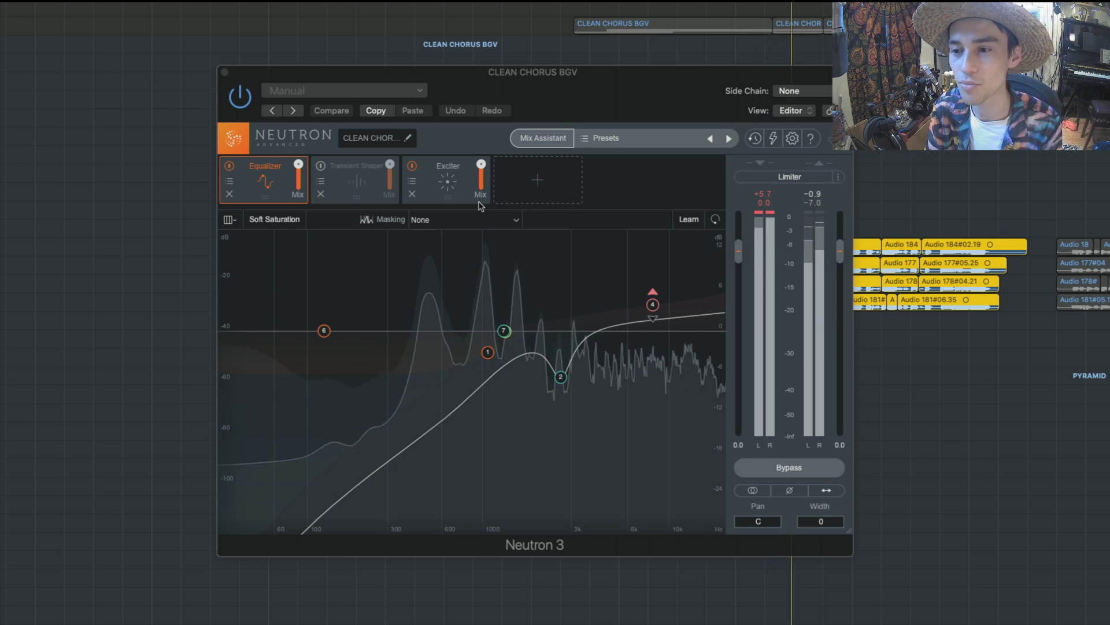
key(space)
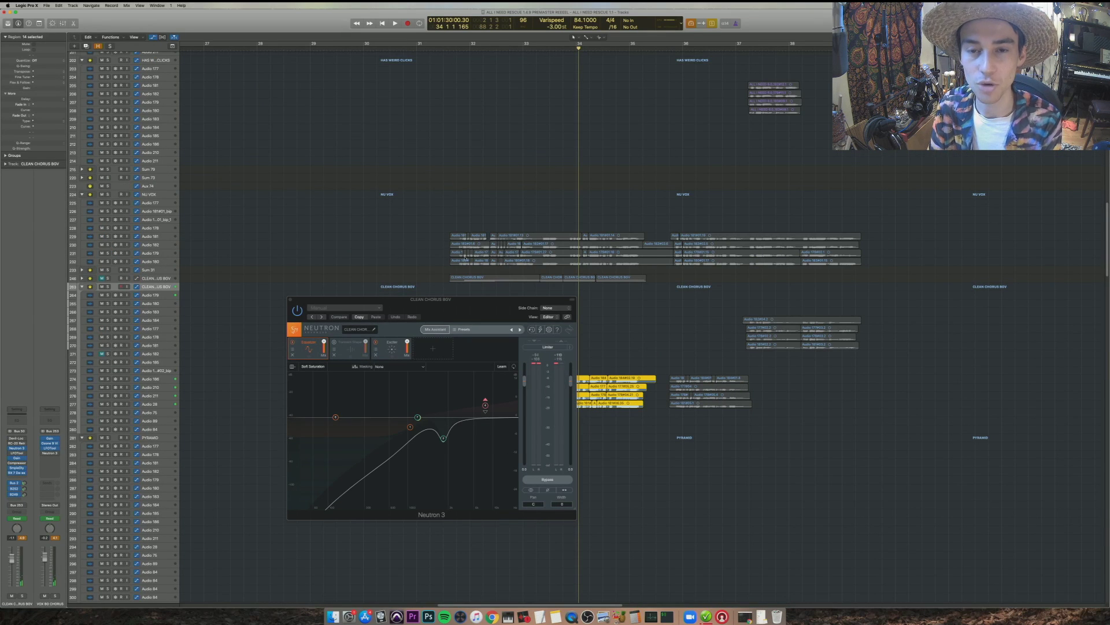
key(space)
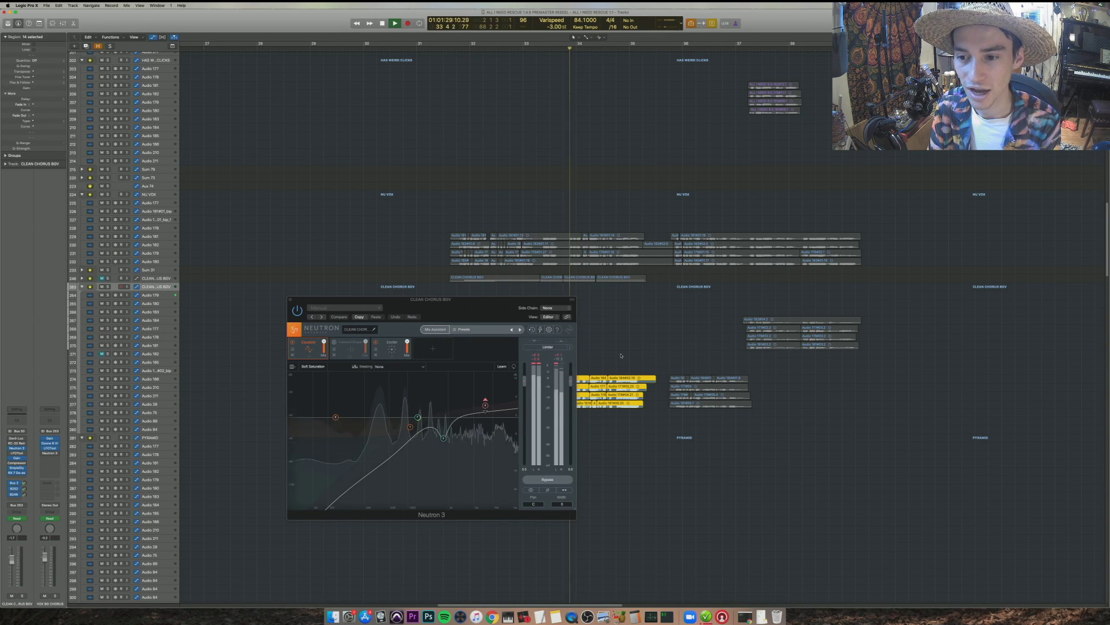
key(space)
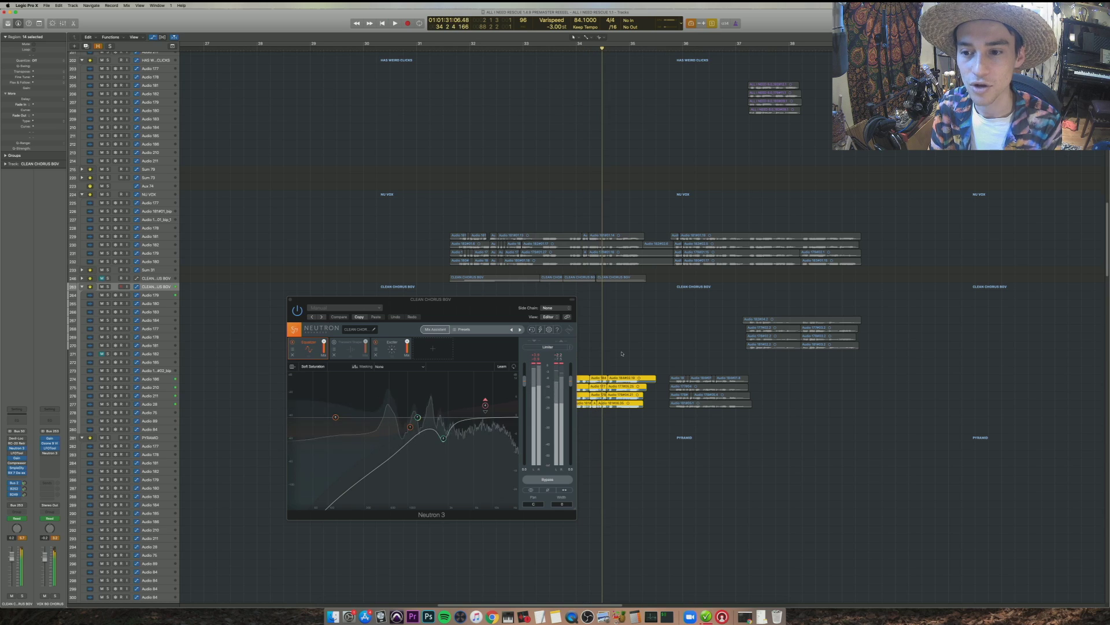
- Select the muted CLEAN CHORUS BGV regions above the stack, and then play the NU VOX regions from bar 31 in solo
drag(429, 275, 635, 287)
click(143, 280)
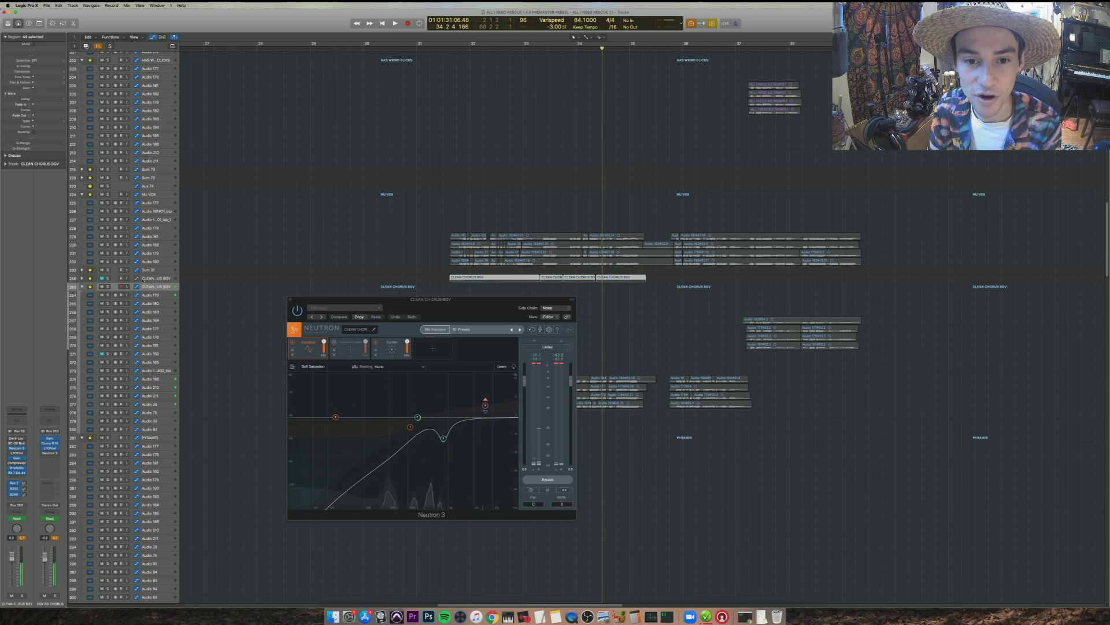
drag(417, 219, 651, 272)
key(space)
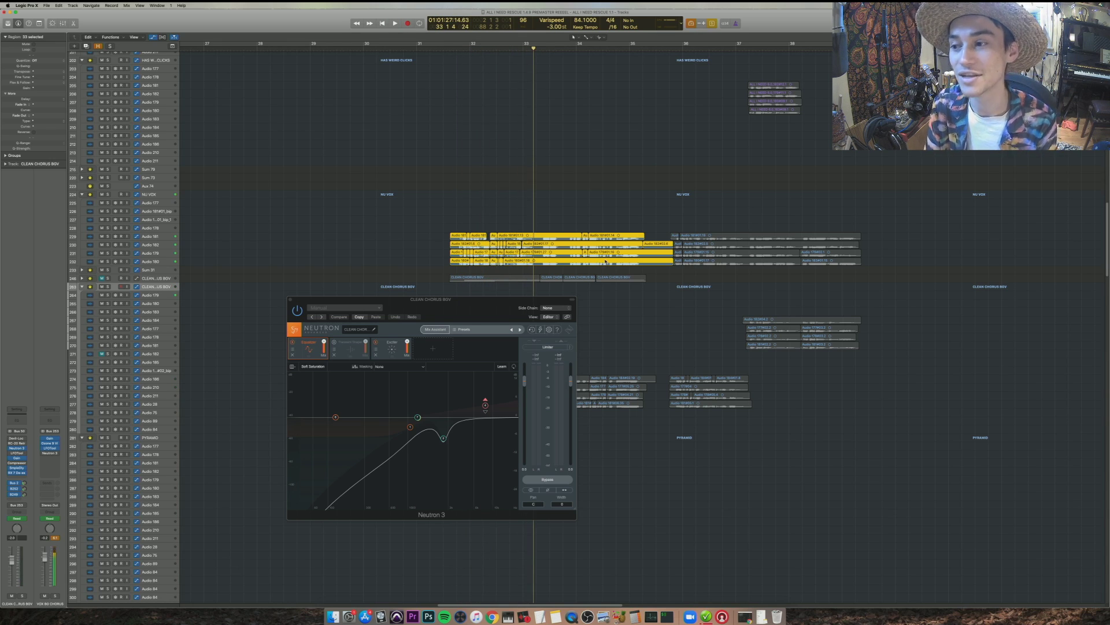
- Open the Neutron 3 and RC-20 Retro Color plug-ins of the NU VOX track and place their windows over the arrangement
click(165, 195)
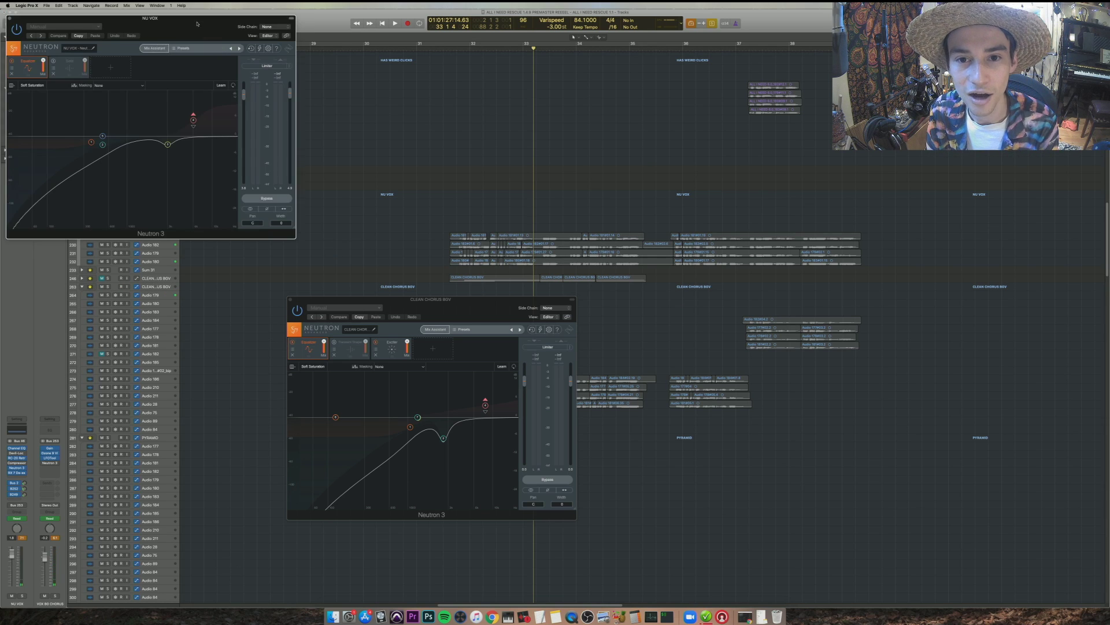
drag(197, 24, 454, 285)
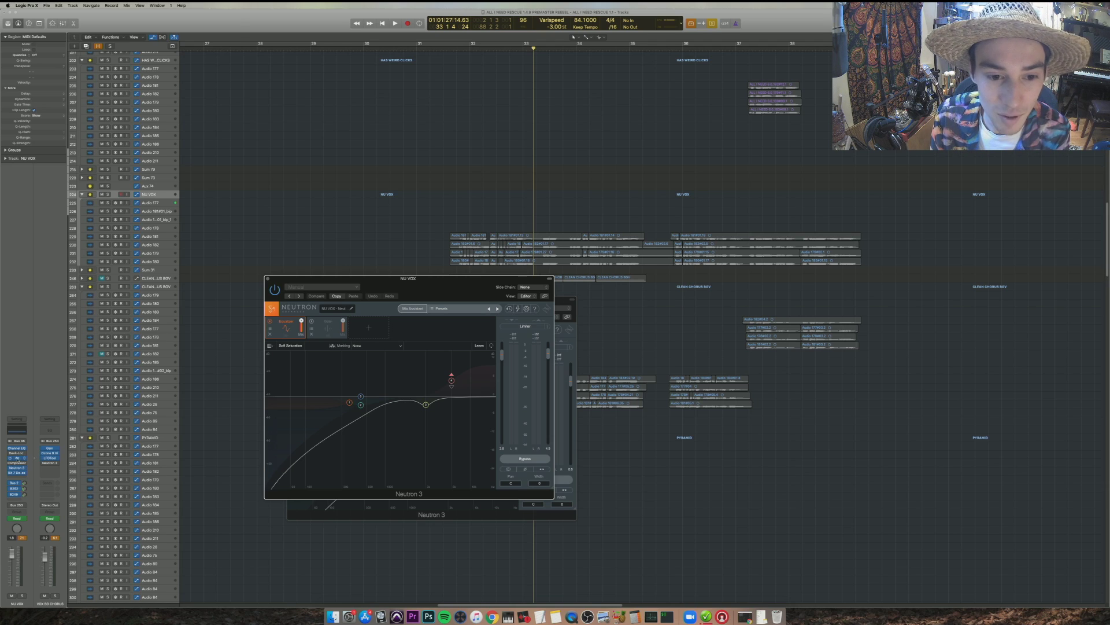
click(16, 458)
drag(181, 40, 399, 358)
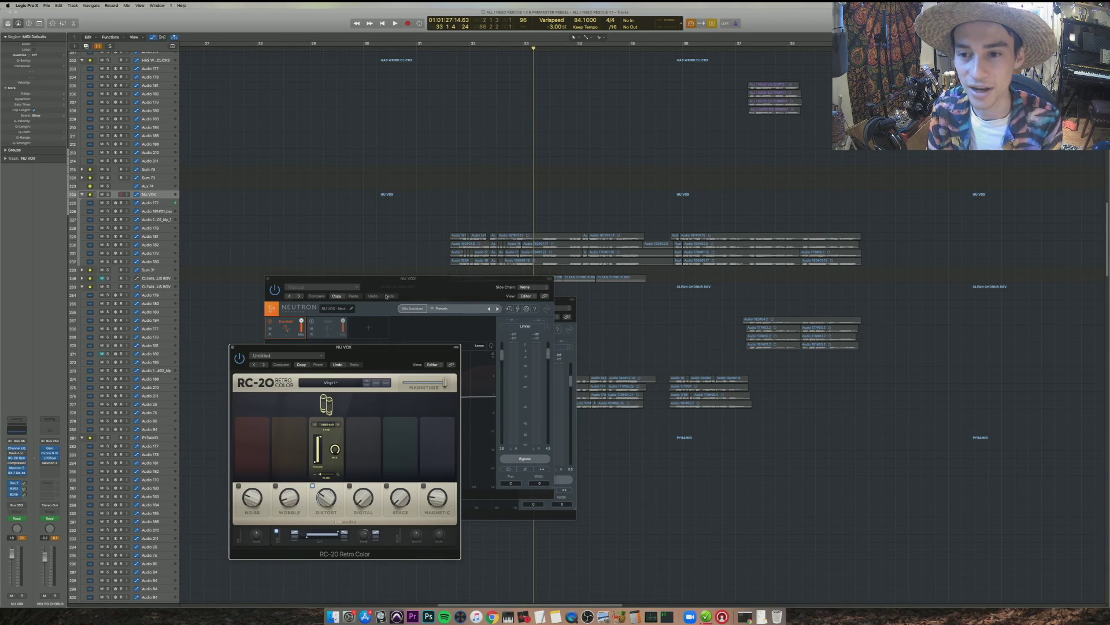
- Play the NU VOX regions from bar 31 in solo and close the RC-20 and both Neutron 3 windows
drag(446, 201, 653, 272)
key(shift+space)
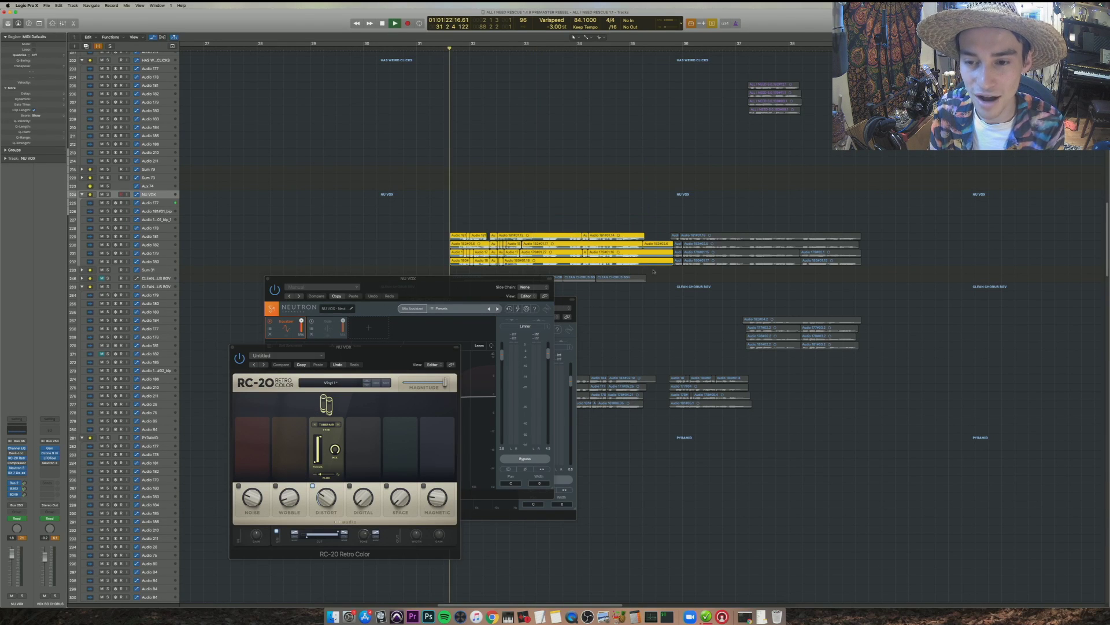
key(super+w)
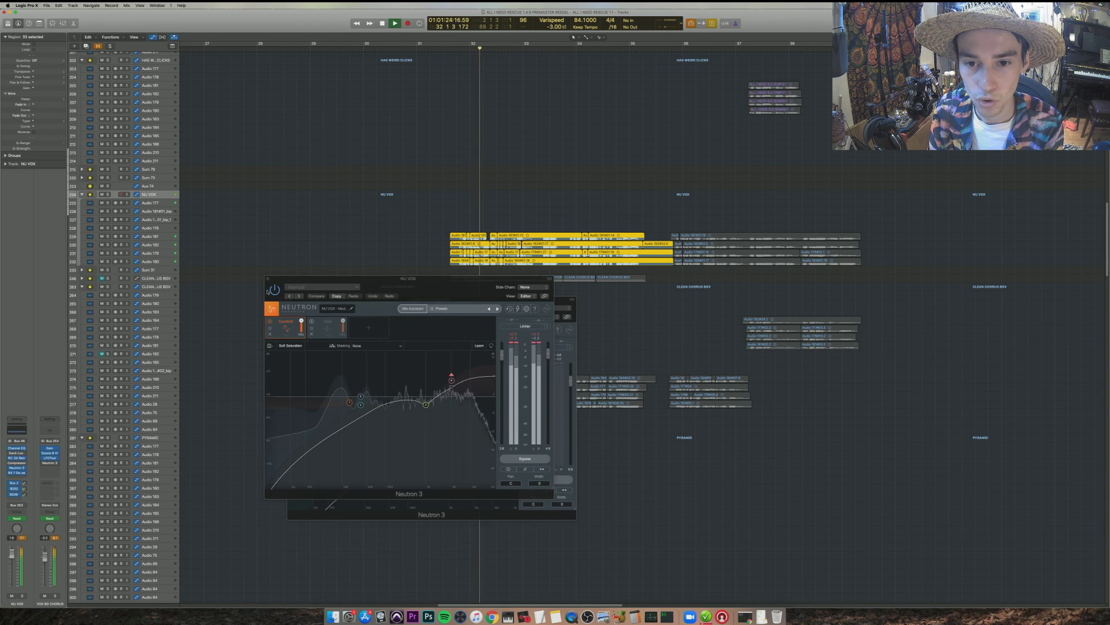
click(269, 280)
click(290, 299)
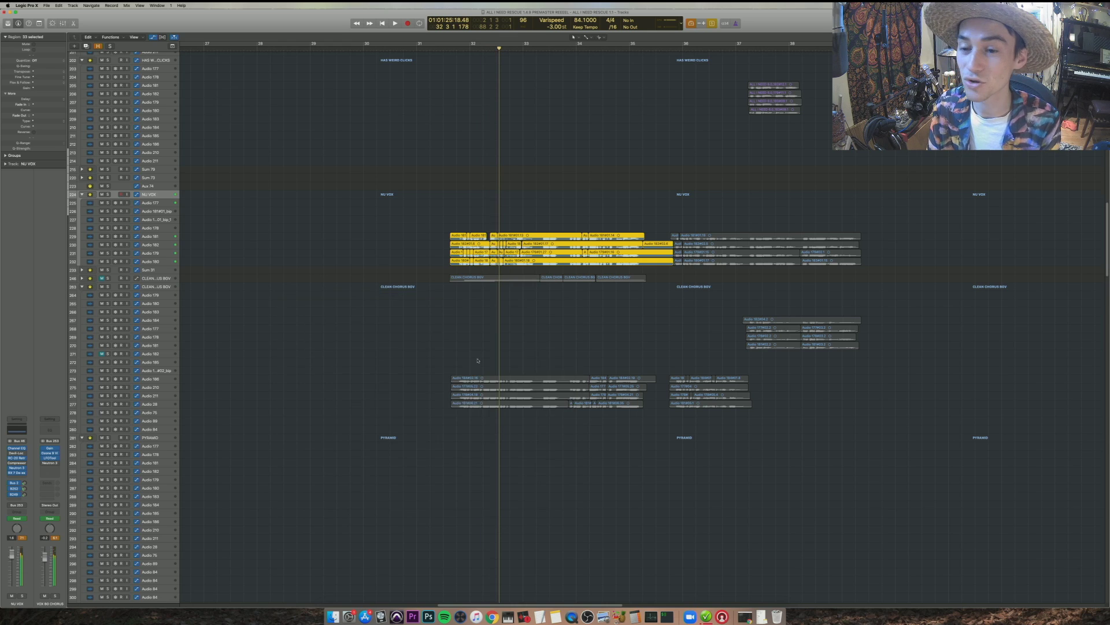
- Select the NU VOX and CLEAN CHORUS BGV regions from bar 31 together and play them in solo
drag(437, 422, 593, 185)
shift+click(463, 215)
key(space)
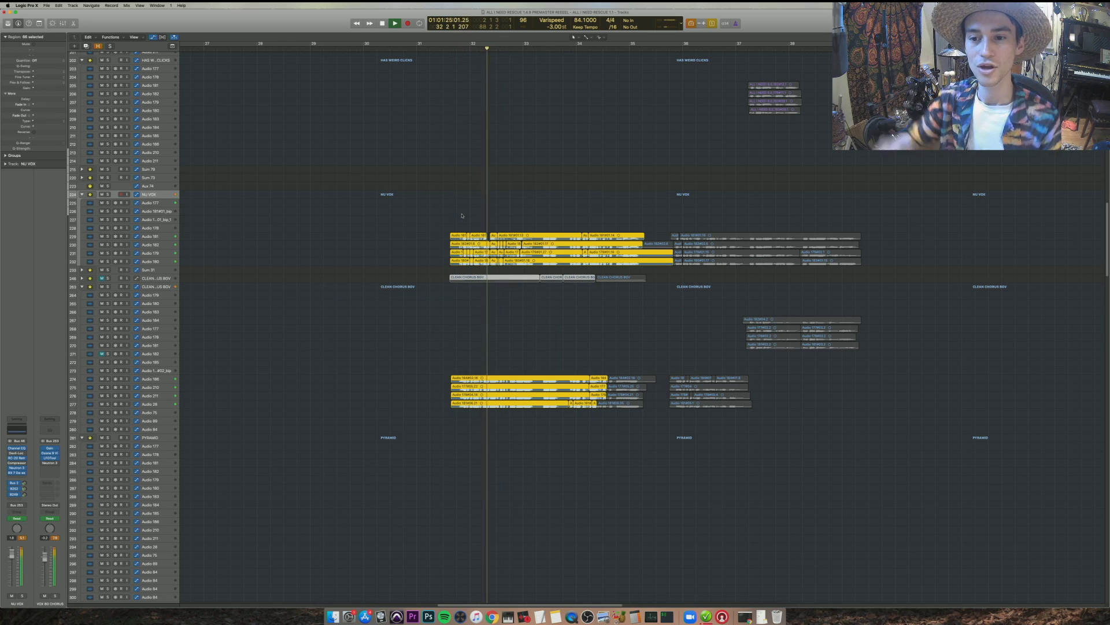
key(space)
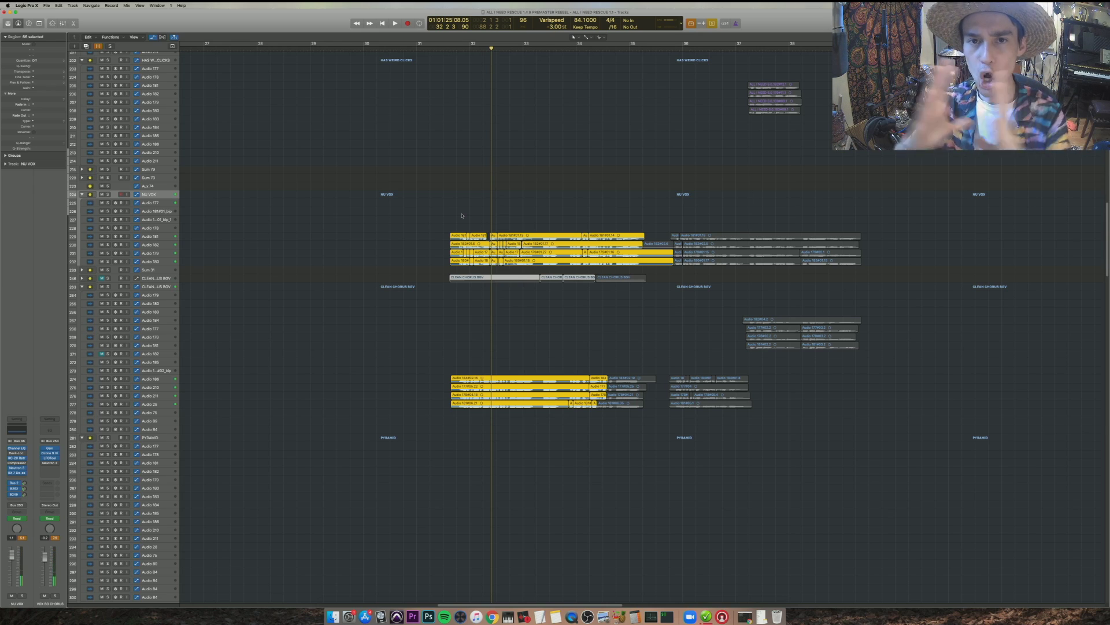
- Go up to the chorus vocals, select the CHORUS LEAD and MAHALIA CHORUS regions from bar 31, and play them in solo
scroll(462, 216, up, 20)
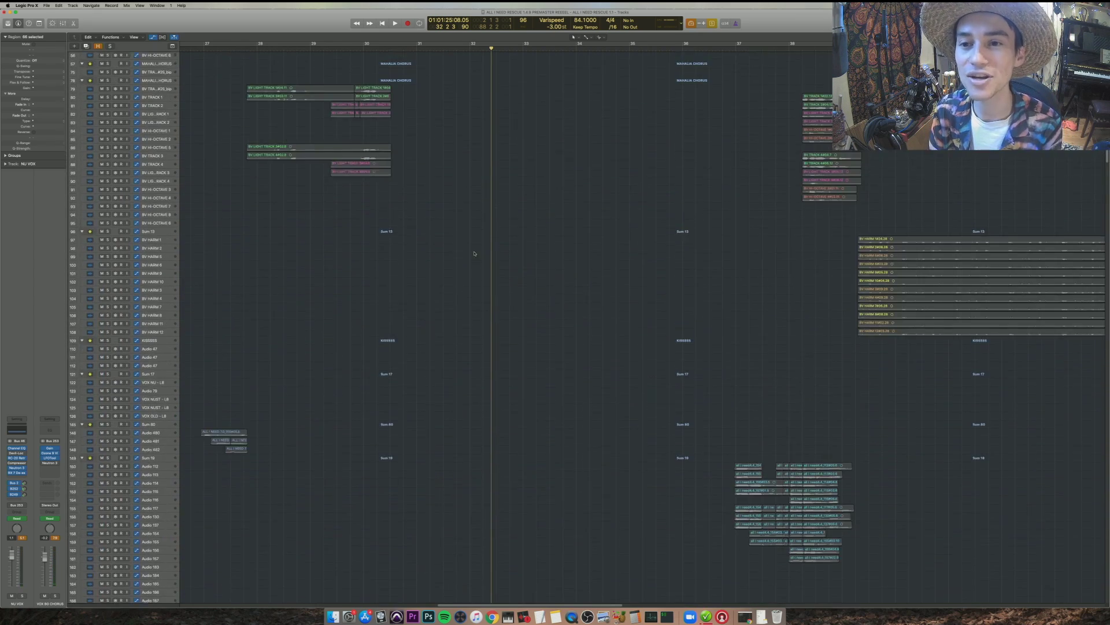
drag(451, 140, 602, 90)
drag(604, 172, 473, 338)
shift+click(463, 148)
key(space)
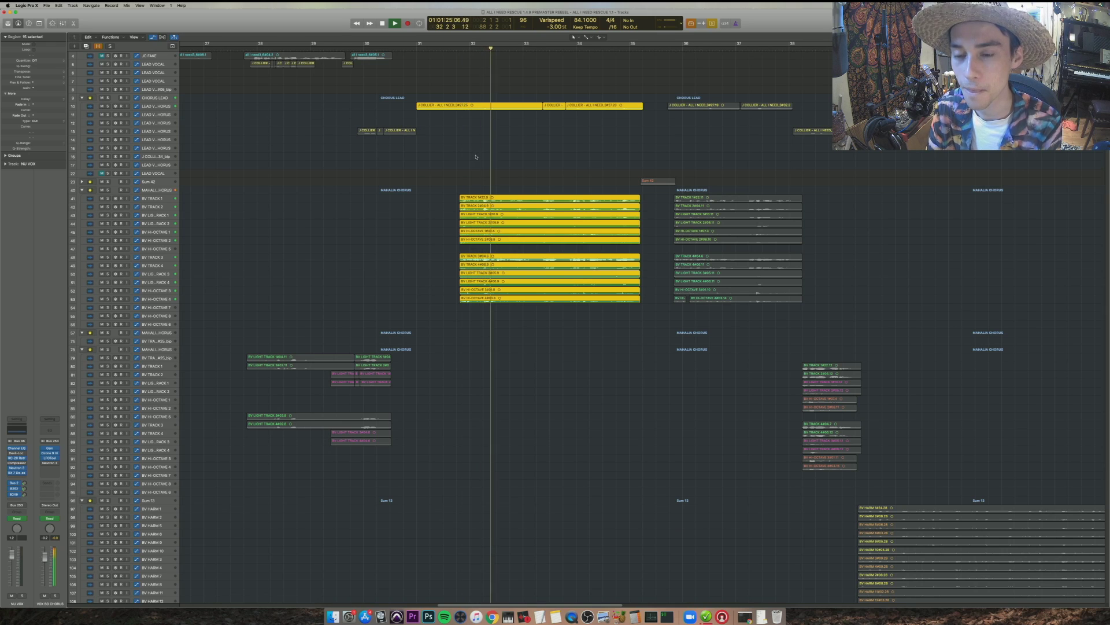
key(space)
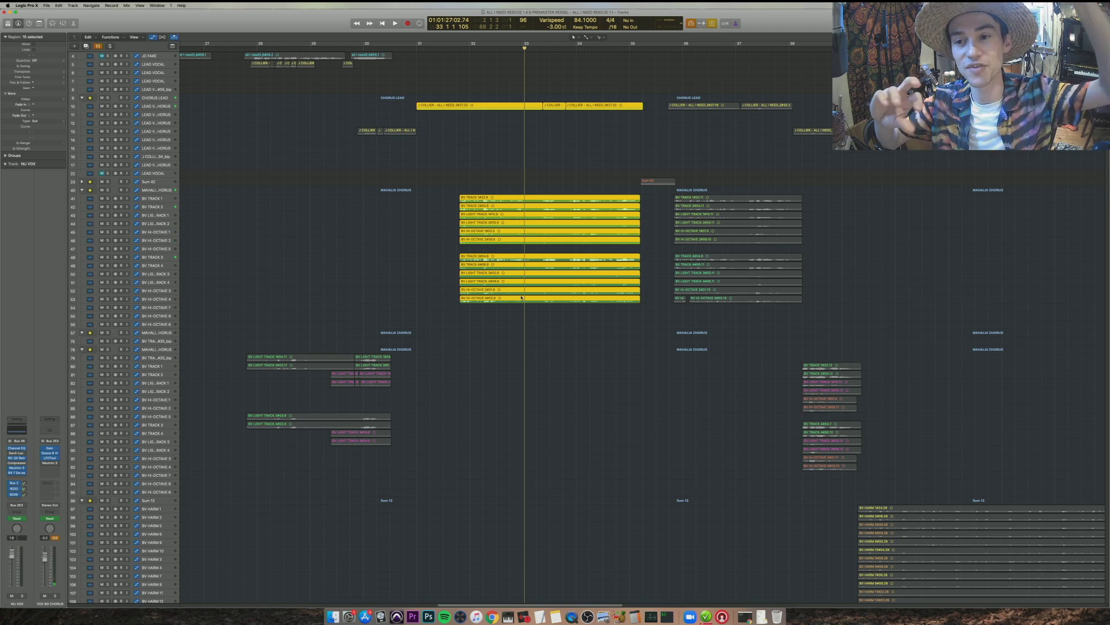
- Return to the CLEAN CHORUS BGV stack, select its regions from bar 31 and play them in solo, then turn solo off
scroll(519, 306, down, 15)
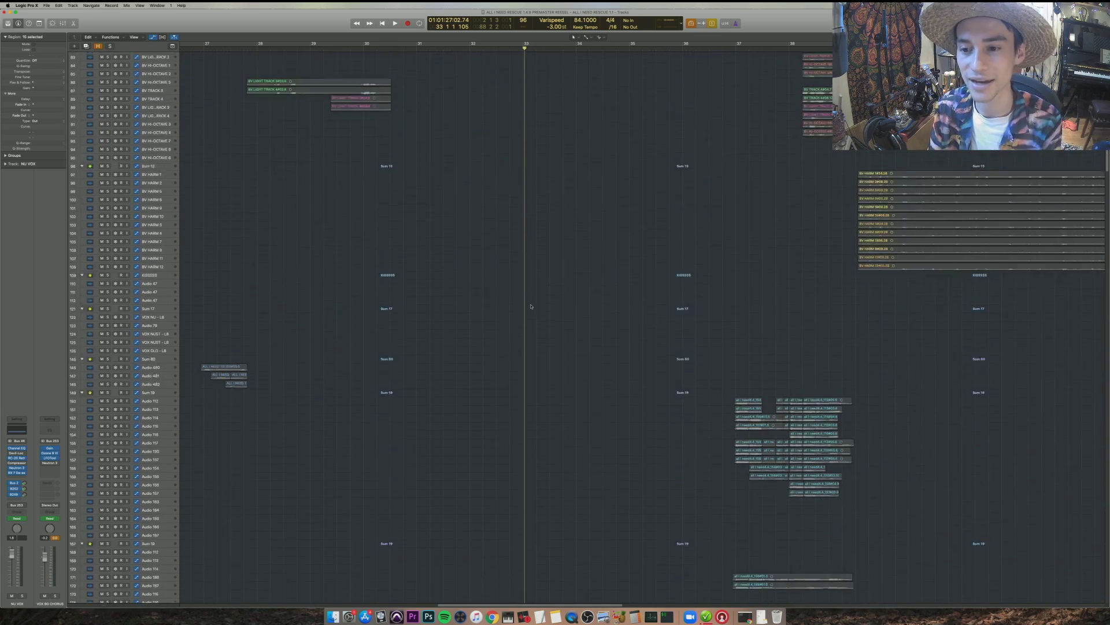
scroll(542, 299, down, 10)
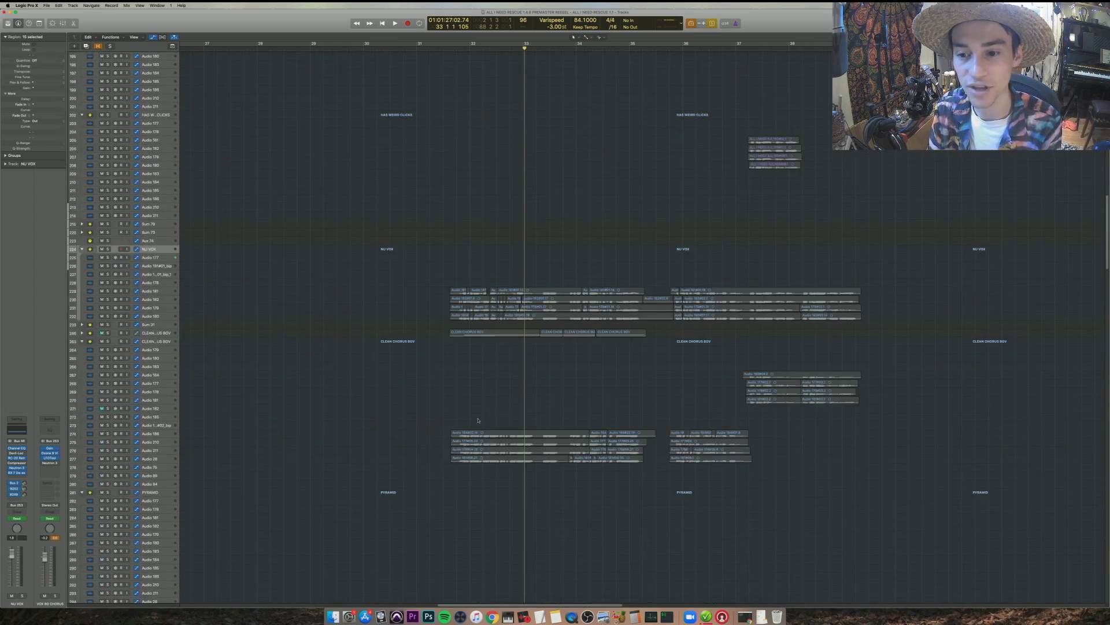
drag(405, 386, 595, 460)
key(space)
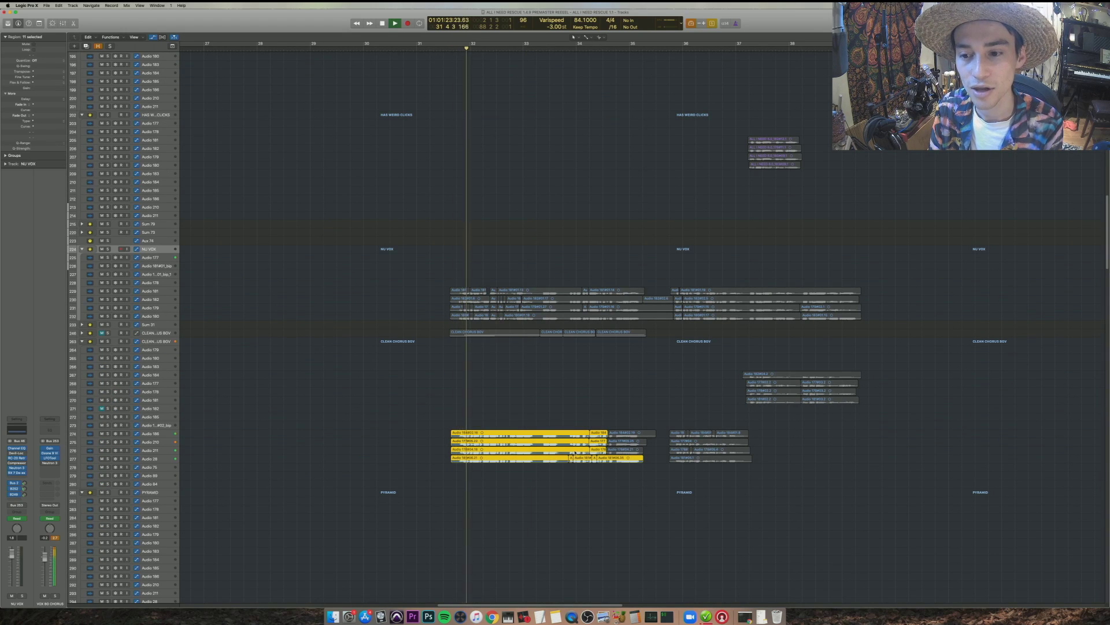
key(space)
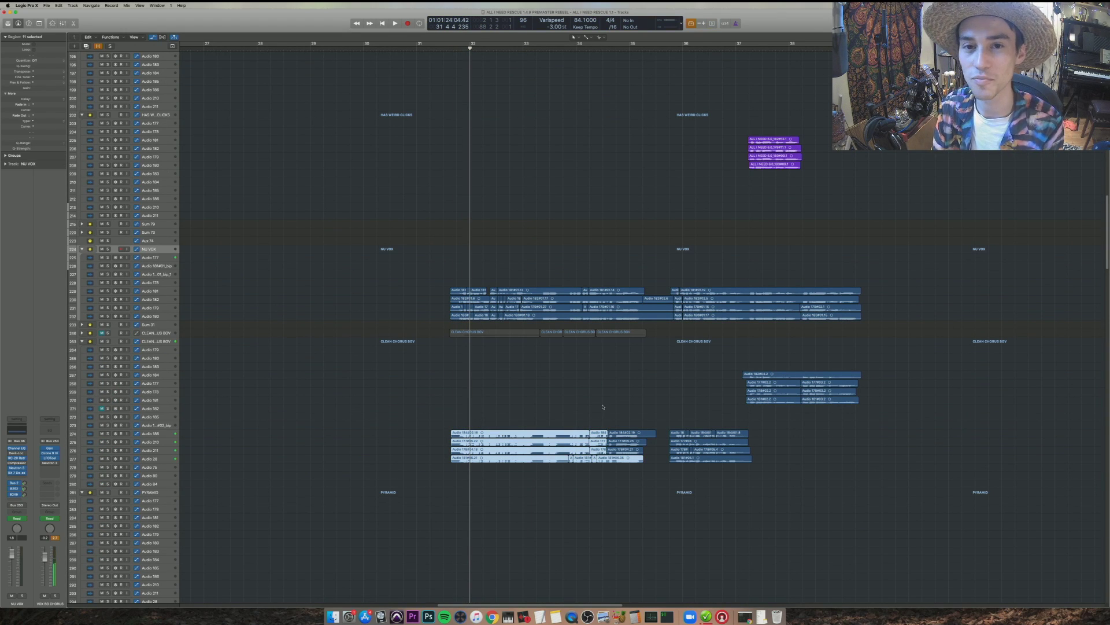
- Play the chorus around bar 32 in the full mix, stop, and go down to the PYRAMID stack
key(space)
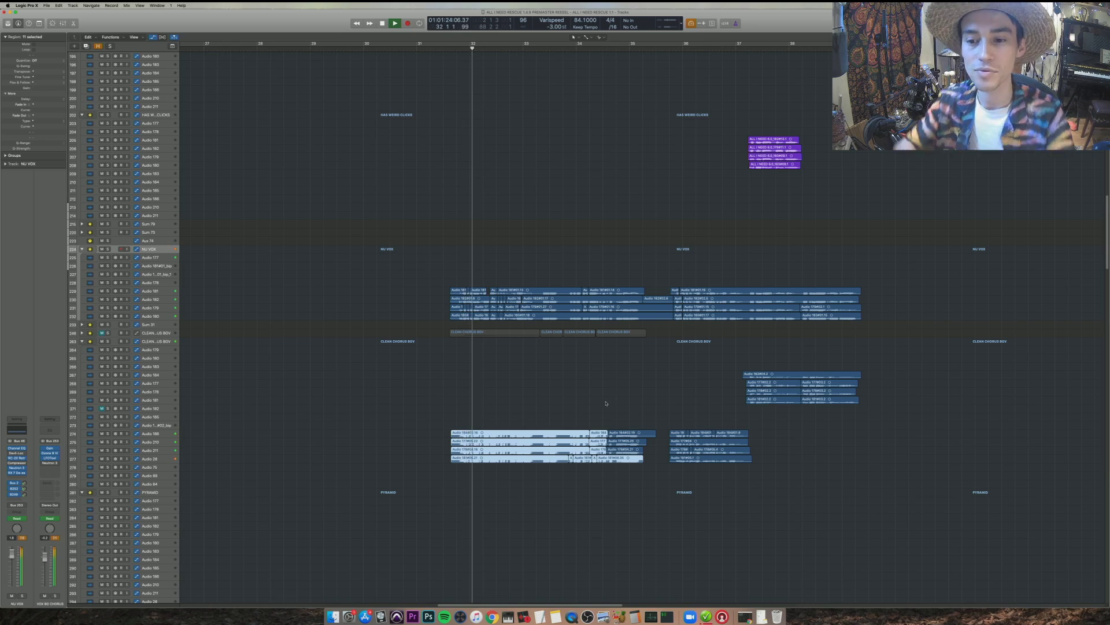
key(space)
scroll(606, 402, down, 5)
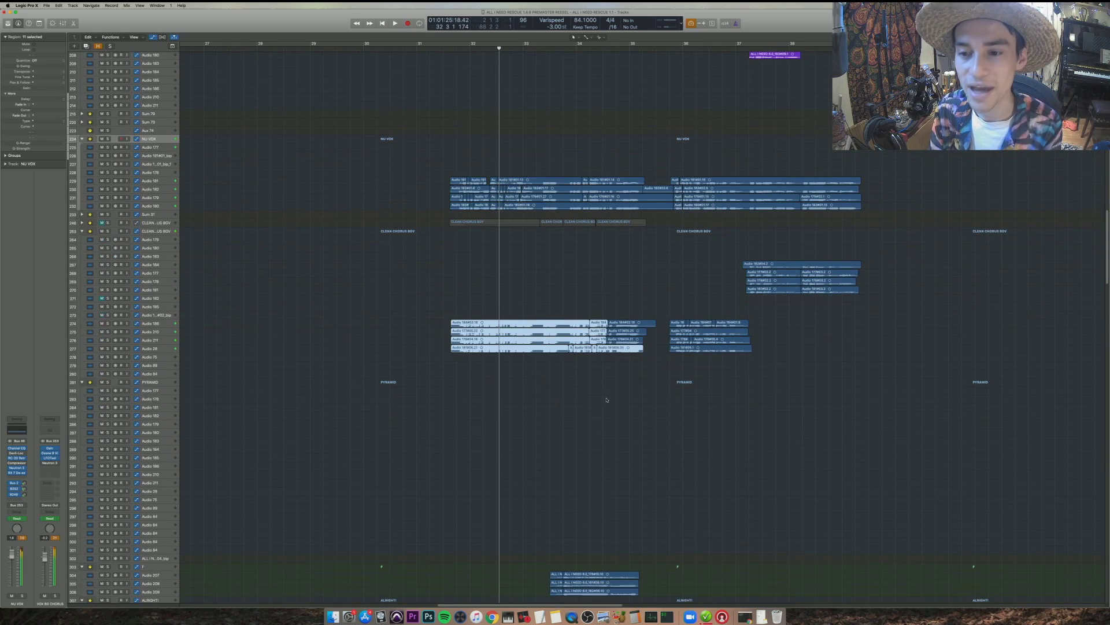
- Select the three vocal regions in the F stack around bar 34 and play them in solo from their start
scroll(608, 401, down, 3)
scroll(610, 401, down, 5)
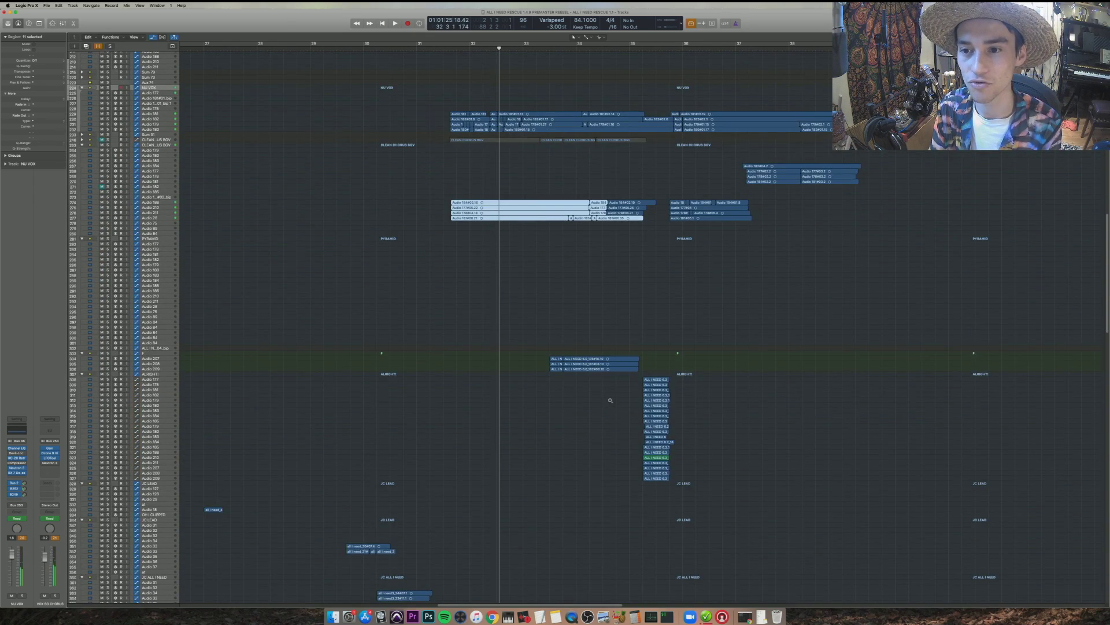
scroll(610, 400, down, 2)
drag(584, 380, 581, 270)
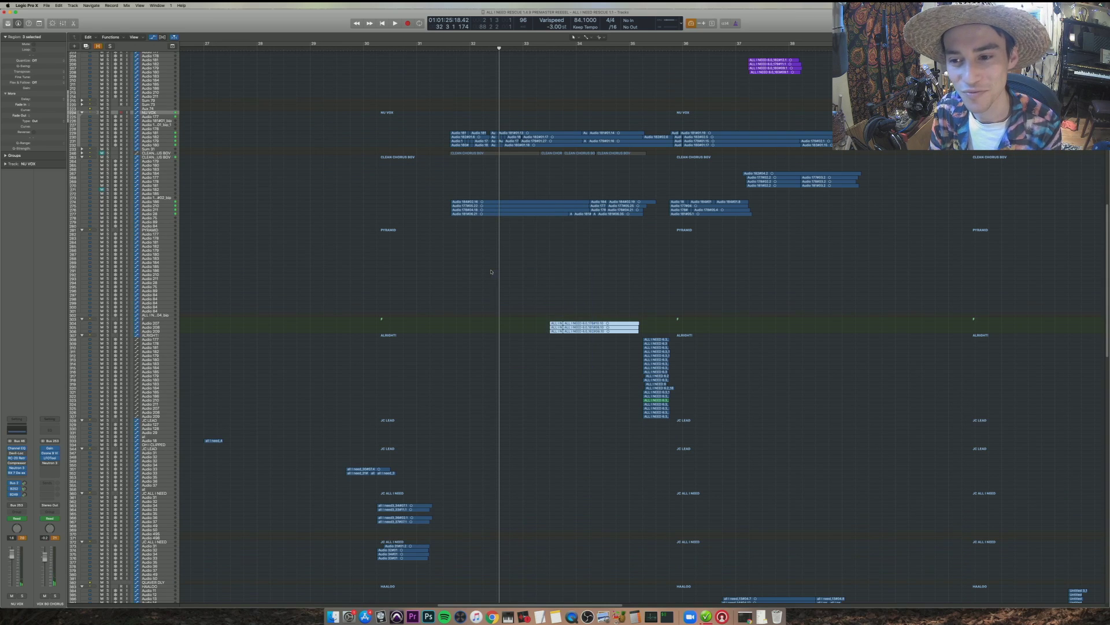
key(shift+space)
key(ctrl+s)
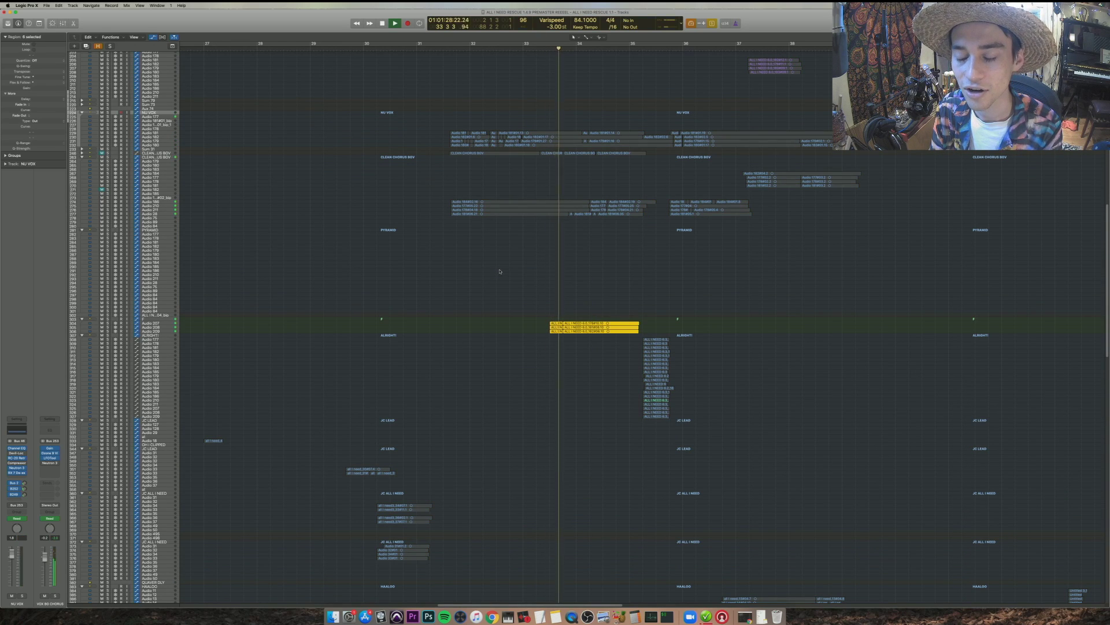
- Solo the stacked ALRIGHT vocal regions just before bar 36, stop playback and turn solo off
drag(751, 446, 632, 331)
scroll(631, 331, up, 6)
key(space)
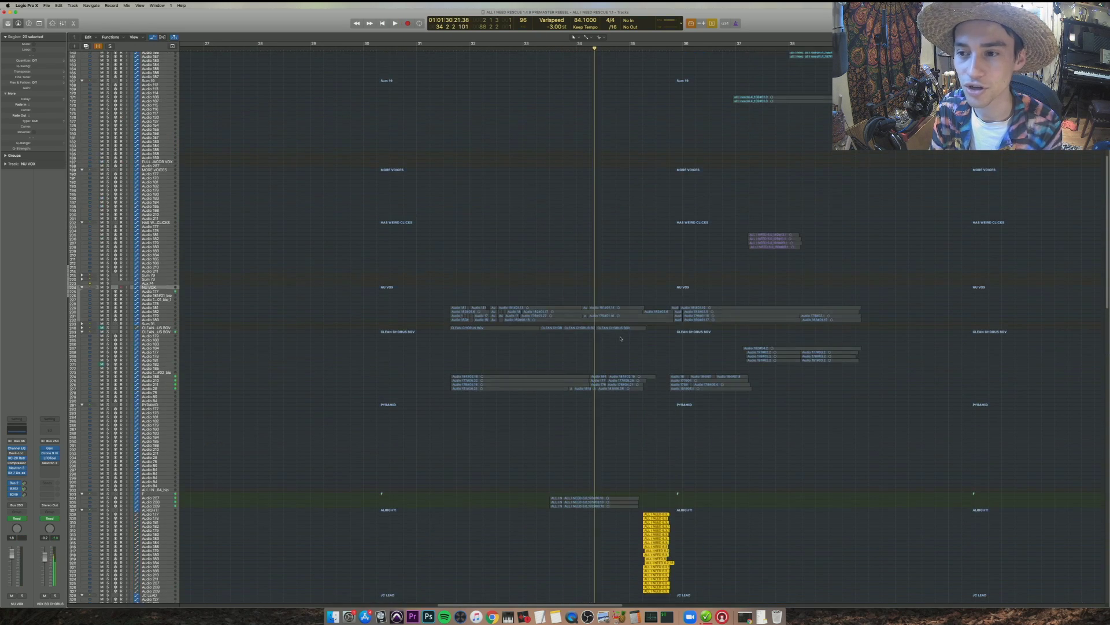
key(ctrl+s)
- Select the vocal regions from bar 51 onward in the NU VOX and clean chorus stacks and play them in solo
scroll(633, 326, down, 7)
scroll(633, 326, down, 10)
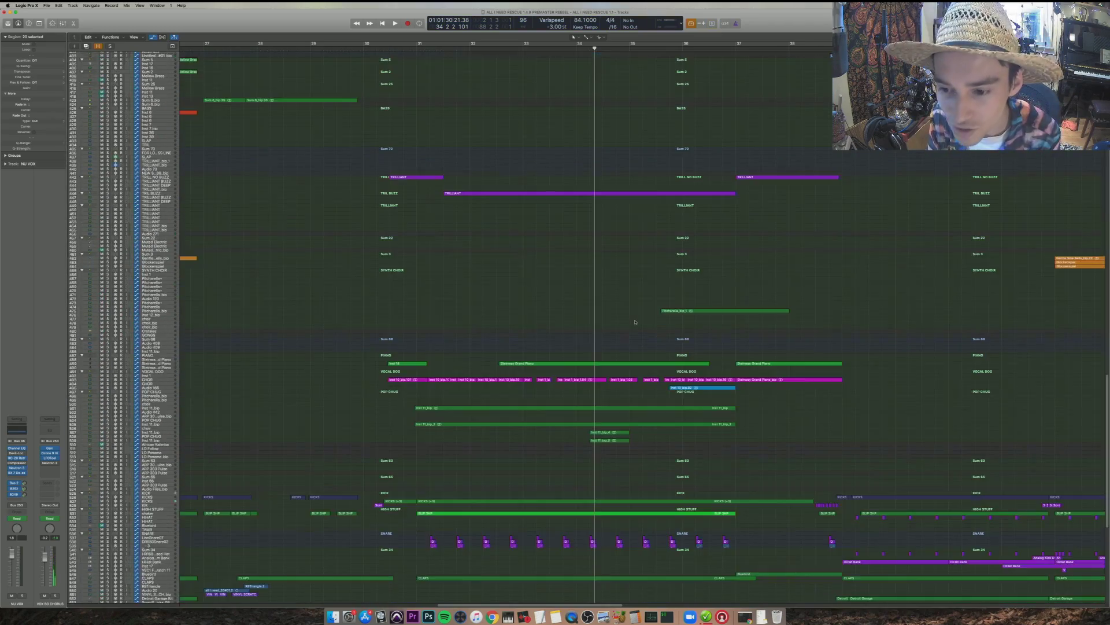
scroll(635, 322, up, 10)
key(super+Left)
key(super+Left)
scroll(657, 370, up, 5)
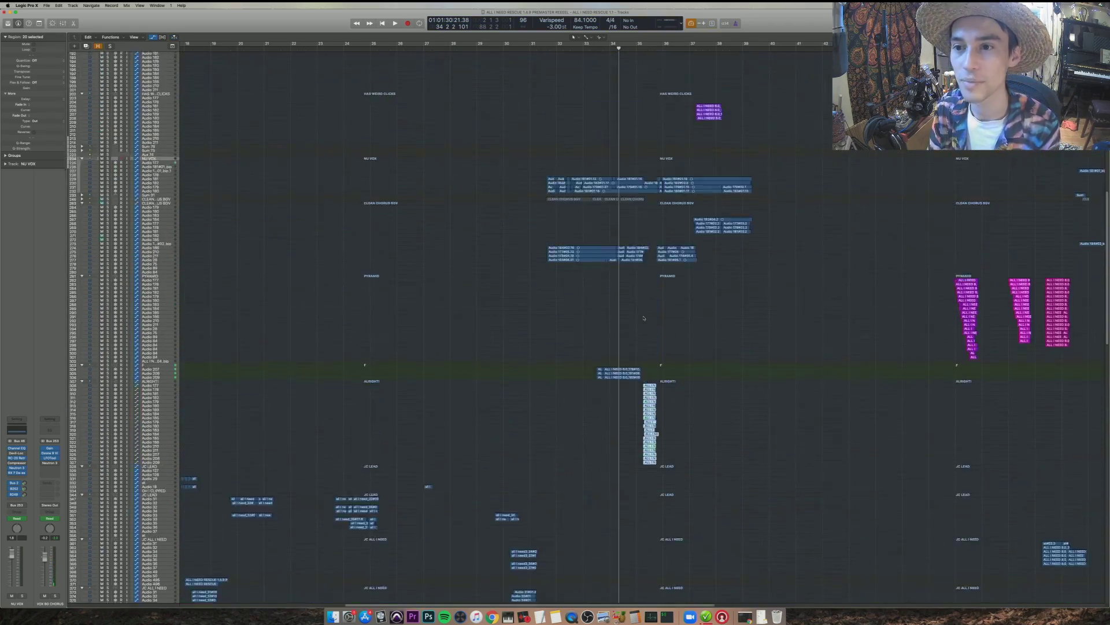
scroll(654, 409, right, 2)
scroll(654, 409, right, 3)
scroll(773, 419, right, 10)
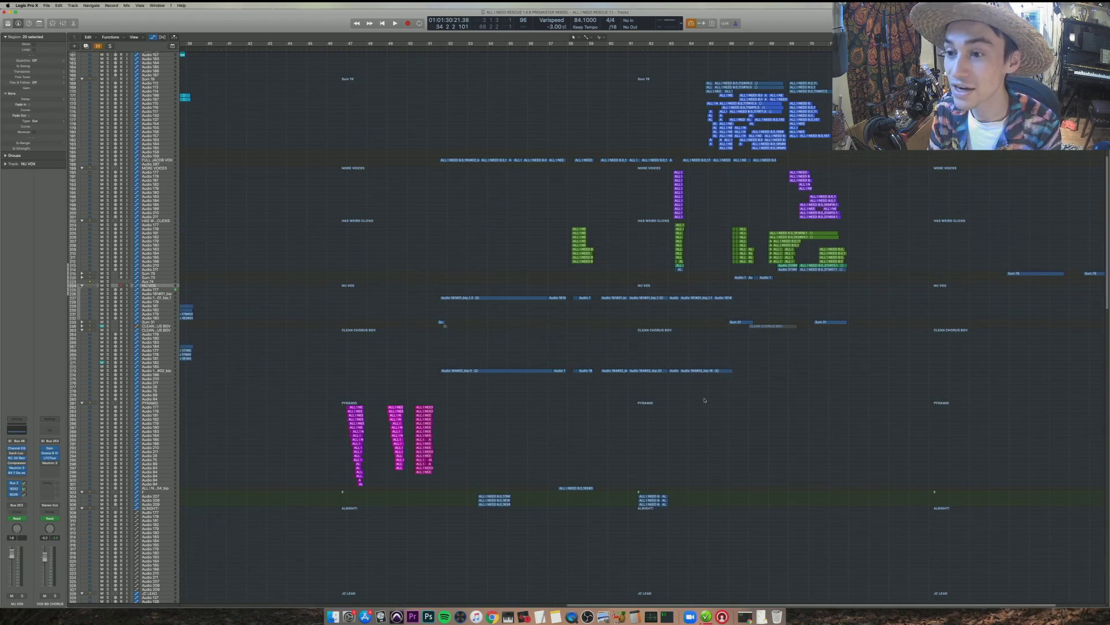
drag(749, 396, 447, 284)
key(shift+space)
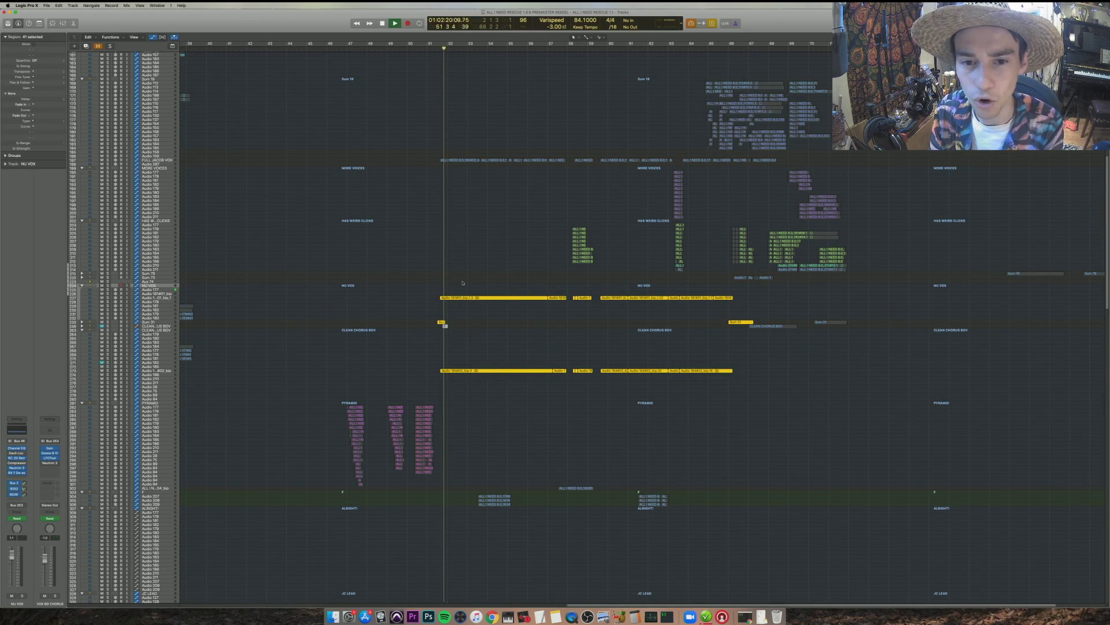
- Audition the green region block around bar 58 in the HAS WEIRD CLICKS stack in solo
scroll(642, 323, up, 5)
scroll(412, 328, right, 3)
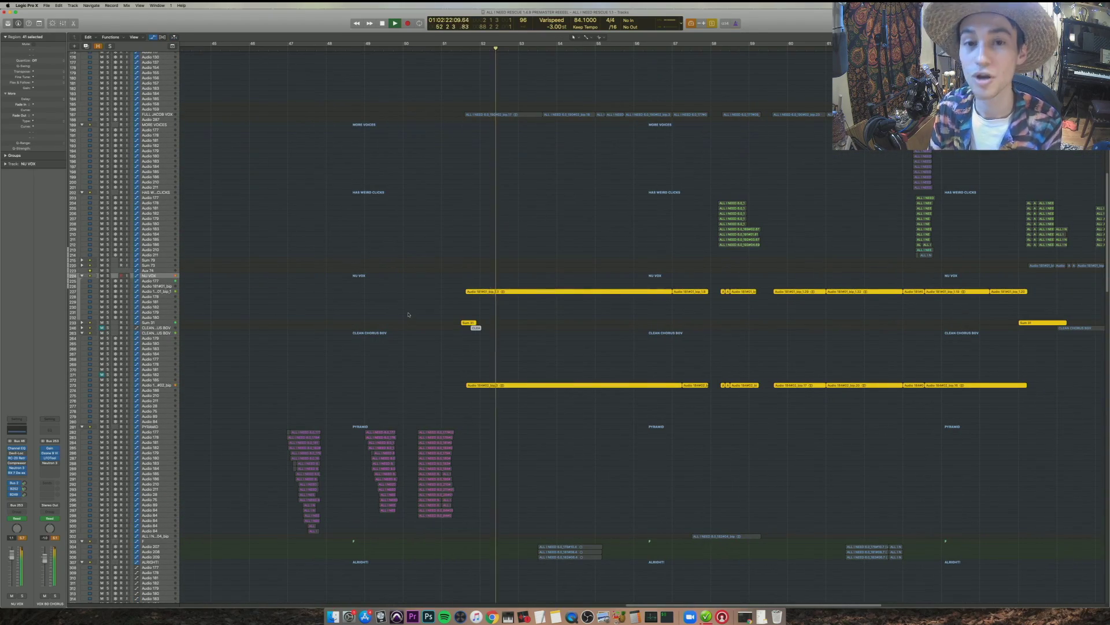
scroll(622, 268, right, 3)
drag(636, 267, 554, 169)
key(super+Down)
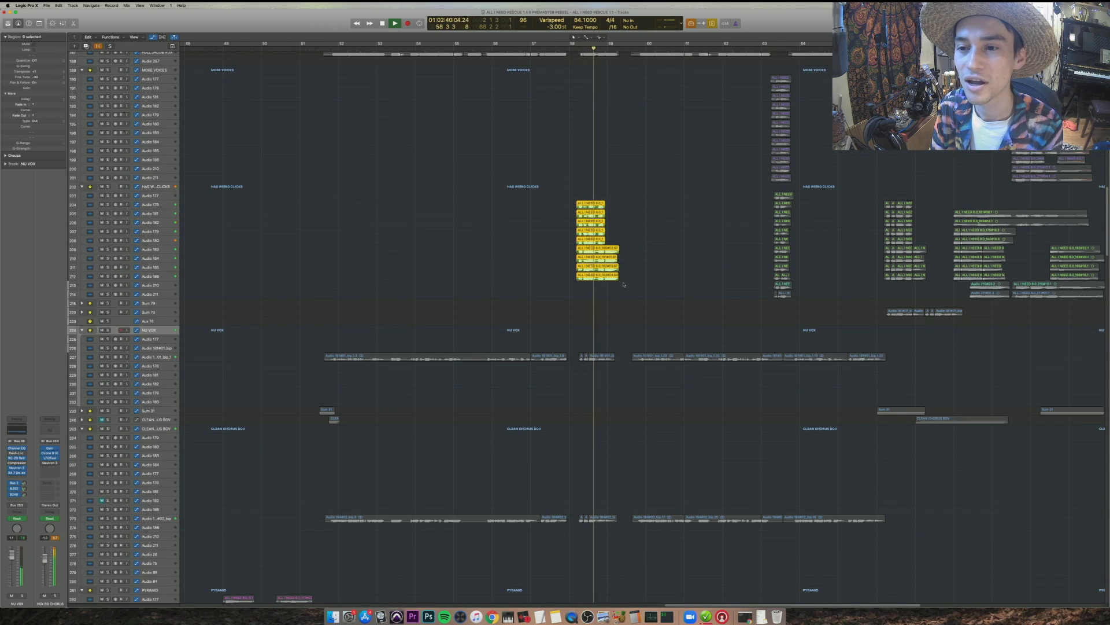
- Audition the purple MORE VOICES and green HAS WEIRD CLICKS region blocks near bar 63 together in solo
scroll(794, 311, up, 4)
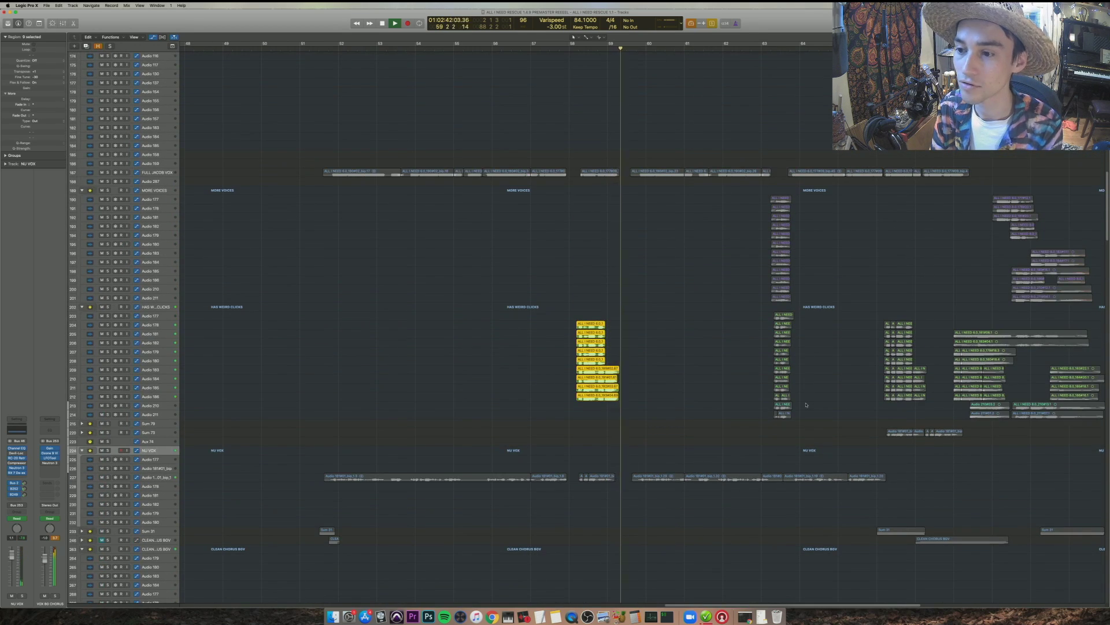
drag(807, 444, 726, 201)
key(super+Right)
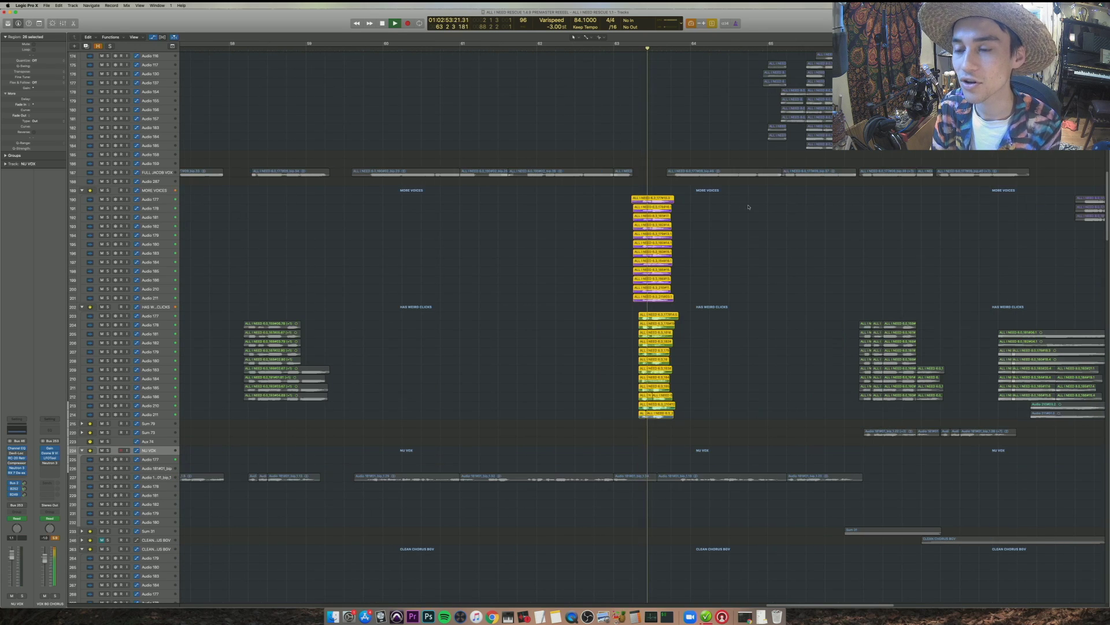
- Solo only the HAS WEIRD CLICKS region block near bar 63, replay it several times from its start and stop
drag(697, 422, 619, 315)
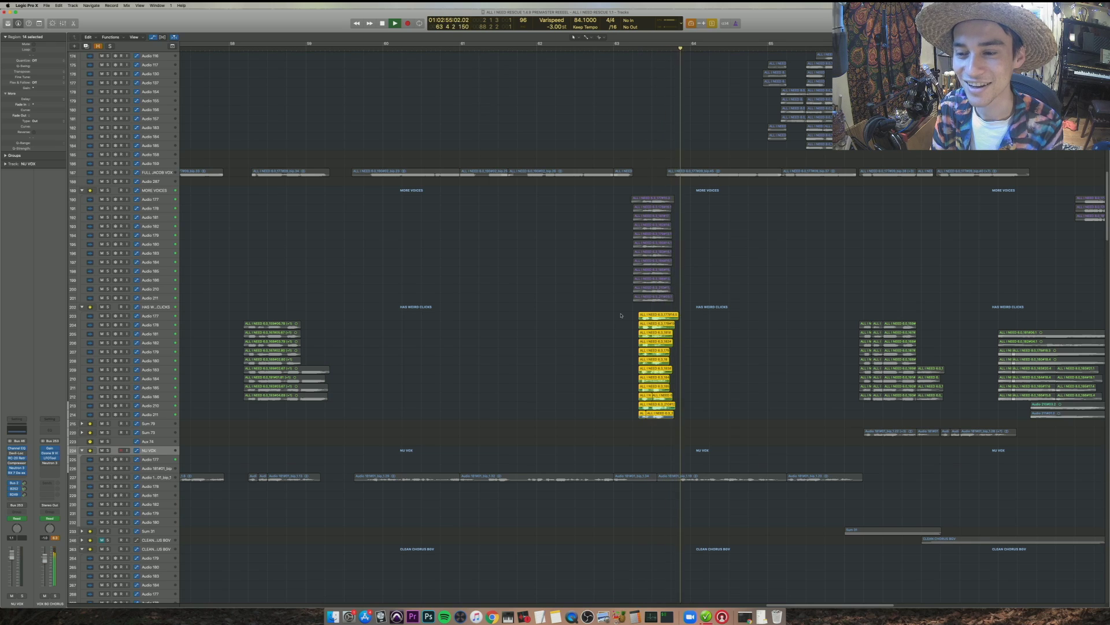
key(shift+space)
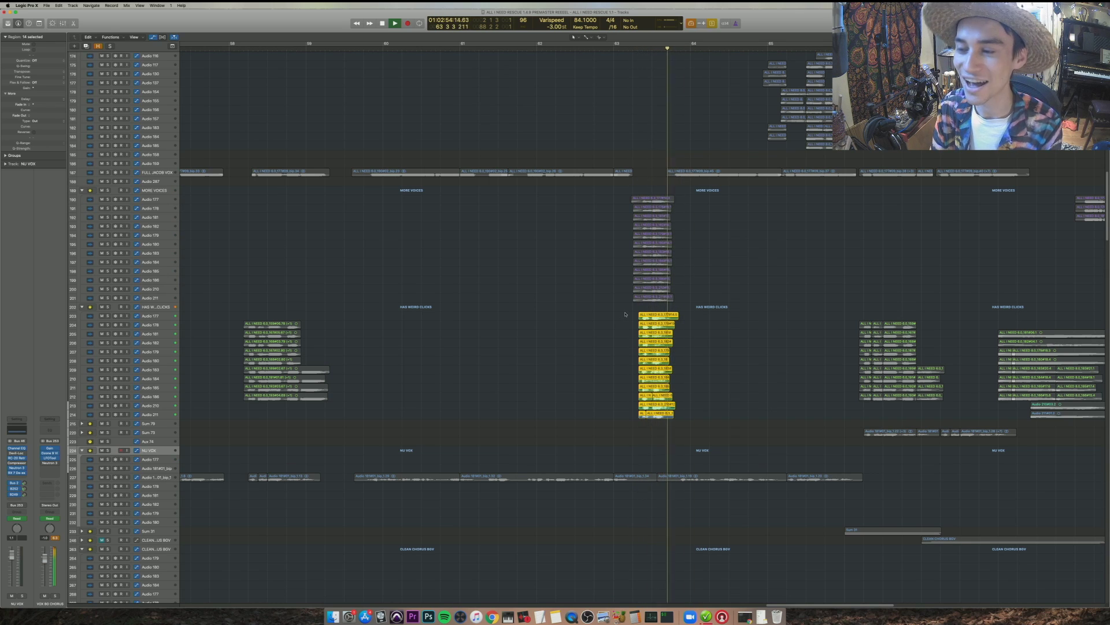
key(space)
key(shift+space)
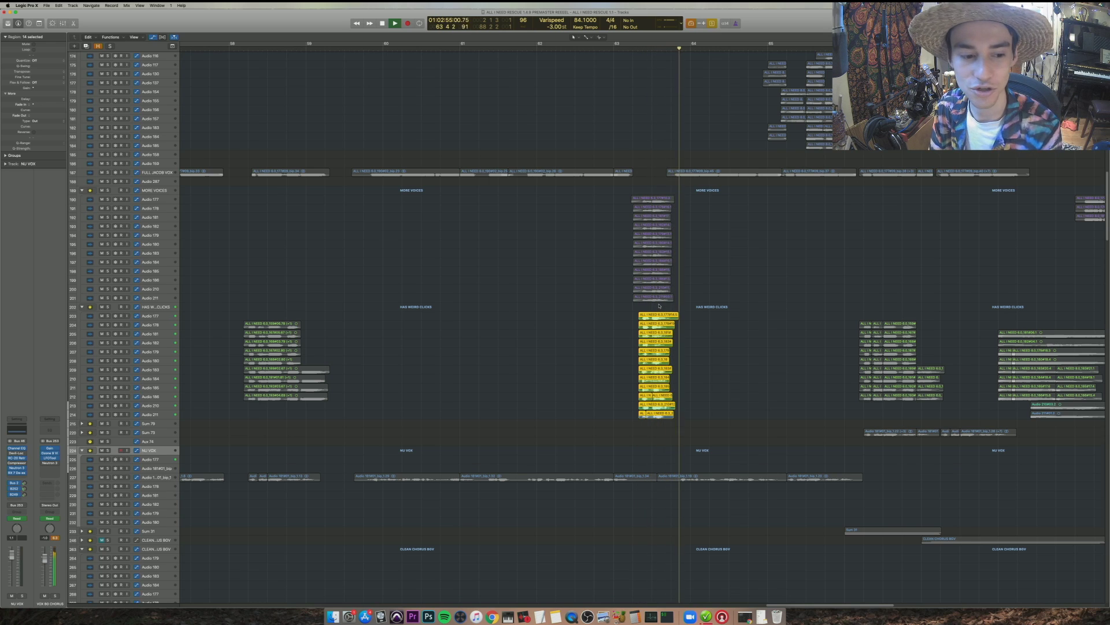
key(shift+Return)
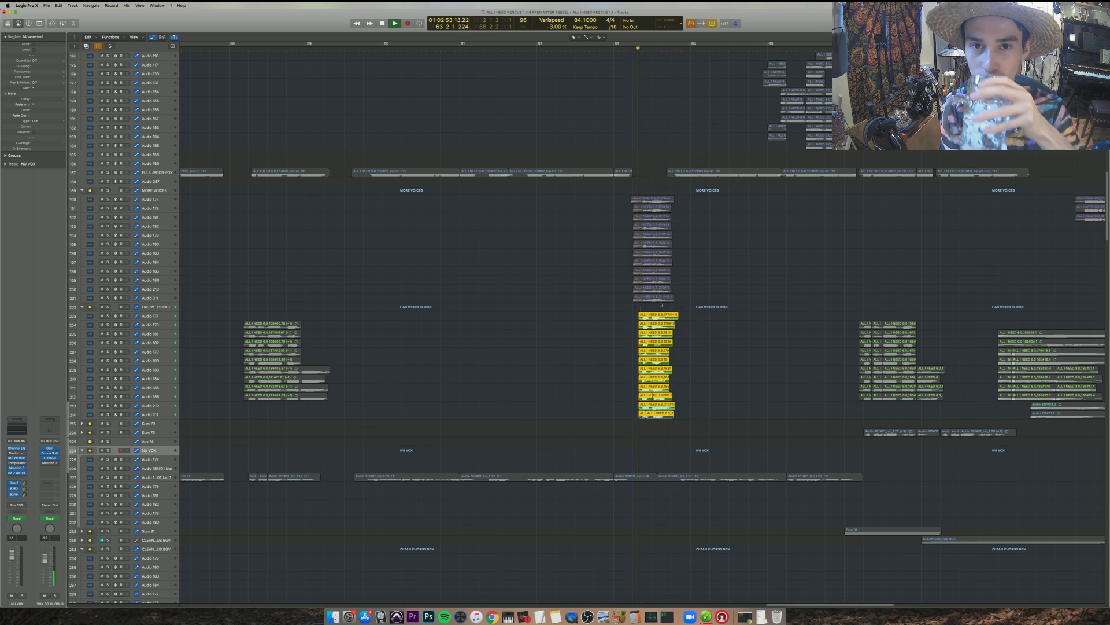
key(shift+Return)
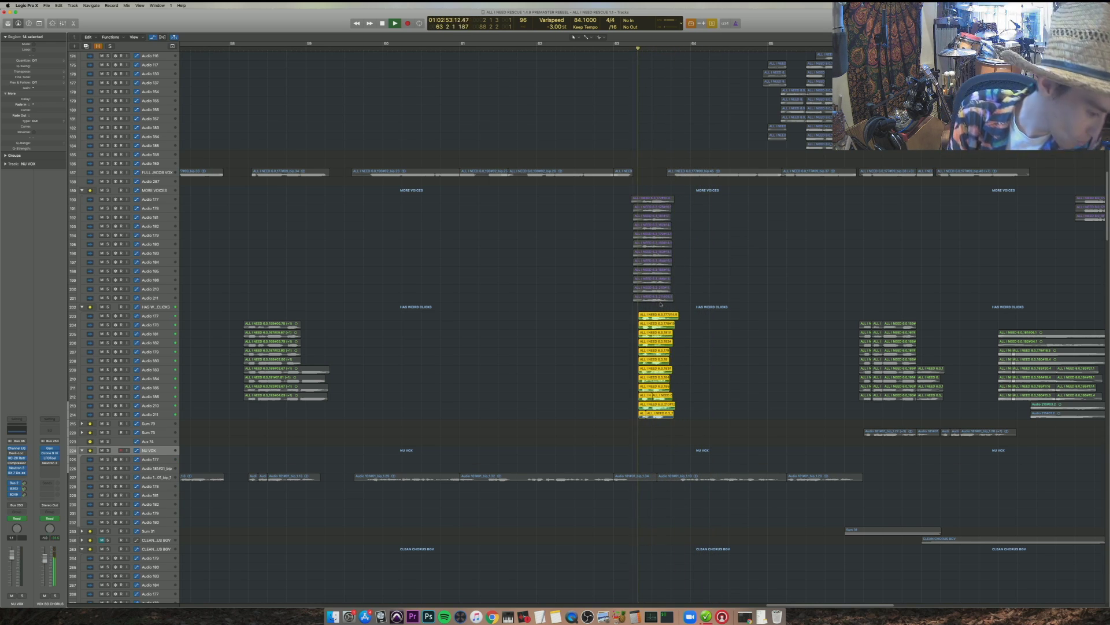
key(space)
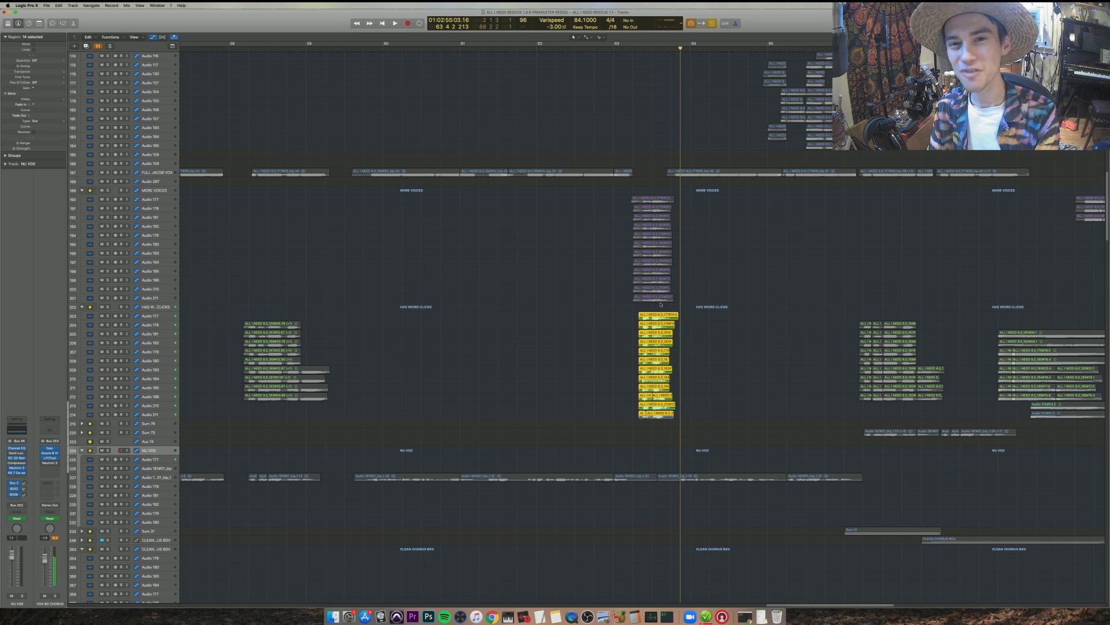
- Turn solo off, play the full mix from about bar 63 and stop near bar 64
scroll(734, 292, up, 3)
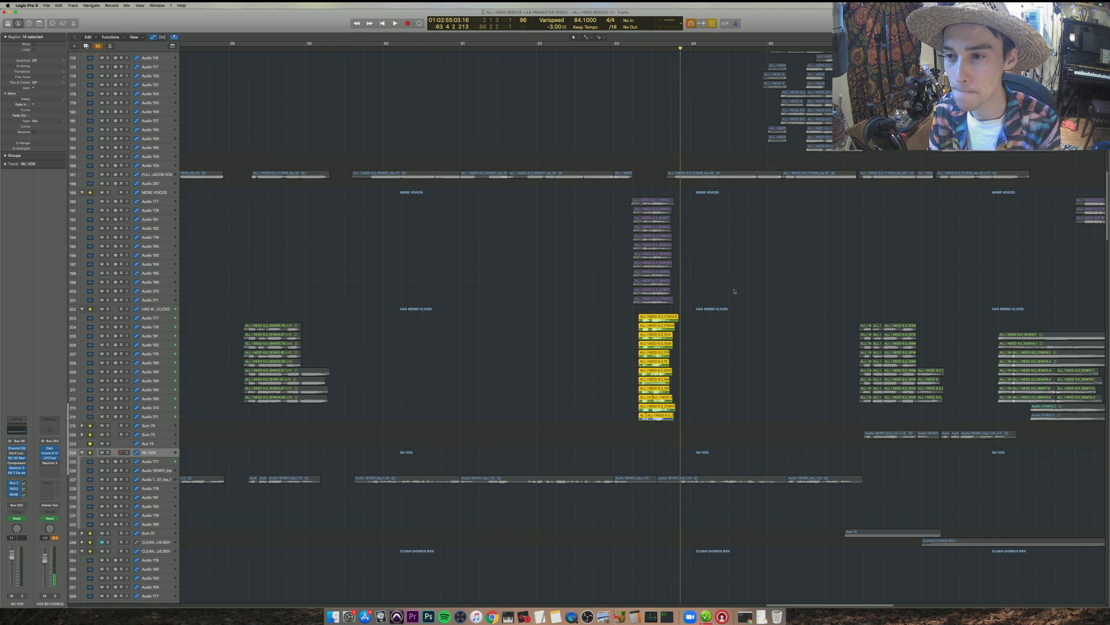
key(ctrl+s)
shift+click(631, 149)
shift+click(619, 151)
key(space)
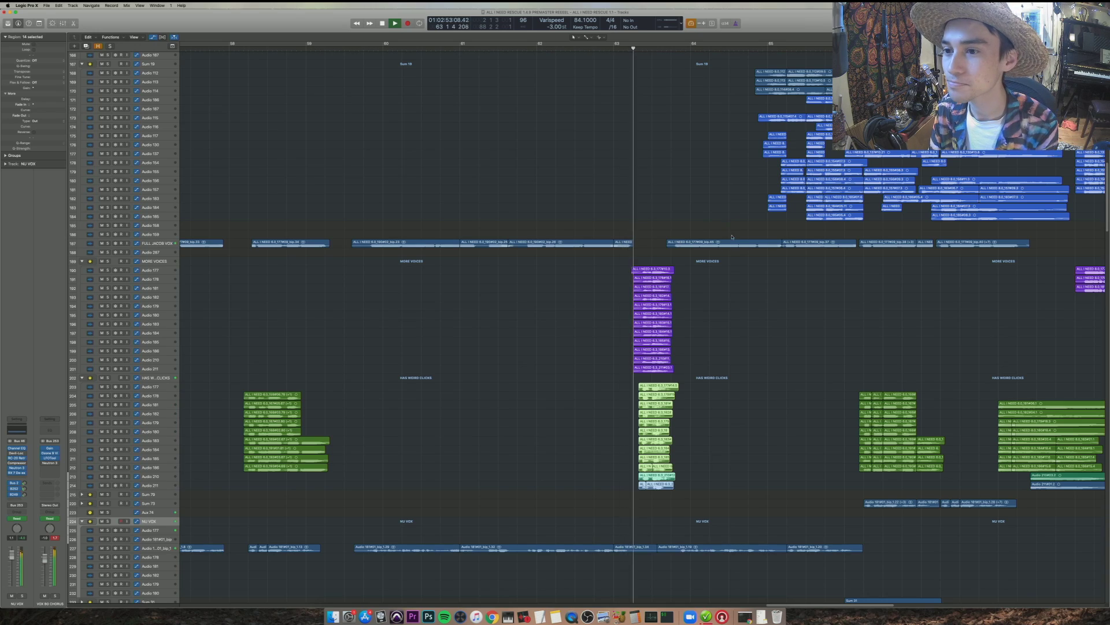
scroll(694, 202, up, 15)
scroll(742, 264, up, 8)
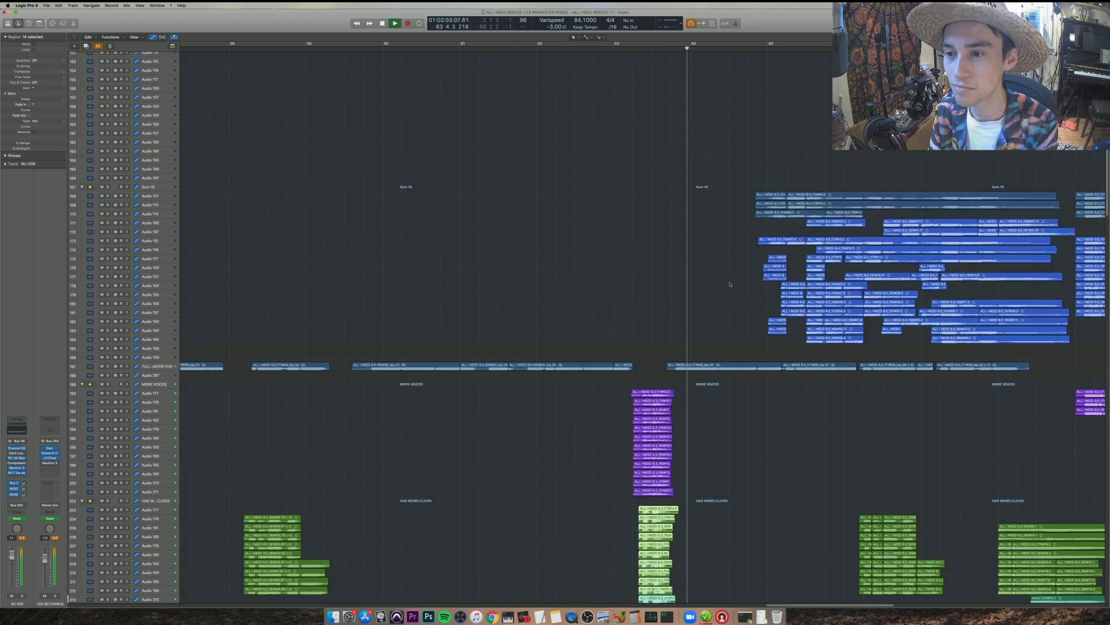
key(space)
- Audition the three blue regions beneath the pink takes in the CHORUS LEAD stack in solo, stop and turn solo off
drag(444, 136, 432, 135)
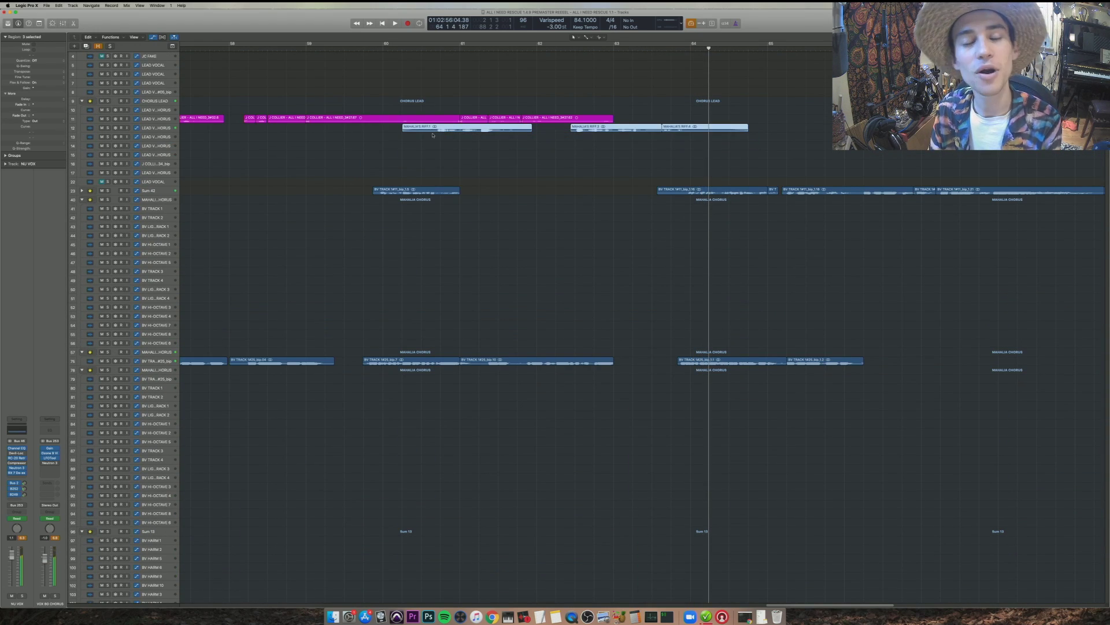
key(ctrl+s)
key(space)
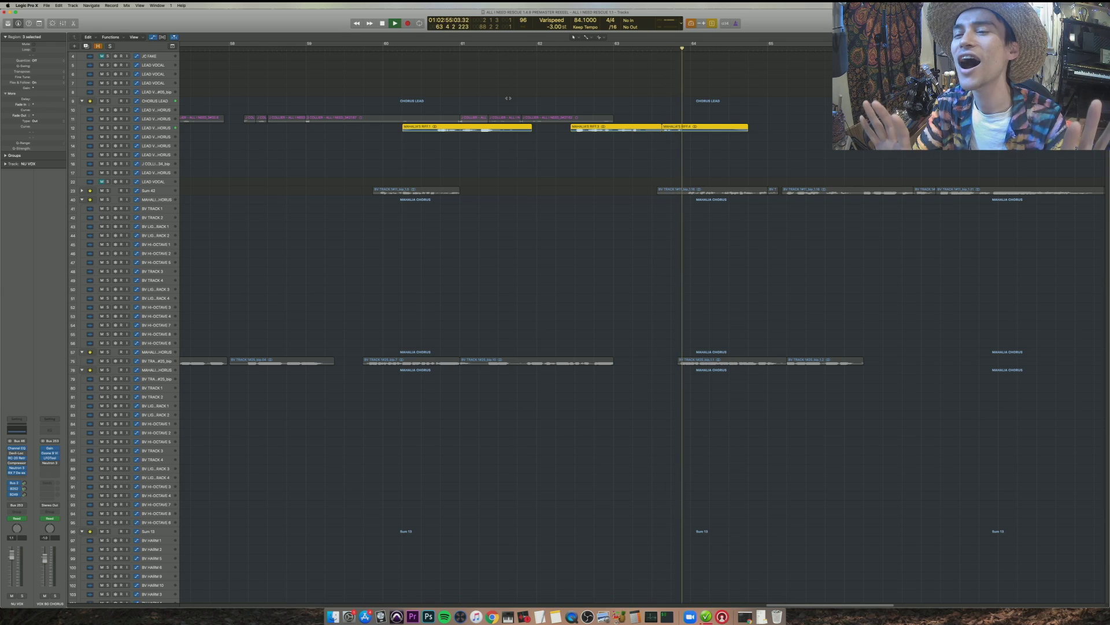
key(space)
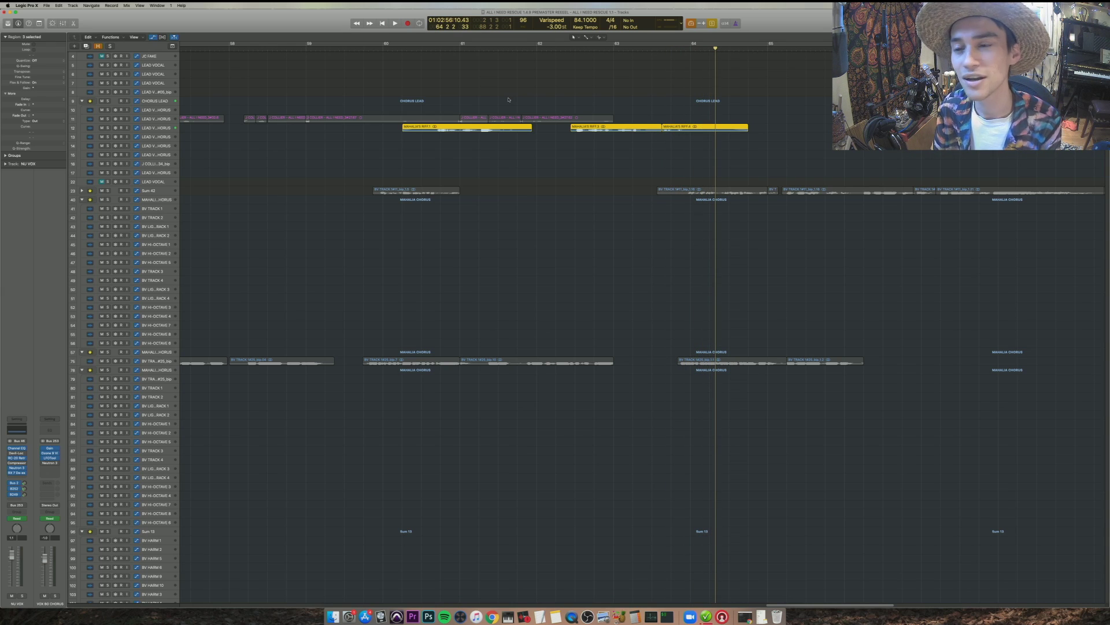
key(ctrl+s)
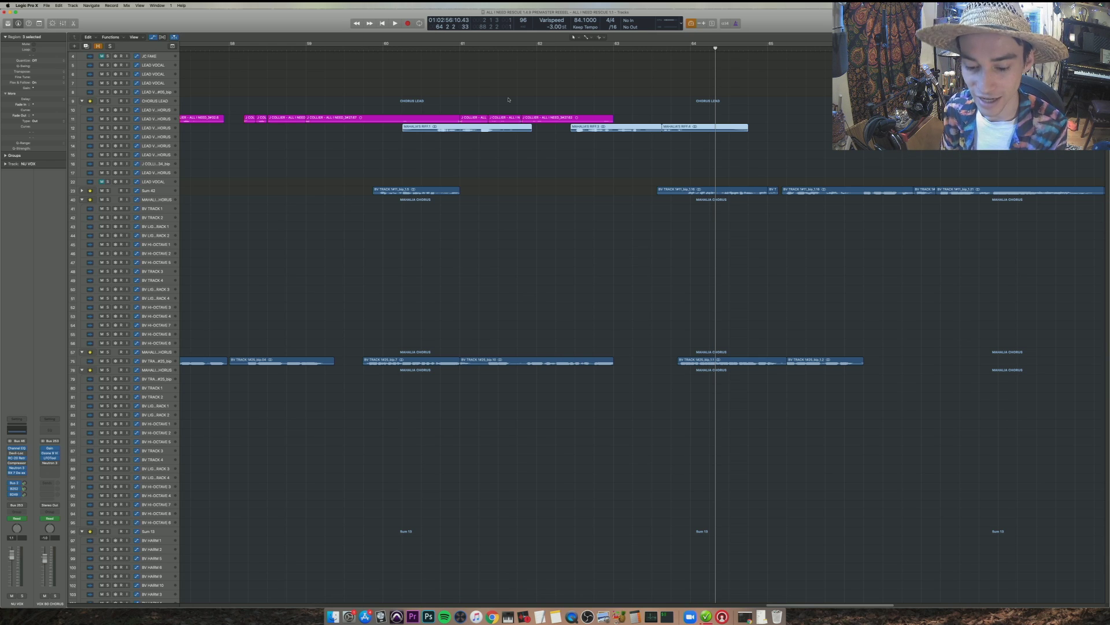
- Select all the pink and blue chorus lead regions from about bar 50 to bar 64
key(super+Left)
key(super+Left)
key(super+Left)
key(super+Left)
key(super+Up)
key(super+Up)
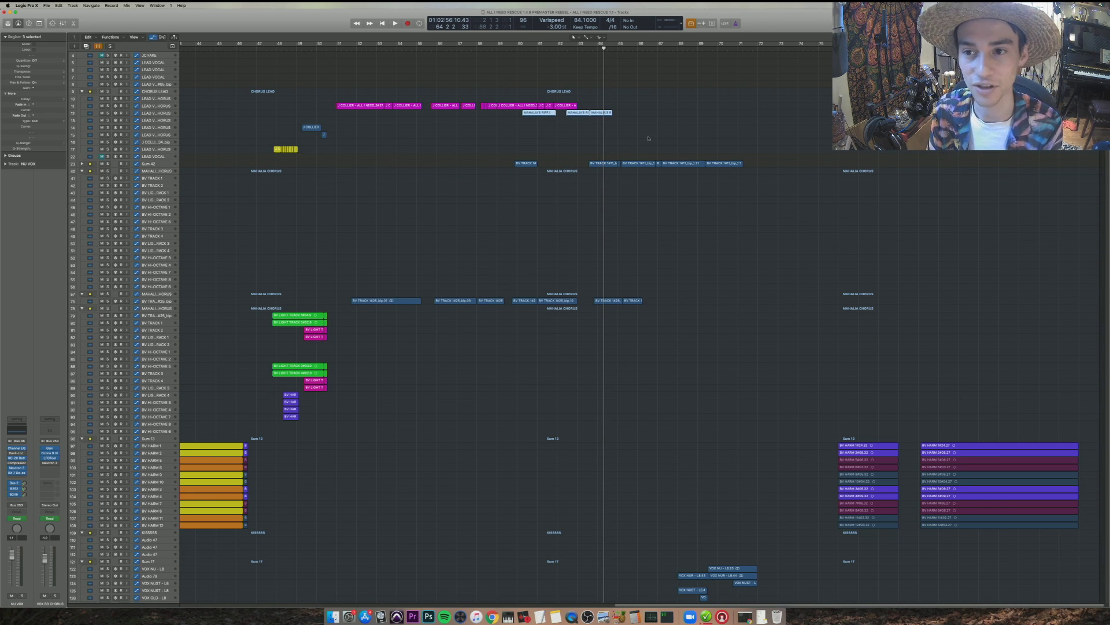
drag(648, 138, 349, 70)
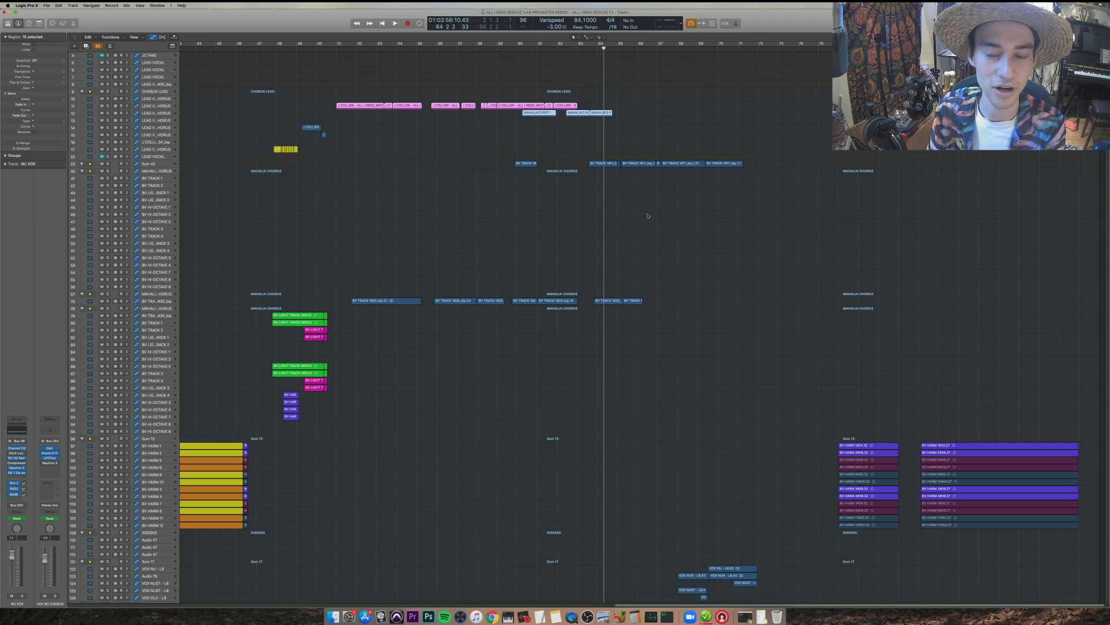
- Play the full mix from about bar 64 and stop it in bar 65
key(space)
scroll(719, 324, up, 3)
scroll(718, 342, down, 4)
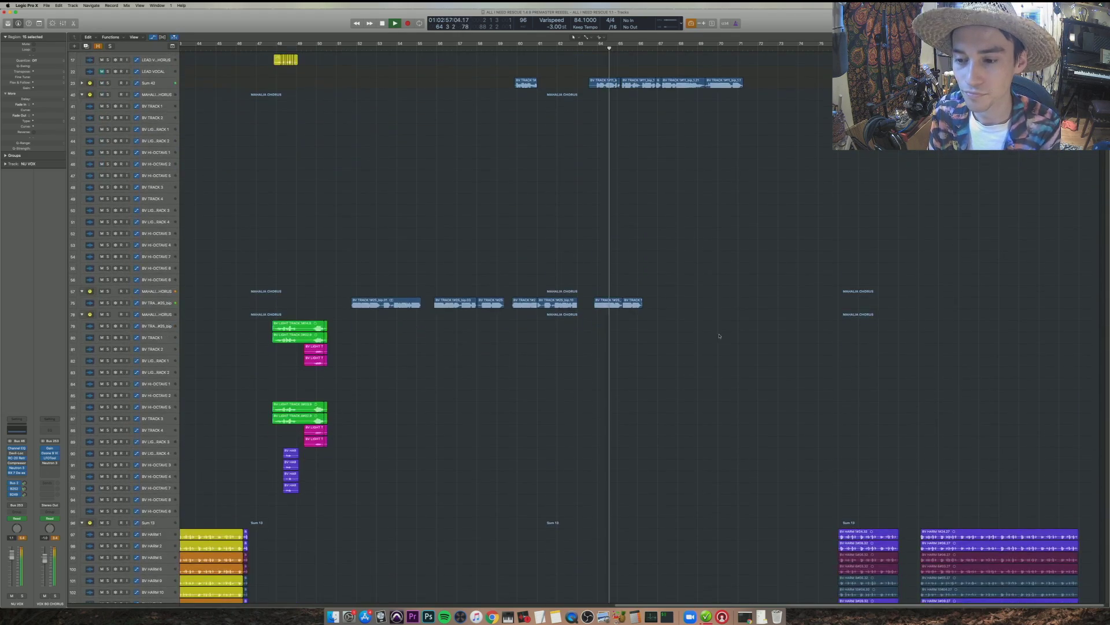
scroll(720, 336, down, 15)
key(super+Right)
key(super+Right)
key(super+Right)
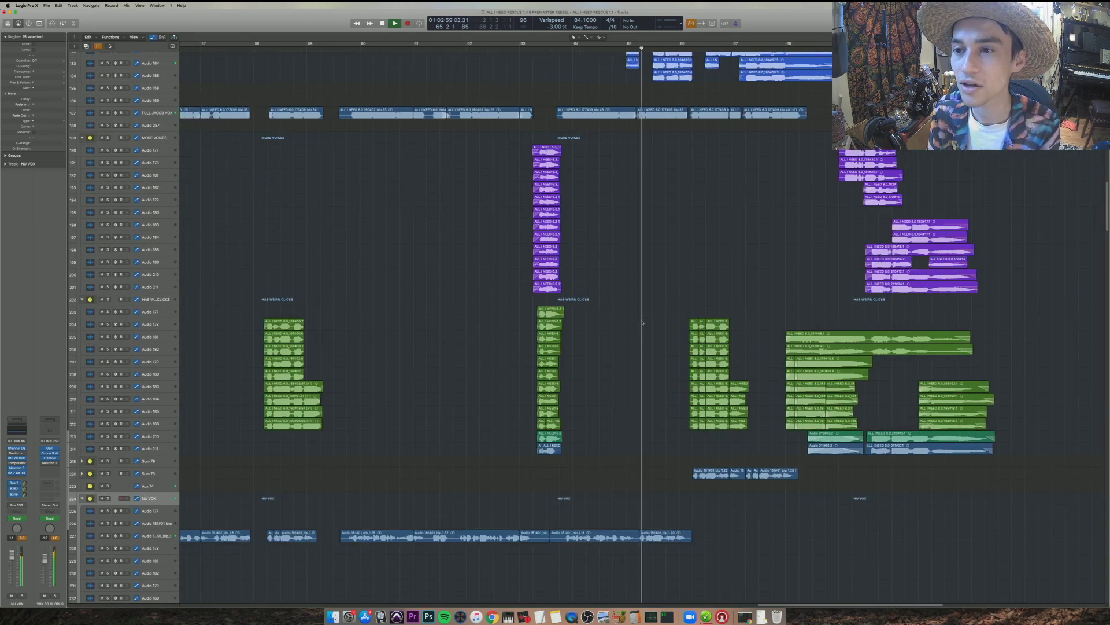
scroll(636, 322, up, 5)
key(Return)
scroll(652, 308, up, 4)
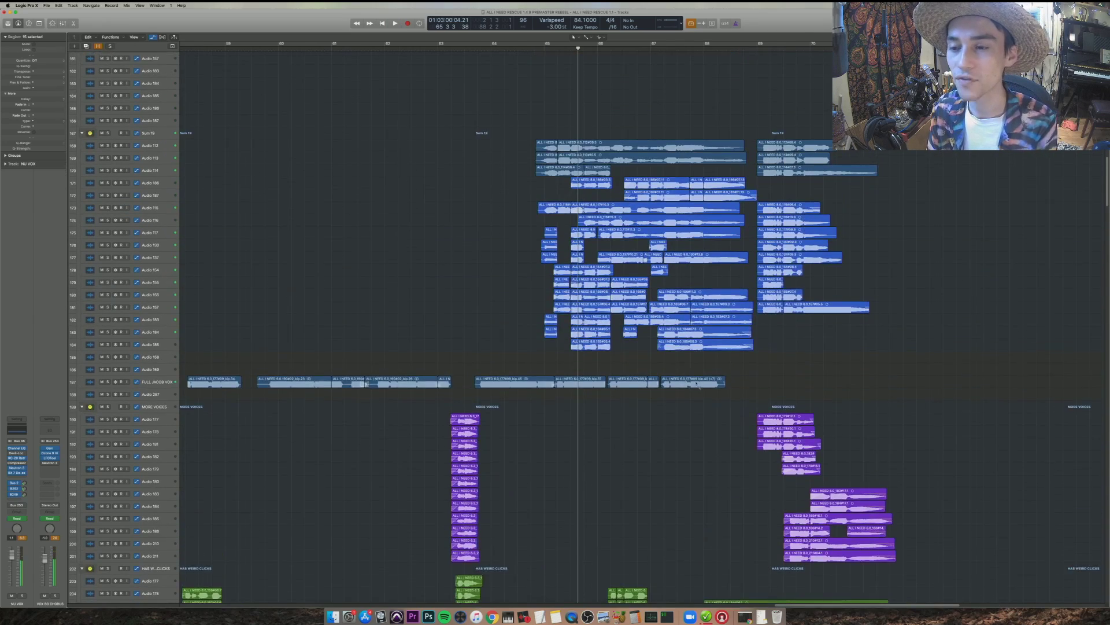
- Select the large block of blue vocal regions above MORE VOICES between bars 65 and 71 and play it in solo
key(super+Left)
key(super+Up)
key(super+Up)
drag(804, 353, 533, 188)
key(ctrl+s)
key(shift+space)
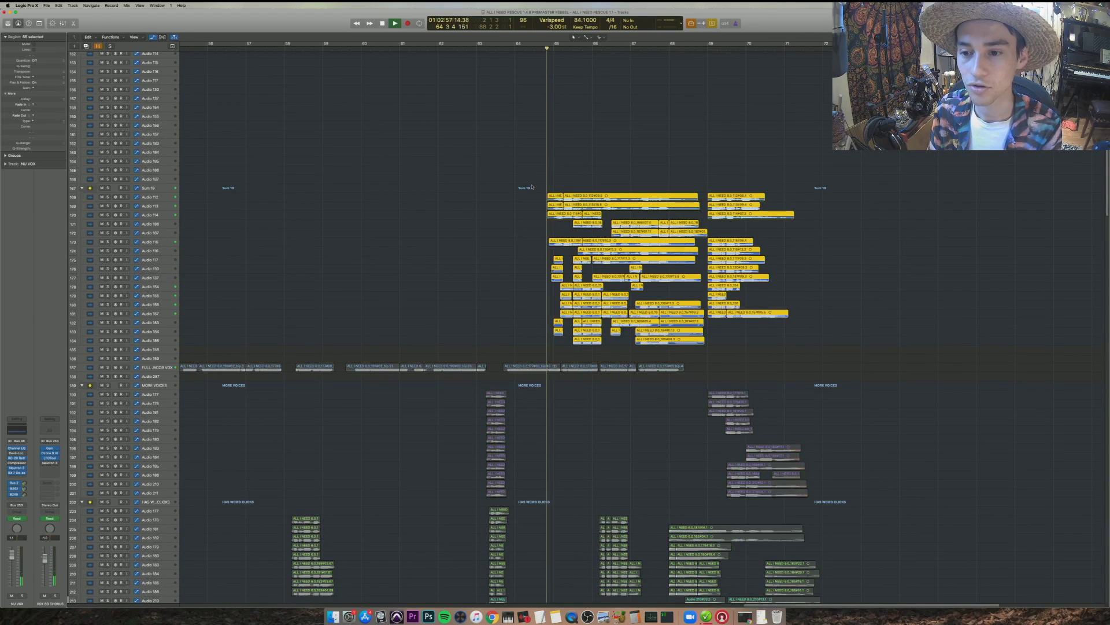
- Add the purple MORE VOICES regions from bar 69 onward to the soloed blue vocal block and restart playback
scroll(531, 186, up, 3)
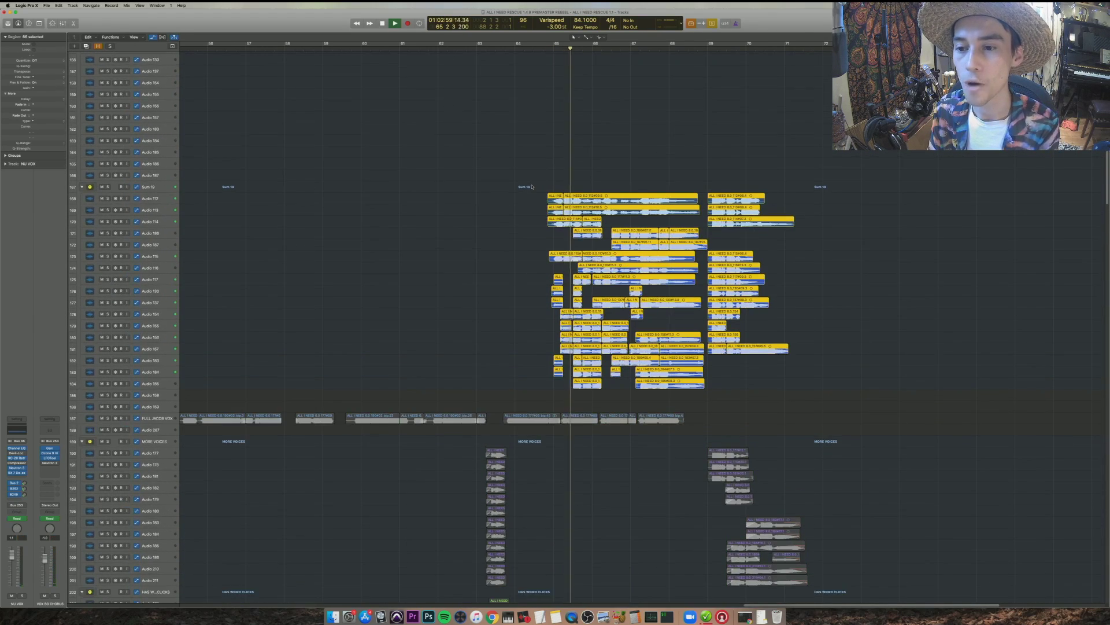
scroll(531, 186, up, 3)
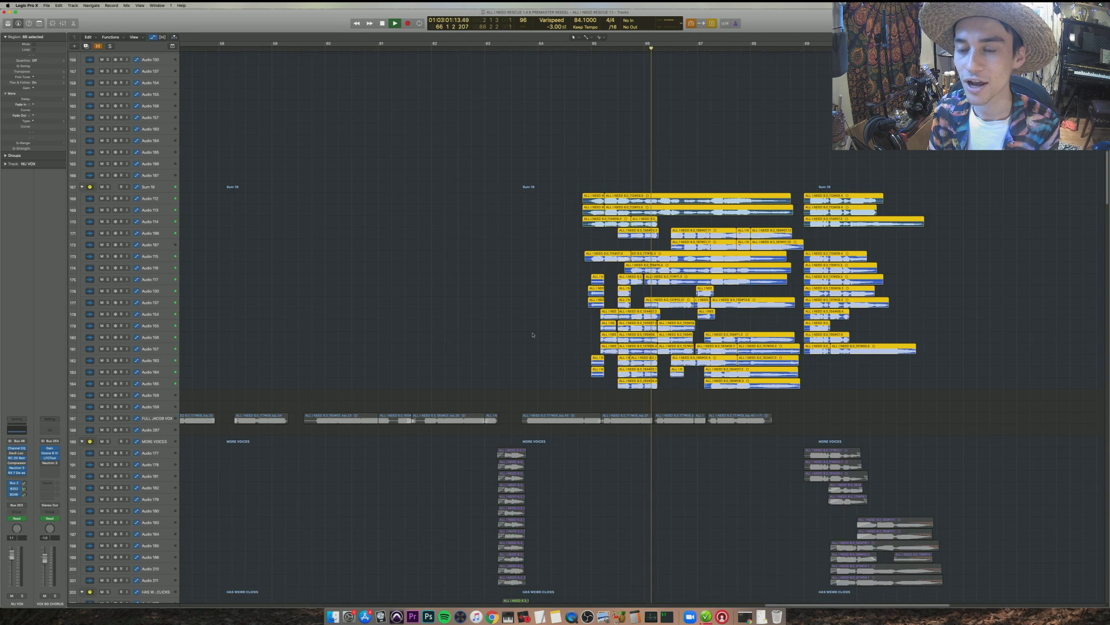
scroll(532, 334, right, 3)
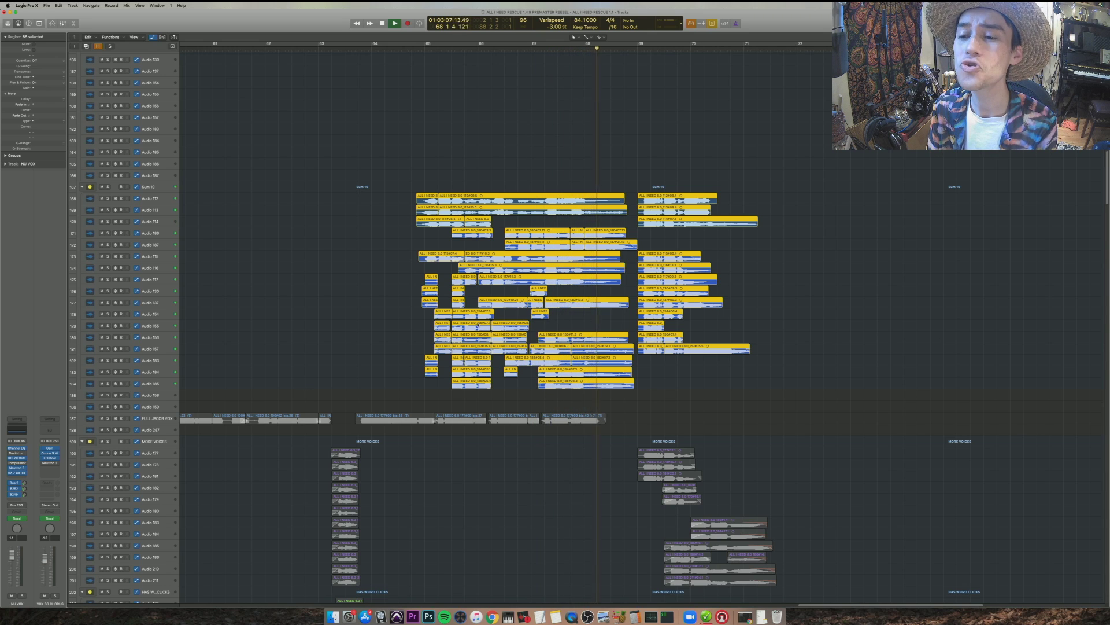
key(super+Up)
key(super+Up)
key(super+Up)
drag(809, 506, 639, 381)
key(space)
key(space)
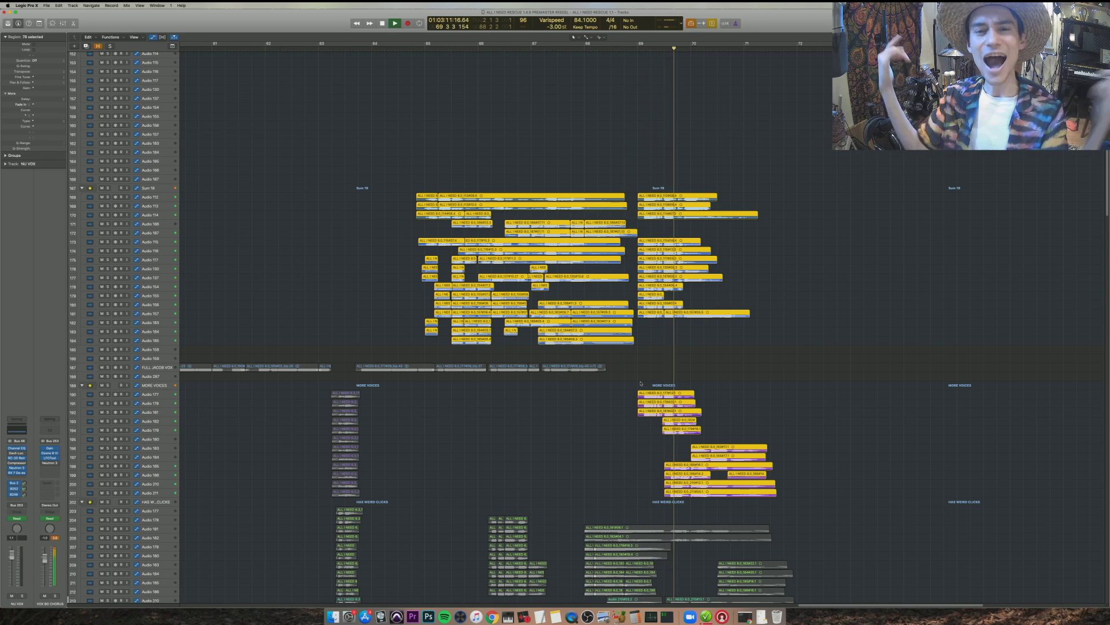
- Solo the green HAS WEIRD CLICKS regions between bars 68 and 72, and widen the soloed selection to all vocal regions above them
scroll(801, 452, down, 10)
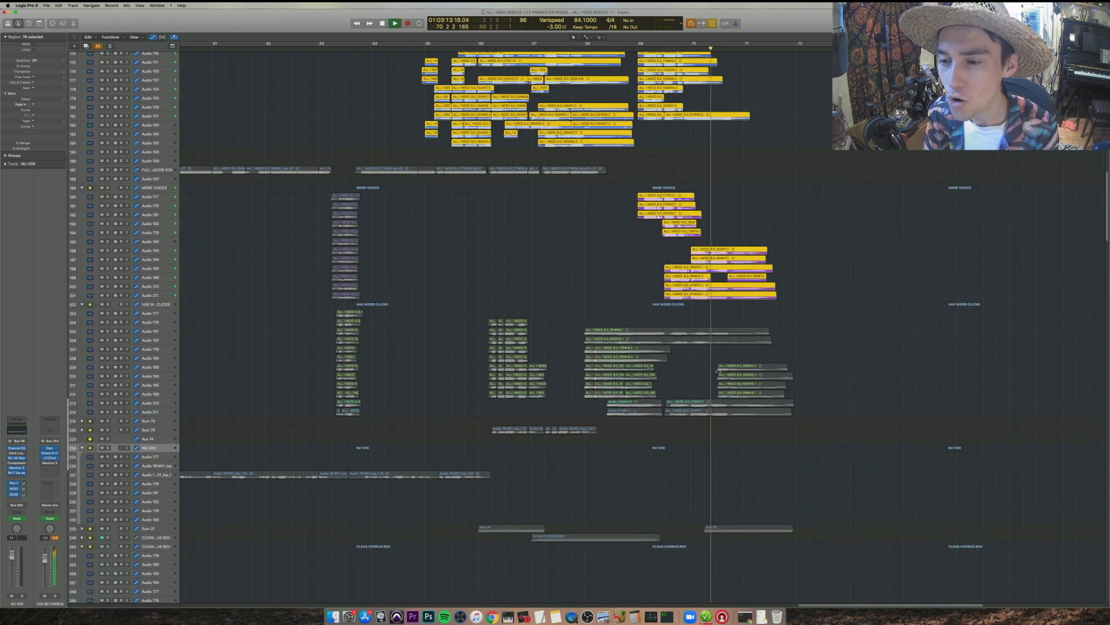
scroll(801, 451, up, 5)
drag(837, 532, 586, 410)
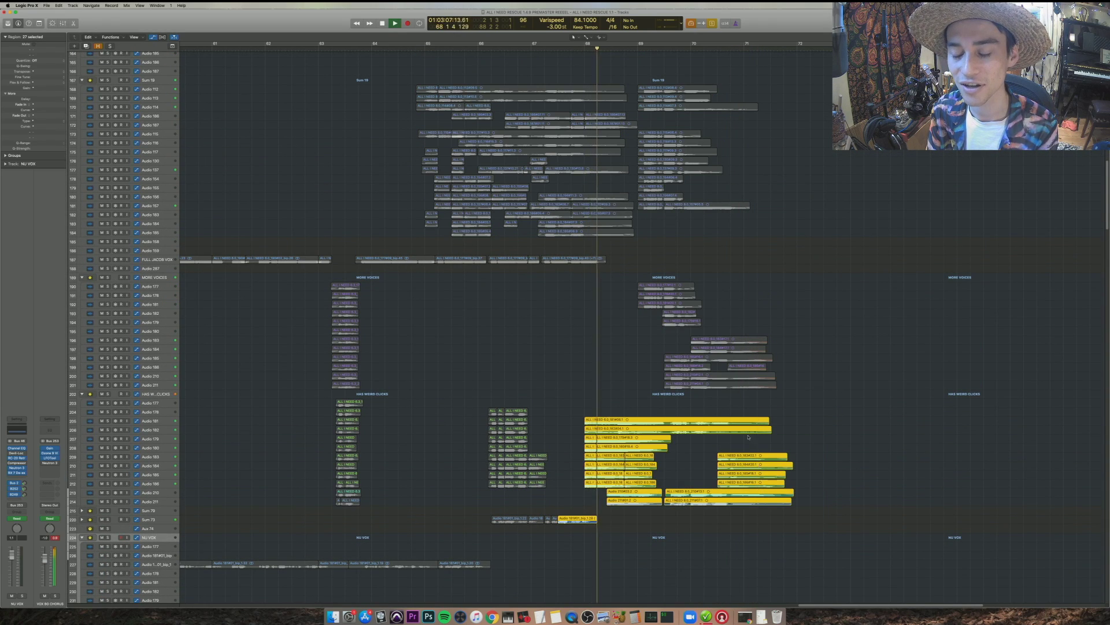
scroll(801, 516, down, 4)
drag(815, 542, 422, 103)
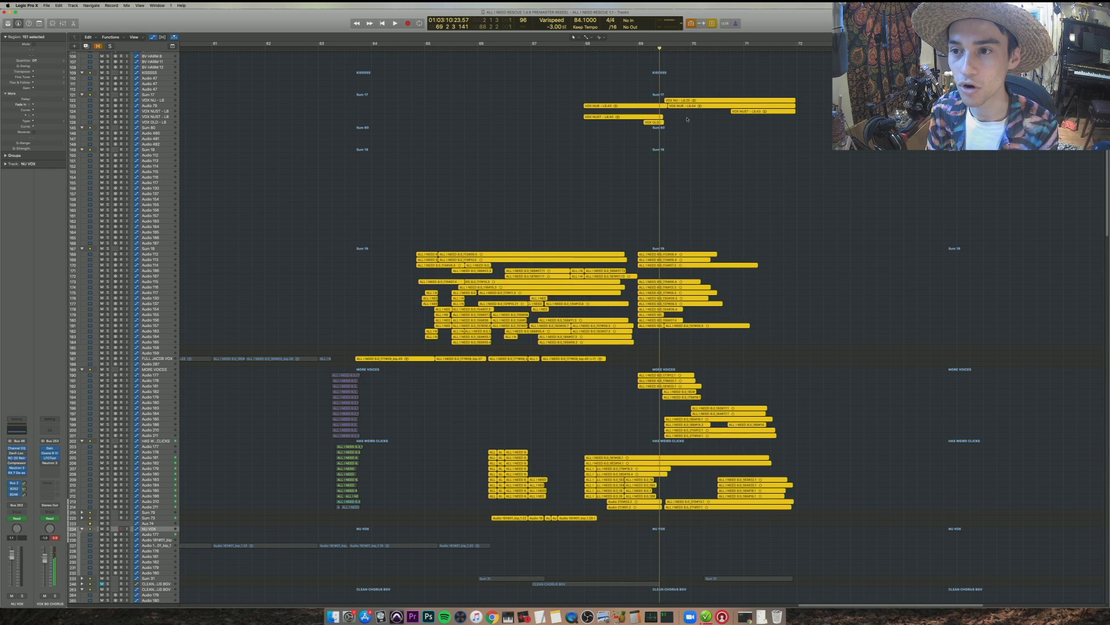
- Solo the two upper VOX regions of Sum 17 starting in bar 69 and play them briefly
drag(687, 119, 674, 100)
key(space)
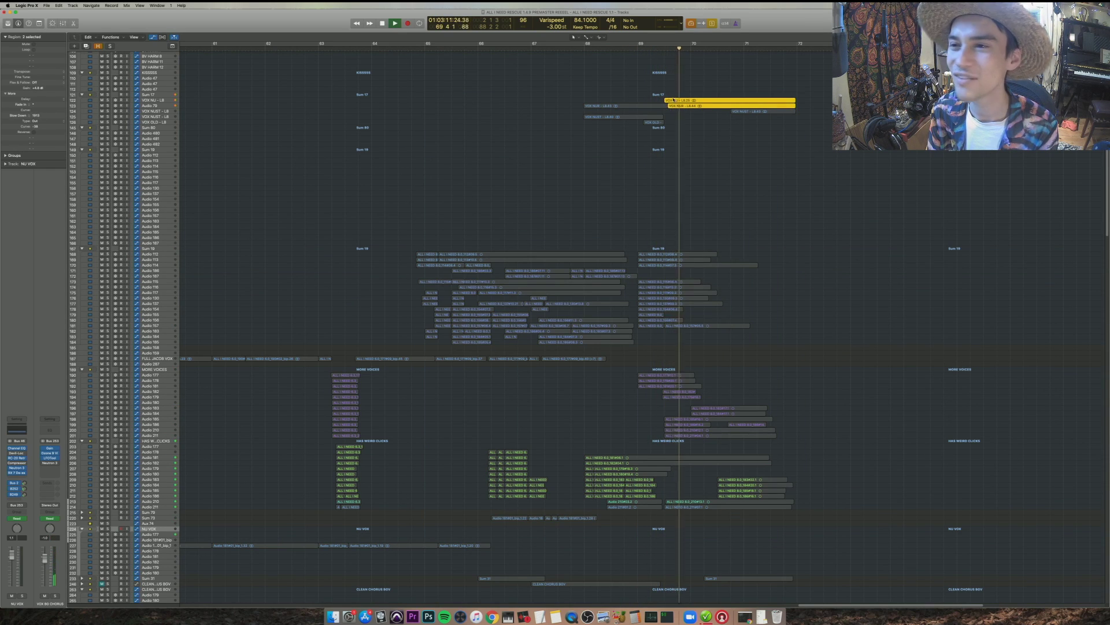
key(space)
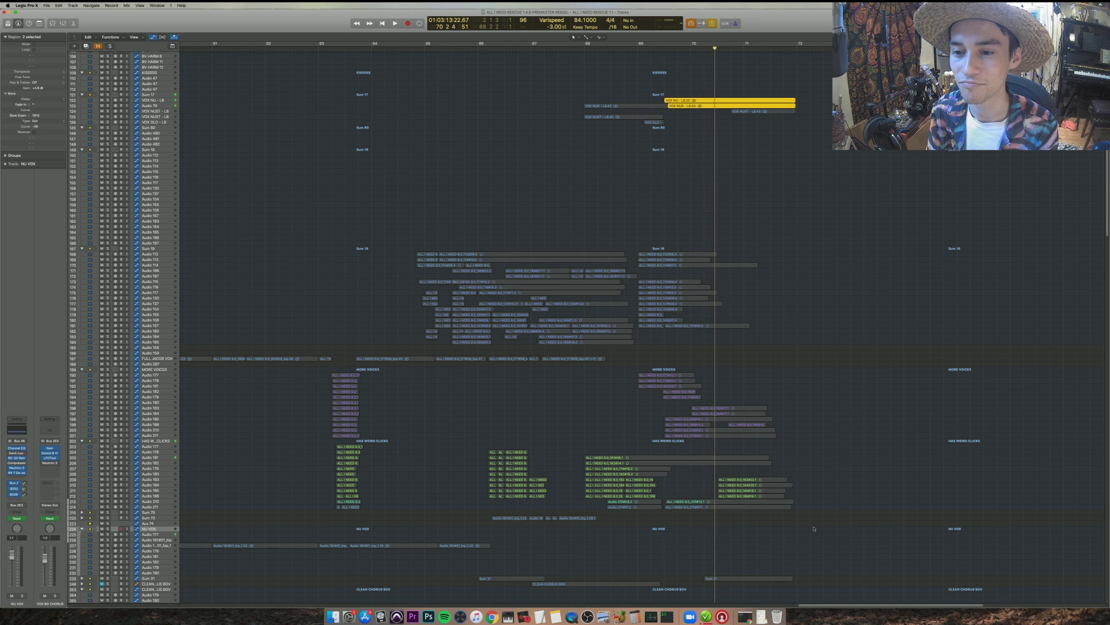
- Play all vocal regions between bars 64 and 72 in solo and add the Sum and CLEAN CHORUS regions above the CLEAN CHORUS stack
drag(814, 528, 421, 102)
key(space)
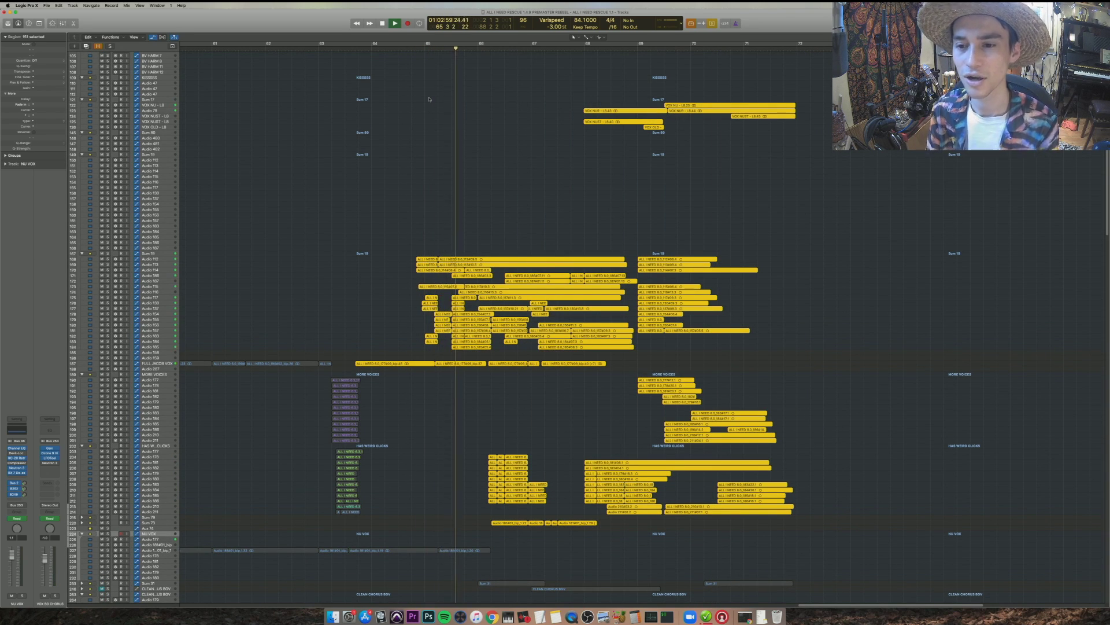
scroll(573, 532, down, 6)
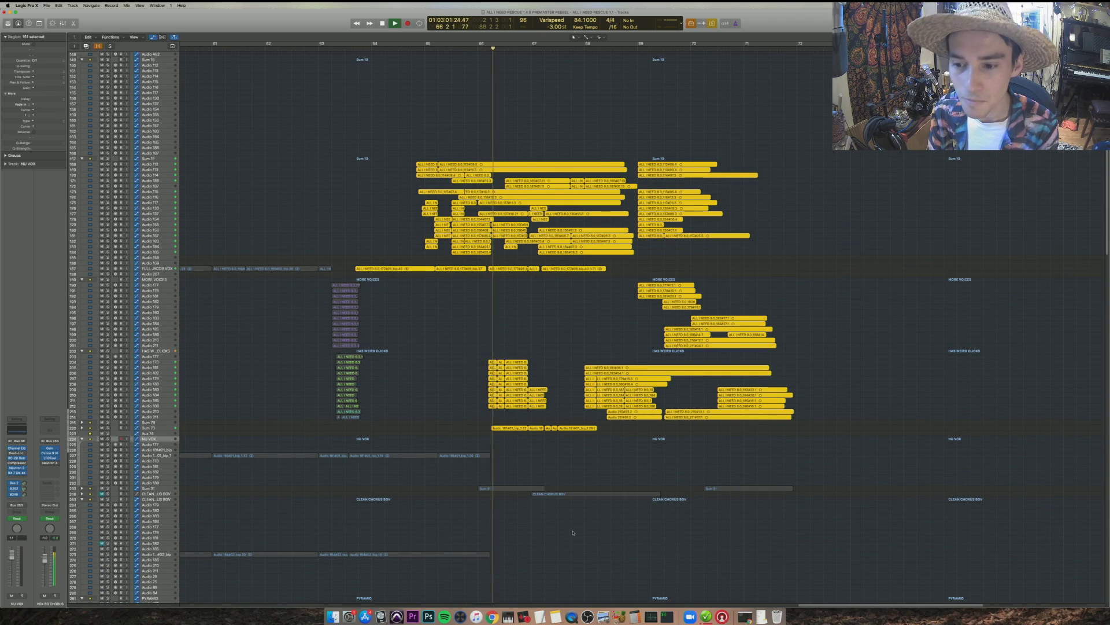
drag(479, 516, 850, 465)
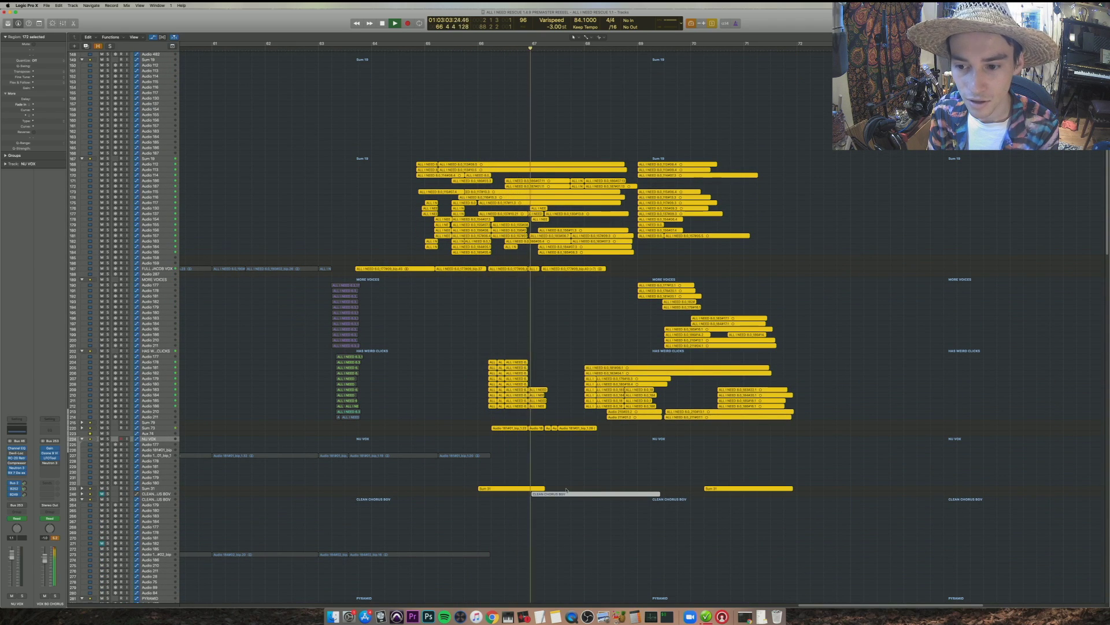
key(Return)
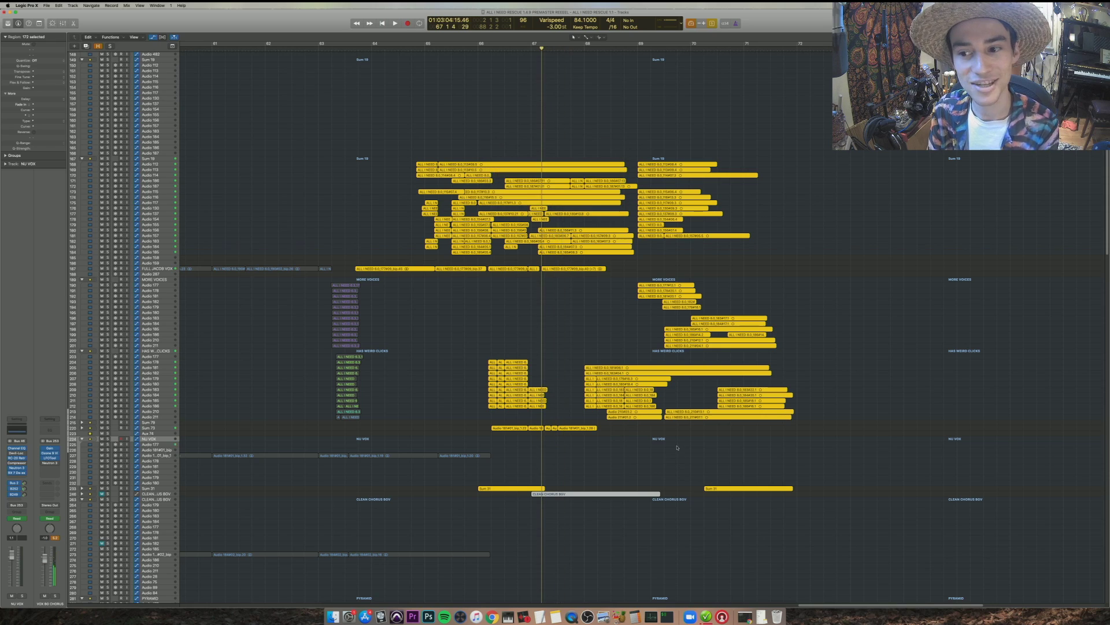
- Play the complete soloed vocal selection onward from bar 67 to about bar 71
click(700, 460)
key(space)
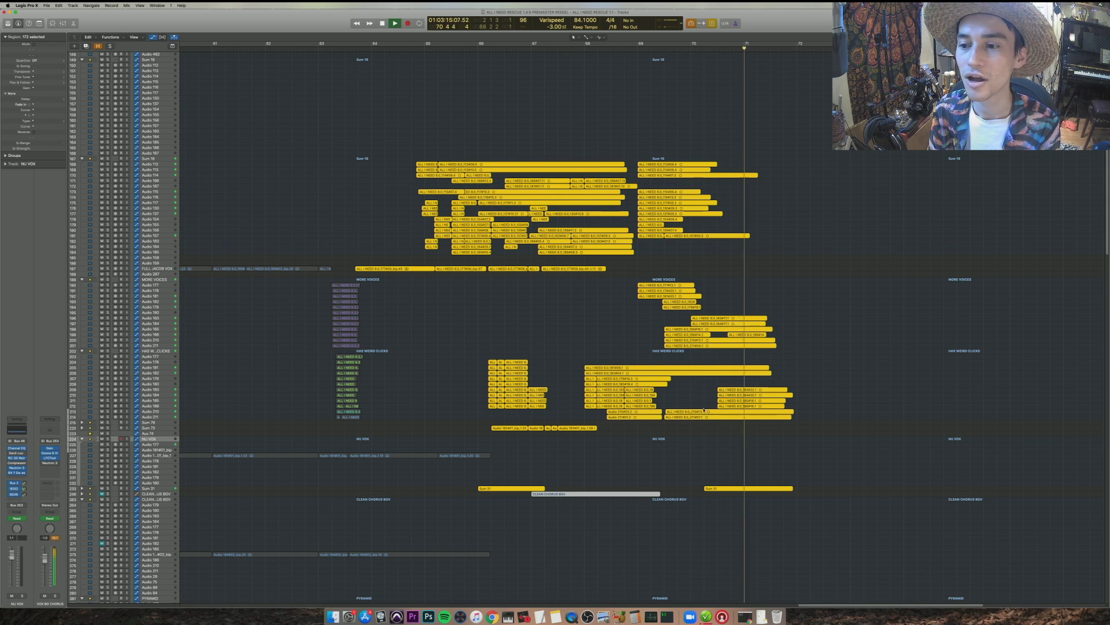
key(Return)
- Solo the green HAS WEIRD CLICKS block from bar 68, followed by the purple MORE VOICES block from bar 69
drag(668, 448, 611, 353)
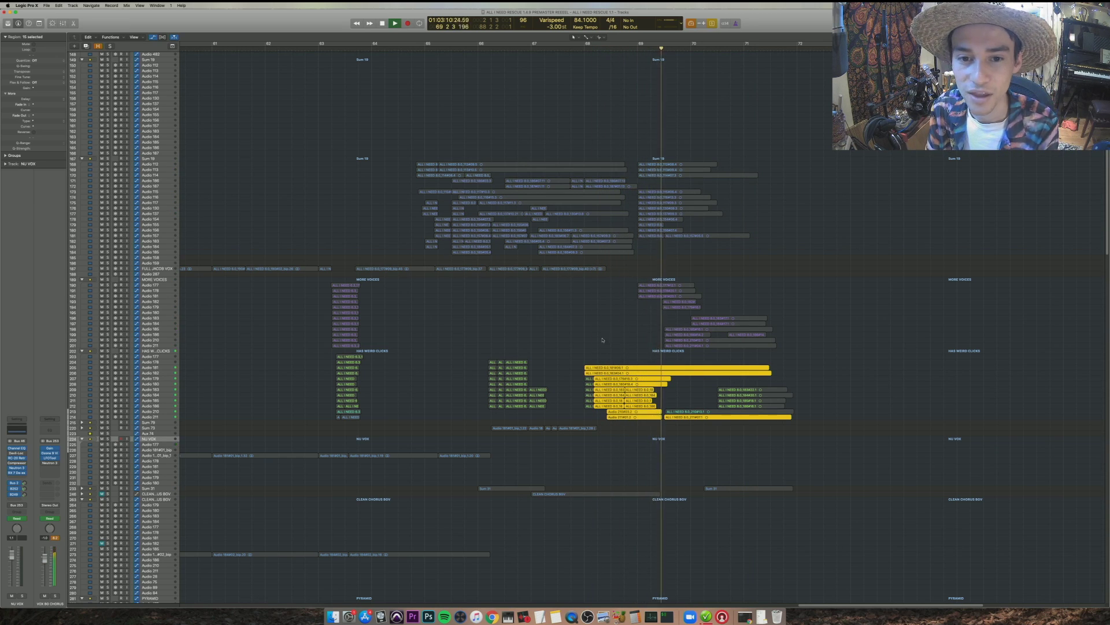
drag(601, 349, 794, 270)
key(shift+space)
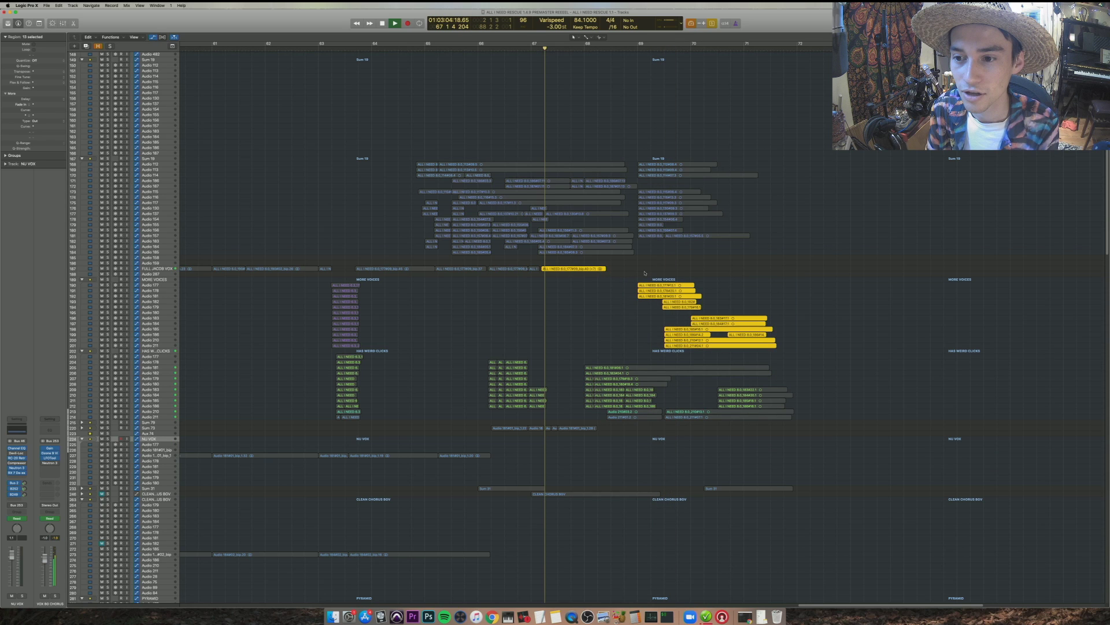
- Solo the full vocal regions just above MORE VOICES between bars 65 and 68 and play them
drag(645, 273, 440, 266)
key(shift+space)
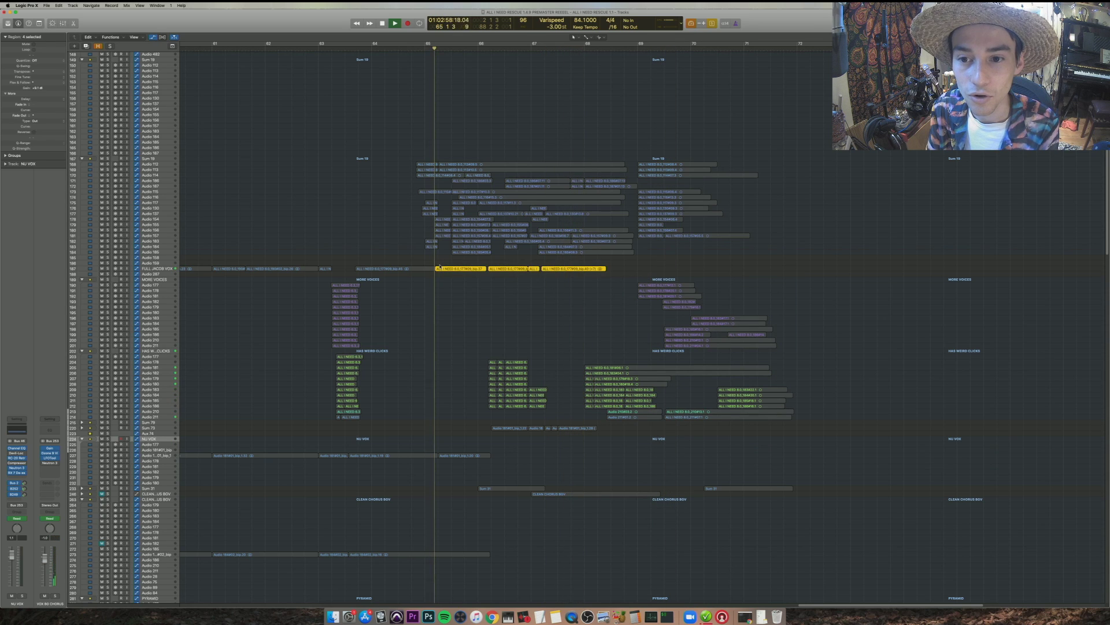
key(super+Down)
key(super+Down)
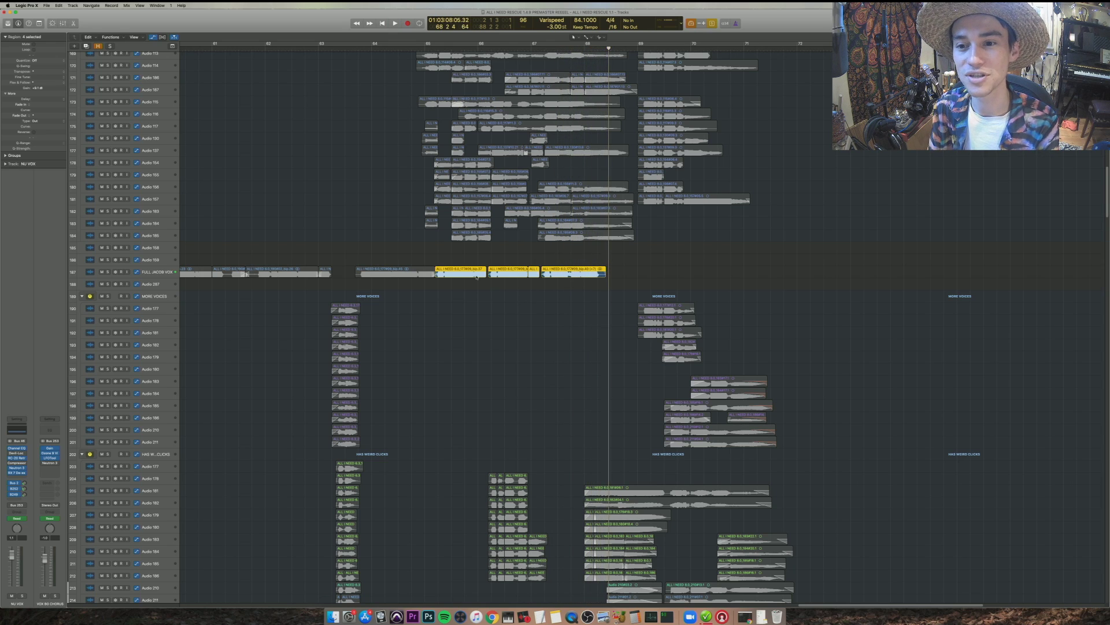
- Turn off solo and play the full mix from bar 65, dismissing the alert that interrupts playback
key(ctrl+s)
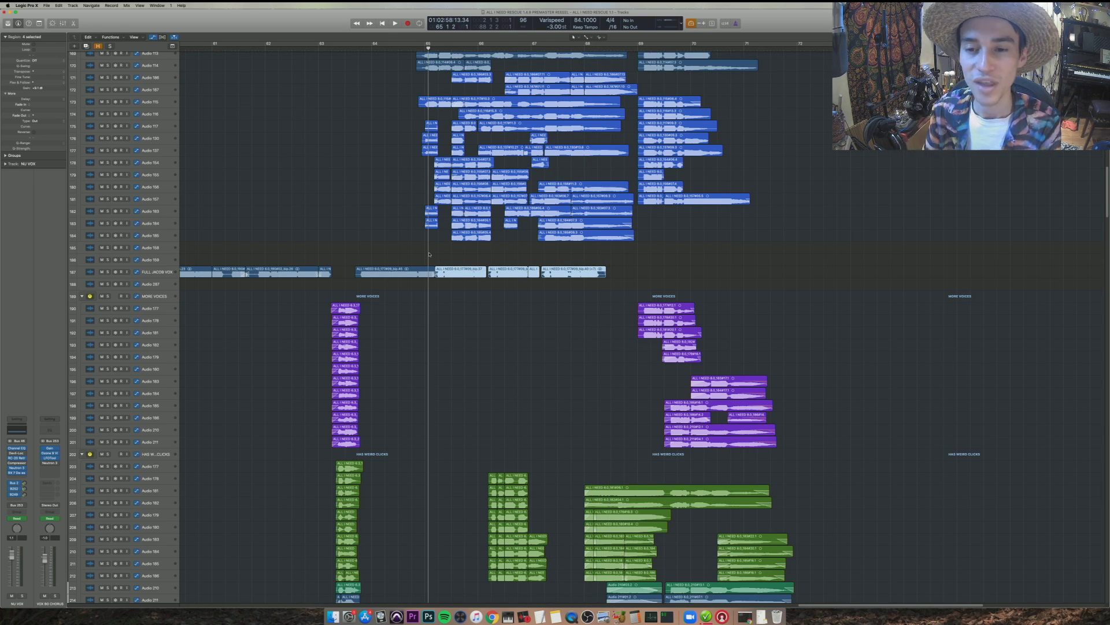
shift+click(425, 255)
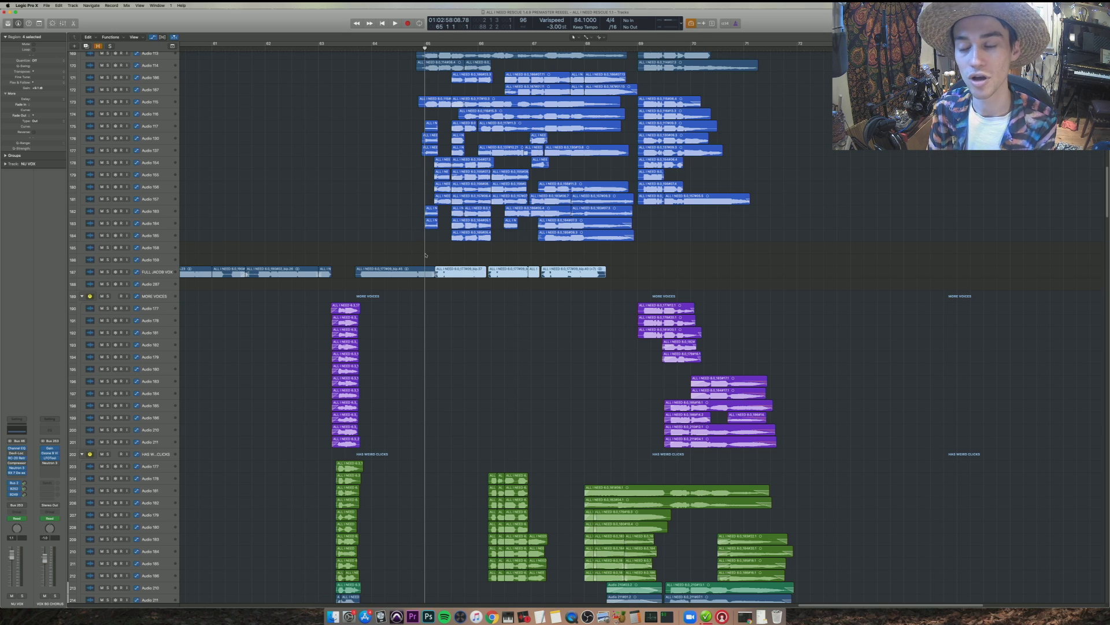
key(space)
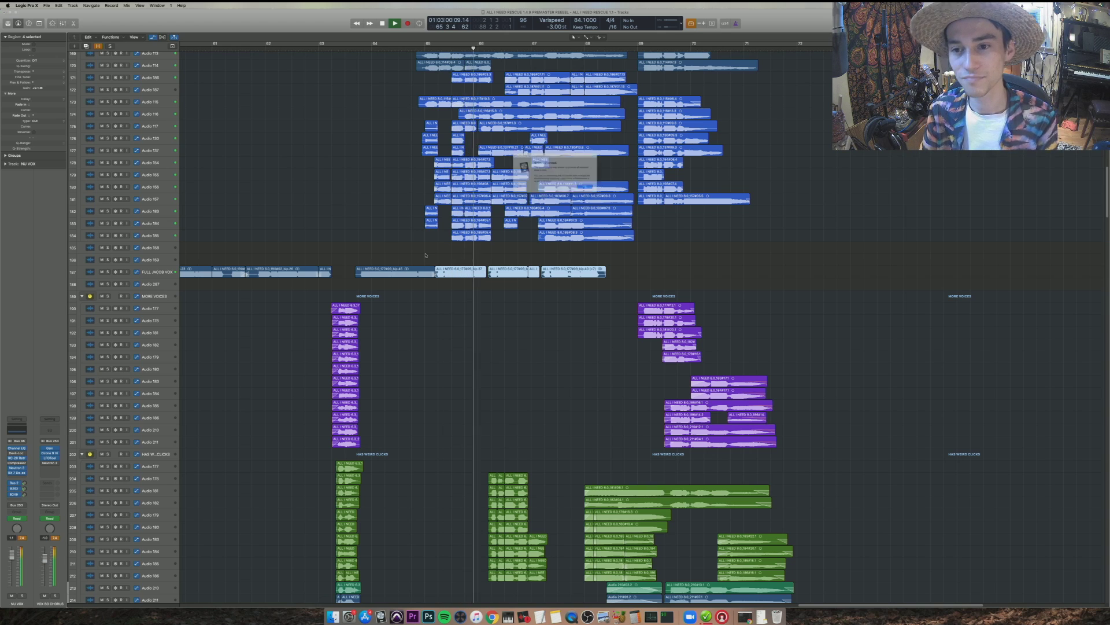
click(547, 234)
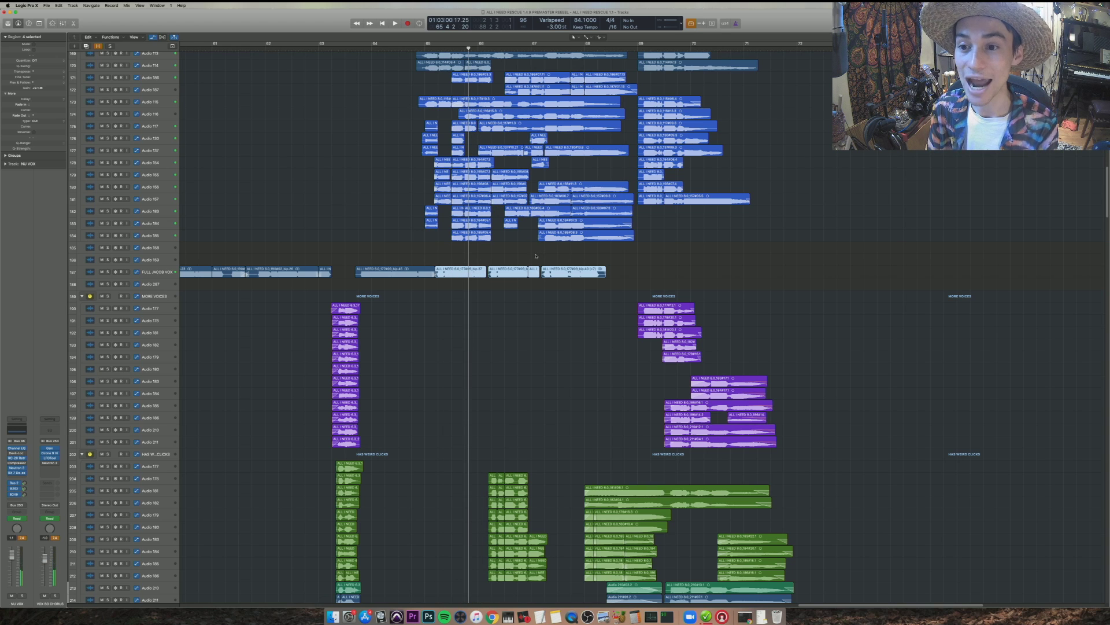
- Enlarge the tracks vertically and play the full mix again from about bar 67
key(super+Down)
key(super+Down)
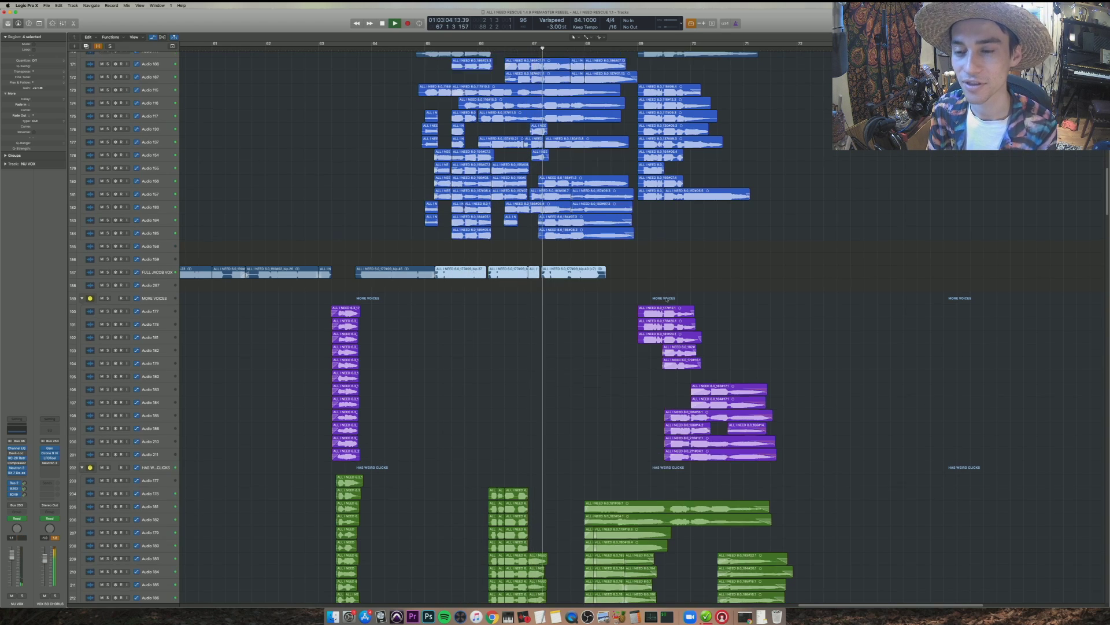
key(Return)
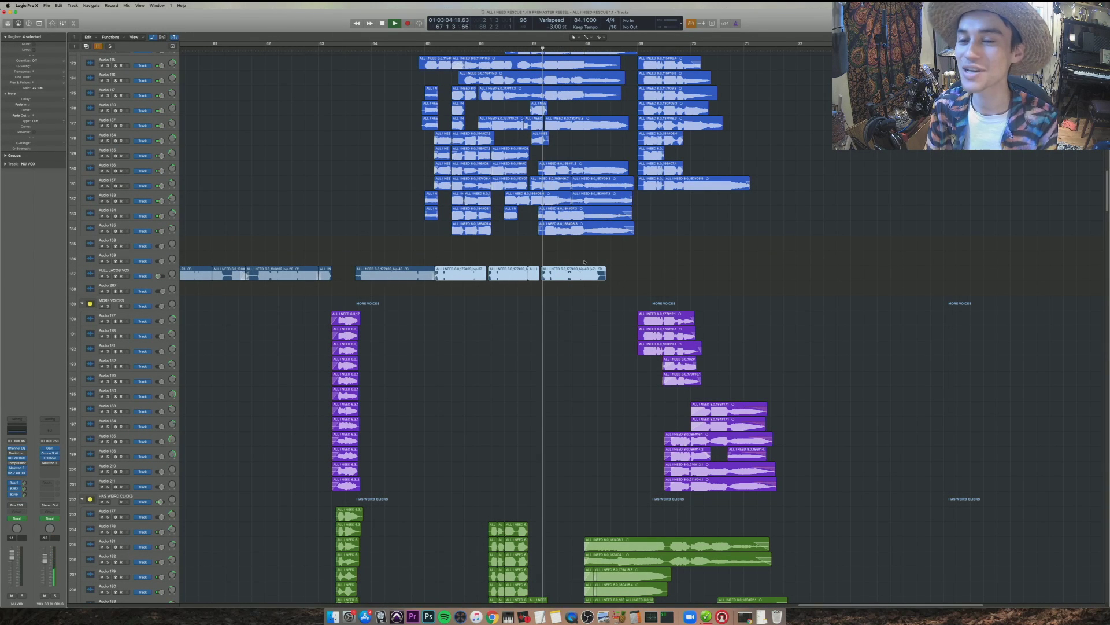
key(Return)
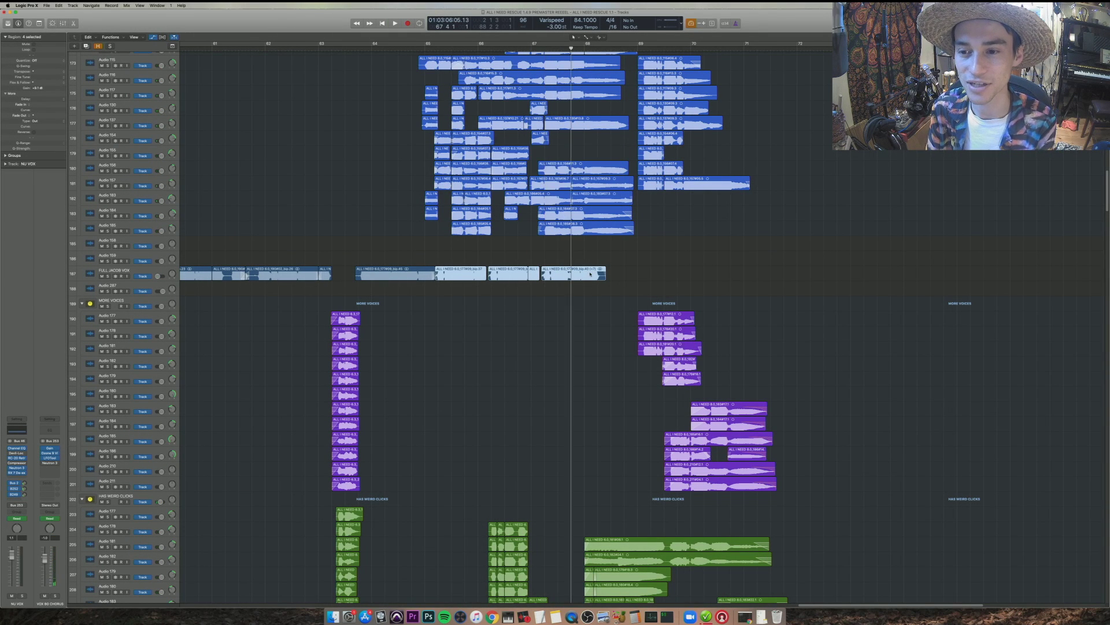
key(space)
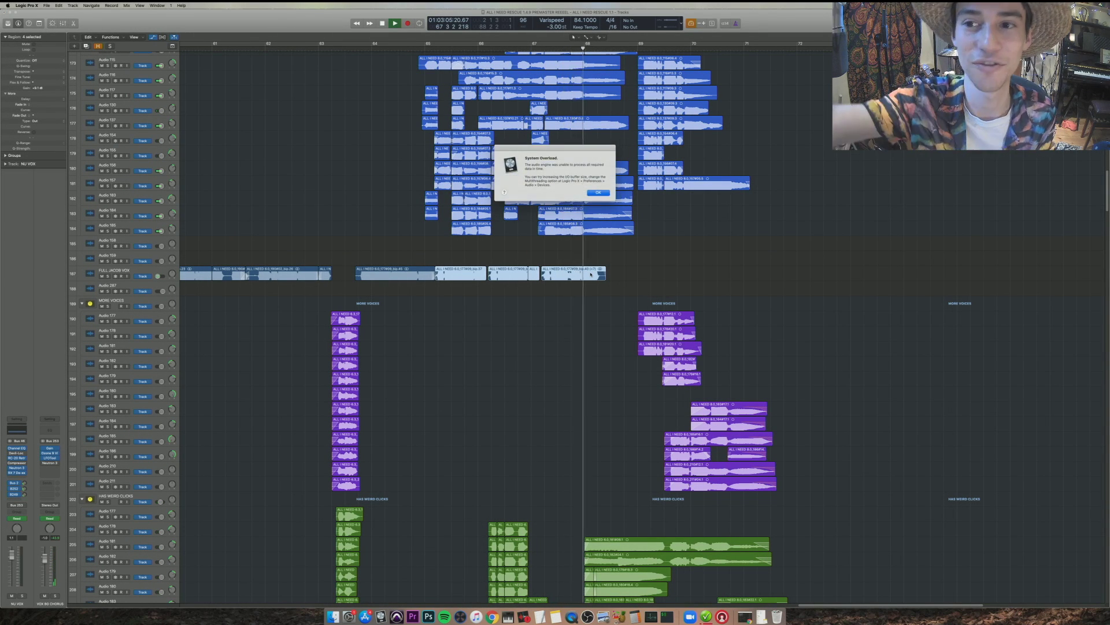
- Dismiss the System Overload alert and play the blue, purple and green vocal regions from about bar 66 onward in solo
key(Return)
drag(812, 588, 505, 55)
key(space)
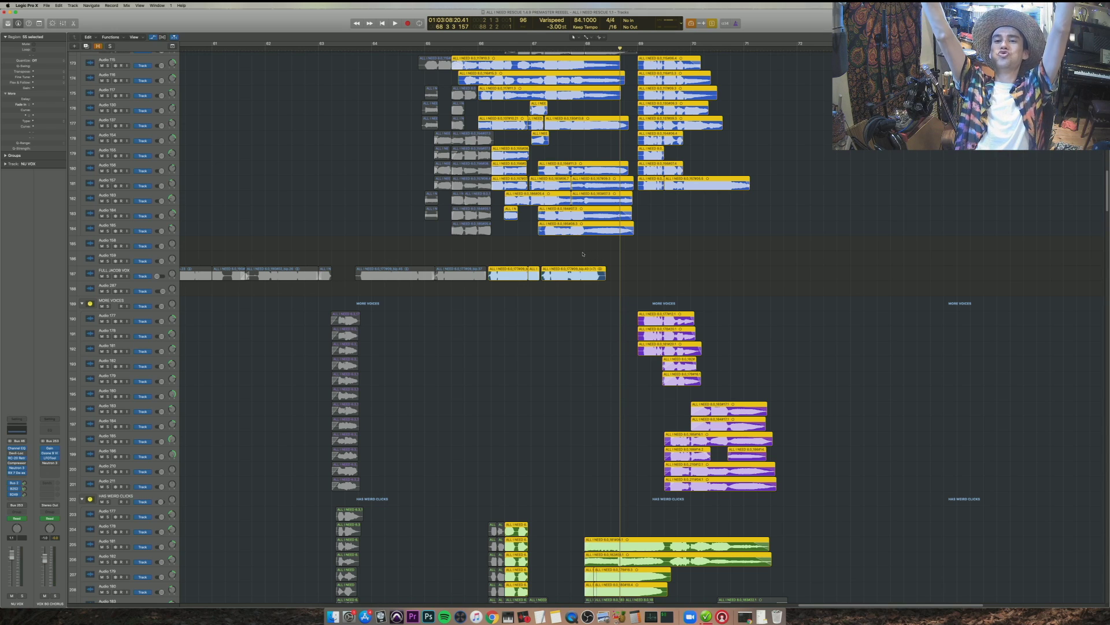
- Solo and play the two stacked cymbal regions at bar 68, followed by the European Folk Kit region above them
scroll(583, 253, down, 20)
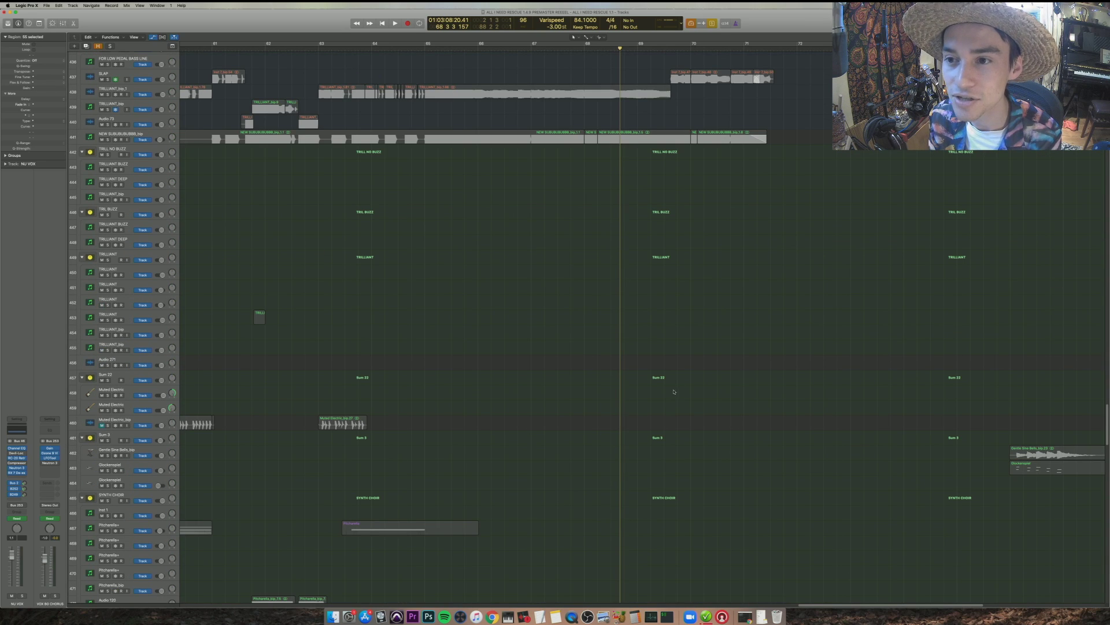
scroll(650, 399, down, 5)
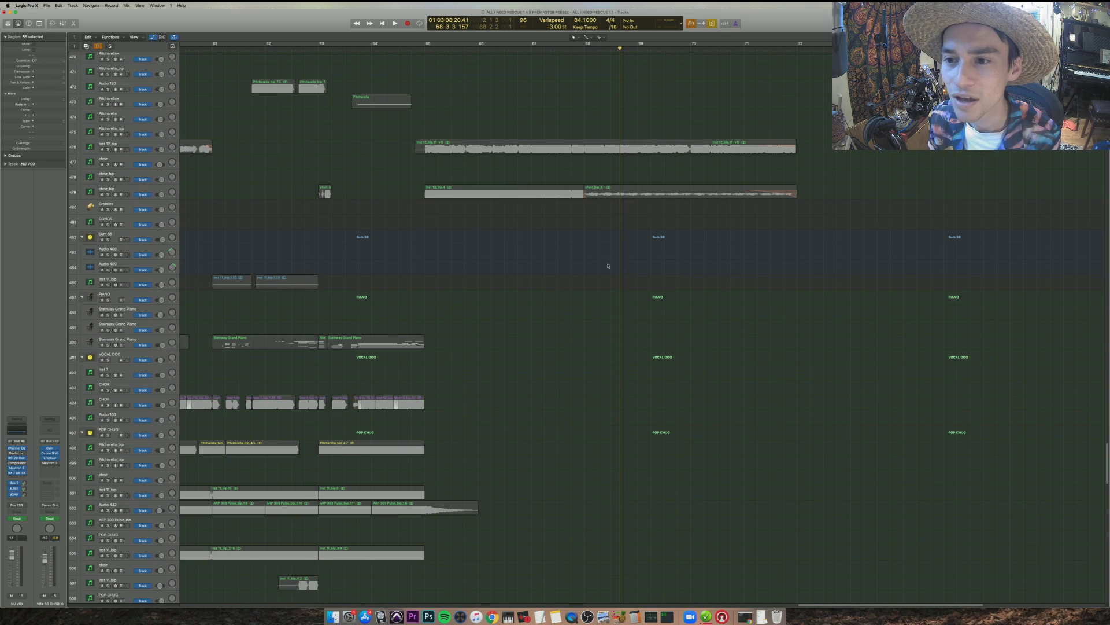
scroll(611, 200, down, 5)
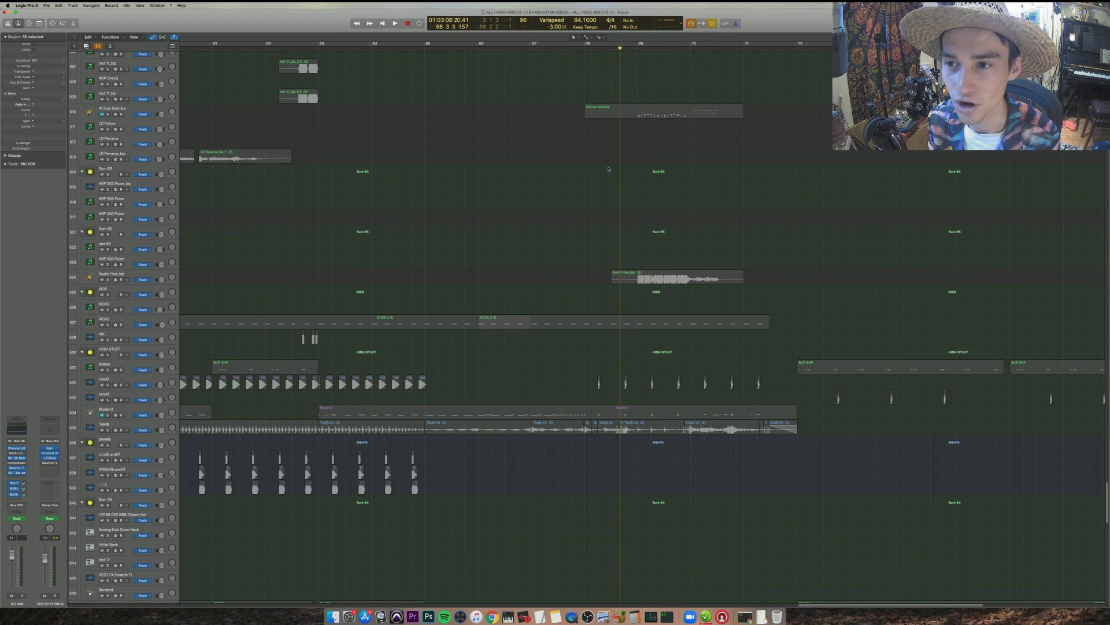
scroll(577, 388, down, 5)
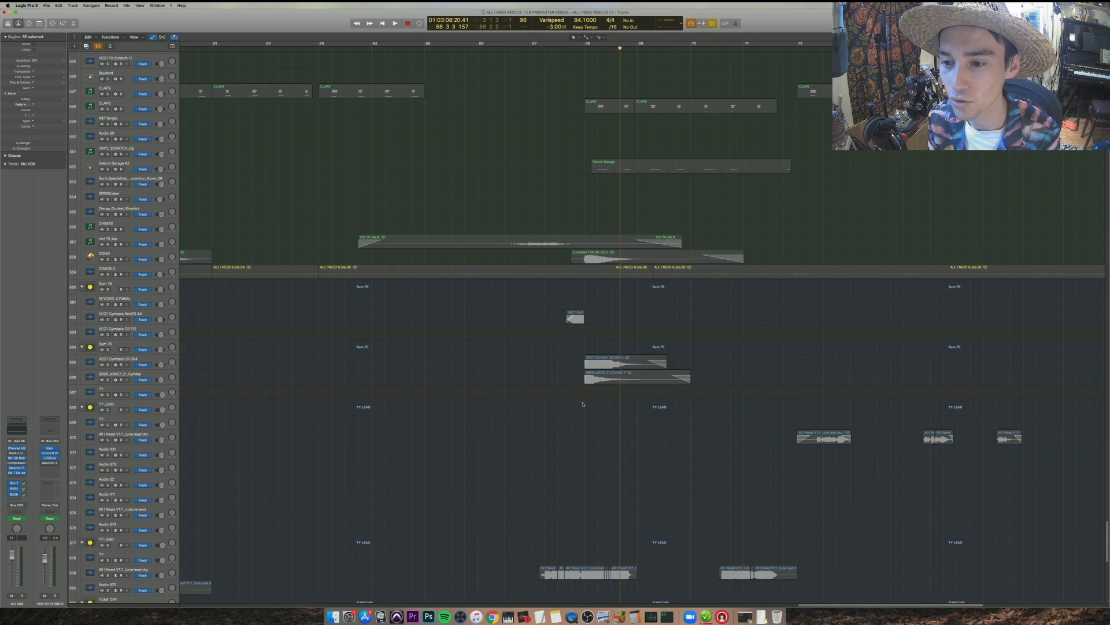
click(637, 376)
shift+click(615, 356)
key(space)
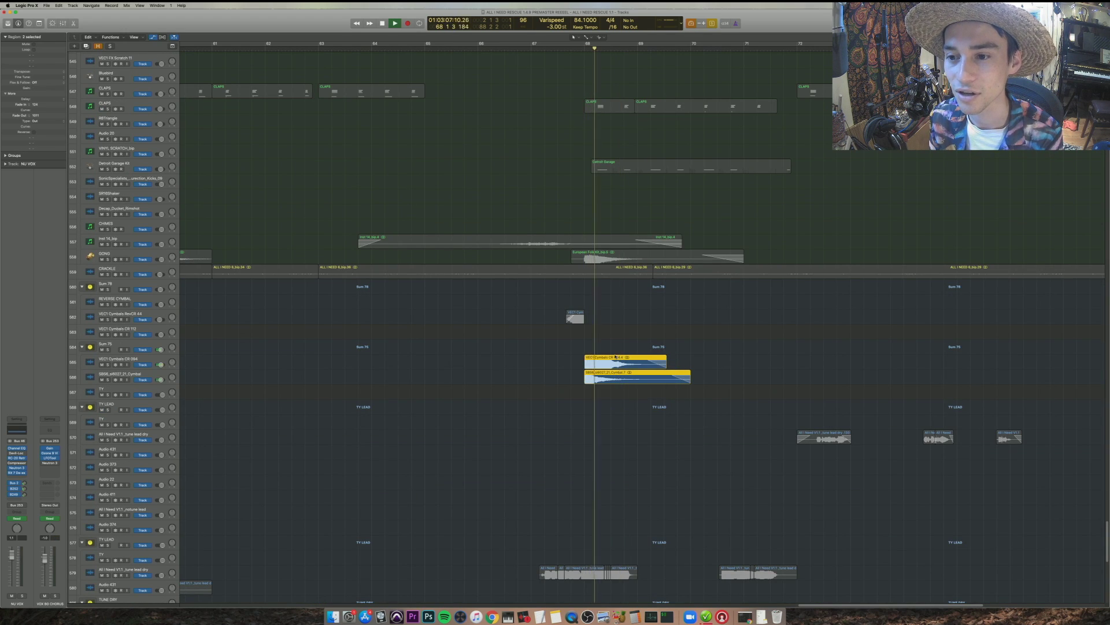
click(607, 255)
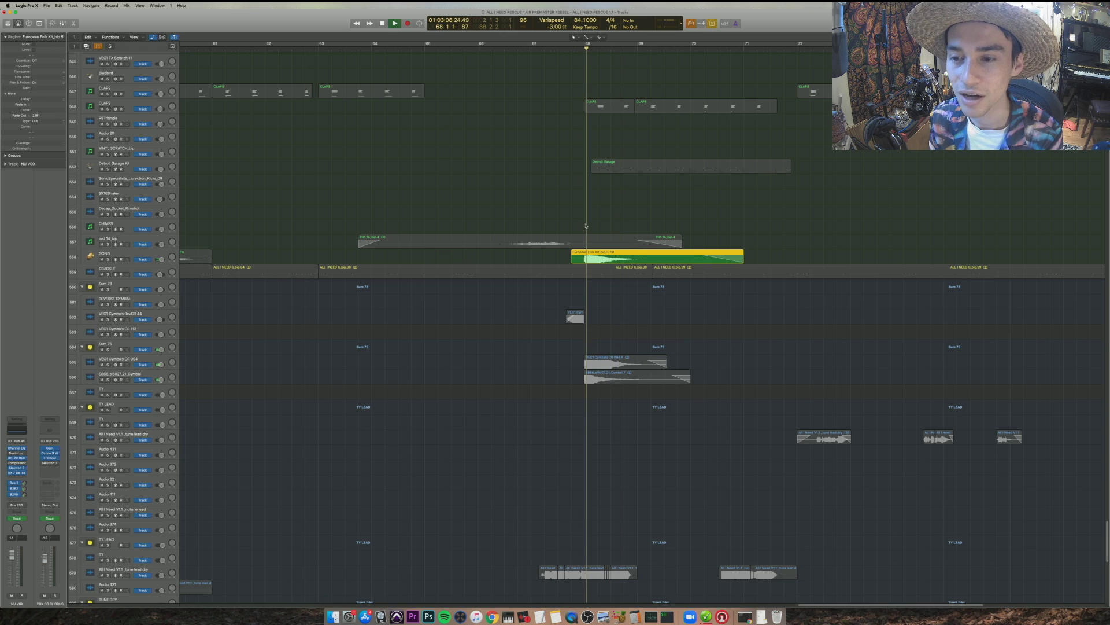
- Solo and play the TY LEAD vocal region around bars 67 to 68 and the short reverse cymbal region before bar 68
scroll(627, 440, down, 4)
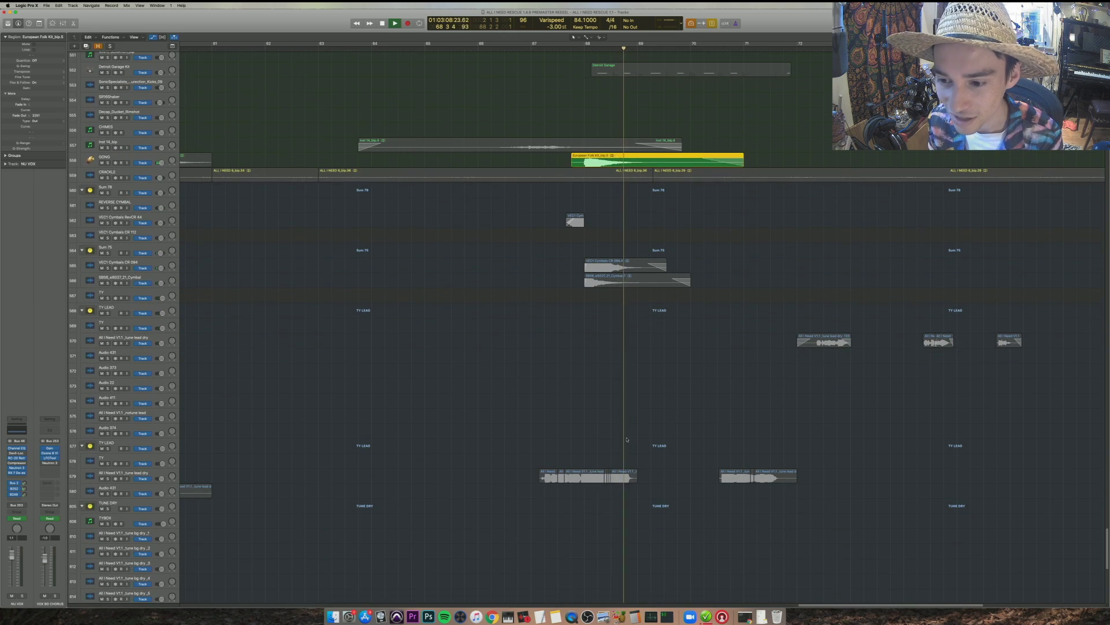
drag(631, 509, 577, 417)
key(space)
key(space)
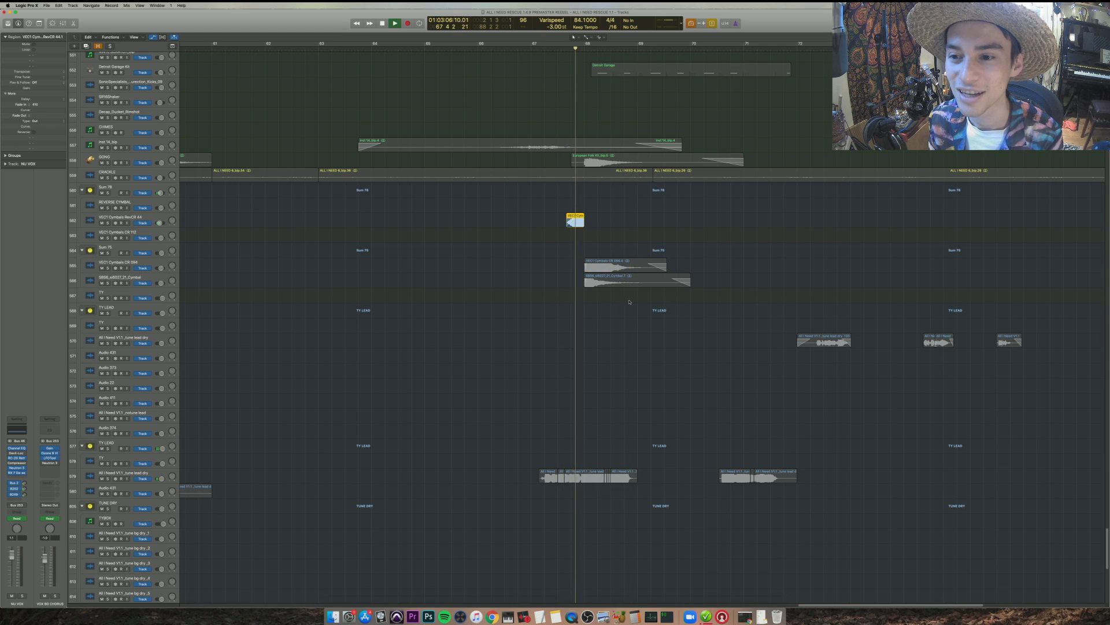
- Select all the effect and cymbal regions around bar 68, from Inst 74 down to the stacked cymbals, and play them in solo
drag(665, 342, 565, 101)
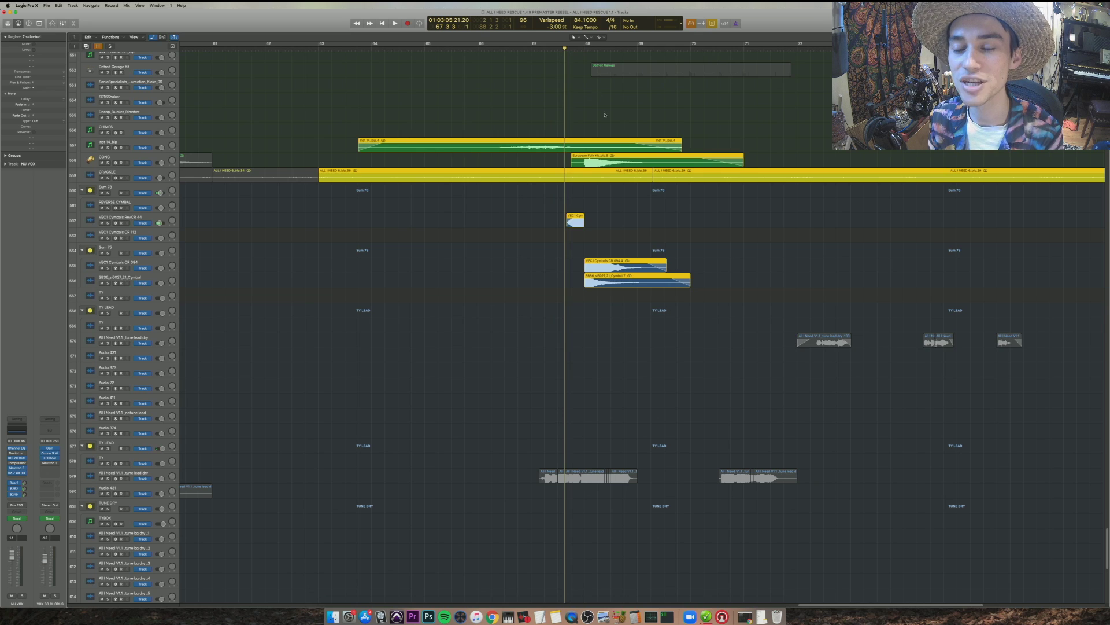
scroll(605, 115, up, 4)
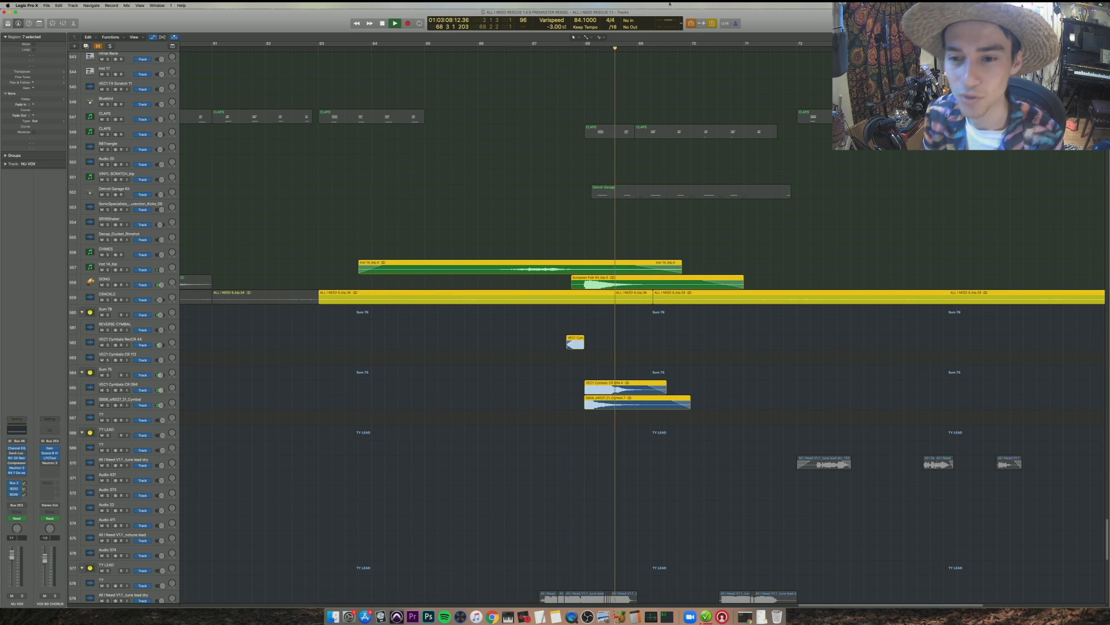
key(space)
- Solo the long Inst 74 region and play it from about bar 66
drag(498, 238, 495, 263)
shift+click(495, 248)
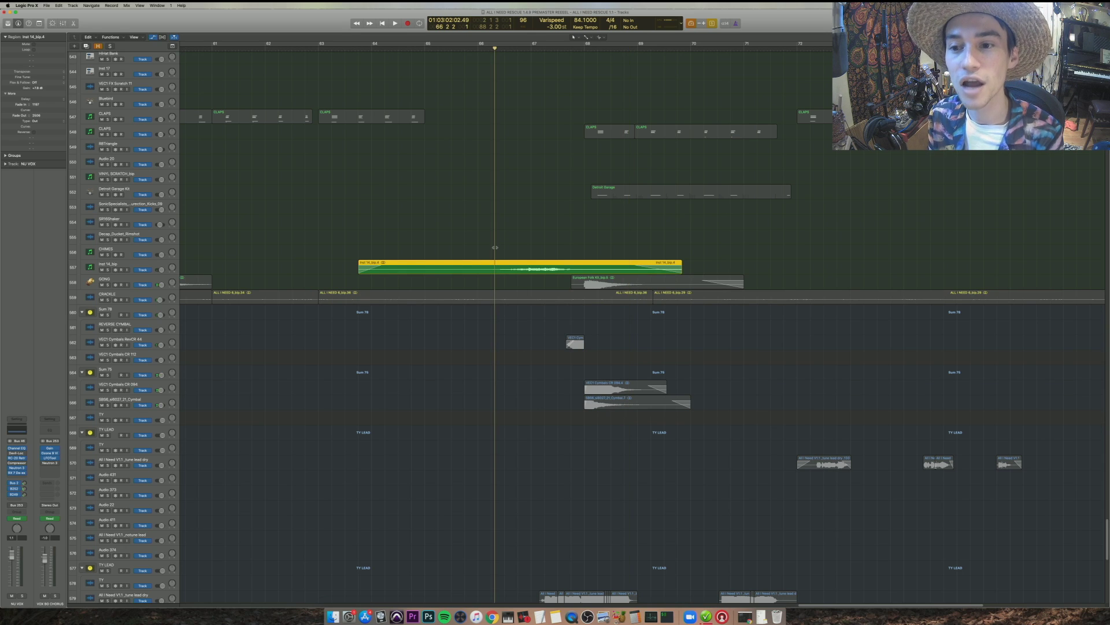
key(space)
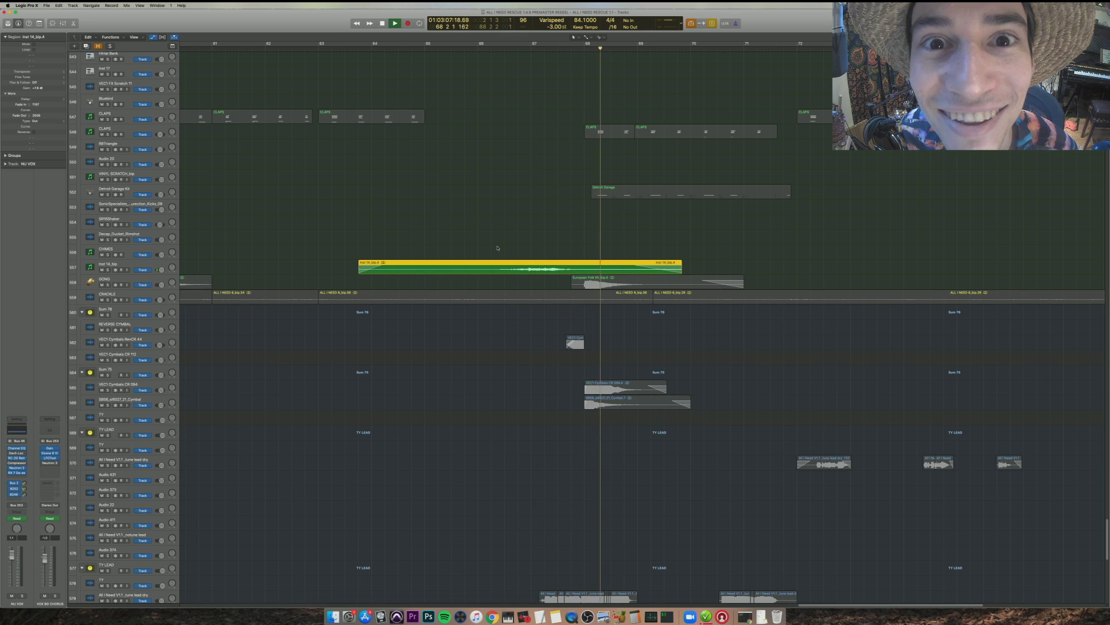
- Turn solo off and play the full mix from about the middle of bar 65 and from early in bar 66
key(space)
click(457, 236)
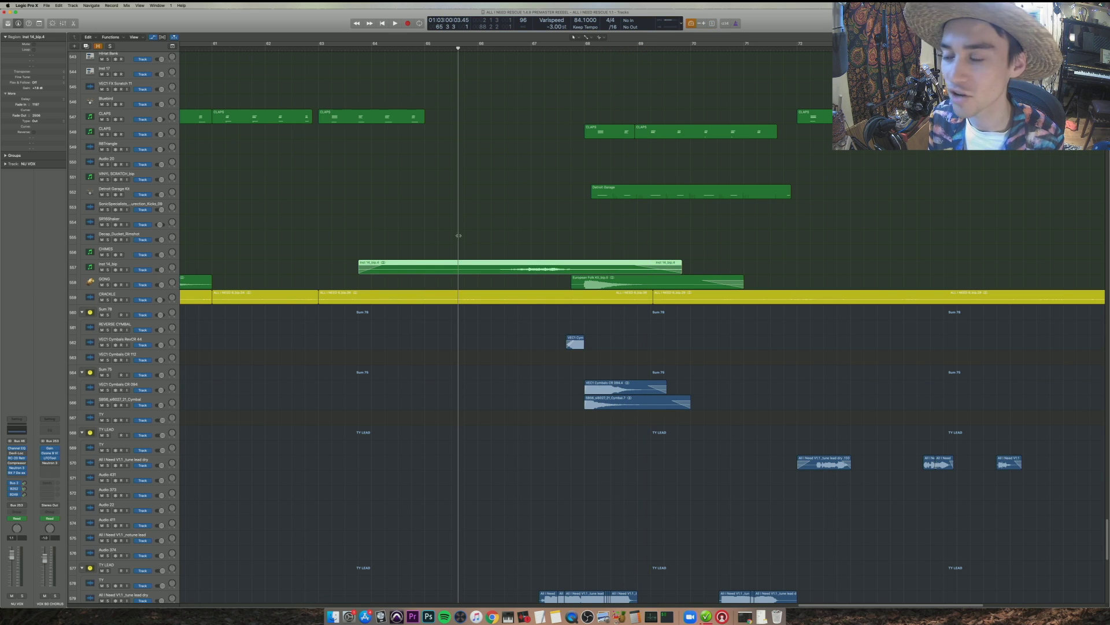
key(space)
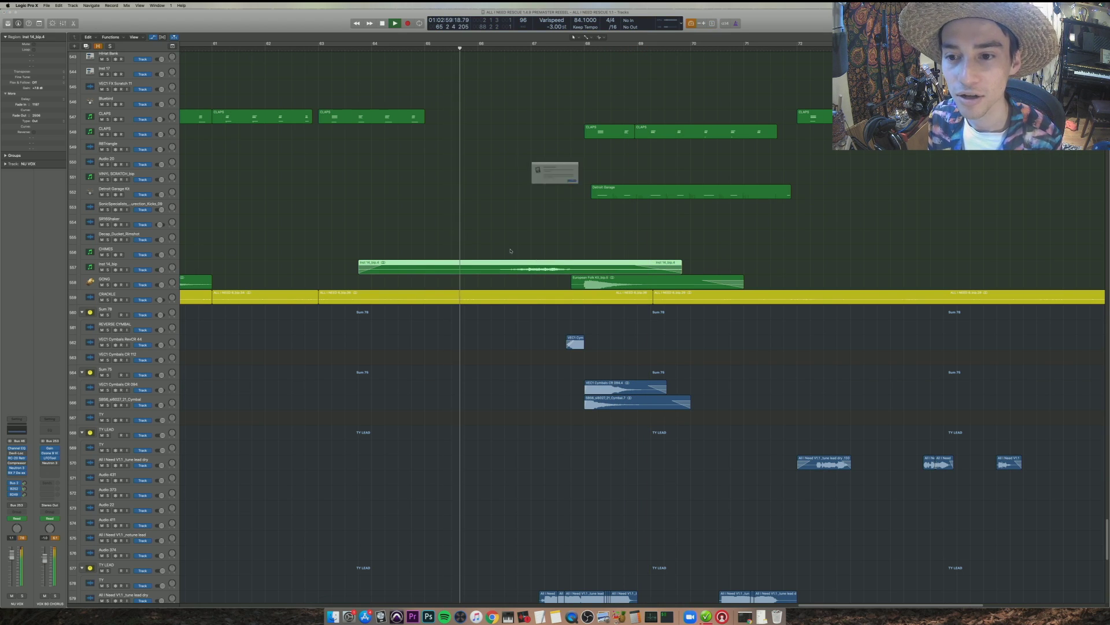
key(space)
click(503, 250)
key(space)
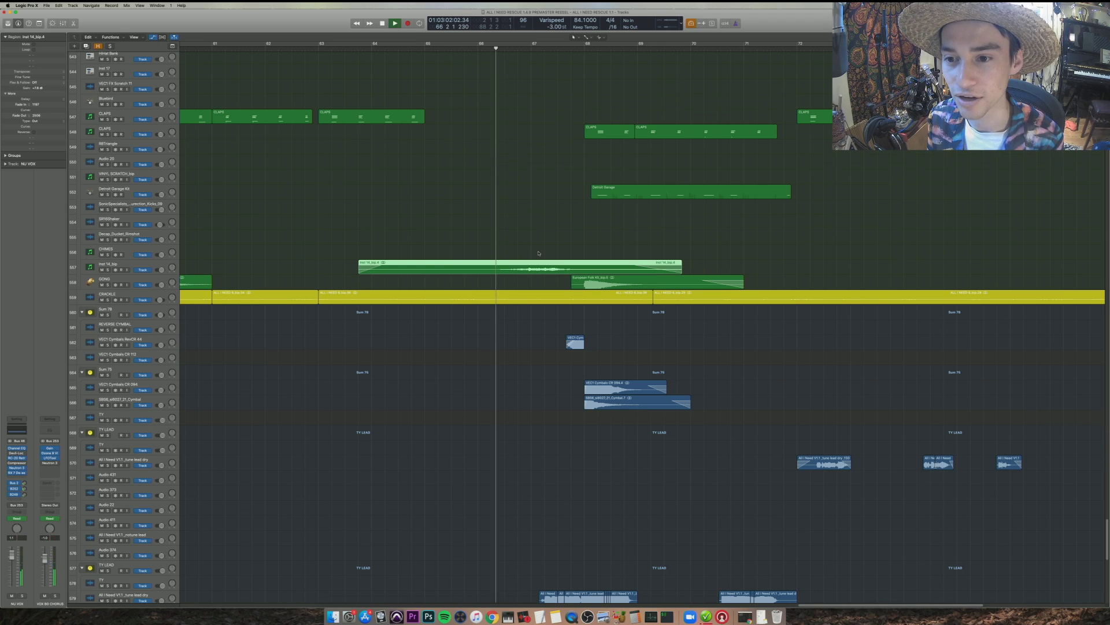
- Select the clap, Detroit Garage, Inst 74, European Folk Kit, crackle and cymbal regions around bar 68 and play them in solo
key(super+Down)
key(super+Down)
key(Return)
drag(767, 569, 418, 53)
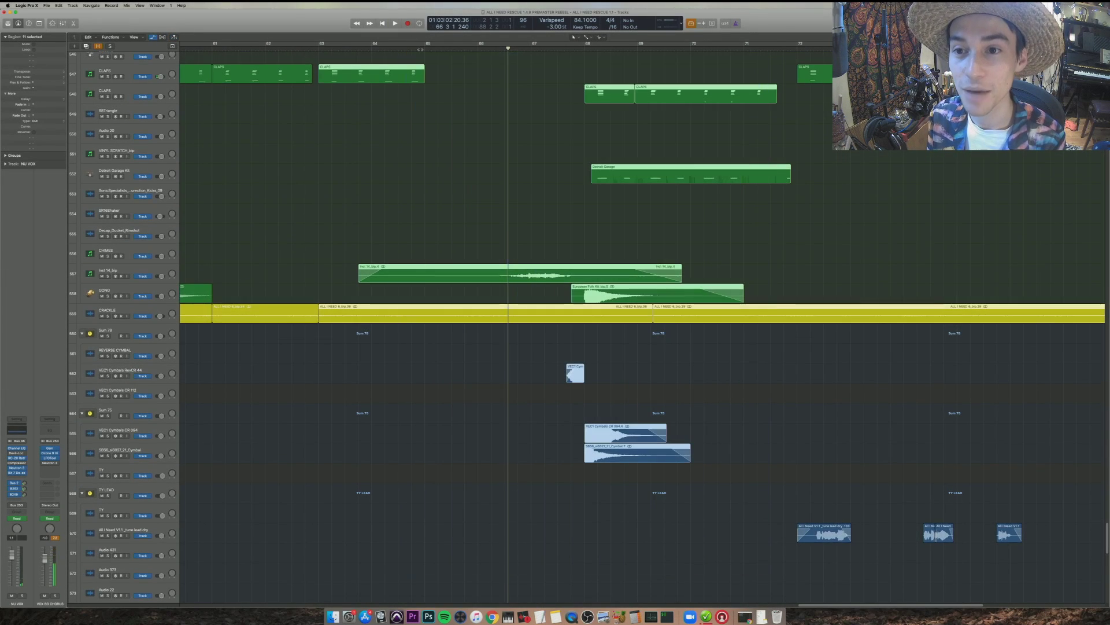
key(ctrl+s)
key(space)
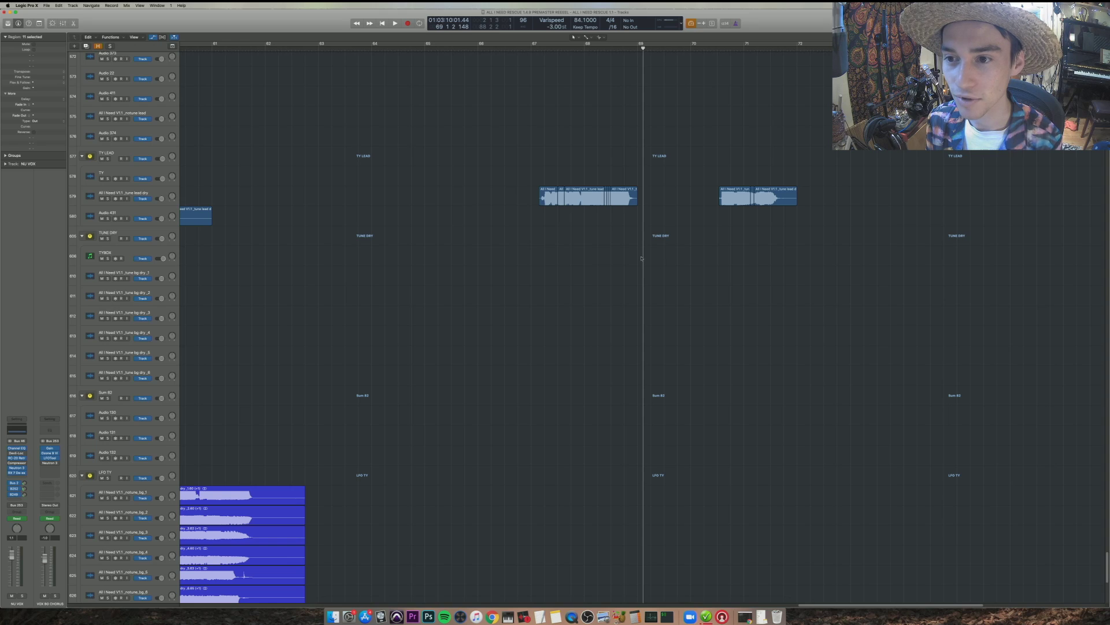
- Select the kick, shaker, hi-hat, tambourine and Audio Files regions around bar 68 and play them in solo from bar 68
drag(641, 258, 484, 150)
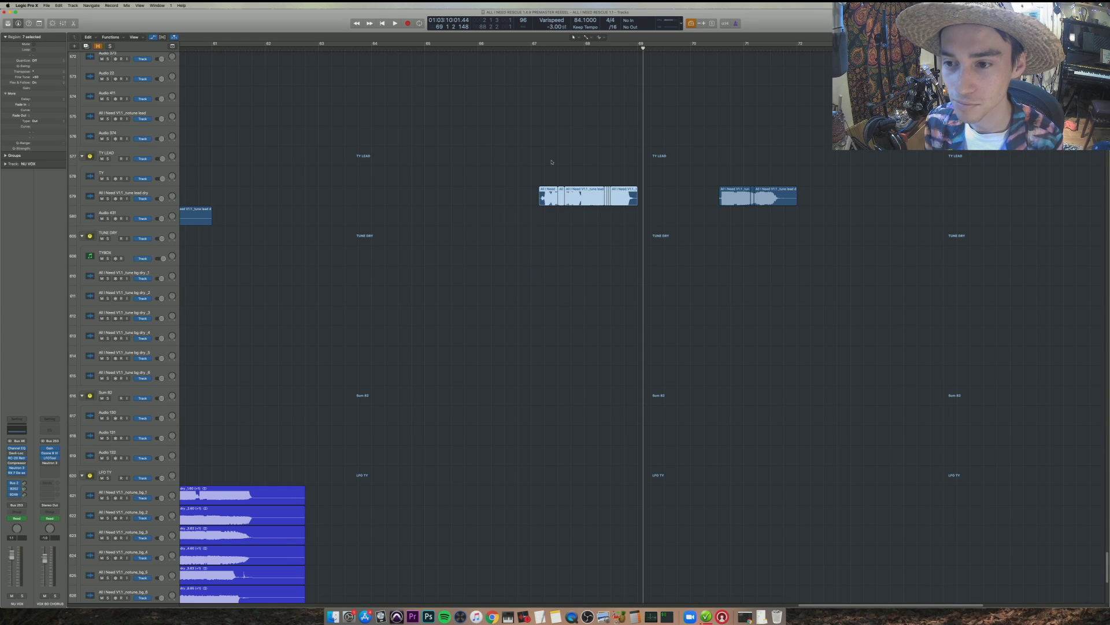
scroll(551, 163, up, 15)
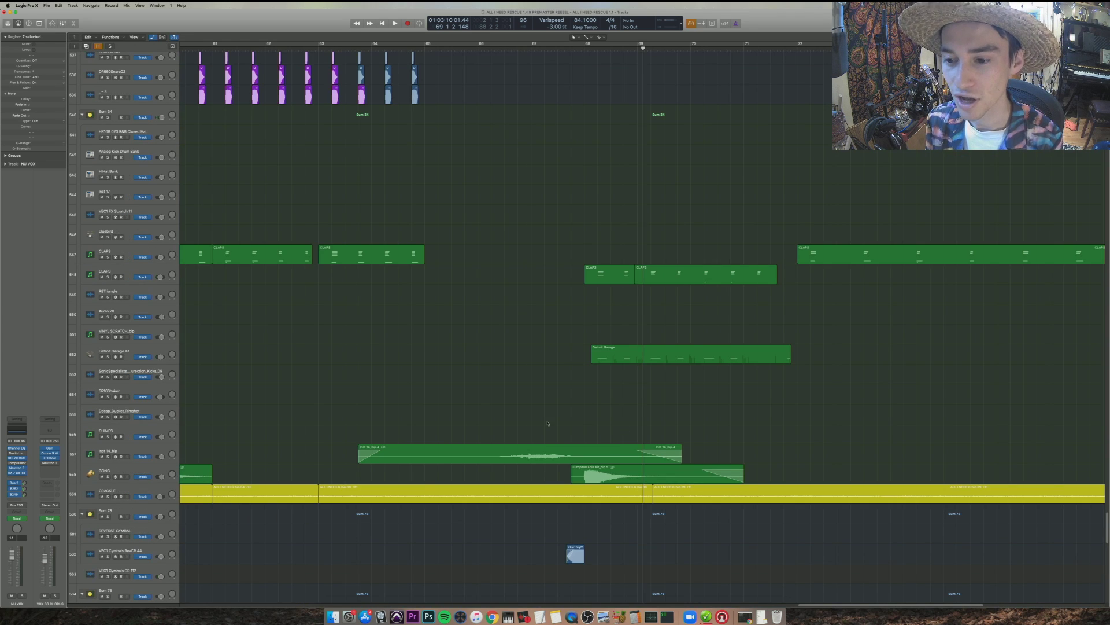
click(587, 412)
scroll(630, 370, up, 12)
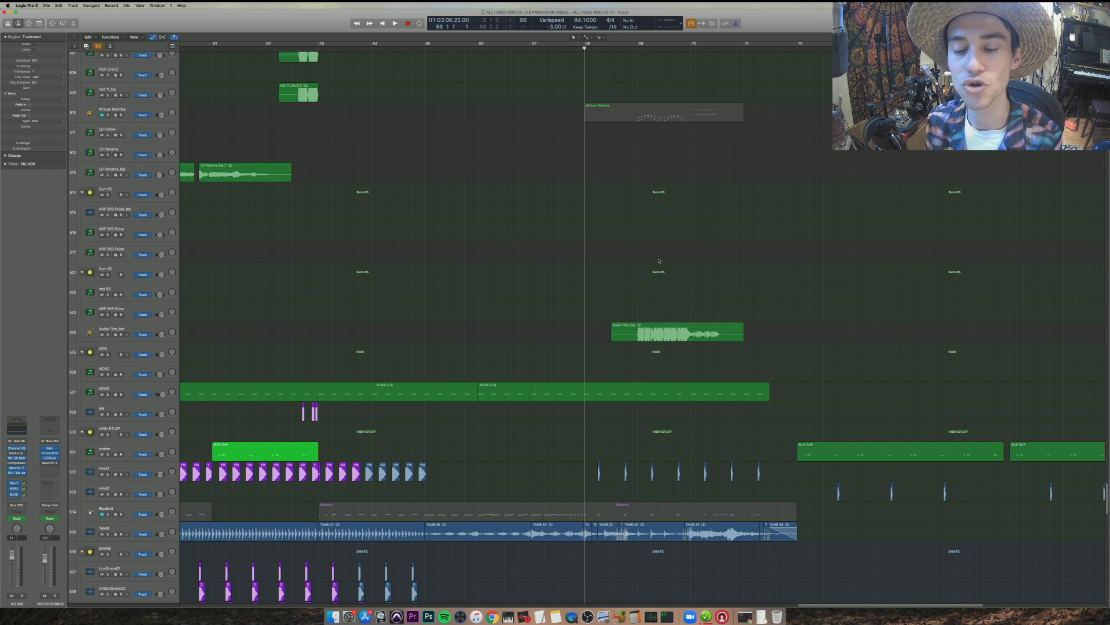
drag(807, 580, 527, 177)
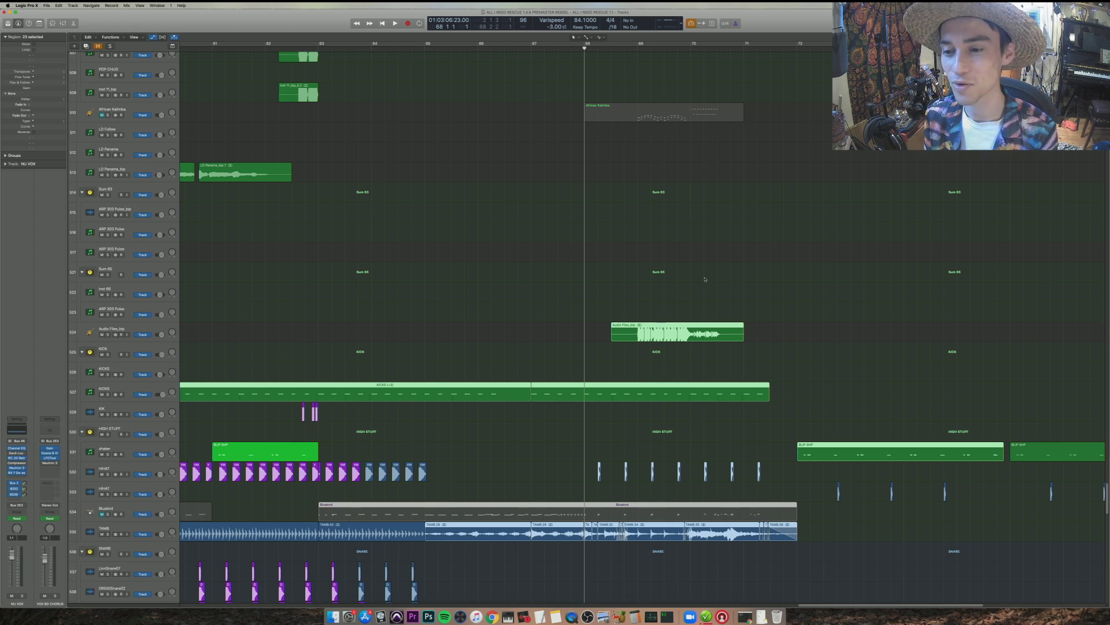
key(ctrl+s)
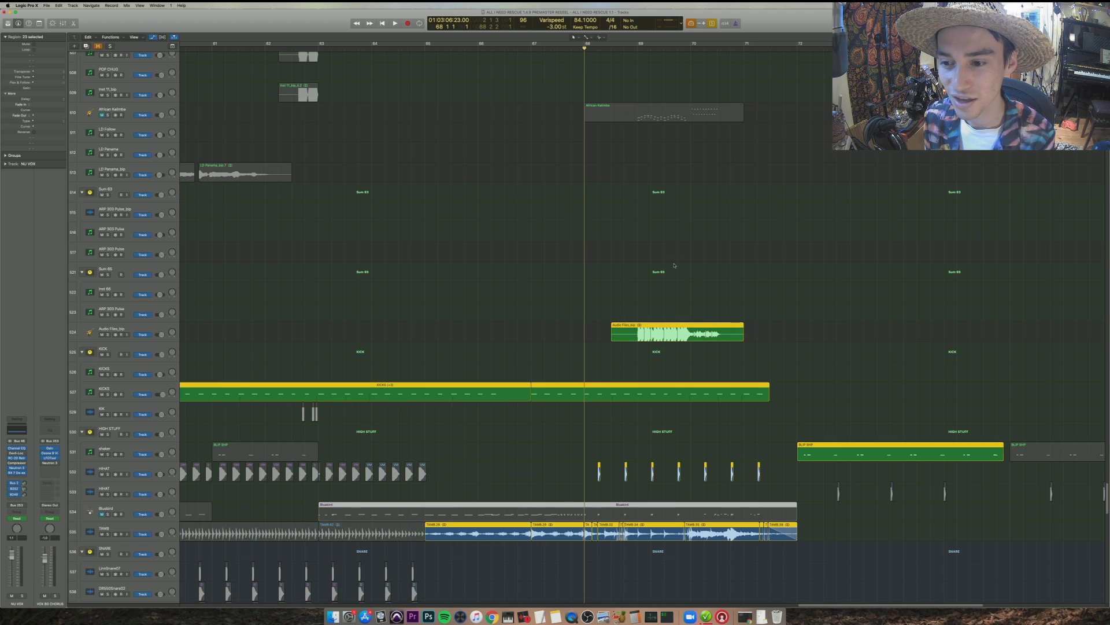
key(space)
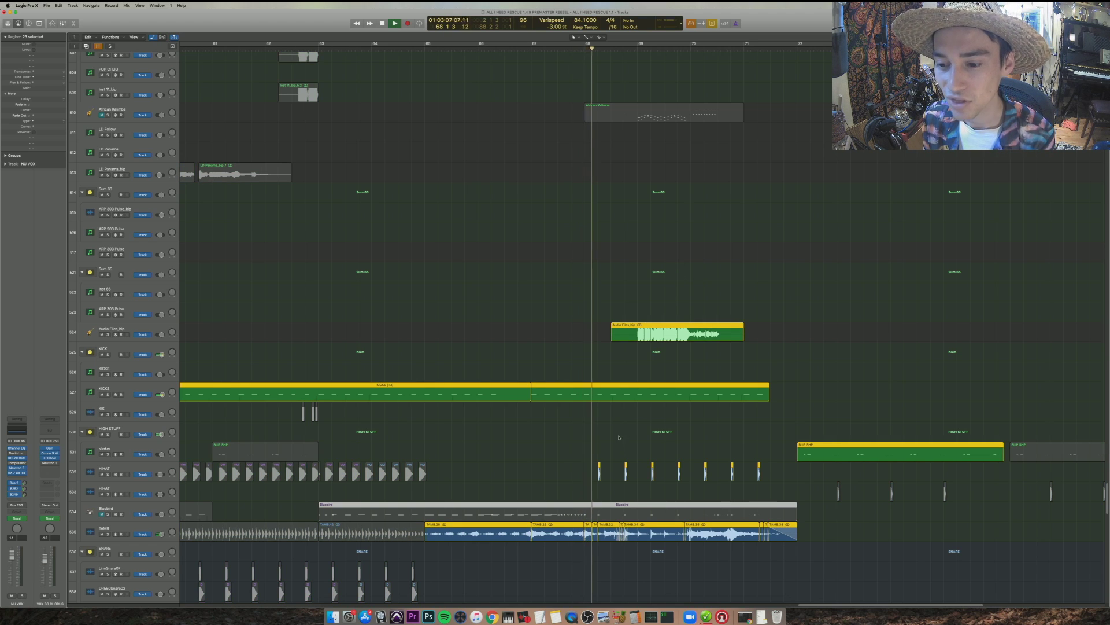
scroll(566, 464, down, 5)
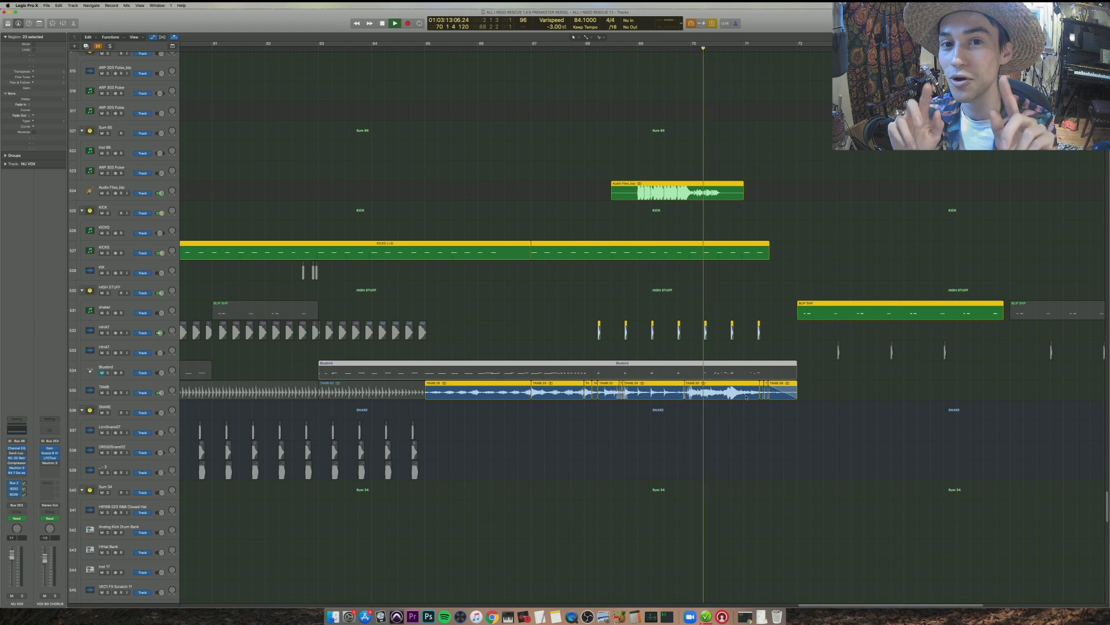
key(space)
- Solo only the Audio Files region between bars 68 and 71 and play it
click(660, 190)
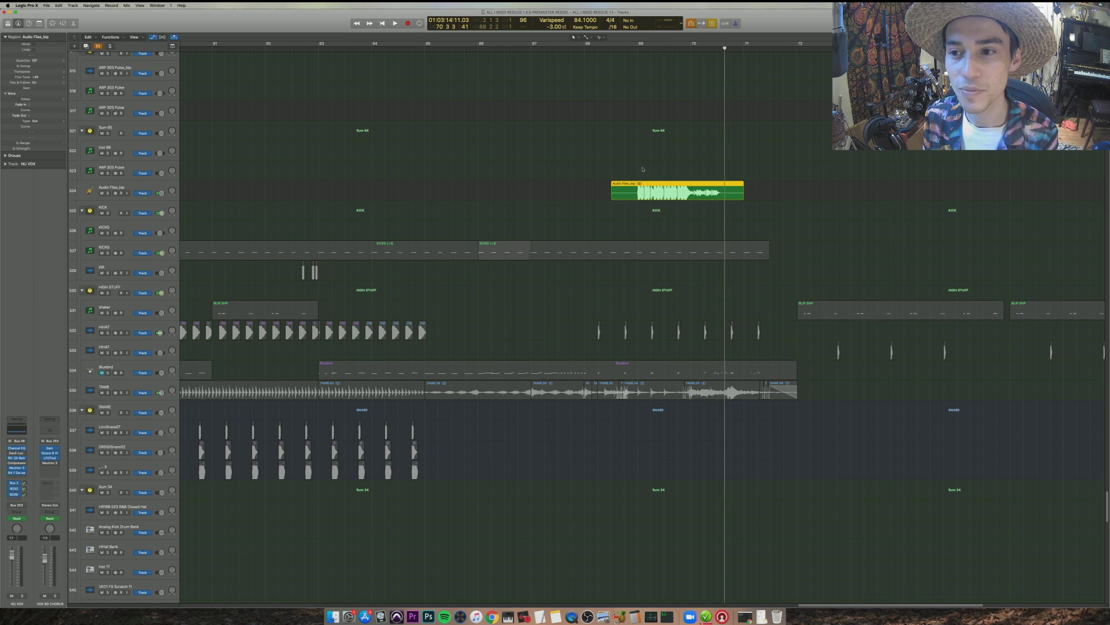
key(comma)
key(comma)
key(space)
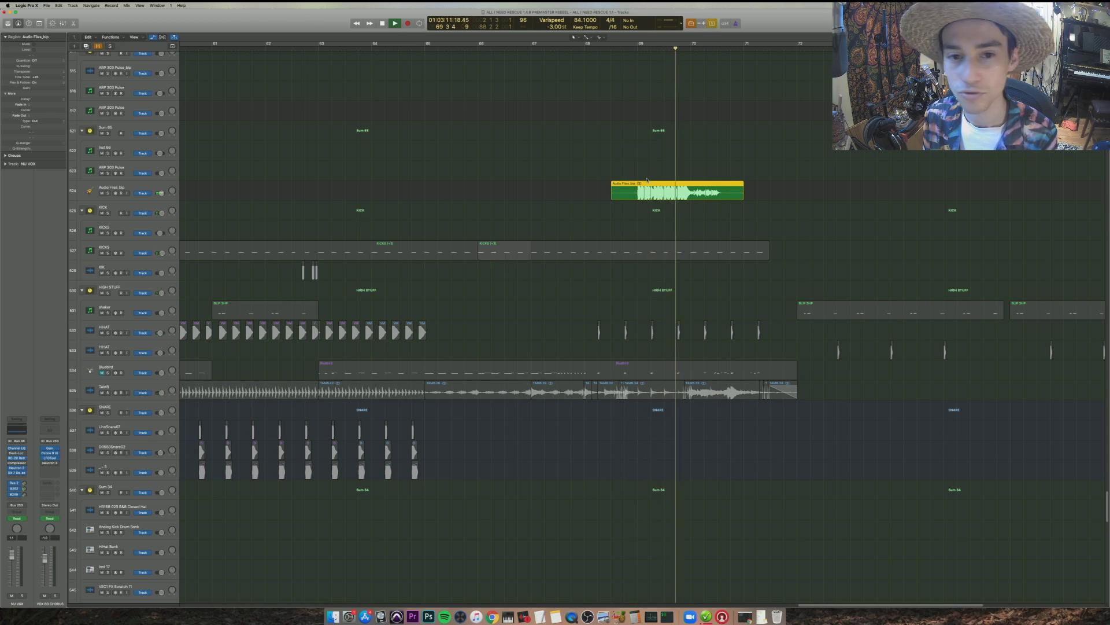
key(space)
key(ctrl+s)
- Play the full mix from the last beat of bar 68 to hear the Audio Files region in context
click(625, 169)
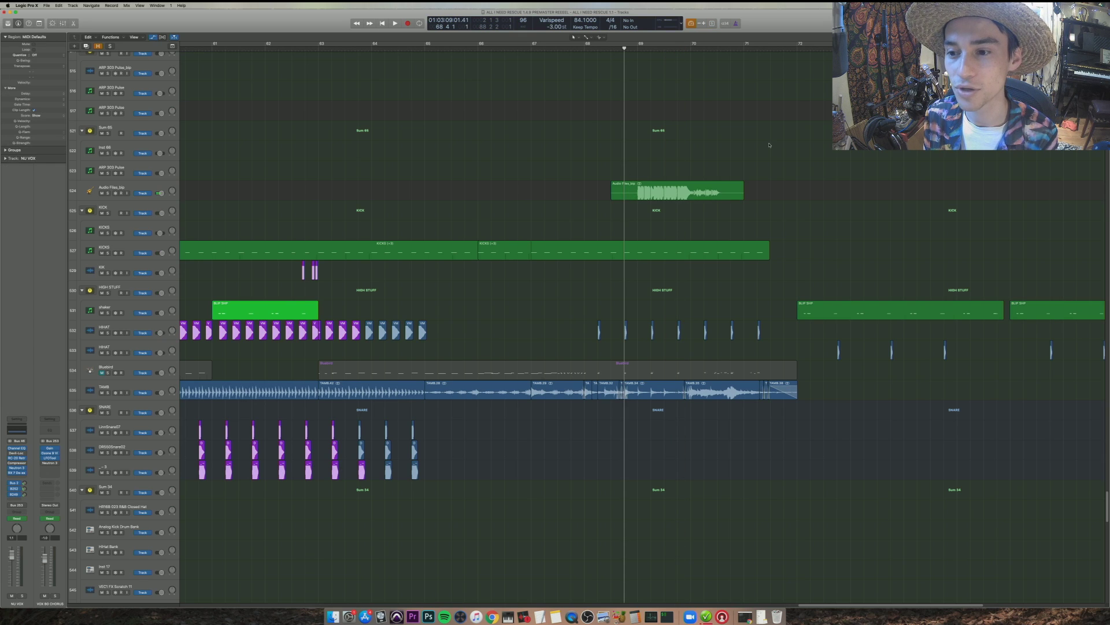
key(space)
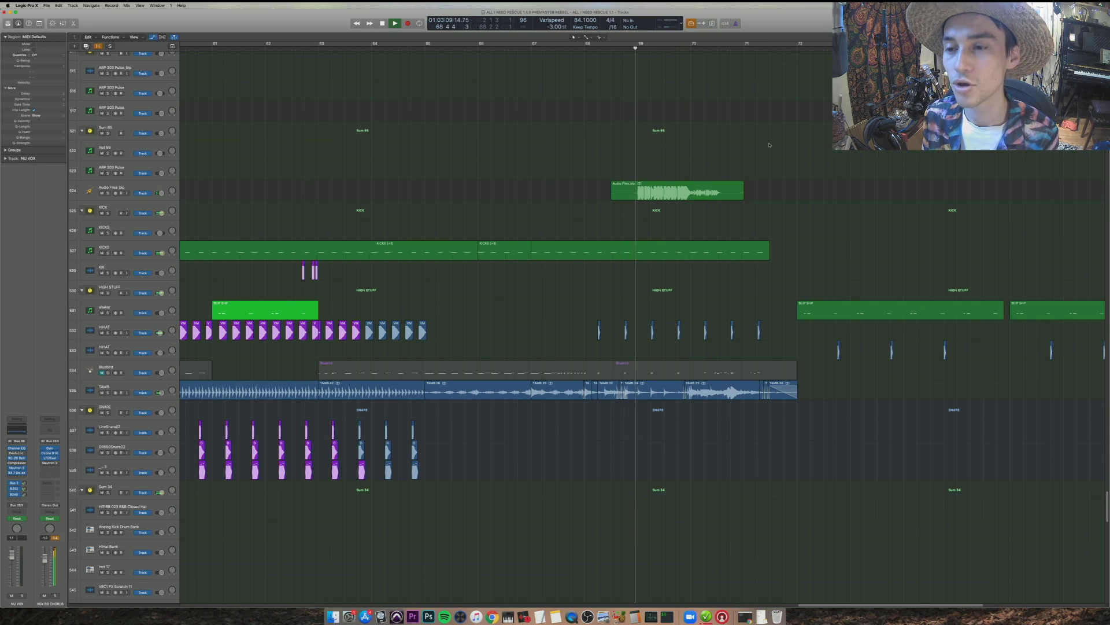
key(space)
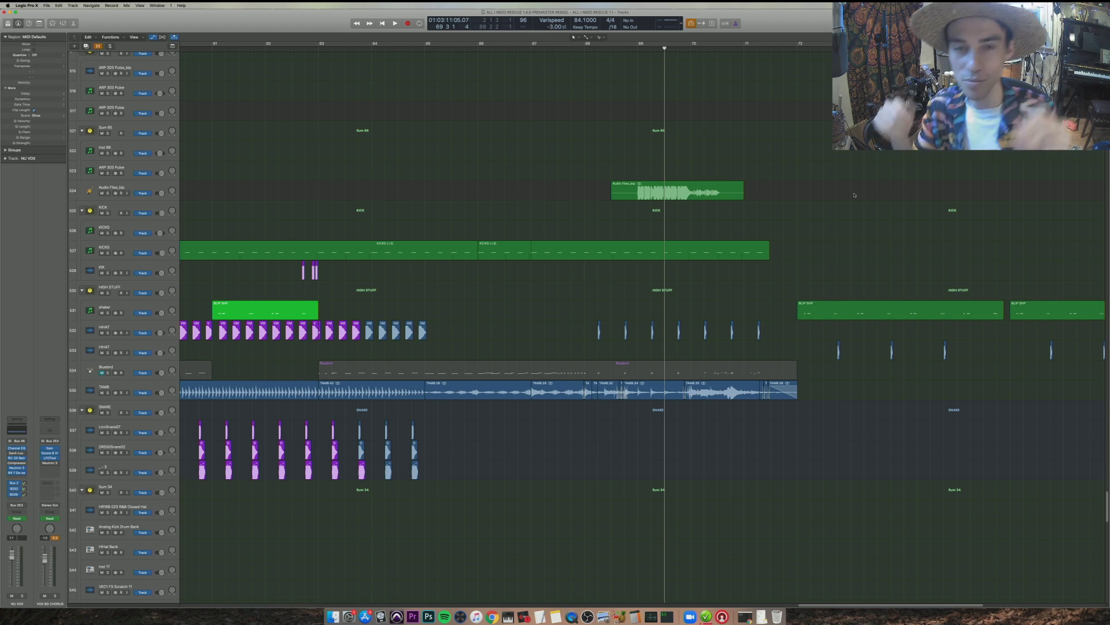
- Replay the Audio Files region in solo from about bar 69
click(636, 195)
key(space)
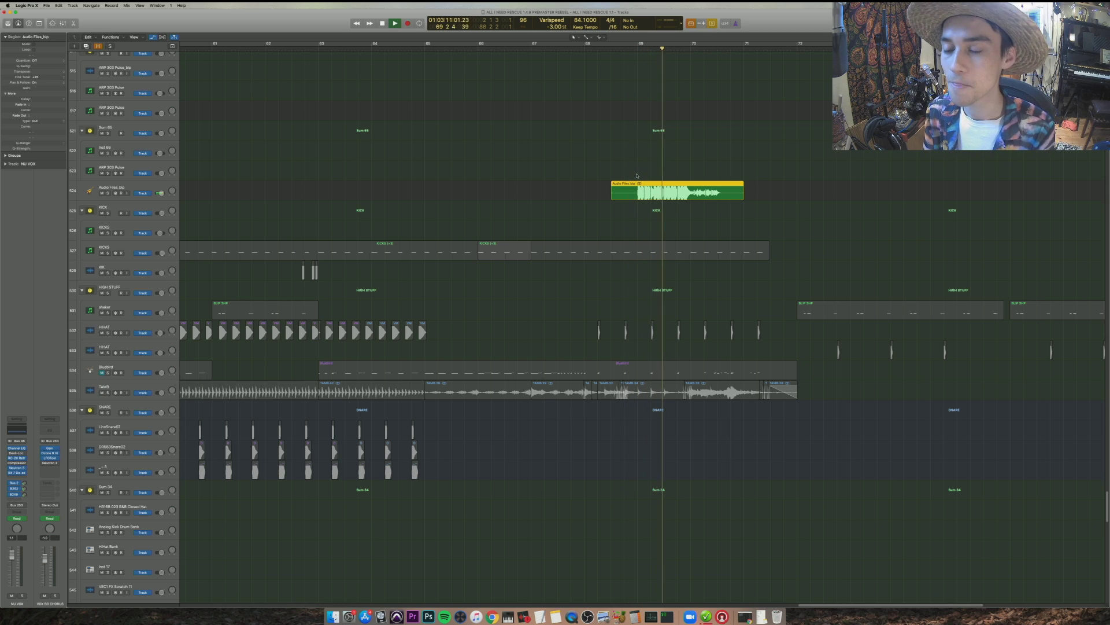
key(ctrl+s)
key(space)
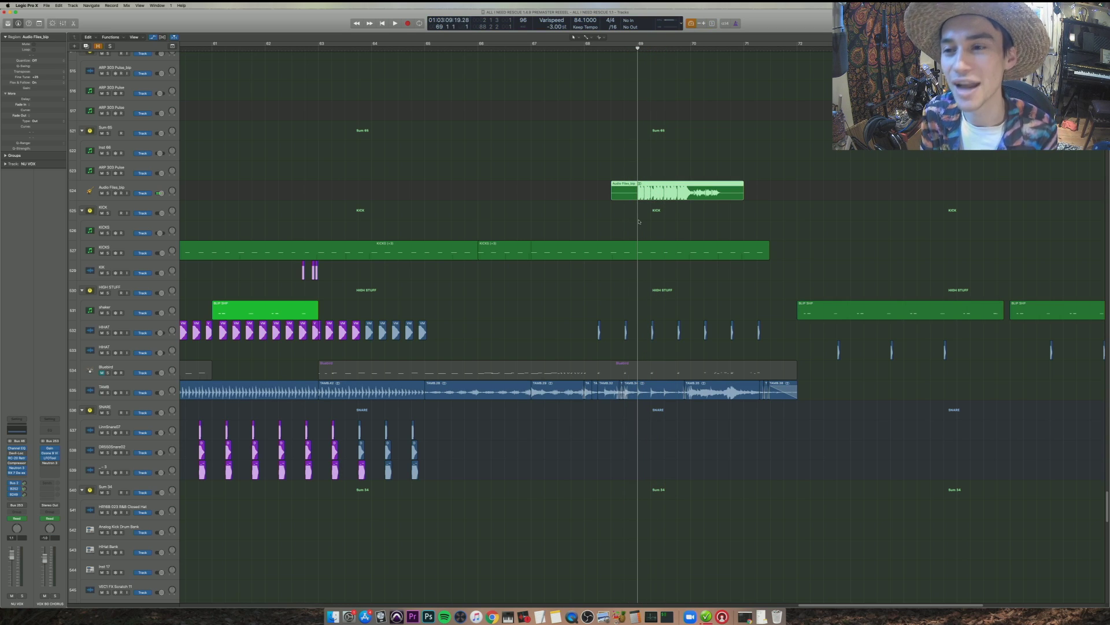
- Play the full mix from bar 69 to late in bar 70 with solo off
key(space)
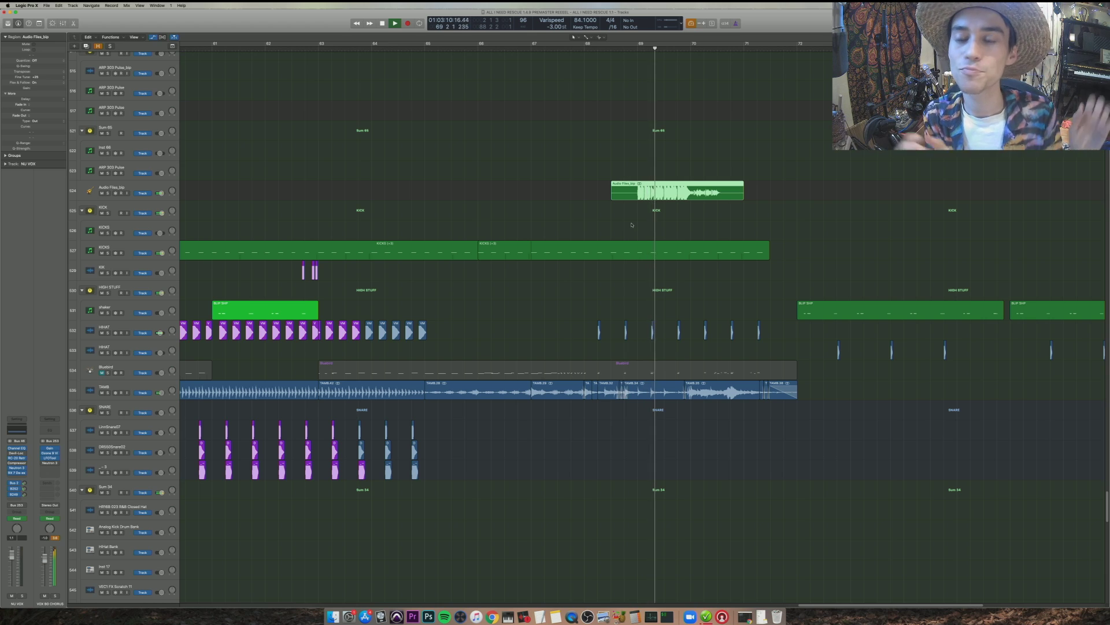
scroll(682, 325, down, 3)
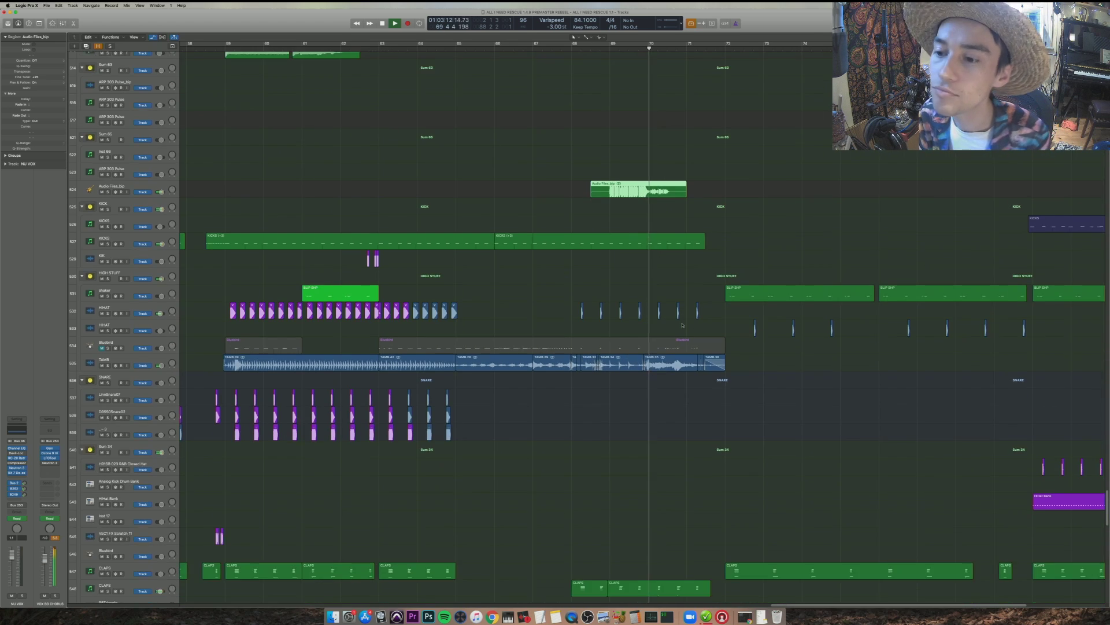
key(super+Up)
scroll(680, 326, up, 20)
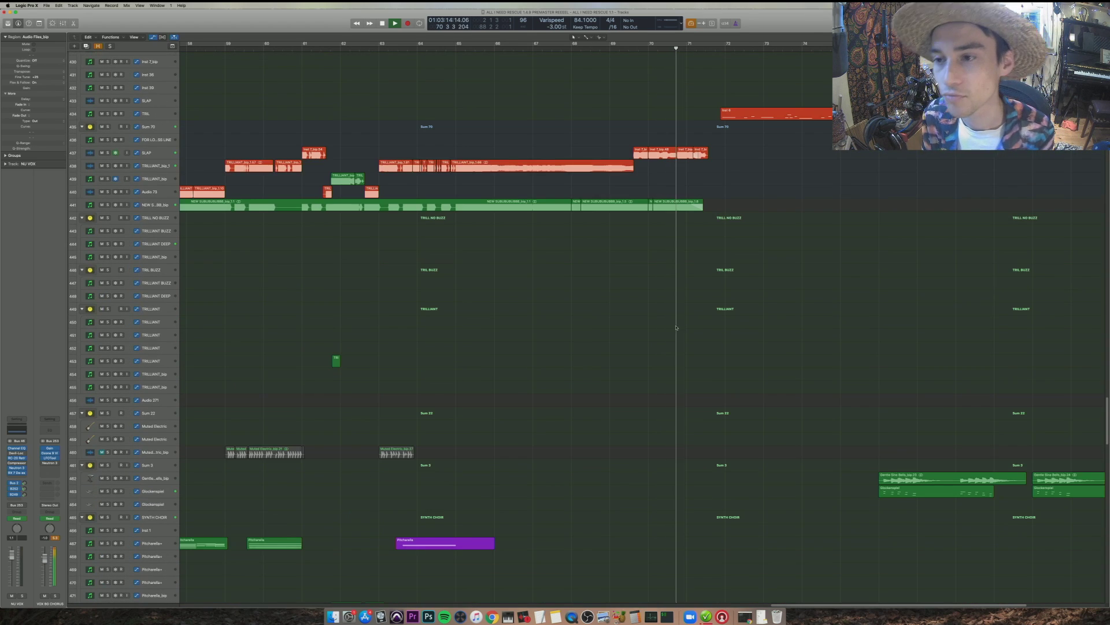
key(Return)
- Solo the Sum vocal region at about bar 70, between the NU VOX and CLEAN CHORUS BGV stacks, and play it
scroll(636, 337, up, 20)
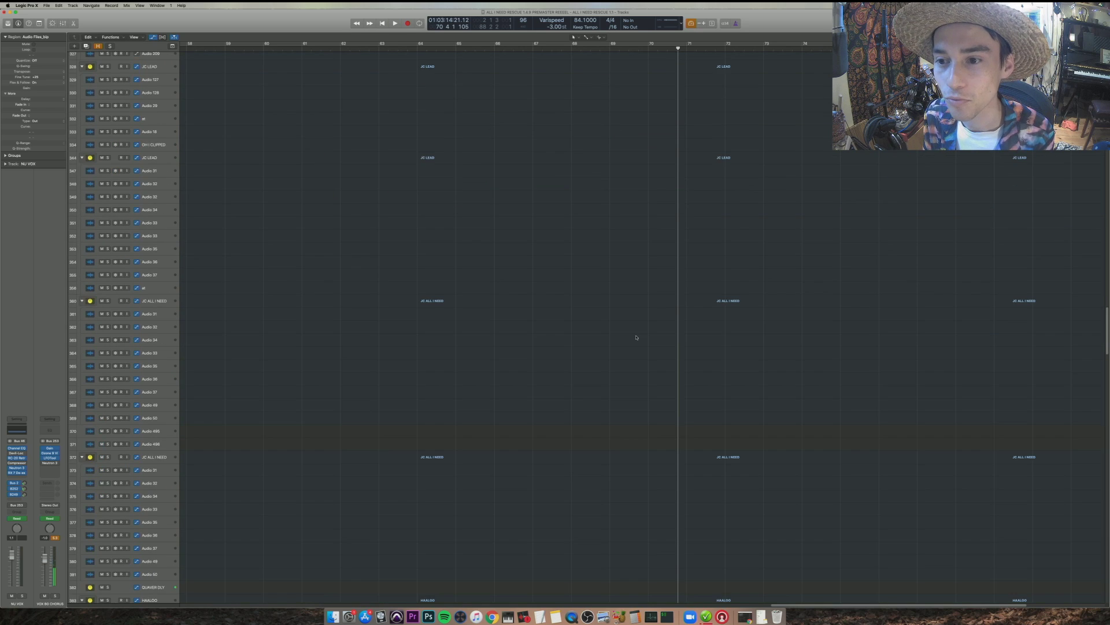
scroll(636, 334, up, 20)
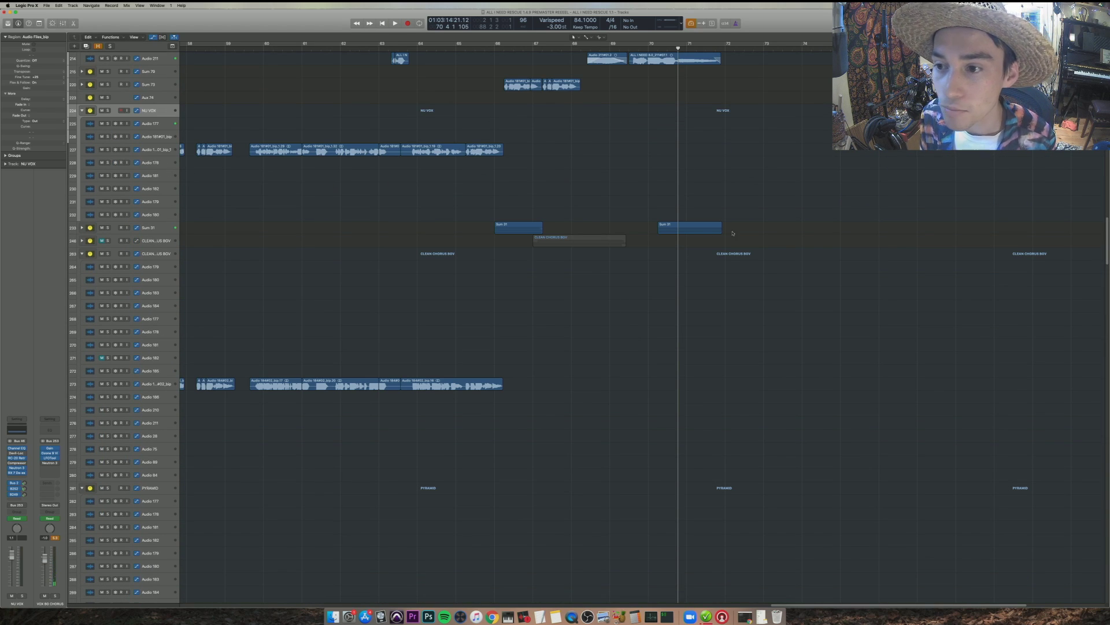
click(700, 230)
key(ctrl+s)
key(shift+space)
key(a)
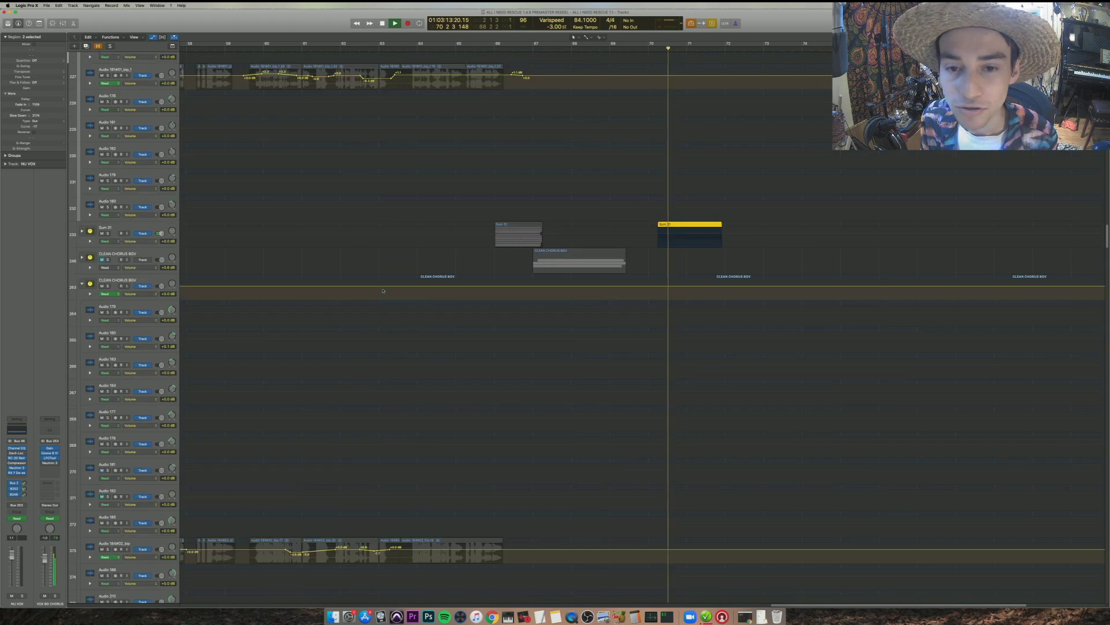
key(super+Up)
key(super+Up)
- Turn solo off and play the full mix through the transition from about bar 46 into bar 47
scroll(554, 273, up, 10)
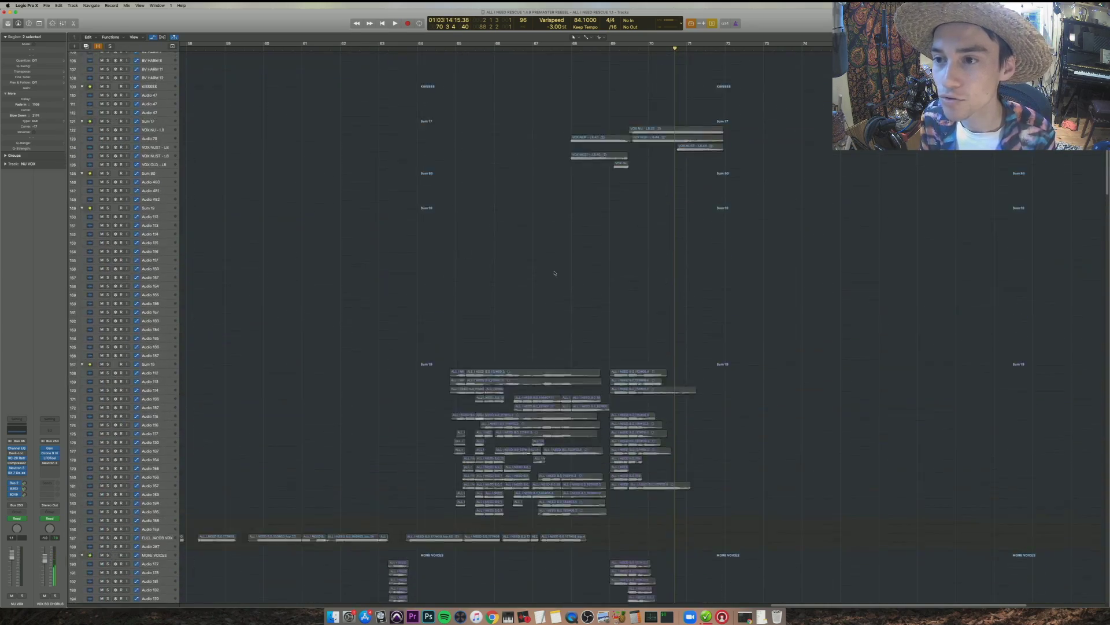
scroll(554, 273, down, 20)
key(super+Left)
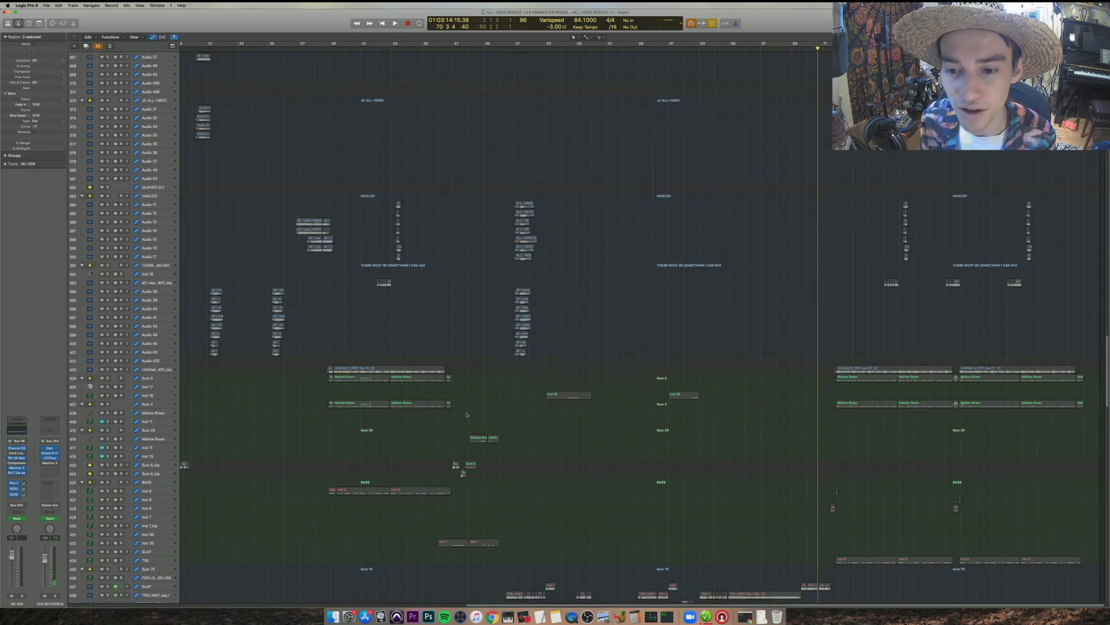
scroll(467, 414, down, 20)
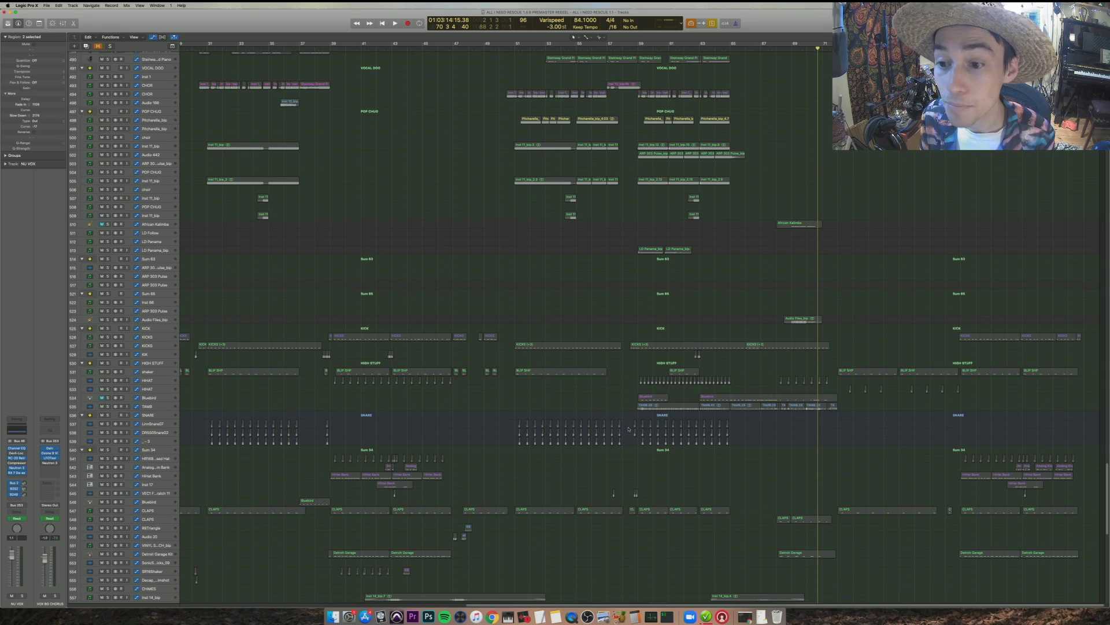
key(ctrl+s)
shift+click(454, 295)
key(space)
key(super+Right)
key(super+Right)
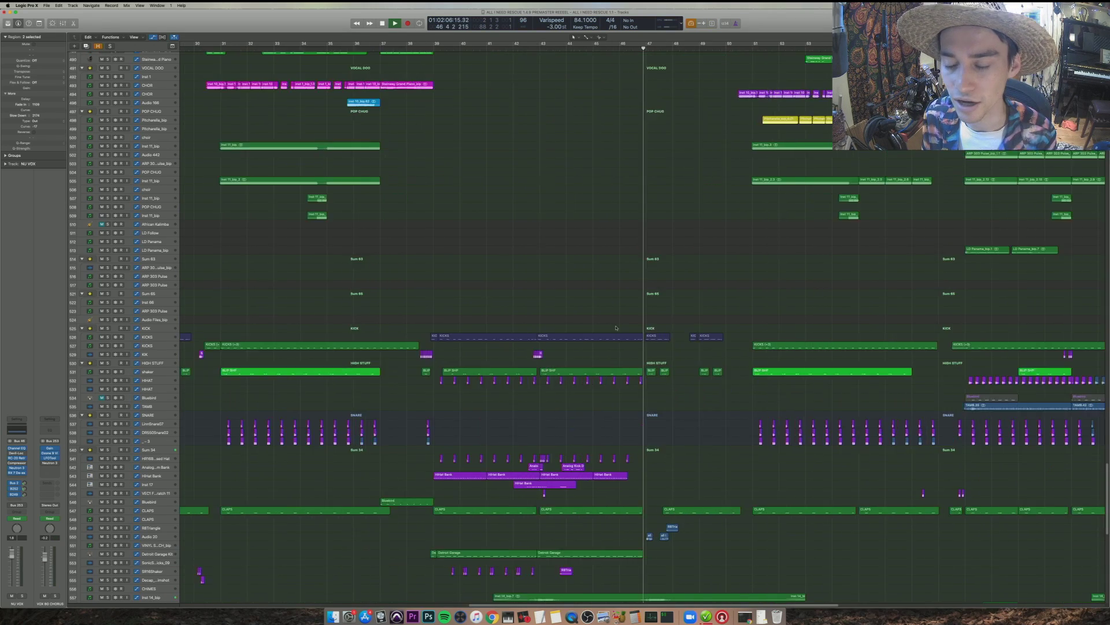
scroll(643, 336, up, 10)
key(super+Right)
scroll(661, 359, up, 1)
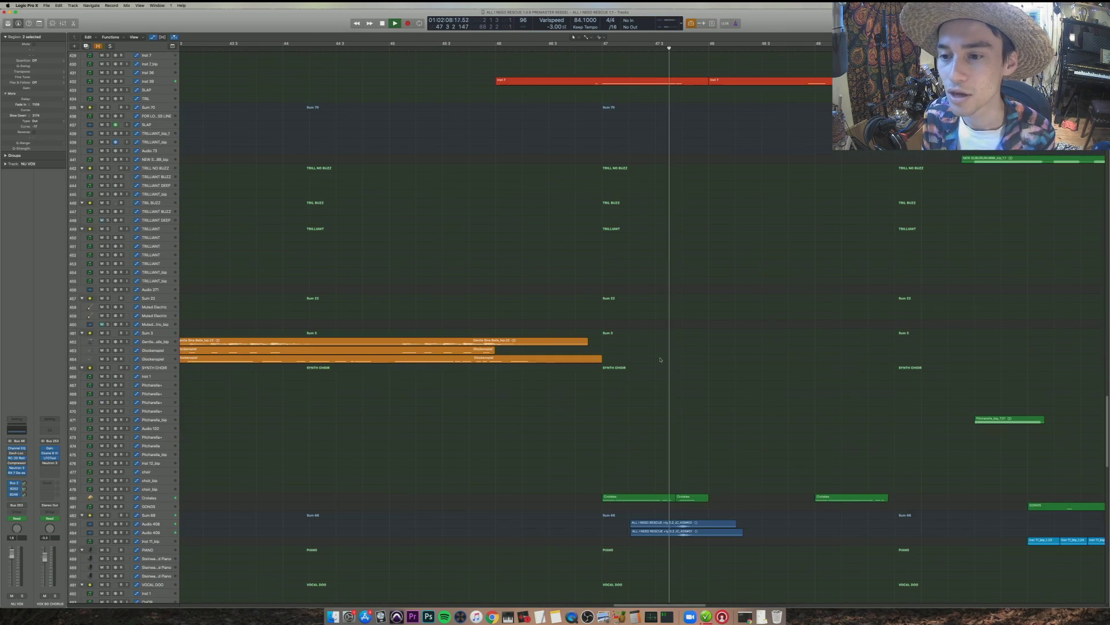
key(space)
- Select the two adjoining Crotales regions starting at bar 47 and play them in solo
scroll(660, 359, up, 9)
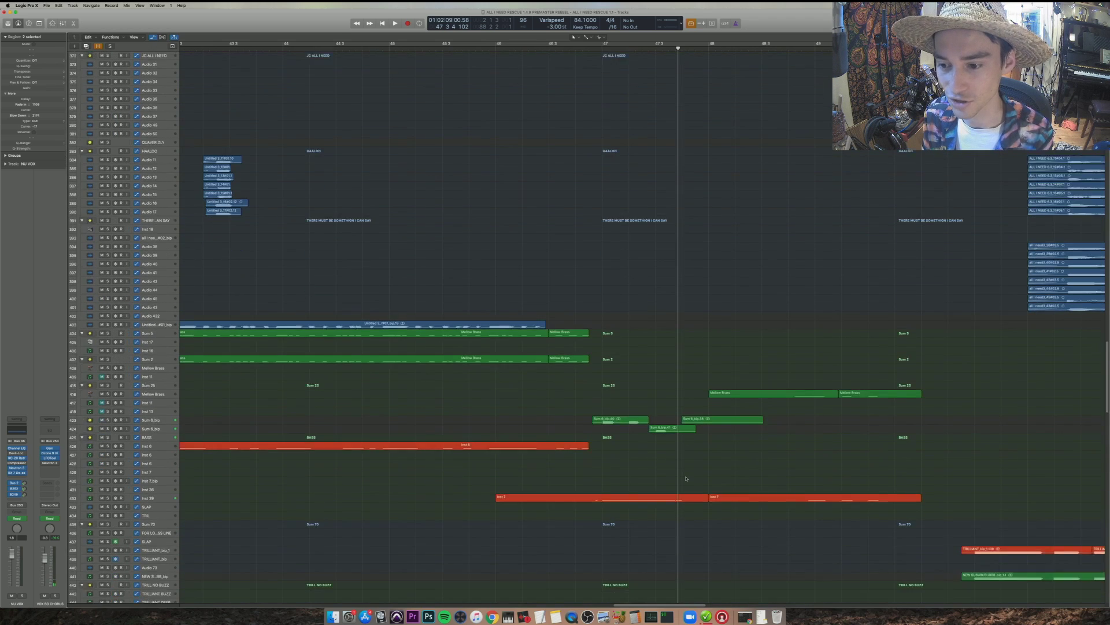
scroll(677, 445, down, 10)
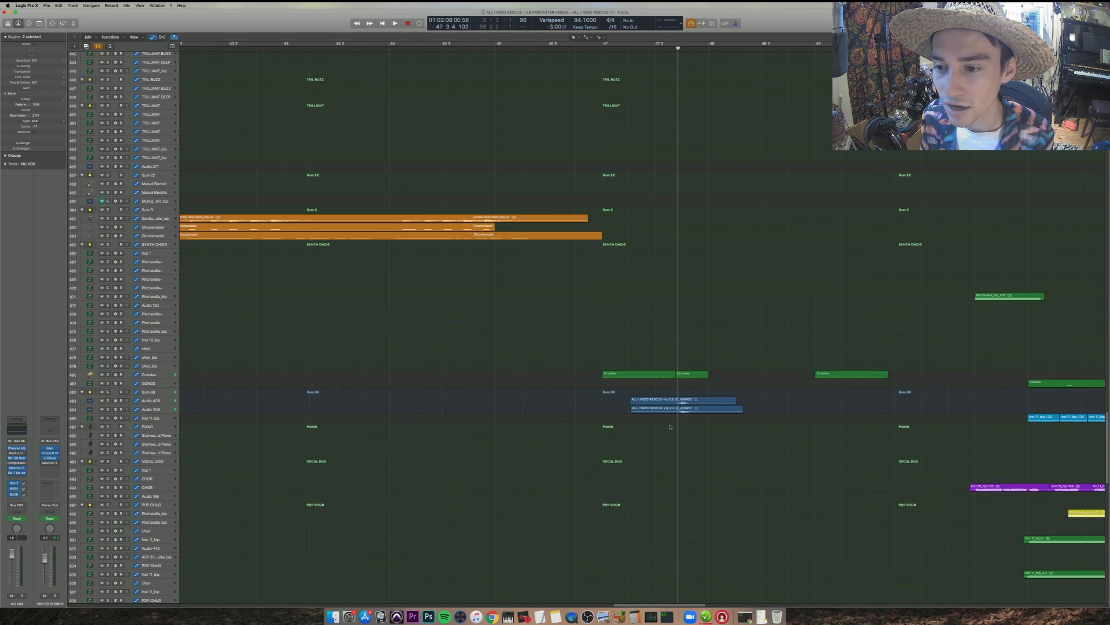
drag(724, 363, 724, 363)
key(shift+Return)
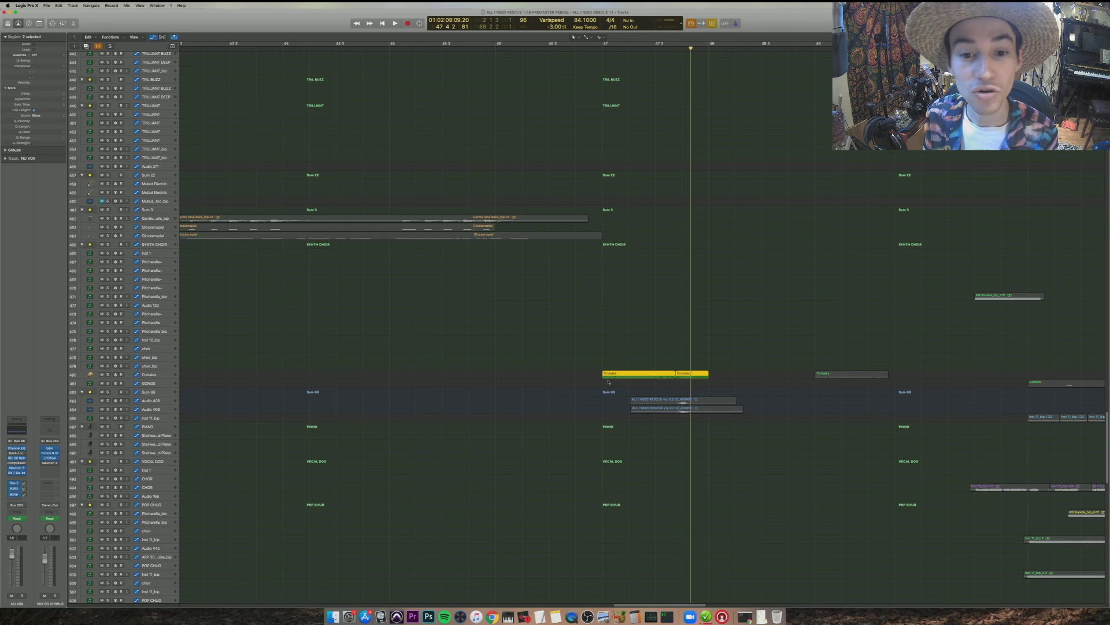
- Play the full mix from the start of the Crotales regions at bar 47, stop, and solo the regions again
key(ctrl+s)
key(shift+space)
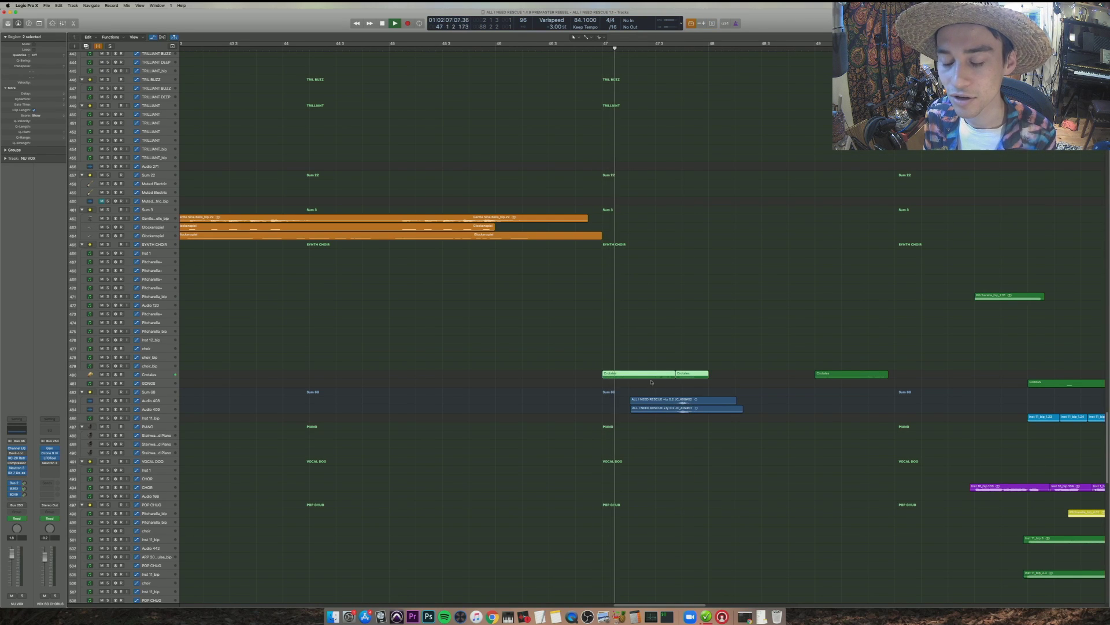
key(space)
key(ctrl+s)
scroll(654, 383, up, 10)
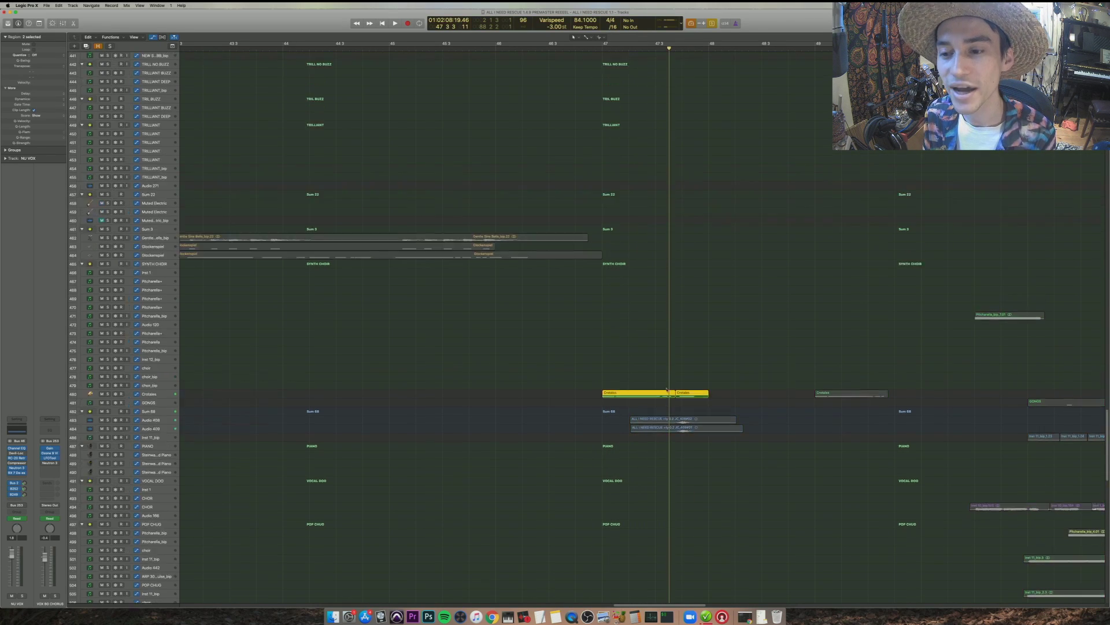
- Select all staggered PYRAMID vocal regions at bar 47, enlarge them, and play the stack in solo
scroll(657, 402, up, 10)
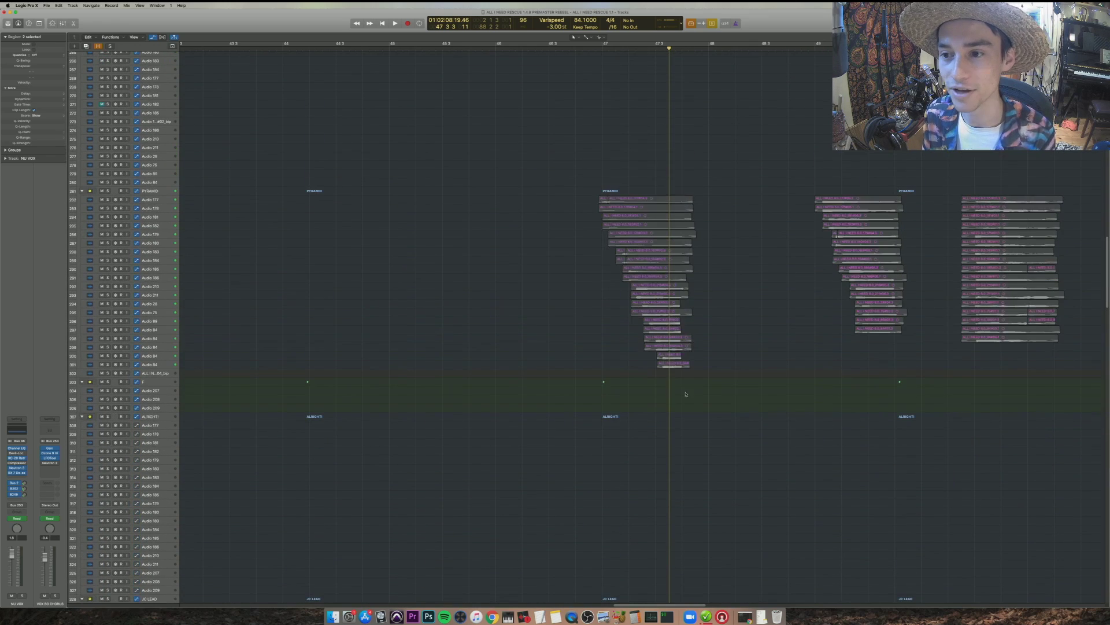
drag(703, 441, 594, 168)
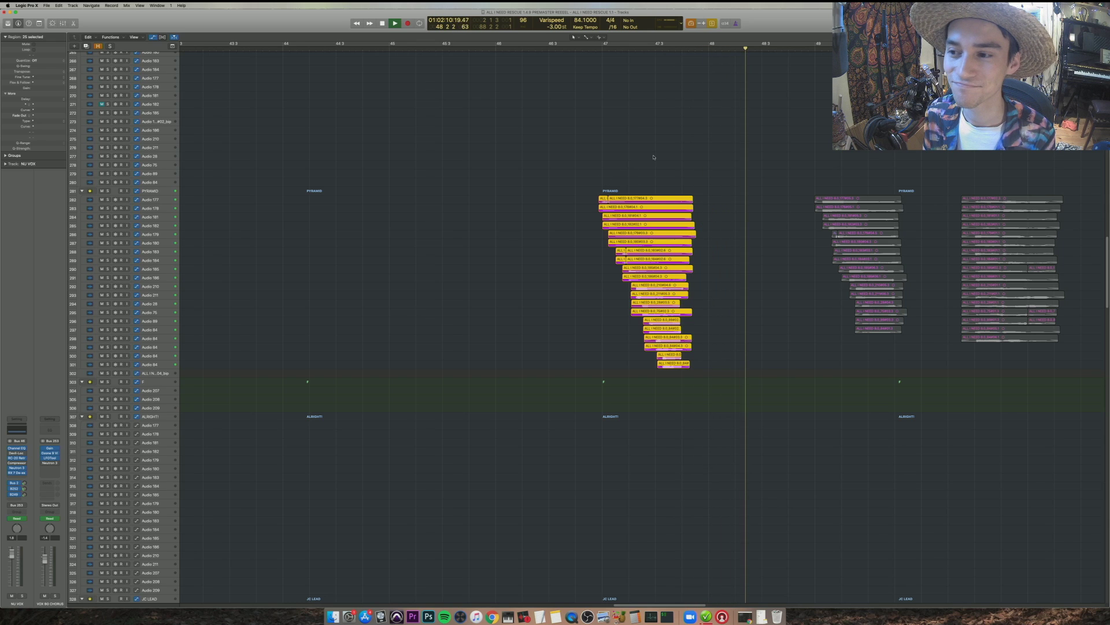
key(z)
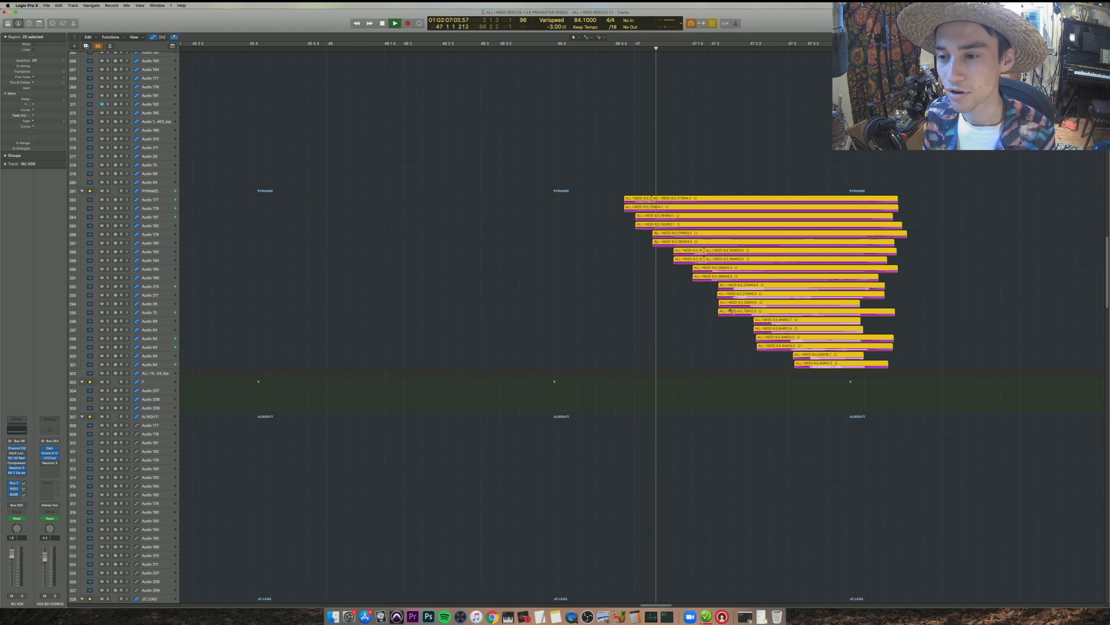
drag(949, 507, 660, 158)
key(z)
scroll(459, 373, right, 4)
scroll(459, 328, down, 2)
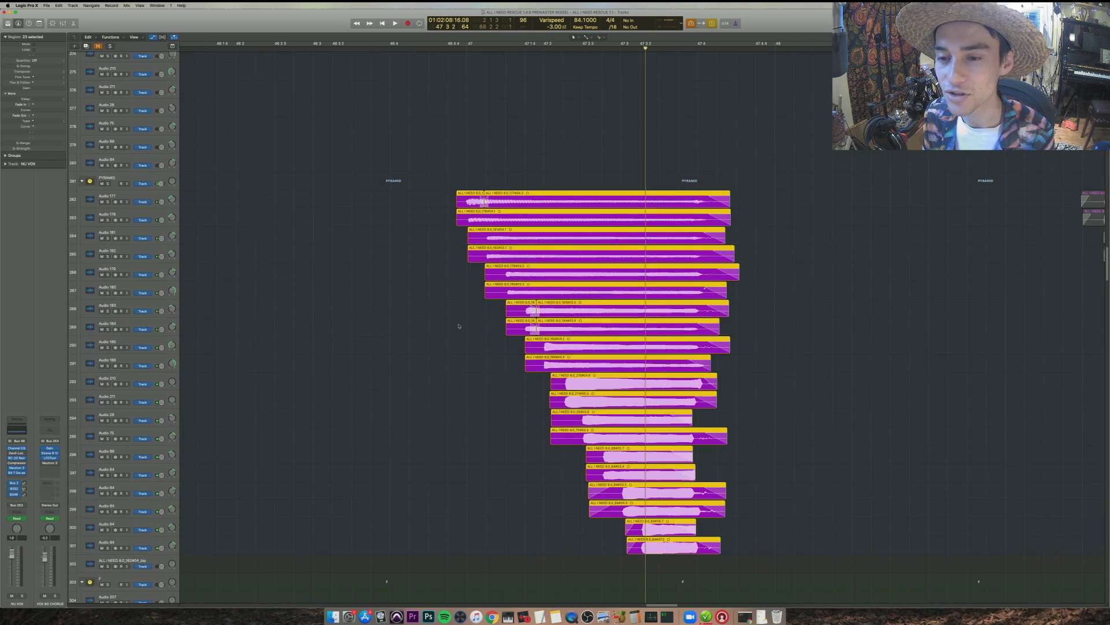
key(space)
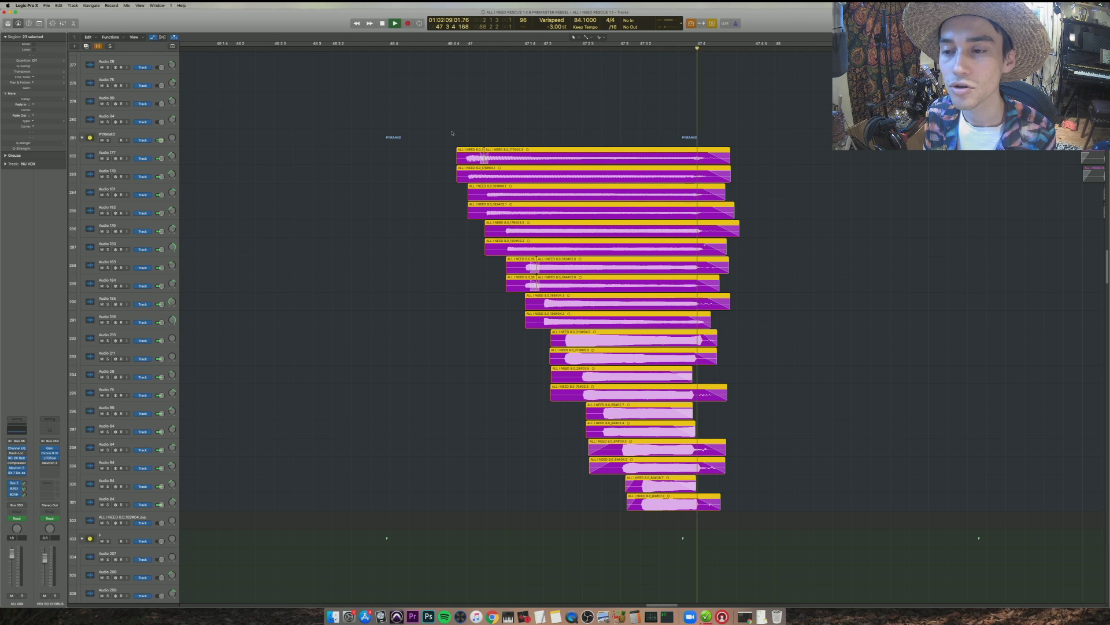
key(space)
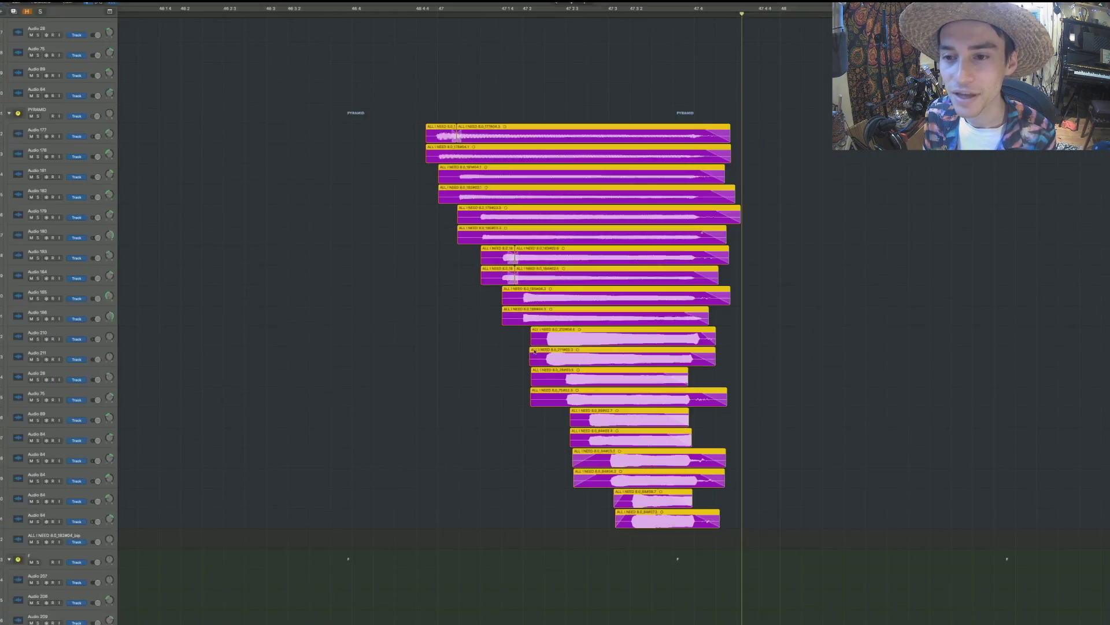
- Play single layers of the PYRAMID stack at bar 47 one at a time in solo, from the third to the sixth track
click(515, 341)
click(497, 218)
key(space)
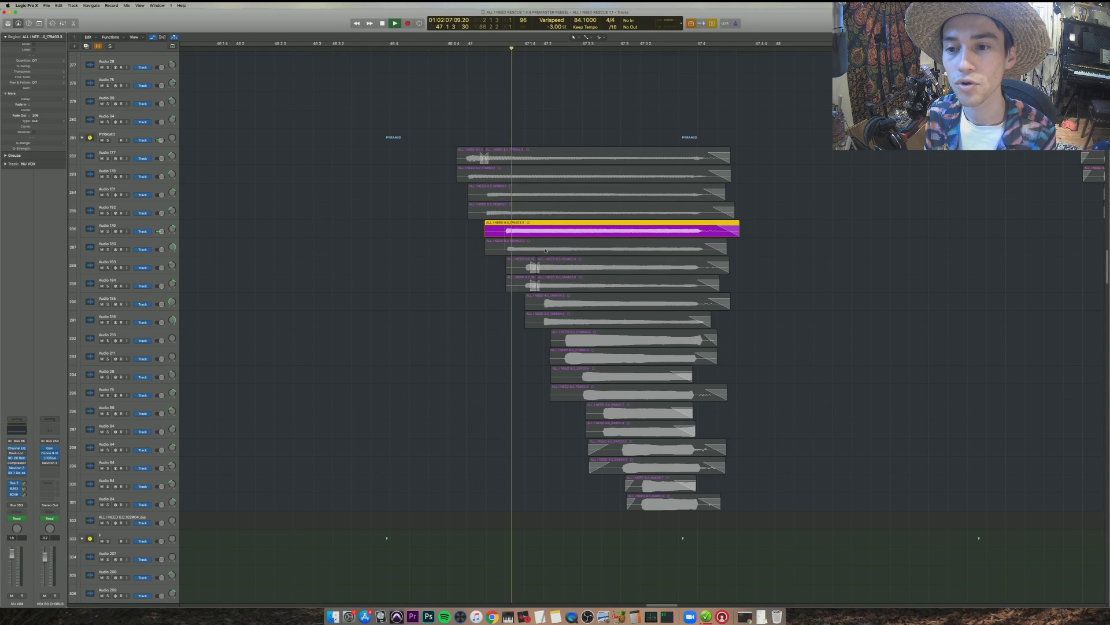
click(553, 250)
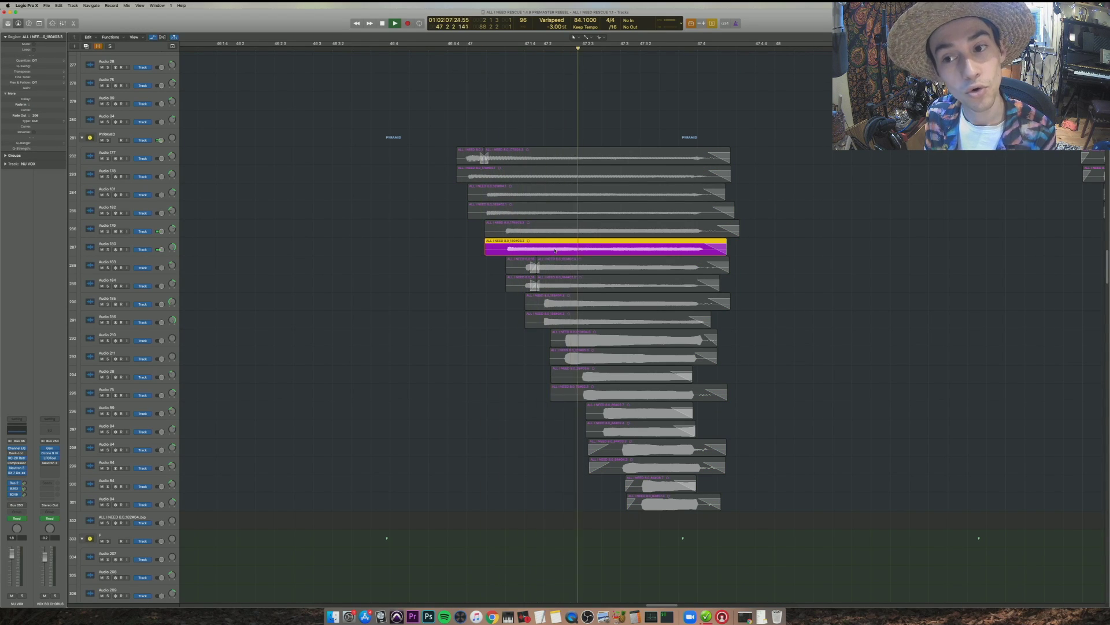
click(543, 208)
key(shift+space)
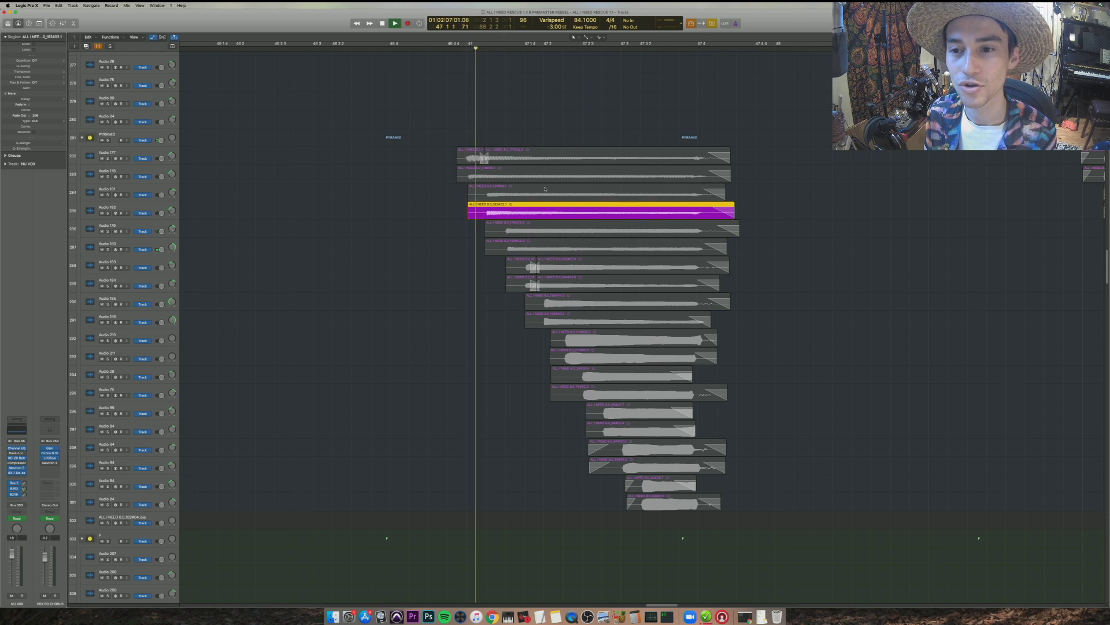
click(542, 195)
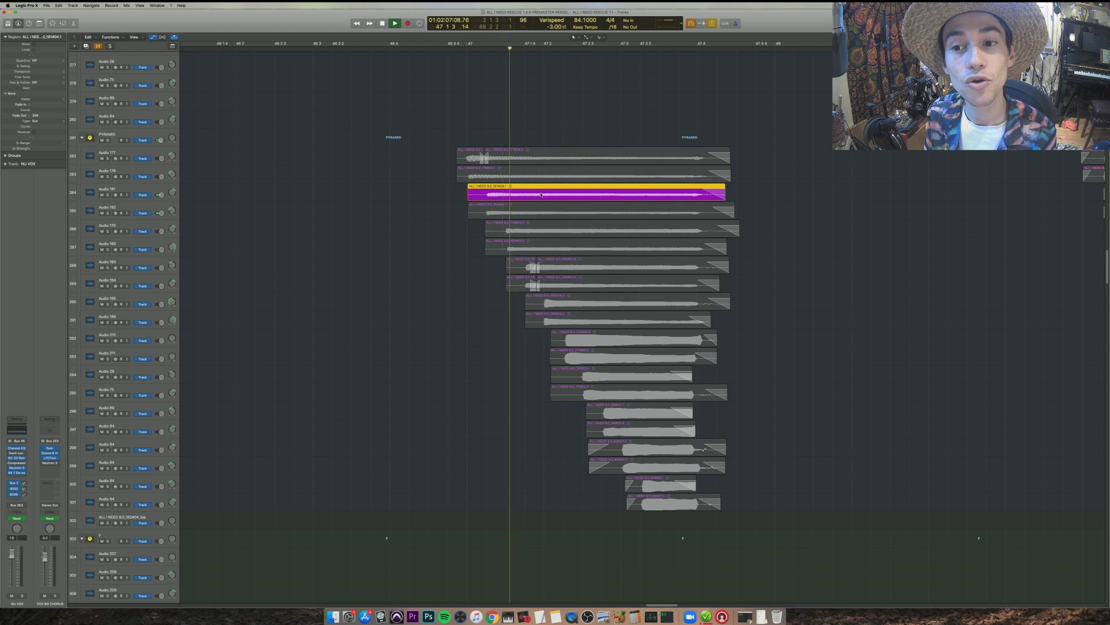
key(space)
- Play the whole PYRAMID stack in solo, then add the two Crotales regions at bar 47 and play them together
drag(769, 563, 425, 123)
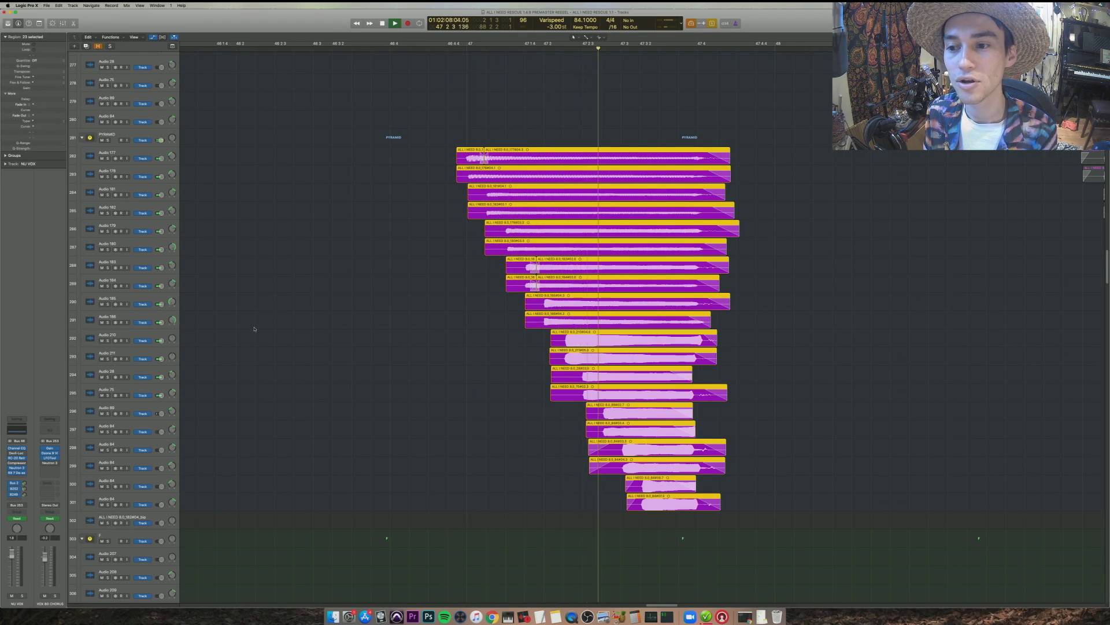
scroll(492, 318, down, 10)
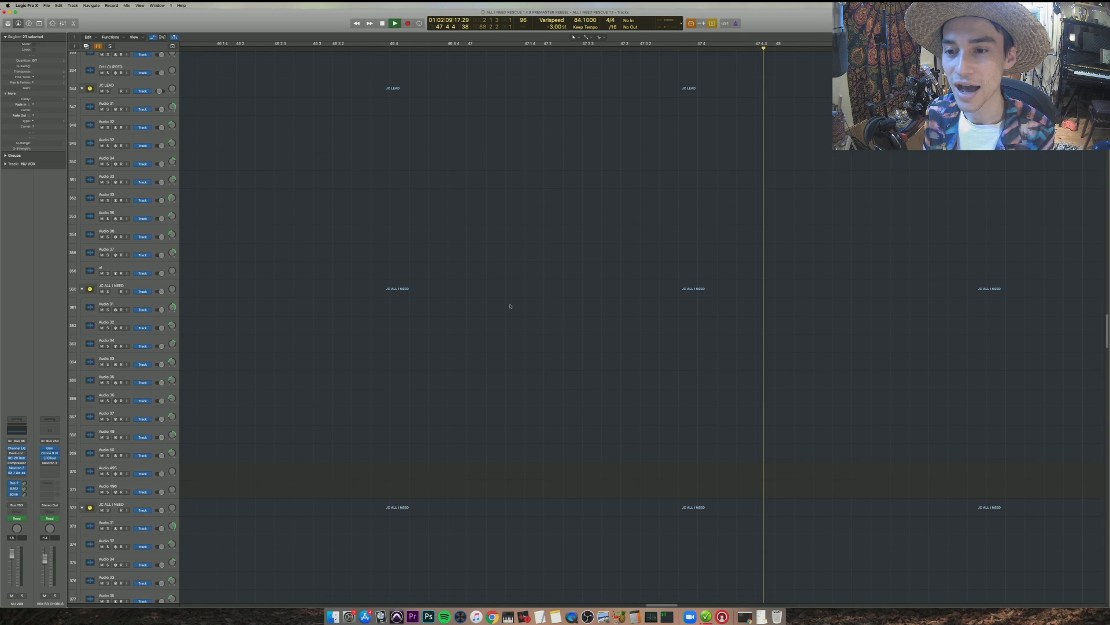
scroll(510, 306, down, 20)
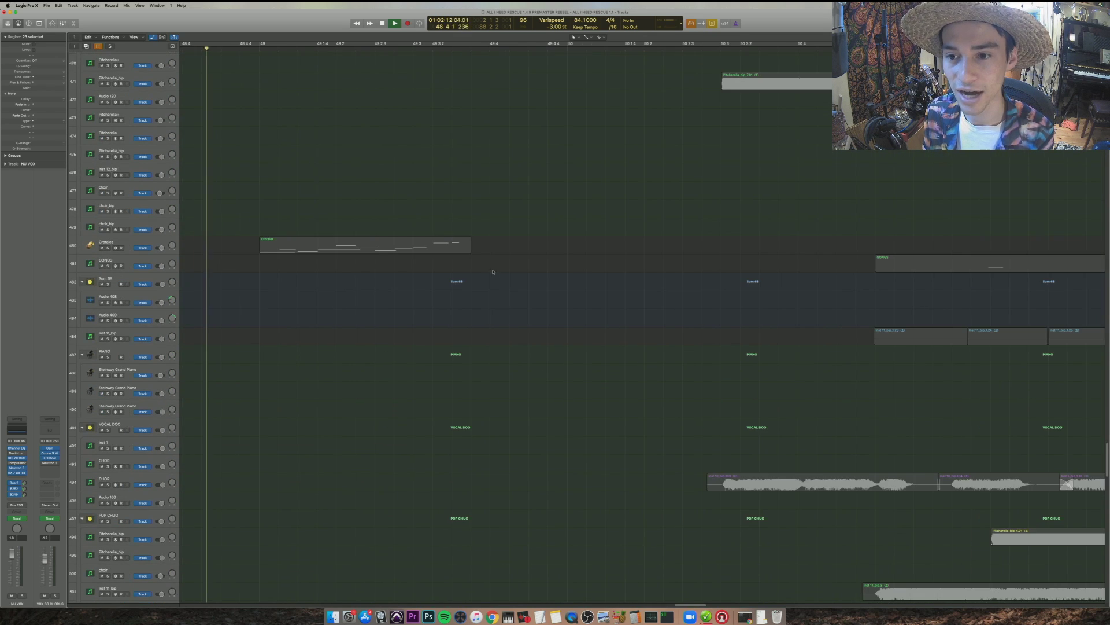
key(comma)
drag(433, 230, 408, 223)
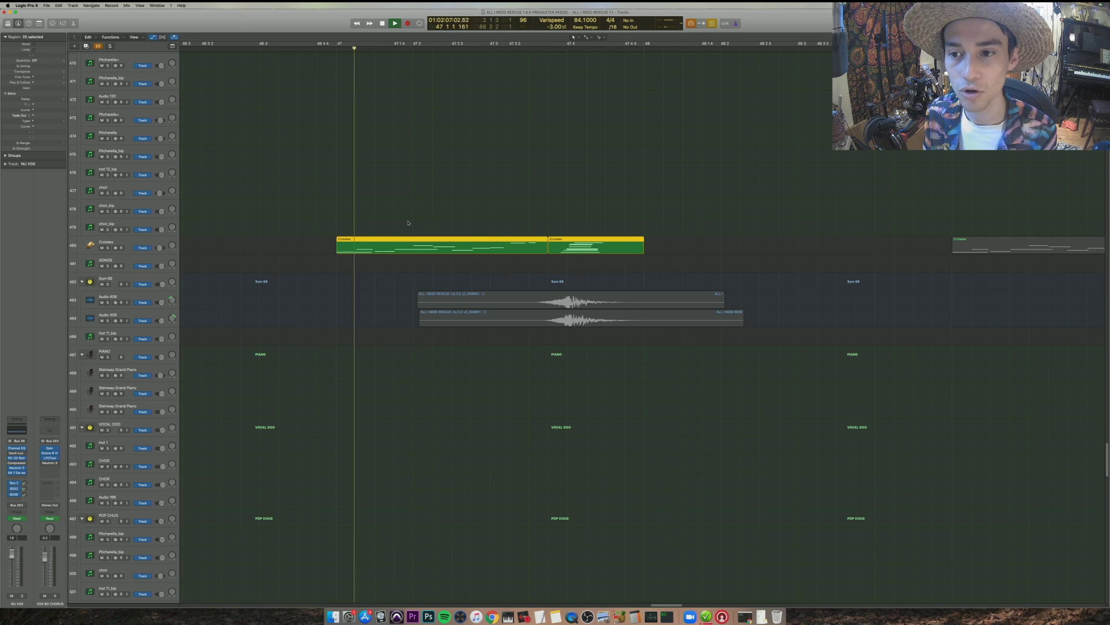
key(z)
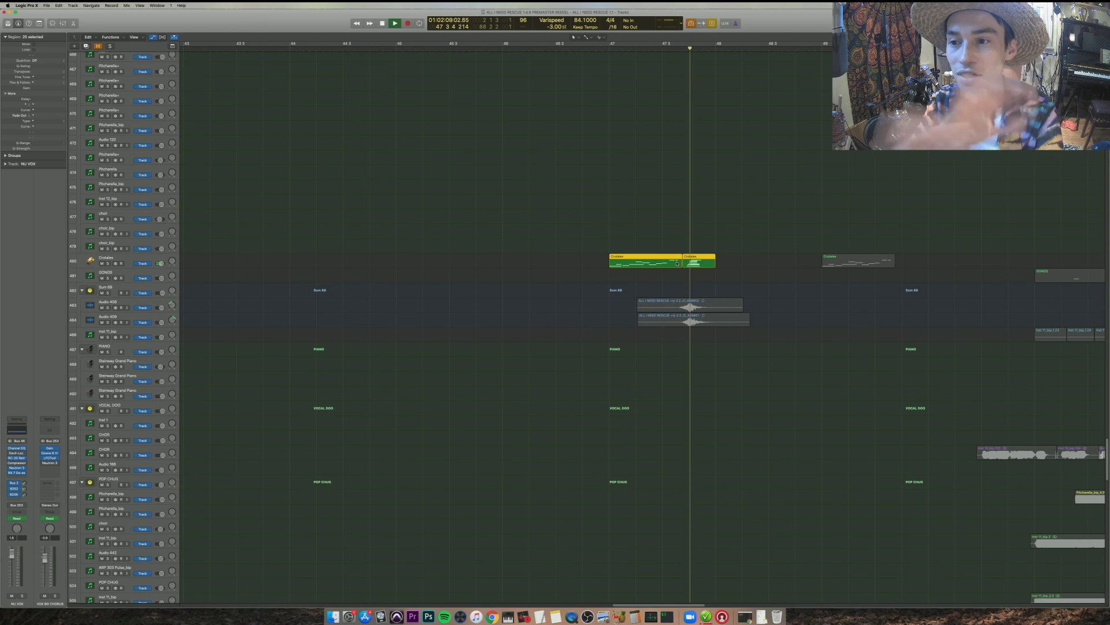
key(space)
- Select the single Crotales region at bar 49 and play it in solo
click(858, 260)
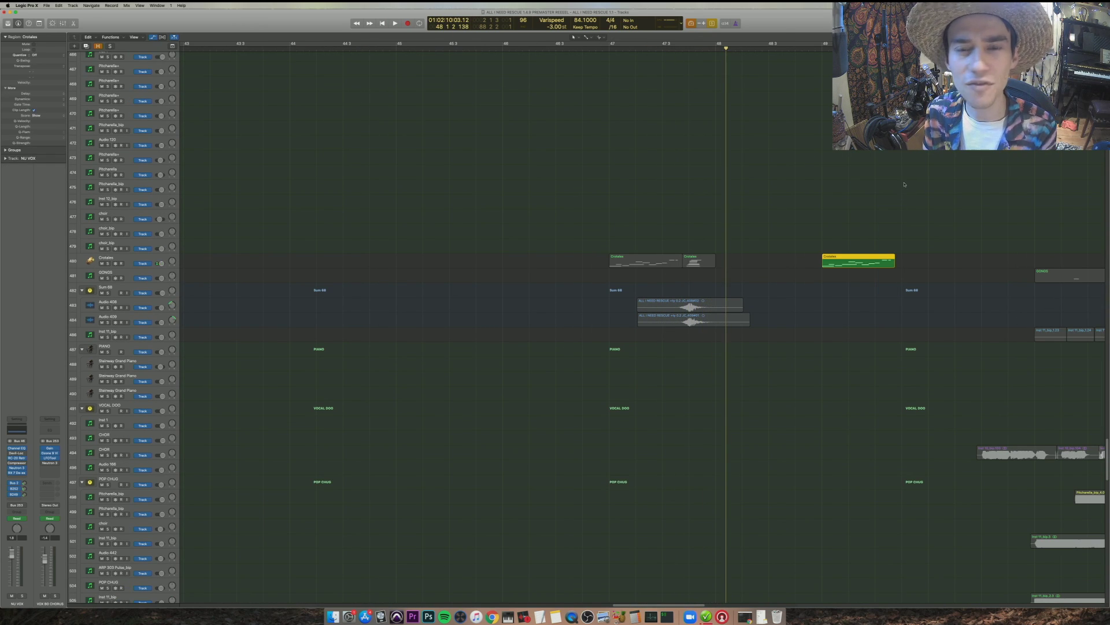
key(shift+space)
key(super+Down)
key(super+Down)
key(super+Down)
key(super+Down)
key(super+Down)
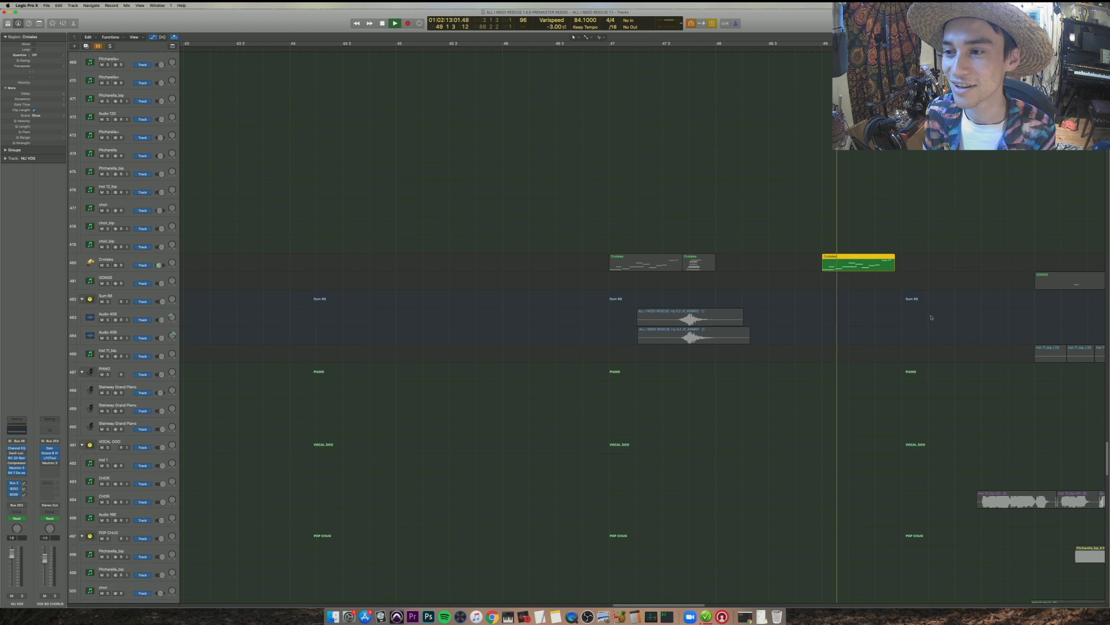
- Show the track automation and examine the volume curves from the Crotales track to Stereo Out
key(a)
key(super+Left)
key(super+Left)
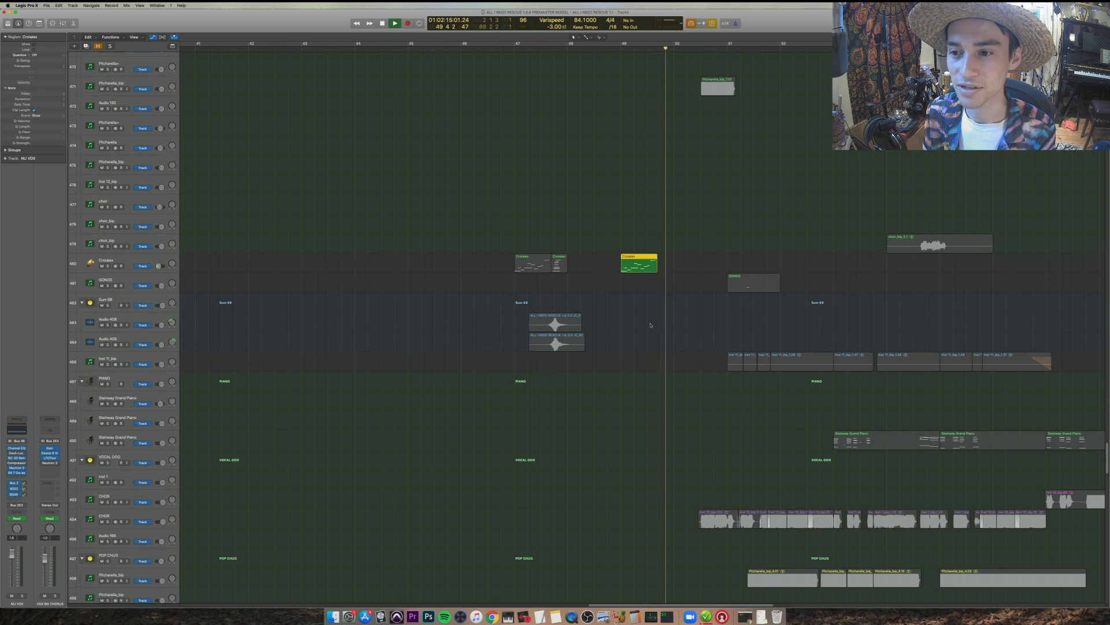
scroll(653, 326, down, 10)
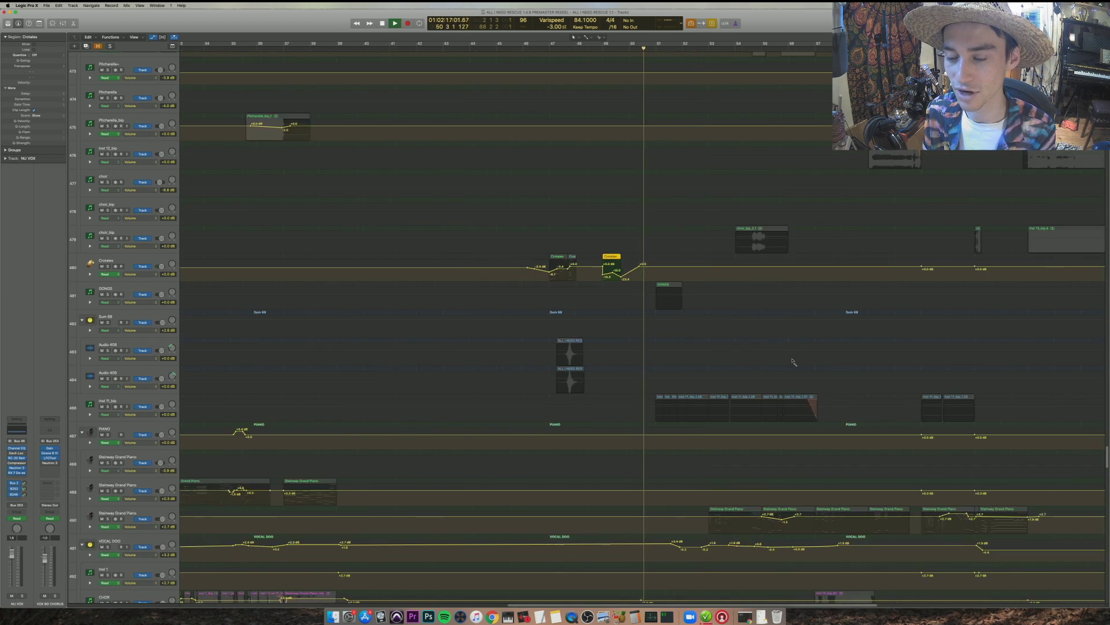
scroll(746, 388, down, 20)
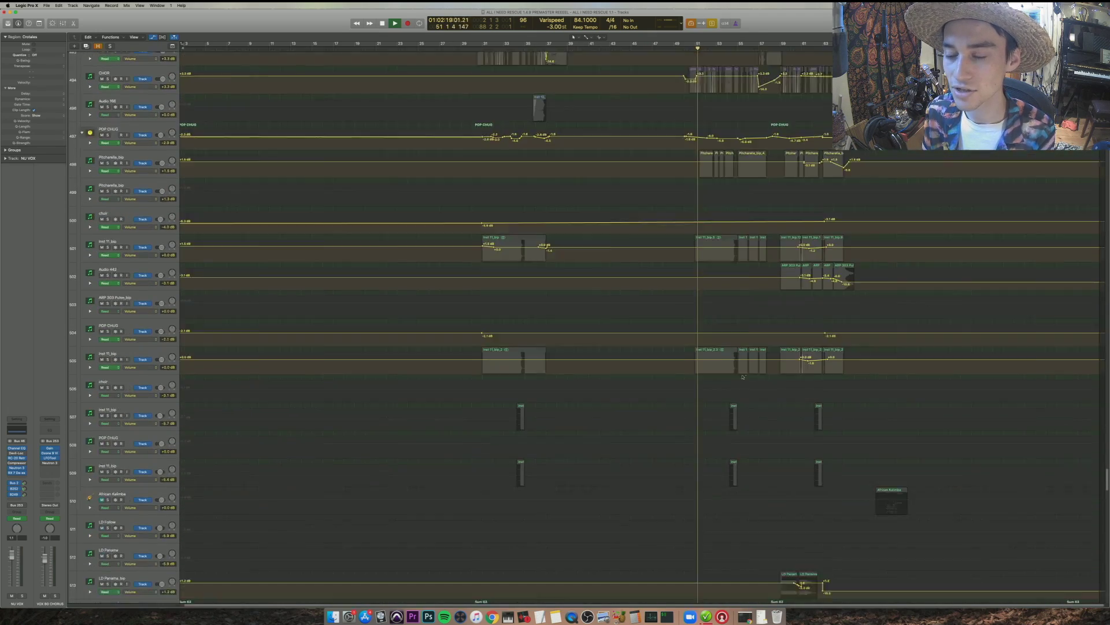
scroll(747, 375, down, 15)
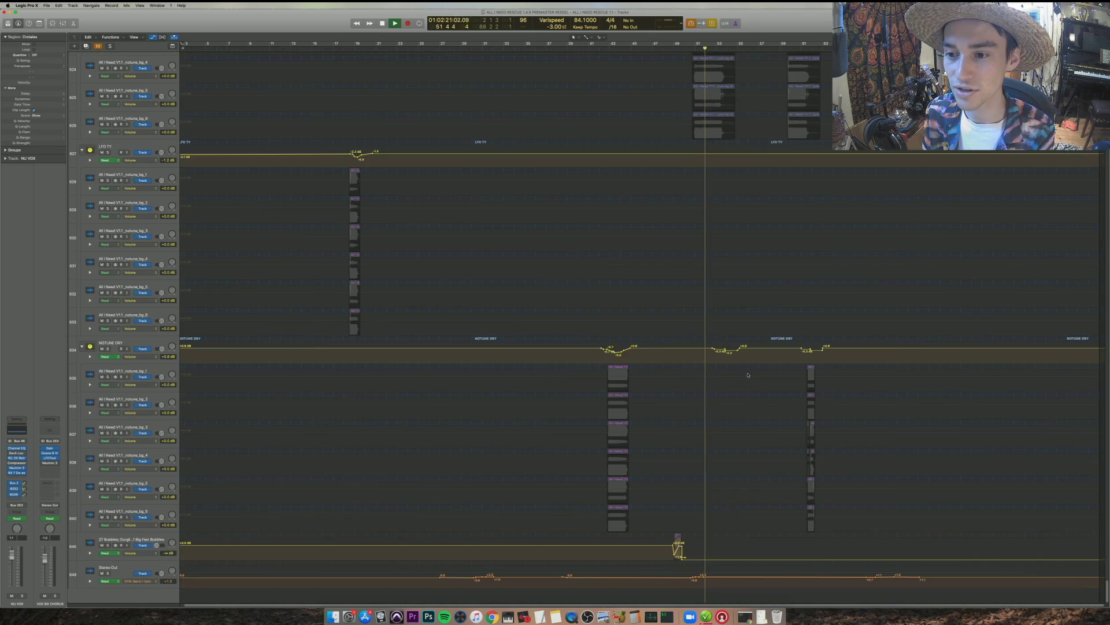
scroll(748, 375, down, 10)
scroll(748, 375, up, 10)
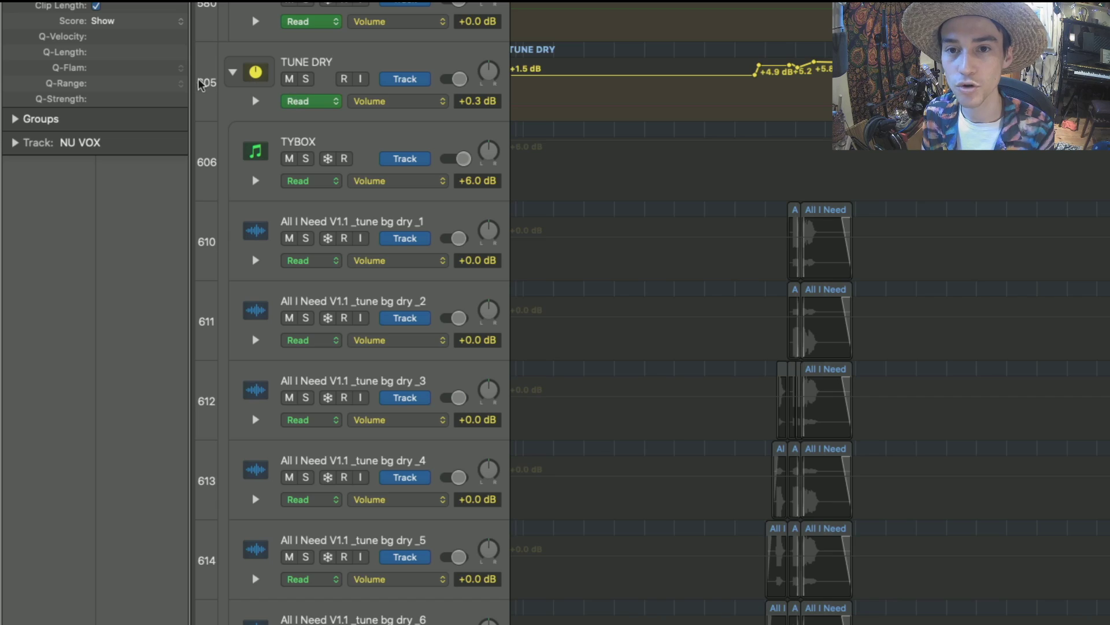
- Collapse and reopen the TUNE DRY stack, and examine the volume automation of the tracks above it up to the lead vocals
click(232, 72)
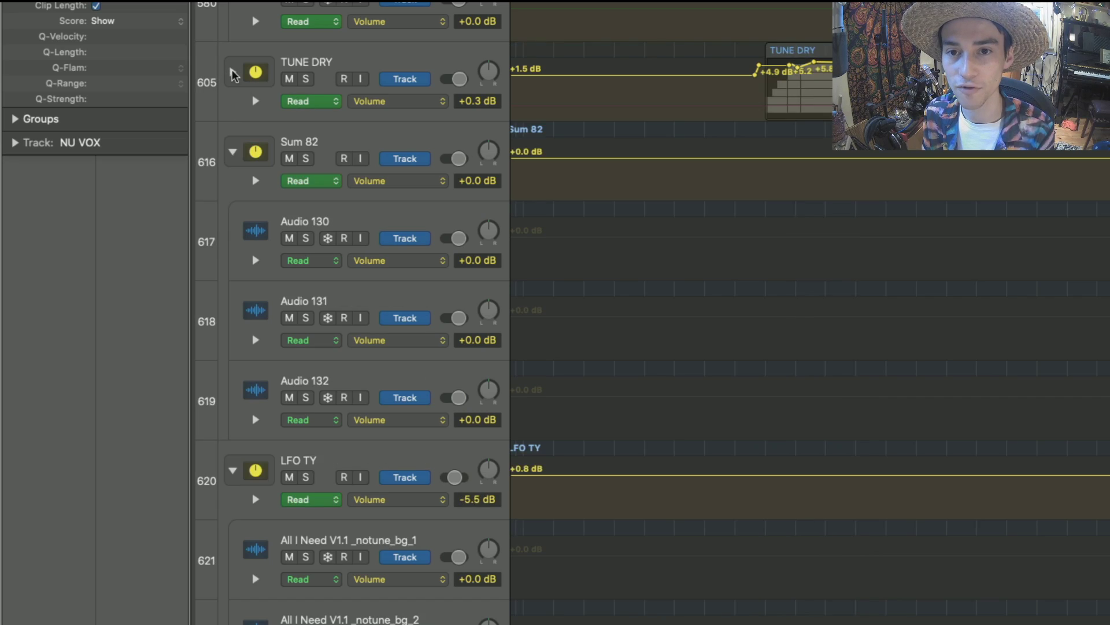
click(232, 71)
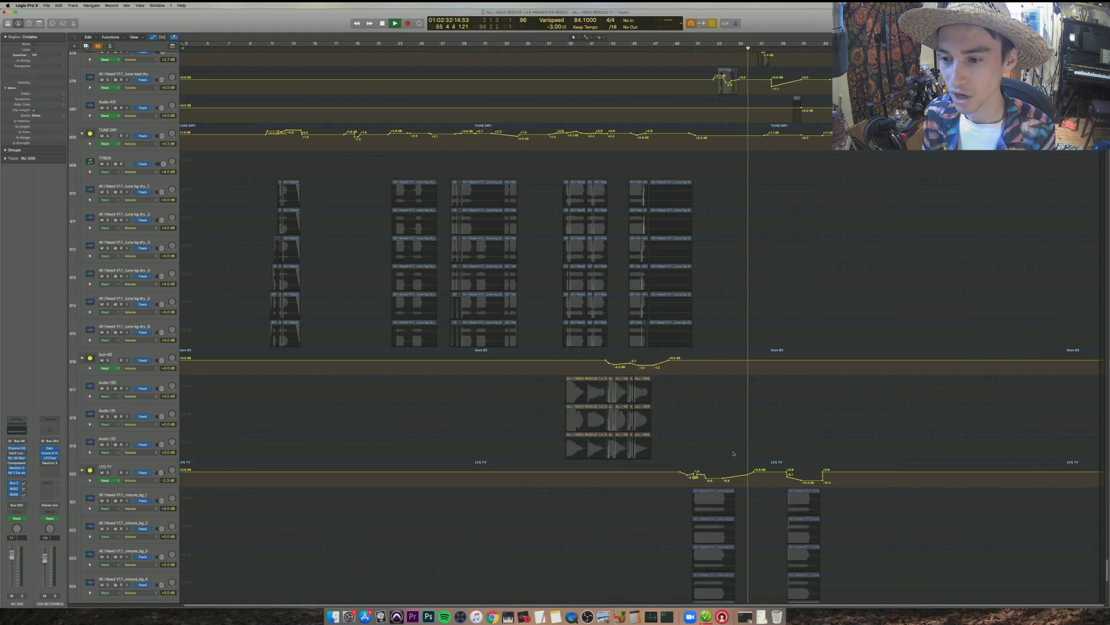
scroll(727, 430, up, 15)
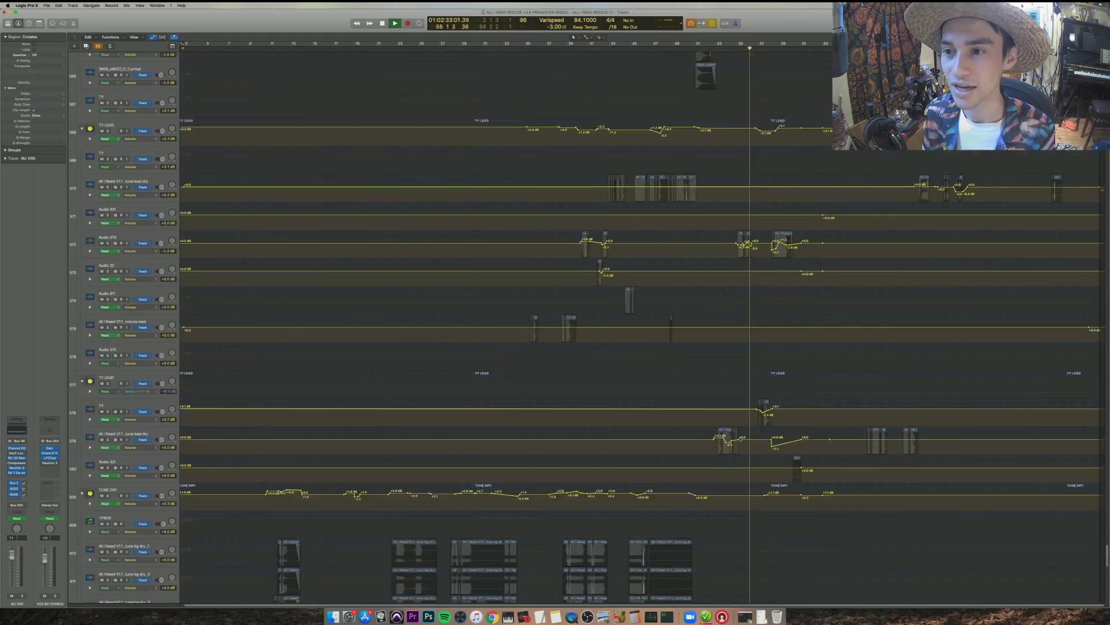
scroll(727, 431, up, 20)
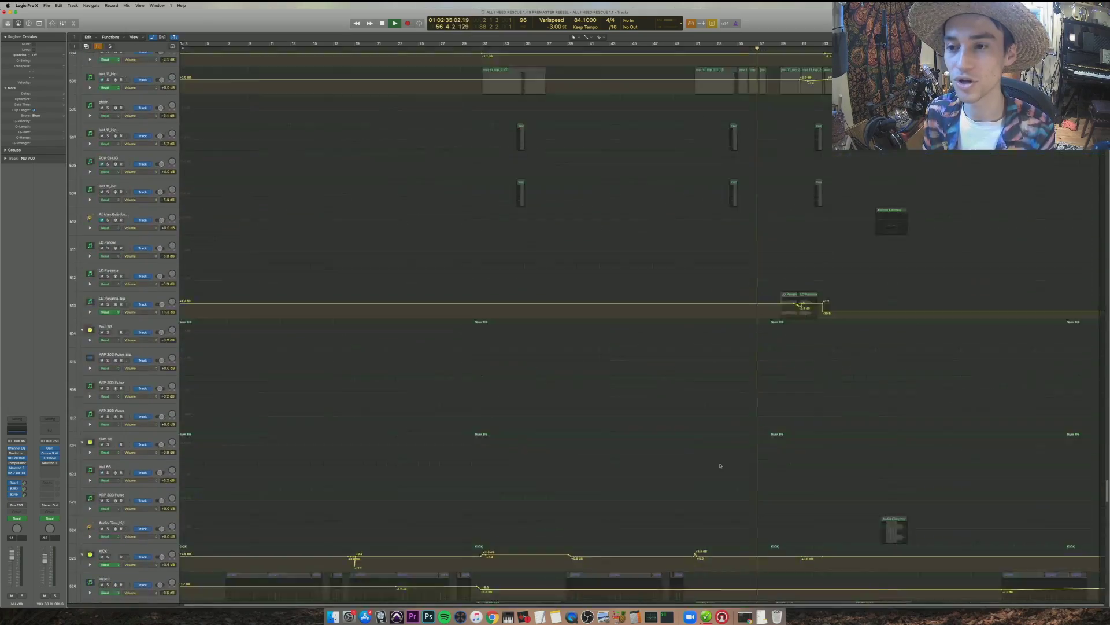
scroll(697, 442, up, 20)
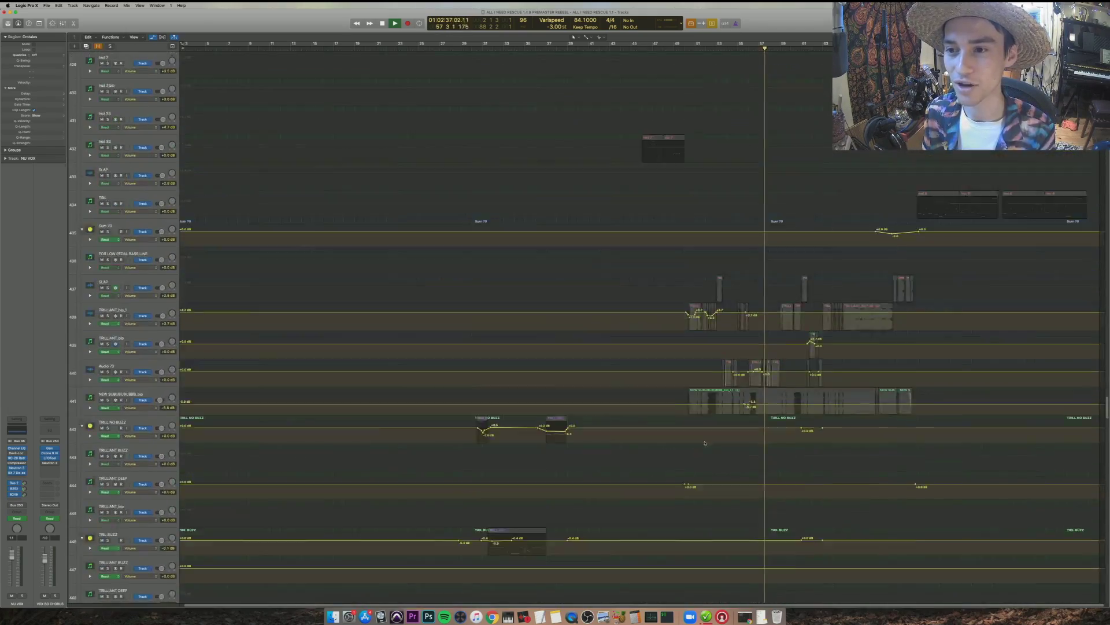
scroll(696, 446, up, 20)
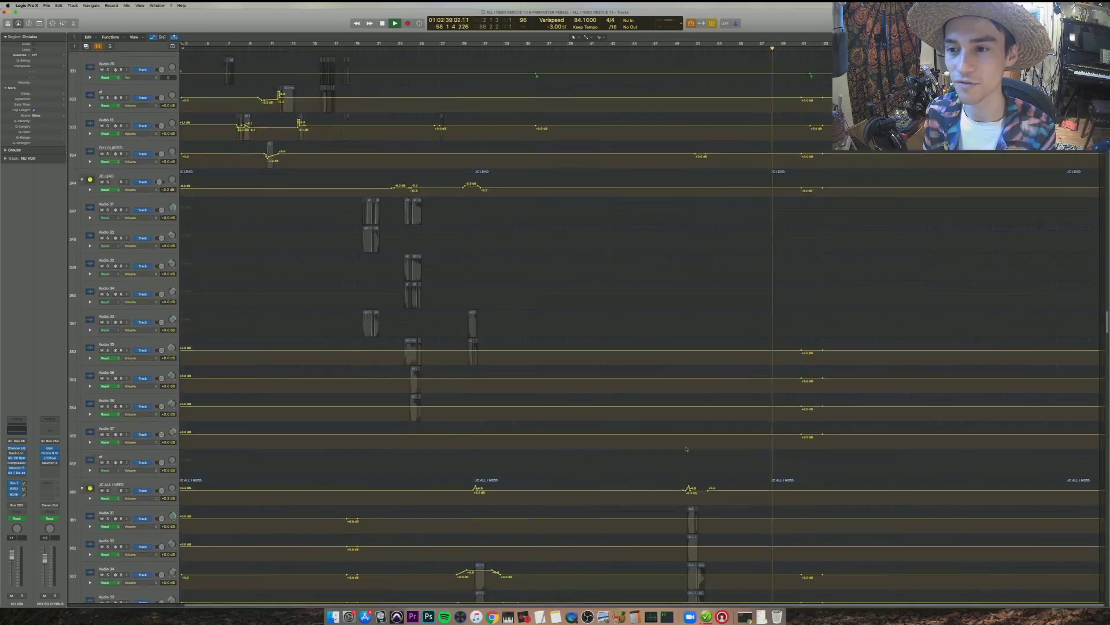
scroll(665, 480, up, 20)
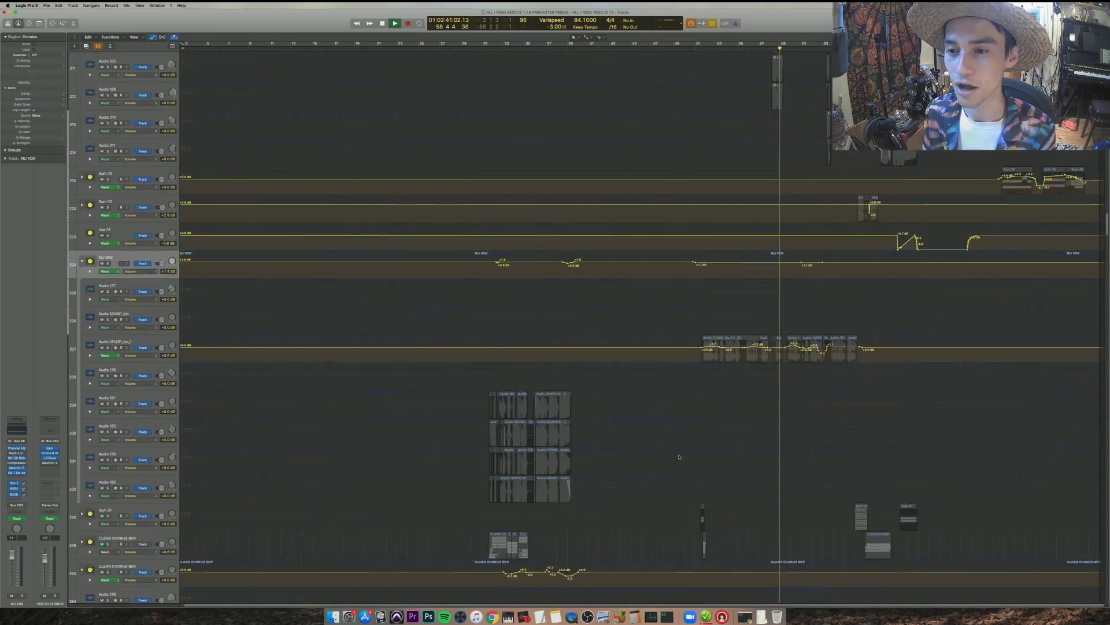
scroll(659, 480, up, 18)
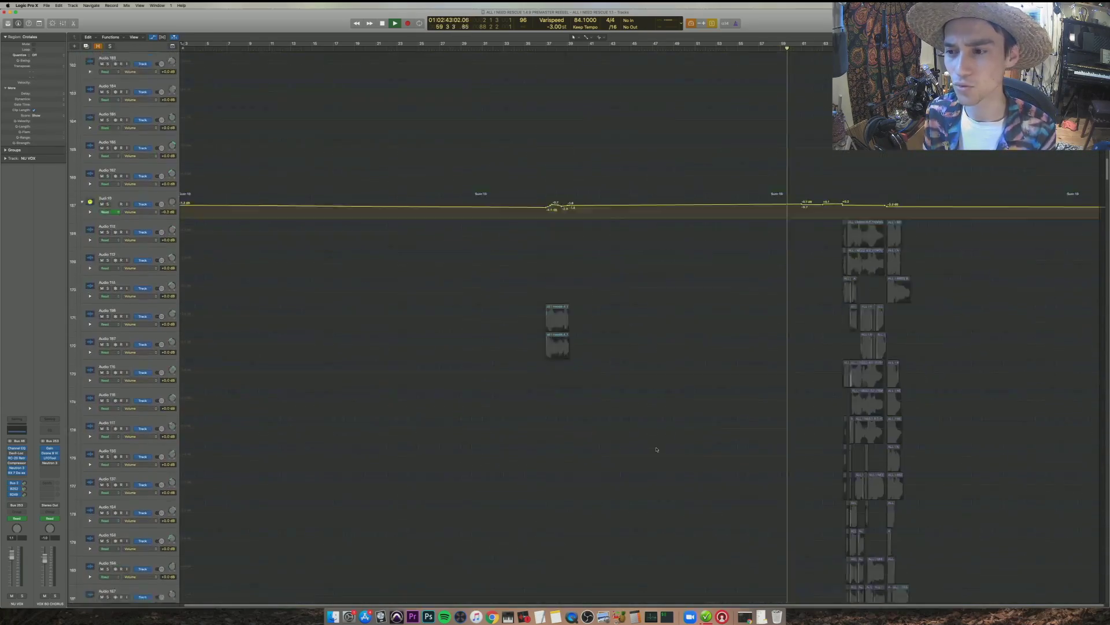
scroll(674, 444, up, 20)
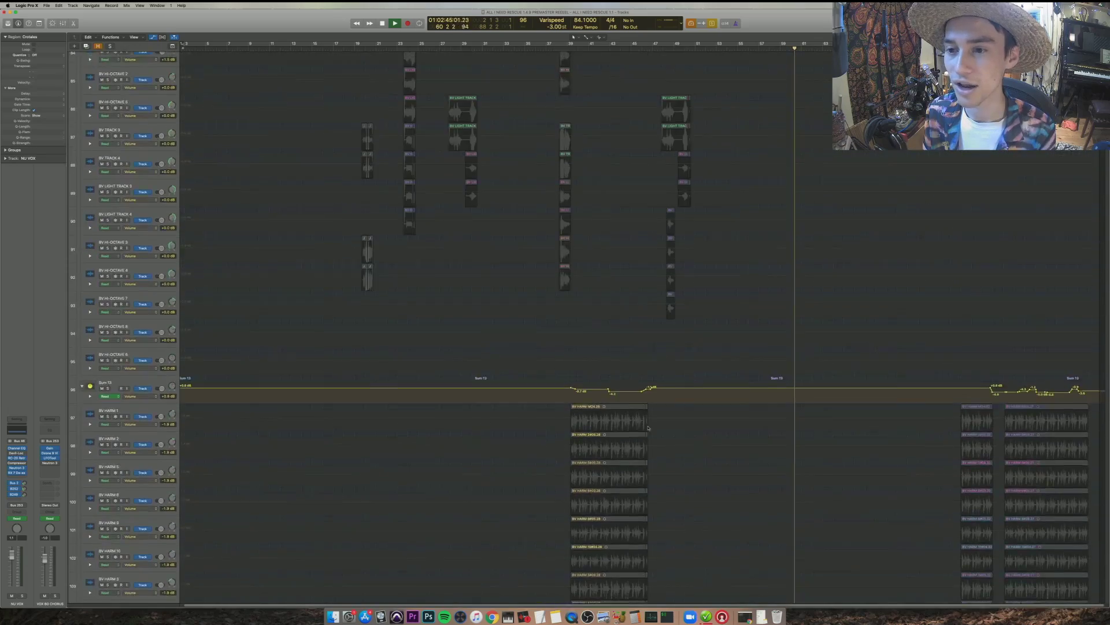
scroll(641, 408, up, 7)
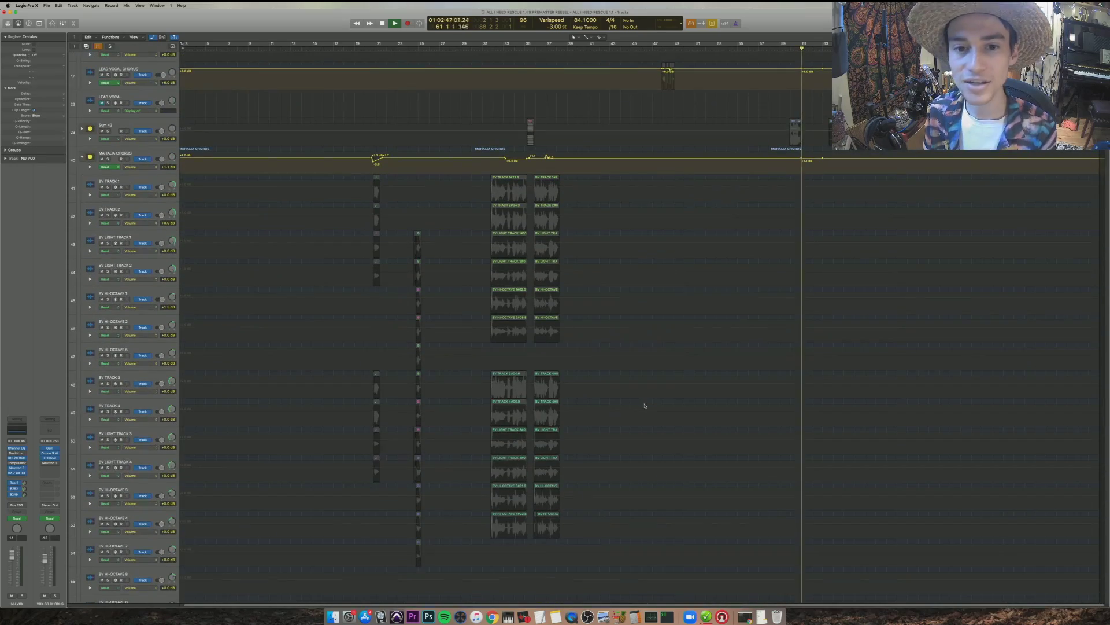
- Hide the track automation, turn solo off and stop playback, with the vocal tracks shown in a compact overview
scroll(647, 404, down, 8)
scroll(649, 404, down, 4)
key(ctrl+s)
key(space)
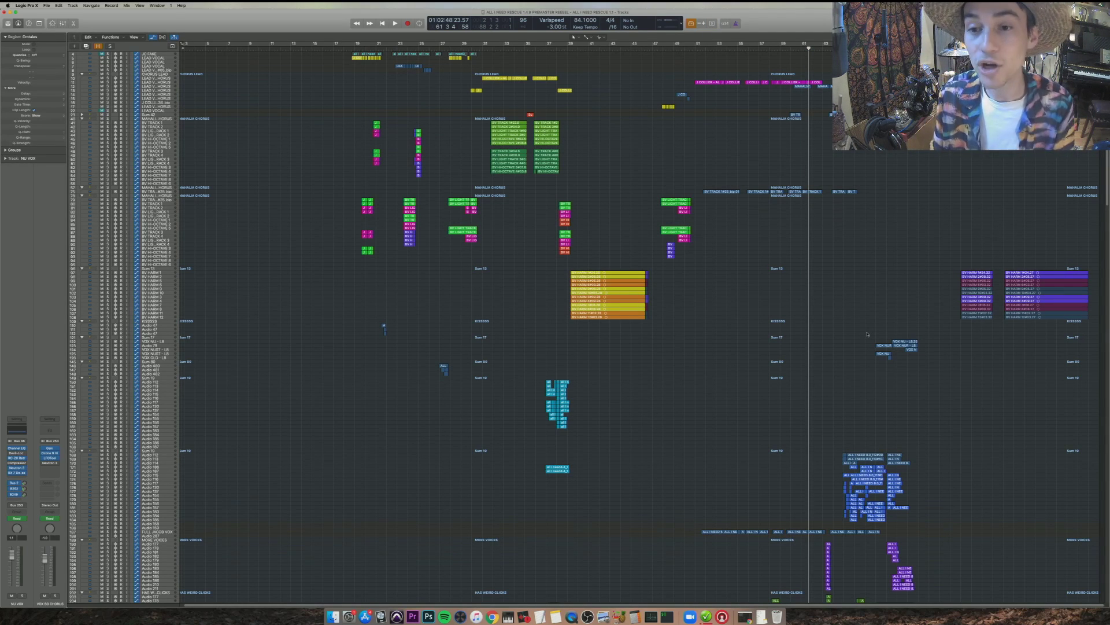
- Clear the region selection and examine the arrangement from the vocal stacks to the synth and drum tracks
drag(689, 380, 590, 488)
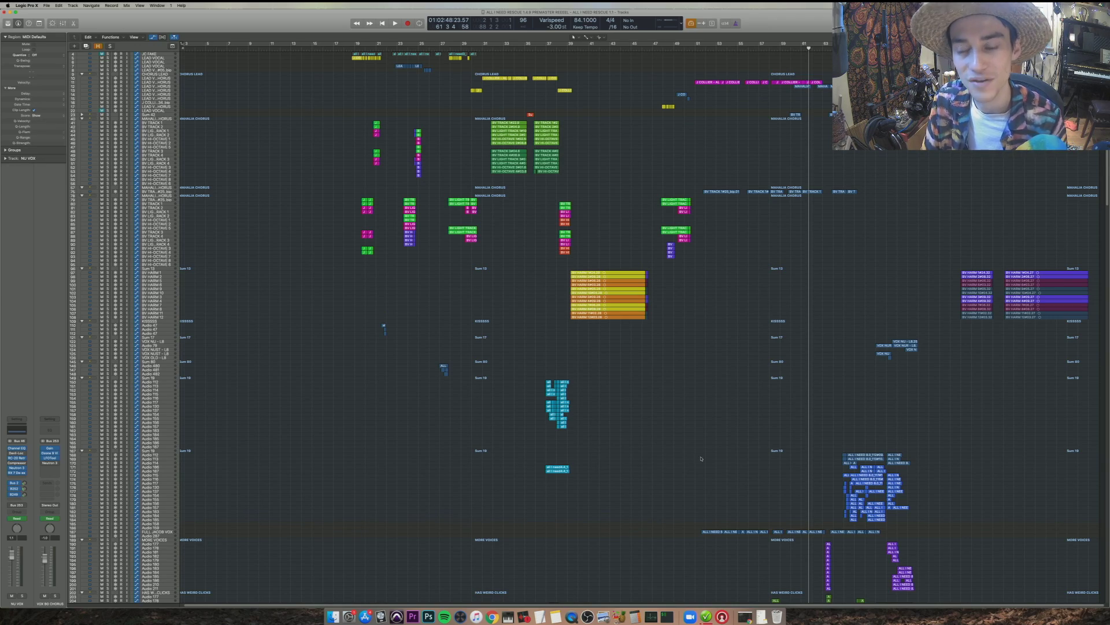
scroll(701, 458, down, 15)
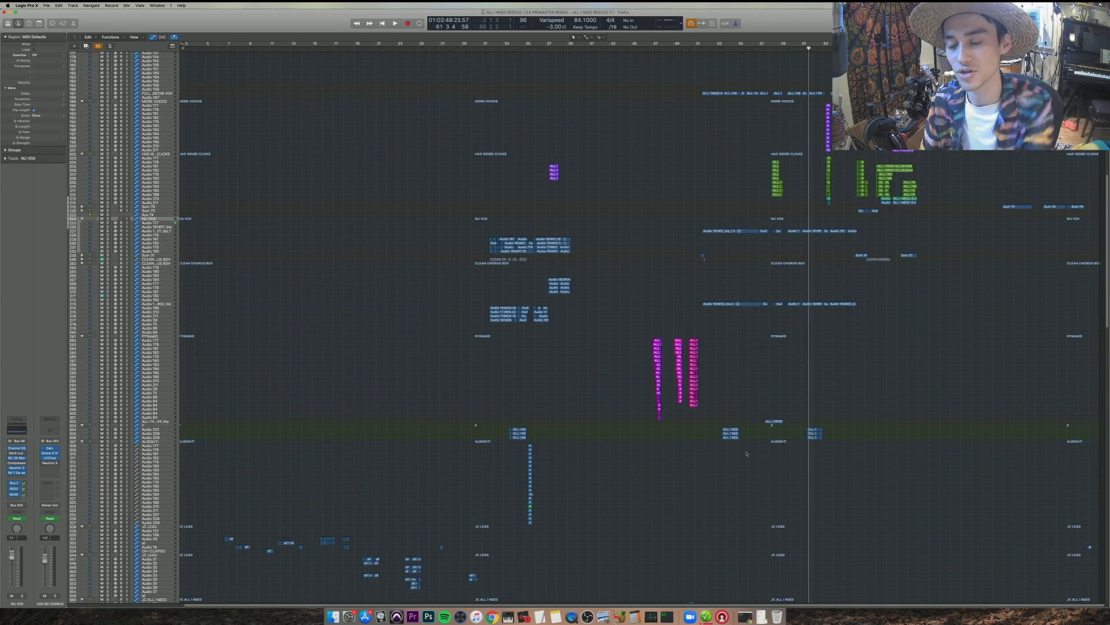
scroll(746, 453, down, 20)
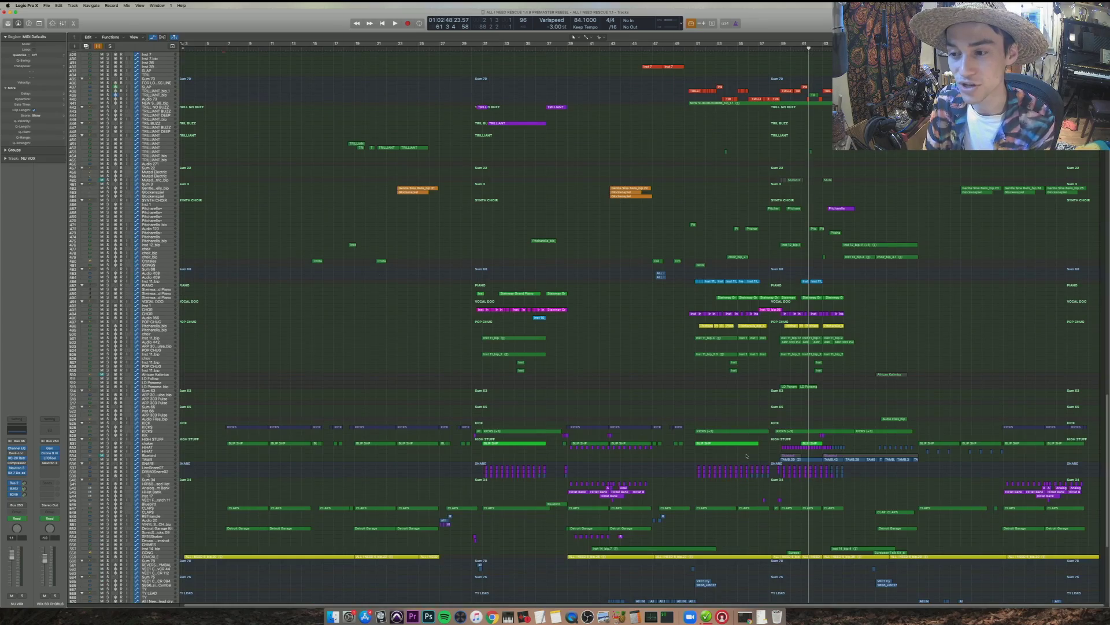
scroll(746, 455, down, 5)
scroll(752, 445, up, 10)
scroll(775, 428, down, 6)
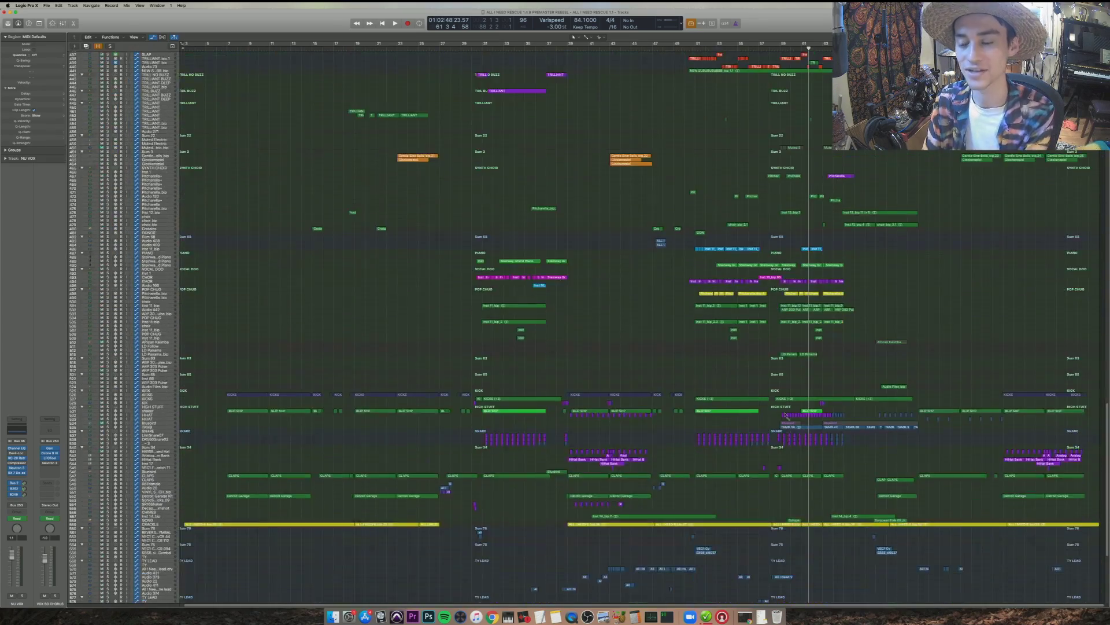
scroll(786, 416, up, 8)
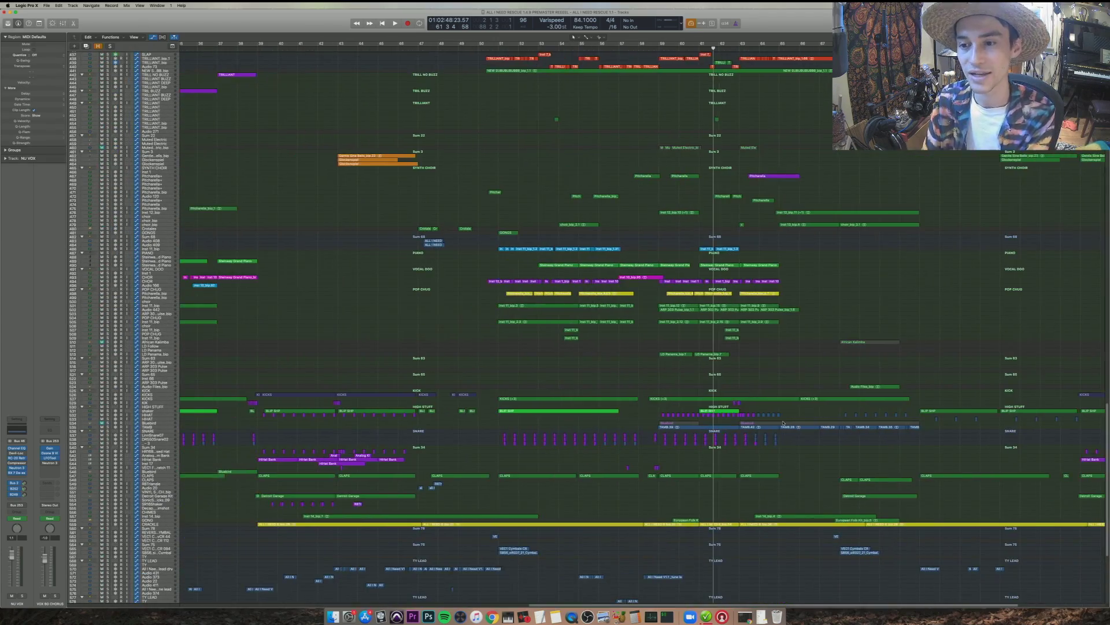
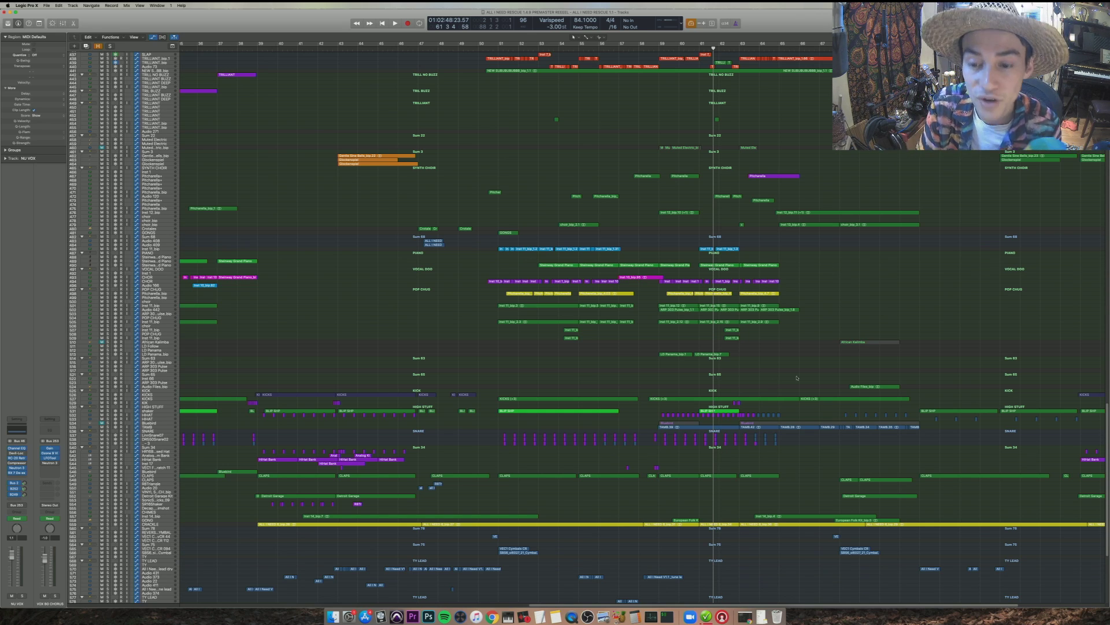
- Examine the region layout across the percussion, TY LEAD, TUNE DRY, piano and synth choir tracks
scroll(797, 377, down, 5)
scroll(786, 388, right, 3)
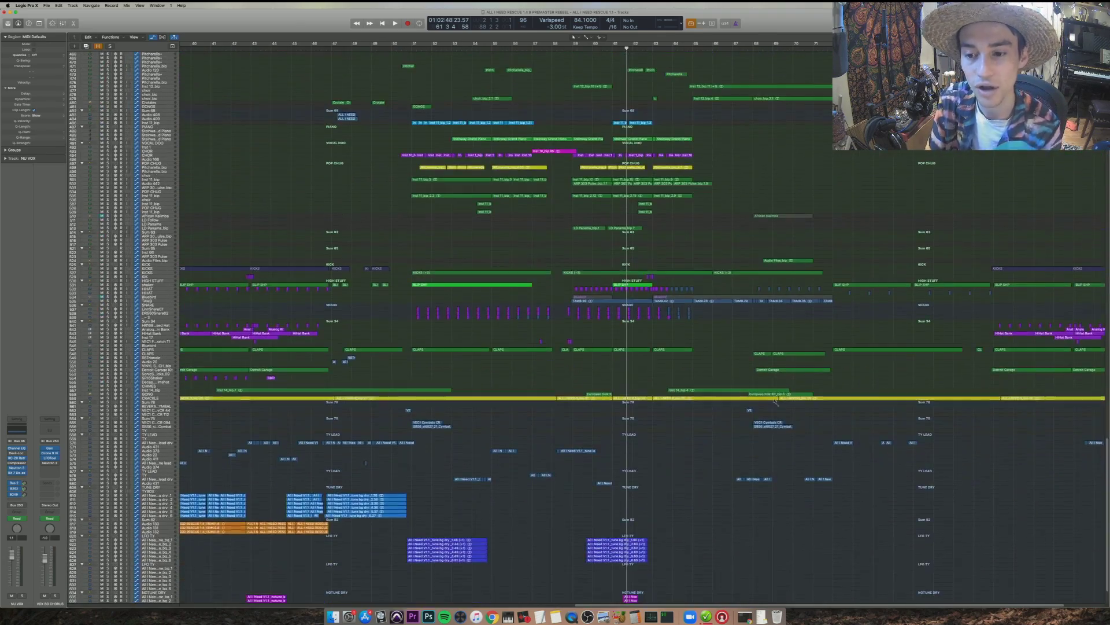
scroll(776, 400, down, 4)
scroll(803, 402, up, 1)
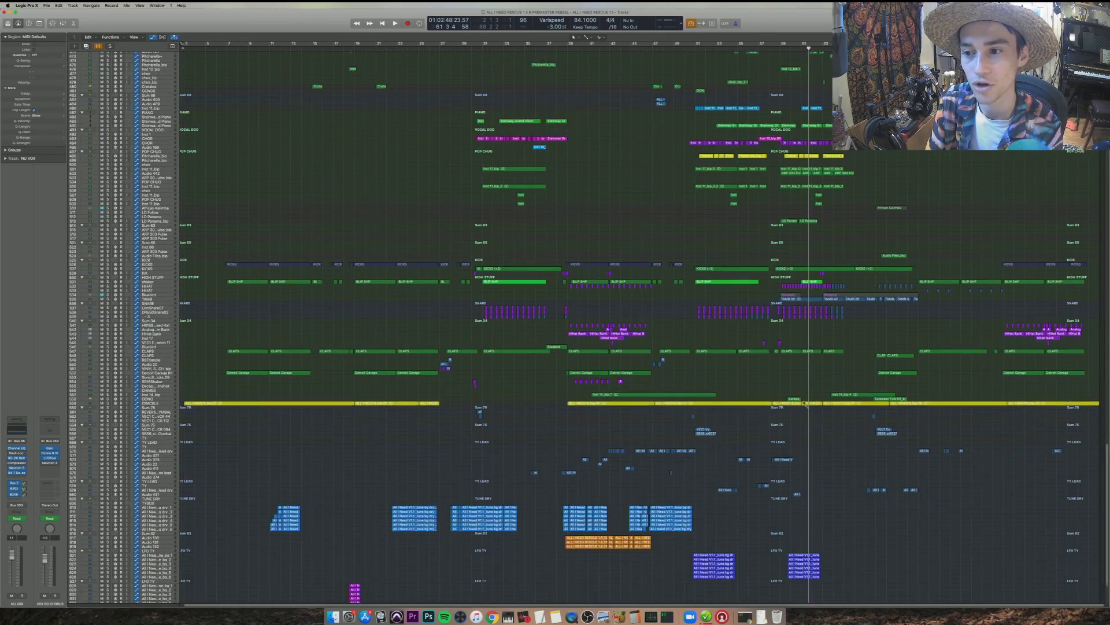
scroll(804, 403, up, 5)
scroll(810, 404, down, 2)
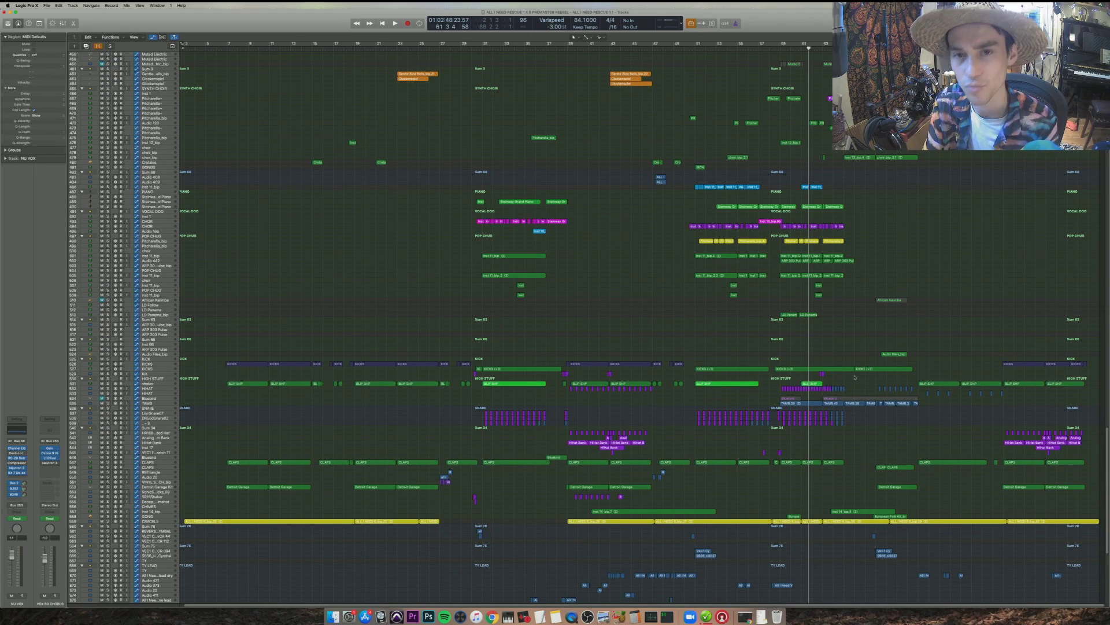
scroll(855, 377, up, 10)
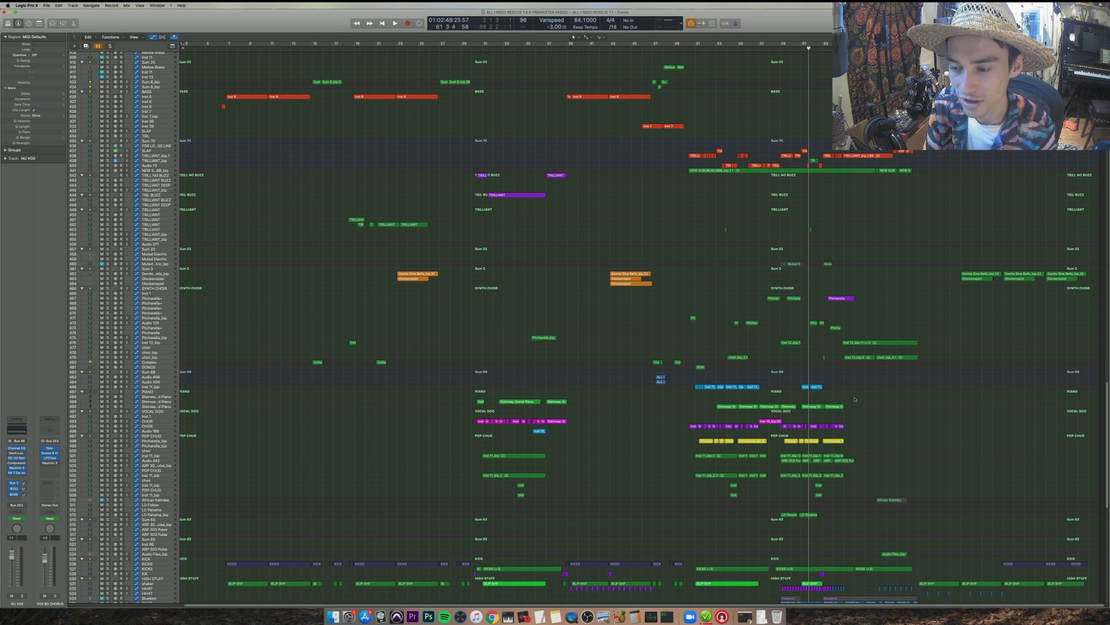
scroll(832, 427, down, 18)
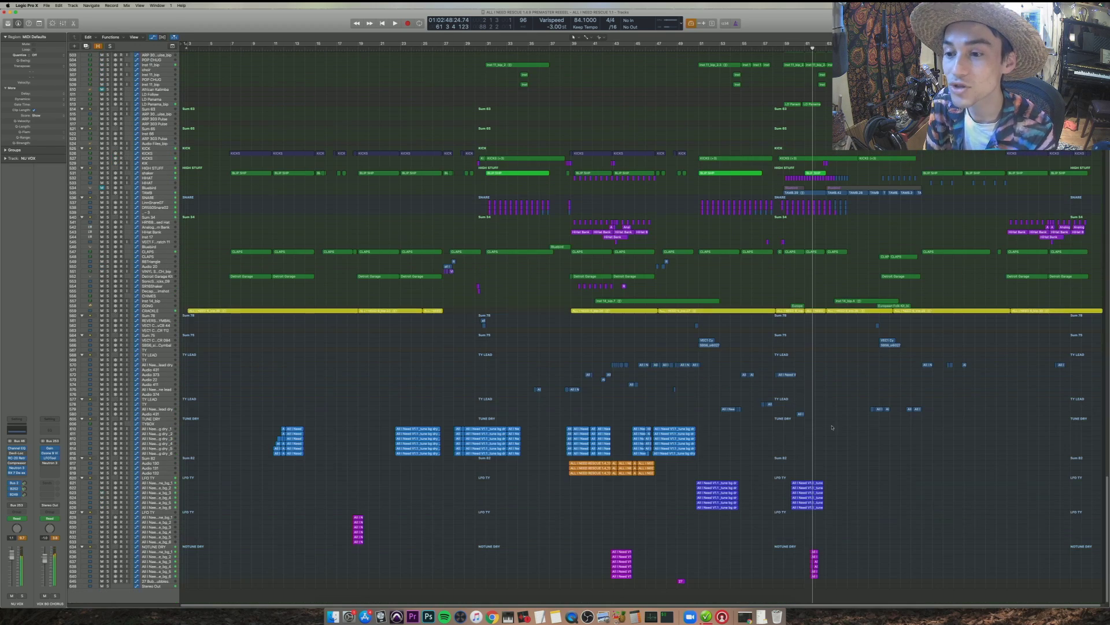
- Place the playhead at bar 47, with the transition between bars 47 and 51 in close view
key(super+Right)
key(super+Right)
key(super+Right)
key(super+Right)
key(super+Right)
key(super+Right)
scroll(525, 325, left, 5)
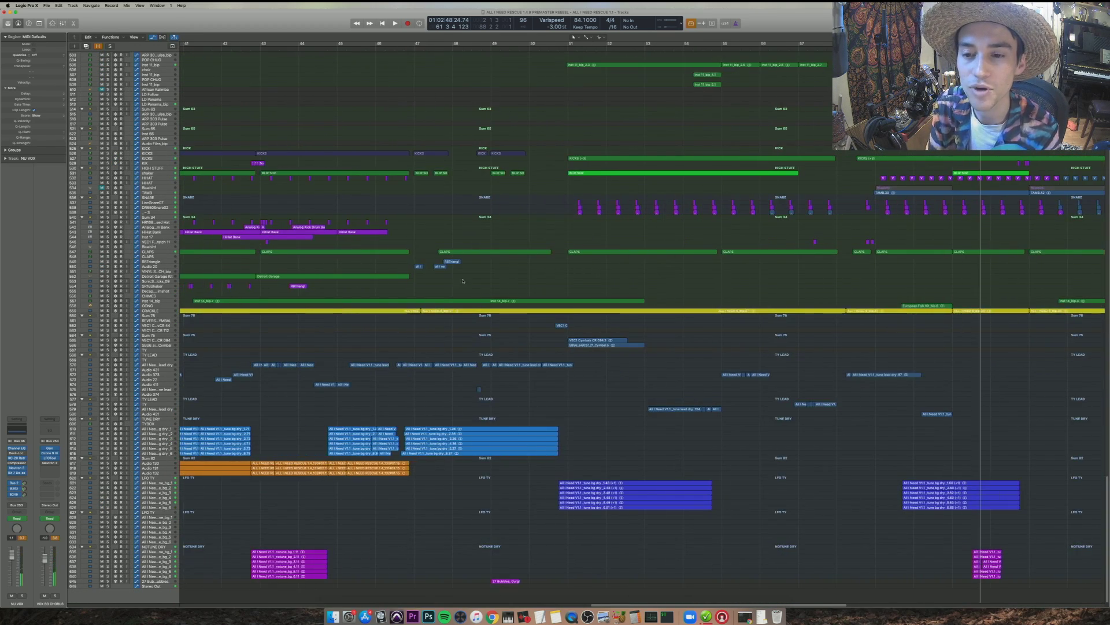
click(414, 223)
scroll(484, 360, up, 4)
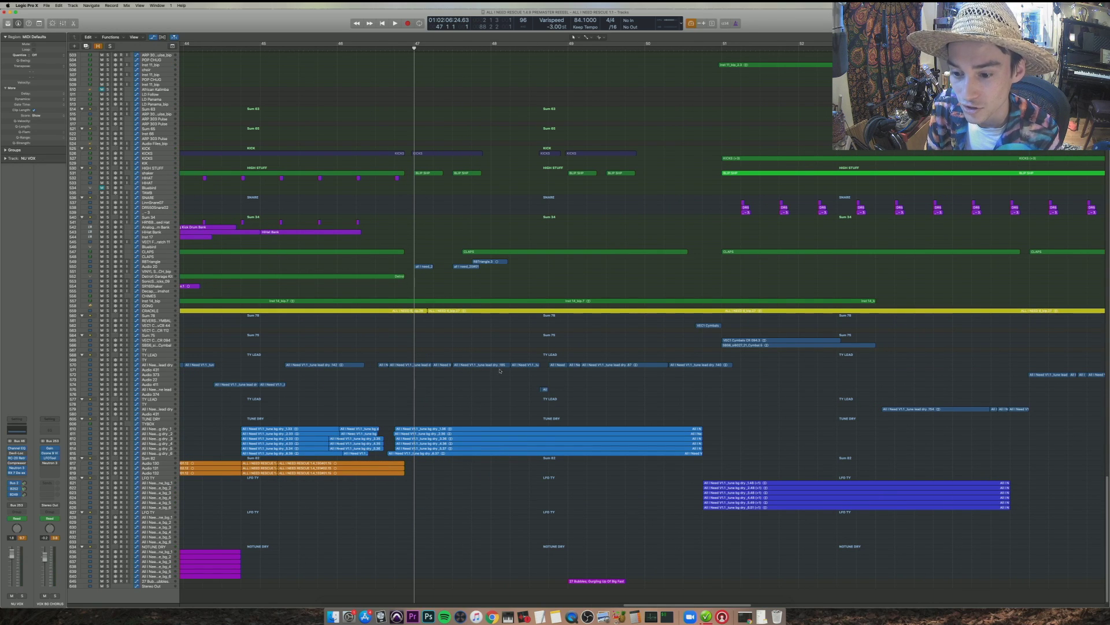
click(569, 523)
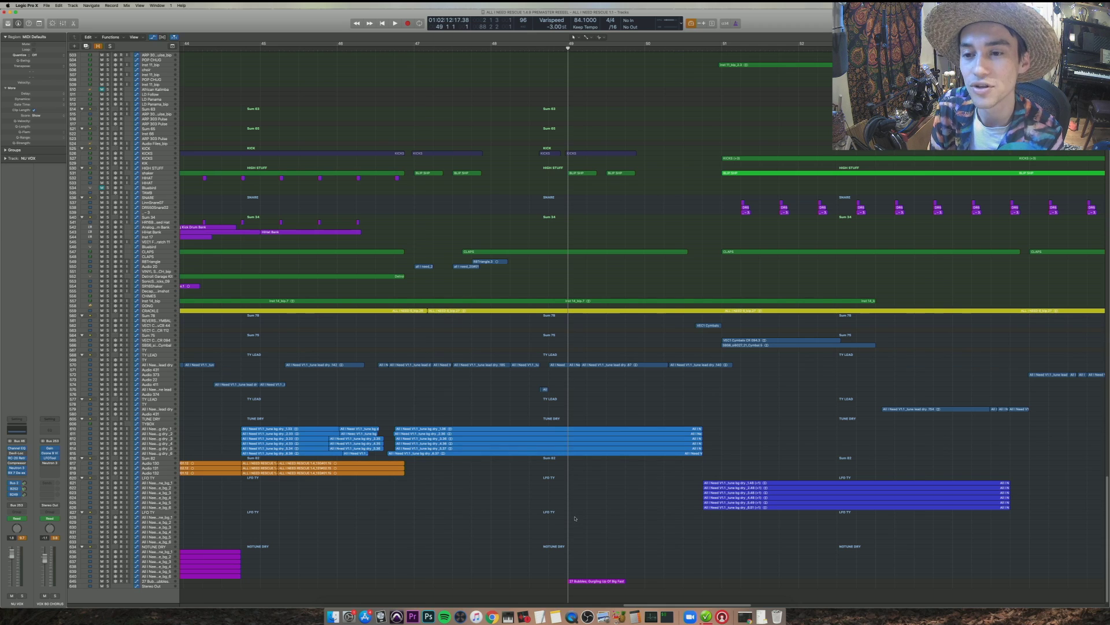
click(414, 519)
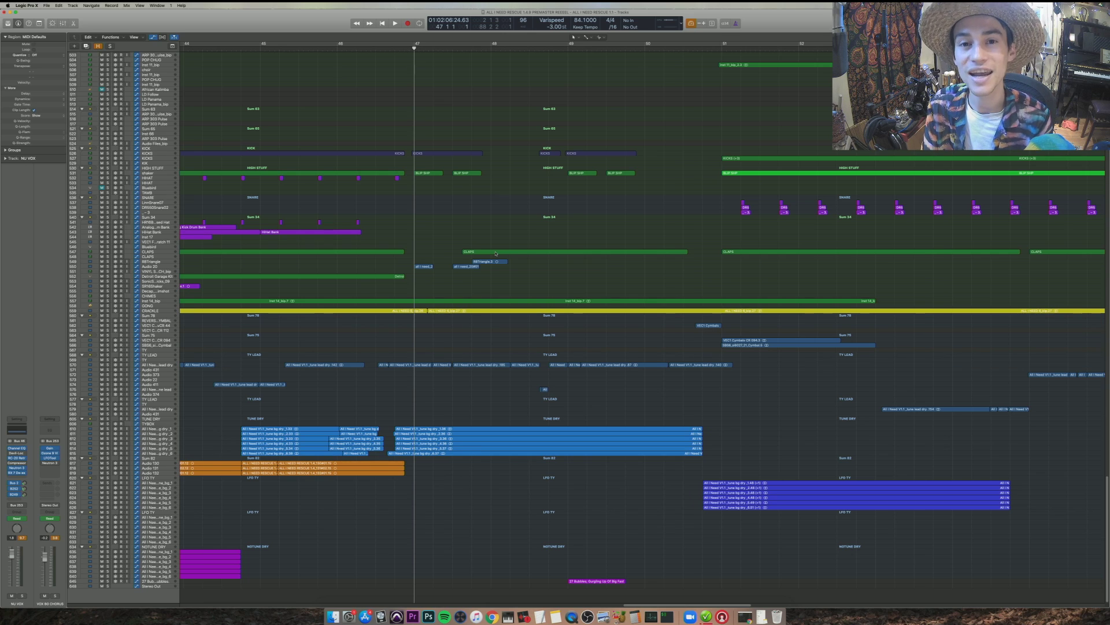
- Mute the 27 Bubbles region at bar 49, play the transition from bar 47 without it, and unmute the region
click(590, 580)
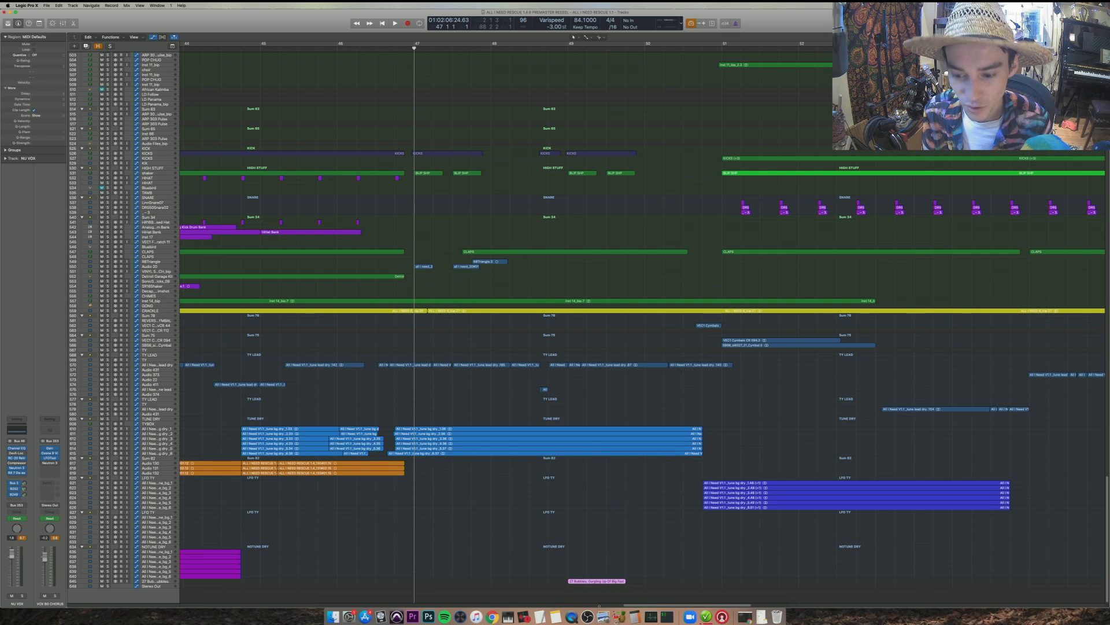
key(space)
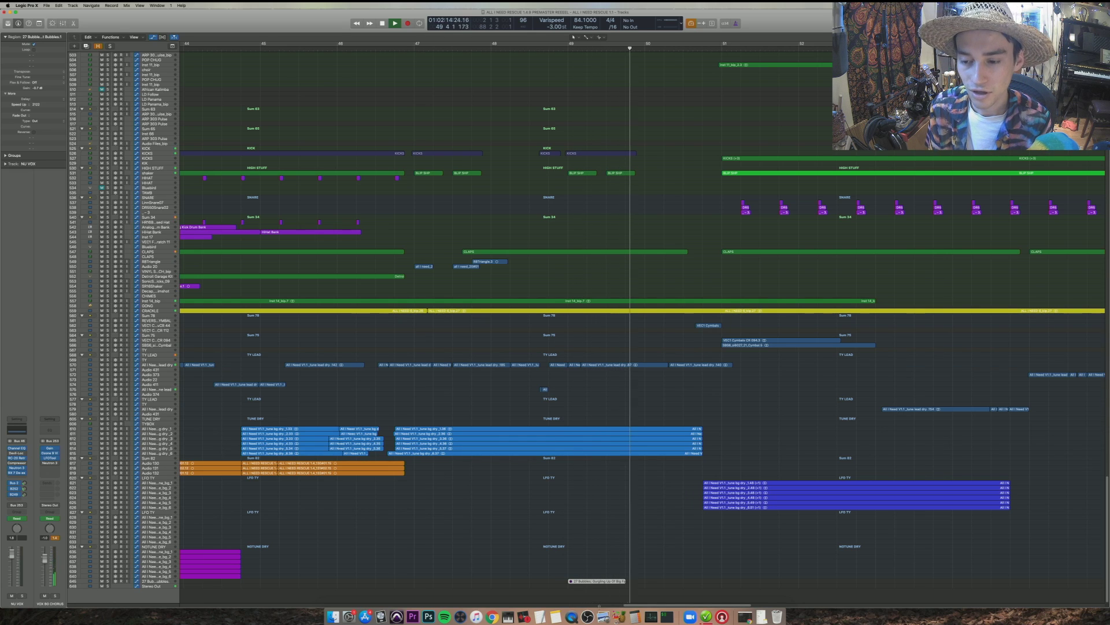
key(space)
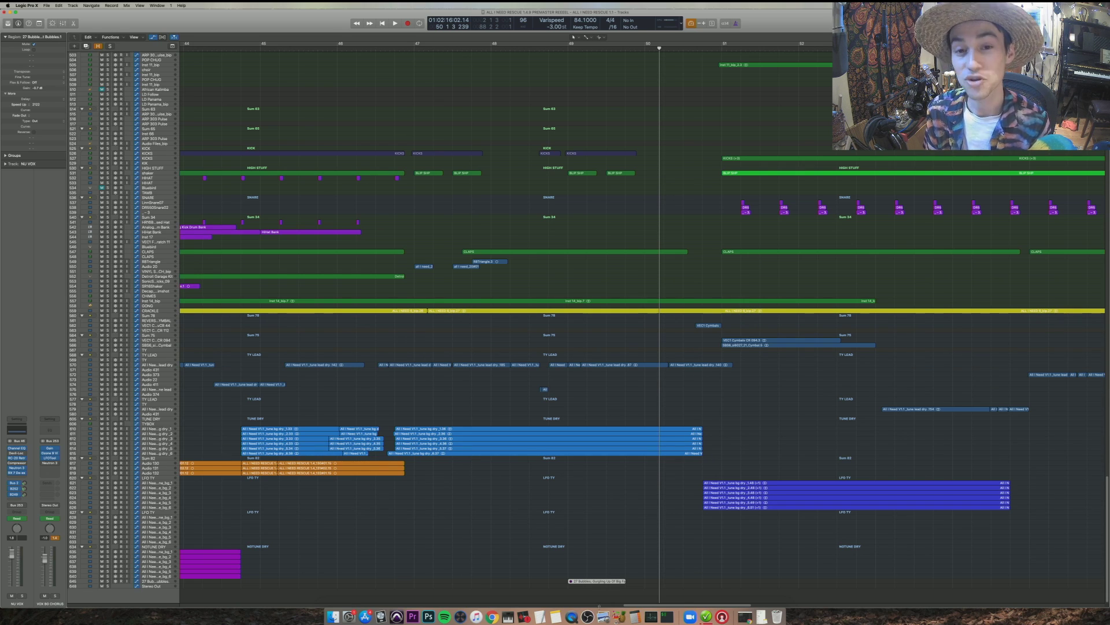
key(ctrl+m)
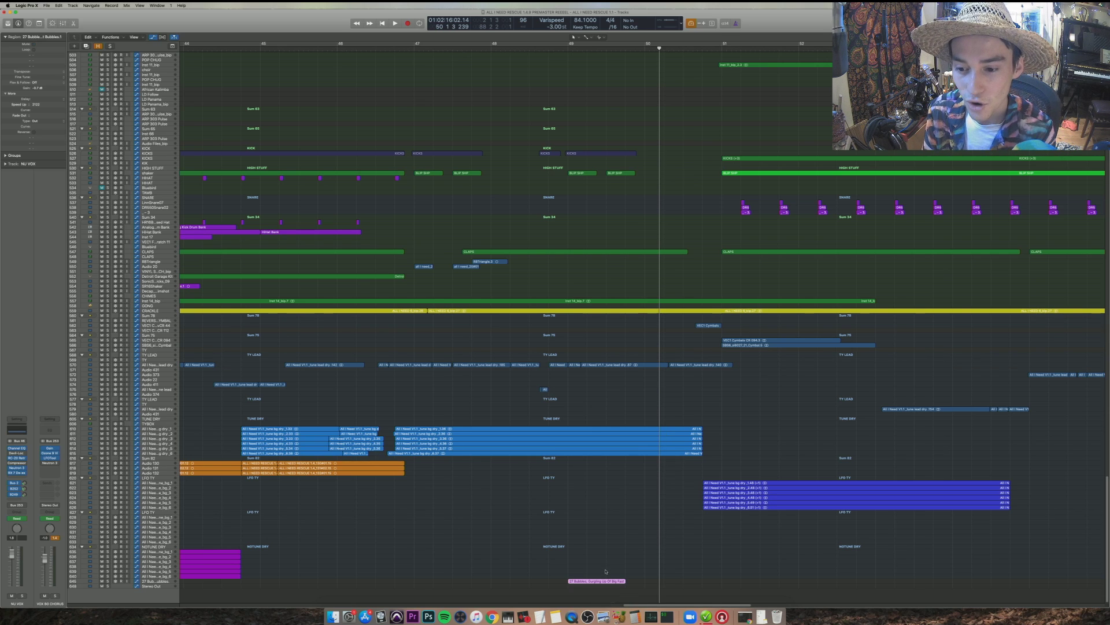
- Play the 27 Bubbles region in solo, stop playback and turn solo off
key(ctrl+s)
key(shift+space)
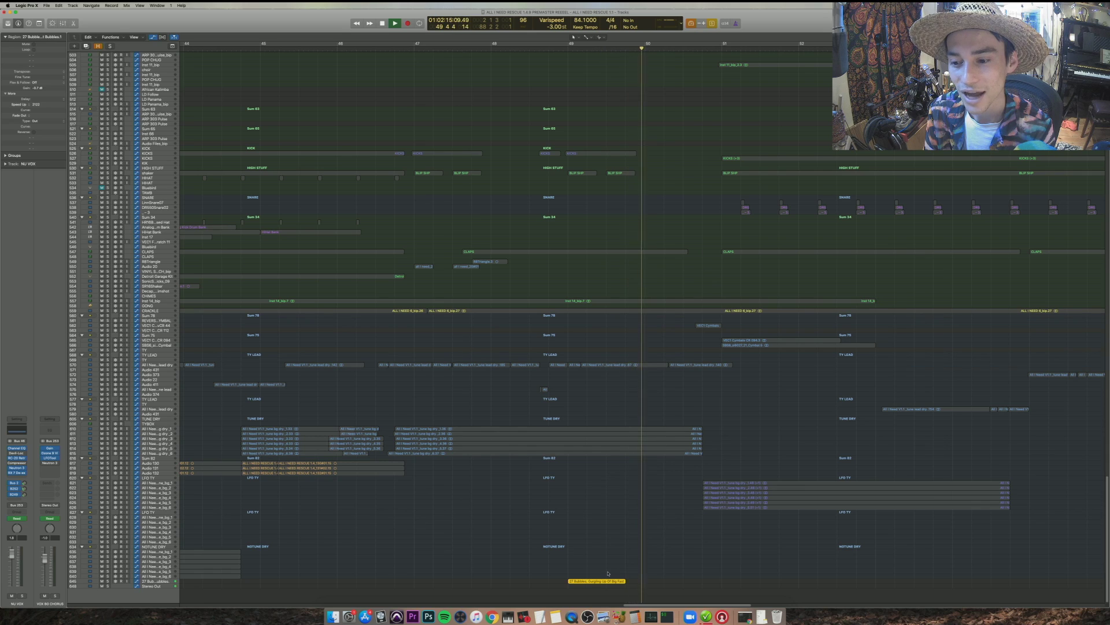
key(space)
key(ctrl+s)
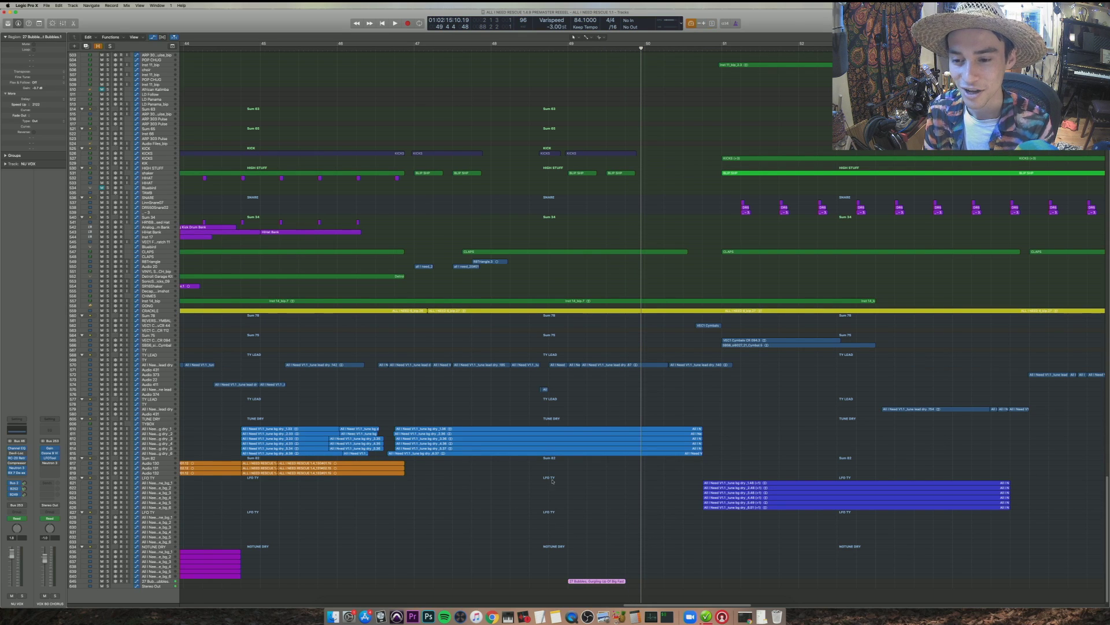
- Play the 27 Bubbles region at bar 49 with the full mix, with its waveform enlarged
key(space)
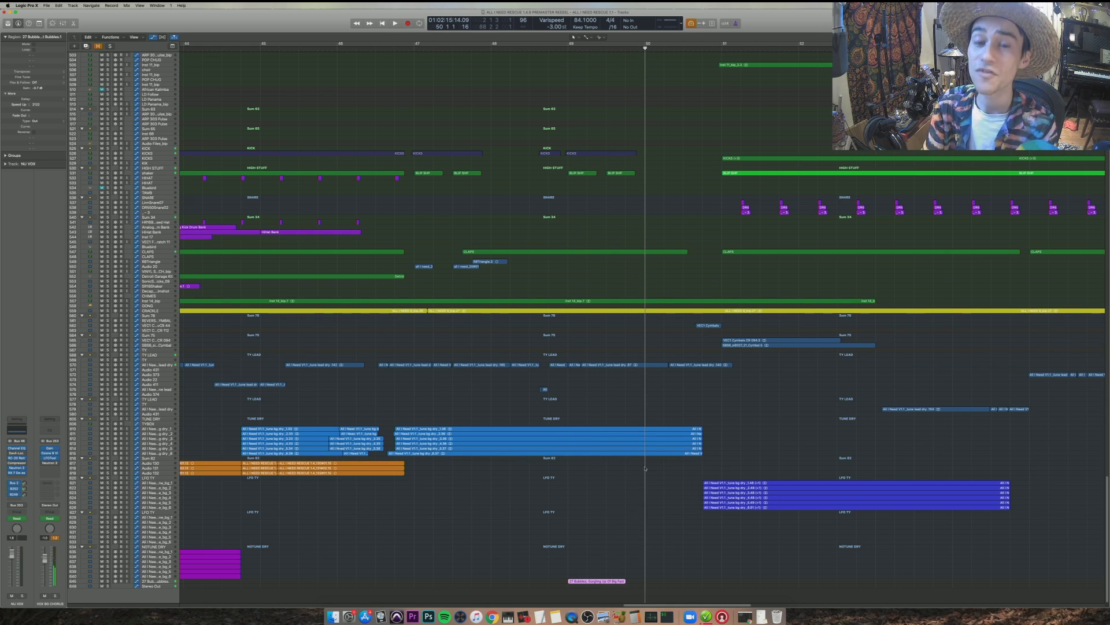
scroll(639, 485, up, 6)
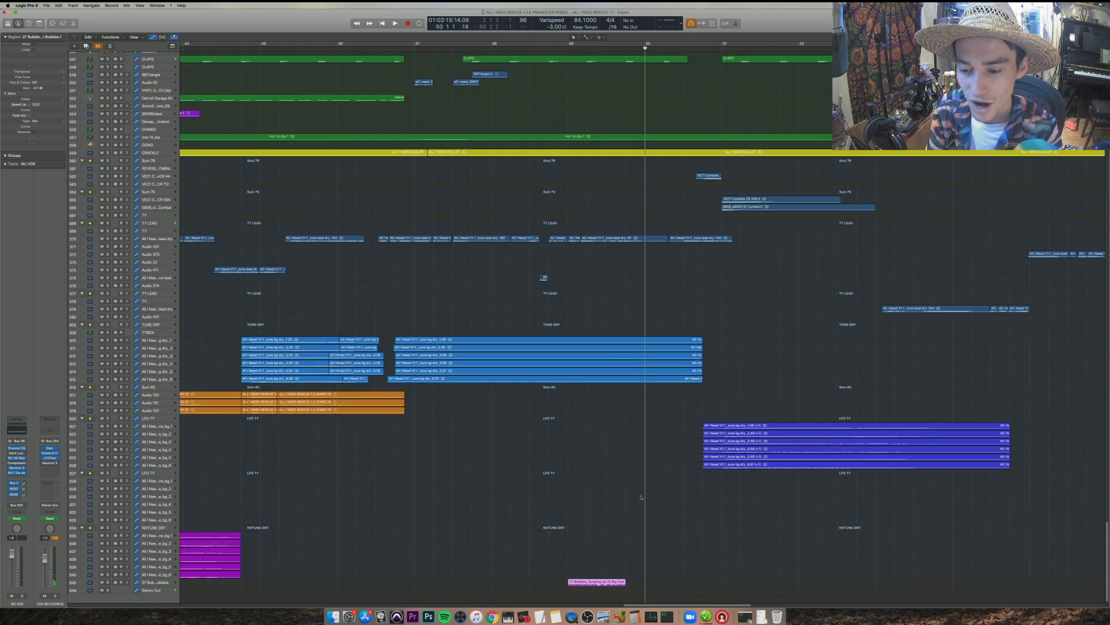
scroll(640, 497, up, 3)
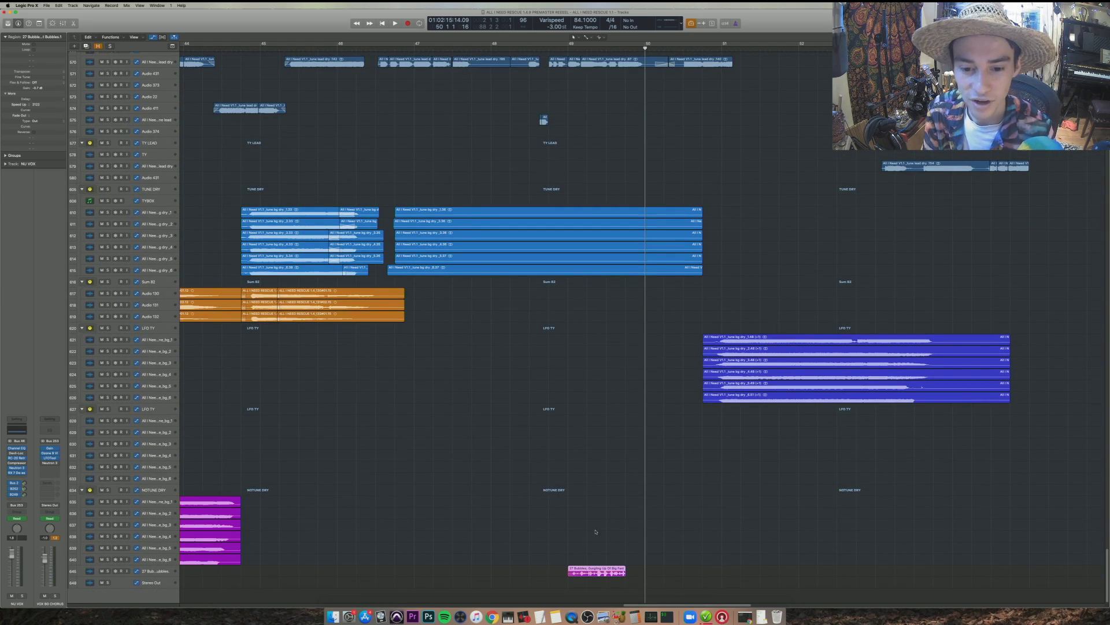
scroll(579, 515, up, 3)
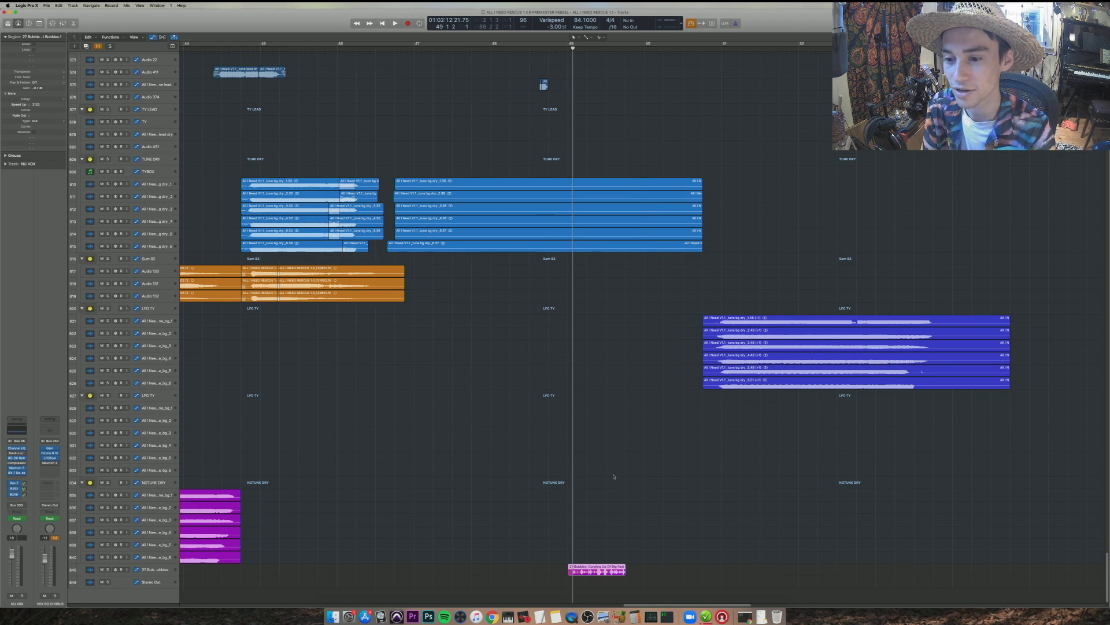
key(space)
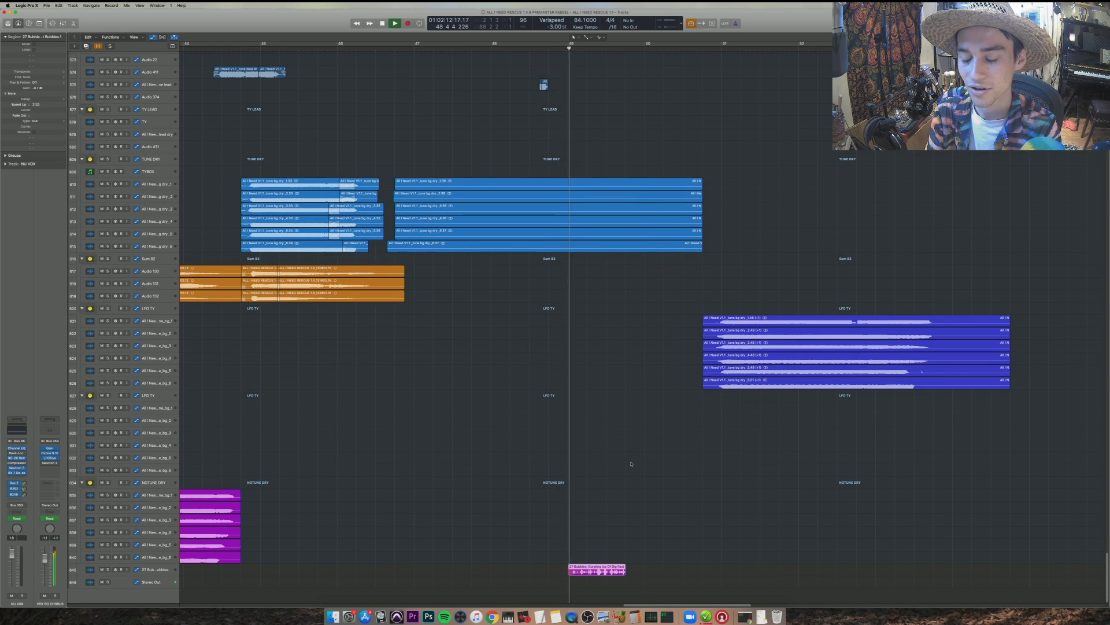
scroll(631, 464, down, 3)
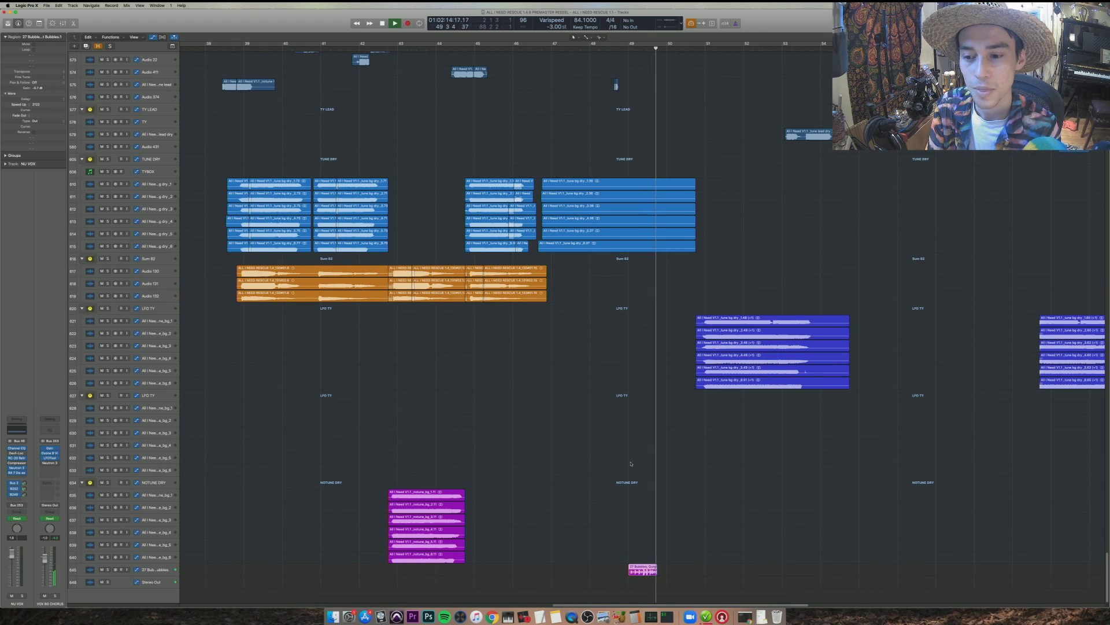
- Stop playback, select the two stacked ALL I NEED audio regions just after bar 47 below the GONGS track, and play them in solo
scroll(630, 463, up, 10)
scroll(630, 463, down, 4)
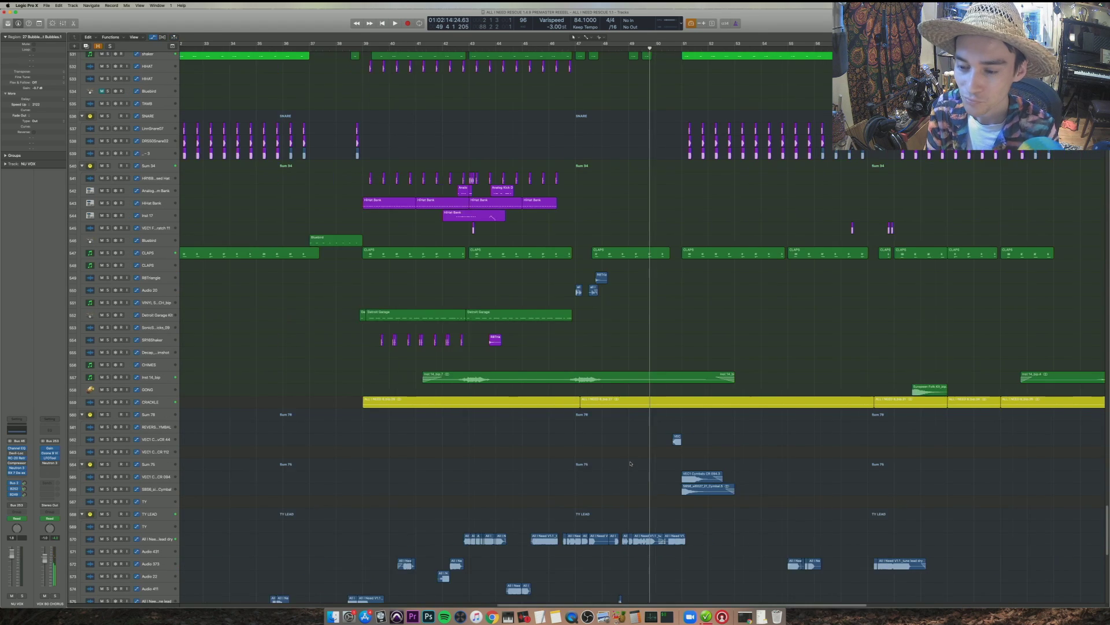
scroll(629, 468, down, 5)
scroll(627, 457, up, 15)
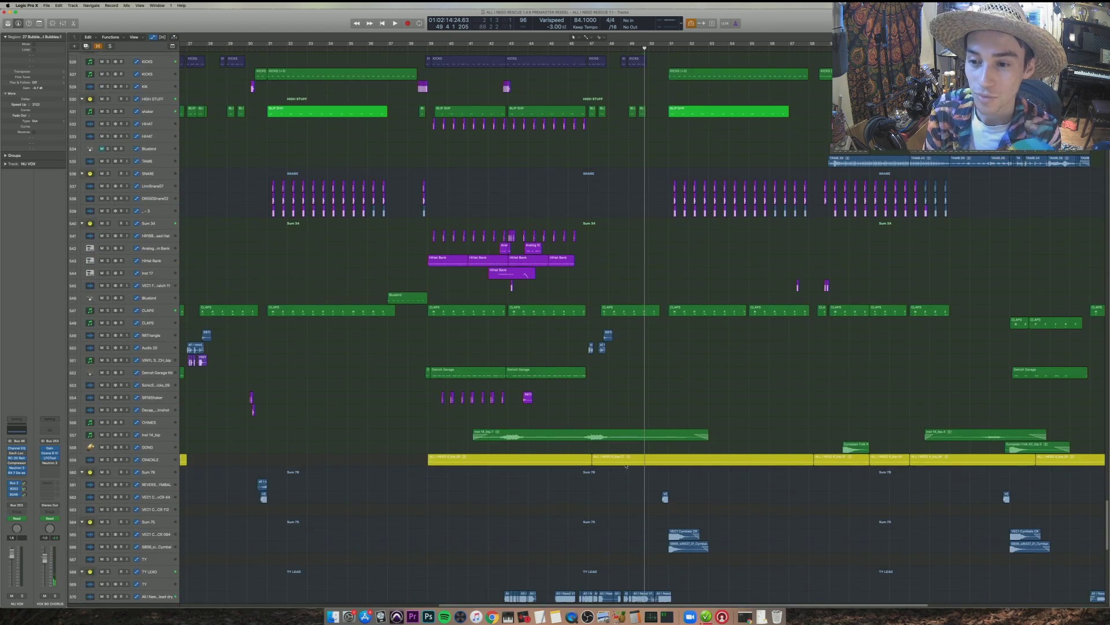
scroll(591, 470, up, 4)
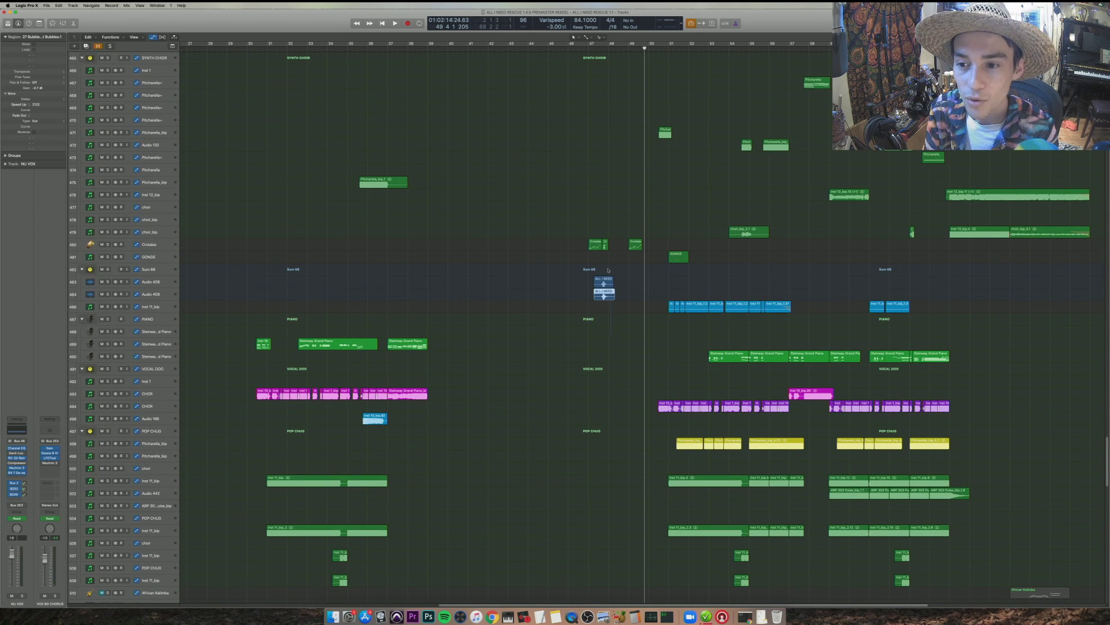
key(ctrl+s)
key(shift+space)
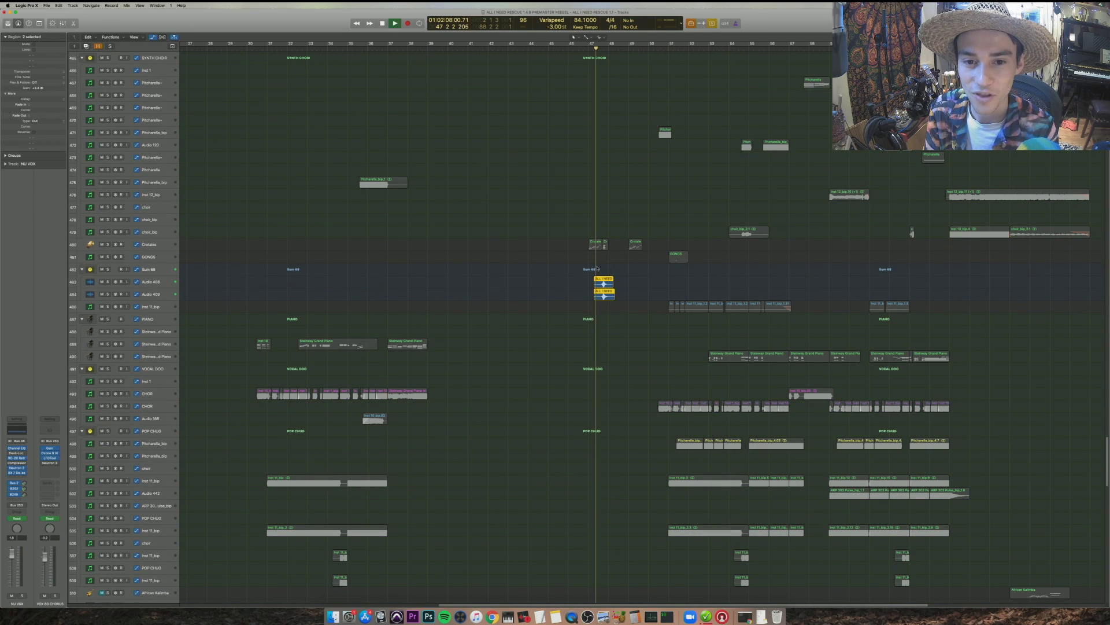
- Add the short Cristales region above the two ALL I NEED regions to the soloed selection, play them together and stop
scroll(600, 269, up, 10)
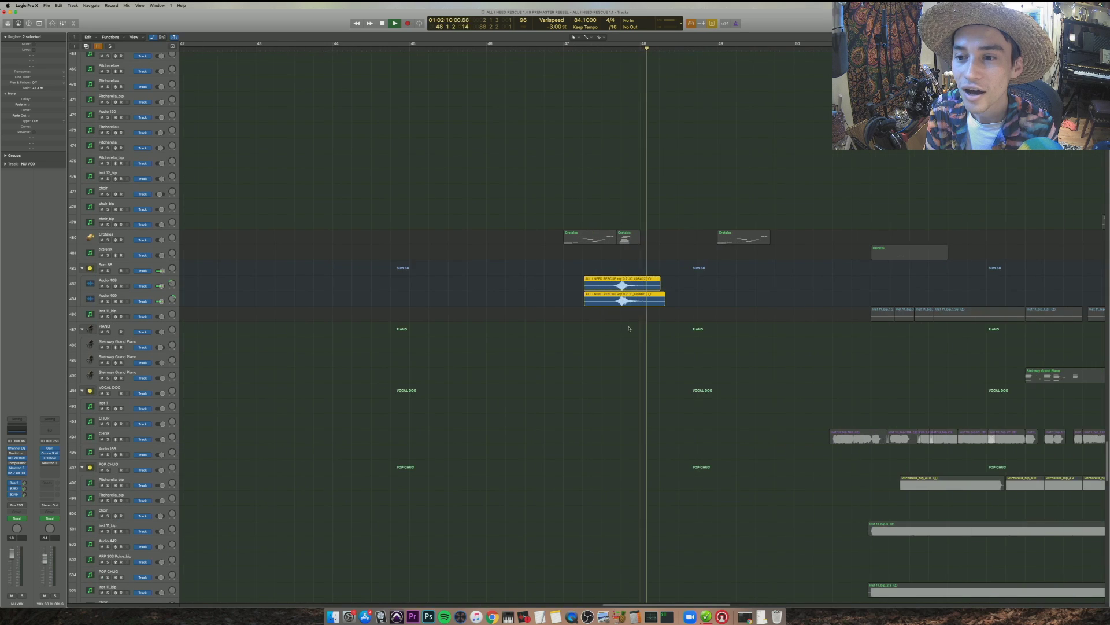
shift+click(587, 237)
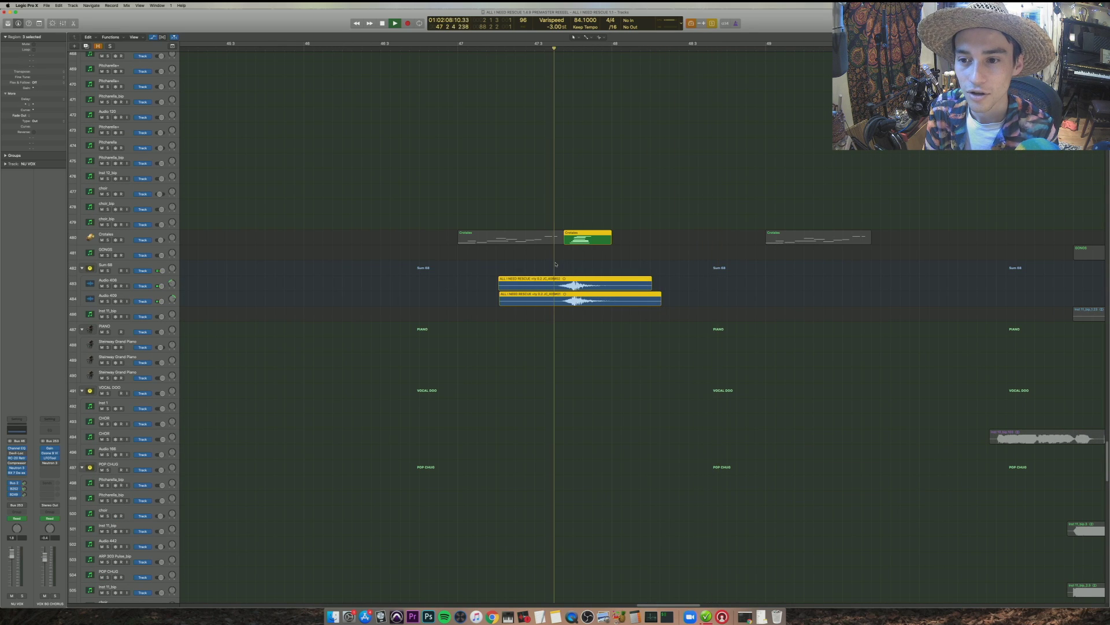
key(space)
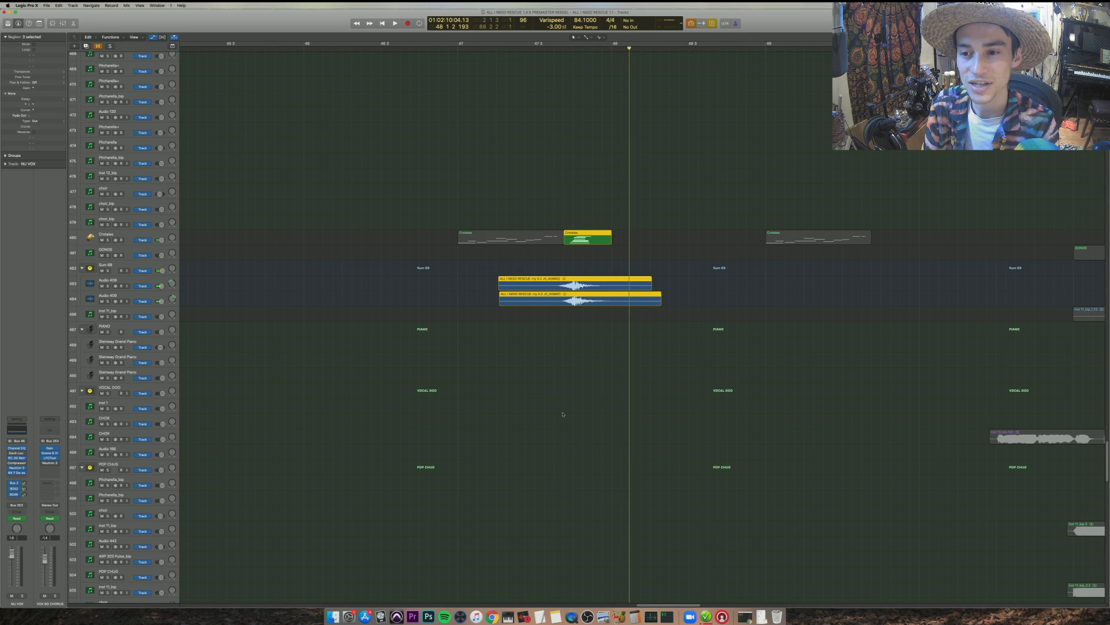
- Play the second all I need region after bar 47 on the Audio 20 track in solo together with the Triangle region above it
scroll(568, 411, down, 12)
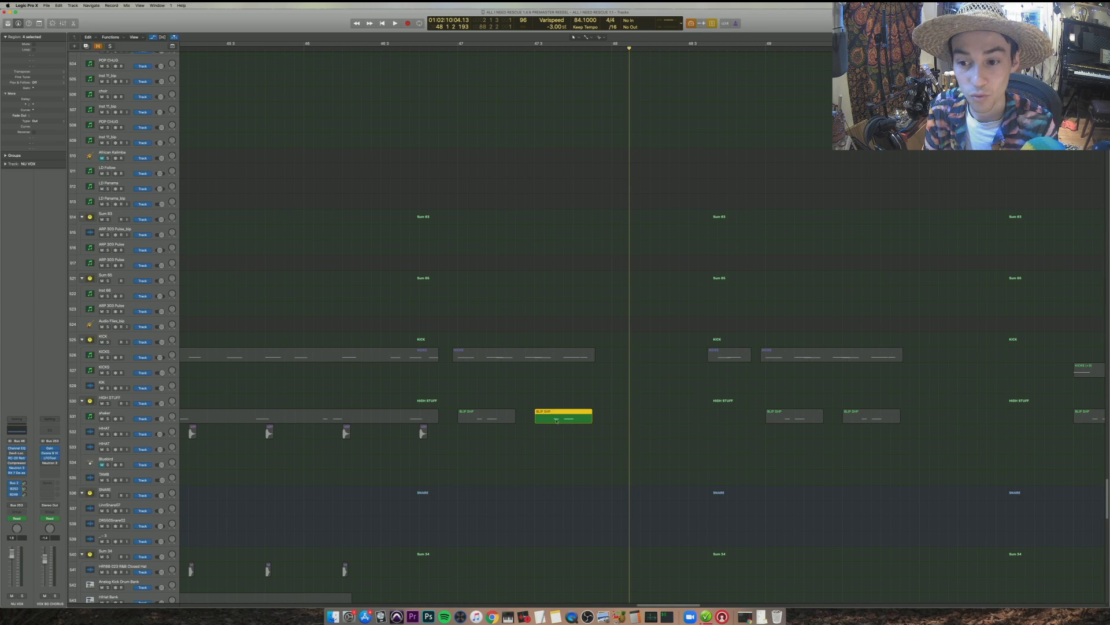
scroll(582, 406, down, 12)
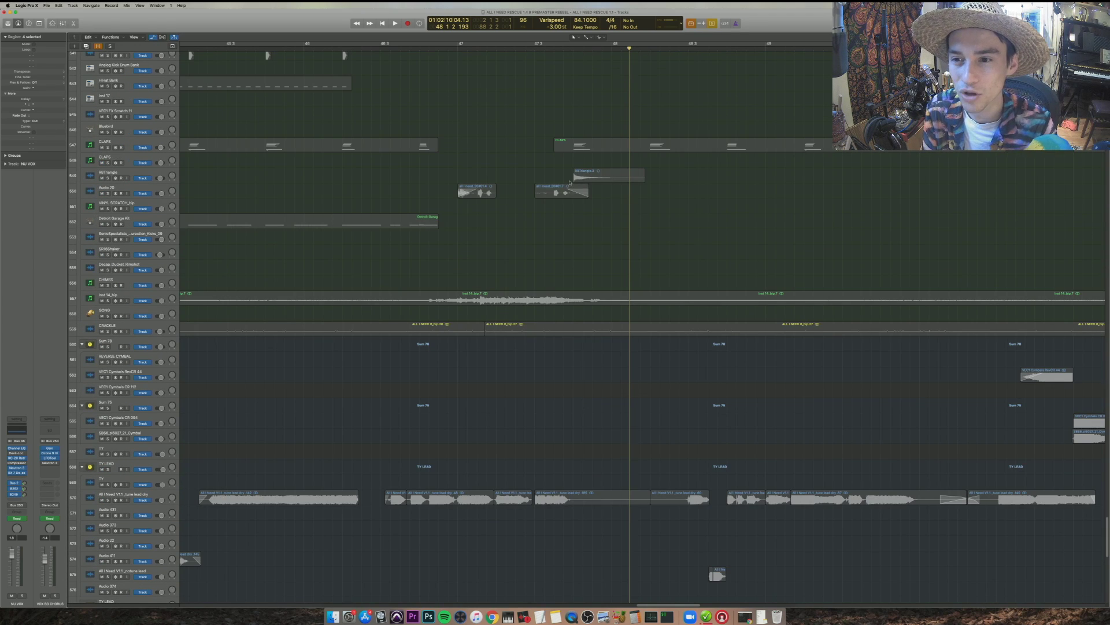
key(space)
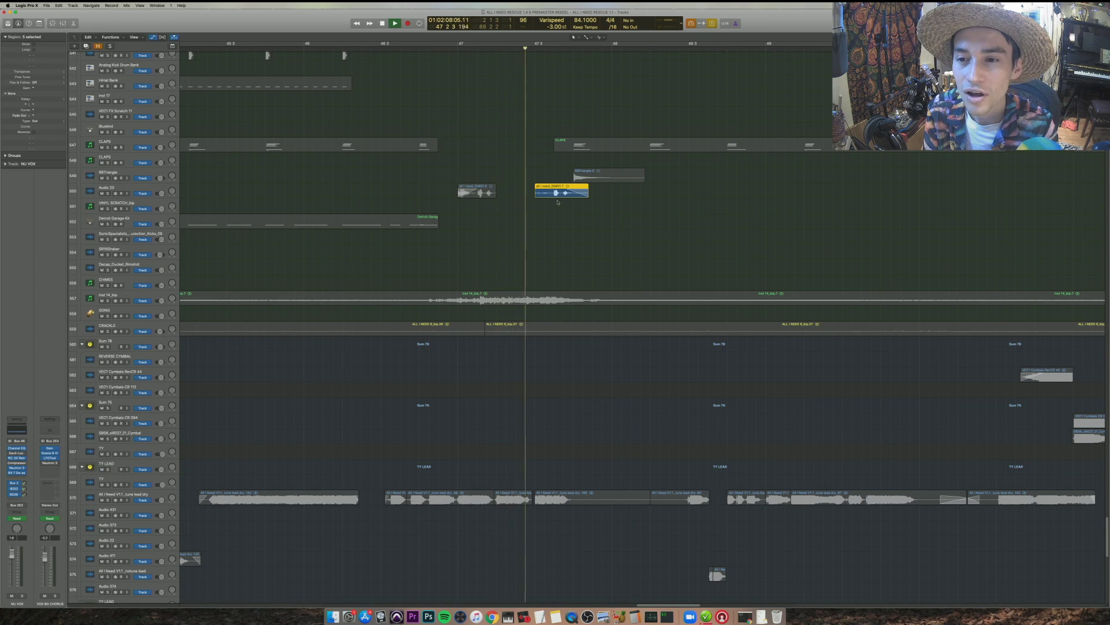
shift+click(596, 182)
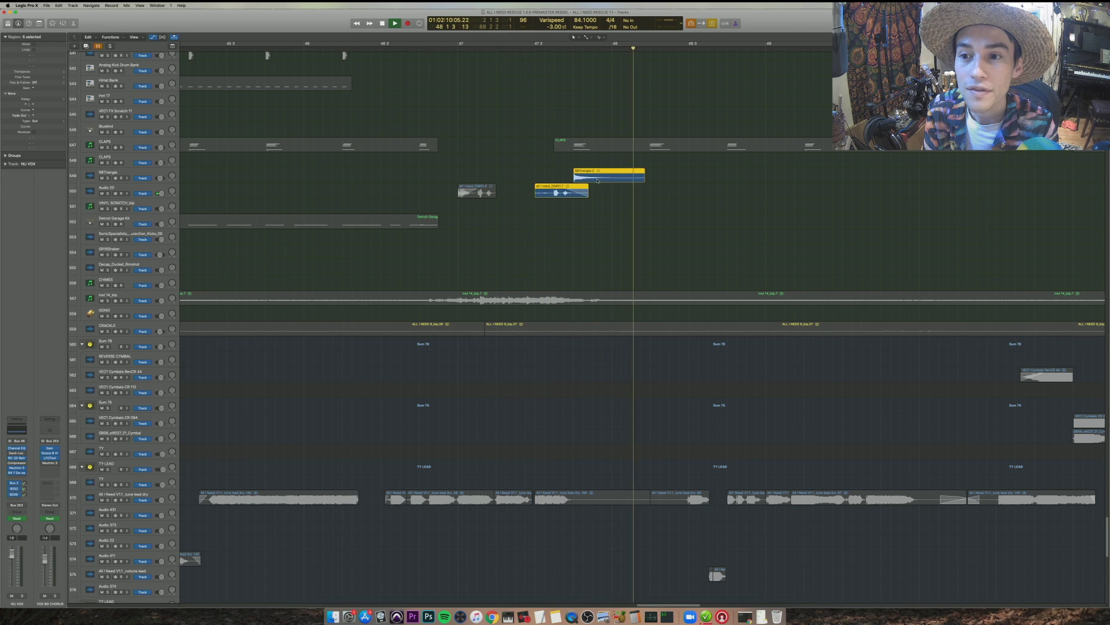
key(space)
key(space)
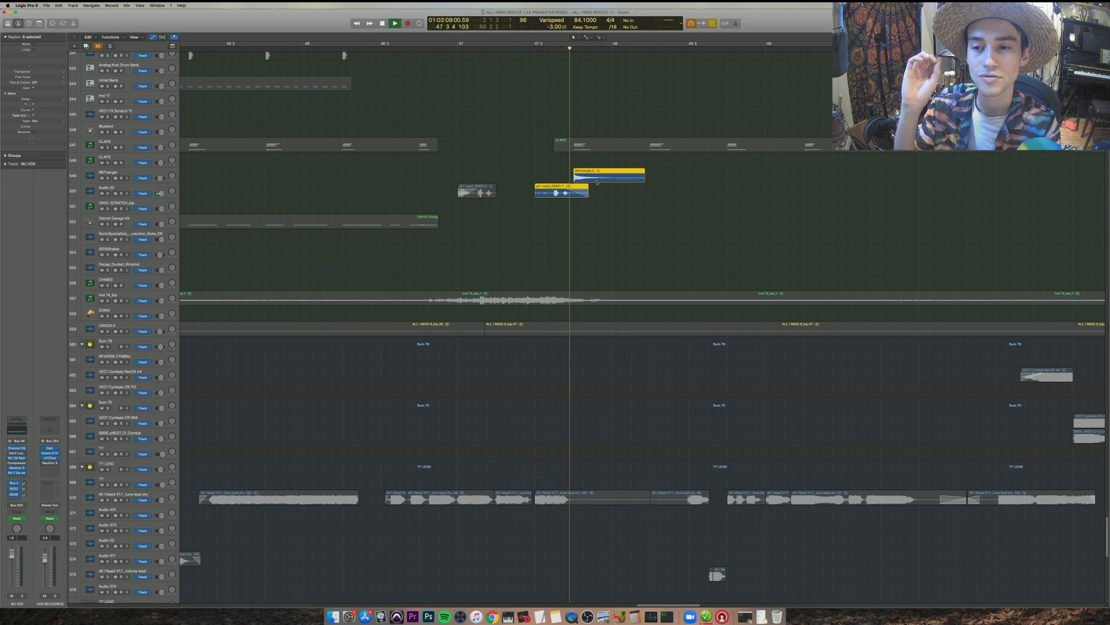
- Play the short vocal region near bar 48.3 below the lead vocal in solo, clear the selection and stop playback
scroll(583, 404, down, 5)
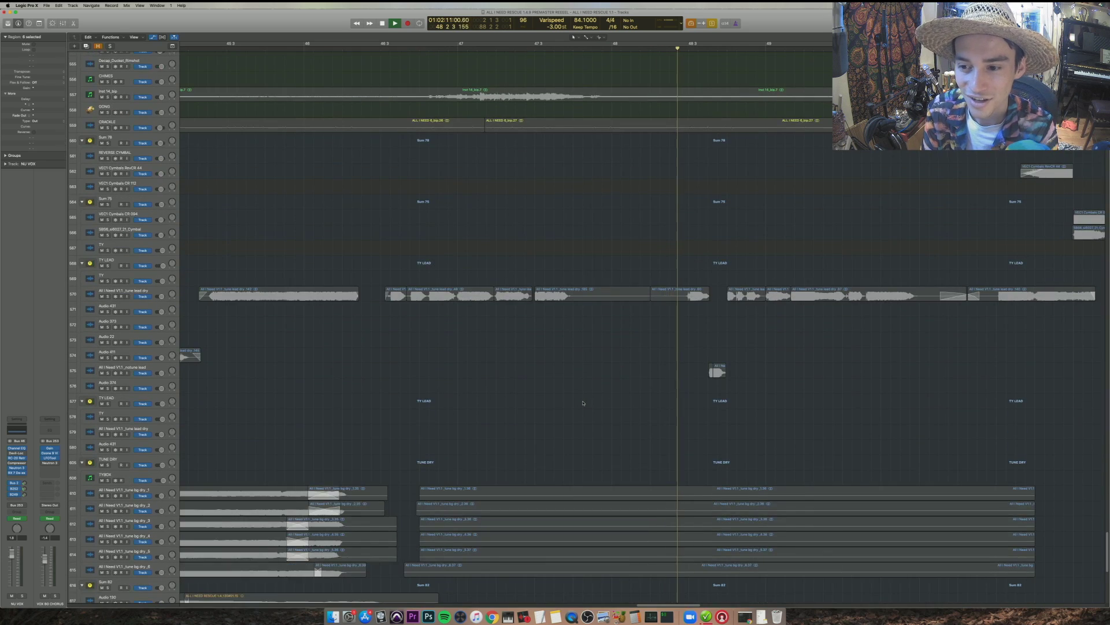
click(718, 484)
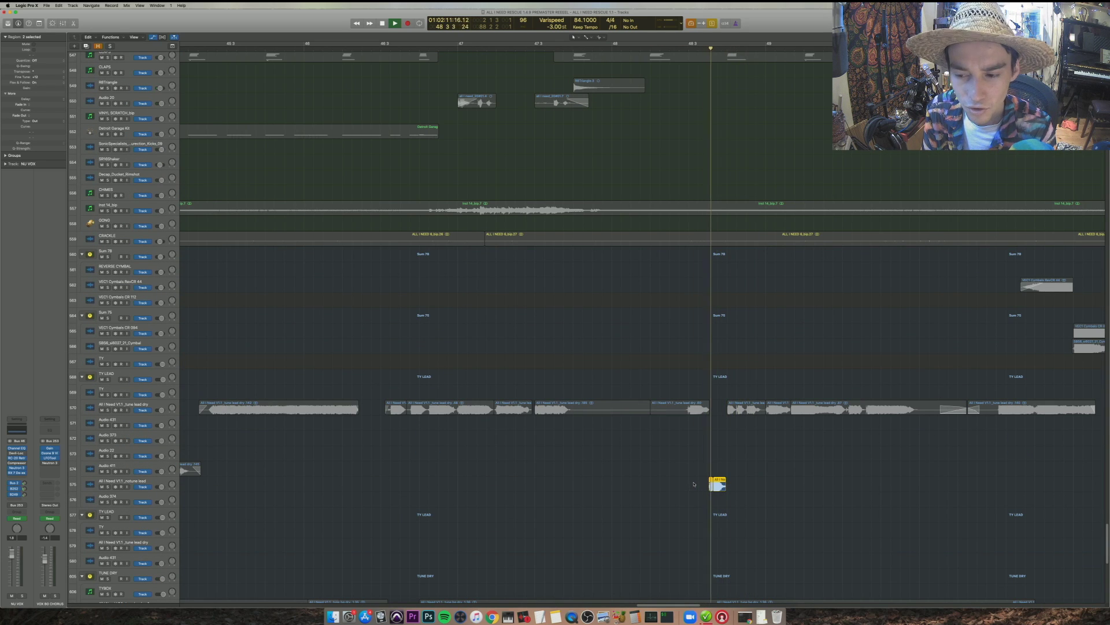
scroll(693, 313, up, 6)
click(687, 240)
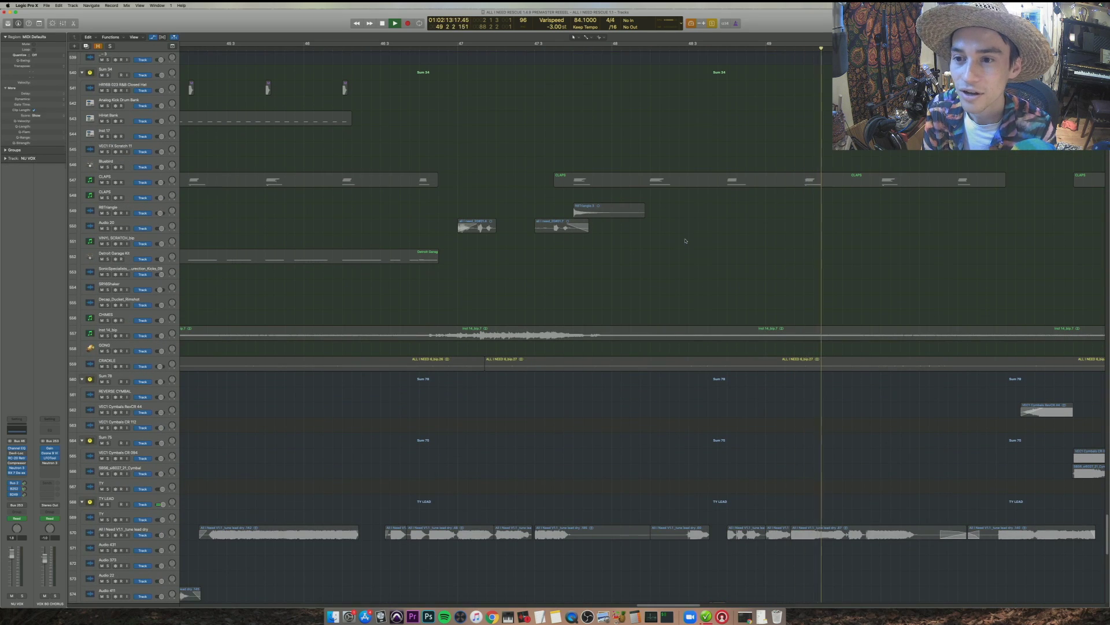
key(space)
- Play both all I need regions after bar 47 on the Audio 20 track in solo and stop playback
drag(495, 202, 496, 209)
key(space)
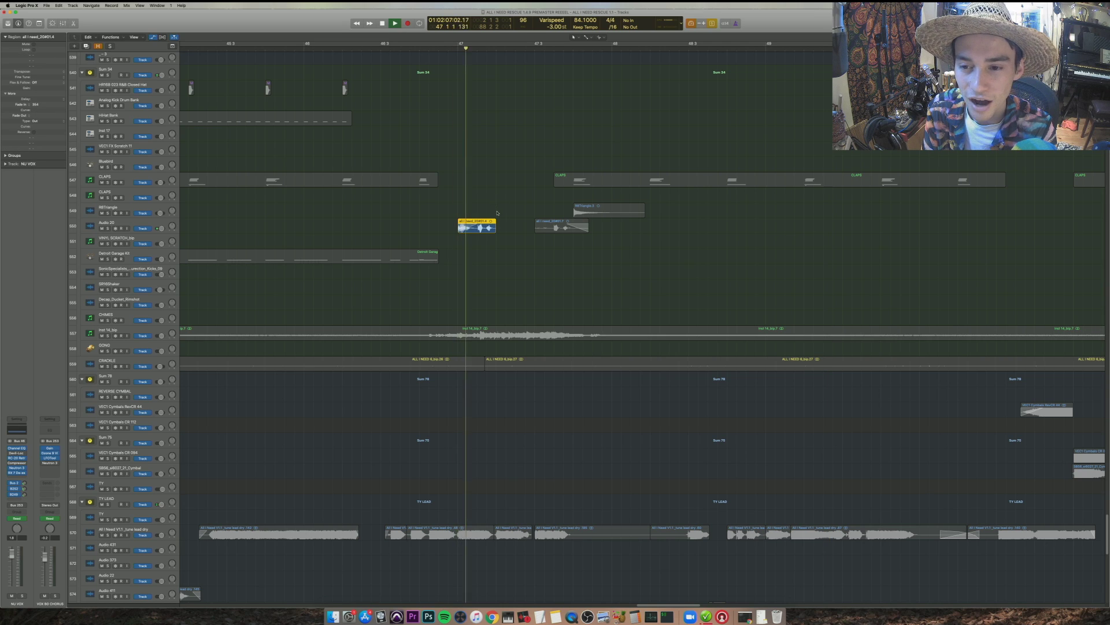
shift+click(554, 228)
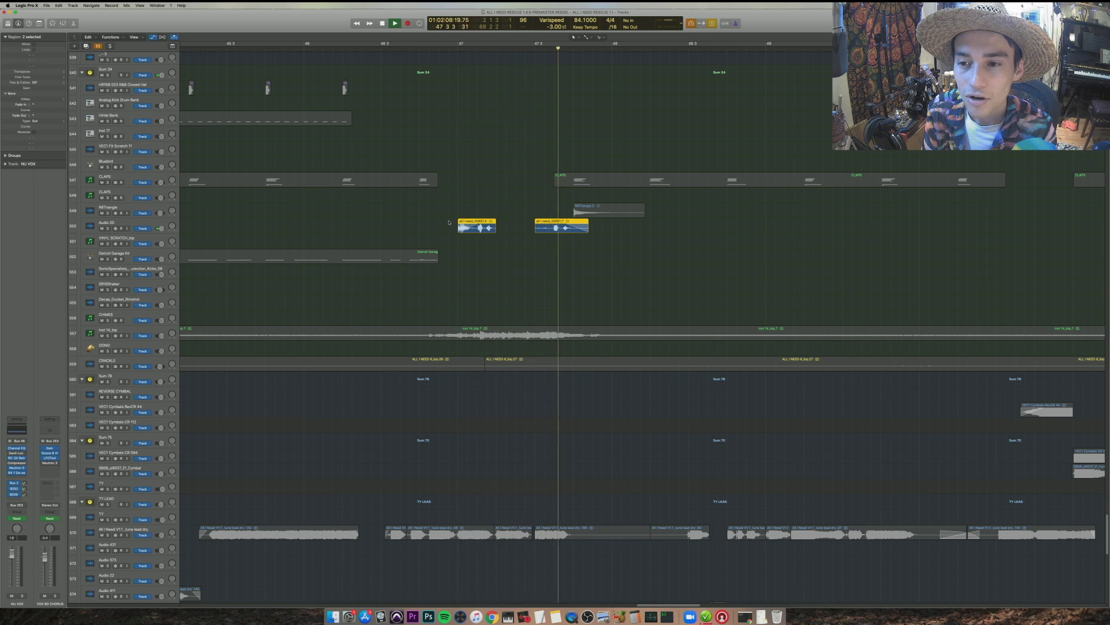
key(space)
- Find the cluster of four short kick regions just before bar 43 below the KICKS tracks and play it in solo
scroll(487, 383, down, 10)
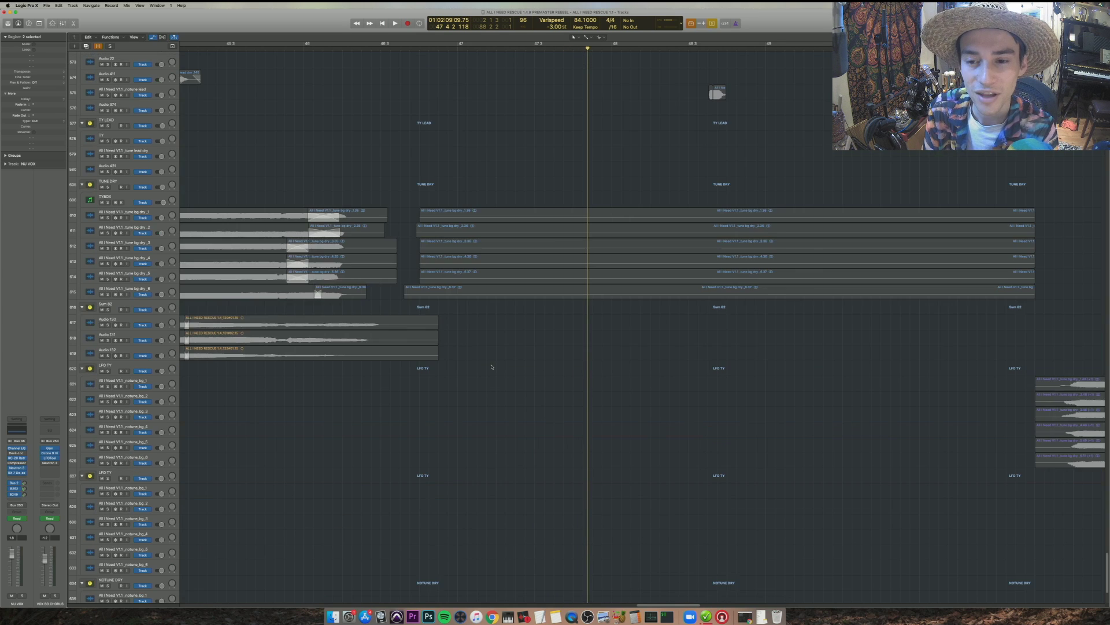
scroll(495, 367, up, 15)
key(super+Left)
key(super+Left)
key(super+Left)
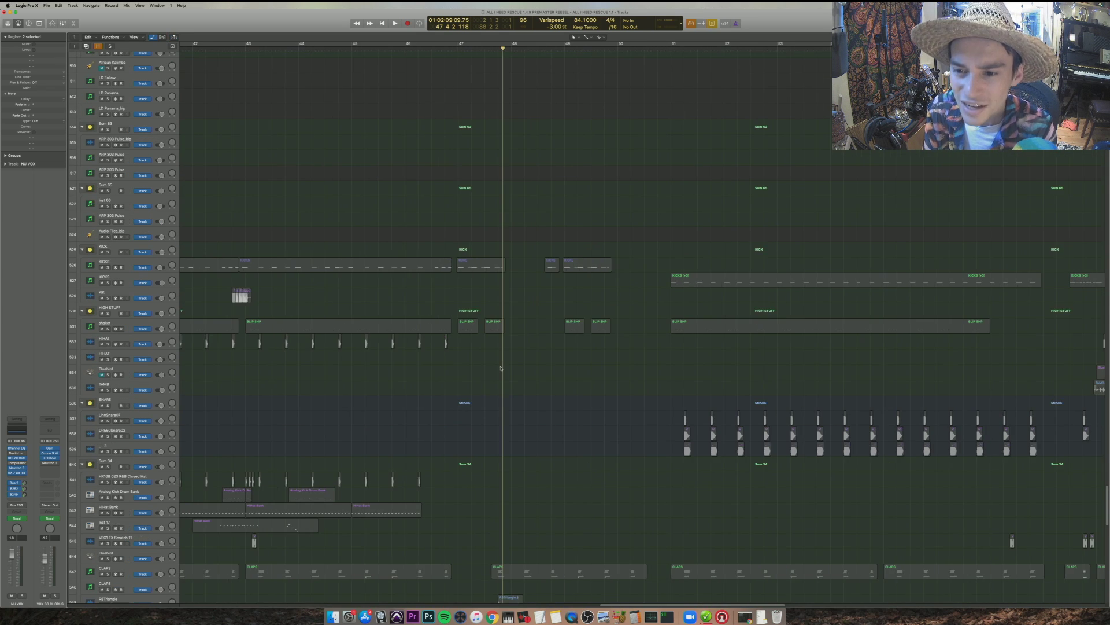
key(super+Up)
key(super+Up)
scroll(477, 370, left, 3)
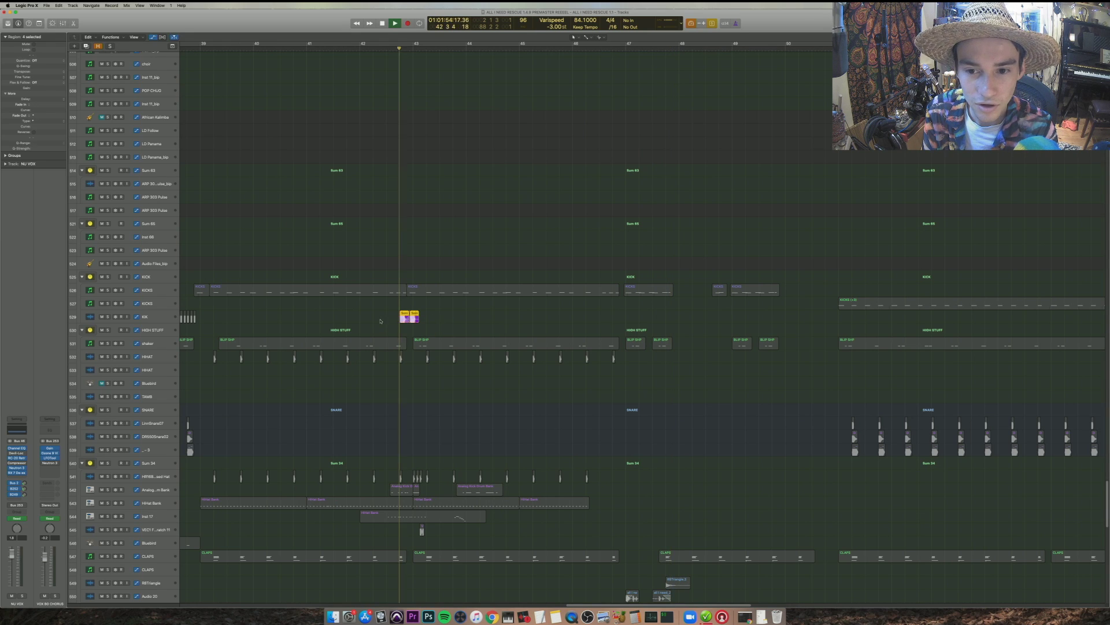
- Play the Analog Kick Drum Bank regions around bar 43 in solo, followed by the HiHat Bank region on the Inst 17 track
drag(378, 490, 516, 486)
key(shift+space)
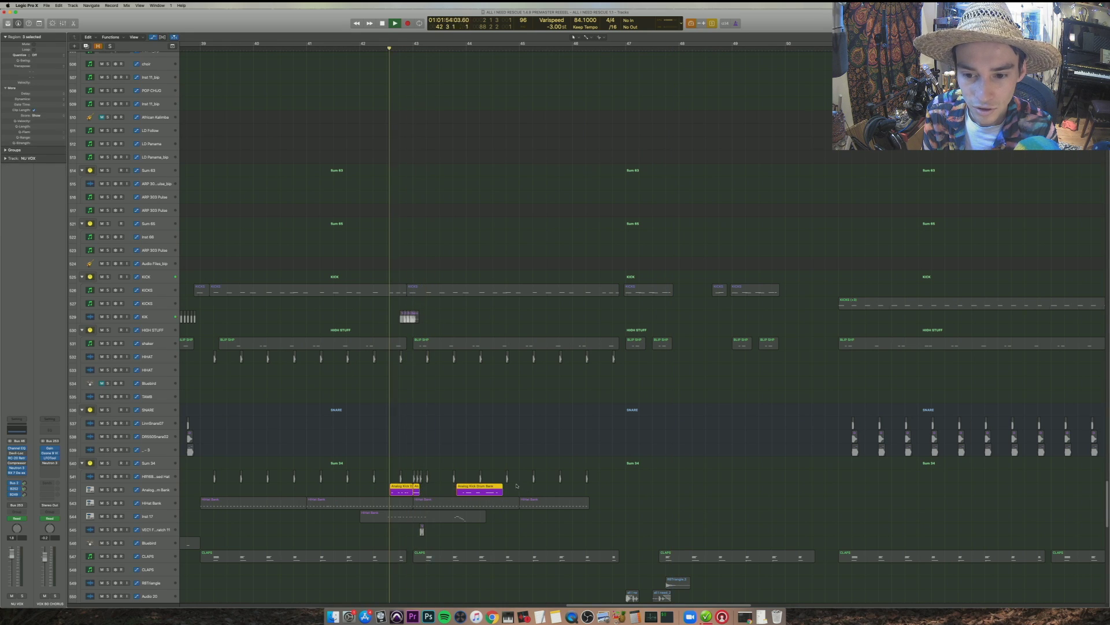
click(403, 515)
key(super+Right)
key(super+Right)
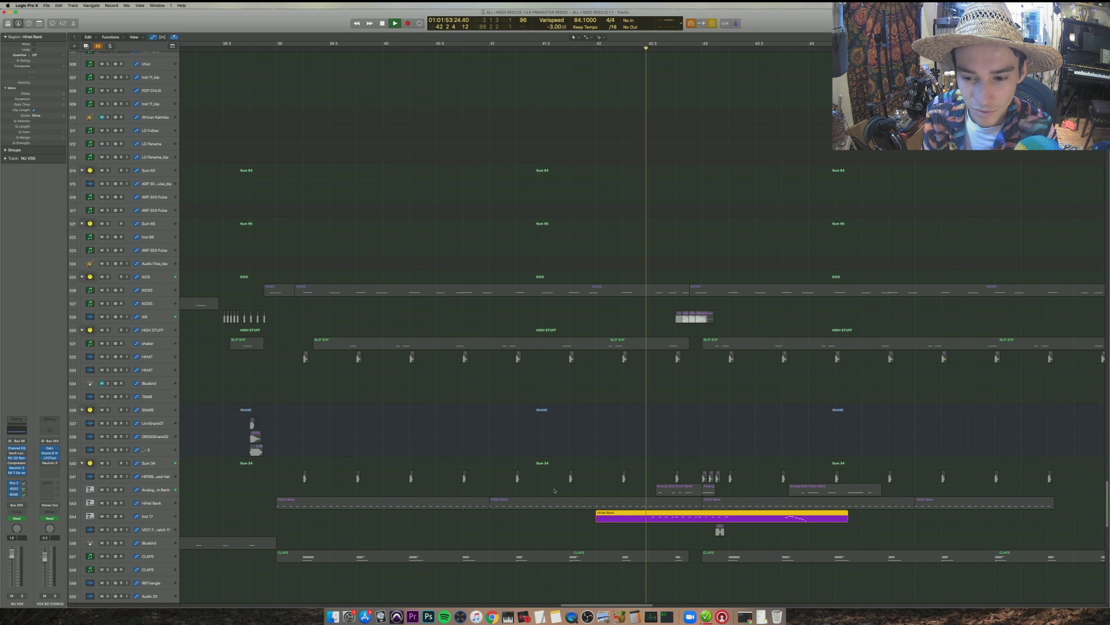
- Play the short FX Scratch region just after bar 43 in solo, with the track lanes enlarged
key(super+Down)
key(super+Down)
key(super+Down)
key(super+Down)
click(720, 543)
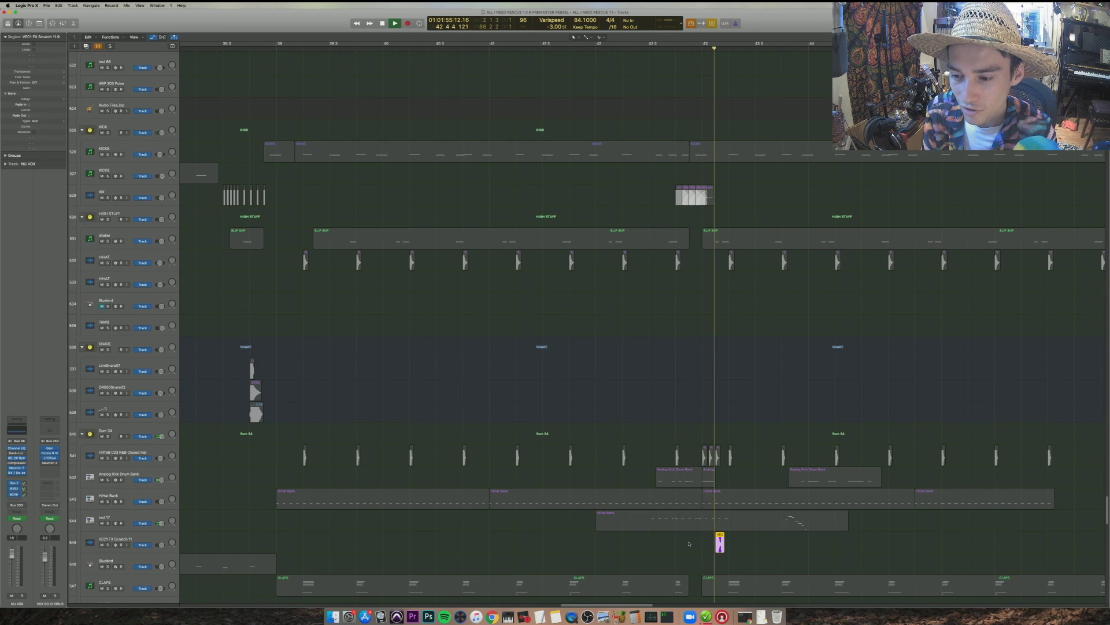
shift+click(704, 550)
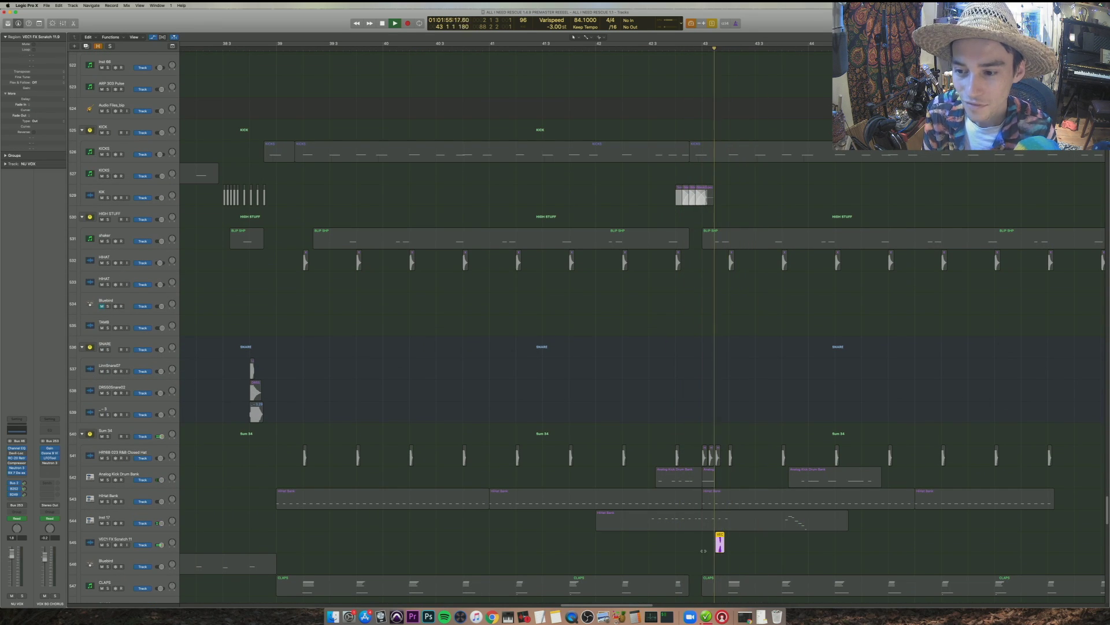
- Select the four closed-hat regions at bar 43 above the Analog Kick Drum Bank track and play them in solo
drag(696, 449, 730, 461)
key(space)
key(space)
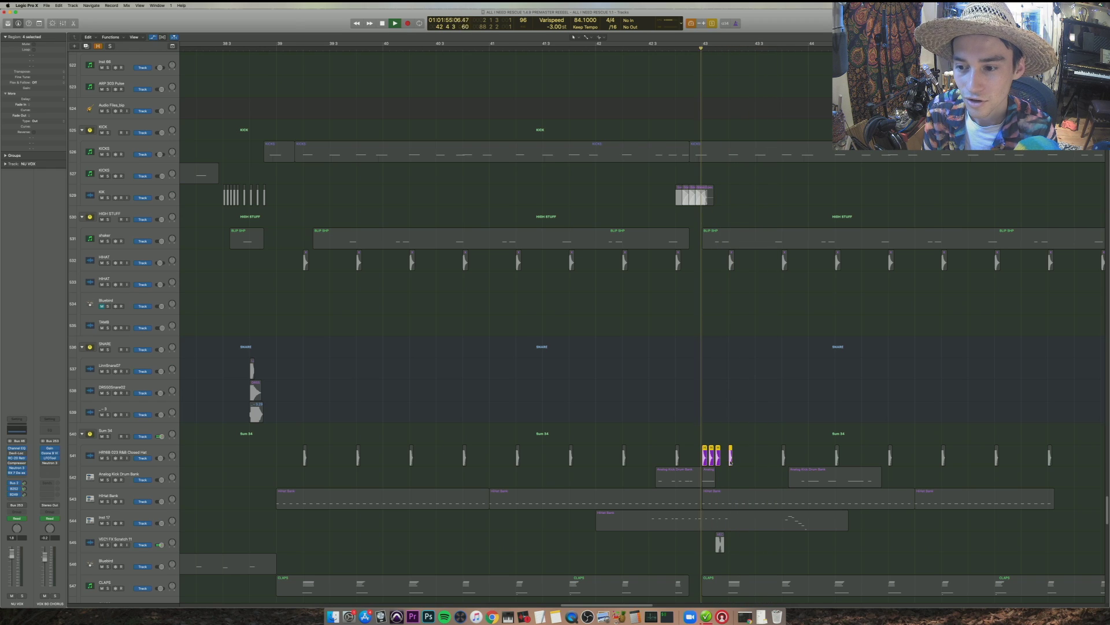
- Play the FX Scratch region again in solo, turn solo off, play the passage with the full mix and stop
drag(738, 548, 702, 538)
key(shift+space)
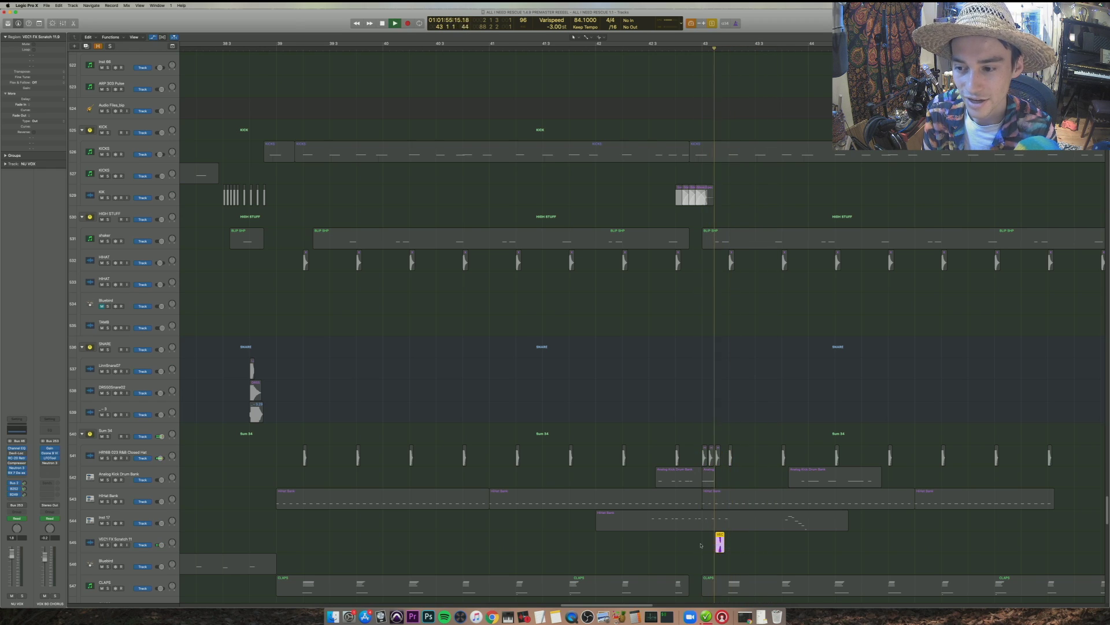
key(space)
key(ctrl+s)
key(space)
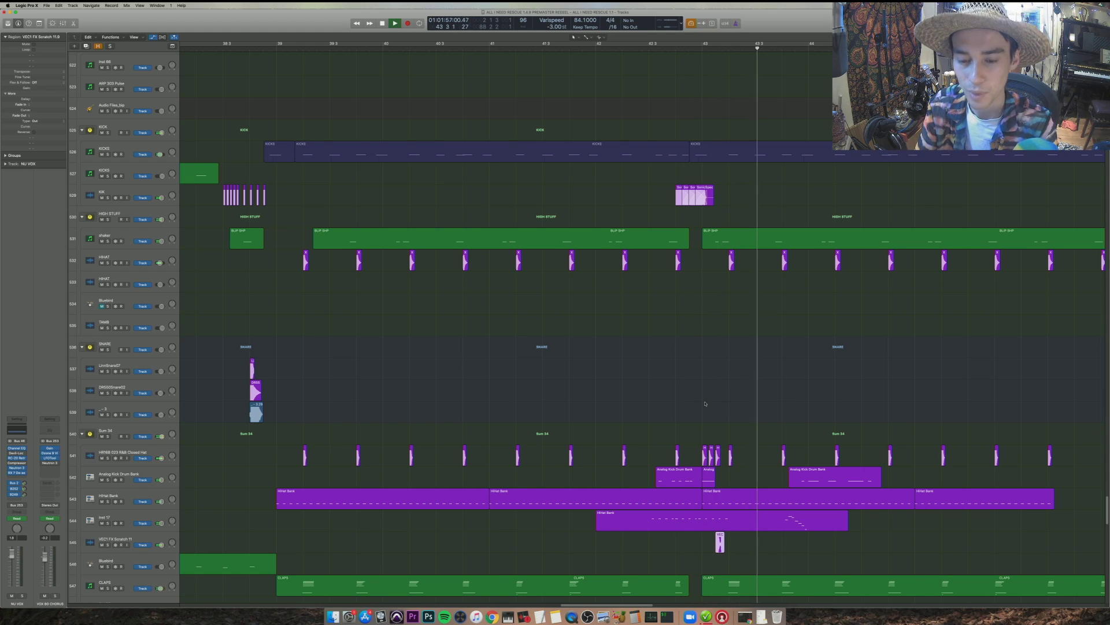
key(space)
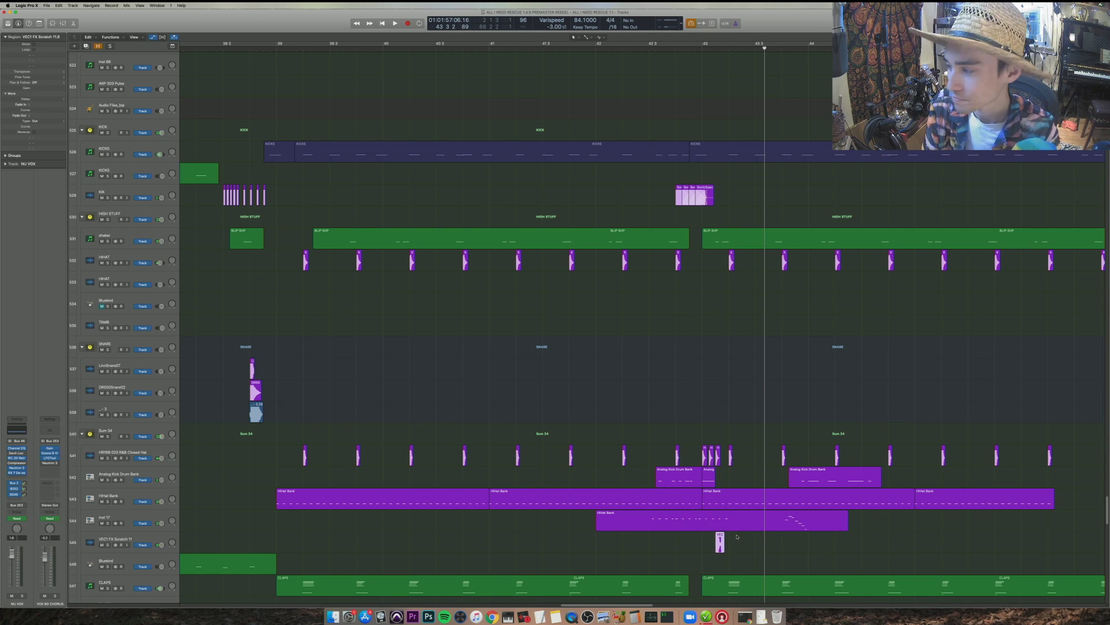
- Play the HiHat Bank regions at bars 39 and 41 on the HiHat Bank track in solo, stop and turn solo off
click(366, 499)
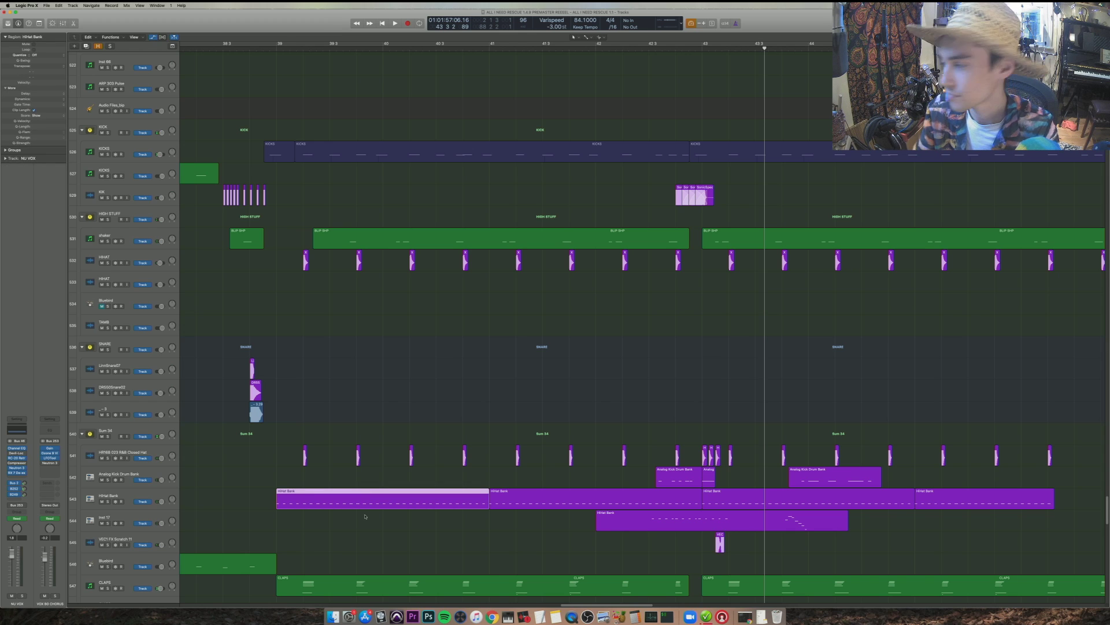
key(ctrl+s)
key(shift+space)
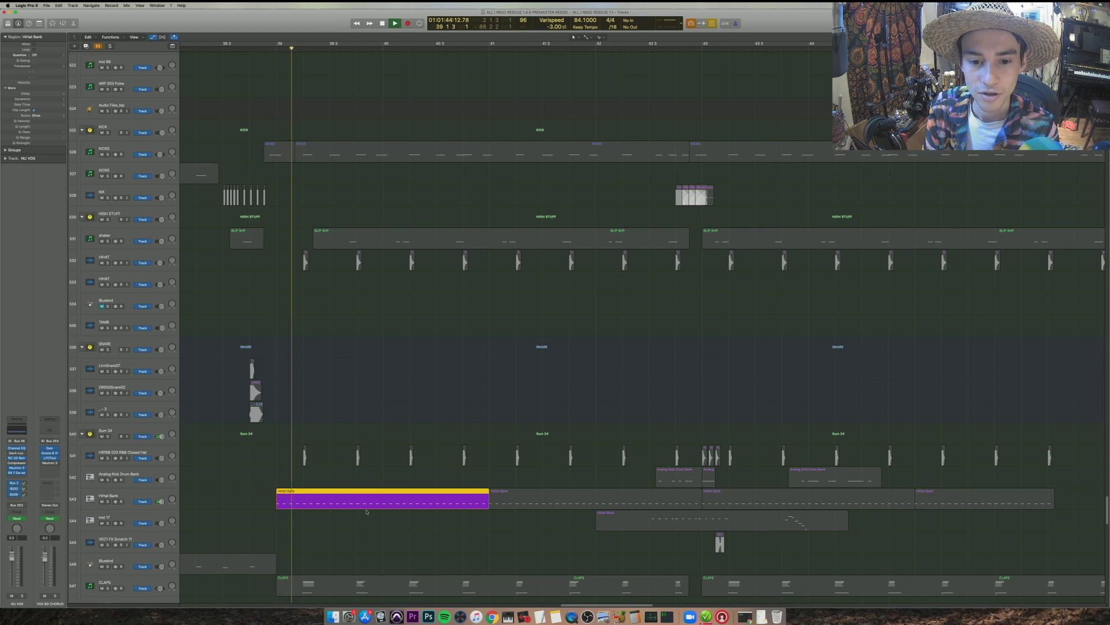
scroll(366, 513, down, 3)
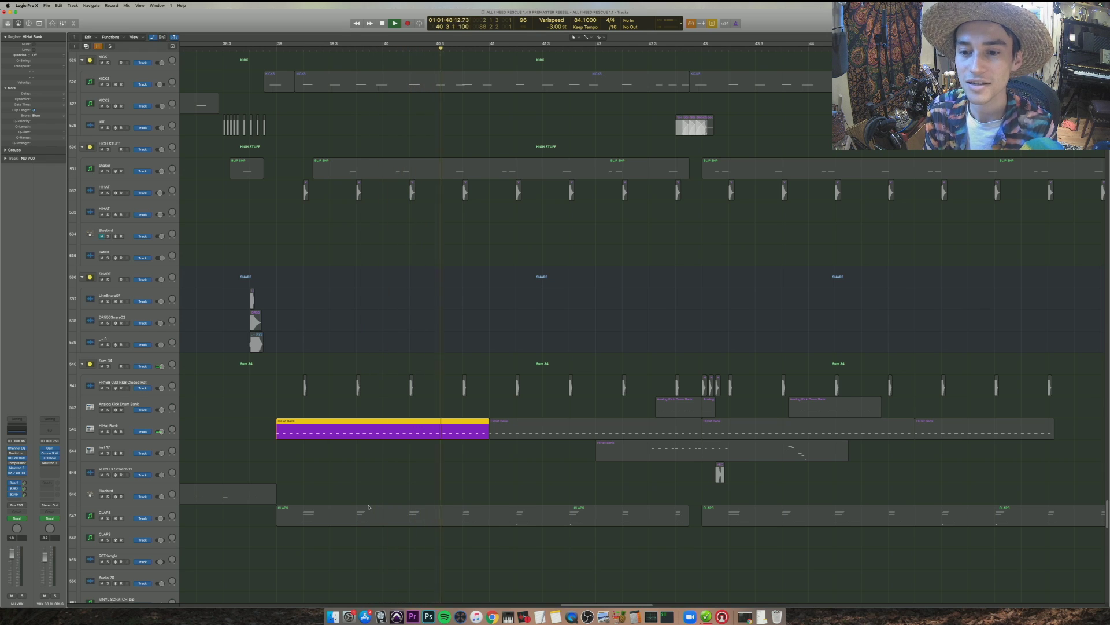
click(517, 437)
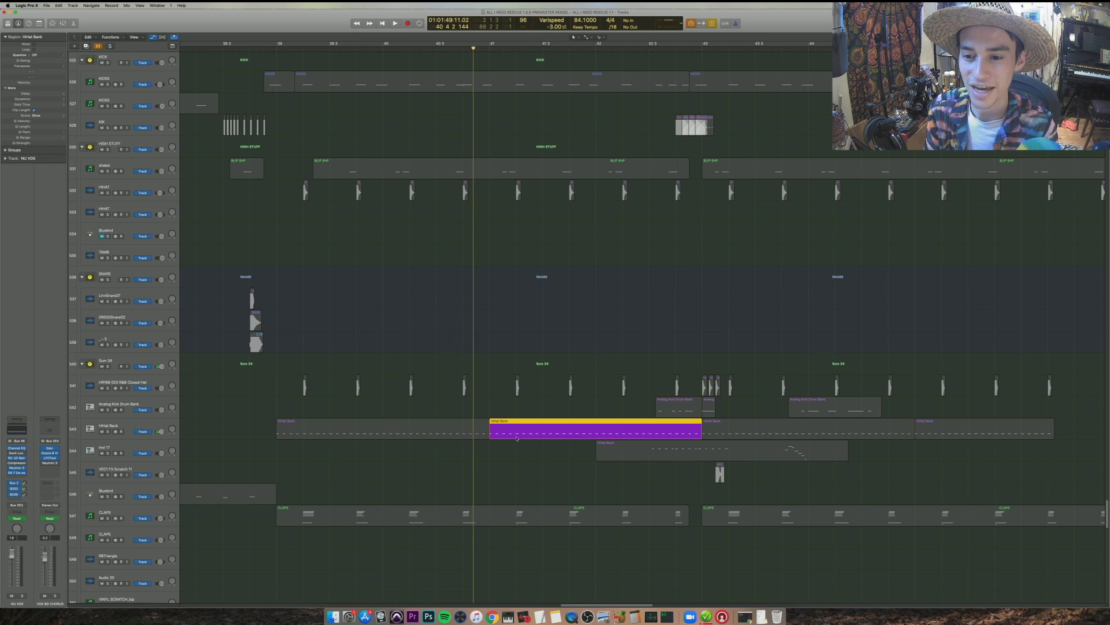
key(space)
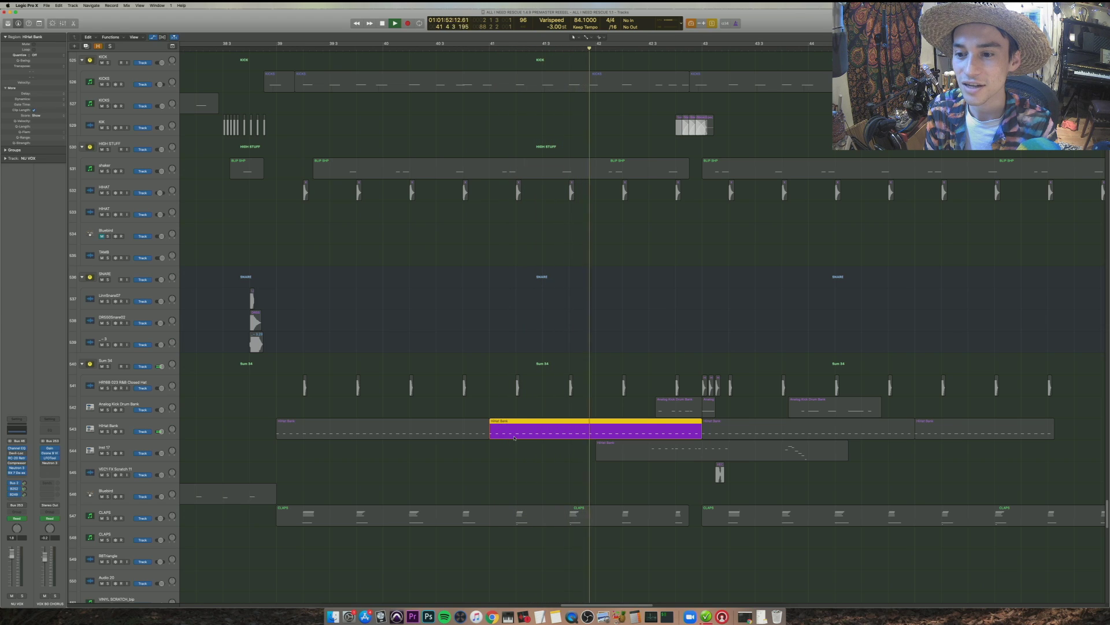
key(ctrl+s)
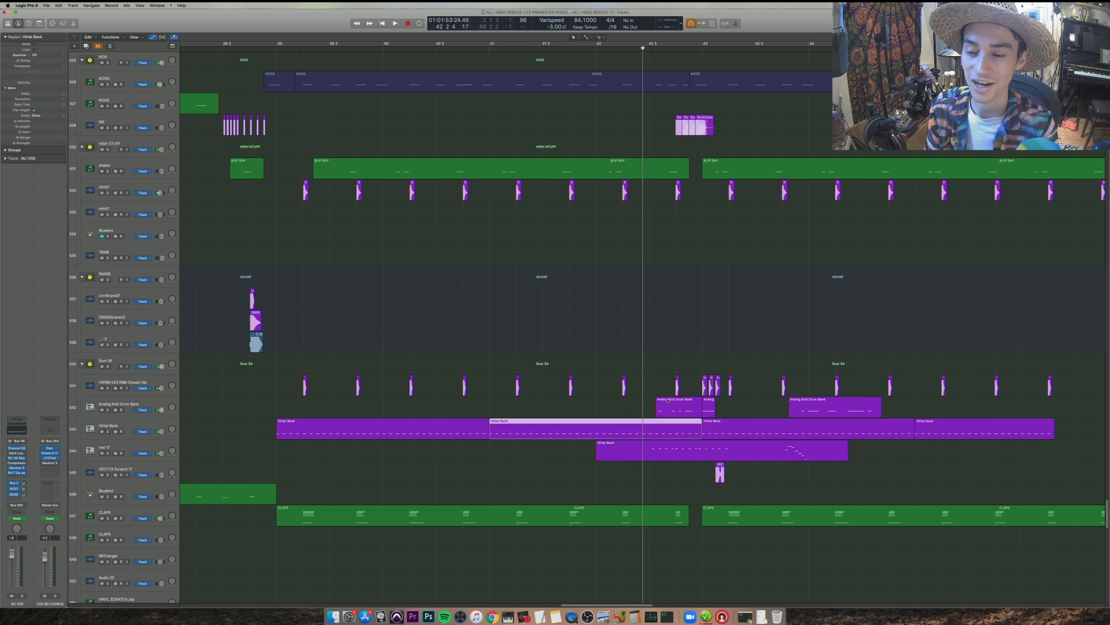
- Play the full mix from bar 42 and examine the drum tracks' volume automation and the regions around the HiHat Bank
key(space)
key(super+Left)
key(super+Left)
key(a)
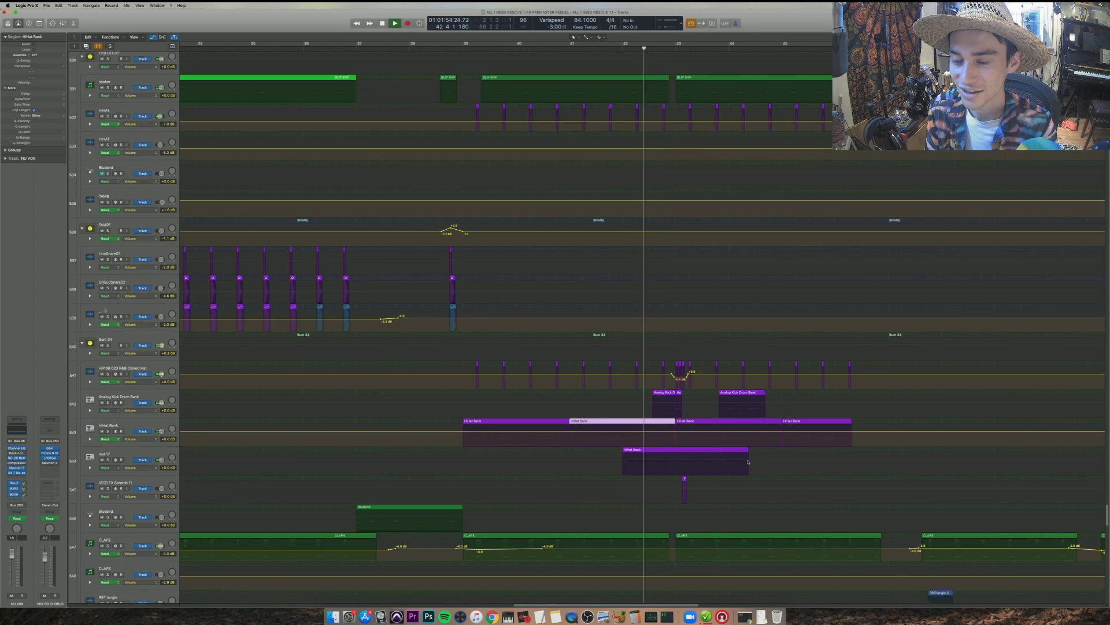
key(super+Right)
key(super+Right)
key(super+Up)
key(super+Up)
key(super+Up)
key(super+Up)
key(super+Up)
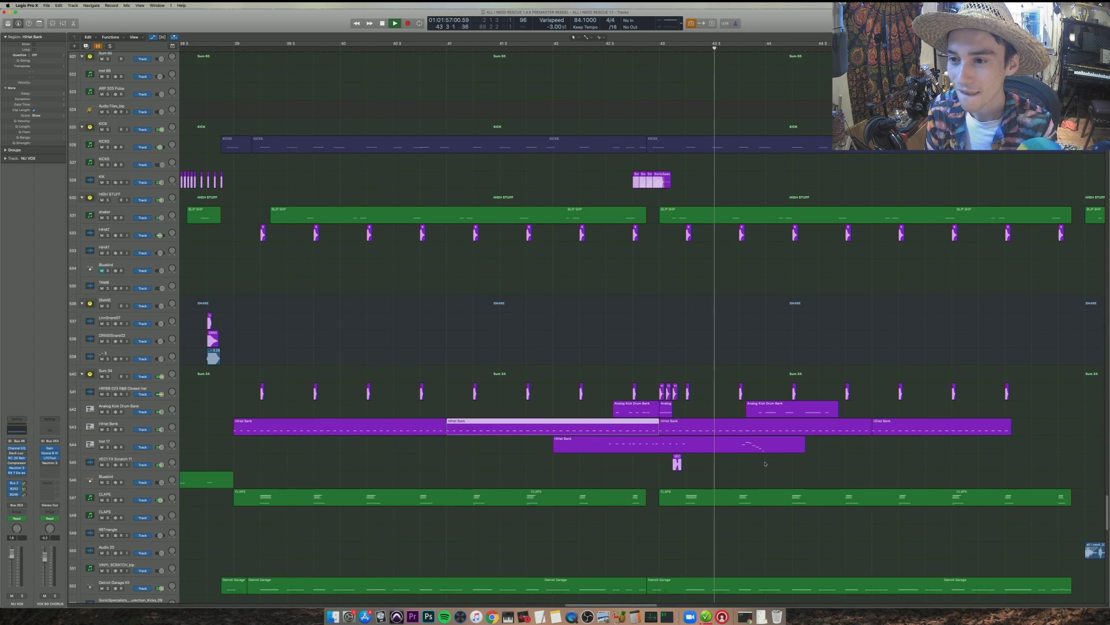
- Examine the percussion, clap and cymbal layers across the whole arrangement during playback, stop, and view the later repeat of the HiHat Bank section
key(super+Left)
key(super+Left)
key(super+Up)
key(super+Up)
key(super+Up)
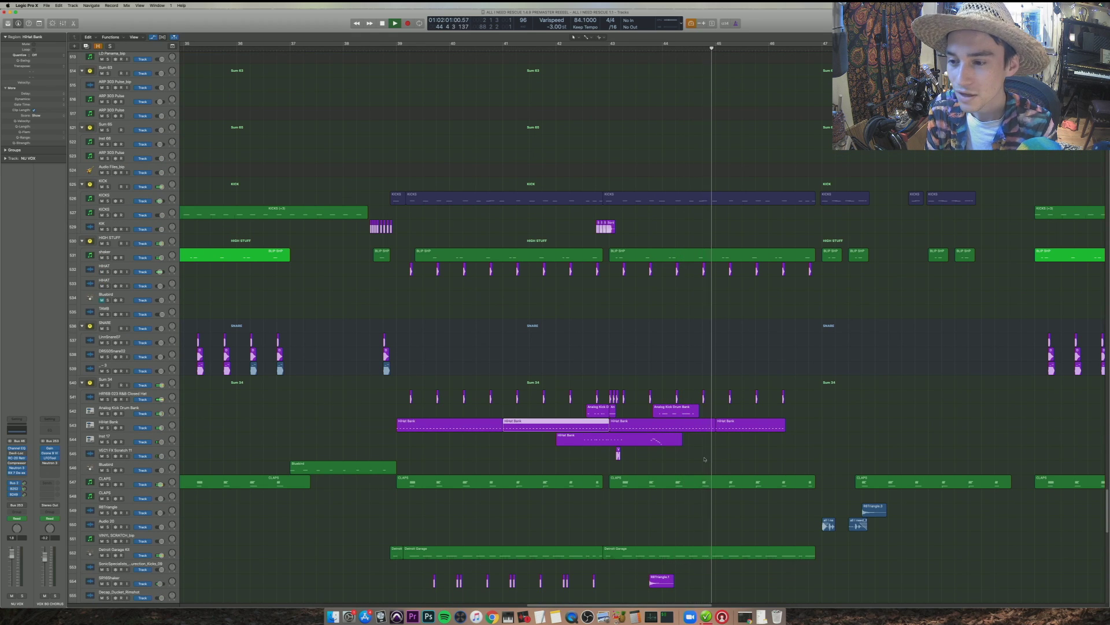
key(super+Right)
scroll(704, 459, down, 6)
key(super+Left)
key(super+Left)
key(super+Left)
key(super+Left)
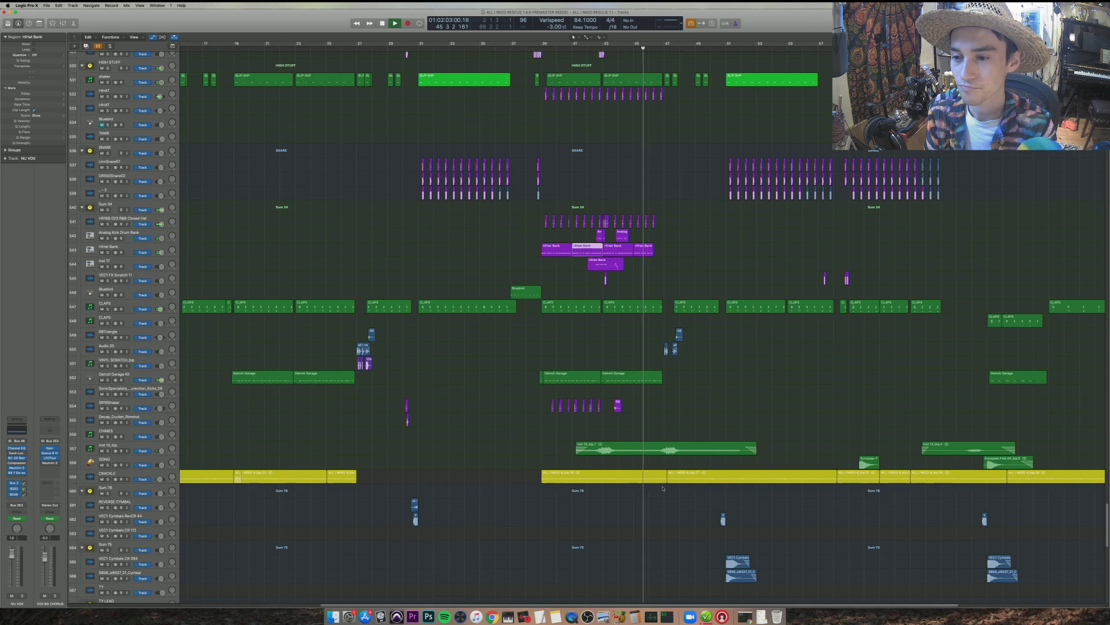
key(space)
scroll(665, 440, right, 5)
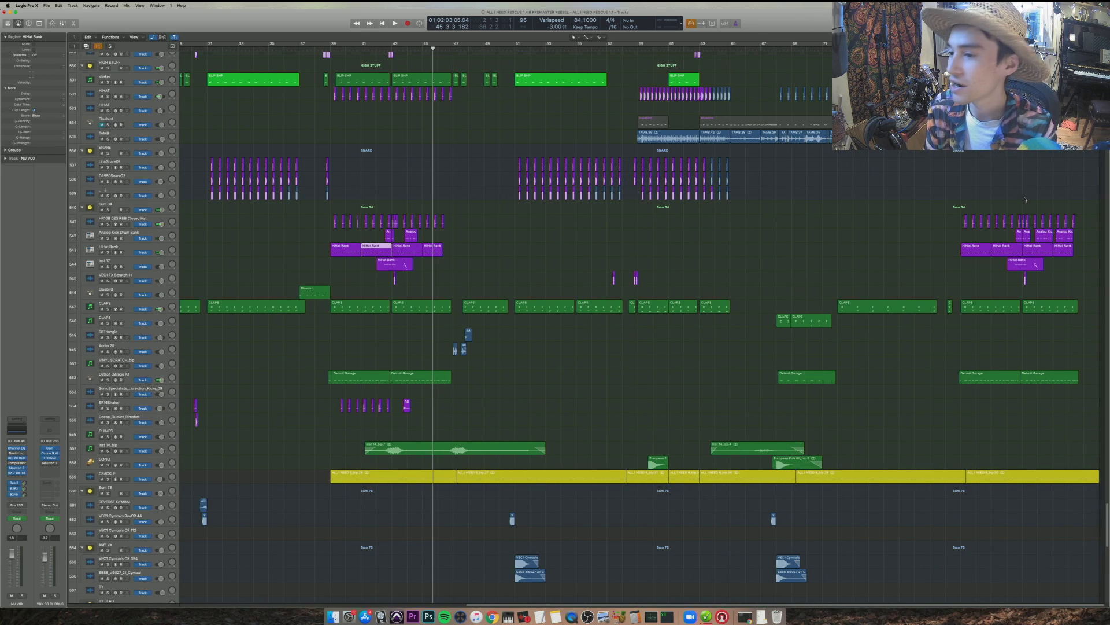
- Solo the later repeat of the HiHat Bank section, then play just the Detroit Garage regions from bar 80
drag(942, 282, 1105, 196)
key(ctrl+s)
key(super+Right)
key(super+Right)
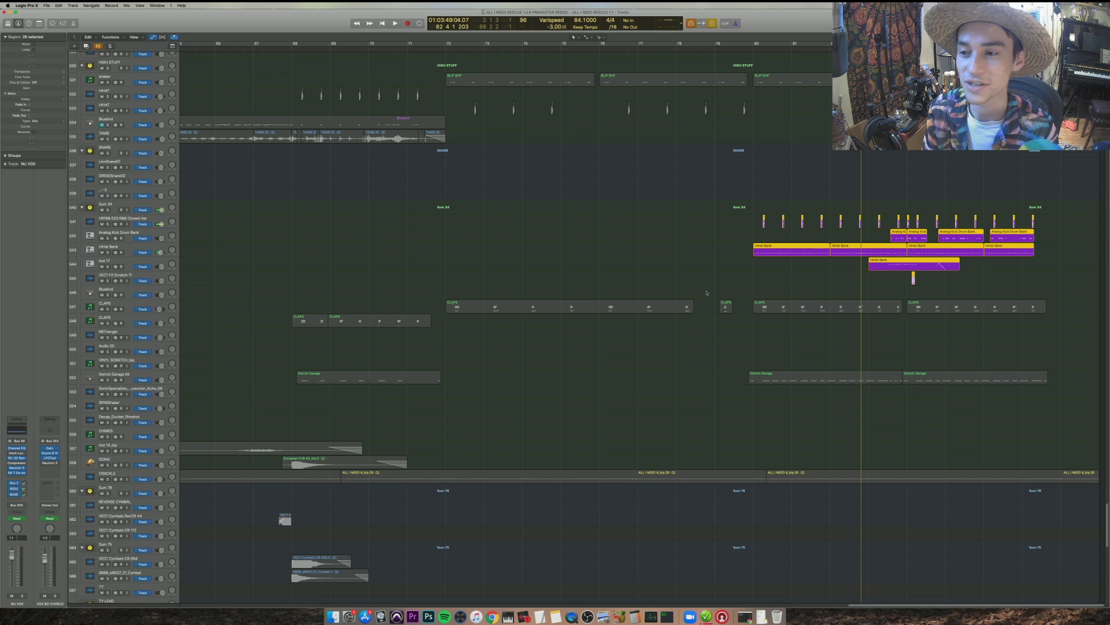
drag(806, 389, 1026, 344)
scroll(1020, 339, right, 10)
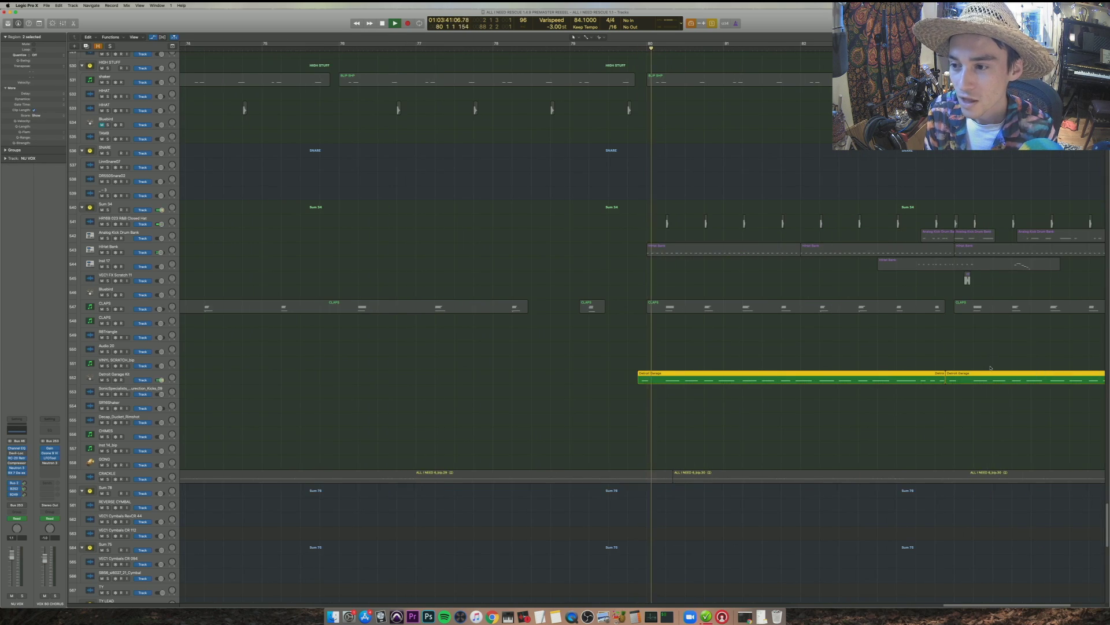
- Add the hi-hat, drum bank, claps, kicks and shaker regions to the soloed selection from bar 80, play them together and stop
drag(1007, 410, 410, 173)
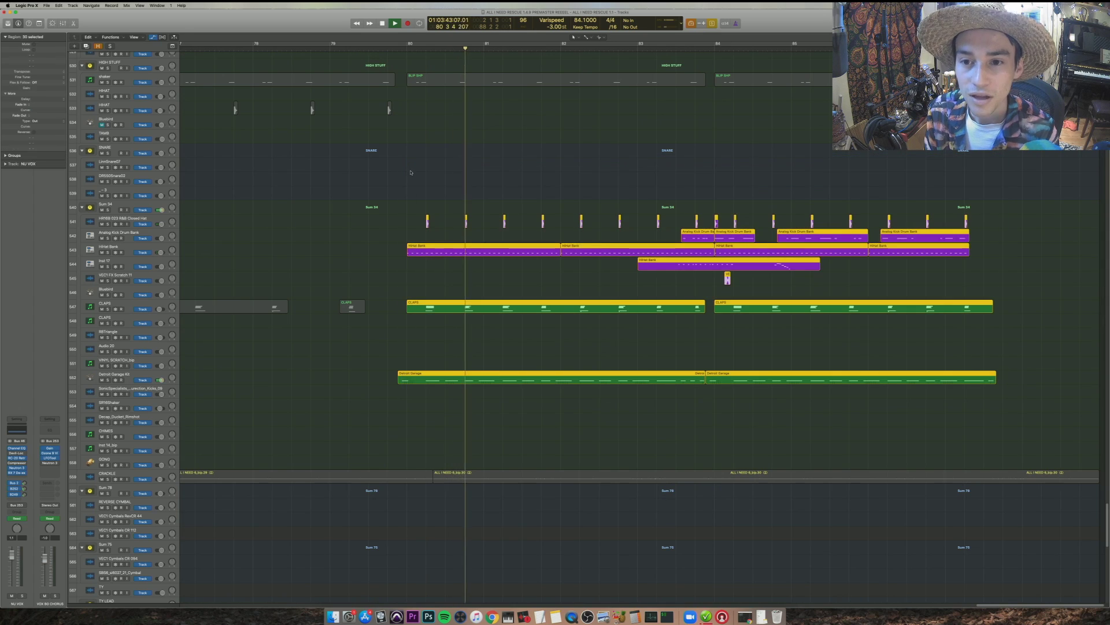
scroll(584, 235, up, 5)
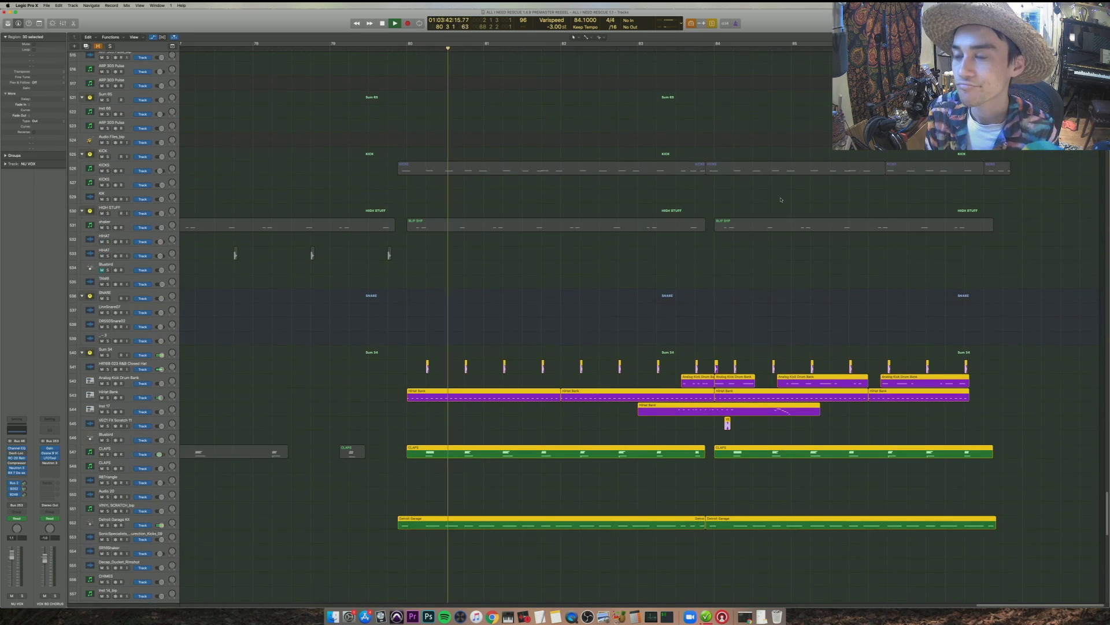
drag(1013, 232, 401, 152)
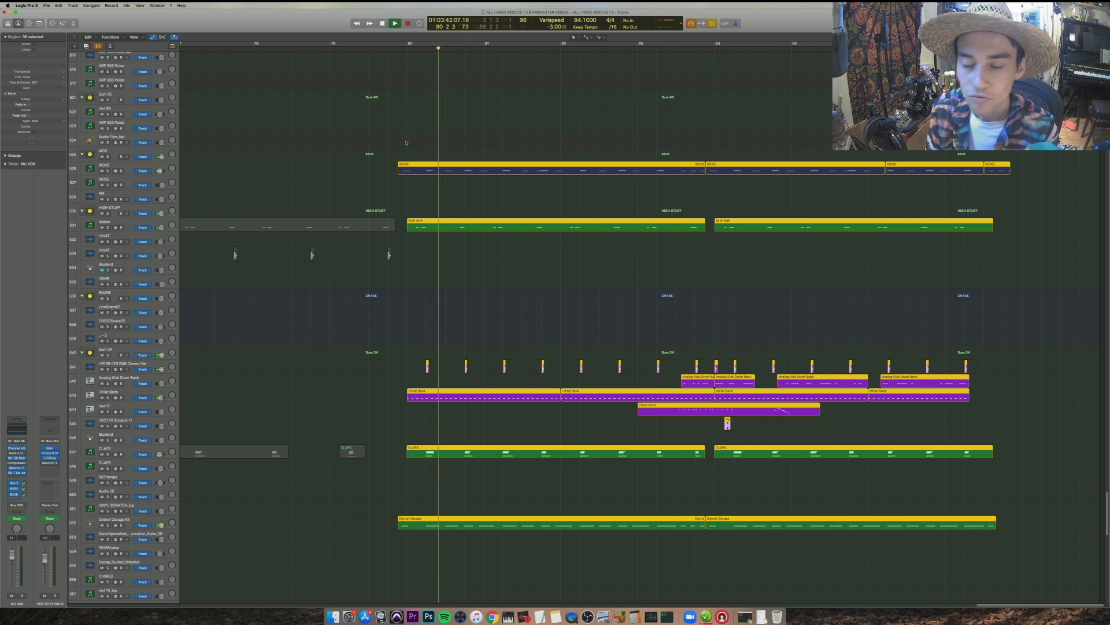
scroll(462, 202, down, 5)
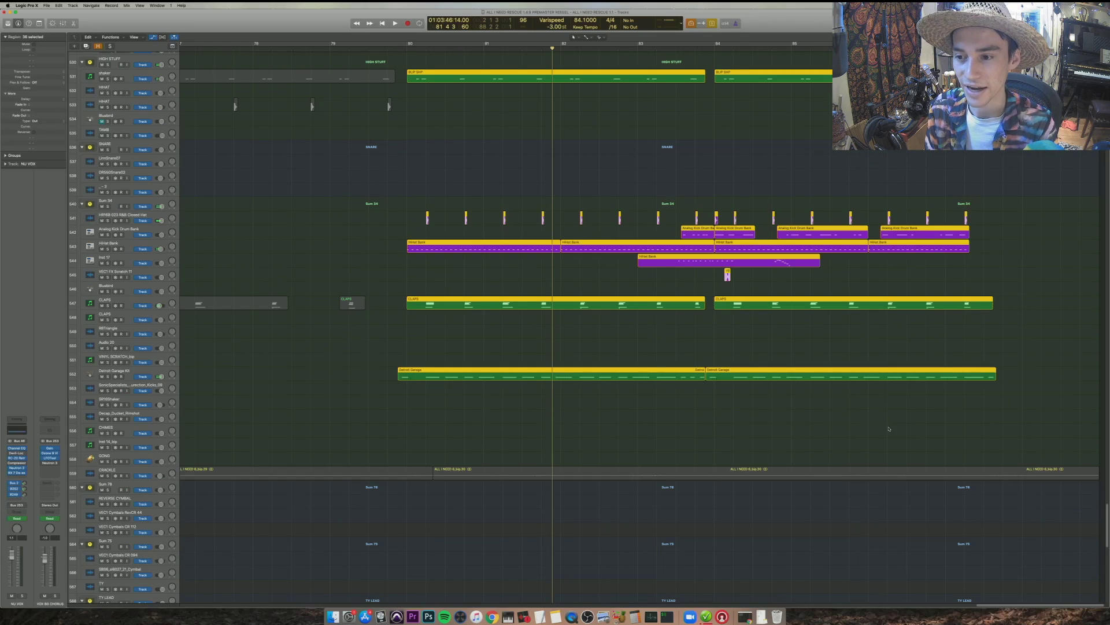
- Play the Detroit Garage regions from bar 80 alone in solo, followed by the KICKS regions alone
drag(888, 427, 421, 362)
key(space)
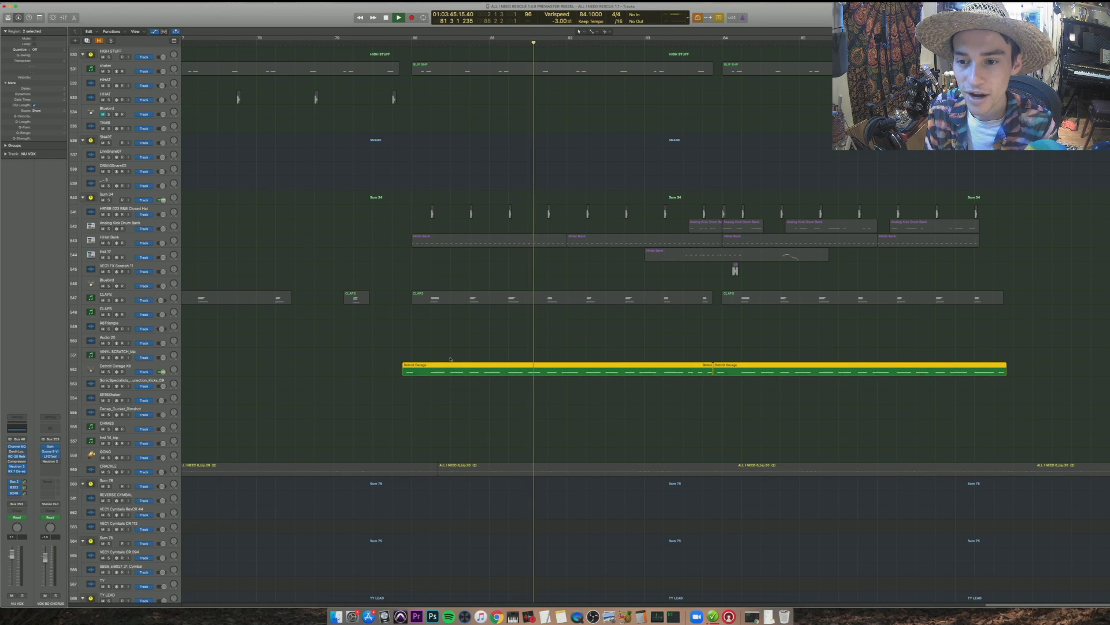
scroll(450, 359, up, 5)
drag(416, 169, 1023, 145)
key(shift+space)
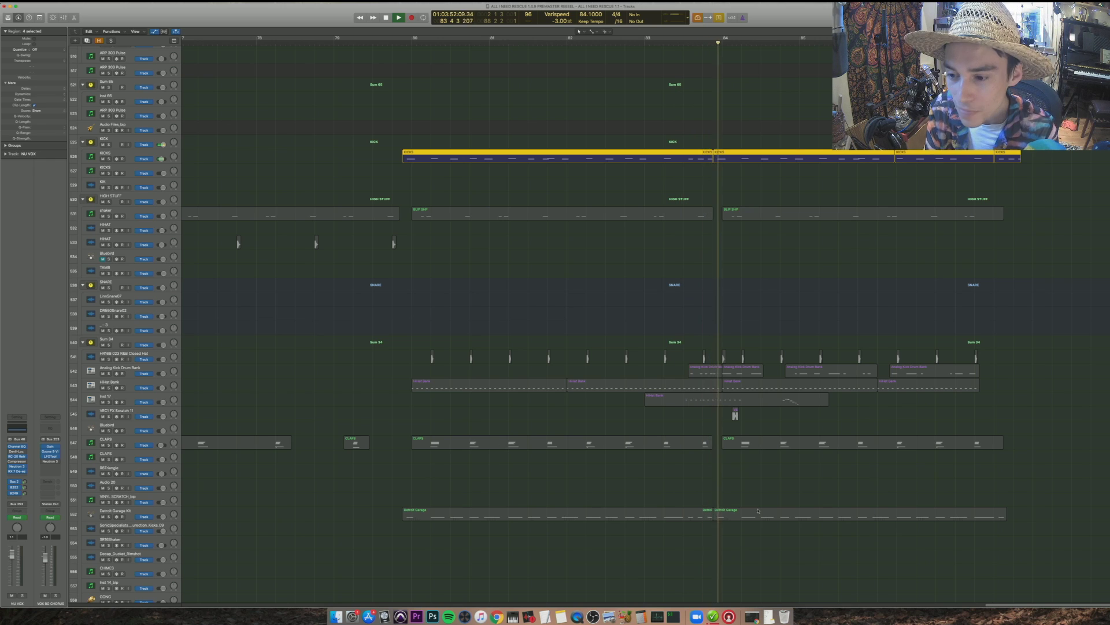
- Add the Detroit Garage, claps, drum bank and hi-hat regions to the soloed kicks, play them together and stop
drag(921, 544, 598, 510)
drag(877, 470, 493, 341)
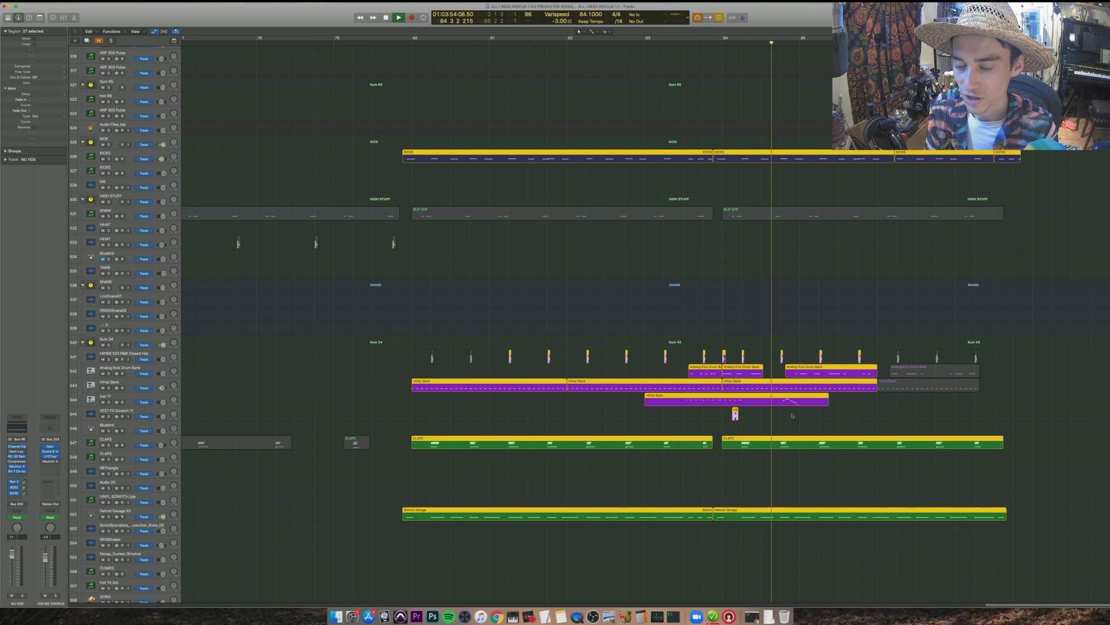
scroll(793, 429, down, 5)
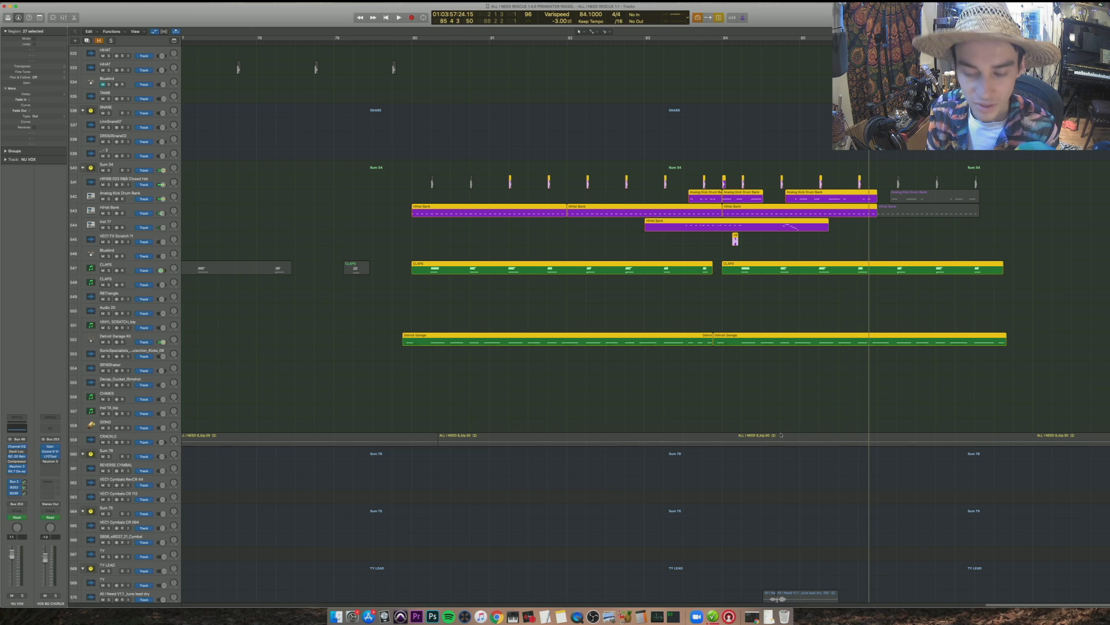
- Expand the Sum 76 vocal stack and select its vocal regions from bar 80 onward
scroll(781, 435, up, 12)
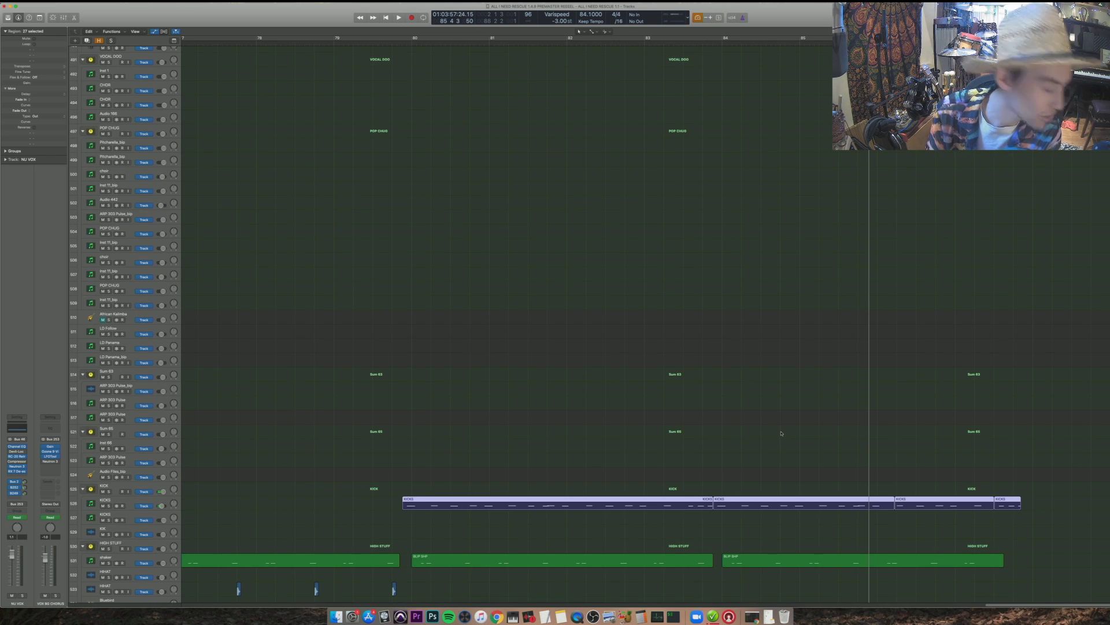
scroll(782, 433, up, 20)
scroll(791, 424, down, 4)
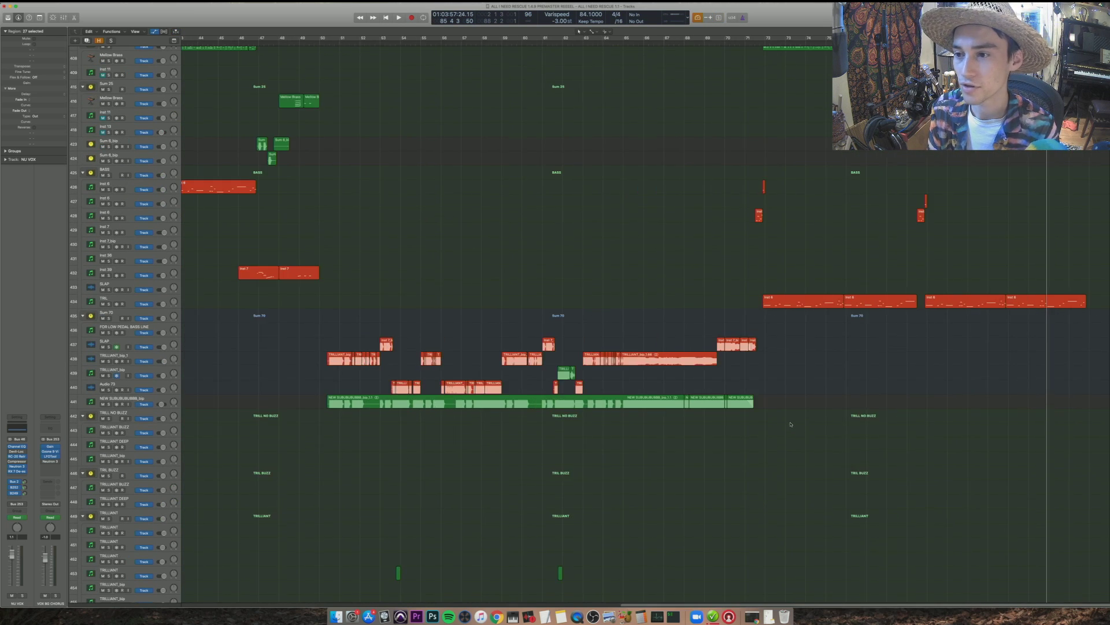
scroll(790, 424, up, 15)
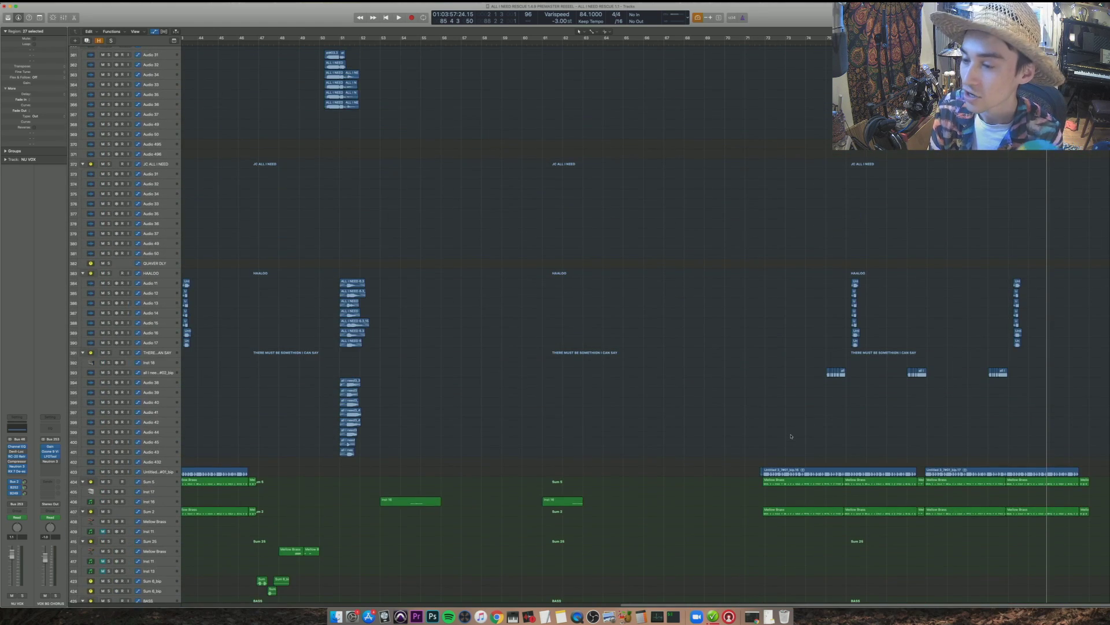
scroll(791, 436, up, 20)
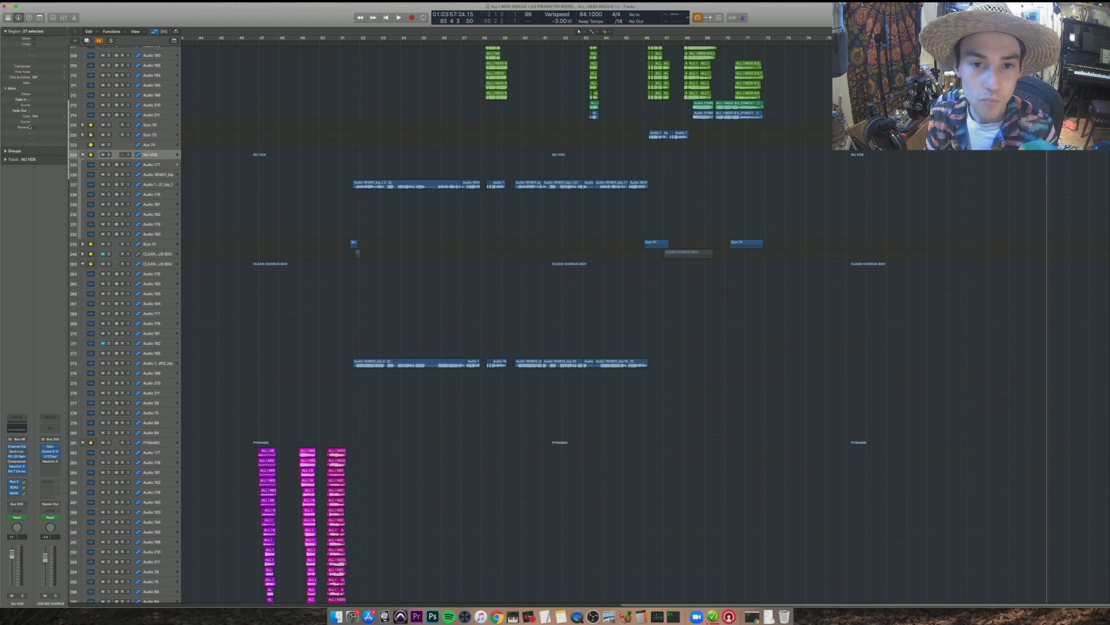
click(82, 125)
scroll(987, 223, up, 4)
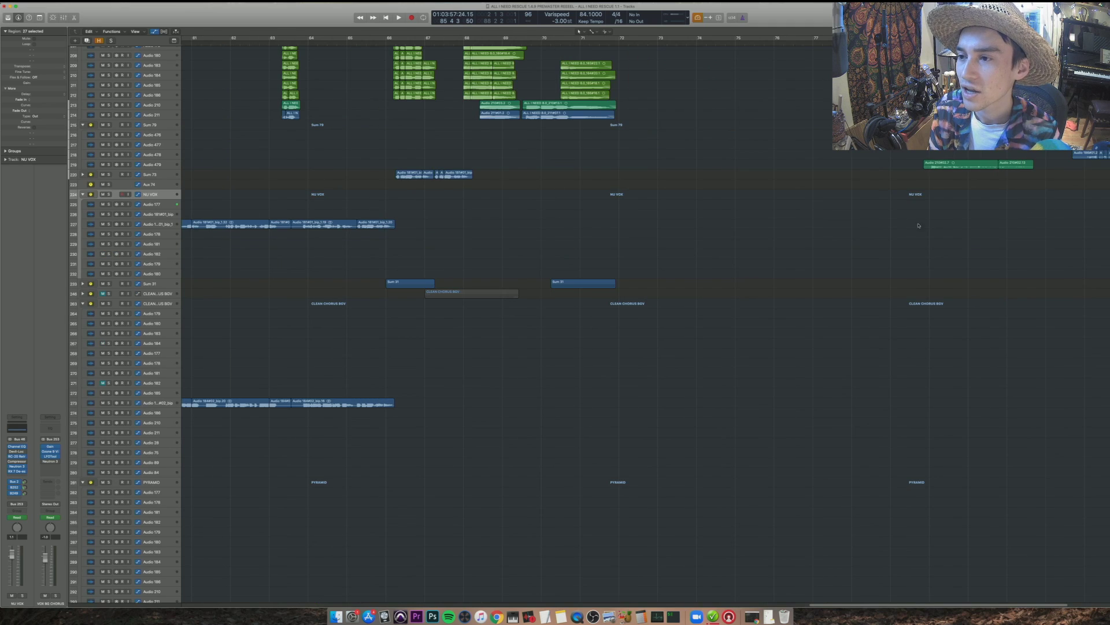
scroll(877, 257, right, 4)
drag(1081, 215, 666, 72)
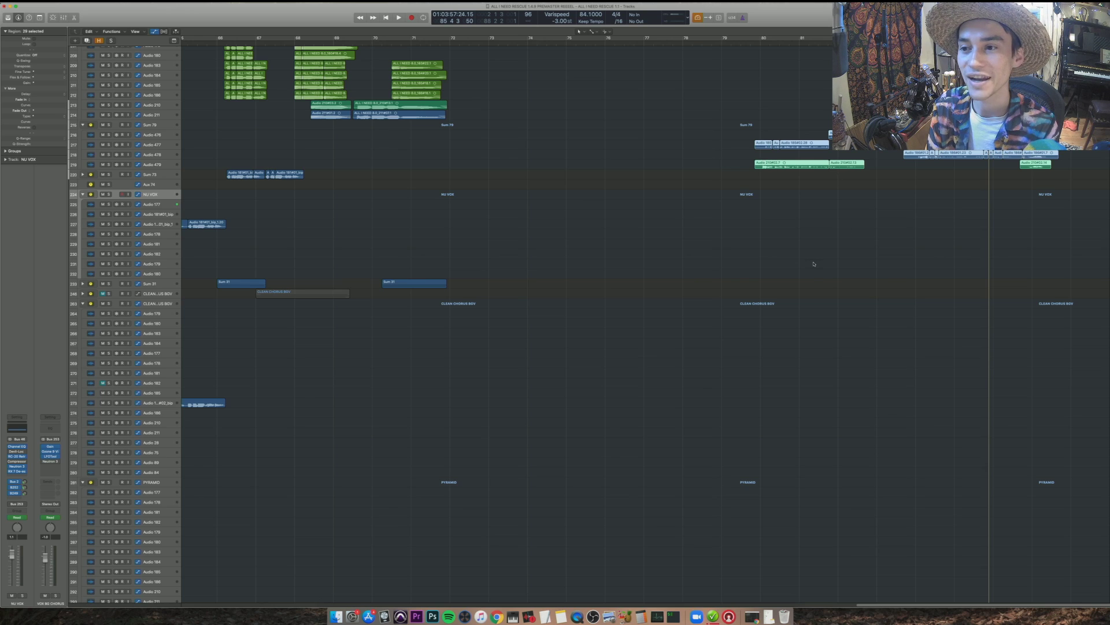
- Play the selected Sum 76 vocal regions in solo, stop and turn solo off
key(ctrl+s)
key(shift+Return)
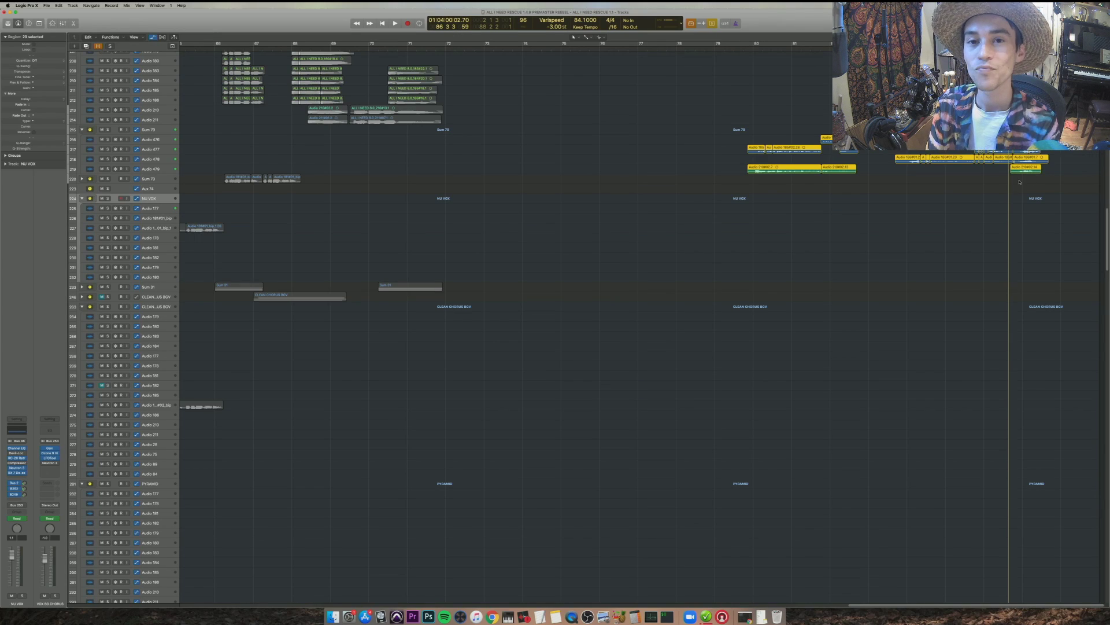
key(ctrl+s)
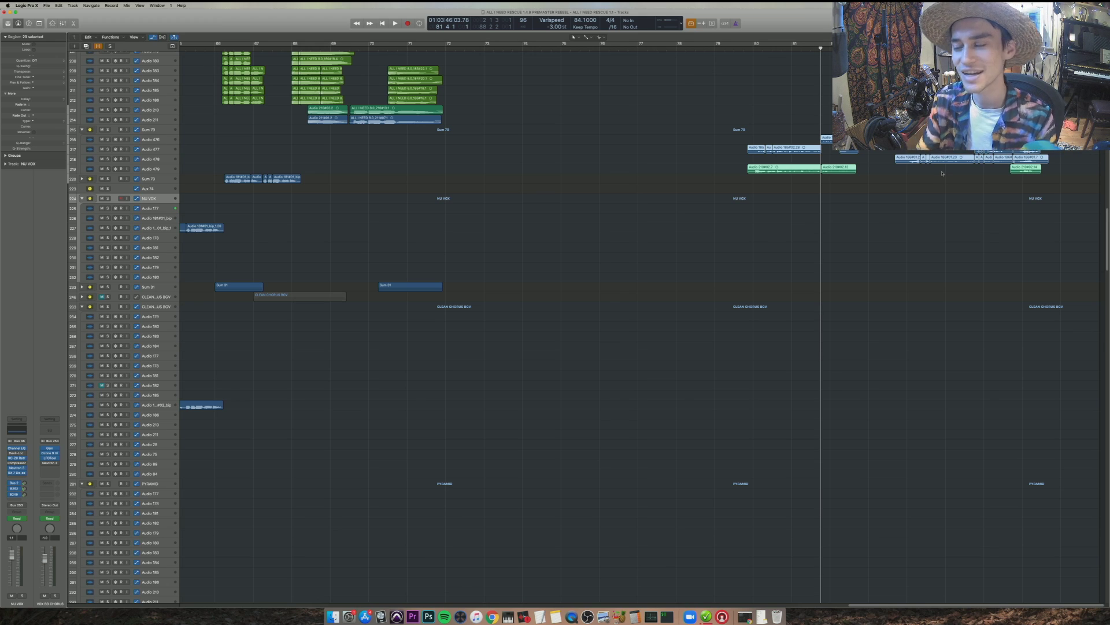
- Play the full mix from bar 81 and examine the brass, bass, bells, harmony vocal and drum tracks in that section
scroll(942, 173, down, 20)
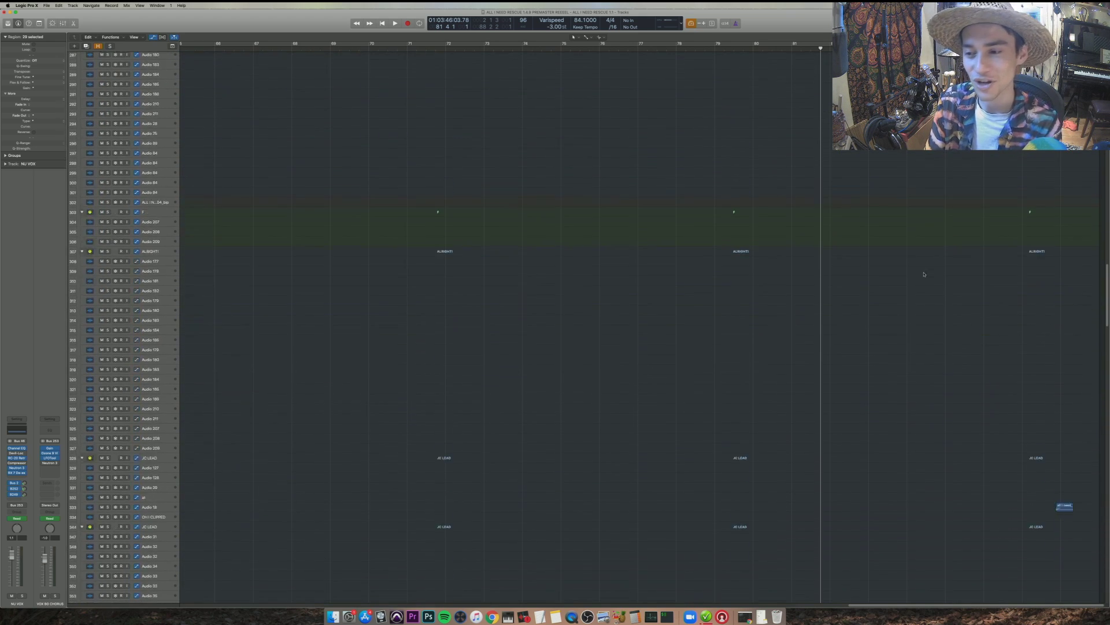
scroll(924, 271, down, 5)
scroll(920, 274, down, 7)
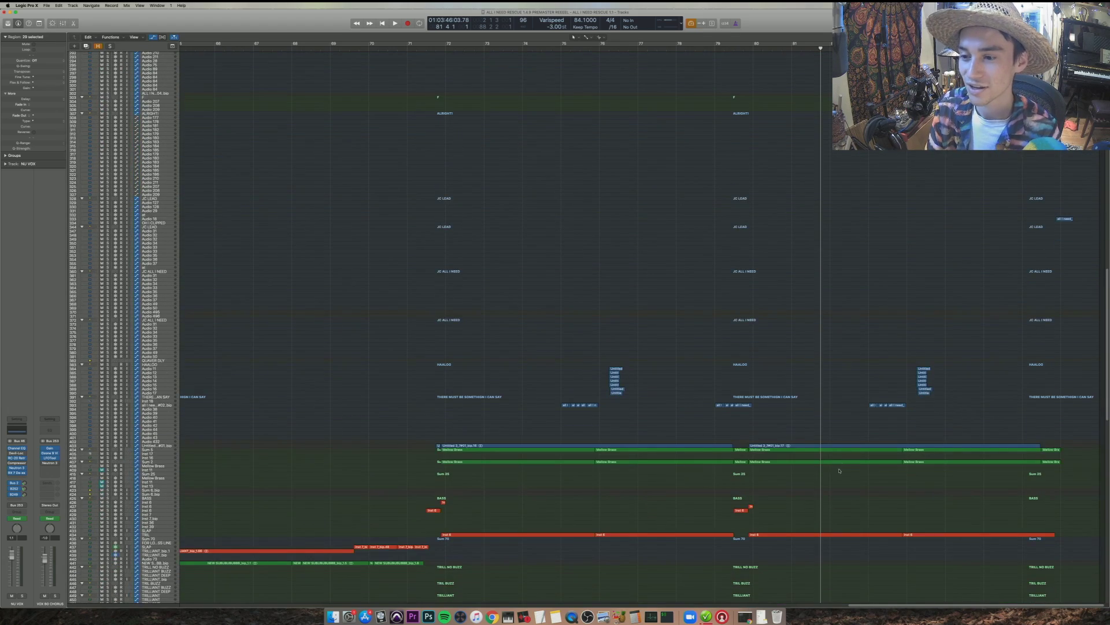
scroll(844, 349, down, 15)
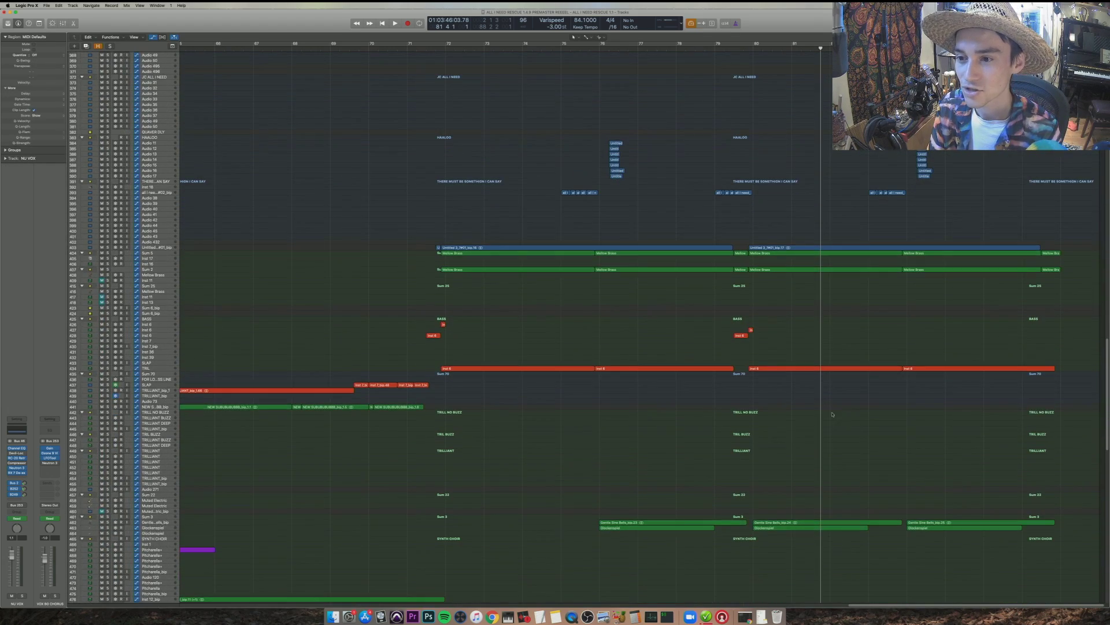
key(space)
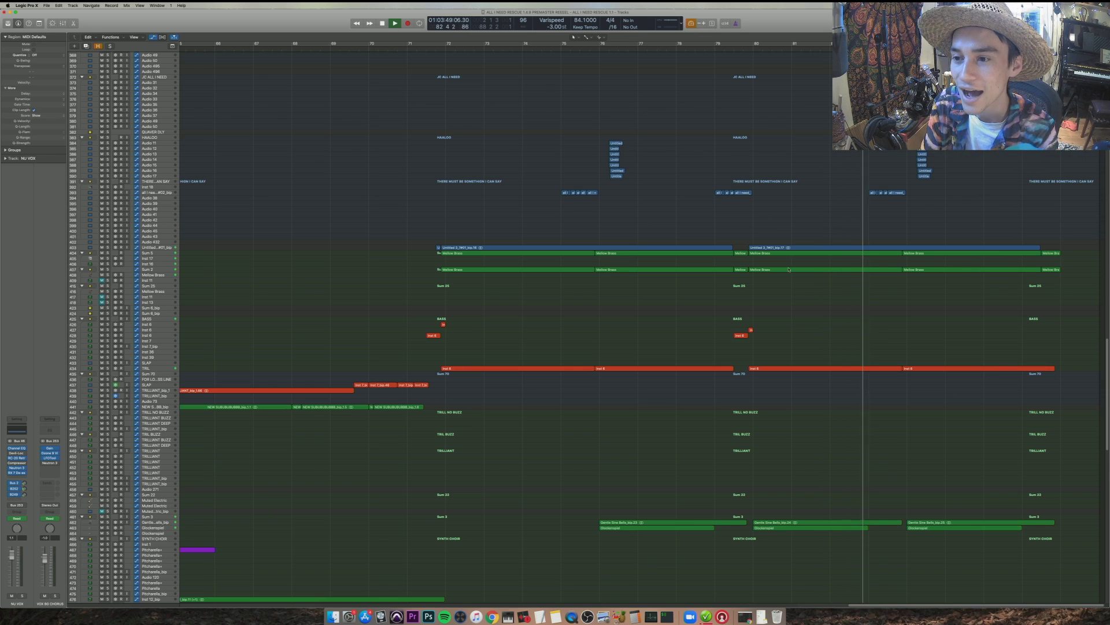
scroll(852, 363, up, 10)
scroll(852, 363, up, 5)
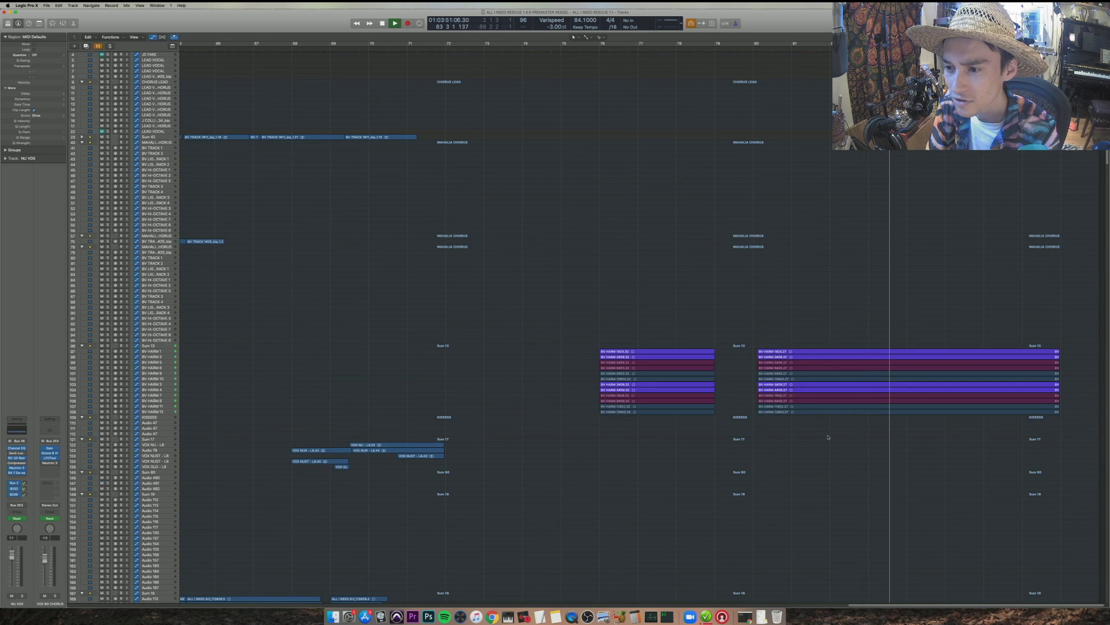
scroll(829, 437, down, 17)
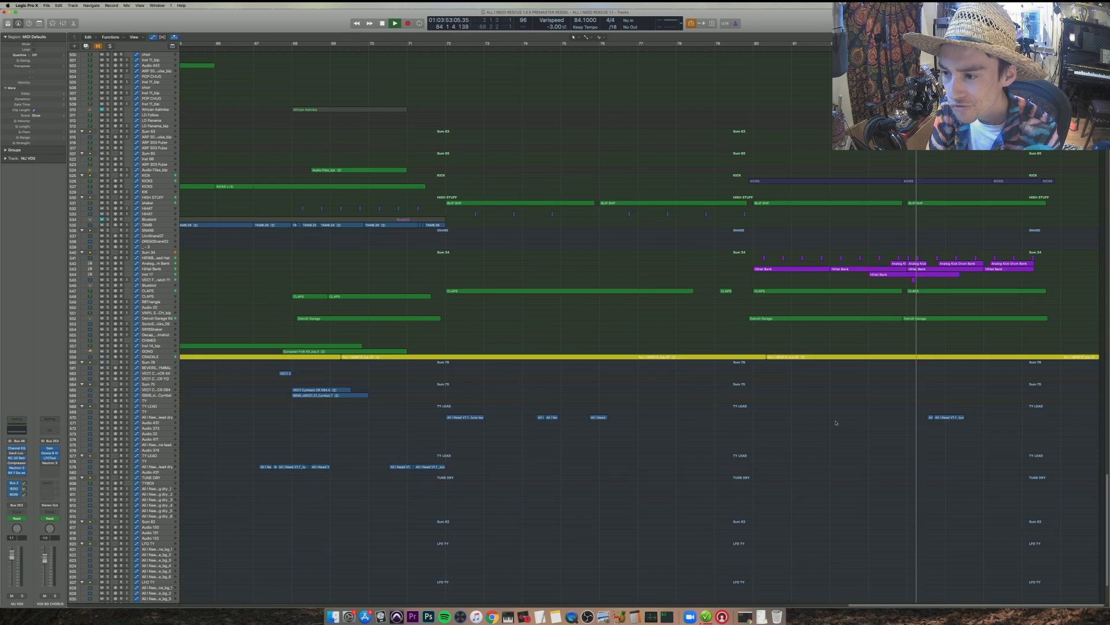
- Play the bells and glockenspiel regions at bar 84 in solo, turn solo off and return the playhead to bar 84
drag(947, 397, 918, 323)
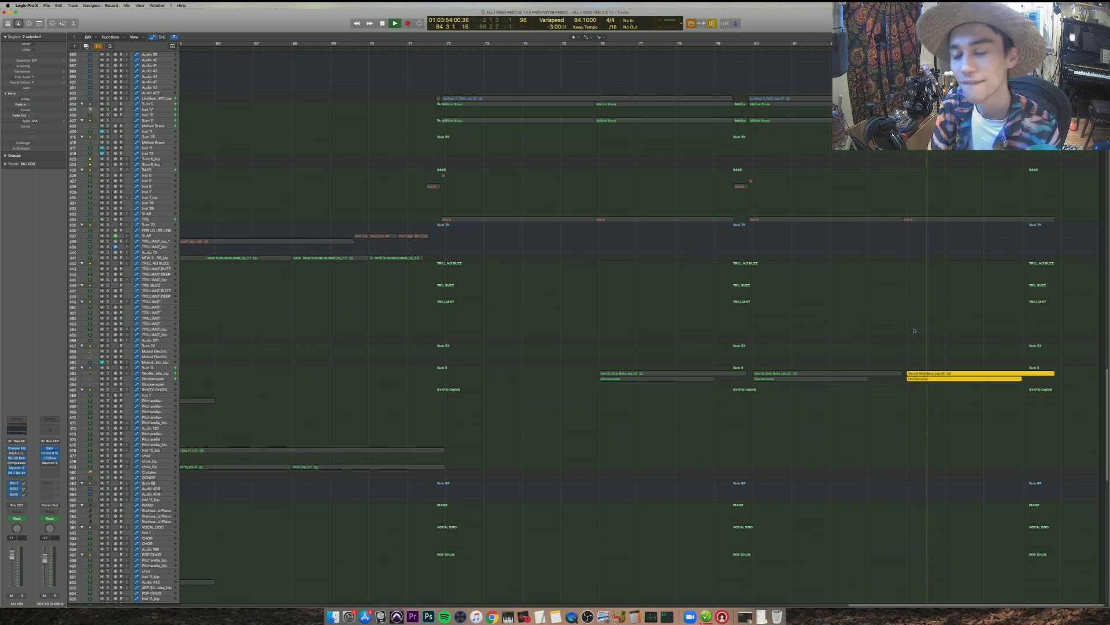
key(ctrl+s)
shift+click(907, 347)
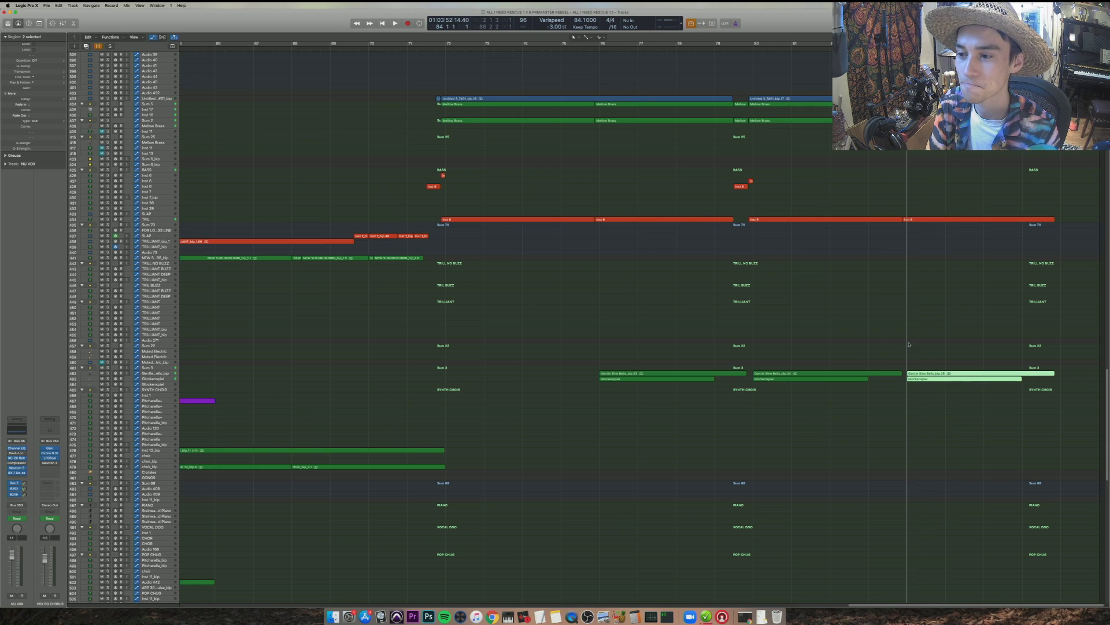
- Play the full mix from bar 84, select the TY LEAD vocal regions there and stop playback
scroll(906, 352, down, 10)
key(super+Right)
key(super+Right)
key(super+Down)
key(super+Down)
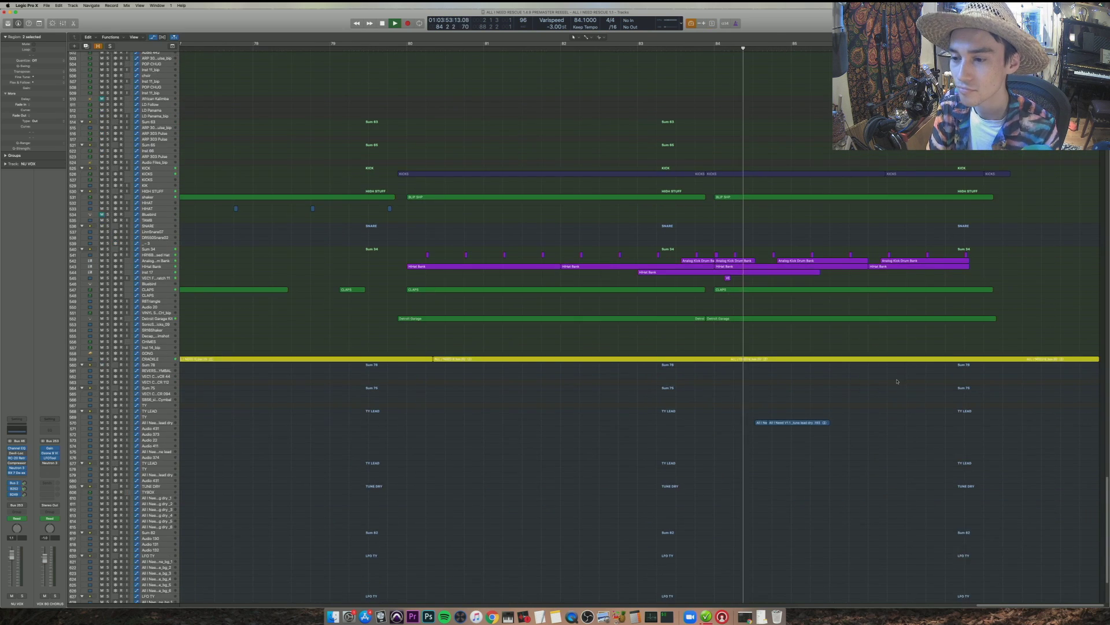
drag(809, 481, 743, 431)
key(space)
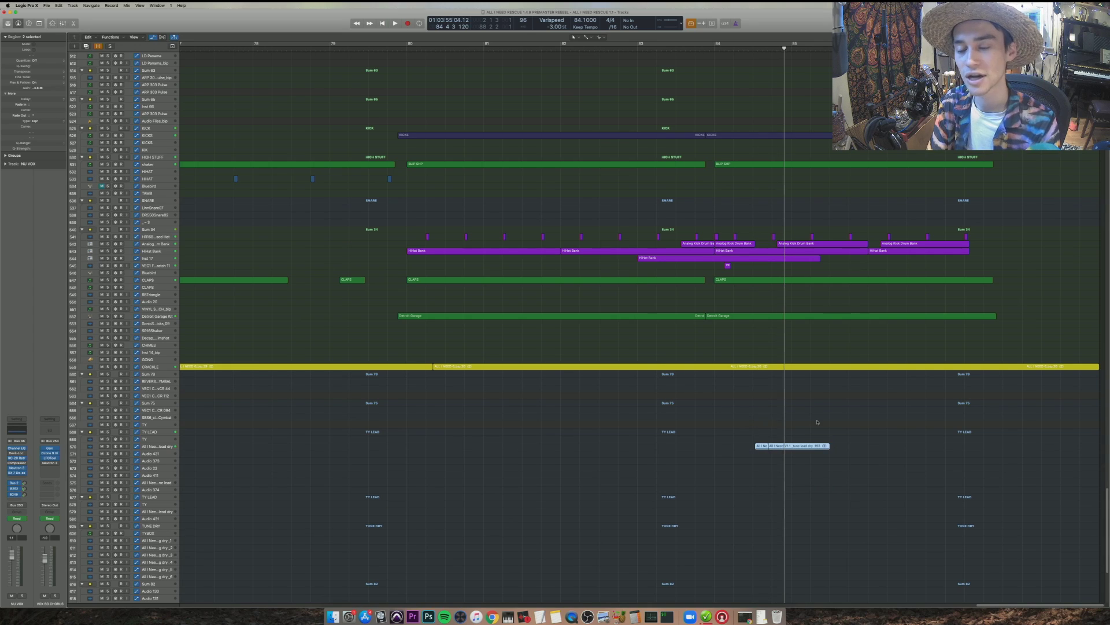
- Play the selected TY LEAD vocal regions at bar 84 in solo, stop and turn solo off
key(ctrl+s)
key(space)
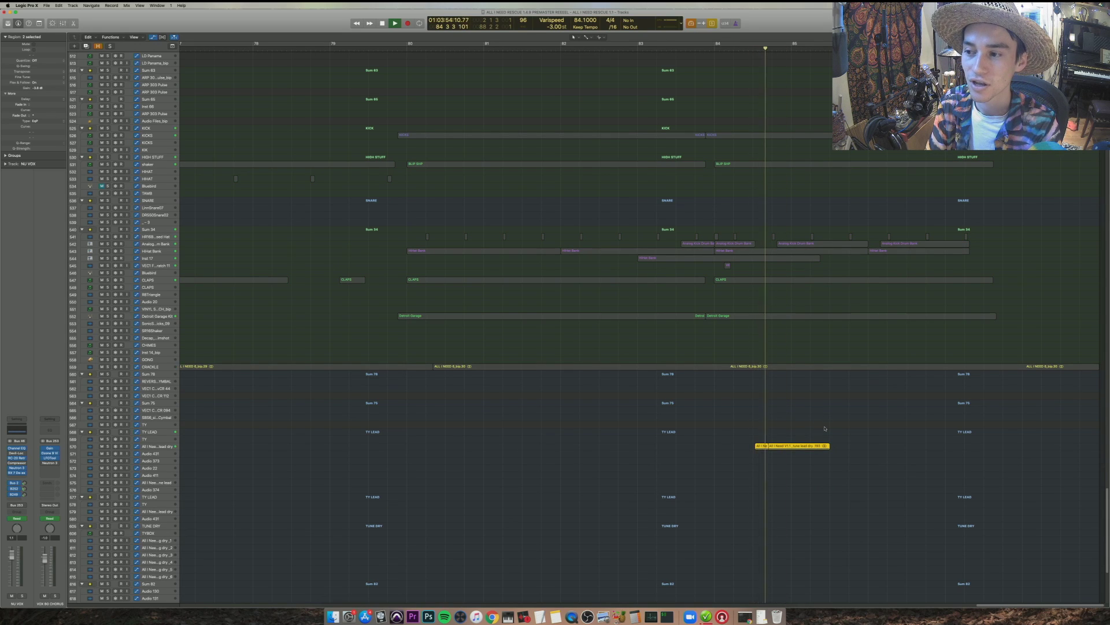
key(space)
key(ctrl+s)
- Select the earlier TY LEAD vocal regions between bars 72 and 76 and bring them into close view
click(717, 426)
key(super+Left)
key(super+Left)
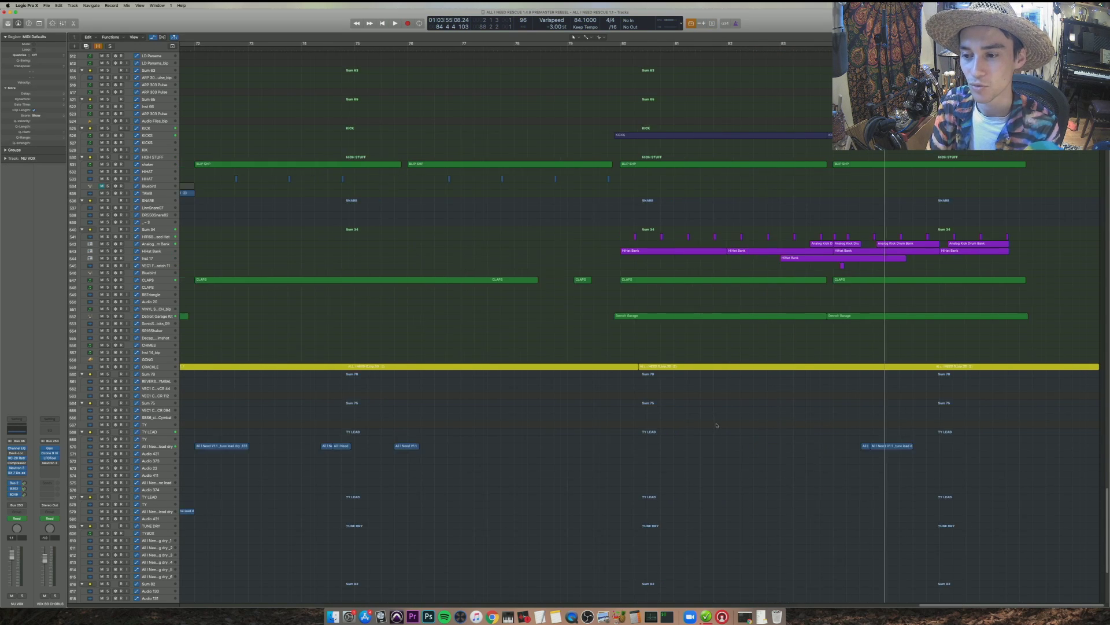
key(super+Left)
key(super+Left)
drag(641, 468, 858, 440)
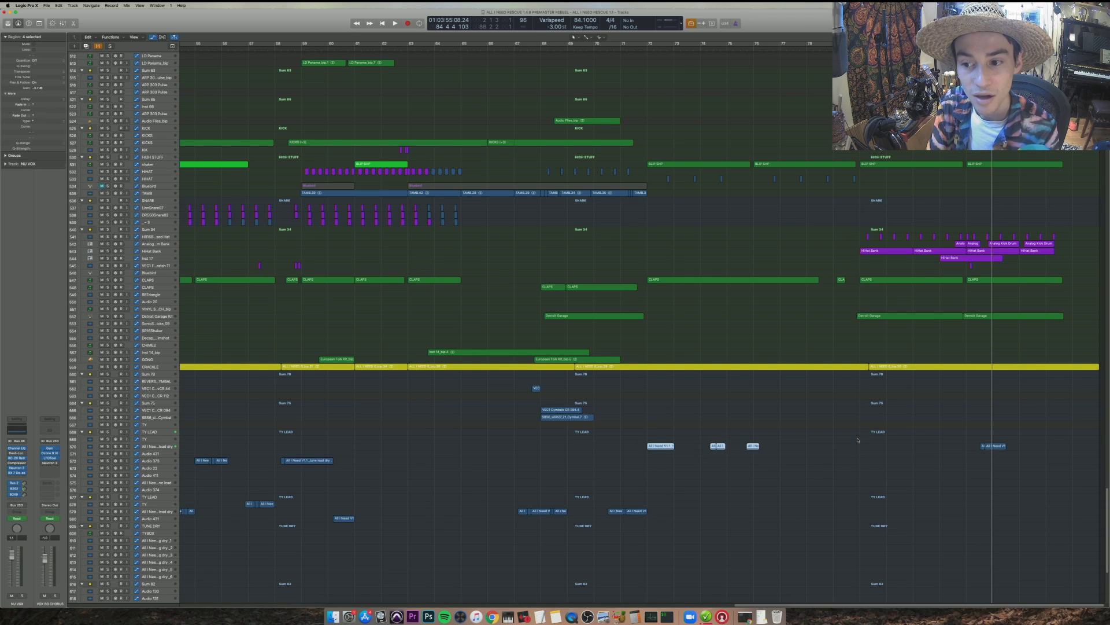
key(super+Right)
key(super+Right)
key(super+Down)
key(super+Down)
key(super+Down)
key(super+Down)
key(super+Down)
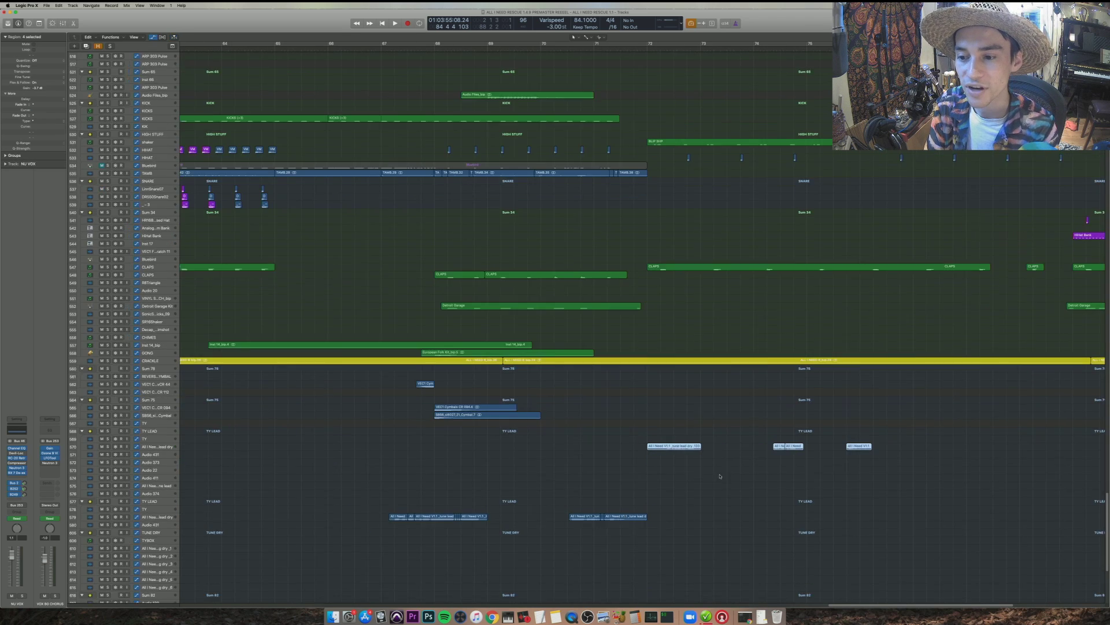
- Play the TY LEAD vocal region at bar 72 in solo and stop
drag(697, 493, 670, 418)
key(ctrl+s)
key(shift+space)
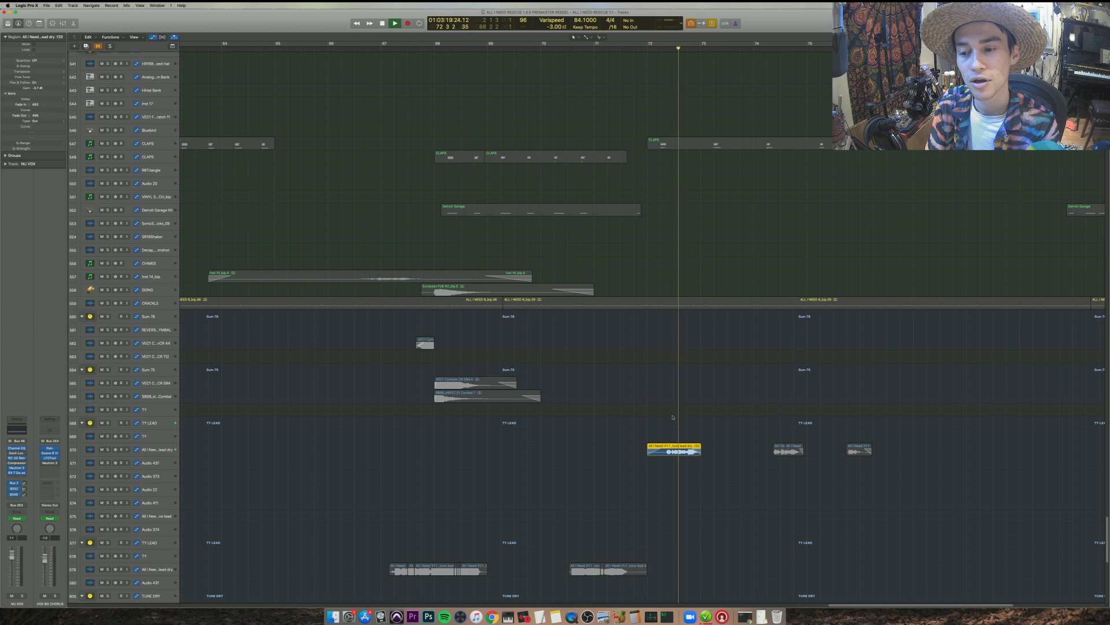
key(space)
- Play the TY LEAD vocal regions at bar 74 in solo and stop
drag(773, 479, 806, 416)
key(shift+space)
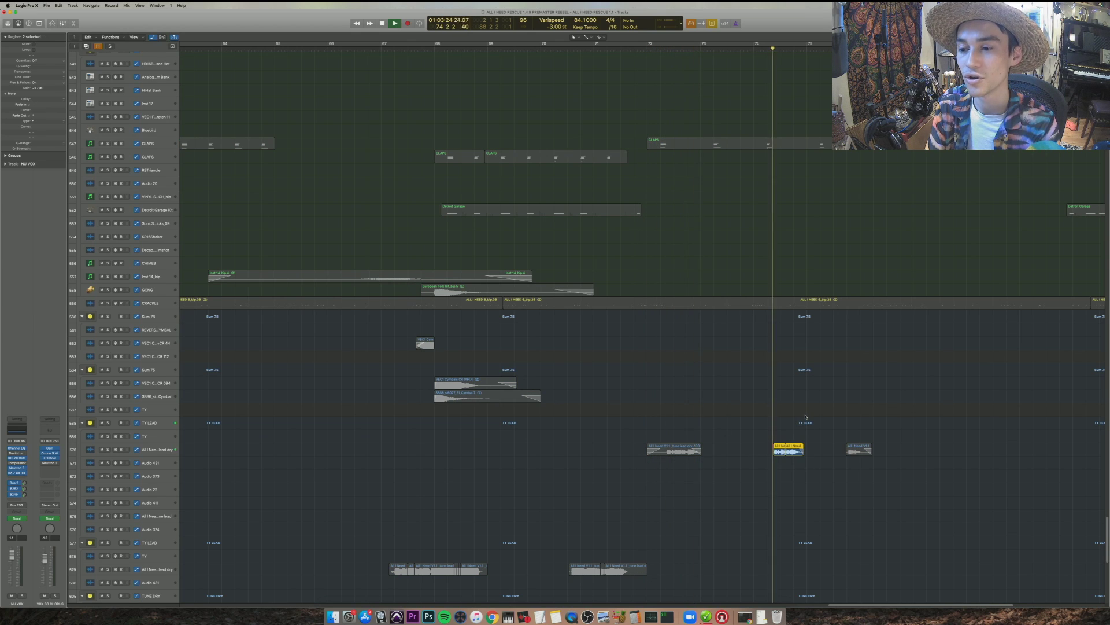
key(space)
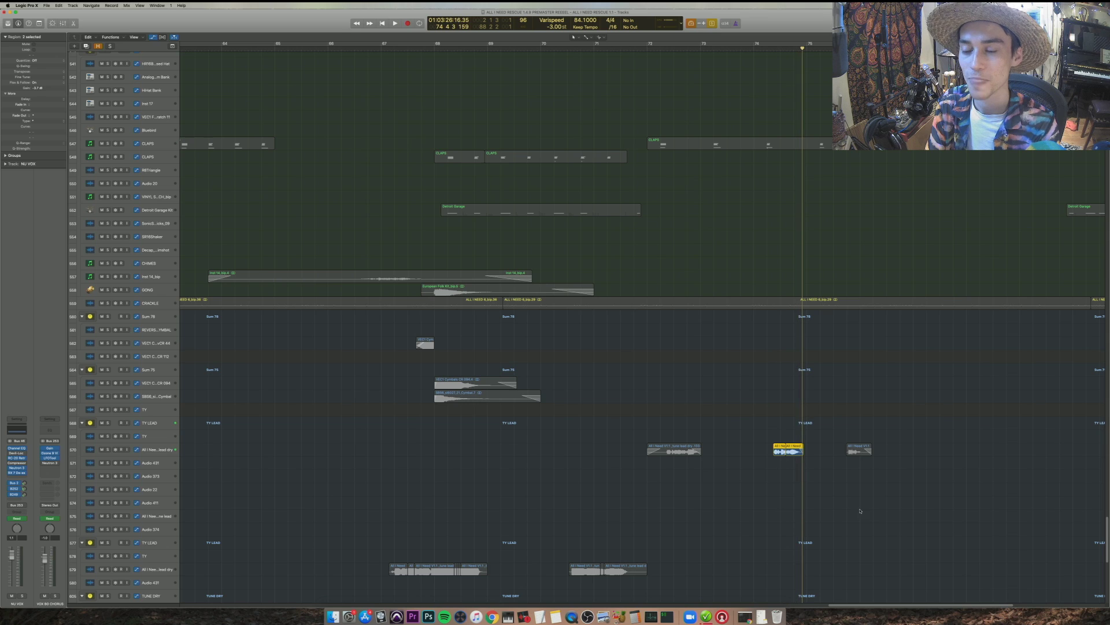
- Play the TY LEAD vocal region at bar 75 in solo, stop and turn solo off
drag(855, 428, 852, 412)
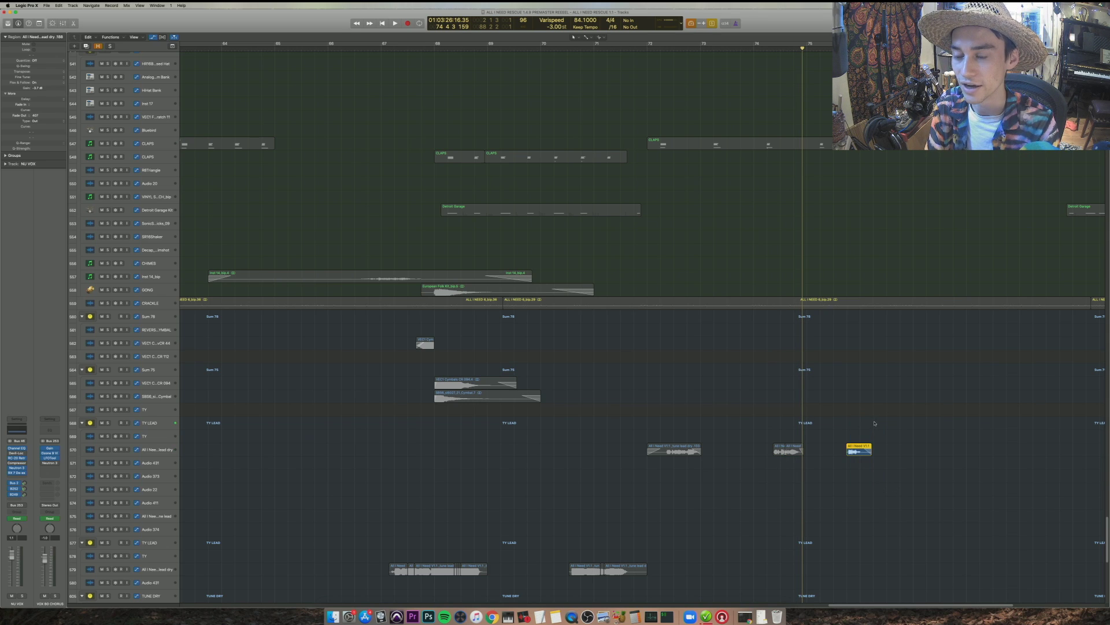
key(shift+space)
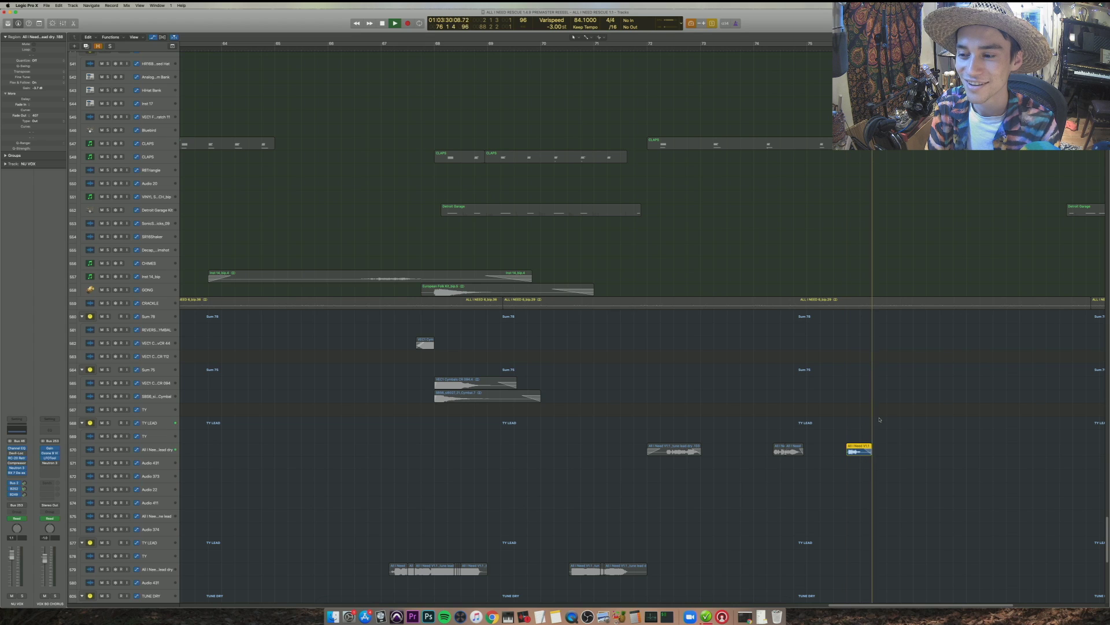
key(shift+space)
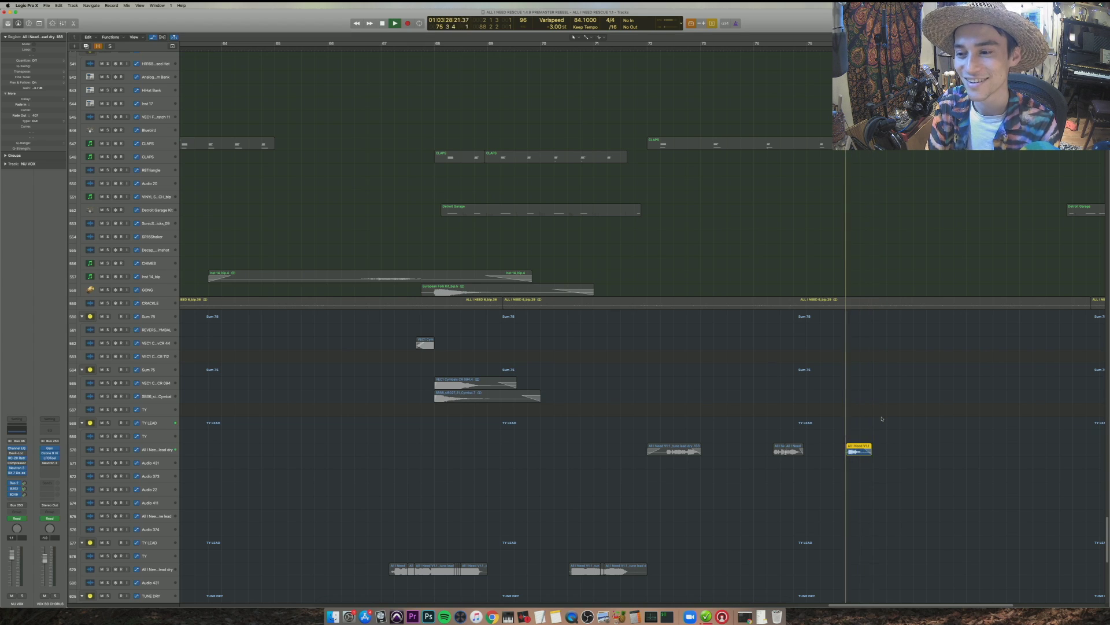
key(space)
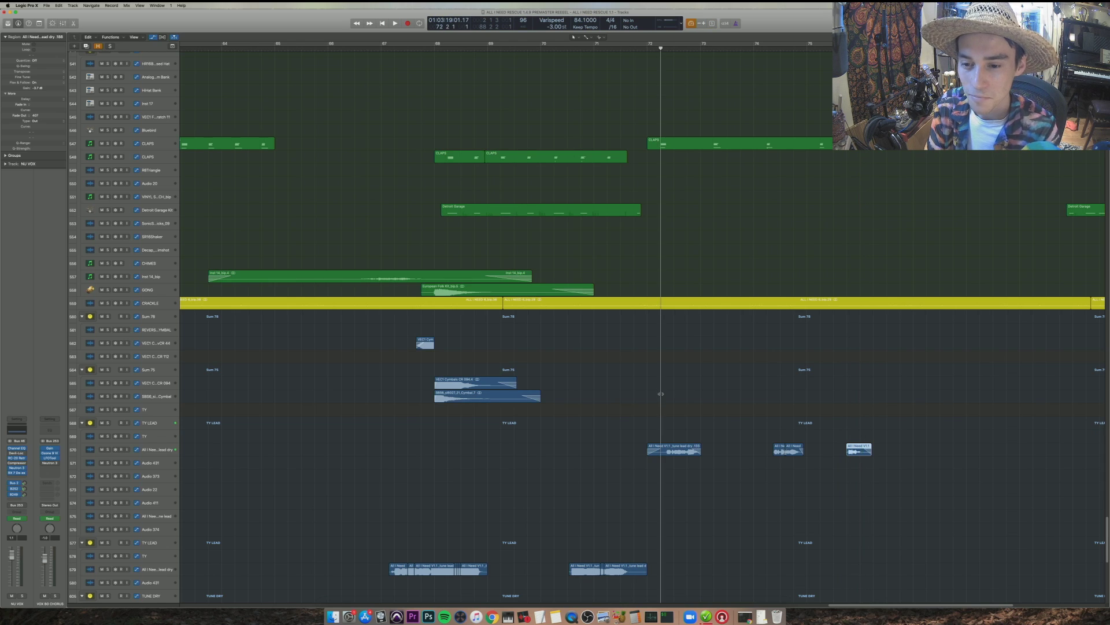
- Look over the wider arrangement, from the lead vocal and drum tracks up to the bass and stacked backing vocals
key(z)
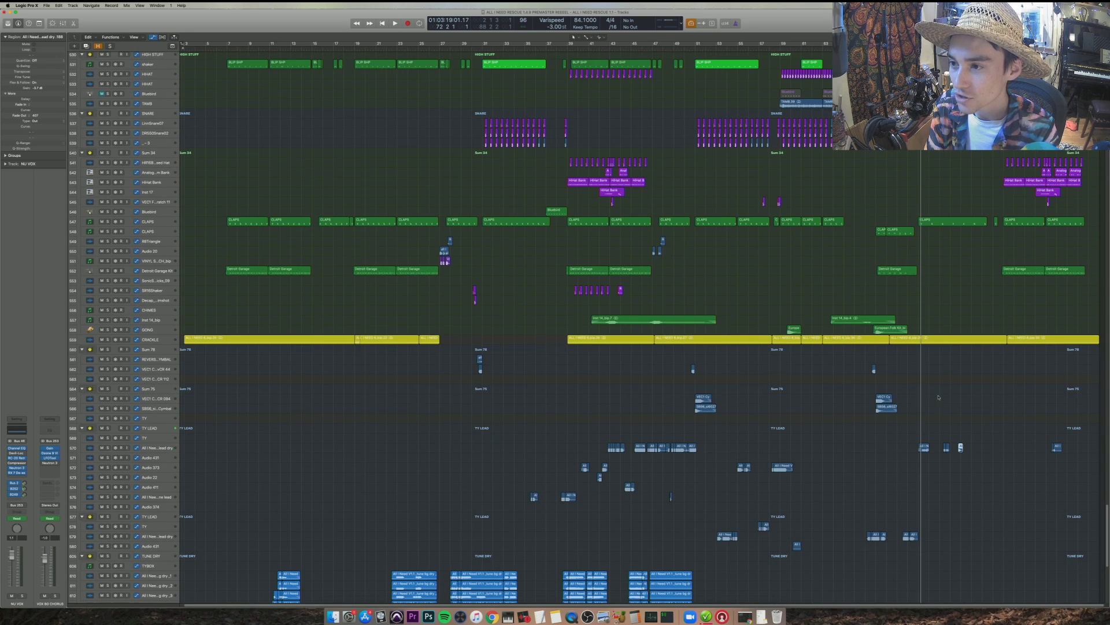
key(super+Down)
key(Page_Up)
key(Page_Down)
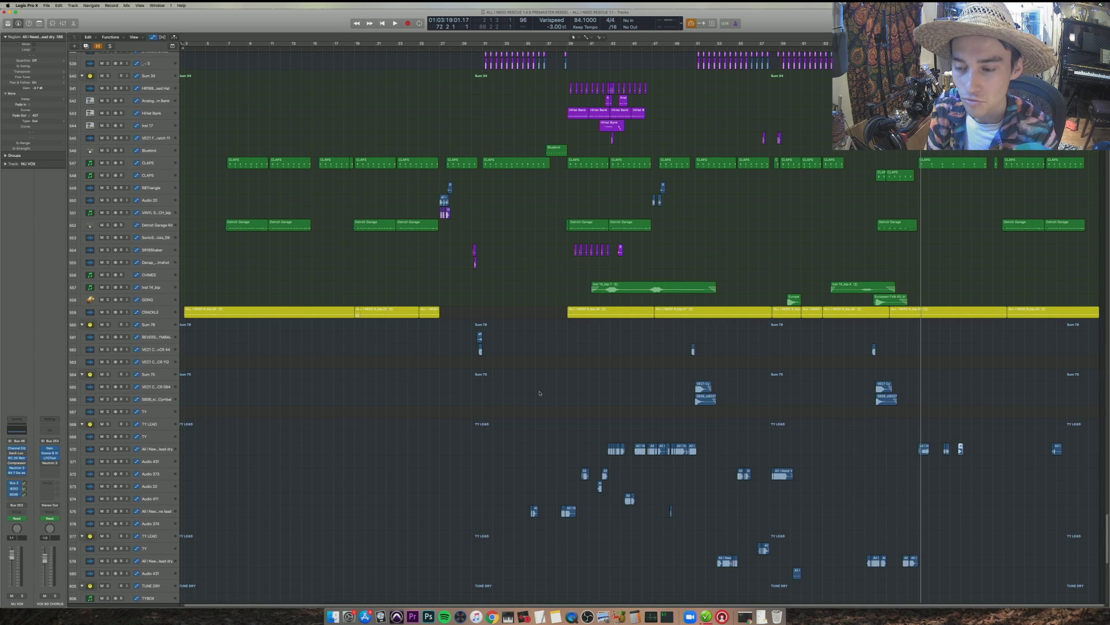
key(super+Up)
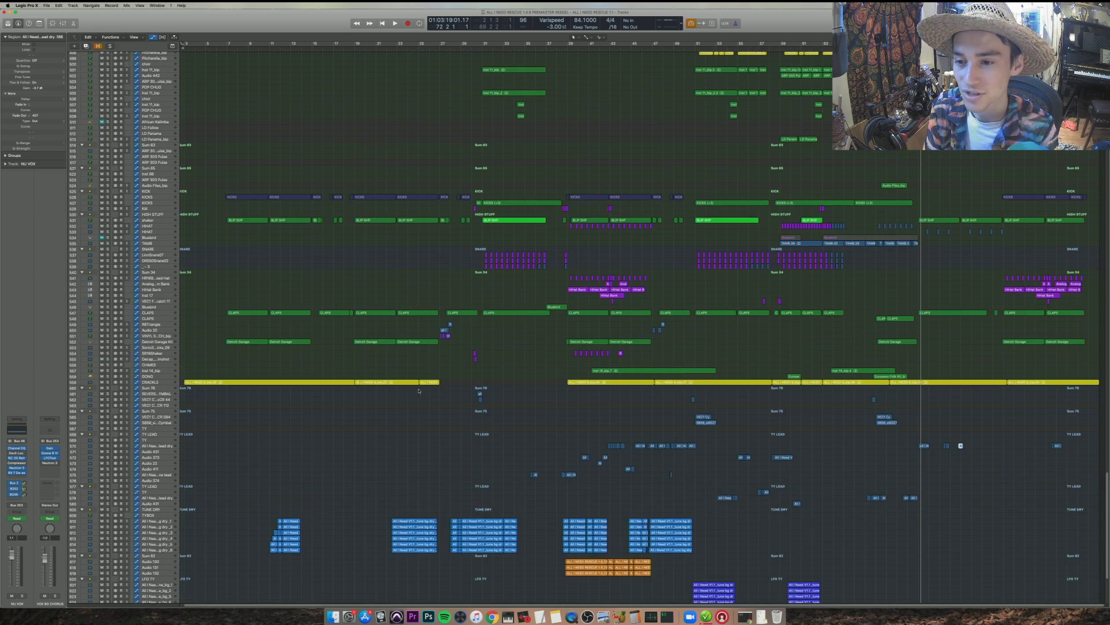
scroll(427, 390, up, 5)
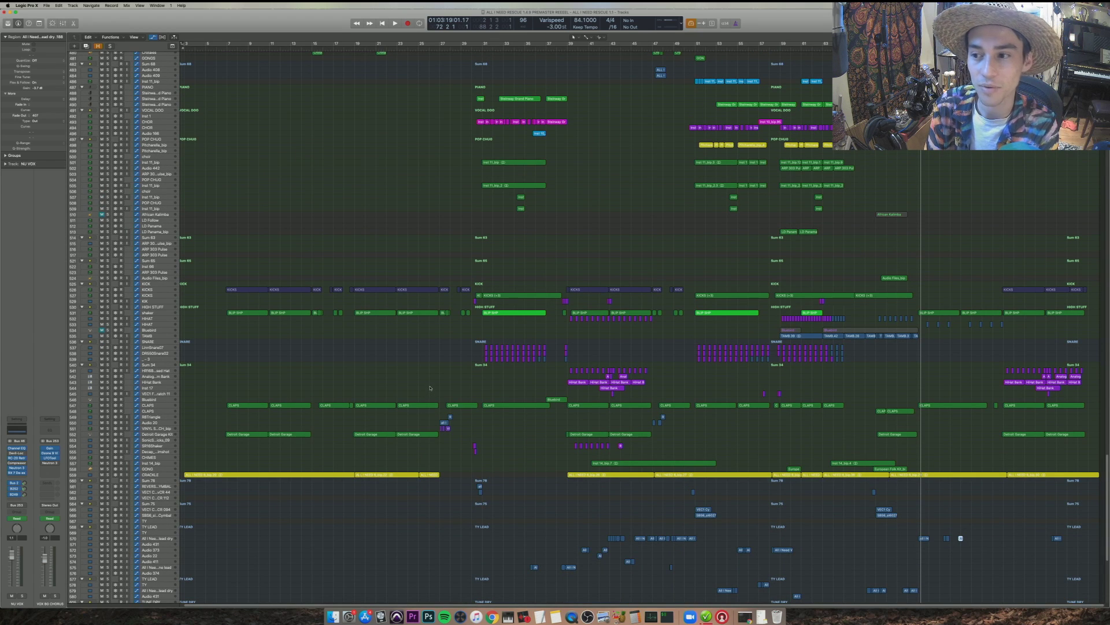
scroll(429, 387, up, 15)
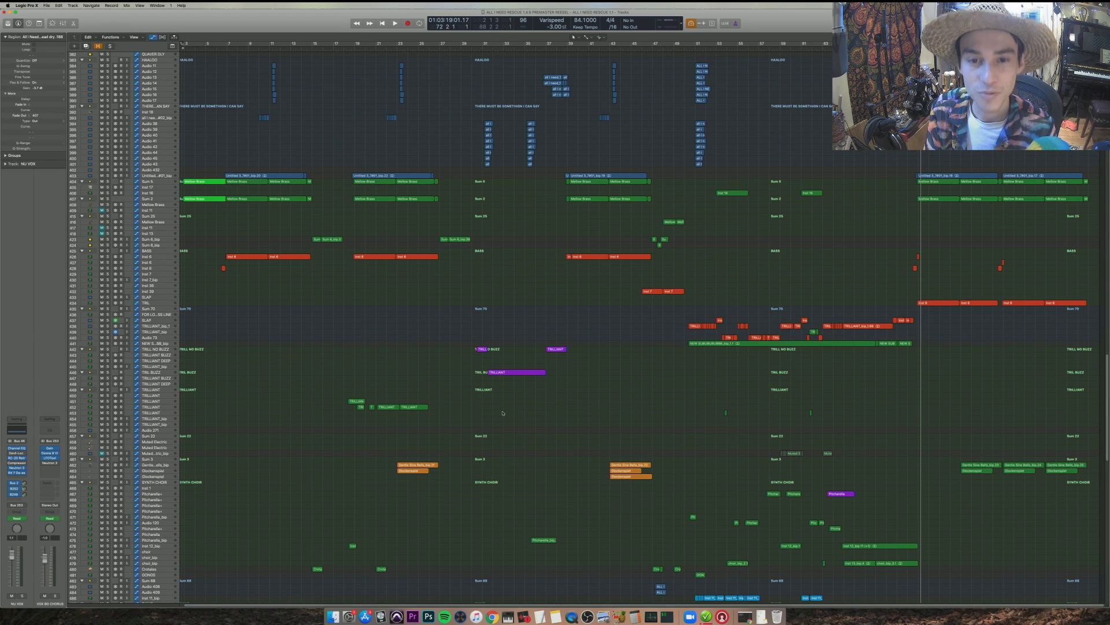
scroll(544, 413, up, 10)
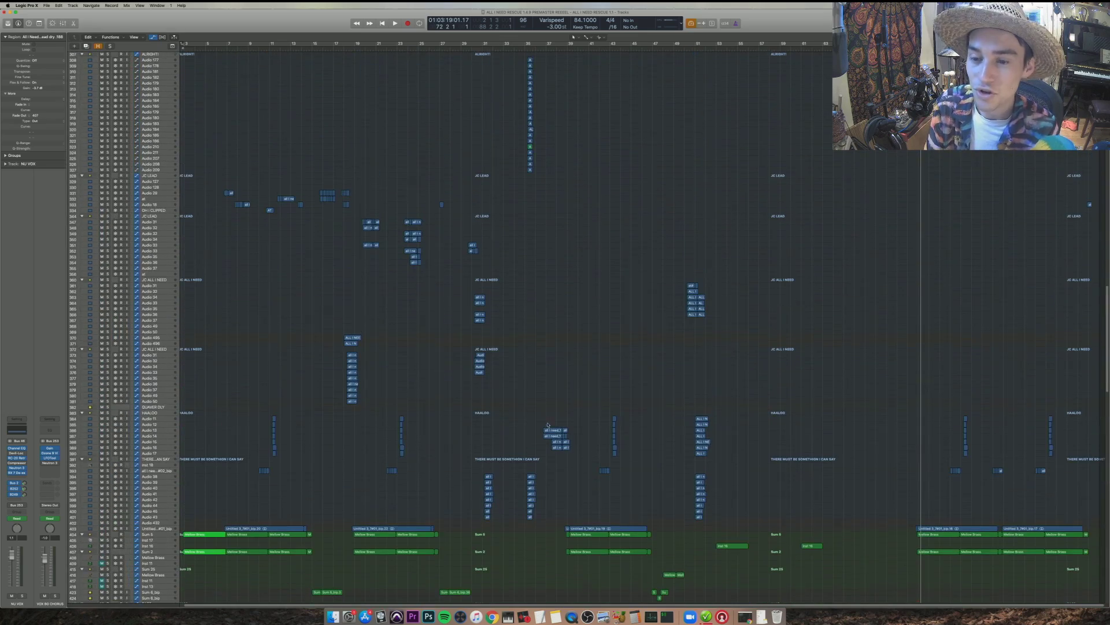
scroll(544, 428, down, 20)
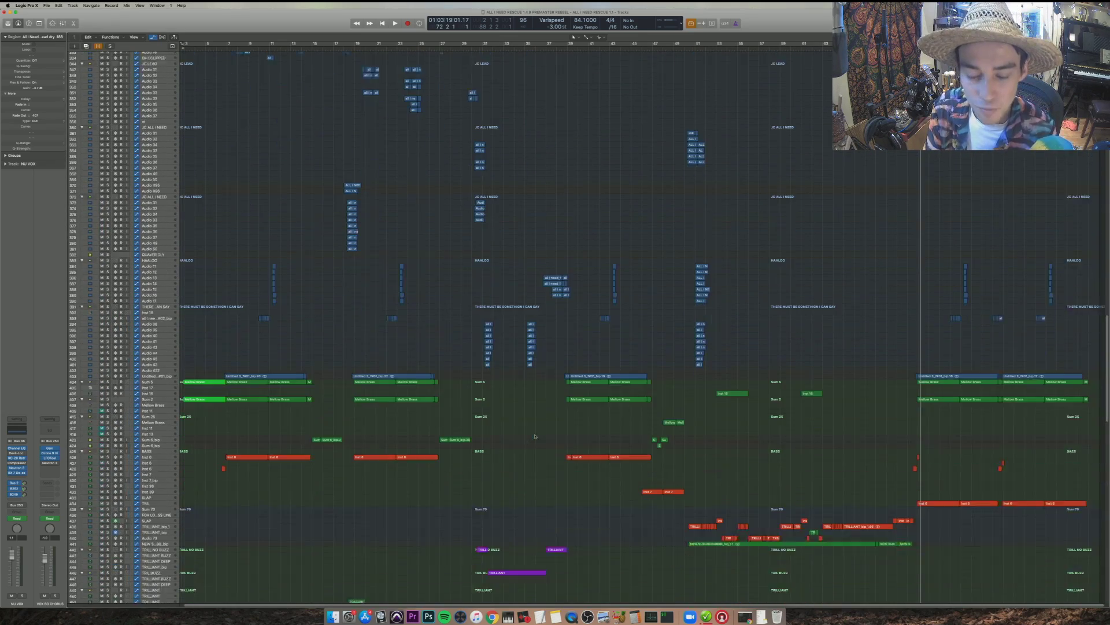
- Return to the song start, select the first CRACKLE region and bring it into close view
key(super+Right)
key(super+Right)
key(super+Right)
key(super+Right)
key(super+Right)
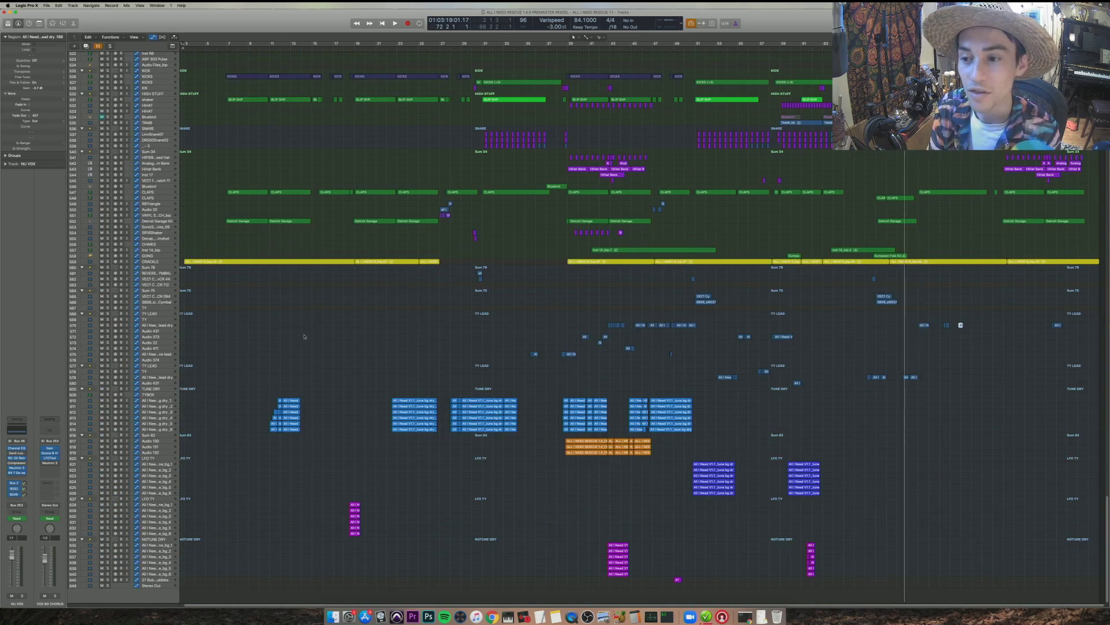
key(Return)
drag(320, 335, 247, 238)
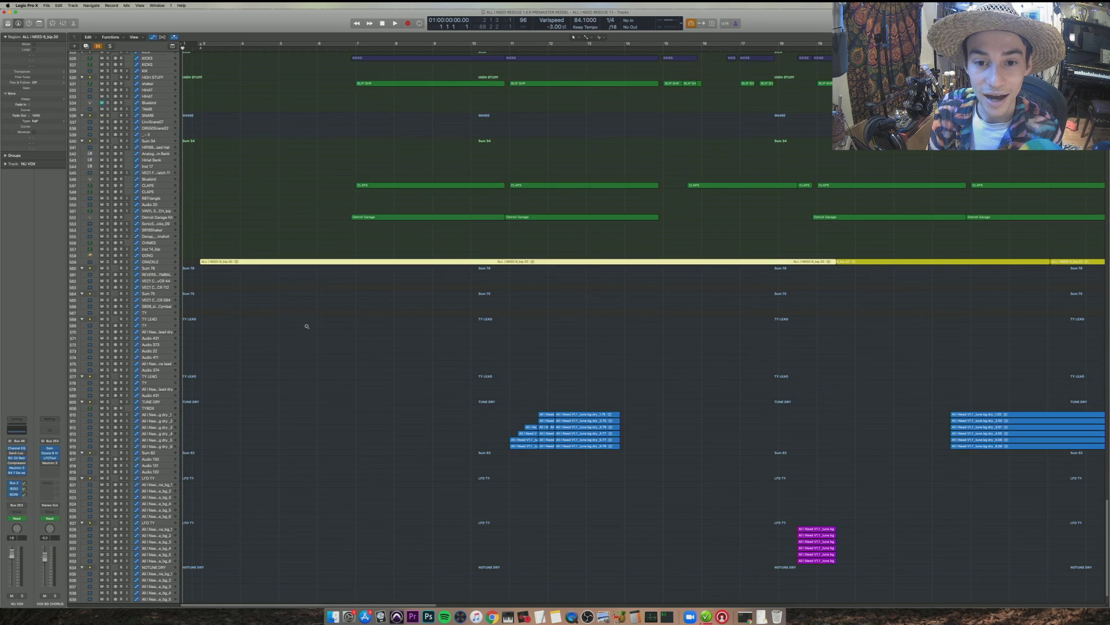
key(z)
key(z)
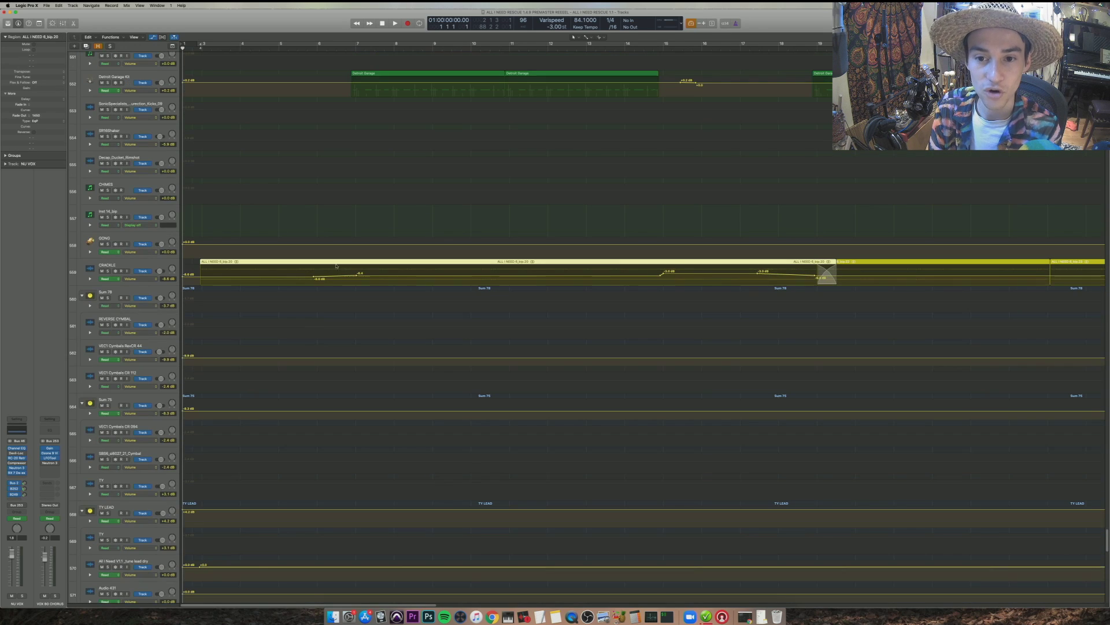
- Play the CRACKLE track in solo near the song start and open its Channel EQ
click(292, 220)
key(space)
click(107, 270)
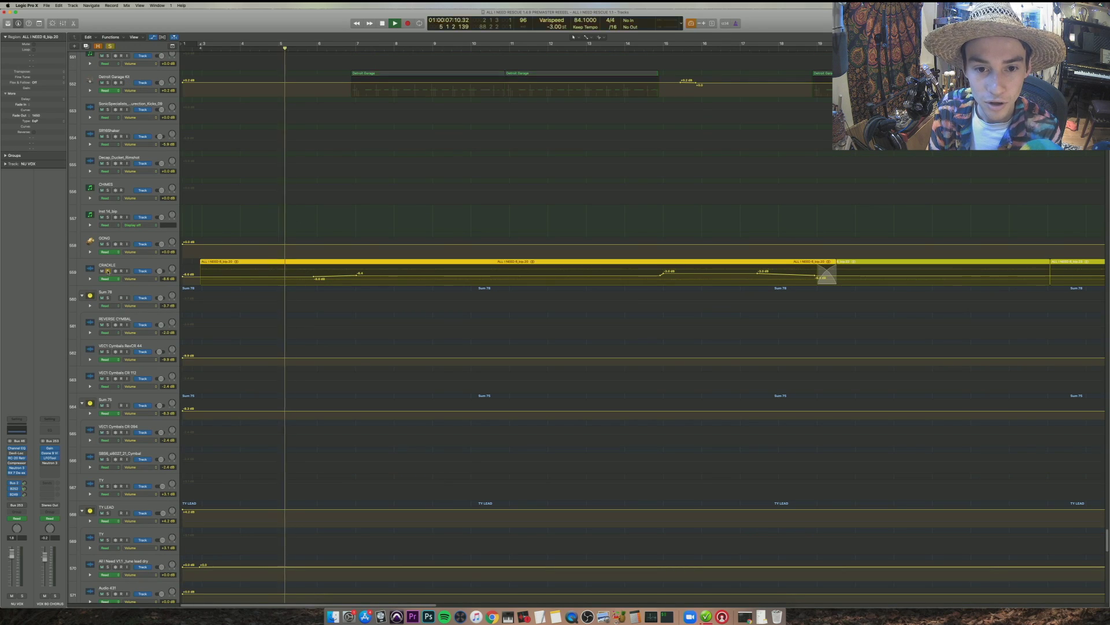
click(92, 270)
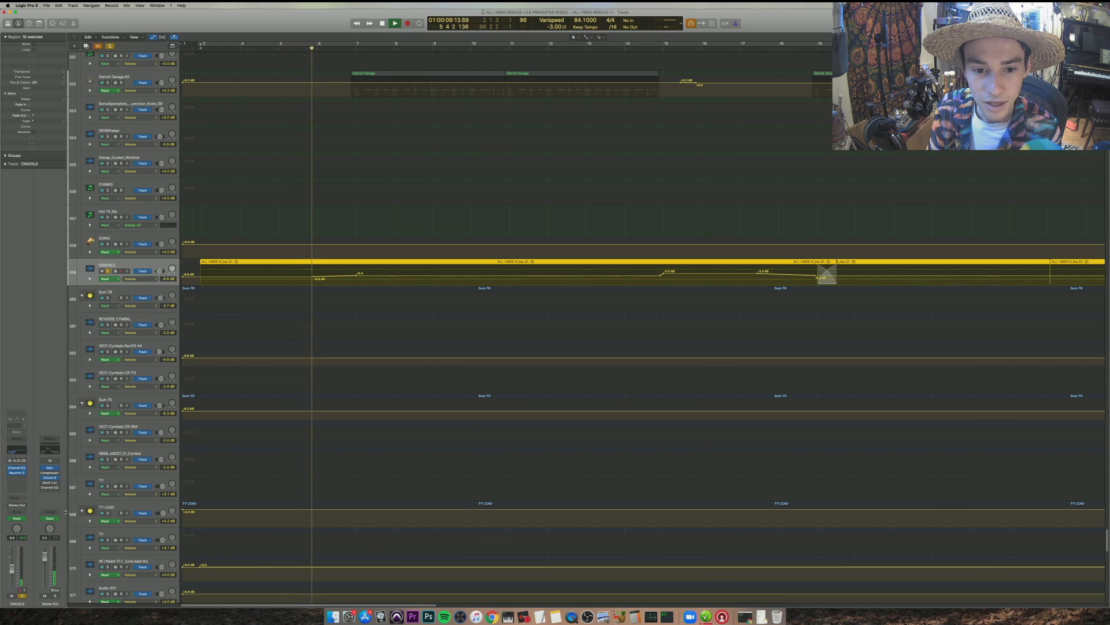
click(18, 450)
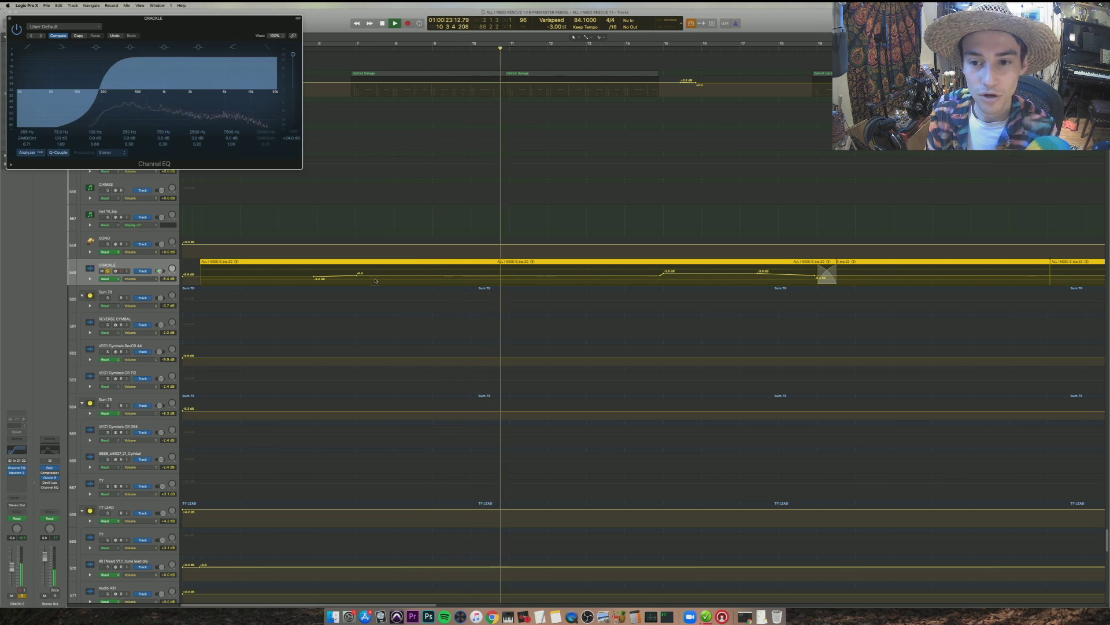
- Turn off solo on CRACKLE, set its Channel EQ output gain to 0 dB and close the EQ
key(super+Left)
key(super+Left)
key(super+Left)
key(super+Left)
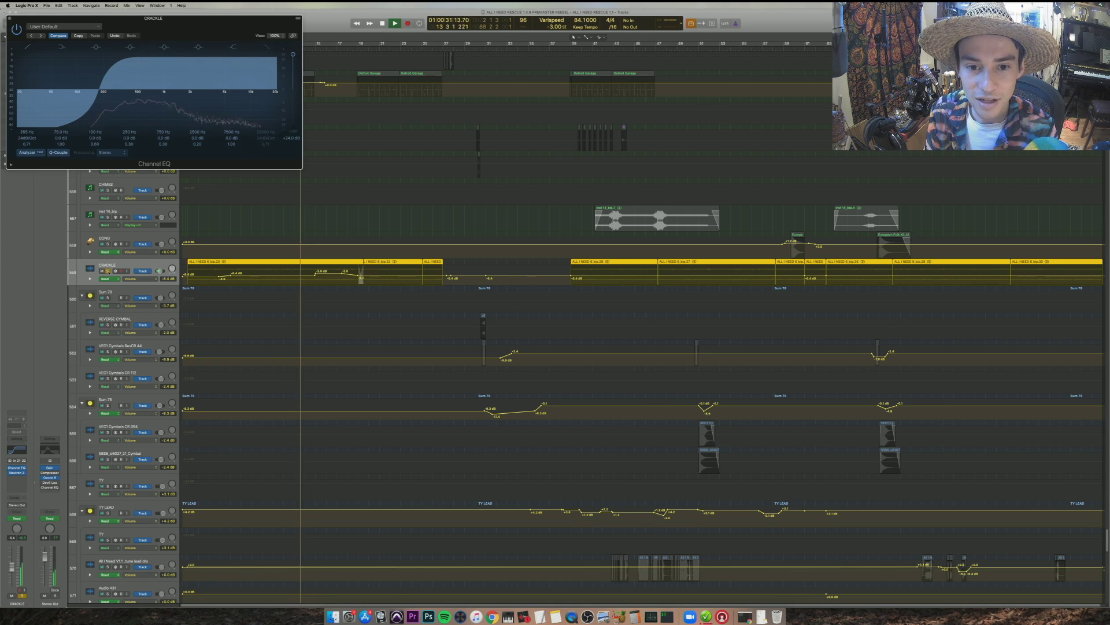
click(108, 271)
drag(293, 54, 289, 90)
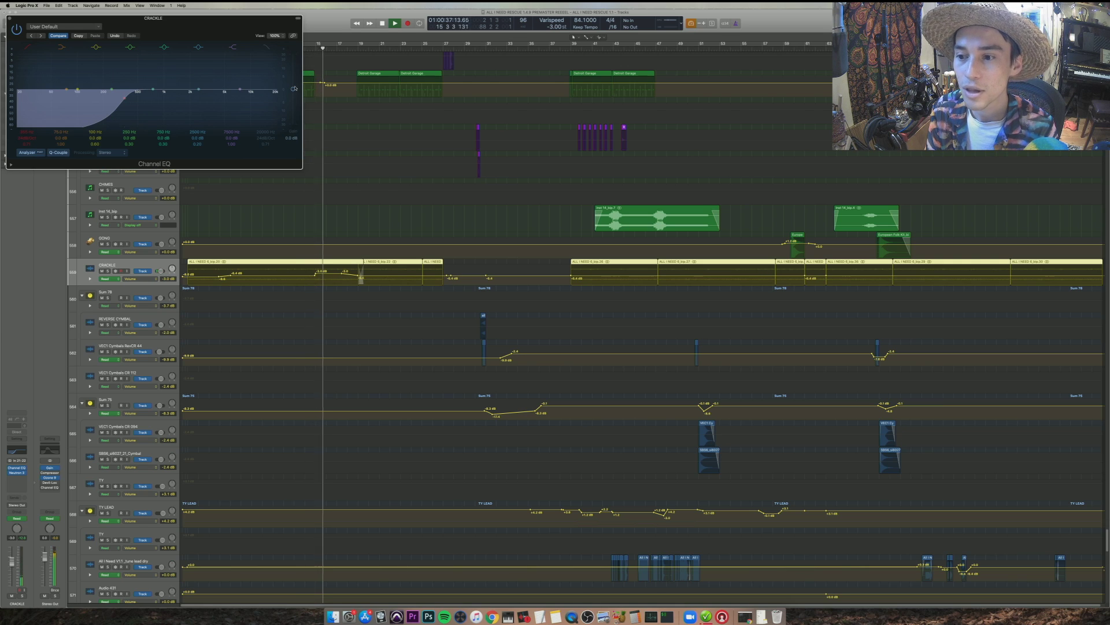
click(9, 18)
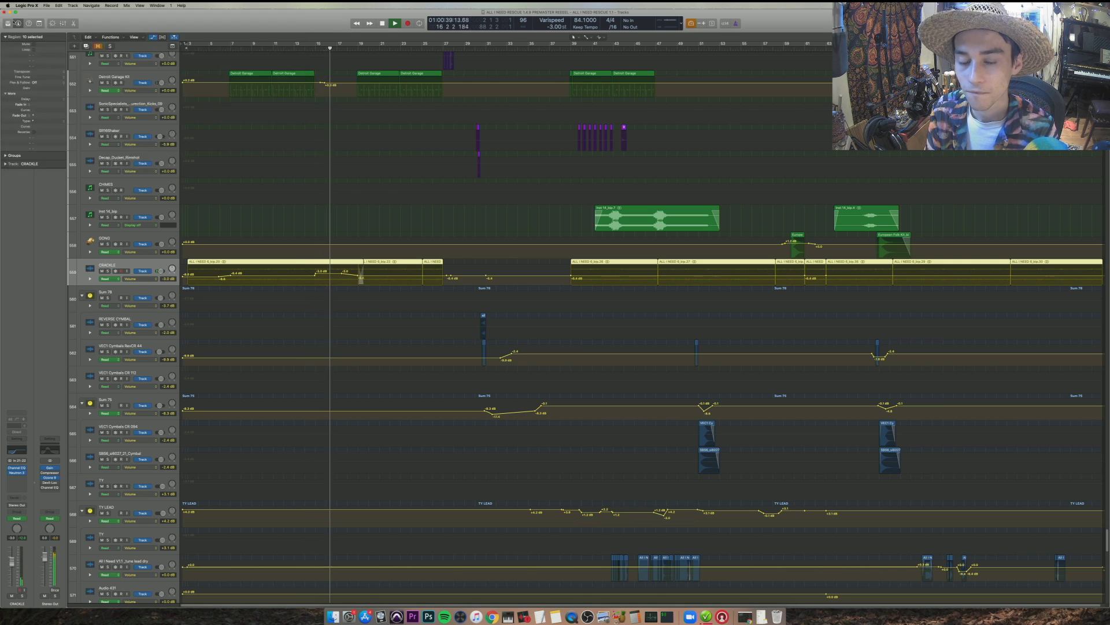
- Listen to the crackle within the full mix, stop playback and survey the drum and vocal tracks around it
key(super+Up)
key(super+Up)
key(super+Up)
key(super+Up)
key(super+Up)
key(super+Up)
key(super+Up)
key(super+Up)
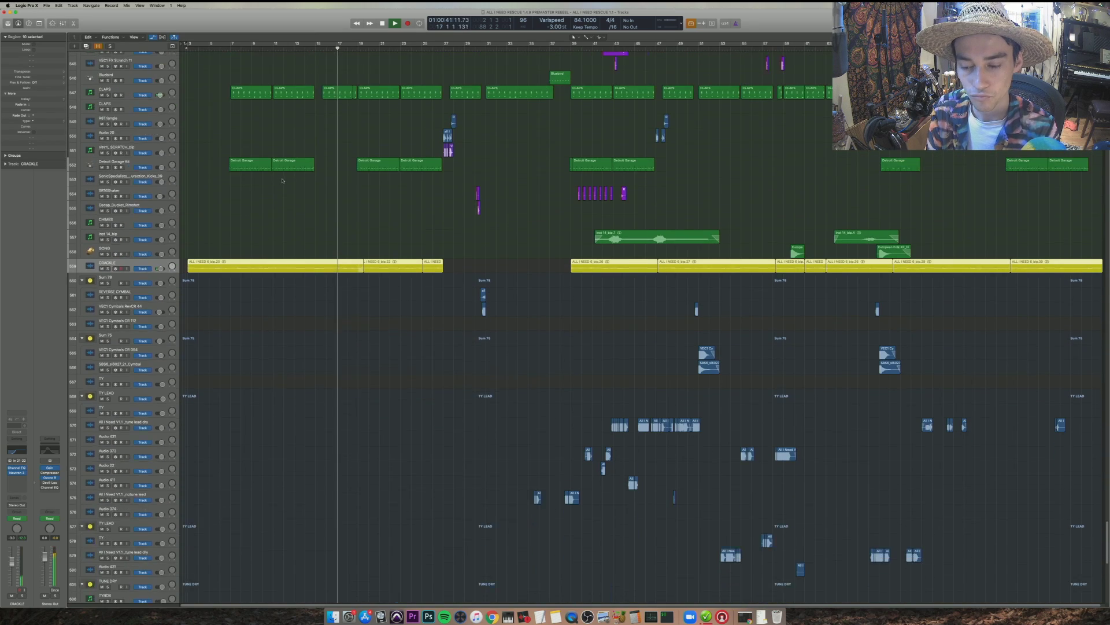
key(super+Up)
key(super+Up)
key(super+Up)
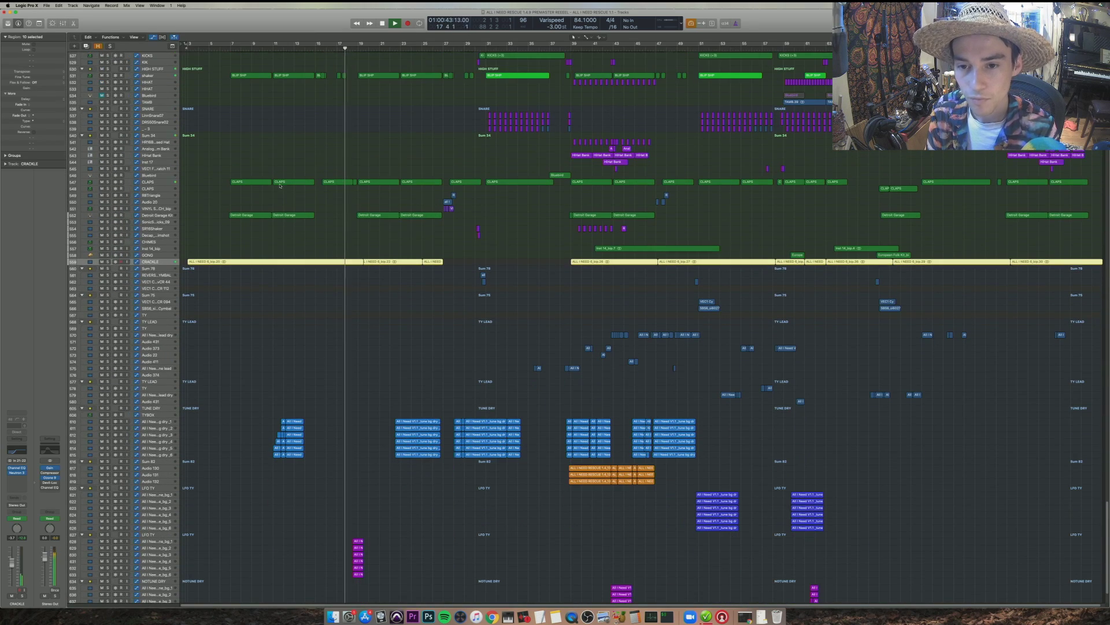
key(space)
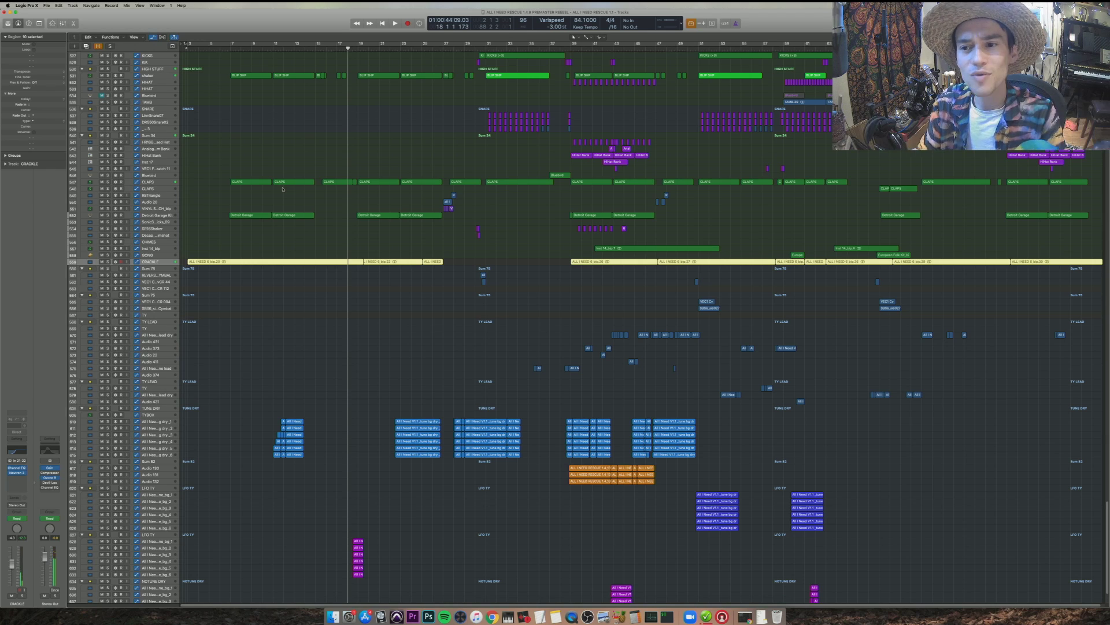
scroll(332, 245, down, 3)
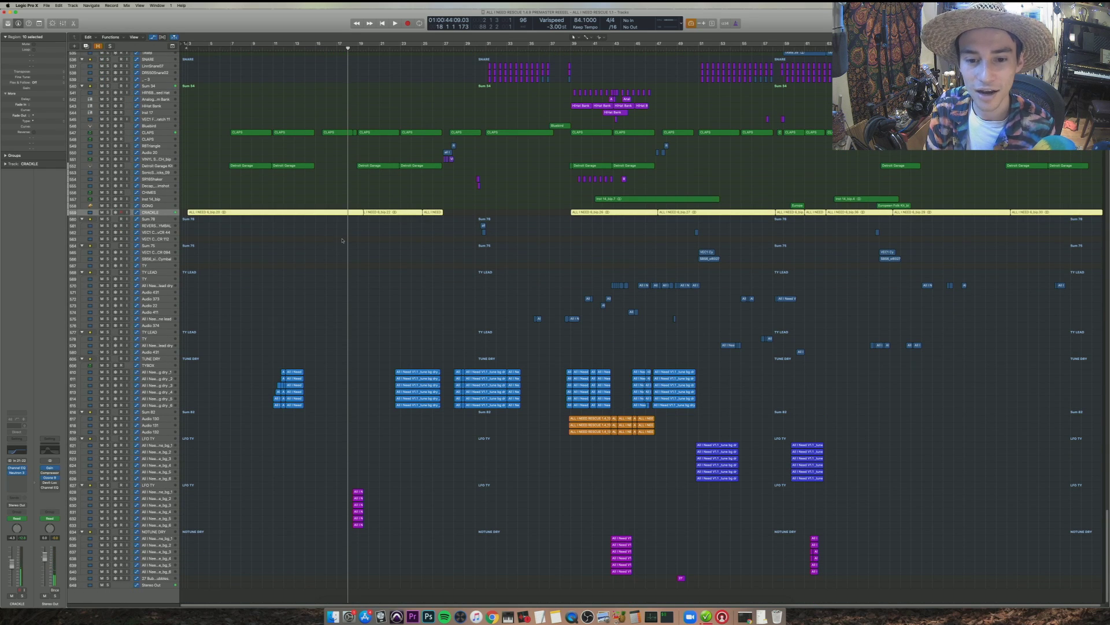
scroll(376, 339, up, 9)
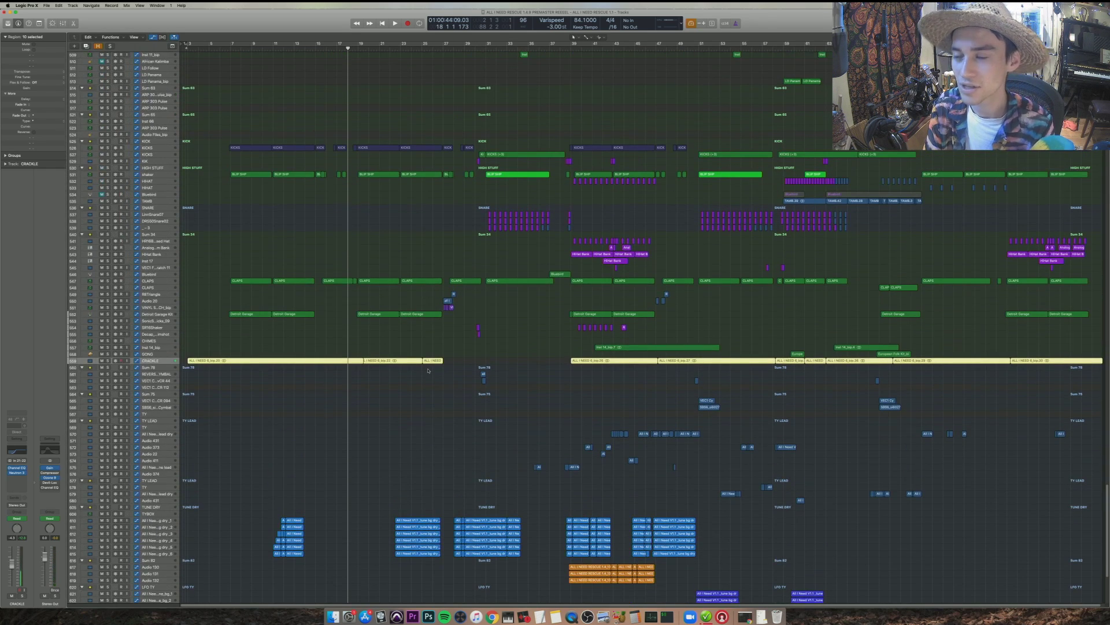
- Select the CRACKLE regions up to bar 27 and the cymbal regions near bar 31, with the surrounding tracks in view
drag(207, 372, 490, 362)
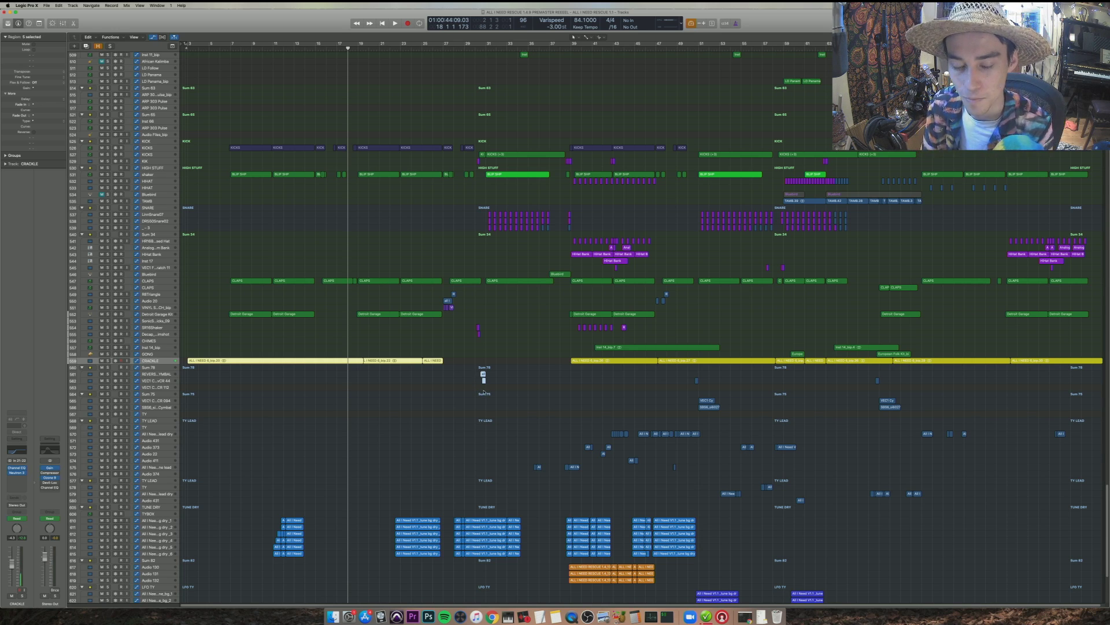
key(super+Up)
key(super+Up)
key(super+Up)
key(super+Up)
key(super+Up)
key(super+Down)
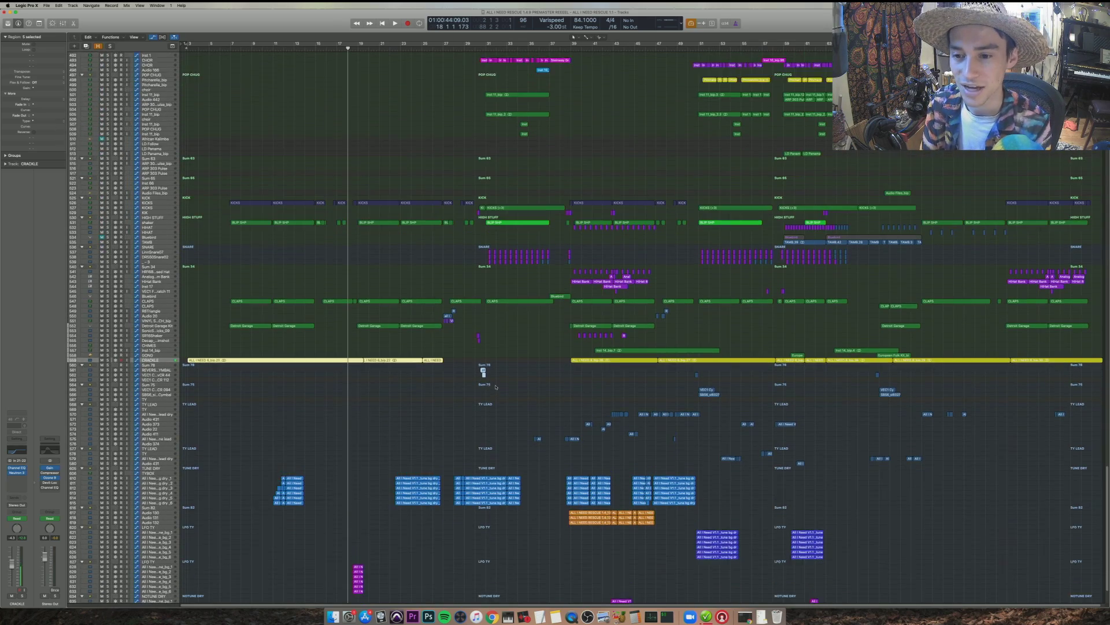
- Find the bass tracks, select the two regions at bar 19 and play them in solo
key(super+Down)
scroll(495, 388, up, 15)
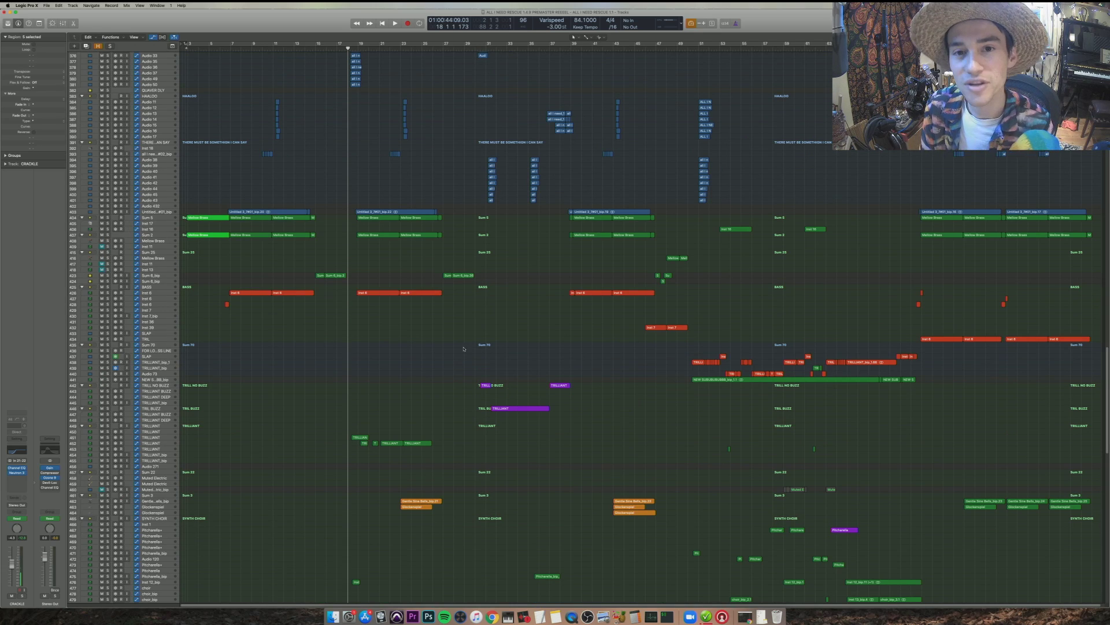
drag(463, 349, 368, 282)
key(super+Down)
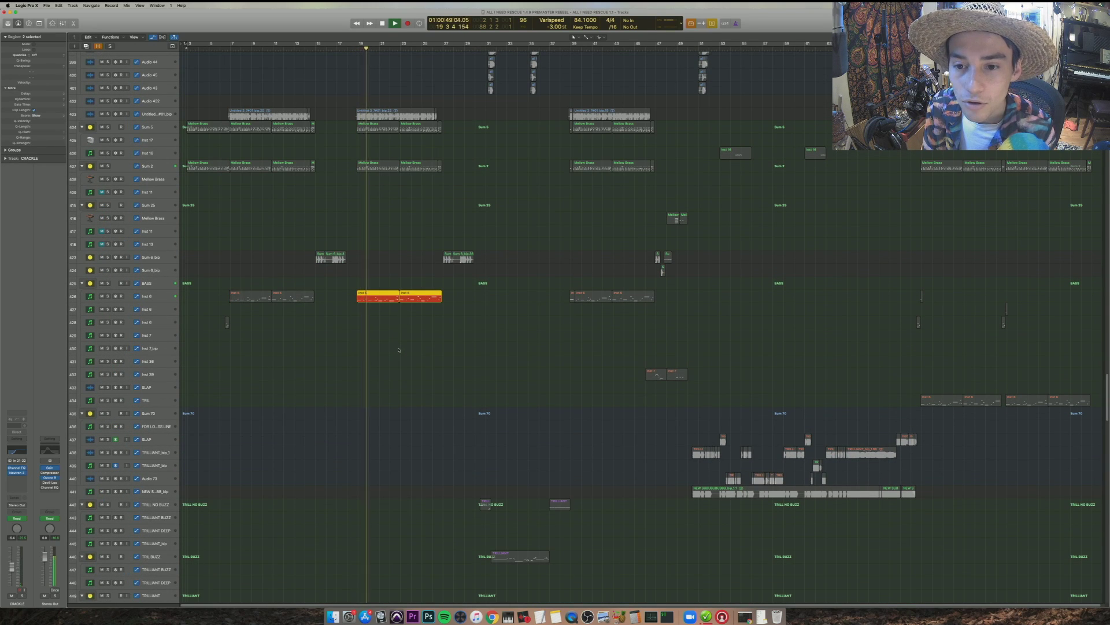
- Select the green audio regions at bar 27 just above the BASS tracks, play them in solo and stop
drag(493, 276, 439, 236)
key(super+Right)
key(super+Down)
key(super+Down)
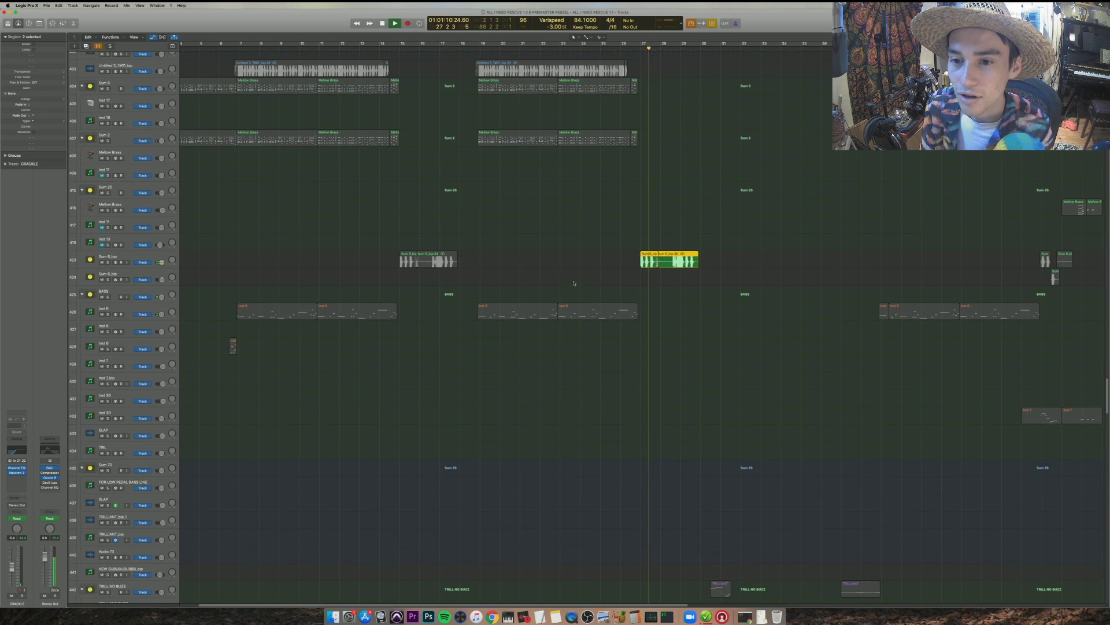
scroll(526, 332, up, 6)
key(space)
- Select the stacked THERE MUST BE SOMETHING I CAN SAY vocals at bar 31, play them in solo and stop
key(super+Up)
key(super+Up)
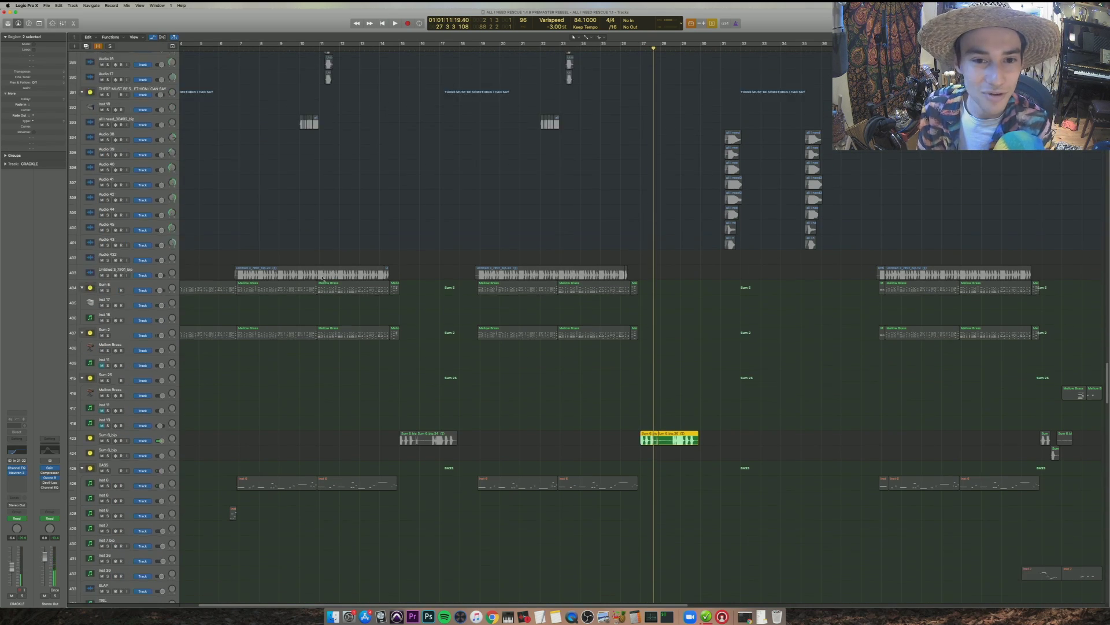
key(super+Left)
drag(627, 323, 662, 247)
key(space)
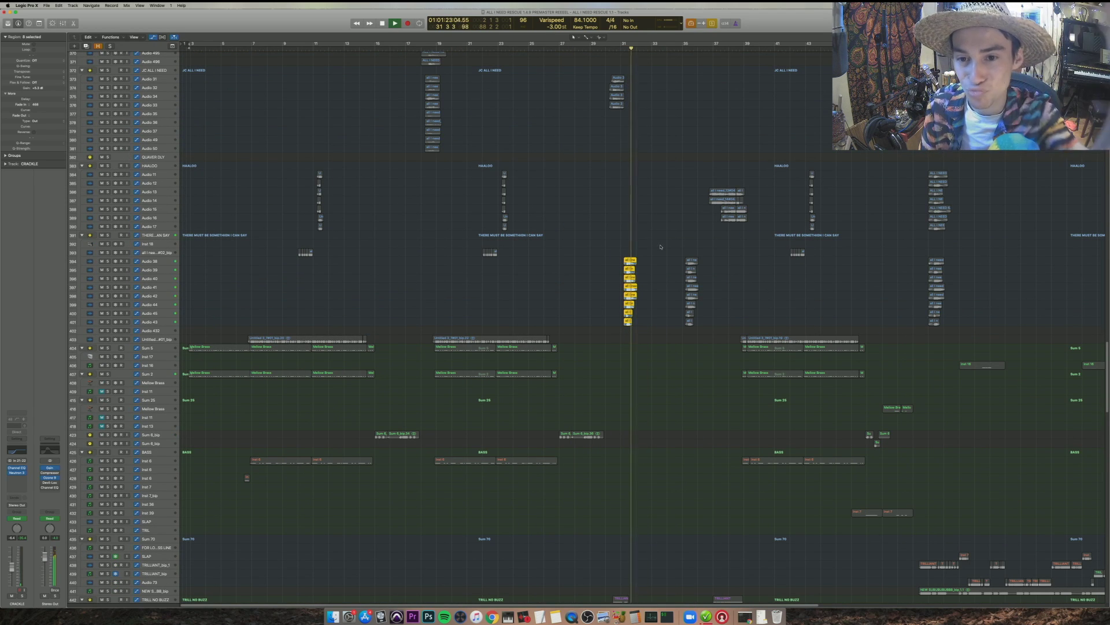
key(space)
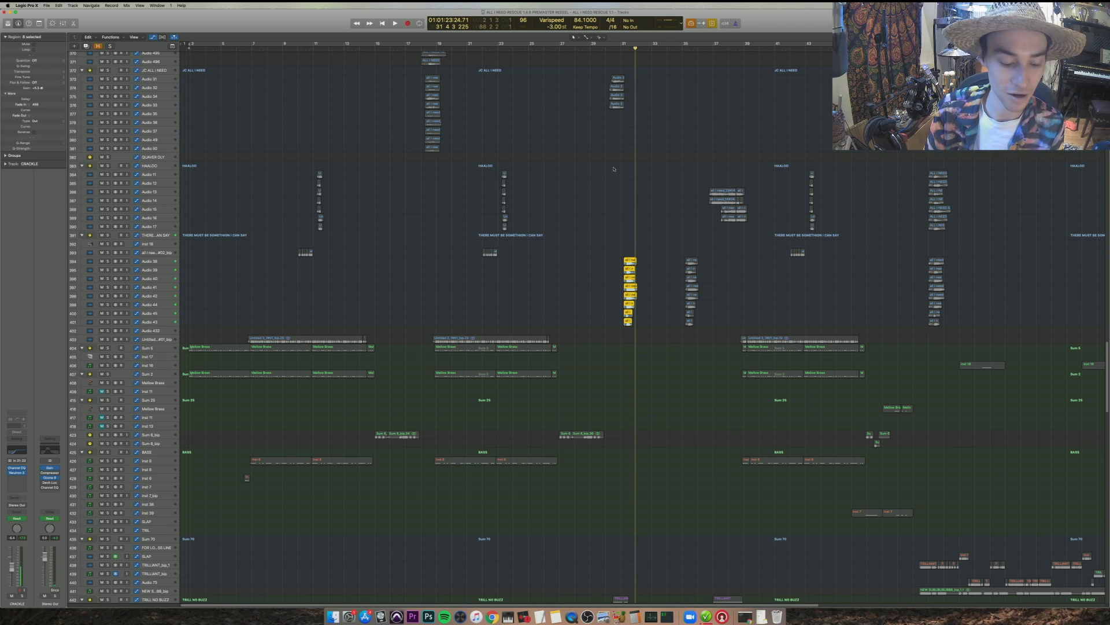
- Turn solo off, clear the selection and look over the entire arrangement from the lowest tracks to the lead vocals
key(ctrl+s)
click(538, 271)
key(super+Left)
key(super+Up)
key(super+Up)
key(super+Up)
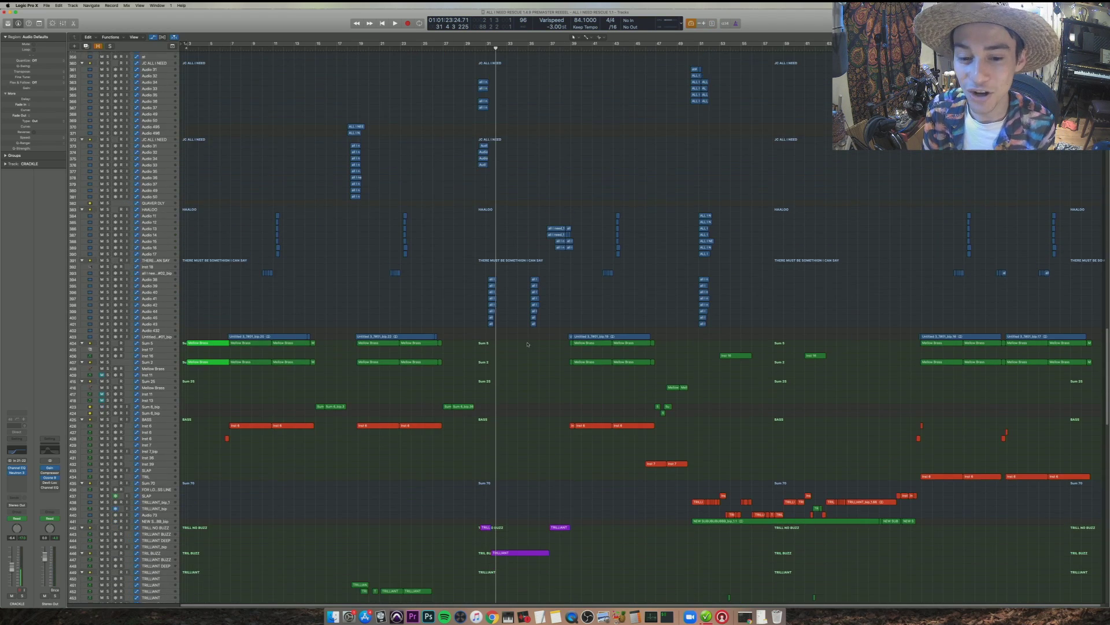
key(super+Up)
key(super+Up)
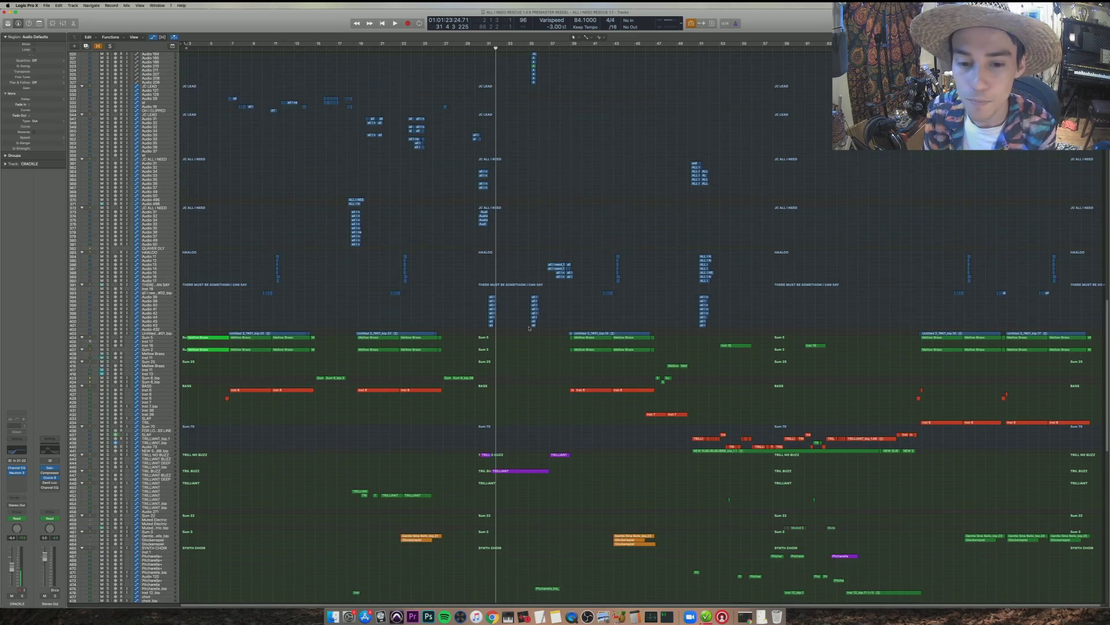
scroll(529, 328, up, 15)
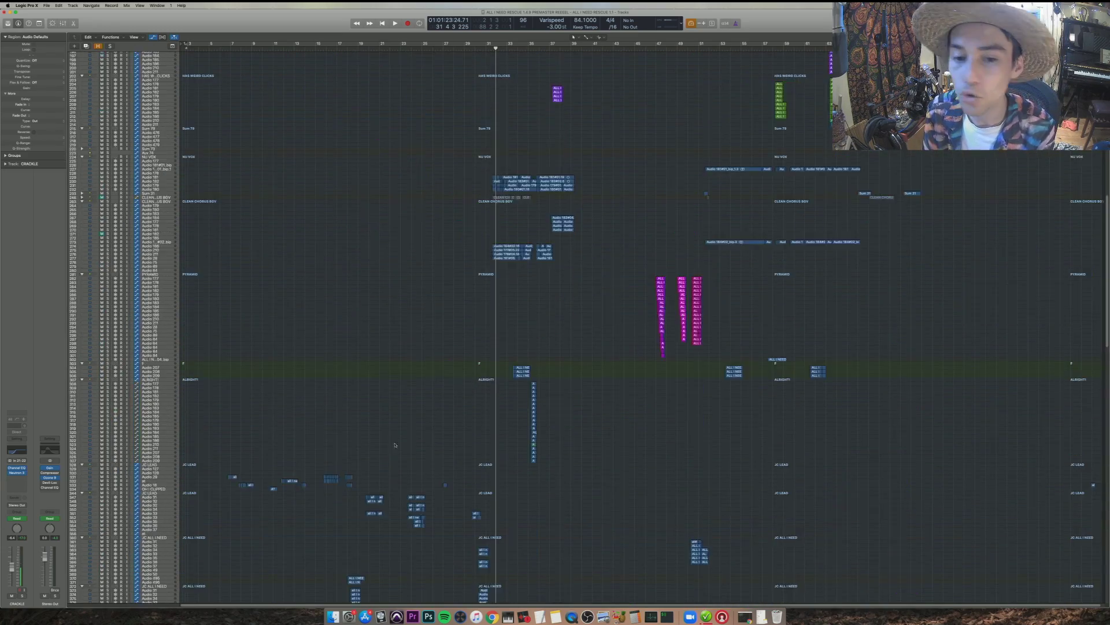
scroll(395, 445, down, 20)
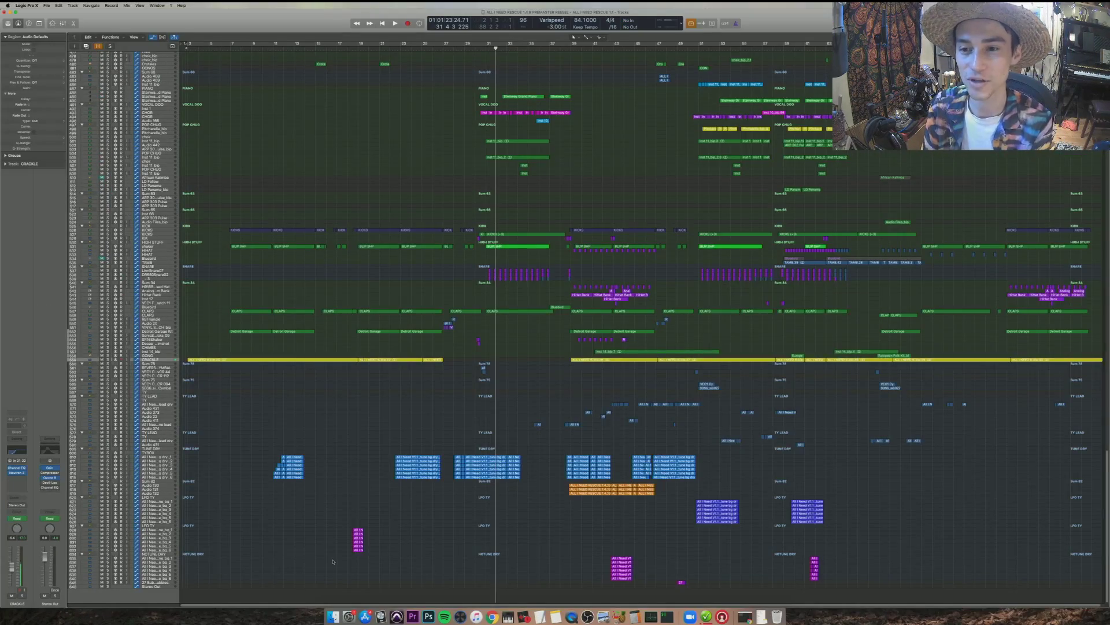
scroll(340, 557, up, 20)
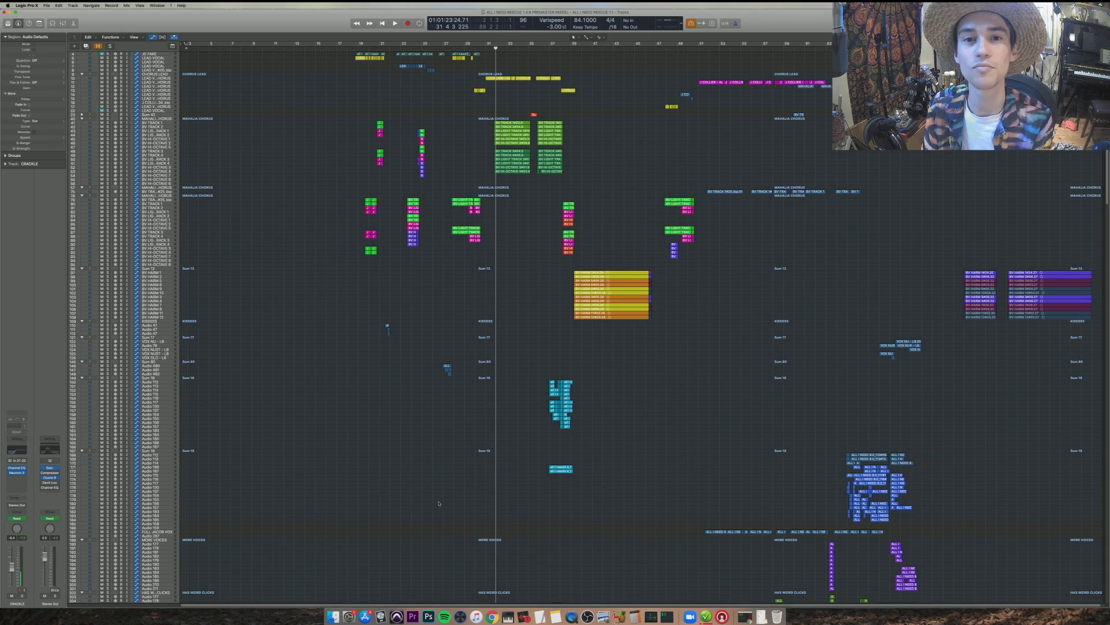